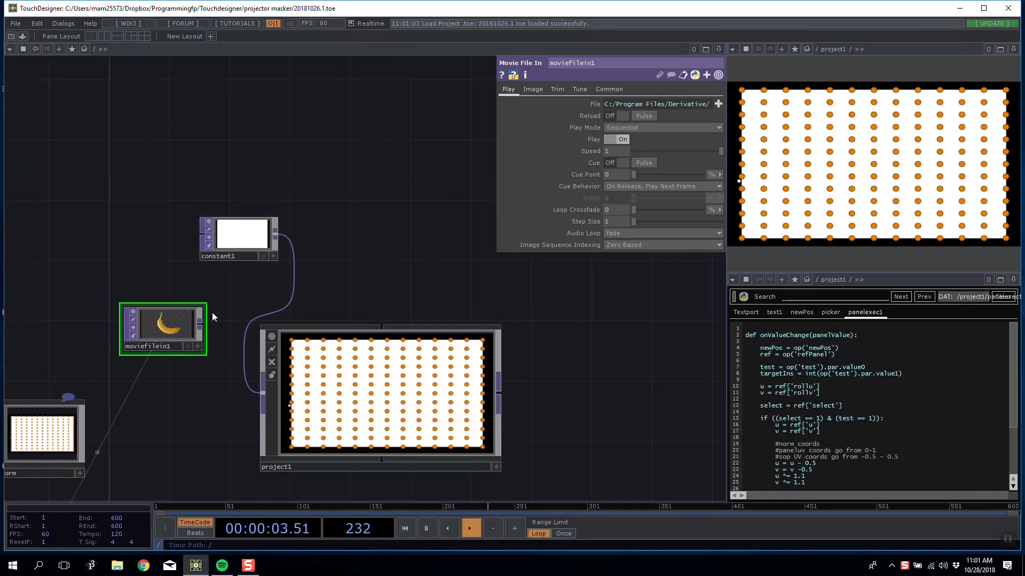
Step: Feed the moviefilein1 banana image into project1 and open that component's internal network
{"action": "left_click_drag", "start_coordinate": [405, 259], "coordinate": [322, 195]}
{"action": "scroll", "coordinate": [338, 352], "scroll_direction": "up", "scroll_amount": 6}
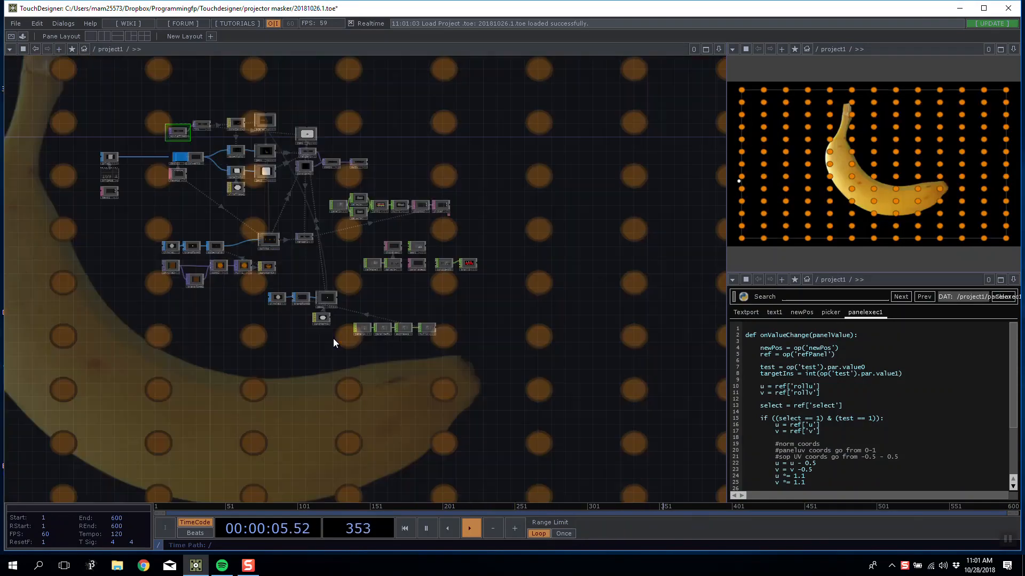
{"action": "scroll", "coordinate": [267, 288], "scroll_direction": "up", "scroll_amount": 5}
{"action": "left_click_drag", "start_coordinate": [245, 291], "coordinate": [409, 288]}
{"action": "scroll", "coordinate": [331, 286], "scroll_direction": "down", "scroll_amount": 5}
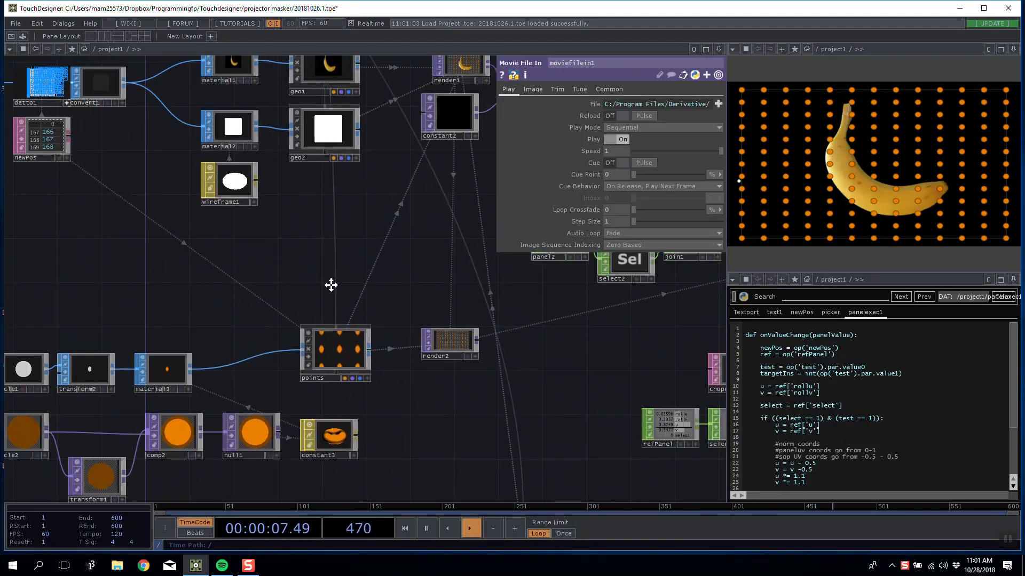
Step: Set the Z translation of the geo2 wireframe geometry to 0
{"action": "scroll", "coordinate": [300, 343], "scroll_direction": "up", "scroll_amount": 8}
{"action": "left_click", "coordinate": [278, 334]}
{"action": "scroll", "coordinate": [278, 334], "scroll_direction": "up", "scroll_amount": 2}
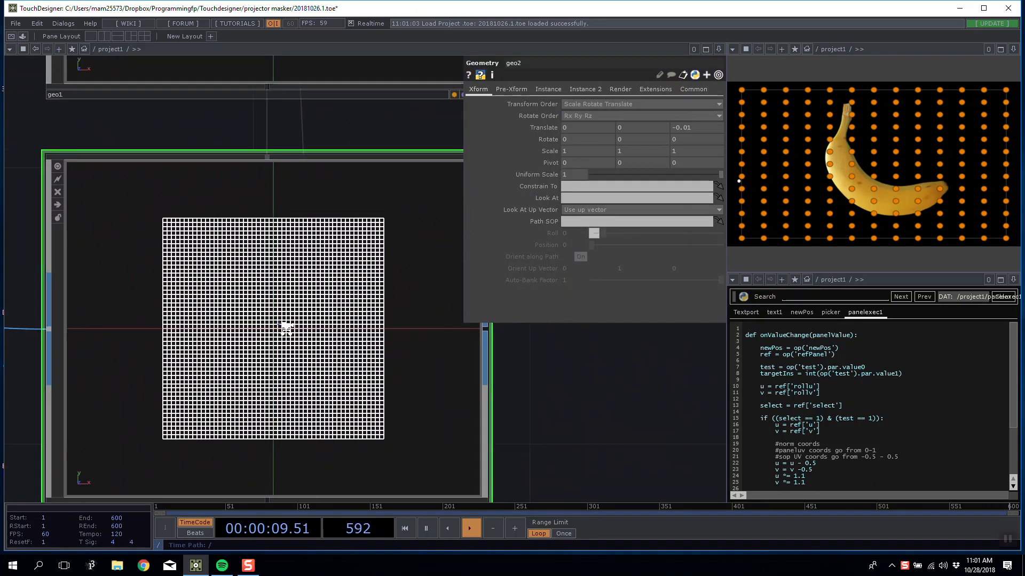
{"action": "scroll", "coordinate": [281, 326], "scroll_direction": "down", "scroll_amount": 2}
{"action": "mouse_move", "coordinate": [689, 127]}
{"action": "middle_mouse_down"}
{"action": "mouse_move", "coordinate": [689, 143]}
{"action": "mouse_move", "coordinate": [689, 127]}
{"action": "middle_mouse_up"}
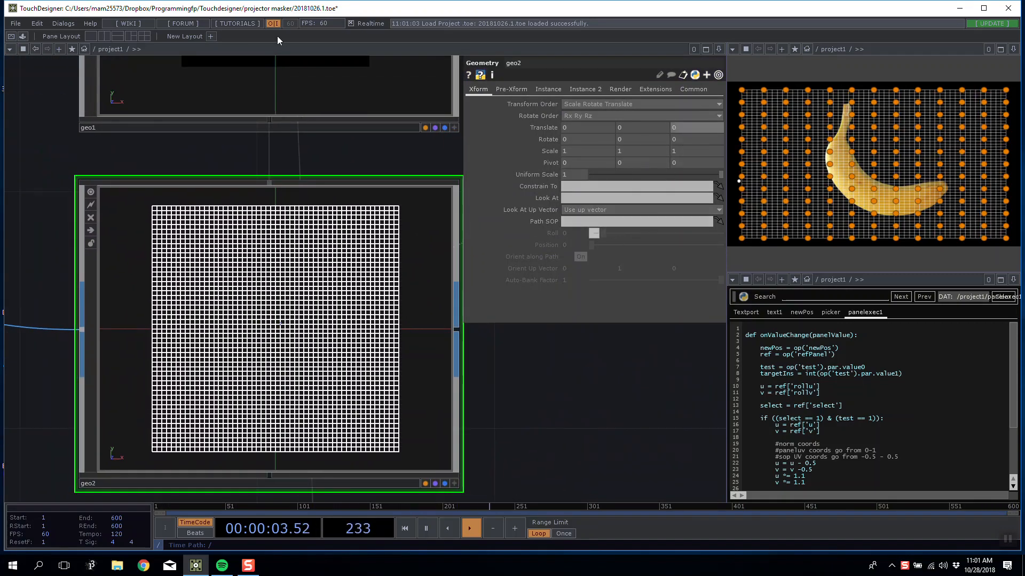
Step: Examine the grid1 operator's geometry and the available Primitive Type options without changing the current one
{"action": "left_click", "coordinate": [314, 89]}
{"action": "scroll", "coordinate": [350, 93], "scroll_direction": "down", "scroll_amount": 8}
{"action": "left_click_drag", "start_coordinate": [153, 260], "coordinate": [442, 233]}
{"action": "left_click_drag", "start_coordinate": [196, 122], "coordinate": [457, 193]}
{"action": "left_click", "coordinate": [171, 162]}
{"action": "scroll", "coordinate": [172, 163], "scroll_direction": "up", "scroll_amount": 10}
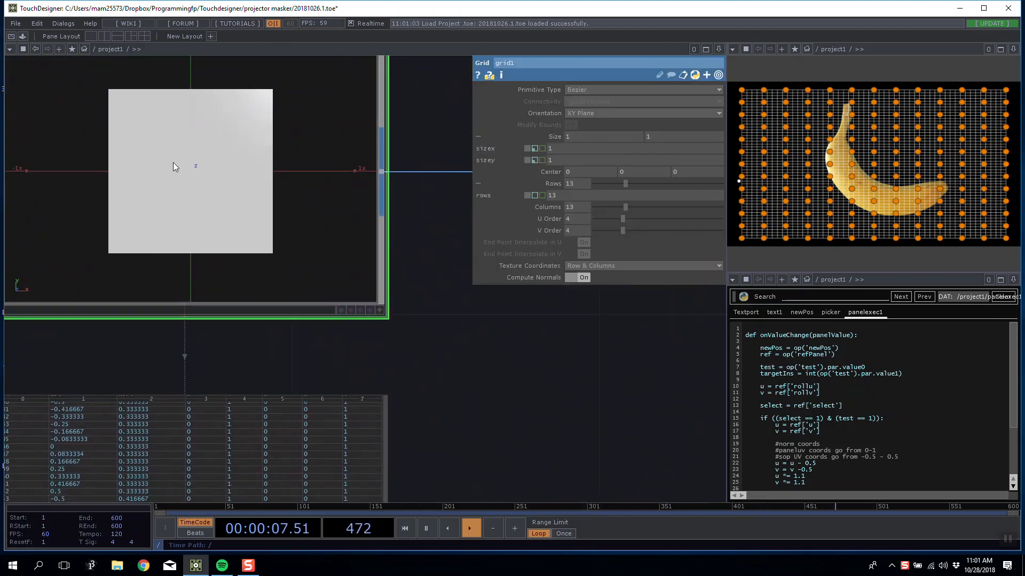
{"action": "left_click", "coordinate": [577, 89]}
{"action": "left_click", "coordinate": [587, 325]}
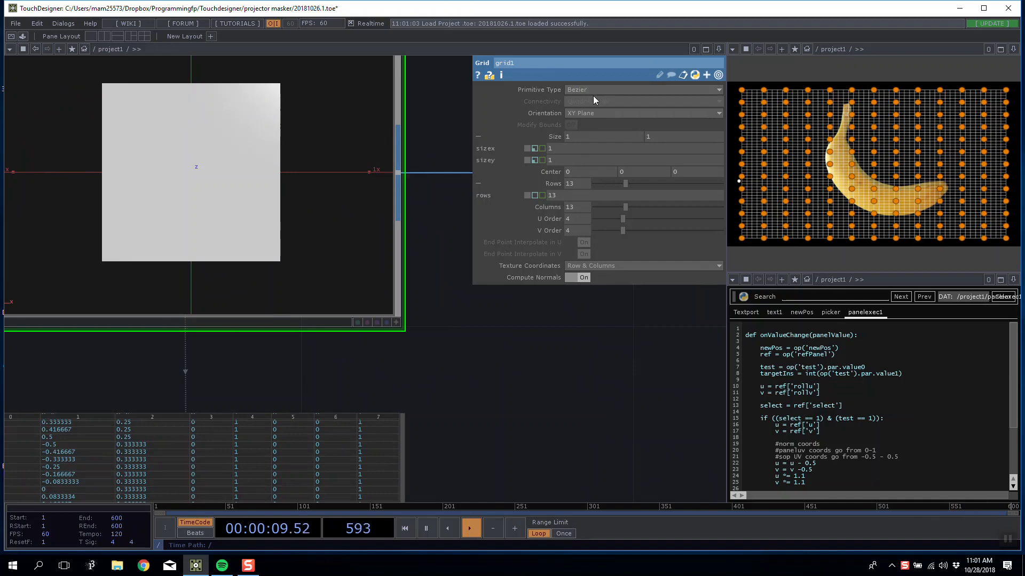
{"action": "scroll", "coordinate": [227, 149], "scroll_direction": "down", "scroll_amount": 5}
{"action": "scroll", "coordinate": [325, 181], "scroll_direction": "up", "scroll_amount": 3}
{"action": "scroll", "coordinate": [292, 163], "scroll_direction": "up", "scroll_amount": 2}
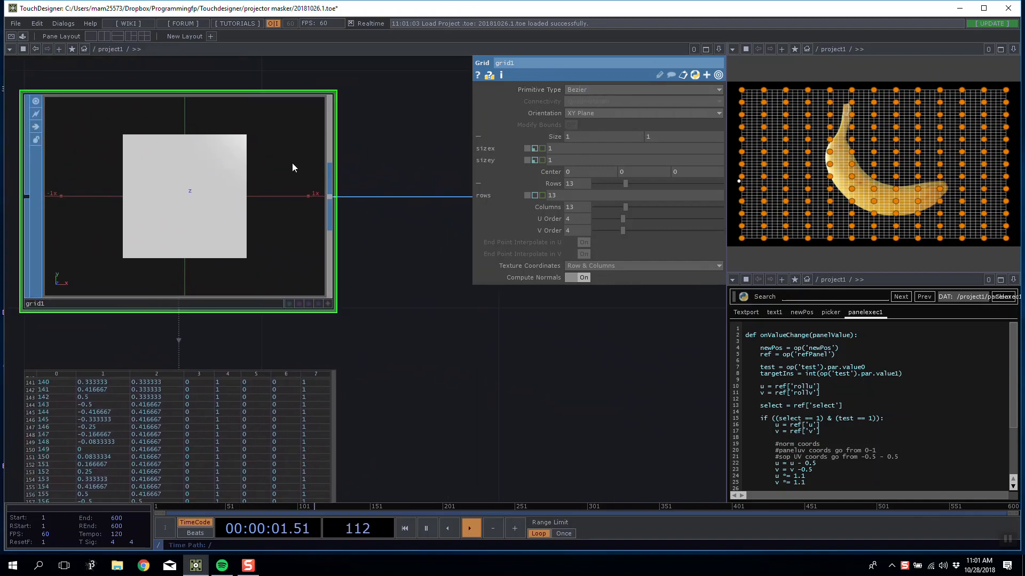
{"action": "left_click", "coordinate": [577, 89]}
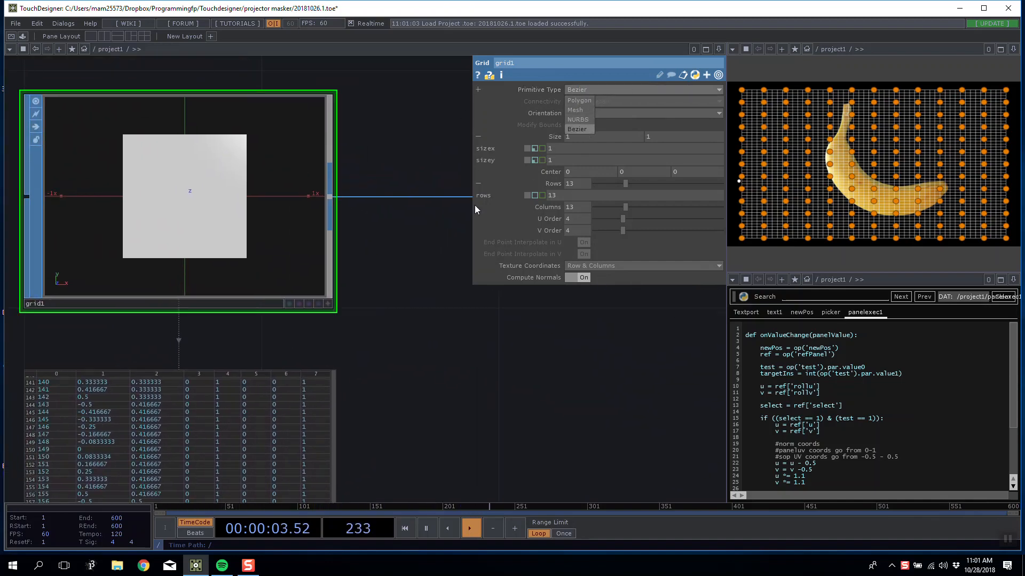
{"action": "left_click", "coordinate": [376, 170]}
{"action": "left_click_drag", "start_coordinate": [381, 150], "coordinate": [389, 169]}
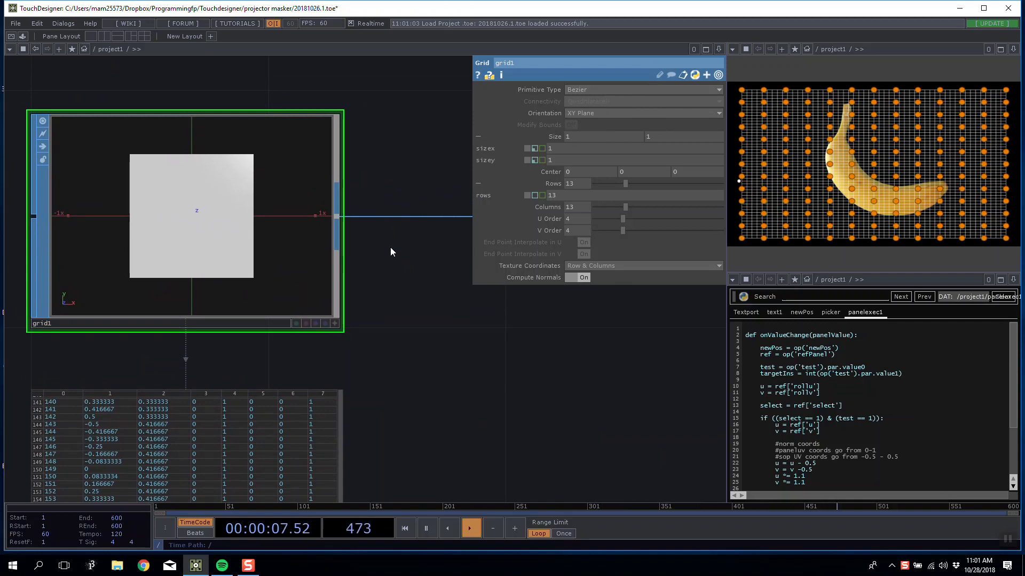
{"action": "left_click_drag", "start_coordinate": [409, 134], "coordinate": [381, 173]}
{"action": "left_click", "coordinate": [588, 92]}
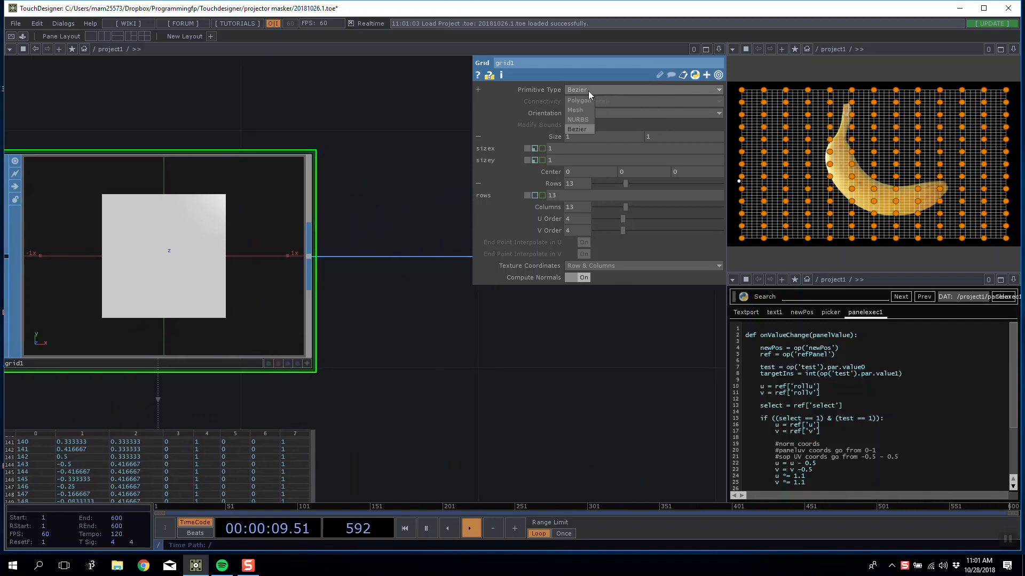
{"action": "left_click", "coordinate": [399, 163]}
Step: Displace a control point beside the banana's inner curve in the output preview, and save the project
{"action": "left_click_drag", "start_coordinate": [852, 152], "coordinate": [836, 164]}
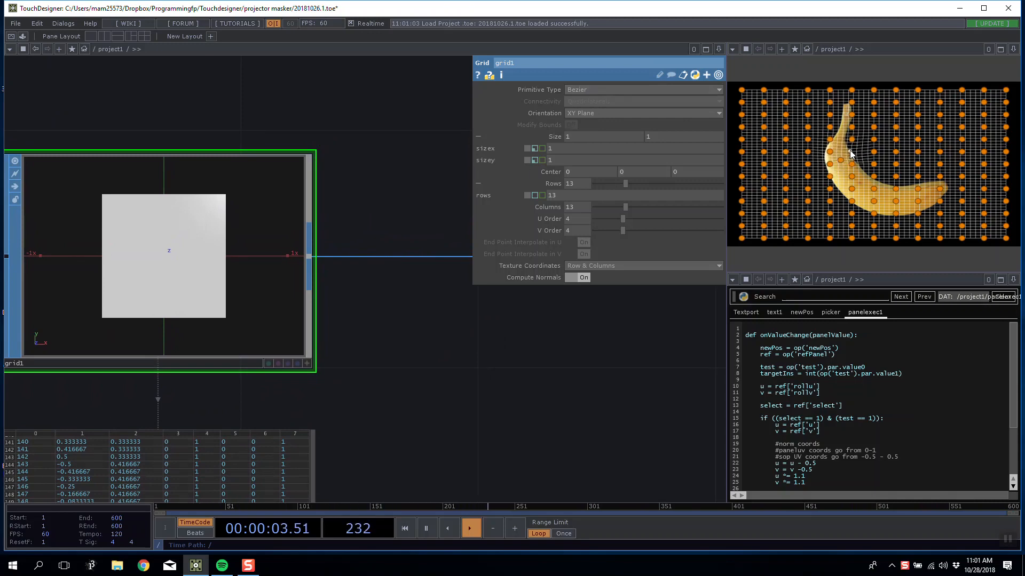
{"action": "left_click_drag", "start_coordinate": [398, 200], "coordinate": [370, 197]}
{"action": "key", "text": "ctrl+s"}
Step: Change grid1's primitive type to Polygon
{"action": "right_click", "coordinate": [377, 261]}
{"action": "left_click", "coordinate": [408, 288]}
{"action": "left_click", "coordinate": [587, 90]}
{"action": "left_click", "coordinate": [587, 97]}
Step: Pull the control point at the banana's inner curve outward and inspect the polygon warp on geo1
{"action": "scroll", "coordinate": [302, 282], "scroll_direction": "down", "scroll_amount": 2}
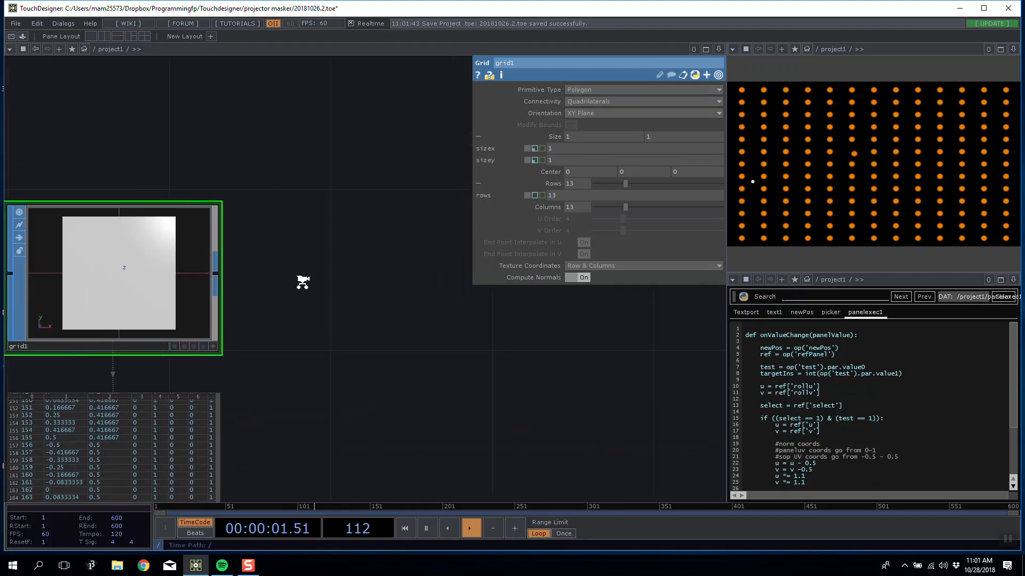
{"action": "scroll", "coordinate": [302, 283], "scroll_direction": "down", "scroll_amount": 3}
{"action": "left_click_drag", "start_coordinate": [250, 279], "coordinate": [544, 274]}
{"action": "left_click_drag", "start_coordinate": [351, 283], "coordinate": [228, 285]}
{"action": "left_click_drag", "start_coordinate": [134, 283], "coordinate": [439, 270]}
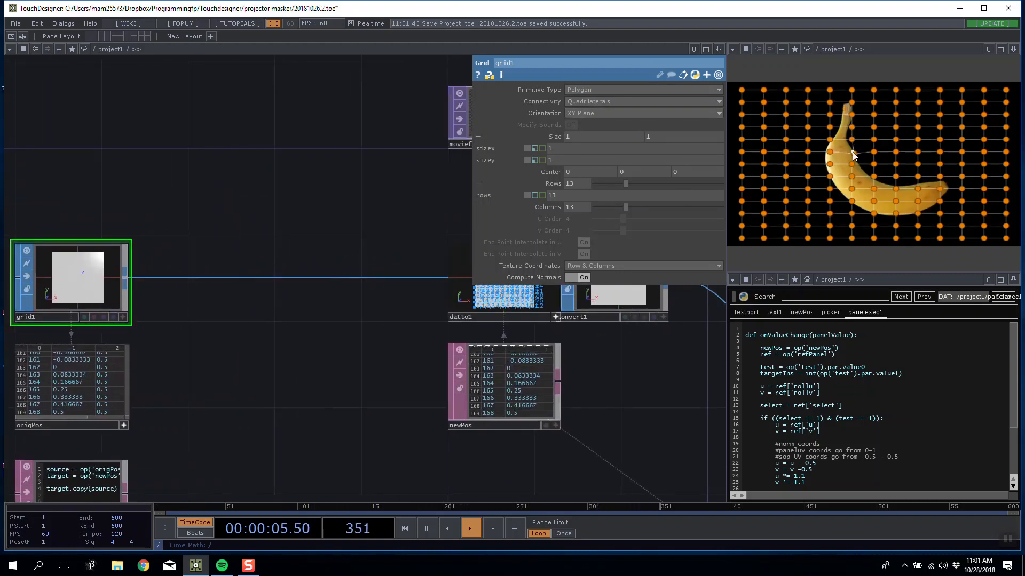
{"action": "left_click_drag", "start_coordinate": [856, 156], "coordinate": [863, 147]}
{"action": "left_click_drag", "start_coordinate": [124, 201], "coordinate": [7, 200]}
{"action": "scroll", "coordinate": [311, 307], "scroll_direction": "down", "scroll_amount": 5}
{"action": "left_click_drag", "start_coordinate": [589, 353], "coordinate": [502, 379]}
{"action": "scroll", "coordinate": [332, 350], "scroll_direction": "up", "scroll_amount": 10}
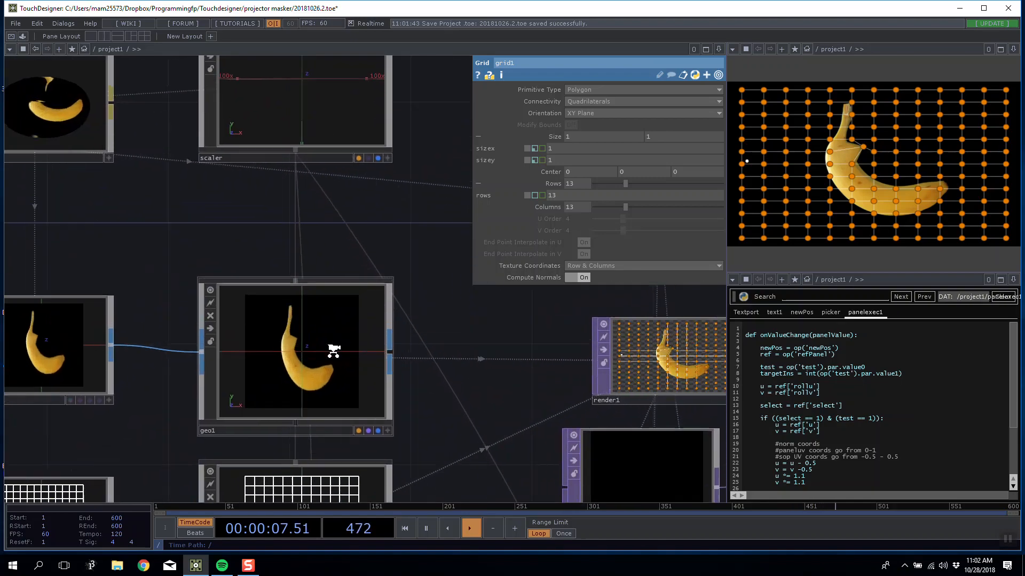
{"action": "scroll", "coordinate": [155, 339], "scroll_direction": "down", "scroll_amount": 10}
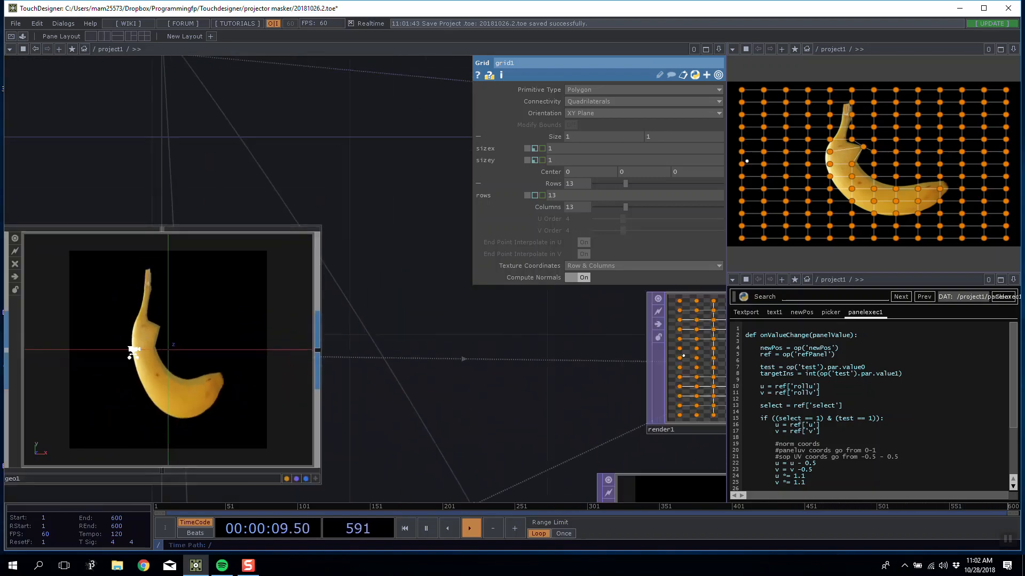
Step: Set grid1's primitive type back to Bezier
{"action": "left_click_drag", "start_coordinate": [87, 388], "coordinate": [533, 379]}
{"action": "scroll", "coordinate": [133, 341], "scroll_direction": "up", "scroll_amount": 6}
{"action": "scroll", "coordinate": [81, 322], "scroll_direction": "up", "scroll_amount": 2}
{"action": "left_click_drag", "start_coordinate": [81, 322], "coordinate": [365, 388]}
{"action": "scroll", "coordinate": [364, 380], "scroll_direction": "down", "scroll_amount": 6}
{"action": "left_click", "coordinate": [591, 90]}
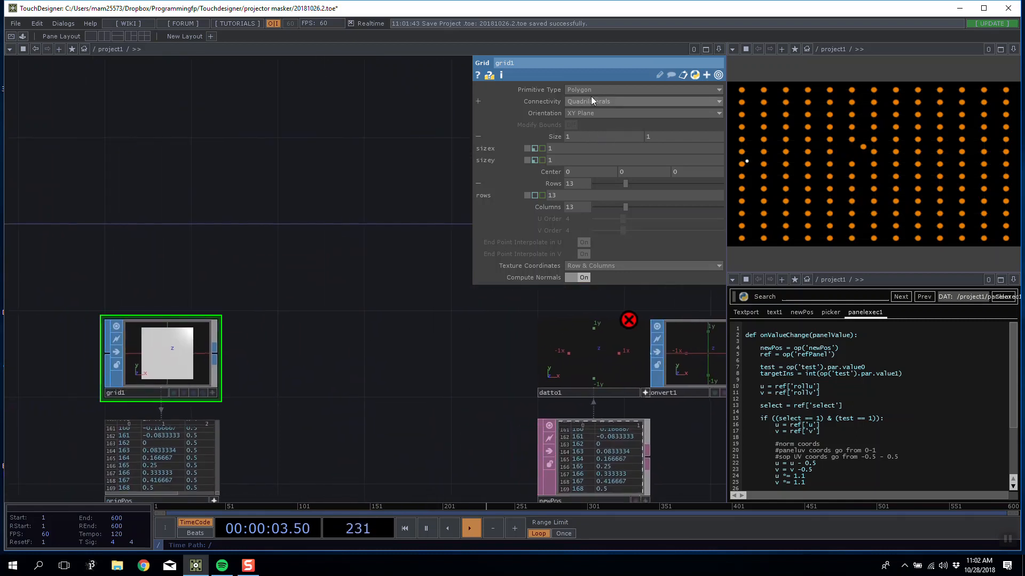
{"action": "left_click", "coordinate": [580, 136]}
Step: Pull control points around the banana's neck to test the Bezier warp, watching the result on geo1
{"action": "left_click_drag", "start_coordinate": [251, 359], "coordinate": [492, 351]}
{"action": "left_click_drag", "start_coordinate": [184, 276], "coordinate": [59, 274]}
{"action": "left_click_drag", "start_coordinate": [329, 244], "coordinate": [251, 249]}
{"action": "mouse_move", "coordinate": [408, 249]}
{"action": "left_mouse_down"}
{"action": "mouse_move", "coordinate": [85, 252]}
{"action": "mouse_move", "coordinate": [133, 257]}
{"action": "left_mouse_up"}
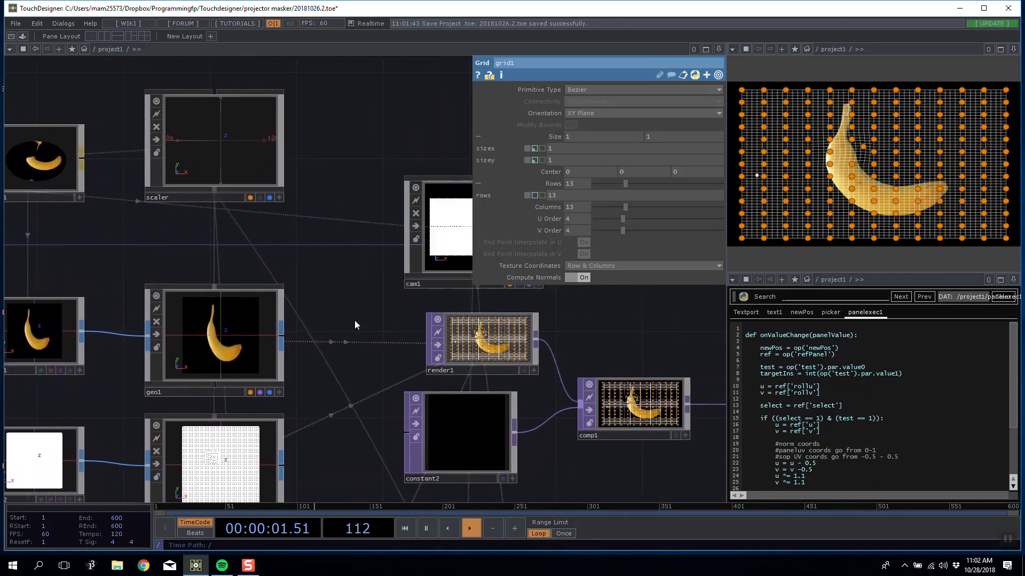
{"action": "scroll", "coordinate": [197, 343], "scroll_direction": "up", "scroll_amount": 5}
{"action": "scroll", "coordinate": [197, 343], "scroll_direction": "up", "scroll_amount": 3}
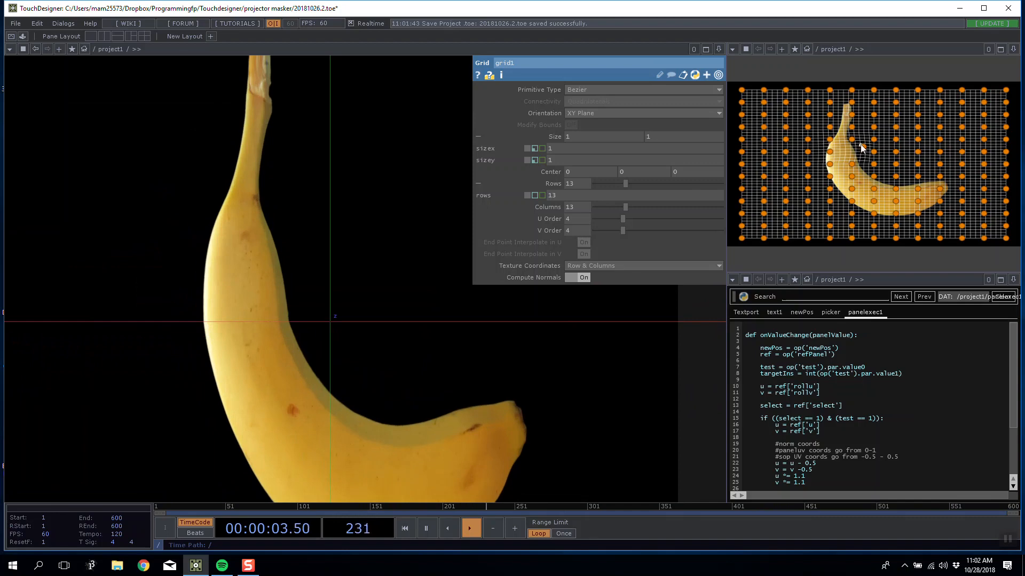
{"action": "mouse_move", "coordinate": [863, 149]}
{"action": "left_mouse_down"}
{"action": "mouse_move", "coordinate": [946, 107]}
{"action": "mouse_move", "coordinate": [911, 129]}
{"action": "mouse_move", "coordinate": [853, 138]}
{"action": "mouse_move", "coordinate": [883, 124]}
{"action": "mouse_move", "coordinate": [857, 133]}
{"action": "left_mouse_up"}
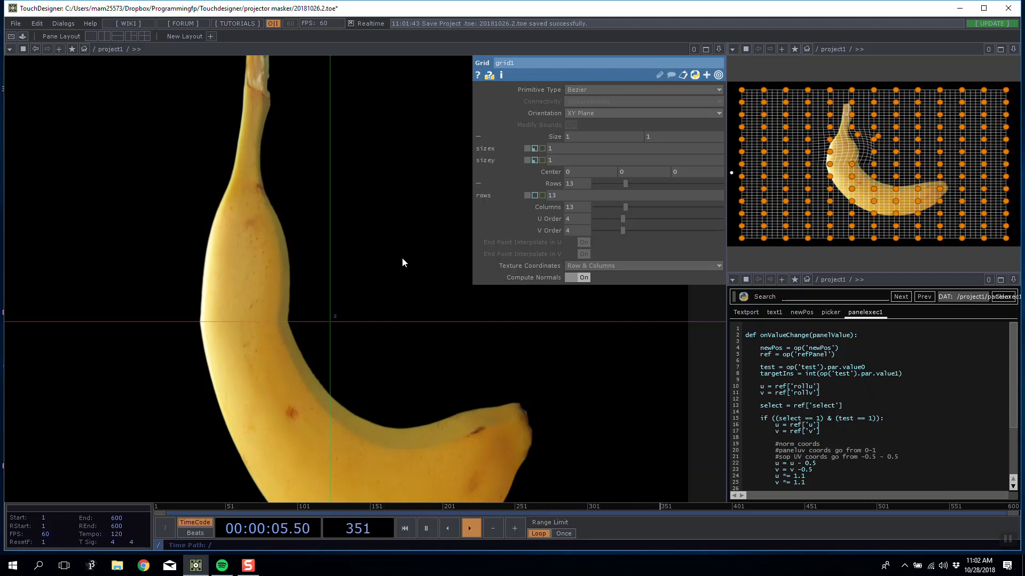
{"action": "mouse_move", "coordinate": [854, 114]}
{"action": "left_mouse_down"}
{"action": "mouse_move", "coordinate": [906, 103]}
{"action": "mouse_move", "coordinate": [827, 114]}
{"action": "mouse_move", "coordinate": [857, 116]}
{"action": "mouse_move", "coordinate": [834, 115]}
{"action": "mouse_move", "coordinate": [855, 119]}
{"action": "mouse_move", "coordinate": [844, 115]}
{"action": "left_mouse_up"}
Step: Run the text1 script to restore all control points to their original positions
{"action": "scroll", "coordinate": [240, 366], "scroll_direction": "down", "scroll_amount": 10}
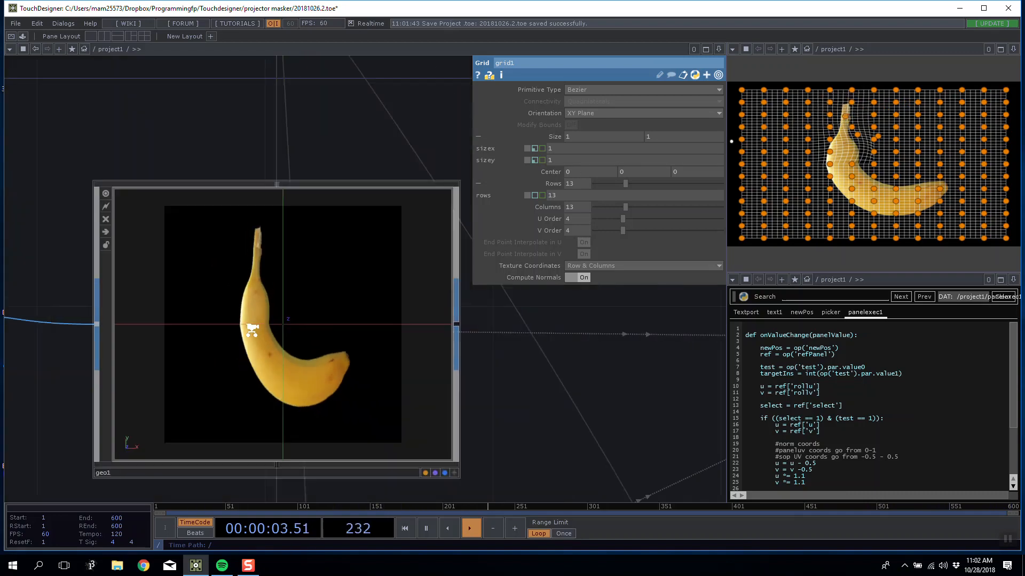
{"action": "left_click_drag", "start_coordinate": [444, 288], "coordinate": [592, 286]}
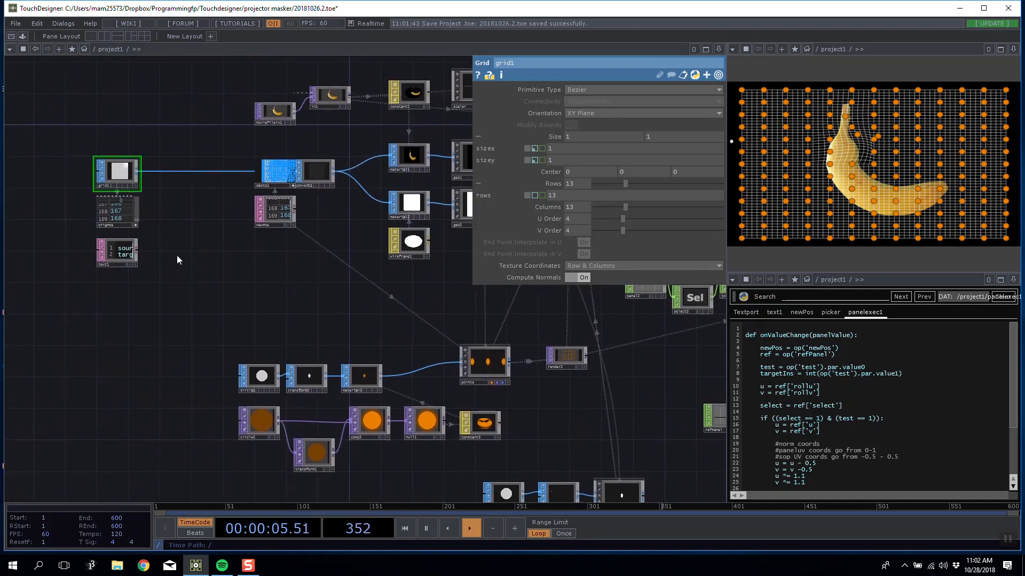
{"action": "right_click", "coordinate": [118, 252]}
{"action": "left_click", "coordinate": [141, 288]}
{"action": "left_click_drag", "start_coordinate": [432, 230], "coordinate": [346, 251]}
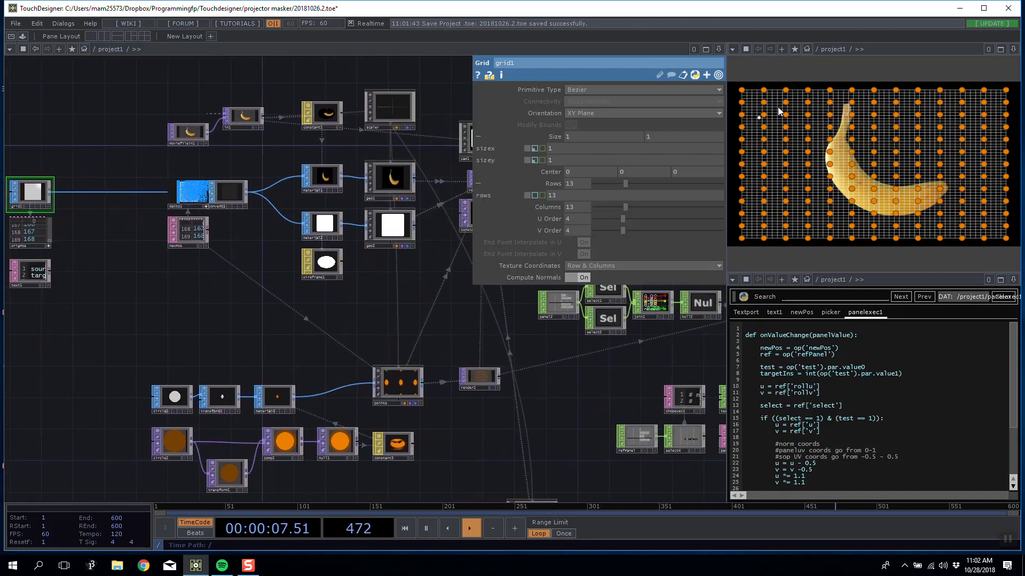
{"action": "left_click_drag", "start_coordinate": [247, 307], "coordinate": [336, 310]}
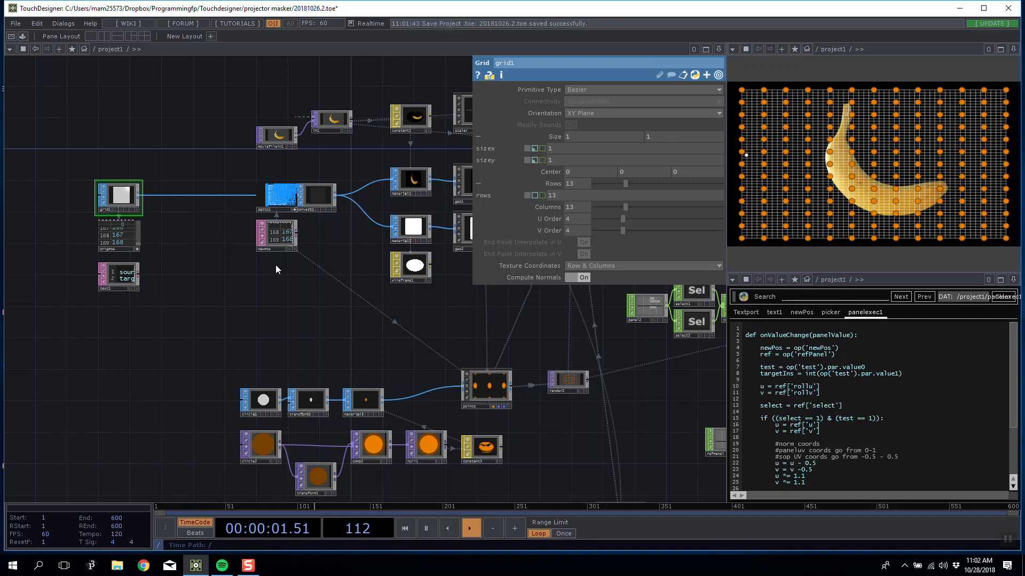
Step: Switch to Paint with a blank canvas for a diagram
{"action": "key", "text": "super"}
{"action": "type", "text": "paint"}
{"action": "key", "text": "Return"}
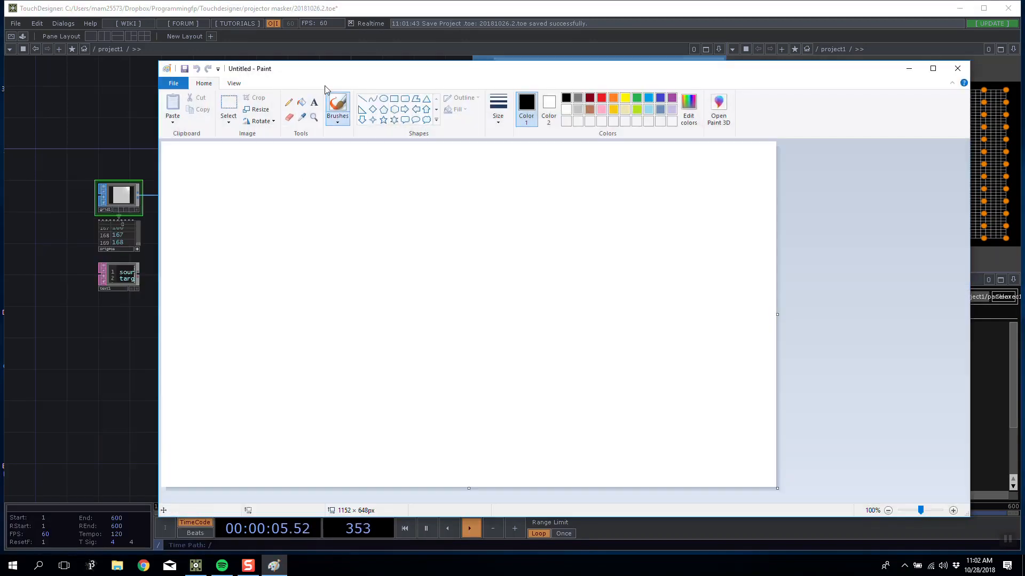
{"action": "mouse_move", "coordinate": [197, 194]}
{"action": "left_mouse_down"}
{"action": "mouse_move", "coordinate": [198, 214]}
{"action": "mouse_move", "coordinate": [198, 204]}
{"action": "mouse_move", "coordinate": [219, 215]}
{"action": "mouse_move", "coordinate": [234, 244]}
{"action": "left_mouse_up"}
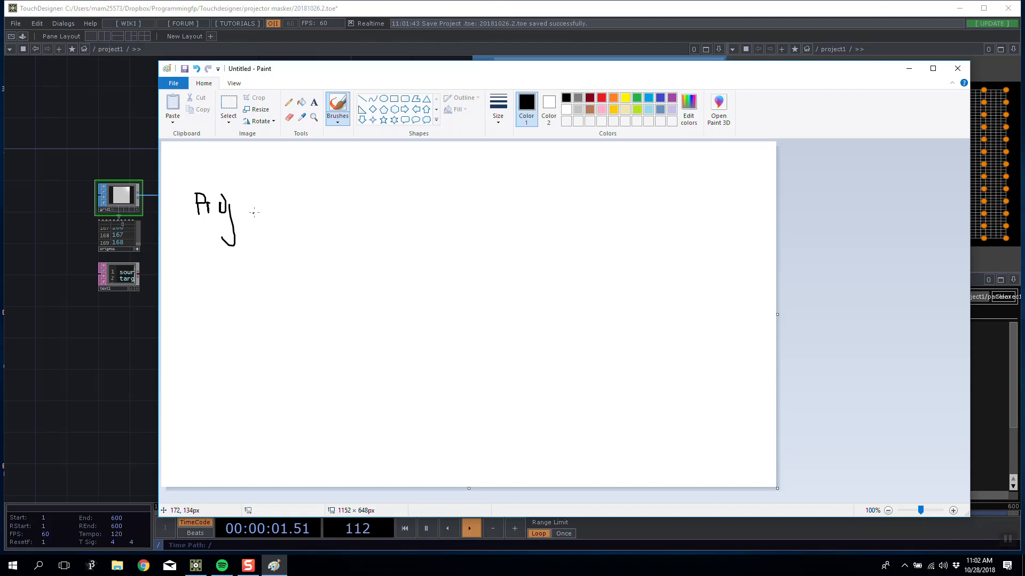
{"action": "mouse_move", "coordinate": [250, 206]}
{"action": "left_mouse_down"}
{"action": "mouse_move", "coordinate": [360, 211]}
{"action": "mouse_move", "coordinate": [362, 251]}
{"action": "left_mouse_up"}
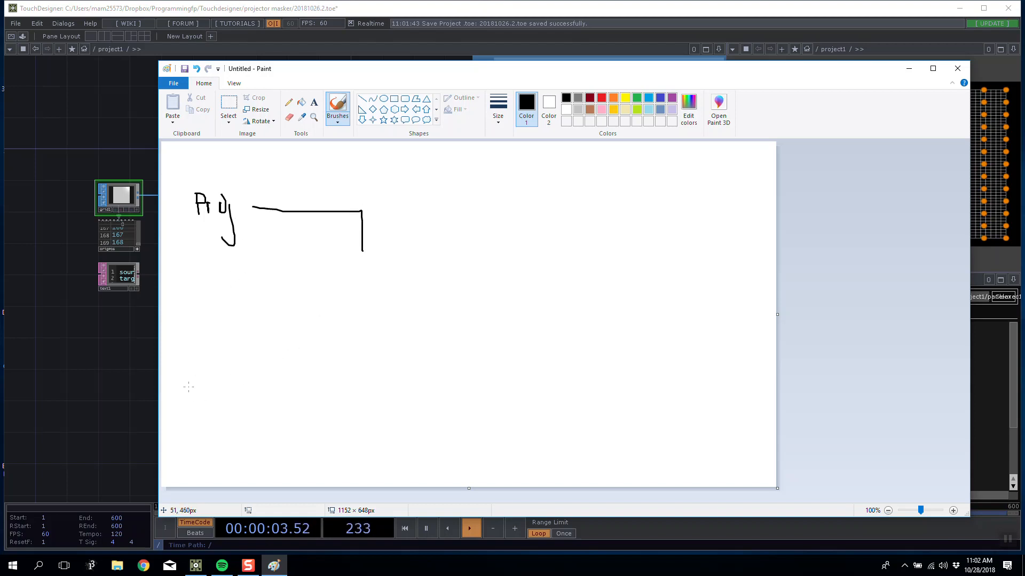
{"action": "mouse_move", "coordinate": [187, 404]}
{"action": "left_mouse_down"}
{"action": "mouse_move", "coordinate": [185, 376]}
{"action": "mouse_move", "coordinate": [204, 400]}
{"action": "mouse_move", "coordinate": [229, 401]}
{"action": "mouse_move", "coordinate": [224, 388]}
{"action": "mouse_move", "coordinate": [239, 383]}
{"action": "mouse_move", "coordinate": [350, 386]}
{"action": "mouse_move", "coordinate": [354, 302]}
{"action": "left_mouse_up"}
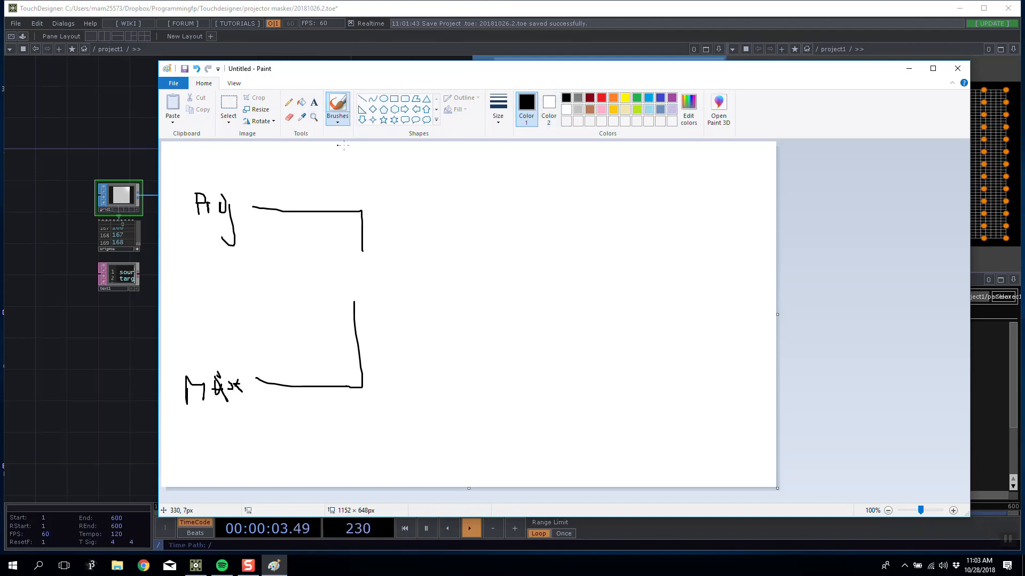
{"action": "left_click", "coordinate": [197, 69]}
{"action": "left_click", "coordinate": [197, 69]}
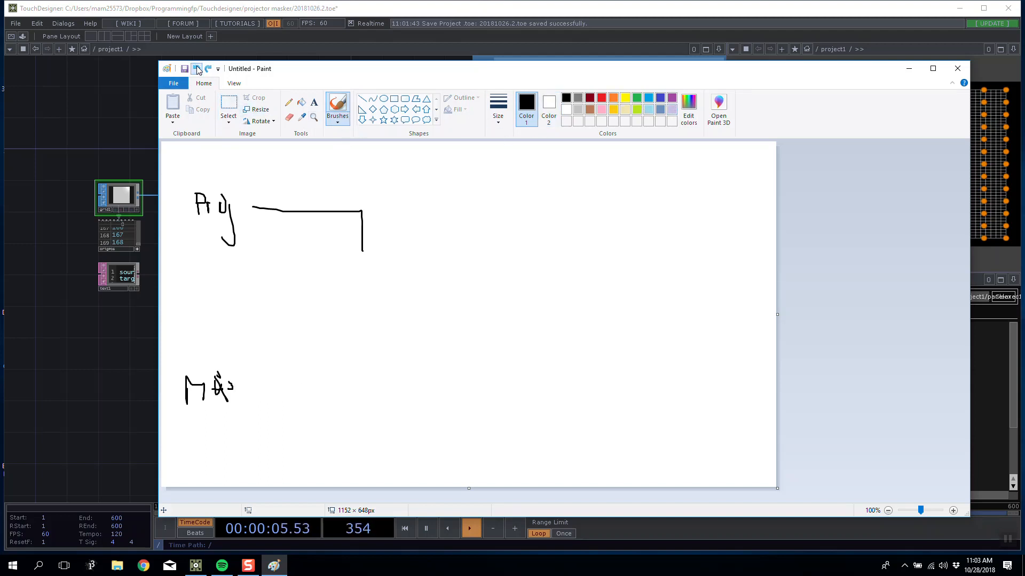
{"action": "left_click", "coordinate": [197, 69]}
{"action": "left_click", "coordinate": [173, 83]}
{"action": "left_click", "coordinate": [187, 103]}
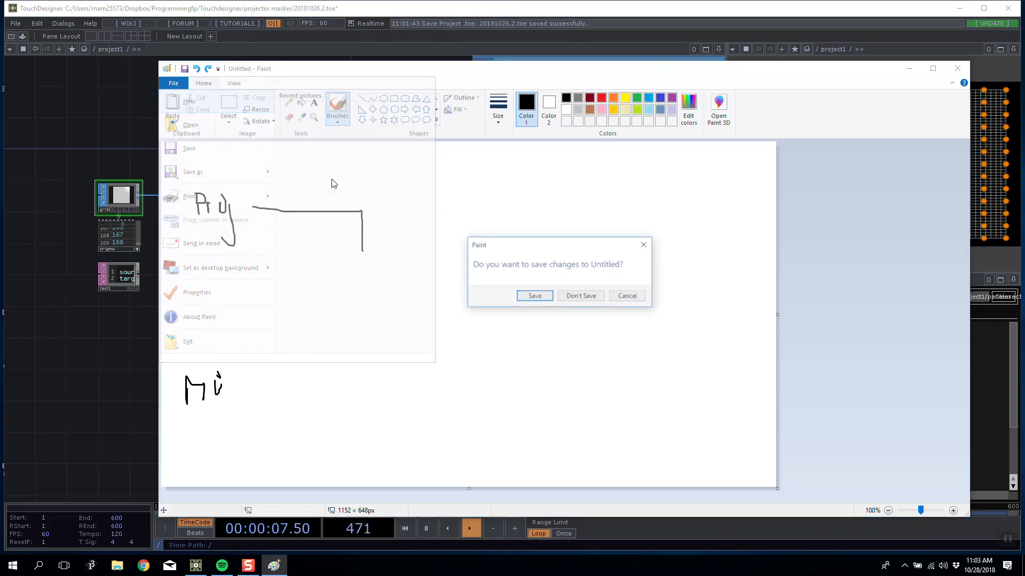
{"action": "left_click", "coordinate": [581, 296]}
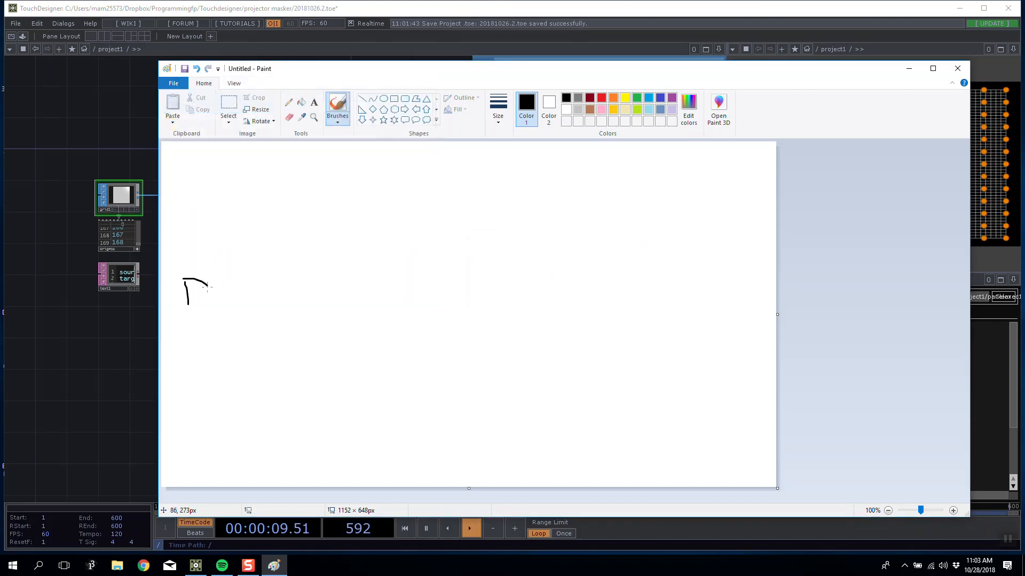
Step: Handwrite a flow diagram with arrows across the canvas reading "Proj", "WARP", "MASK" and "Proj"
{"action": "mouse_move", "coordinate": [227, 295]}
{"action": "left_mouse_down"}
{"action": "mouse_move", "coordinate": [229, 327]}
{"action": "mouse_move", "coordinate": [360, 284]}
{"action": "mouse_move", "coordinate": [375, 294]}
{"action": "mouse_move", "coordinate": [392, 286]}
{"action": "mouse_move", "coordinate": [346, 293]}
{"action": "mouse_move", "coordinate": [361, 289]}
{"action": "left_mouse_up"}
{"action": "left_click", "coordinate": [196, 68]}
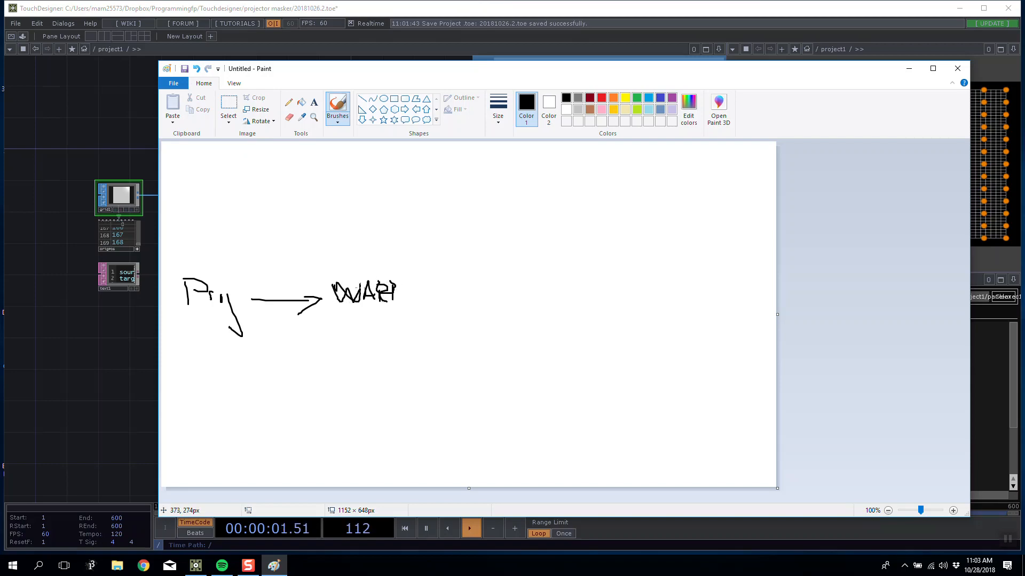
{"action": "mouse_move", "coordinate": [517, 72]}
{"action": "left_mouse_down"}
{"action": "mouse_move", "coordinate": [387, 242]}
{"action": "mouse_move", "coordinate": [491, 329]}
{"action": "mouse_move", "coordinate": [458, 275]}
{"action": "left_mouse_up"}
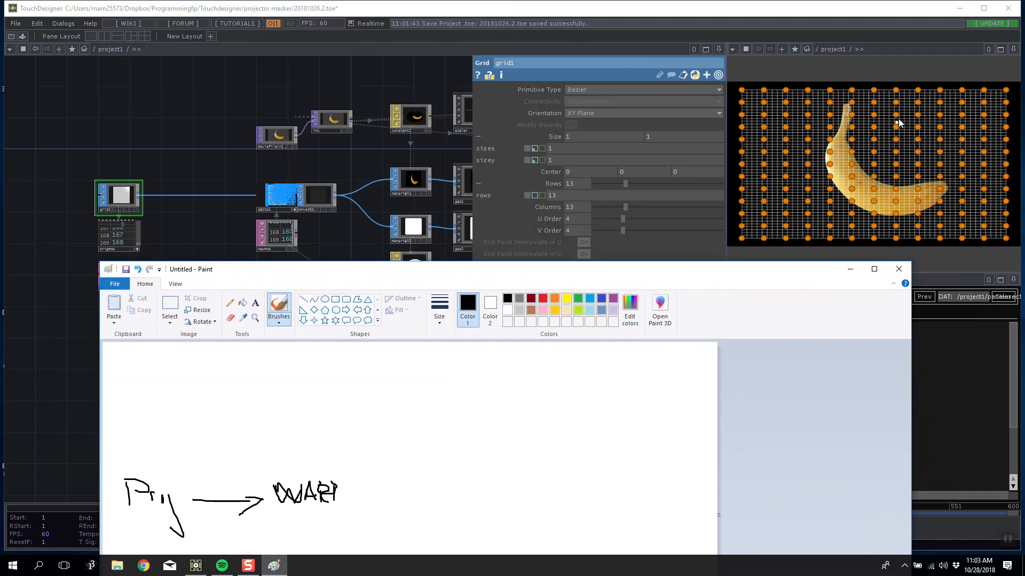
{"action": "left_click_drag", "start_coordinate": [598, 284], "coordinate": [597, 92]}
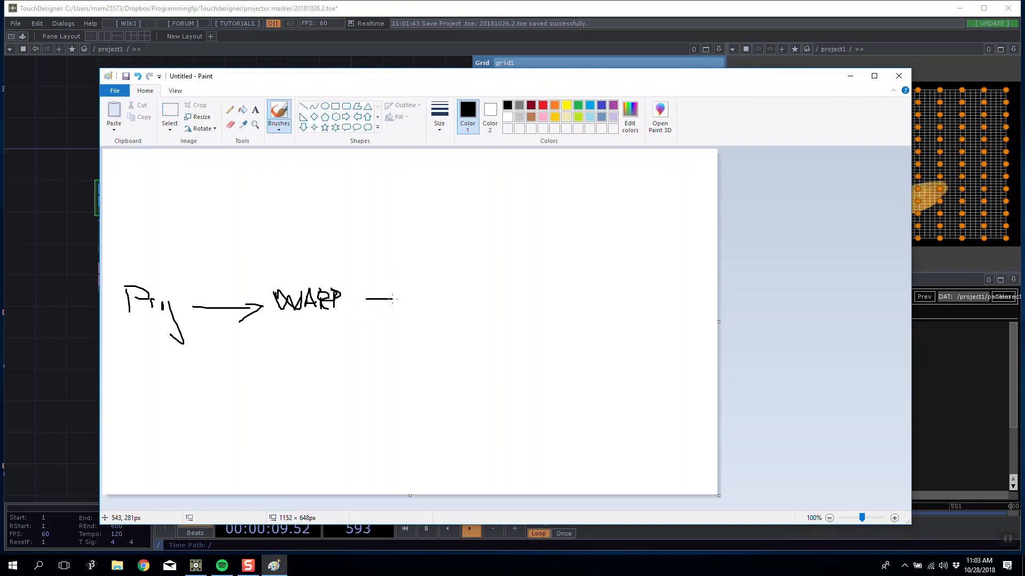
{"action": "left_click_drag", "start_coordinate": [422, 295], "coordinate": [447, 302]}
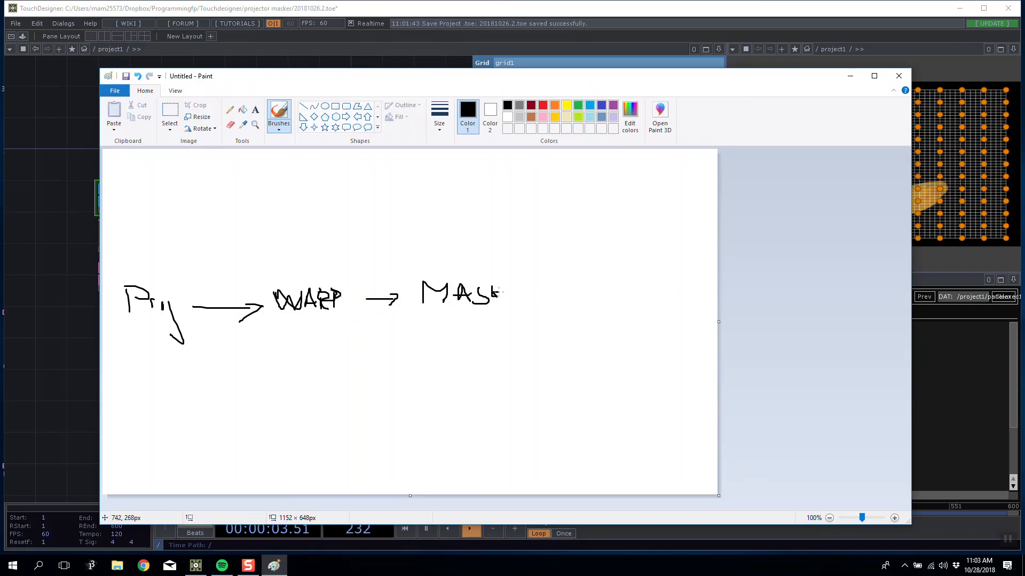
{"action": "mouse_move", "coordinate": [513, 294]}
{"action": "left_mouse_down"}
{"action": "mouse_move", "coordinate": [581, 293]}
{"action": "mouse_move", "coordinate": [576, 304]}
{"action": "left_mouse_up"}
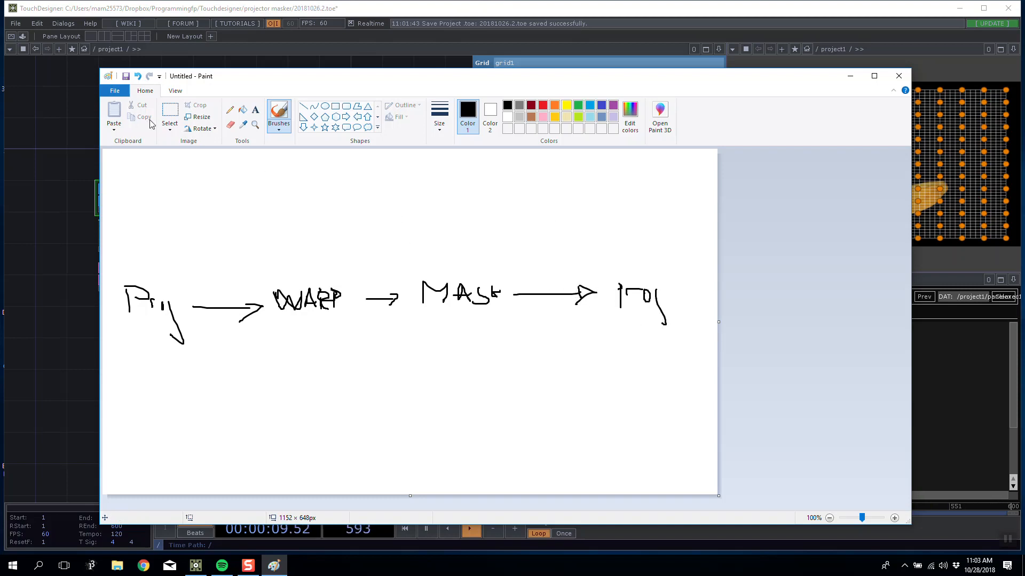
Step: Erase most of the first handwritten "Proj" label before WARP, write a new label in its place, and return to TouchDesigner
{"action": "left_click", "coordinate": [230, 124]}
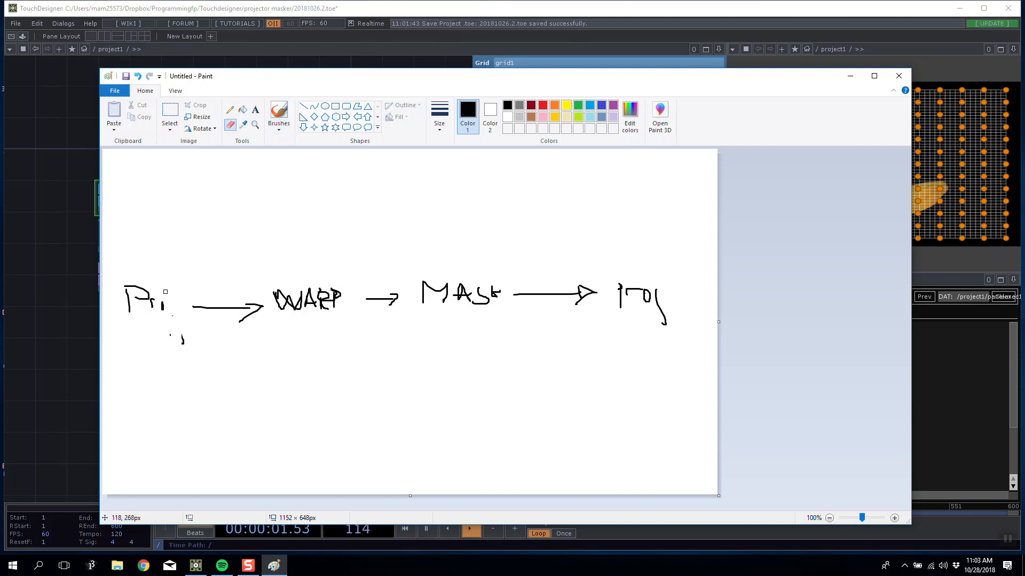
{"action": "left_click", "coordinate": [230, 109]}
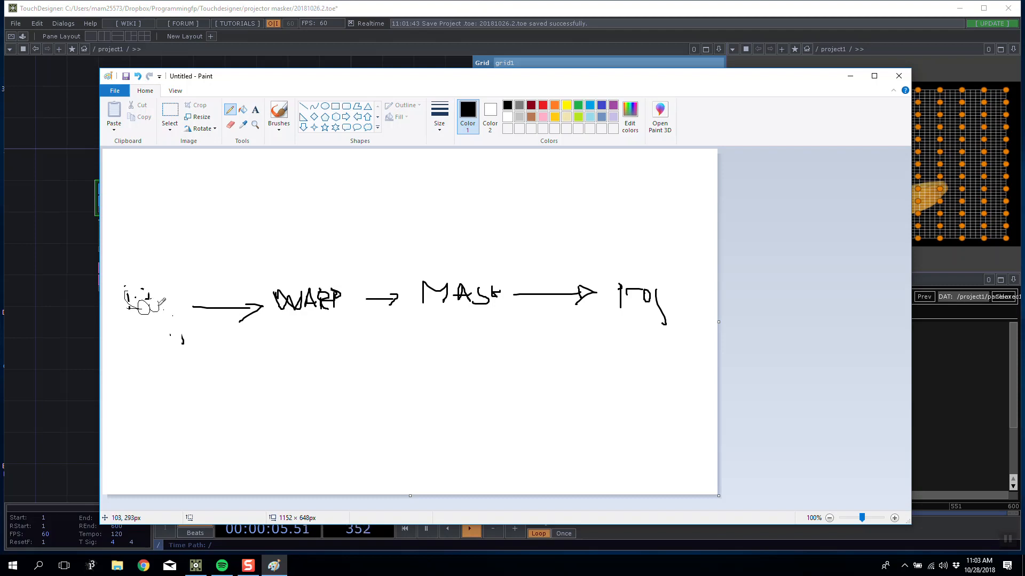
{"action": "mouse_move", "coordinate": [173, 298]}
{"action": "left_mouse_down"}
{"action": "mouse_move", "coordinate": [181, 304]}
{"action": "mouse_move", "coordinate": [175, 318]}
{"action": "left_mouse_up"}
{"action": "left_click", "coordinate": [850, 76]}
Step: Examine the render, comp1 and out1 part of the network and the project1 container with its movie input at root level
{"action": "scroll", "coordinate": [479, 326], "scroll_direction": "down", "scroll_amount": 8}
{"action": "left_click_drag", "start_coordinate": [470, 325], "coordinate": [350, 312]}
{"action": "scroll", "coordinate": [350, 310], "scroll_direction": "up", "scroll_amount": 5}
{"action": "scroll", "coordinate": [347, 310], "scroll_direction": "down", "scroll_amount": 3}
{"action": "scroll", "coordinate": [401, 288], "scroll_direction": "up", "scroll_amount": 8}
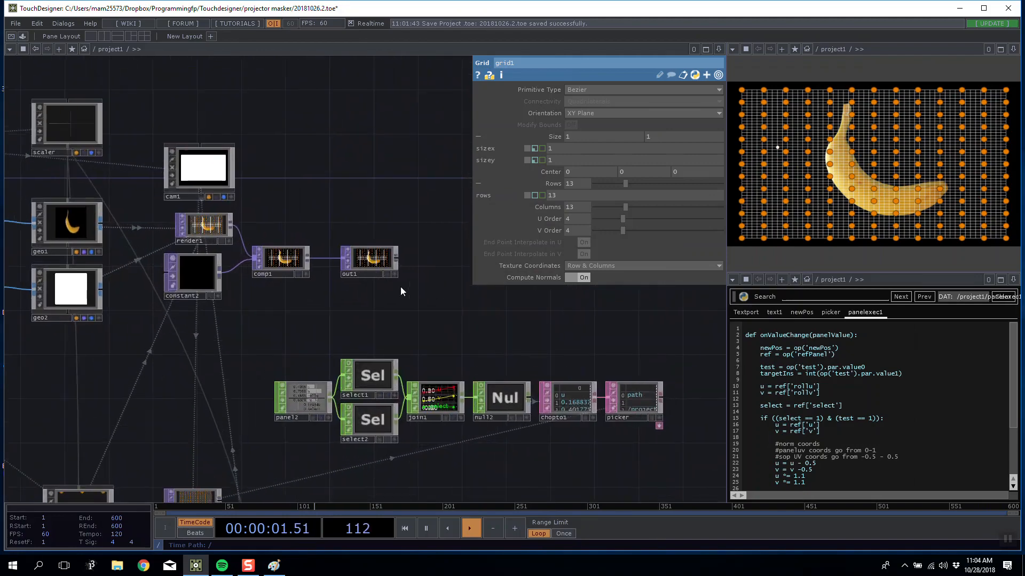
{"action": "scroll", "coordinate": [396, 288], "scroll_direction": "down", "scroll_amount": 9}
{"action": "scroll", "coordinate": [393, 285], "scroll_direction": "down", "scroll_amount": 5}
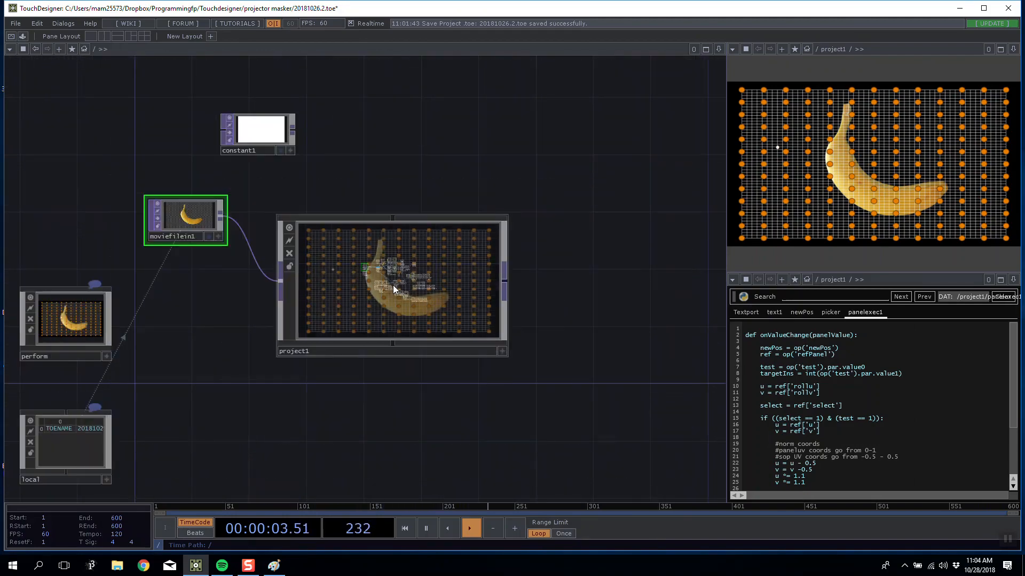
{"action": "left_click", "coordinate": [351, 280]}
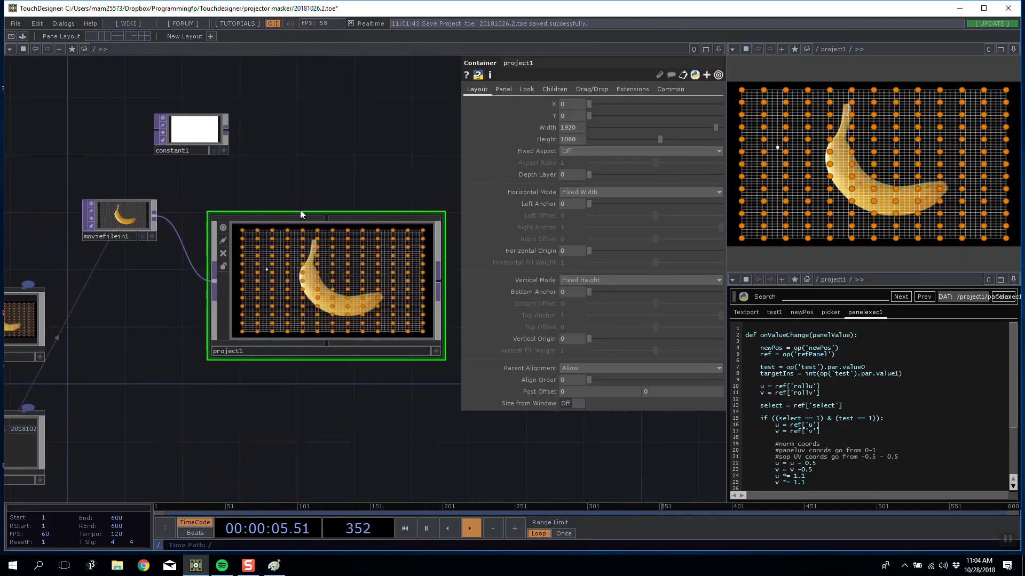
{"action": "left_click_drag", "start_coordinate": [309, 256], "coordinate": [344, 222]}
{"action": "scroll", "coordinate": [310, 241], "scroll_direction": "up", "scroll_amount": 5}
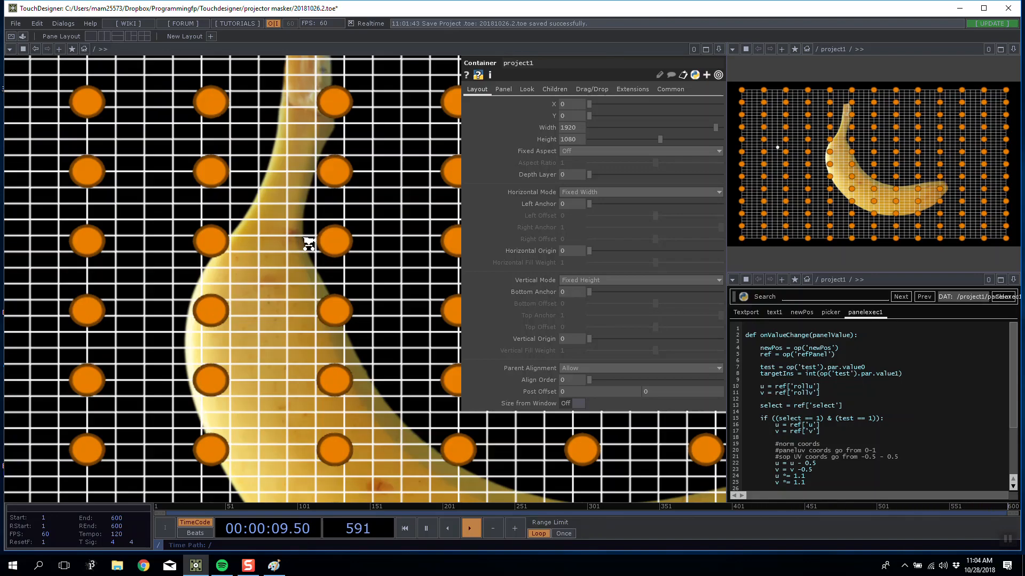
{"action": "scroll", "coordinate": [216, 209], "scroll_direction": "down", "scroll_amount": 5}
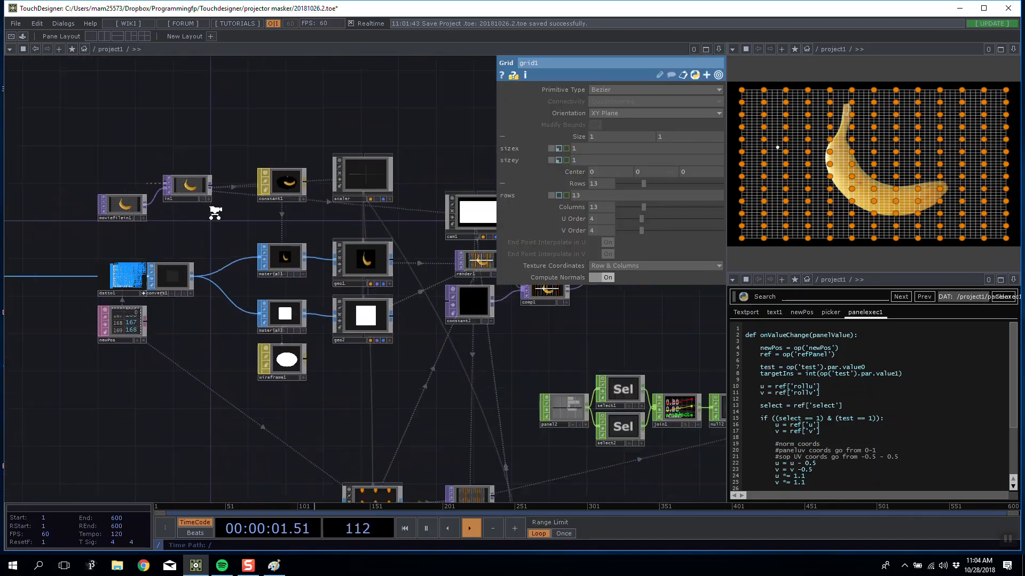
Step: Examine the scaler null's X and Y scale expressions and how they reference the in1 input's aspect
{"action": "left_click", "coordinate": [315, 188]}
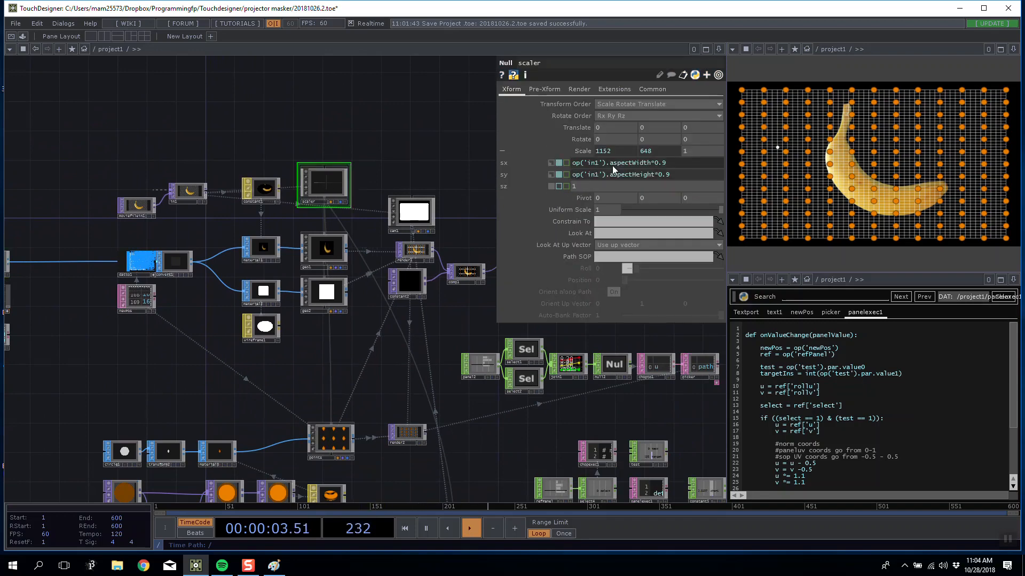
{"action": "scroll", "coordinate": [188, 191], "scroll_direction": "up", "scroll_amount": 5}
{"action": "left_click", "coordinate": [188, 191]}
{"action": "left_click", "coordinate": [319, 185]}
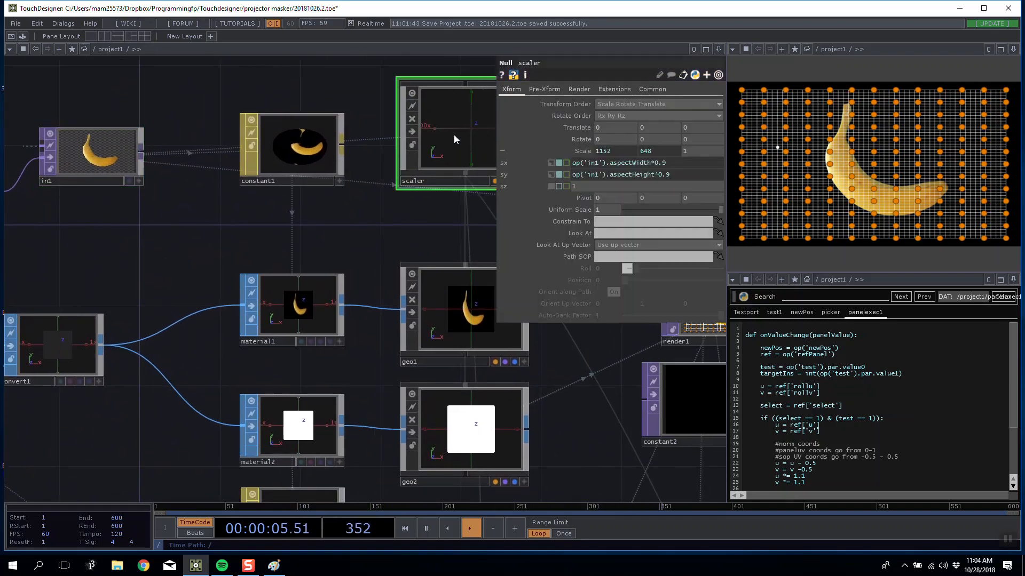
{"action": "left_click_drag", "start_coordinate": [672, 167], "coordinate": [565, 166]}
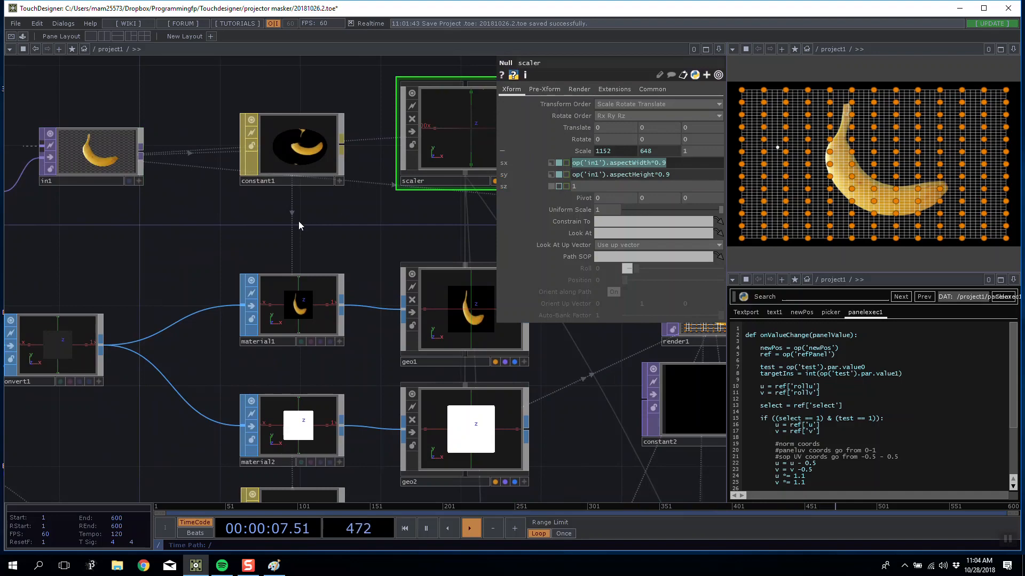
{"action": "scroll", "coordinate": [309, 225], "scroll_direction": "down", "scroll_amount": 5}
{"action": "scroll", "coordinate": [441, 146], "scroll_direction": "up", "scroll_amount": 4}
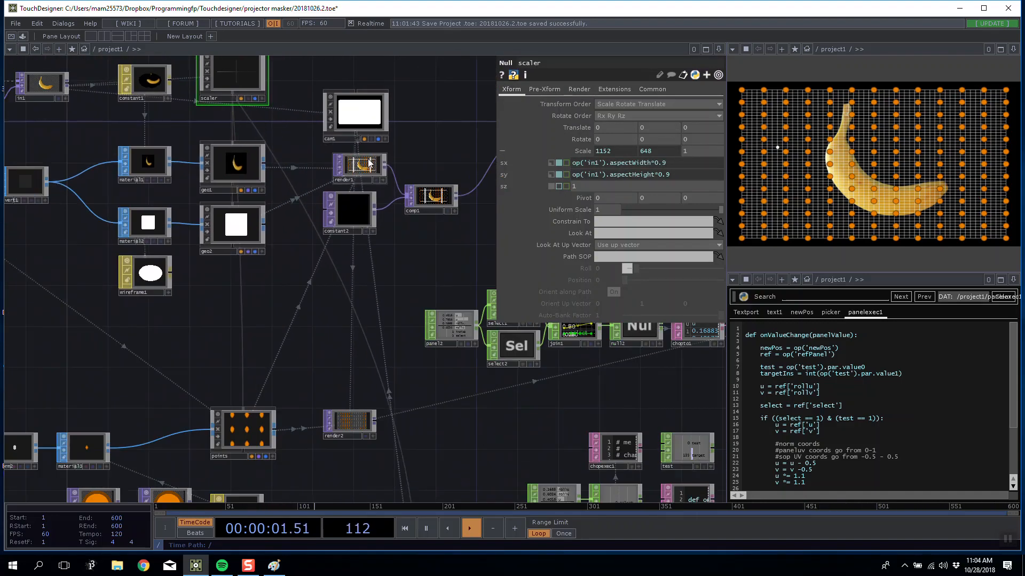
Step: Examine render1 and the projection type and Ortho Width expression of cam1 in relation to the rest of the network
{"action": "left_click", "coordinate": [368, 162]}
{"action": "middle_click_drag", "start_coordinate": [231, 63], "coordinate": [260, 124]}
{"action": "left_click_drag", "start_coordinate": [262, 80], "coordinate": [207, 53]}
{"action": "left_click_drag", "start_coordinate": [400, 171], "coordinate": [236, 149]}
{"action": "left_click_drag", "start_coordinate": [315, 156], "coordinate": [408, 192]}
{"action": "left_click_drag", "start_coordinate": [259, 255], "coordinate": [296, 267]}
{"action": "left_click", "coordinate": [225, 149]}
{"action": "scroll", "coordinate": [198, 159], "scroll_direction": "up", "scroll_amount": 10}
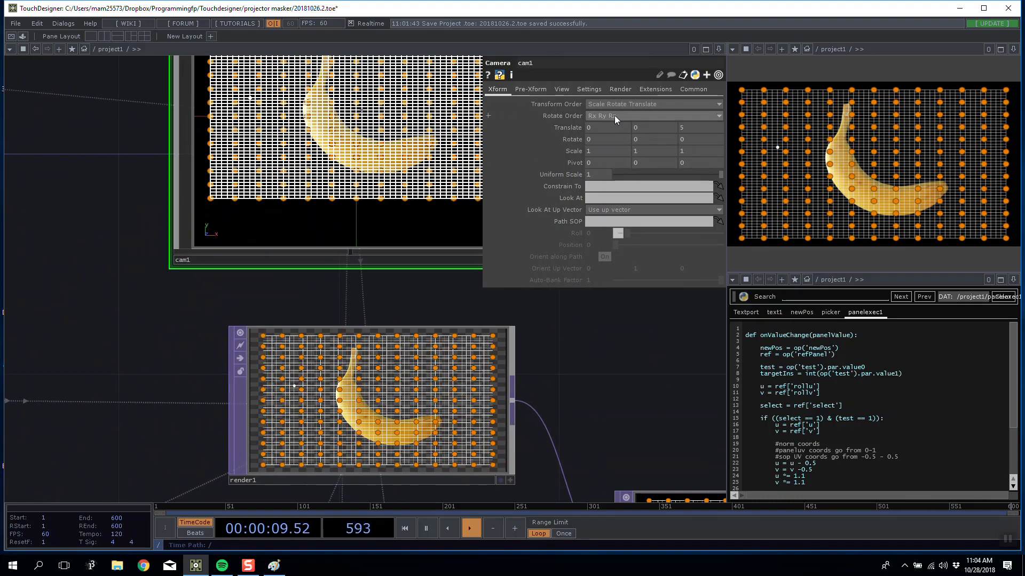
{"action": "left_click", "coordinate": [561, 89]}
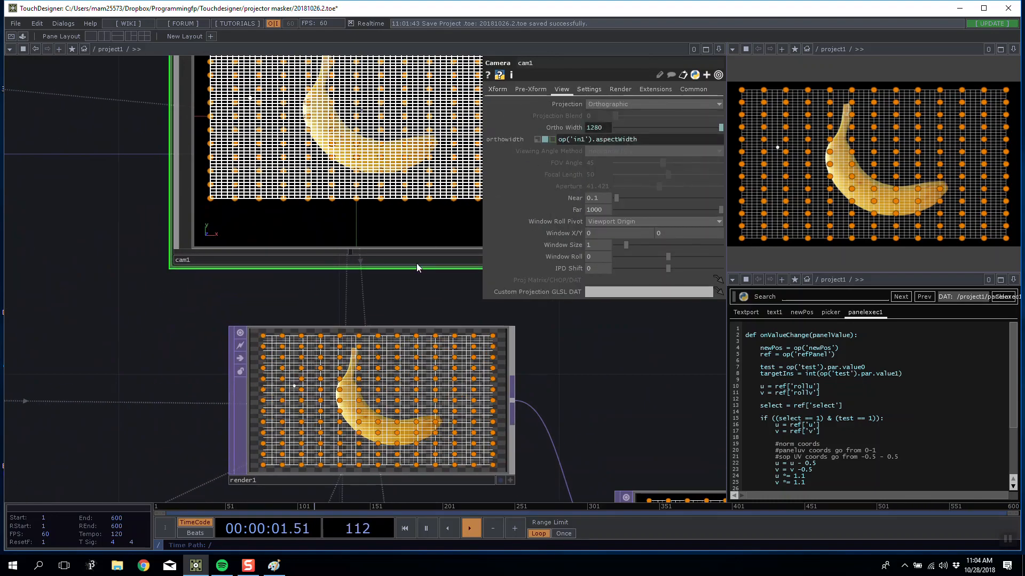
{"action": "scroll", "coordinate": [416, 263], "scroll_direction": "down", "scroll_amount": 8}
{"action": "scroll", "coordinate": [395, 230], "scroll_direction": "up", "scroll_amount": 6}
{"action": "scroll", "coordinate": [453, 360], "scroll_direction": "down", "scroll_amount": 3}
{"action": "scroll", "coordinate": [286, 227], "scroll_direction": "down", "scroll_amount": 5}
{"action": "scroll", "coordinate": [321, 187], "scroll_direction": "up", "scroll_amount": 5}
{"action": "scroll", "coordinate": [243, 165], "scroll_direction": "down", "scroll_amount": 10}
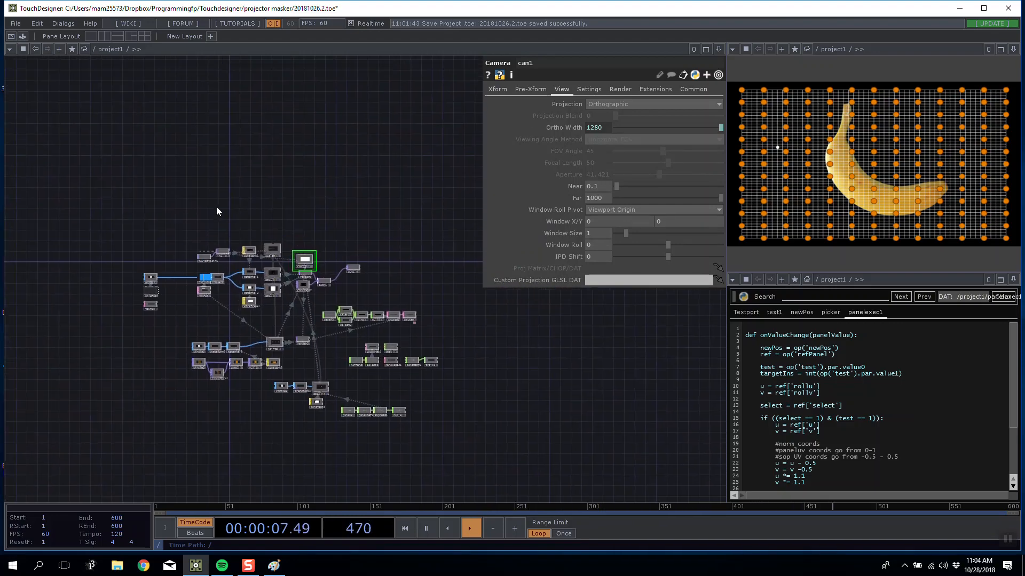
Step: Save the project1 container as a component file named bezierWarp in the projector masker folder
{"action": "right_click", "coordinate": [234, 240]}
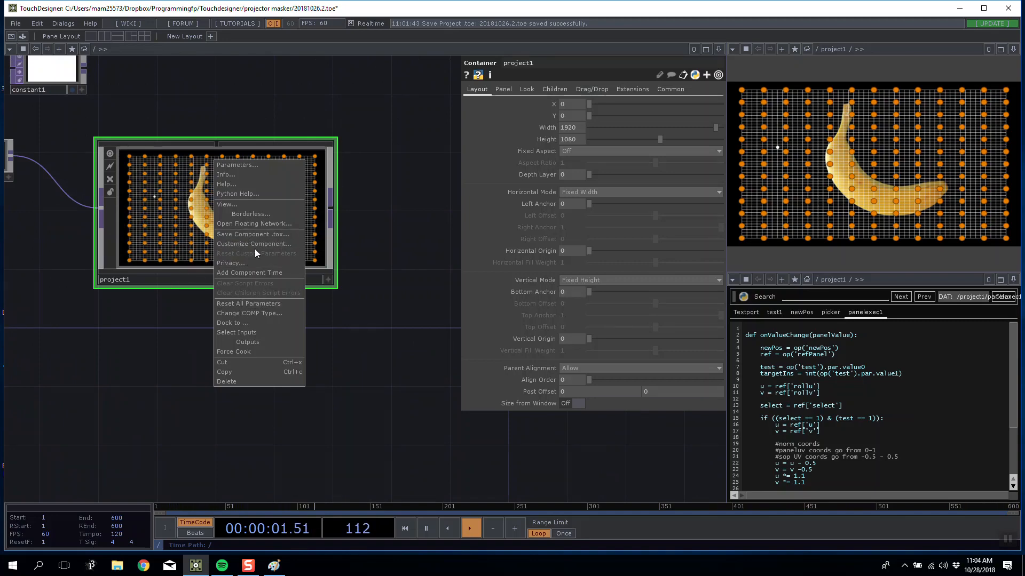
{"action": "left_click", "coordinate": [261, 235]}
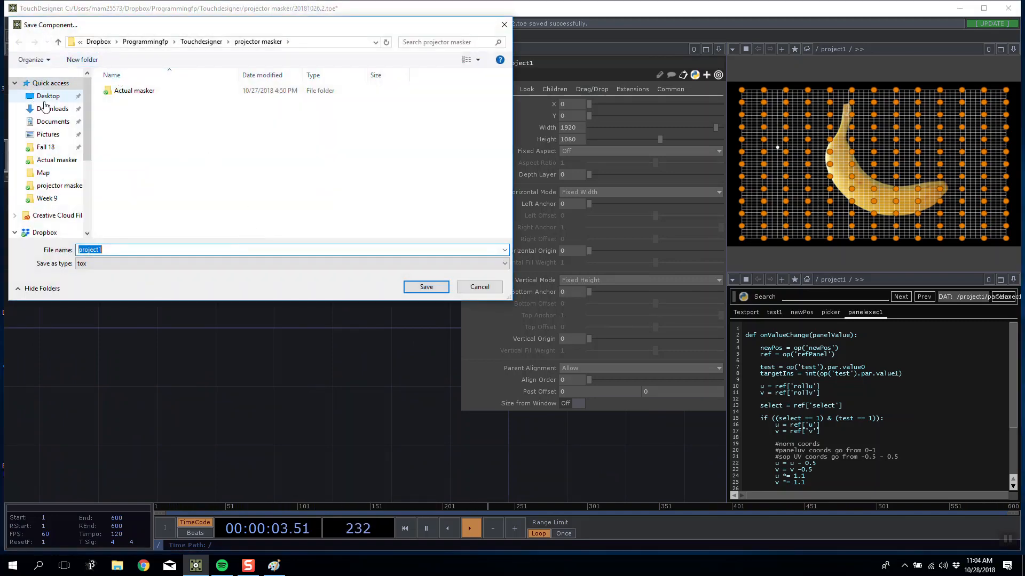
{"action": "scroll", "coordinate": [53, 172], "scroll_direction": "down", "scroll_amount": 2}
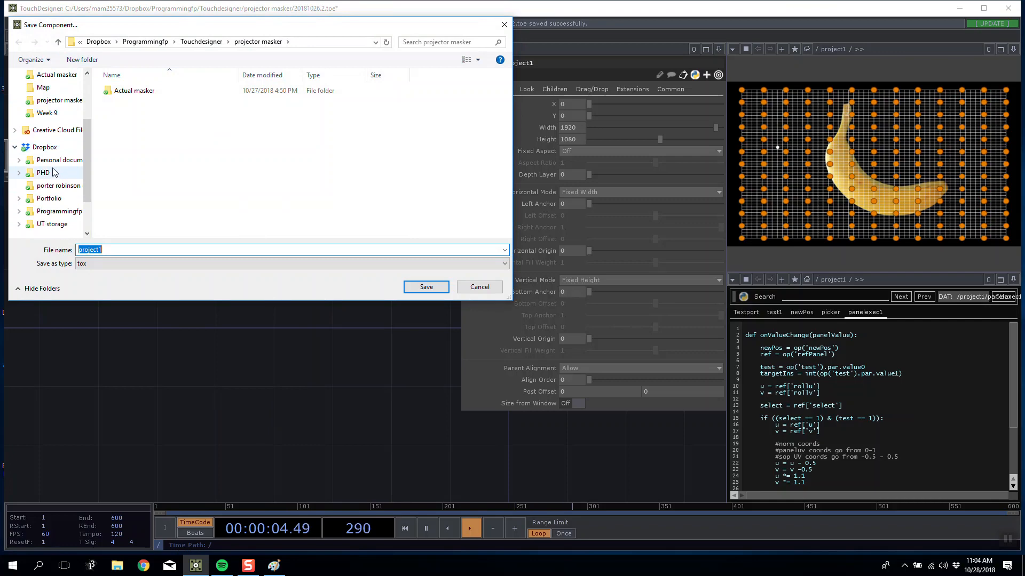
{"action": "left_click", "coordinate": [201, 42]}
{"action": "double_click", "coordinate": [137, 191]}
{"action": "left_click", "coordinate": [138, 249]}
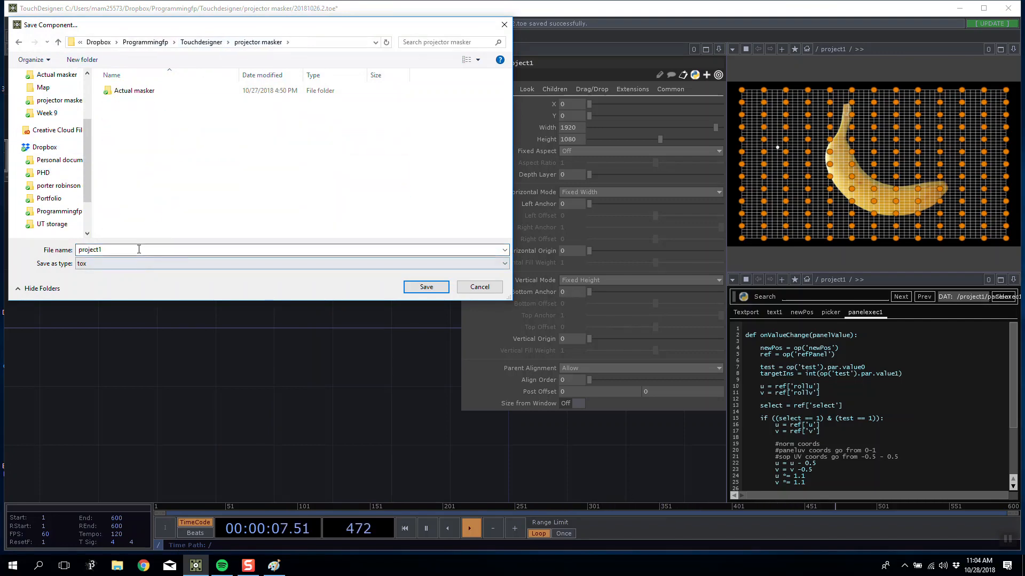
{"action": "key", "text": "BackSpace"}
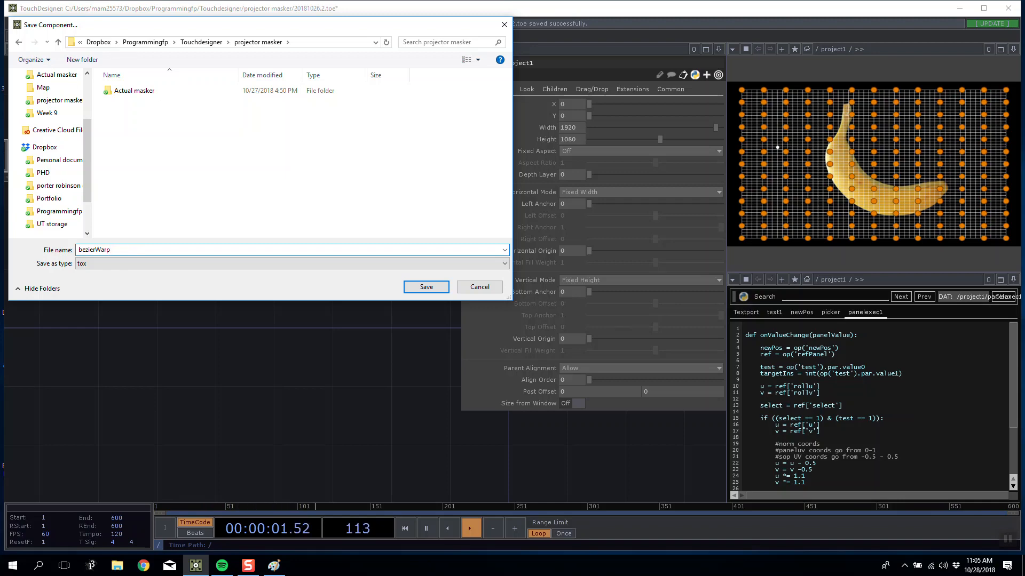
{"action": "key", "text": "Return"}
Step: Delete the project1 container and load the saved bezierWarp component from the projector masker folder into the root network after moviefilein1
{"action": "left_click_drag", "start_coordinate": [224, 116], "coordinate": [269, 131]}
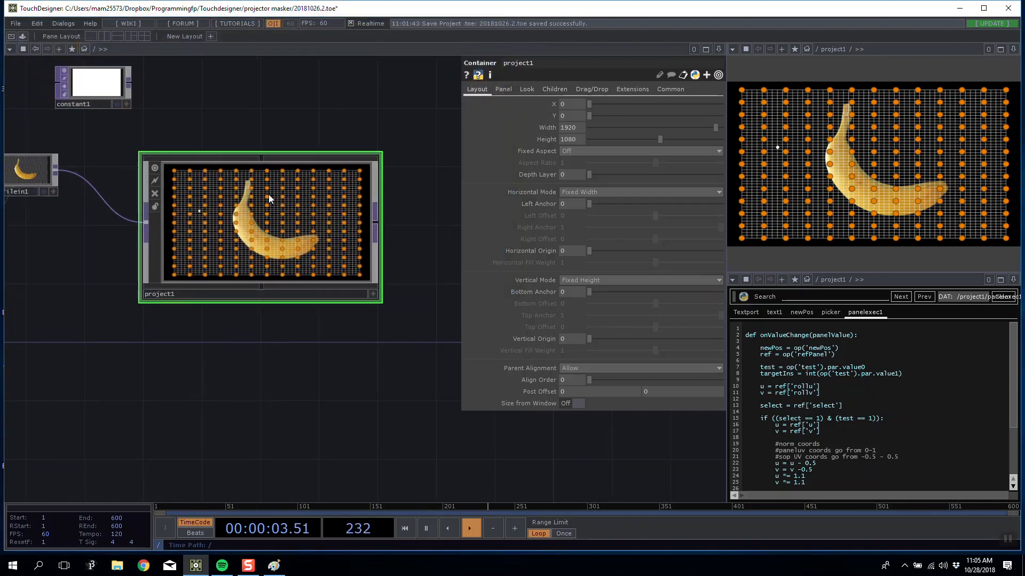
{"action": "key", "text": "Delete"}
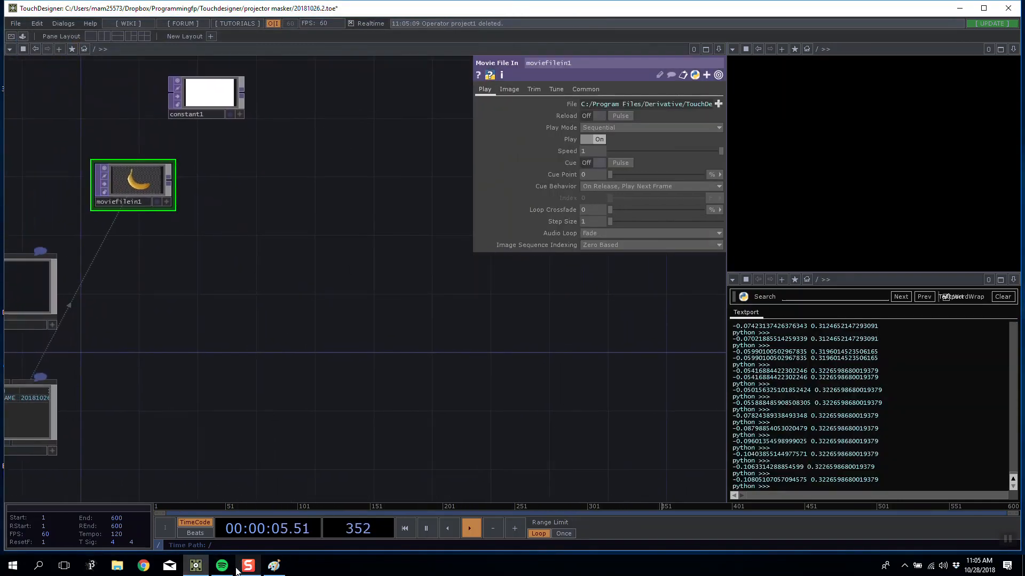
{"action": "left_click", "coordinate": [117, 566]}
{"action": "left_click", "coordinate": [956, 566]}
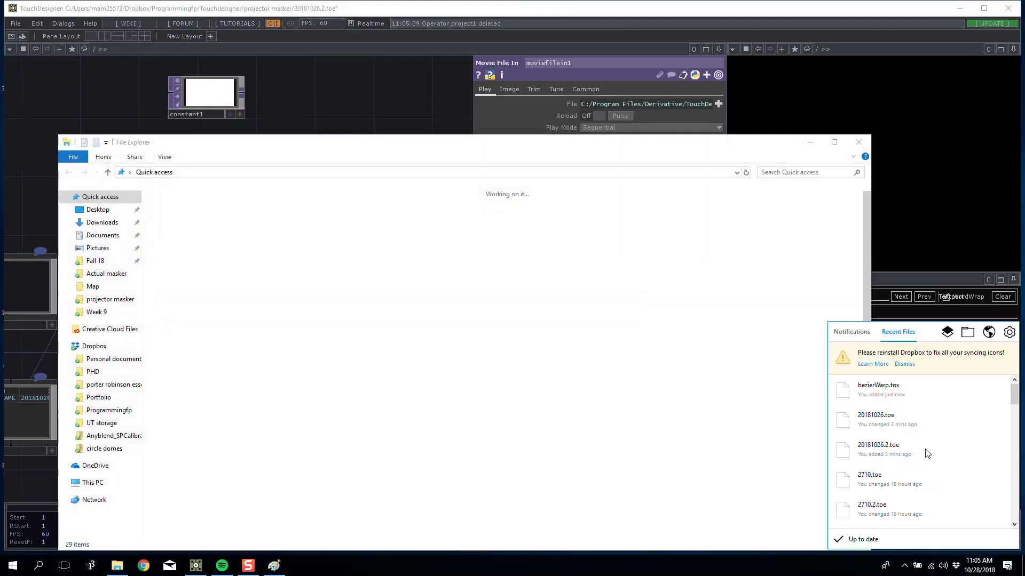
{"action": "left_click", "coordinate": [850, 182]}
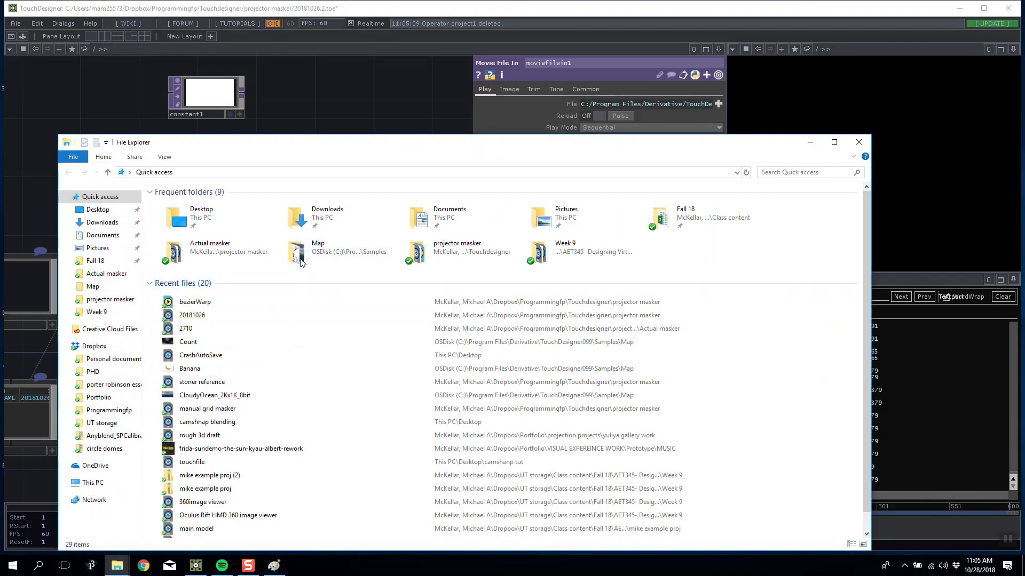
{"action": "left_click", "coordinate": [859, 142]}
{"action": "left_click", "coordinate": [956, 566]}
{"action": "left_click", "coordinate": [914, 396]}
{"action": "left_click_drag", "start_coordinate": [214, 143], "coordinate": [739, 156]}
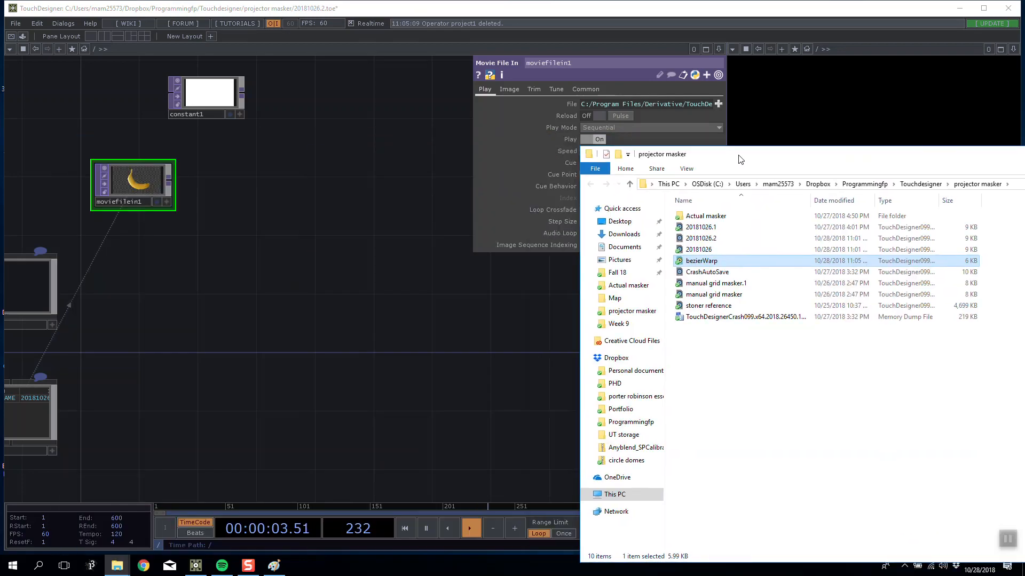
{"action": "left_click_drag", "start_coordinate": [271, 226], "coordinate": [273, 224]}
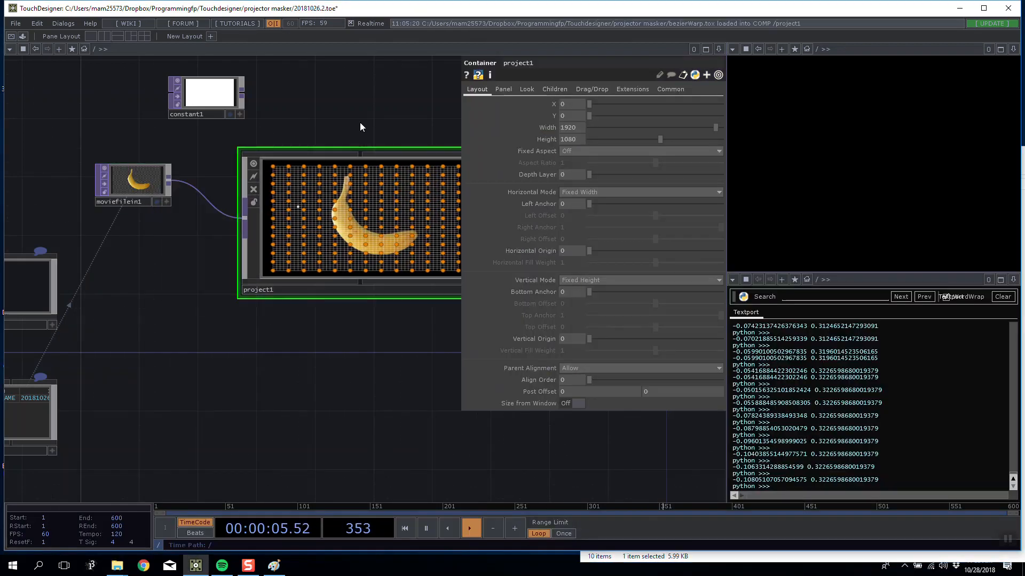
Step: Activate the reloaded project1 container's viewer to test its interactive control grid, and deactivate it again
{"action": "left_click_drag", "start_coordinate": [377, 117], "coordinate": [414, 126]}
{"action": "scroll", "coordinate": [250, 255], "scroll_direction": "up", "scroll_amount": 5}
{"action": "scroll", "coordinate": [251, 255], "scroll_direction": "down", "scroll_amount": 5}
{"action": "left_click_drag", "start_coordinate": [252, 136], "coordinate": [207, 137]}
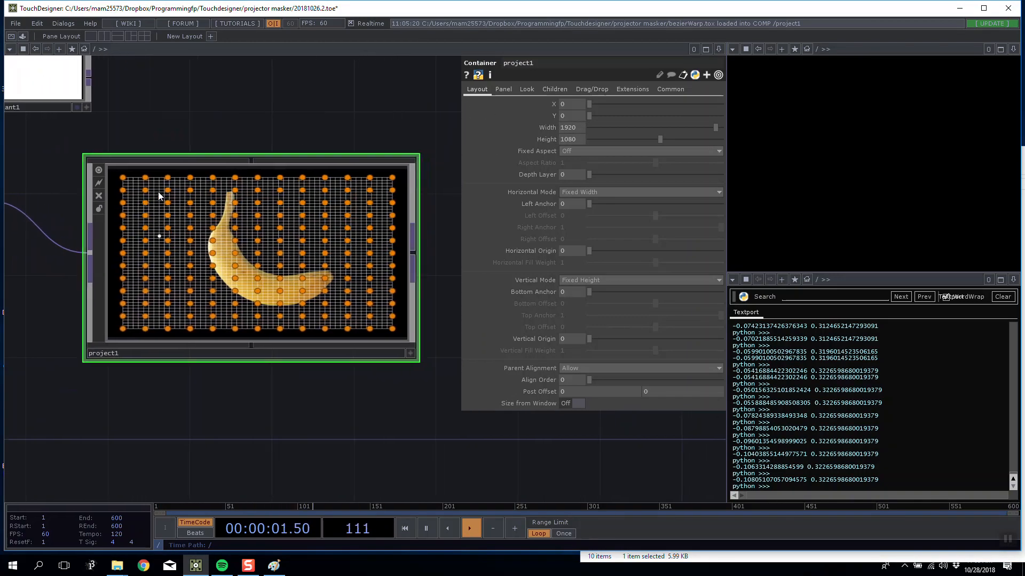
{"action": "left_click", "coordinate": [410, 353]}
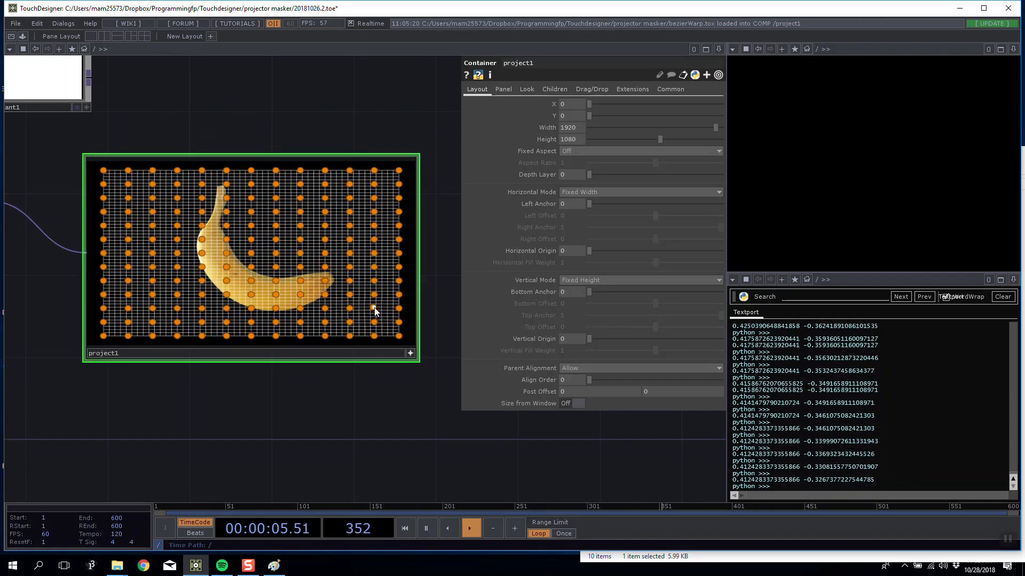
{"action": "left_click", "coordinate": [410, 353]}
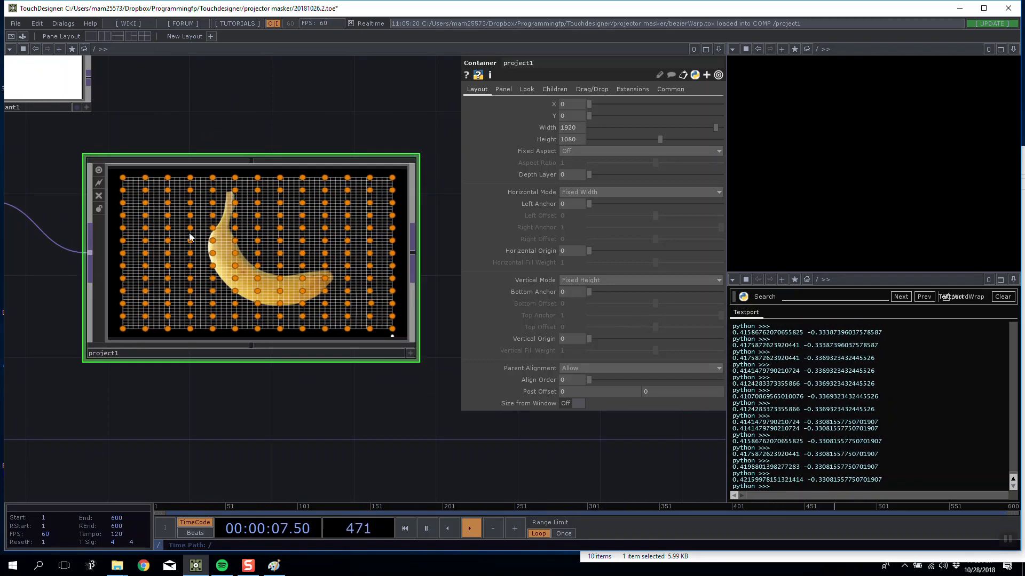
Step: Enter the project1 network and run the text1 script below origPos to reset the control points
{"action": "key", "text": "i"}
{"action": "left_click_drag", "start_coordinate": [137, 183], "coordinate": [203, 205]}
{"action": "scroll", "coordinate": [221, 314], "scroll_direction": "up", "scroll_amount": 6}
{"action": "left_click_drag", "start_coordinate": [221, 315], "coordinate": [420, 370]}
{"action": "right_click", "coordinate": [243, 187]}
{"action": "left_click", "coordinate": [274, 221]}
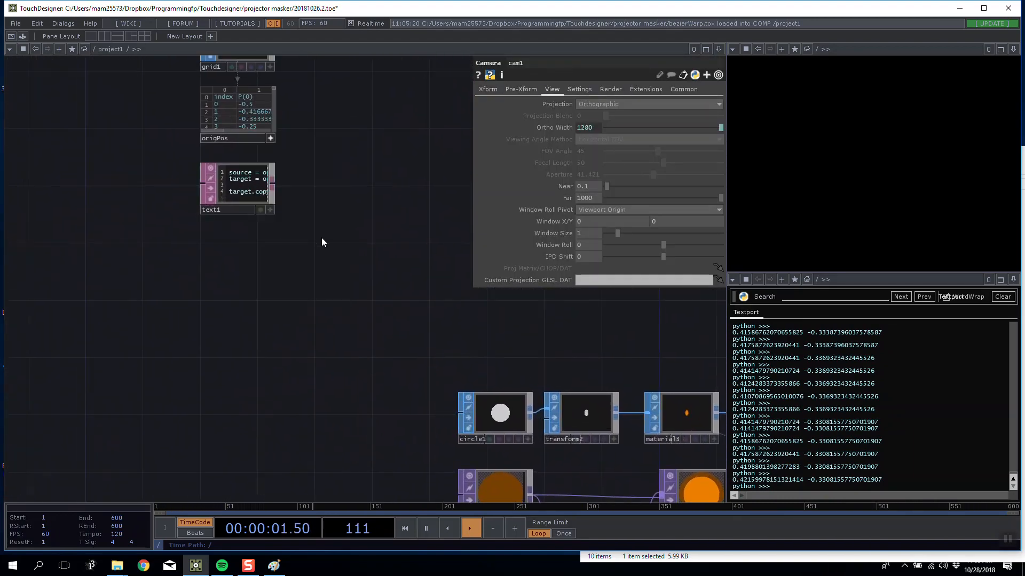
Step: Add a Button component below text1 and set its Button Type to Momentary
{"action": "left_click_drag", "start_coordinate": [321, 237], "coordinate": [304, 262]}
{"action": "key", "text": "Tab"}
{"action": "left_click", "coordinate": [50, 176]}
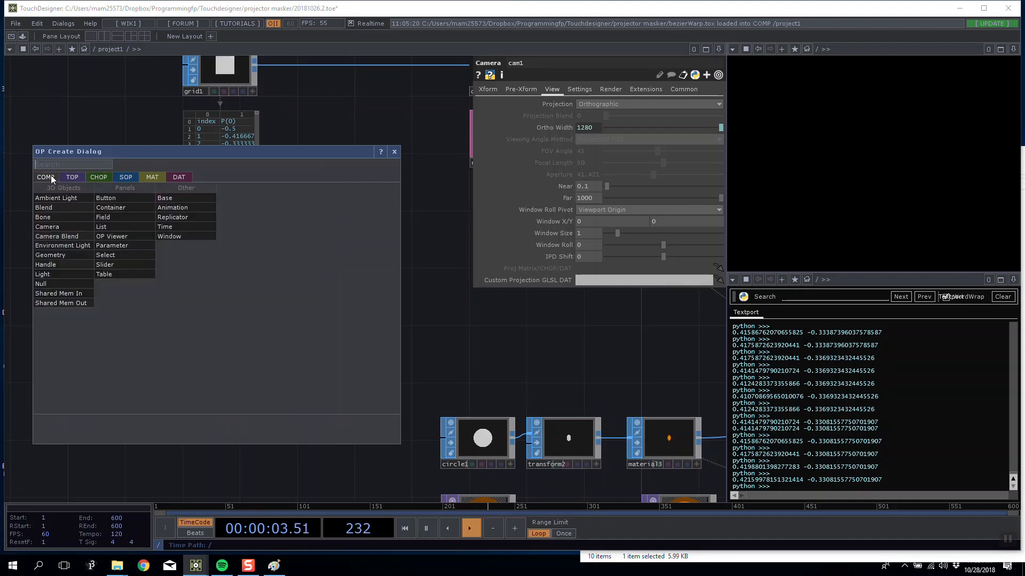
{"action": "left_click", "coordinate": [108, 197]}
{"action": "left_click", "coordinate": [187, 301]}
{"action": "left_click", "coordinate": [558, 106]}
{"action": "left_click", "coordinate": [568, 117]}
Step: Show project1 in the output viewer pane again and rename the container to BezWarp at root level
{"action": "left_click", "coordinate": [827, 49]}
{"action": "left_click", "coordinate": [839, 60]}
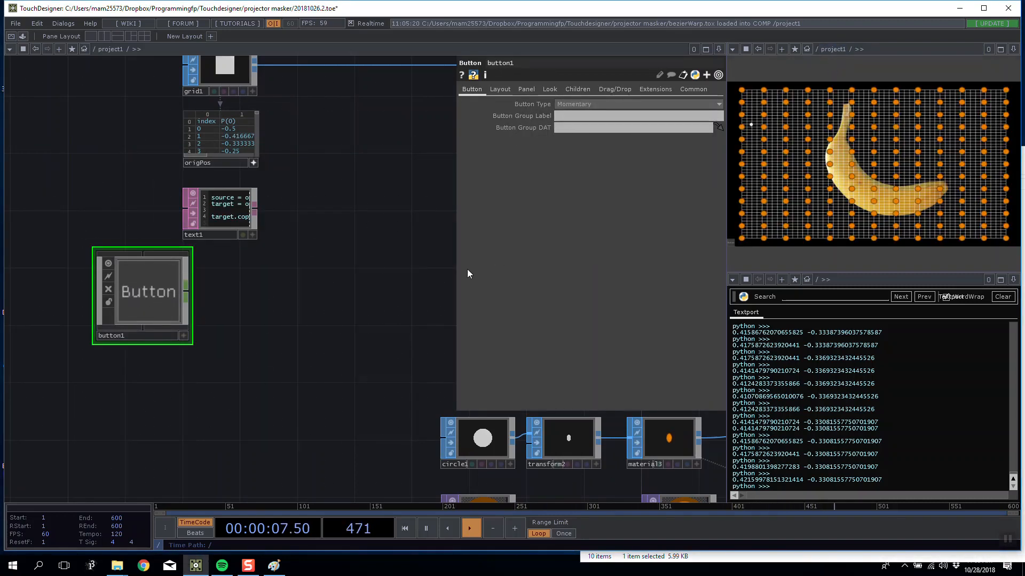
{"action": "scroll", "coordinate": [232, 309], "scroll_direction": "down", "scroll_amount": 10}
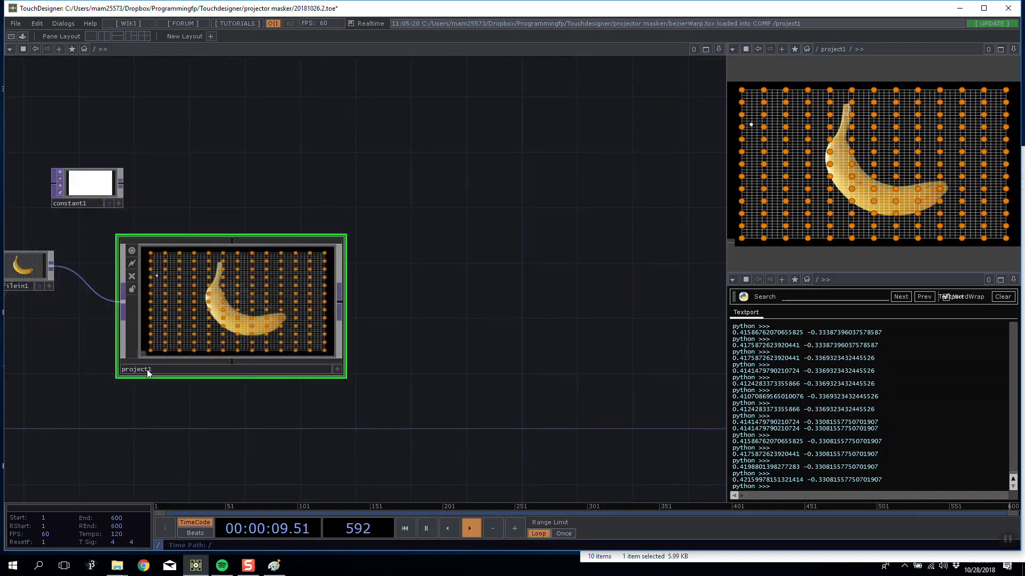
{"action": "left_click", "coordinate": [151, 370]}
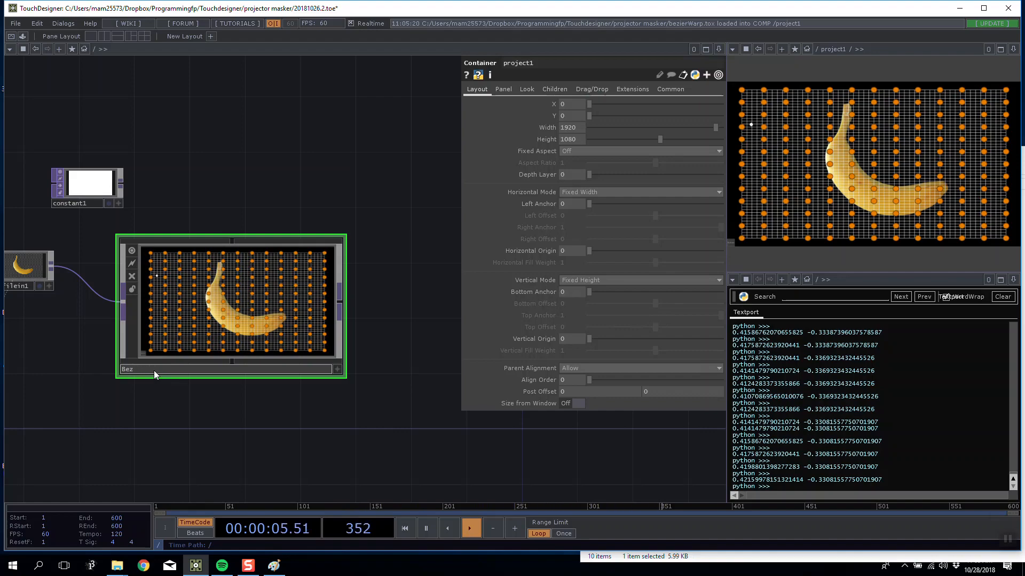
{"action": "key", "text": "Return"}
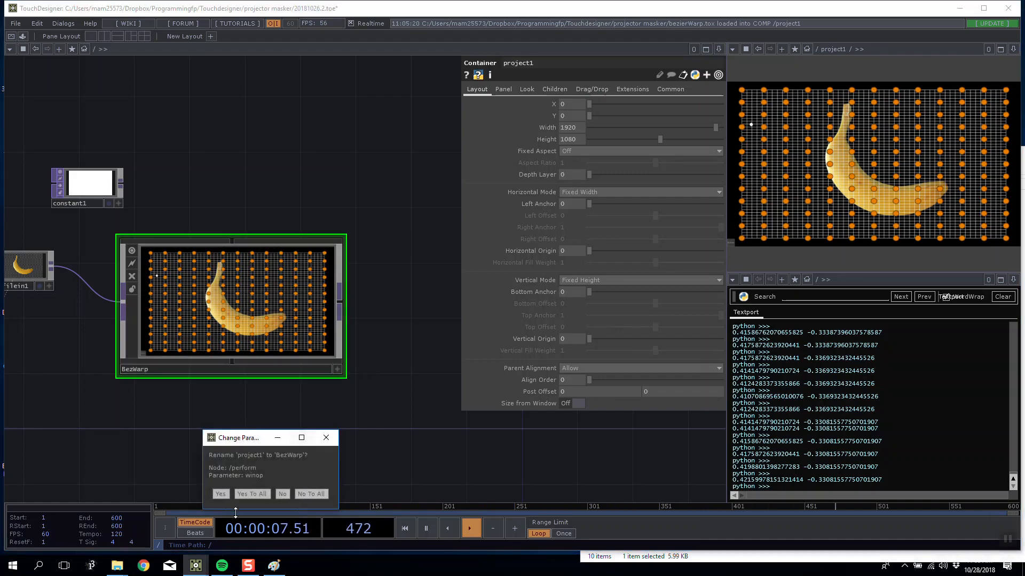
{"action": "scroll", "coordinate": [201, 294], "scroll_direction": "up", "scroll_amount": 10}
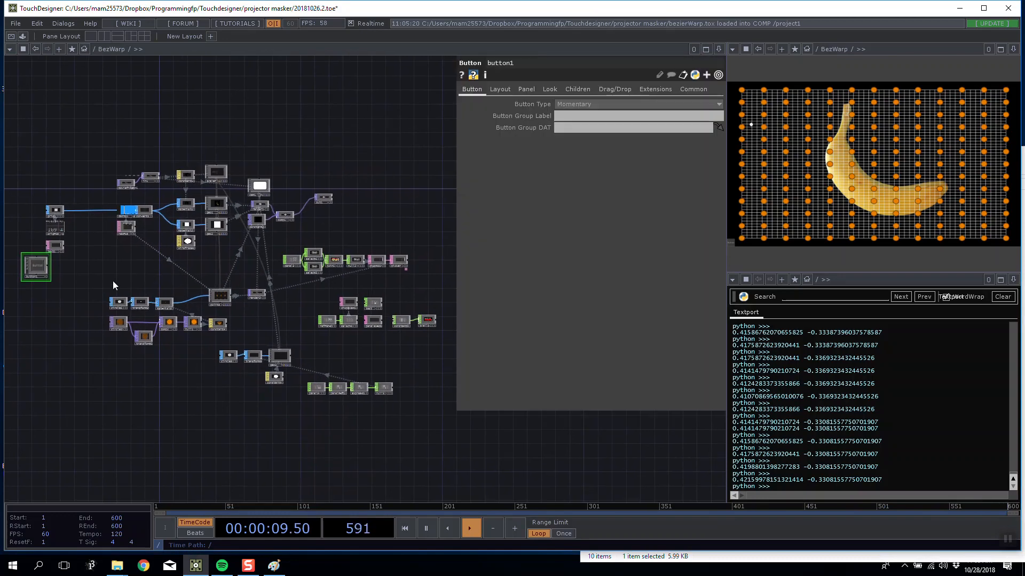
Step: Lay out button1 at X 39 and Y 31 with a width of 159 and a height of 47
{"action": "left_click_drag", "start_coordinate": [69, 269], "coordinate": [206, 284]}
{"action": "scroll", "coordinate": [198, 284], "scroll_direction": "up", "scroll_amount": 5}
{"action": "scroll", "coordinate": [198, 283], "scroll_direction": "up", "scroll_amount": 2}
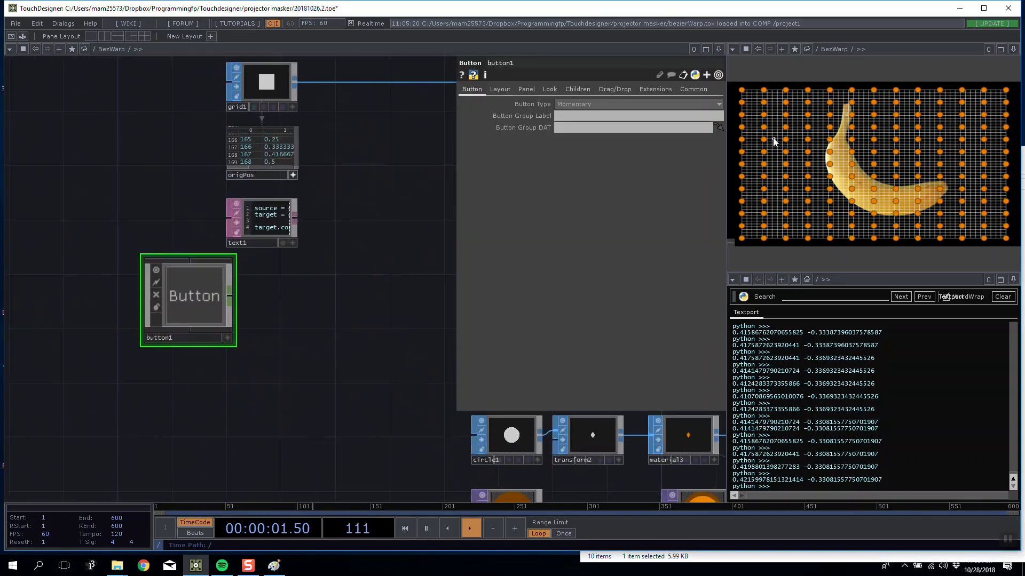
{"action": "left_click", "coordinate": [582, 106]}
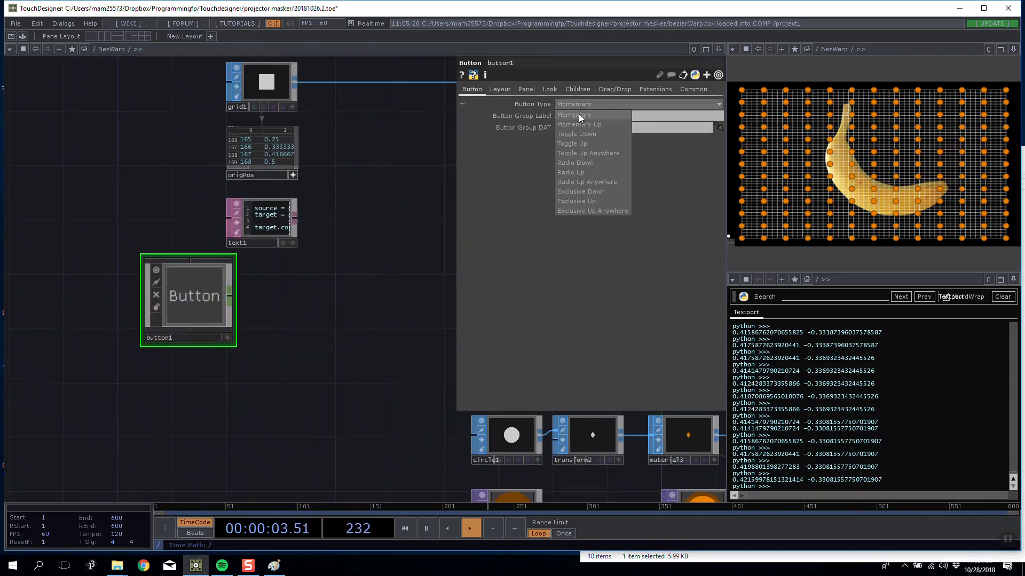
{"action": "left_click", "coordinate": [500, 88]}
{"action": "mouse_move", "coordinate": [577, 127]}
{"action": "left_mouse_down"}
{"action": "mouse_move", "coordinate": [596, 127]}
{"action": "mouse_move", "coordinate": [587, 141]}
{"action": "left_mouse_up"}
{"action": "left_click_drag", "start_coordinate": [583, 105], "coordinate": [587, 117]}
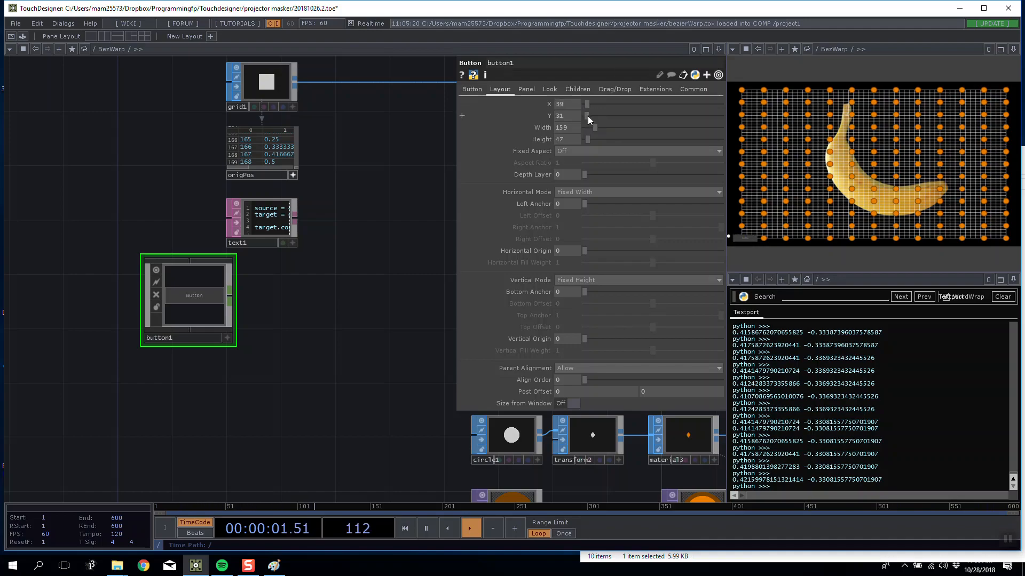
Step: Check the button's placement in perform mode, and resize button1 to a width of 105 and a height of 25
{"action": "key", "text": "F1"}
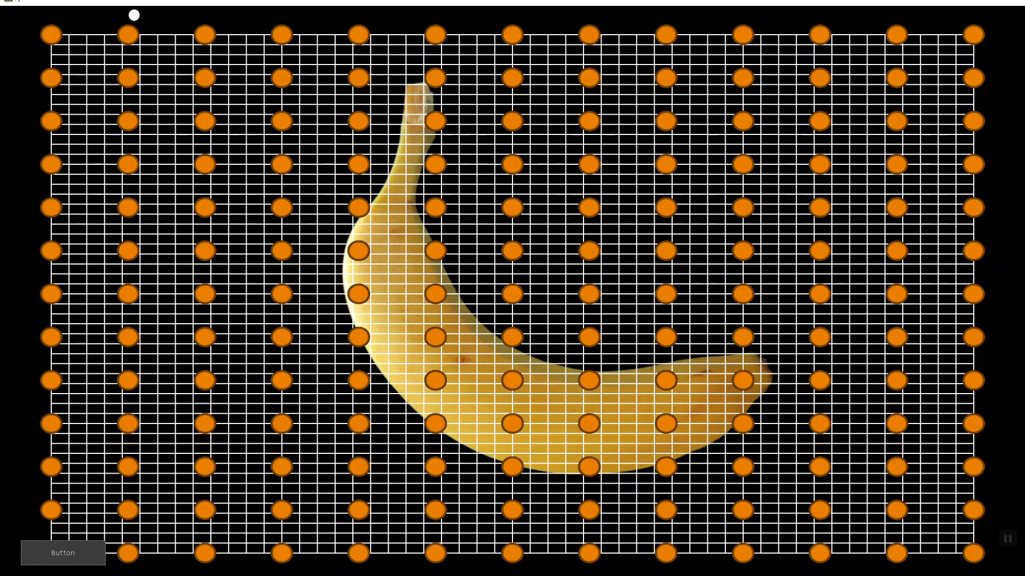
{"action": "key", "text": "Escape"}
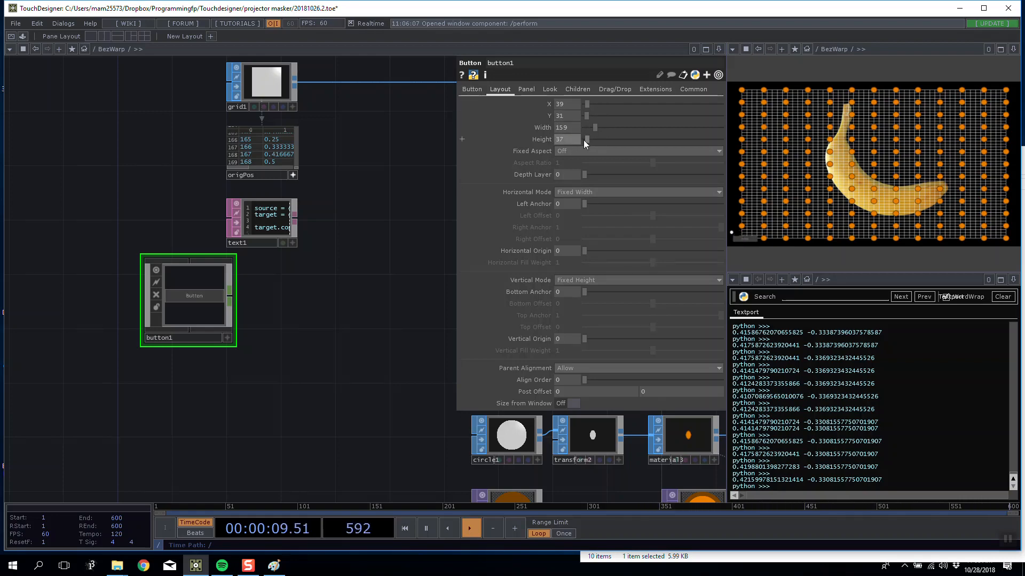
{"action": "type", "text": "25"}
{"action": "key", "text": "Return"}
{"action": "mouse_move", "coordinate": [575, 130]}
{"action": "middle_mouse_down"}
{"action": "mouse_move", "coordinate": [587, 130]}
{"action": "mouse_move", "coordinate": [575, 130]}
{"action": "middle_mouse_up"}
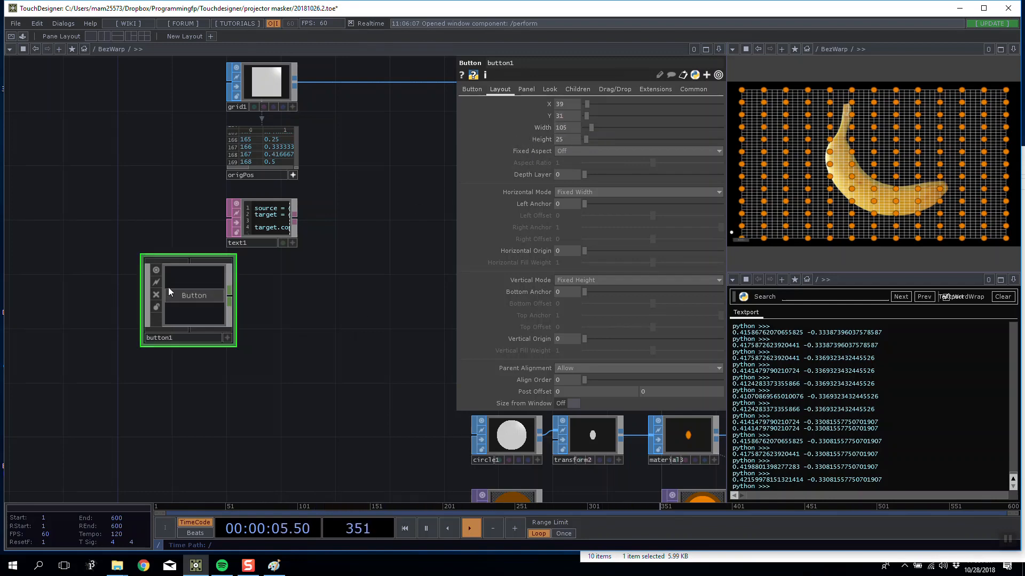
Step: Add a Null CHOP connected to the output of button1
{"action": "scroll", "coordinate": [169, 288], "scroll_direction": "up", "scroll_amount": 5}
{"action": "scroll", "coordinate": [171, 286], "scroll_direction": "down", "scroll_amount": 4}
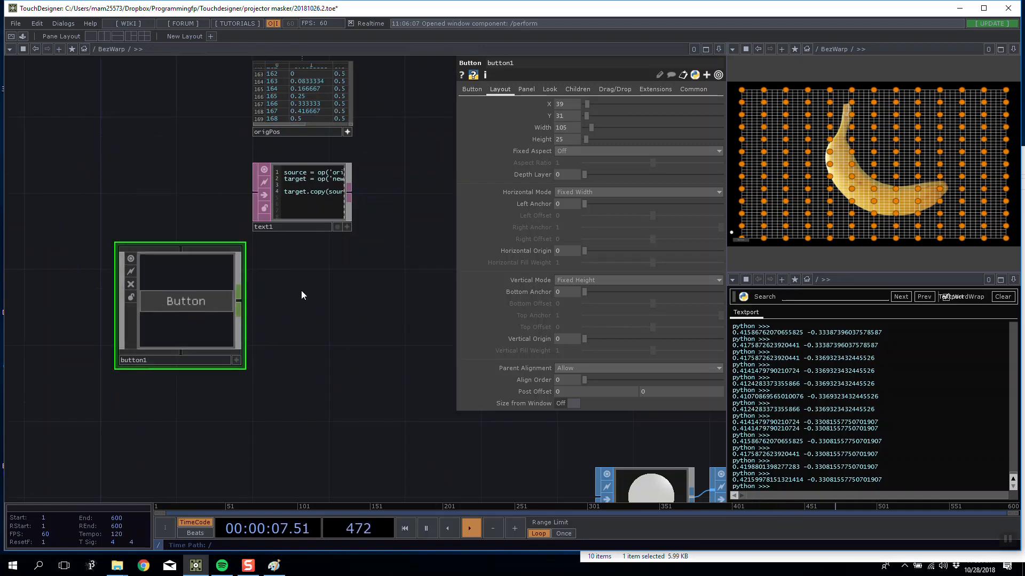
{"action": "left_click_drag", "start_coordinate": [302, 292], "coordinate": [266, 296]}
{"action": "right_click", "coordinate": [208, 305]}
{"action": "left_click", "coordinate": [214, 273]}
{"action": "left_click", "coordinate": [278, 296]}
Step: Enter button1's network, set the bg Text TOP's text to "Reset Grid" and check the label in perform mode
{"action": "scroll", "coordinate": [164, 306], "scroll_direction": "up", "scroll_amount": 6}
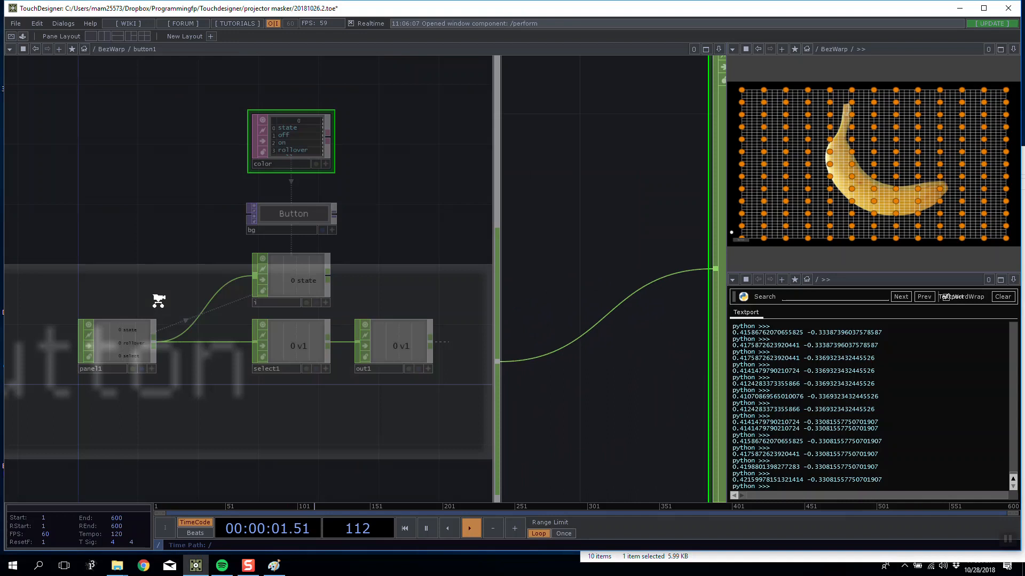
{"action": "left_click", "coordinate": [270, 246]}
{"action": "left_click", "coordinate": [603, 163]}
{"action": "type", "text": "Reset Grid"}
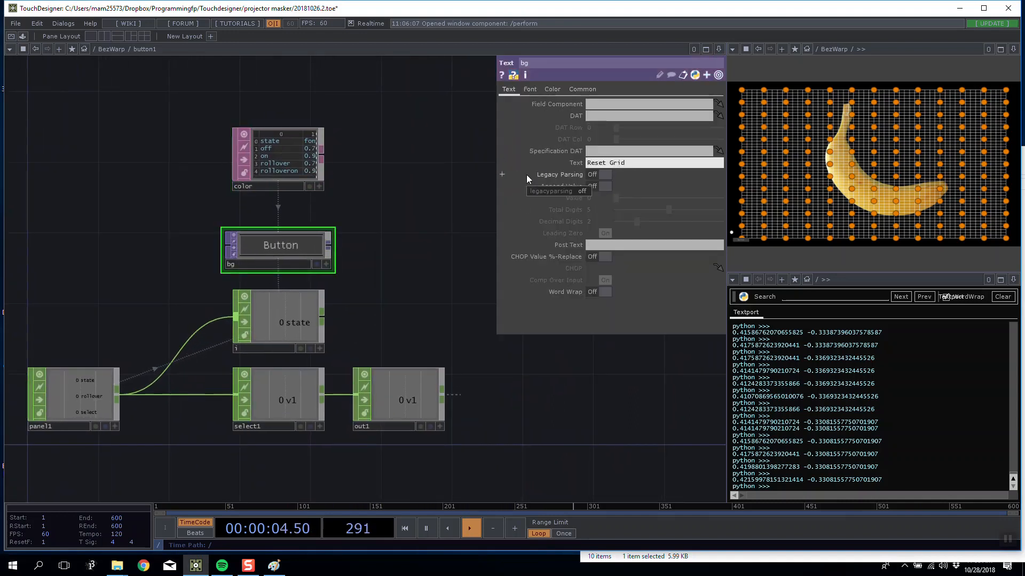
{"action": "left_click", "coordinate": [397, 215]}
{"action": "key", "text": "F1"}
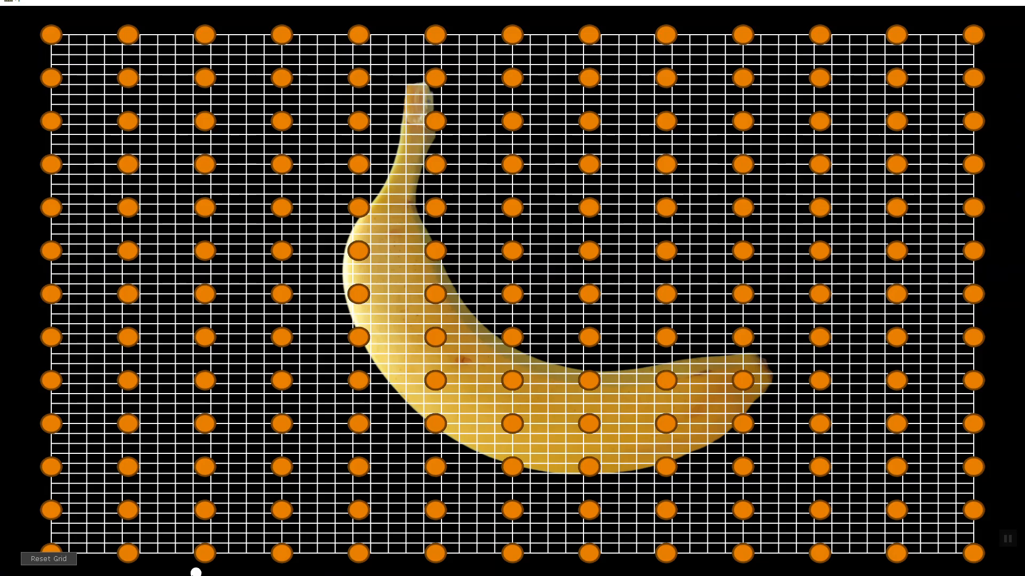
{"action": "key", "text": "Escape"}
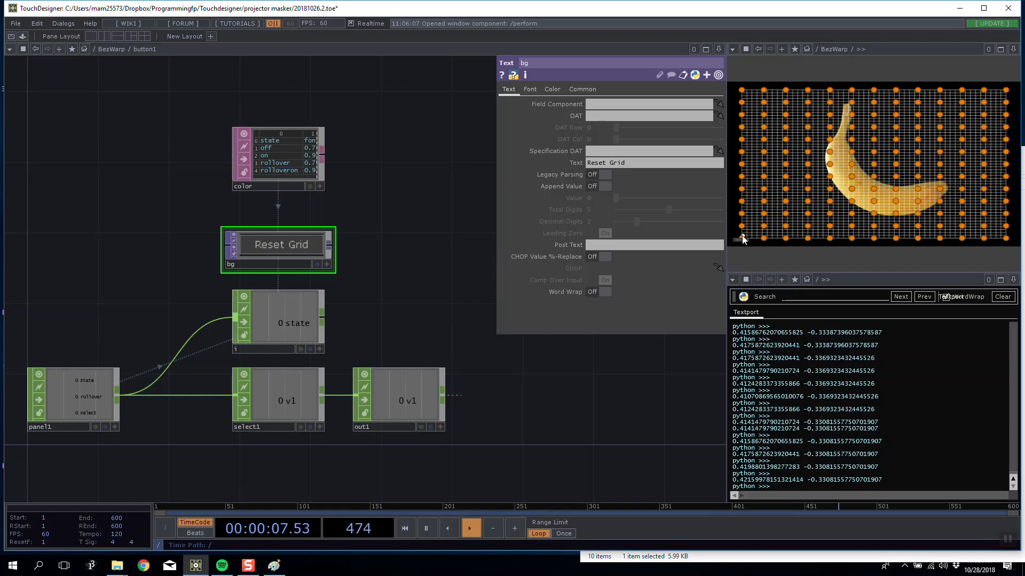
Step: Move the grid's lower-left control point in the viewer, return to the BezWarp network and run the text1 script to reset it
{"action": "left_click_drag", "start_coordinate": [743, 240], "coordinate": [742, 238]}
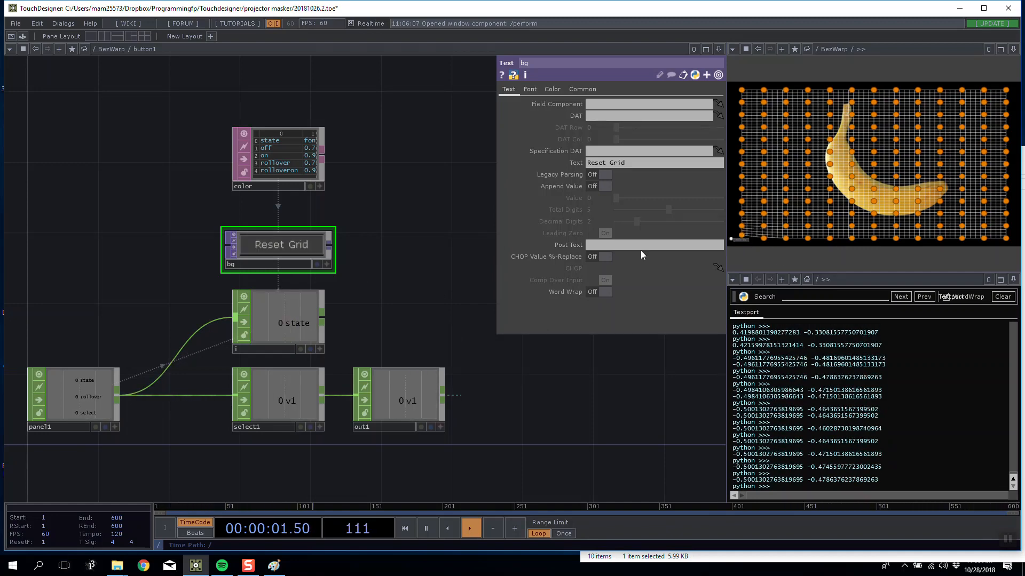
{"action": "scroll", "coordinate": [283, 272], "scroll_direction": "down", "scroll_amount": 10}
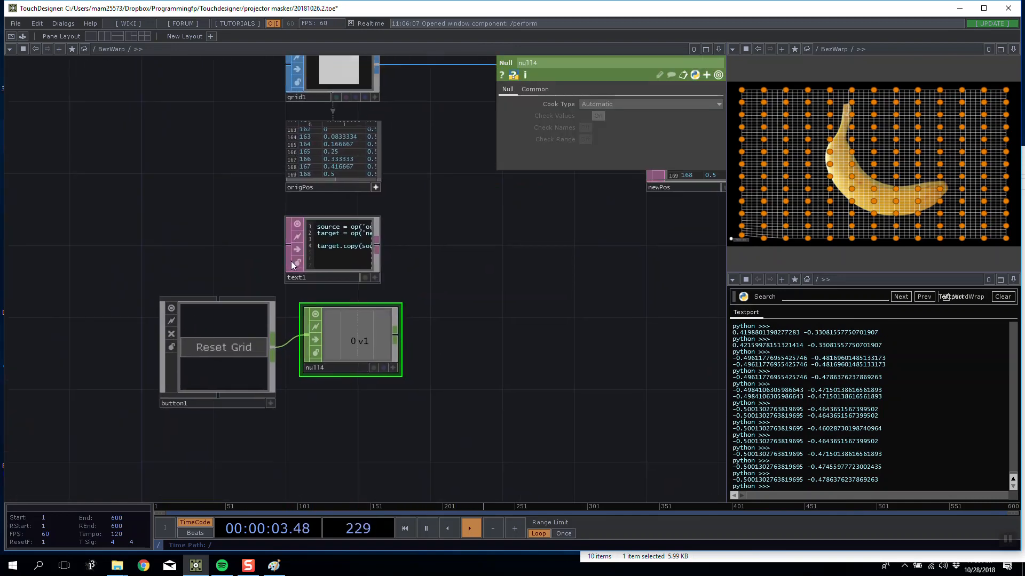
{"action": "right_click", "coordinate": [320, 270]}
{"action": "left_click", "coordinate": [345, 290]}
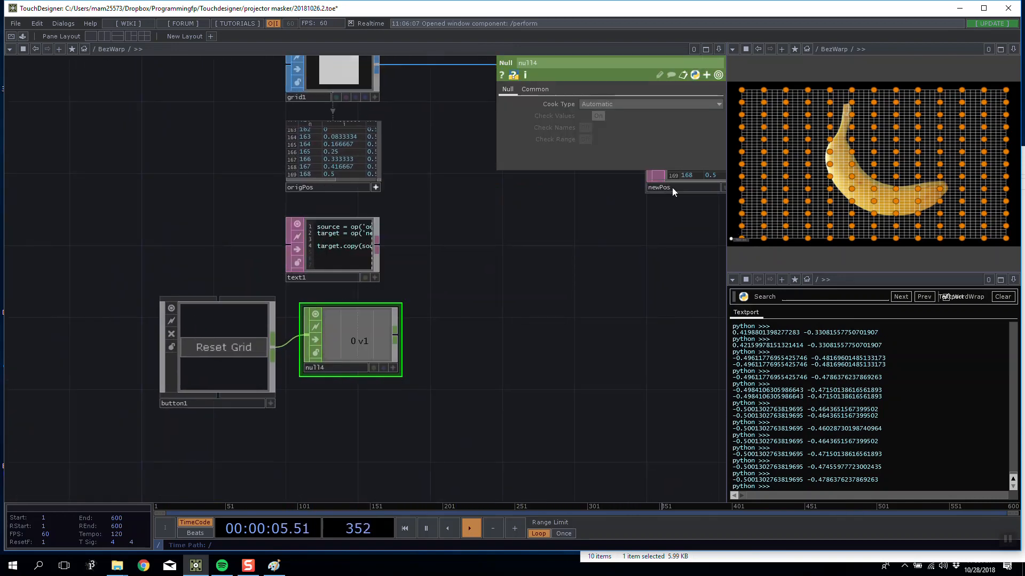
Step: Set button1's Y position to 3 so it sits below the grid
{"action": "left_click", "coordinate": [240, 307]}
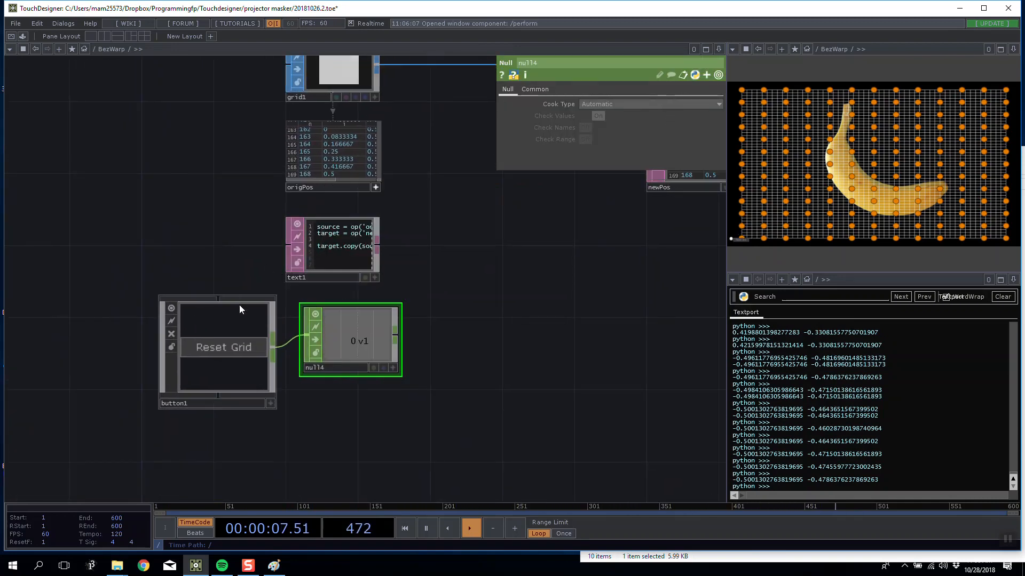
{"action": "left_click_drag", "start_coordinate": [575, 113], "coordinate": [564, 103]}
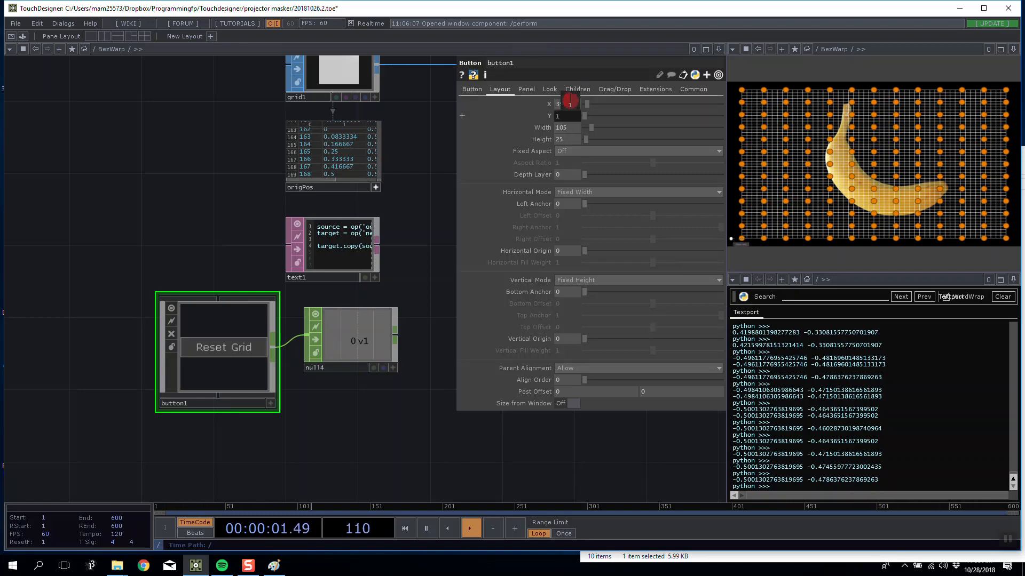
{"action": "left_click_drag", "start_coordinate": [570, 101], "coordinate": [568, 101]}
Step: Add a CHOP Execute DAT from the output of null4 and place it beside the null
{"action": "left_click_drag", "start_coordinate": [351, 404], "coordinate": [266, 382]}
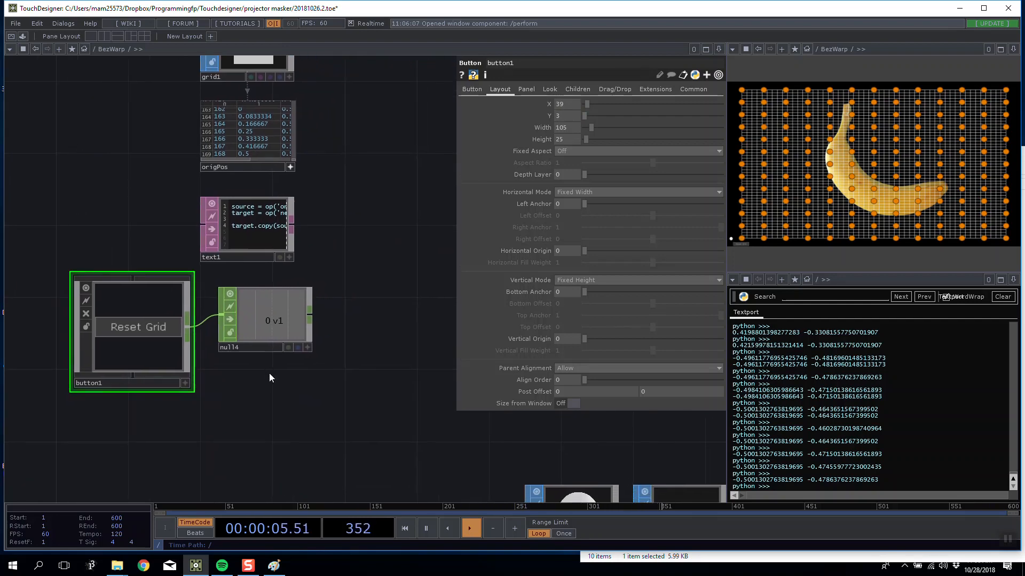
{"action": "left_click_drag", "start_coordinate": [243, 360], "coordinate": [166, 347]}
{"action": "mouse_move", "coordinate": [213, 323]}
{"action": "left_mouse_down"}
{"action": "mouse_move", "coordinate": [193, 339]}
{"action": "mouse_move", "coordinate": [213, 341]}
{"action": "left_mouse_up"}
{"action": "right_click", "coordinate": [233, 320]}
{"action": "left_click", "coordinate": [193, 203]}
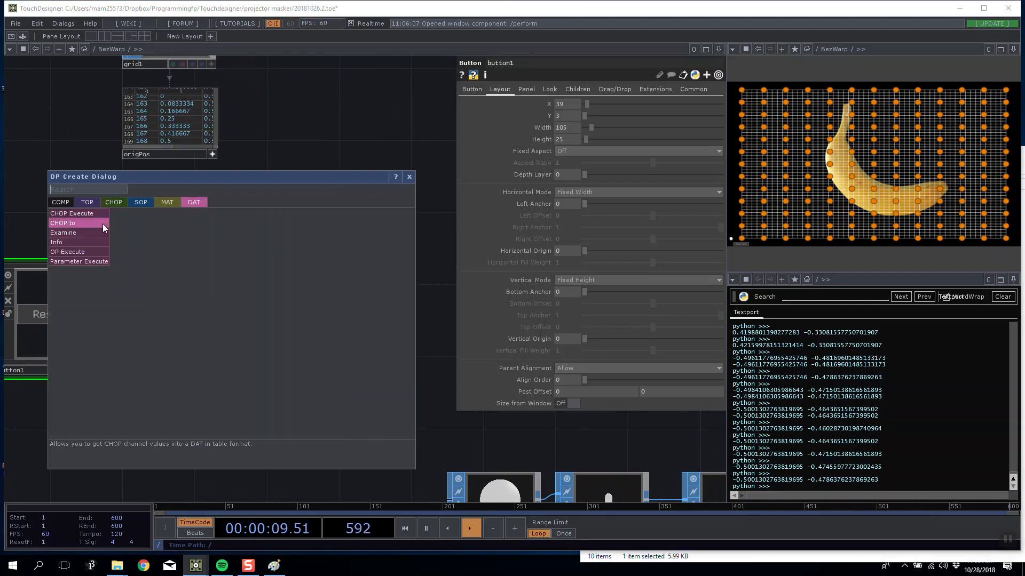
{"action": "left_click", "coordinate": [96, 215]}
{"action": "left_click", "coordinate": [288, 322]}
Step: Rename the text1 script DAT to resetGrid
{"action": "left_click", "coordinate": [143, 245]}
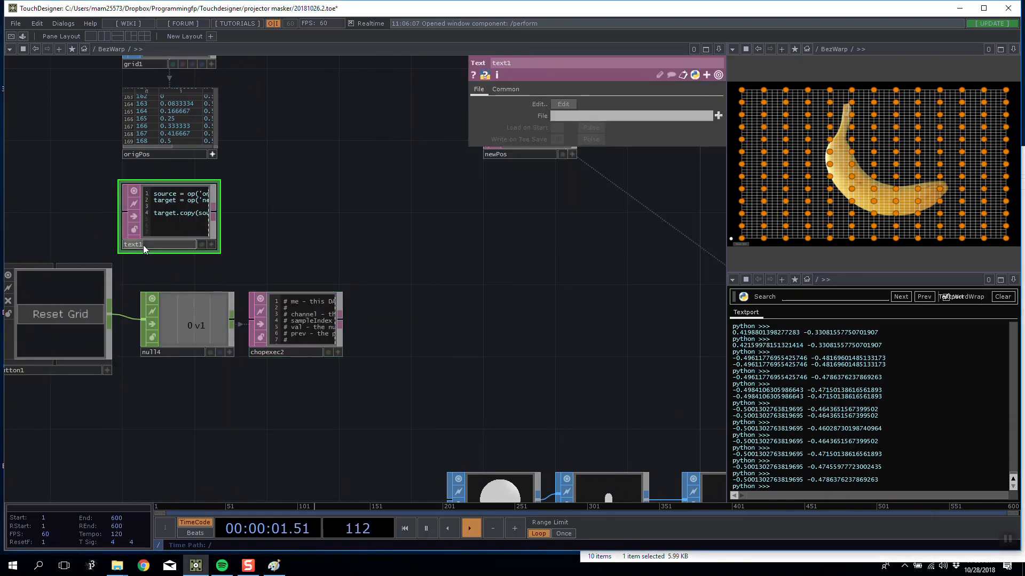
{"action": "type", "text": "resetGrid"}
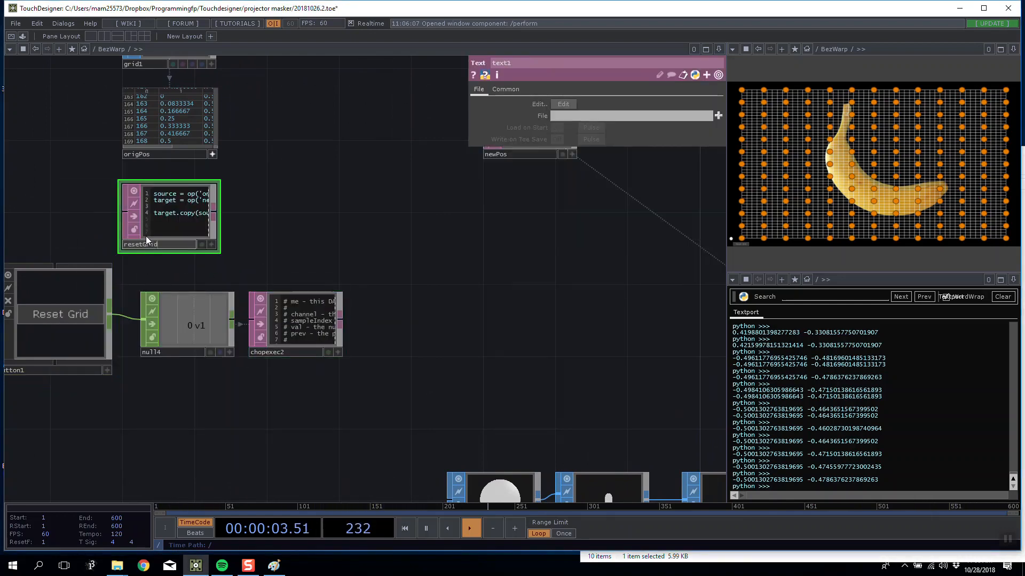
{"action": "key", "text": "Return"}
Step: Open chopexec2's script for editing, and turn Off to On on and Value Change off
{"action": "right_click", "coordinate": [321, 346]}
{"action": "left_click", "coordinate": [350, 332]}
{"action": "left_click", "coordinate": [303, 320]}
{"action": "left_click", "coordinate": [597, 163]}
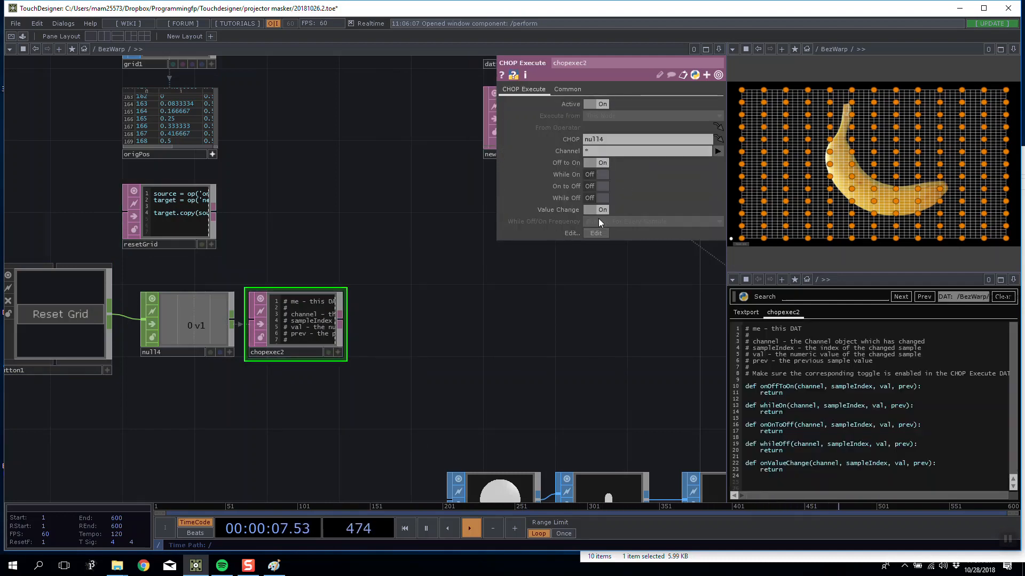
Step: Add the line op('resetGrid').run() before the return in chopexec2's onOffToOn function
{"action": "key", "text": "Return"}
{"action": "key", "text": "Return"}
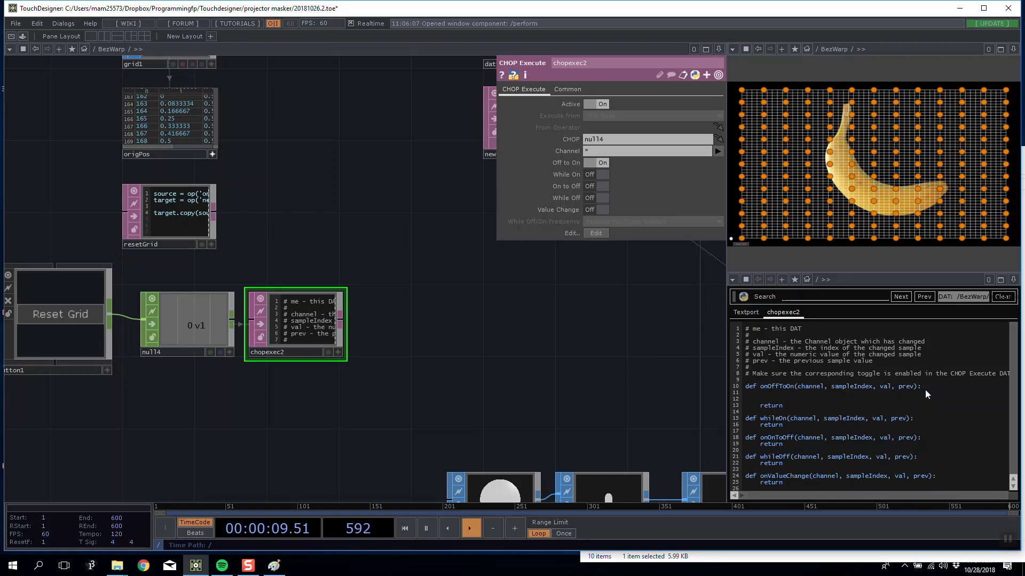
{"action": "type", "text": "op('resetGrid').run("}
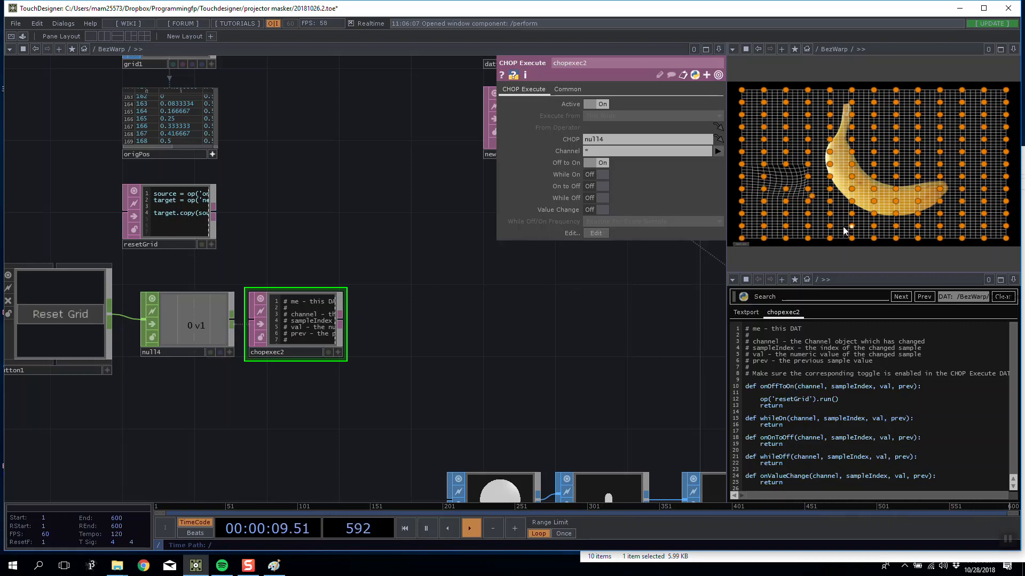
Step: Test the Reset Grid button on warped control points in the output viewer
{"action": "left_click", "coordinate": [739, 244]}
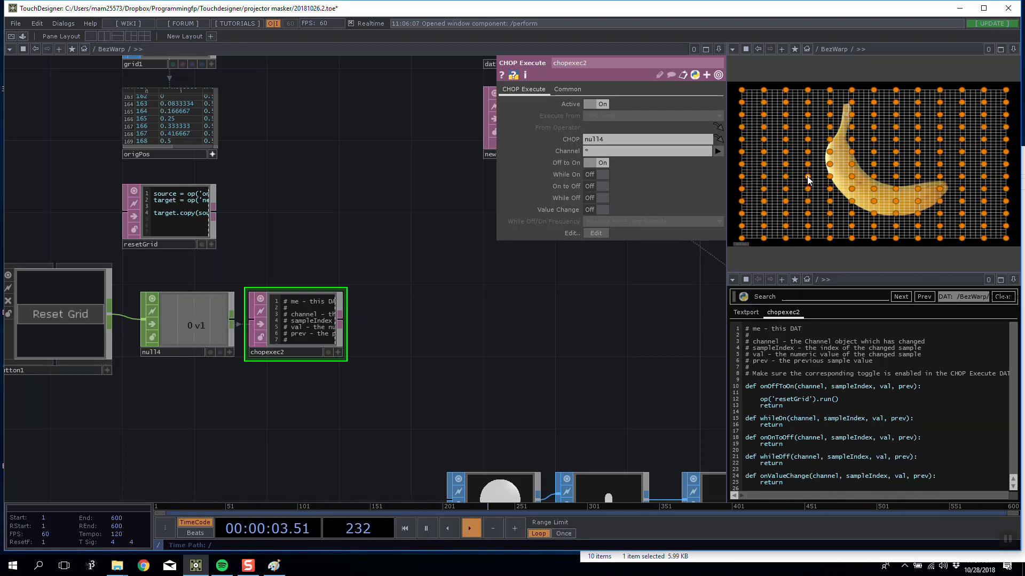
{"action": "left_click", "coordinate": [746, 242]}
{"action": "scroll", "coordinate": [373, 323], "scroll_direction": "down", "scroll_amount": 5}
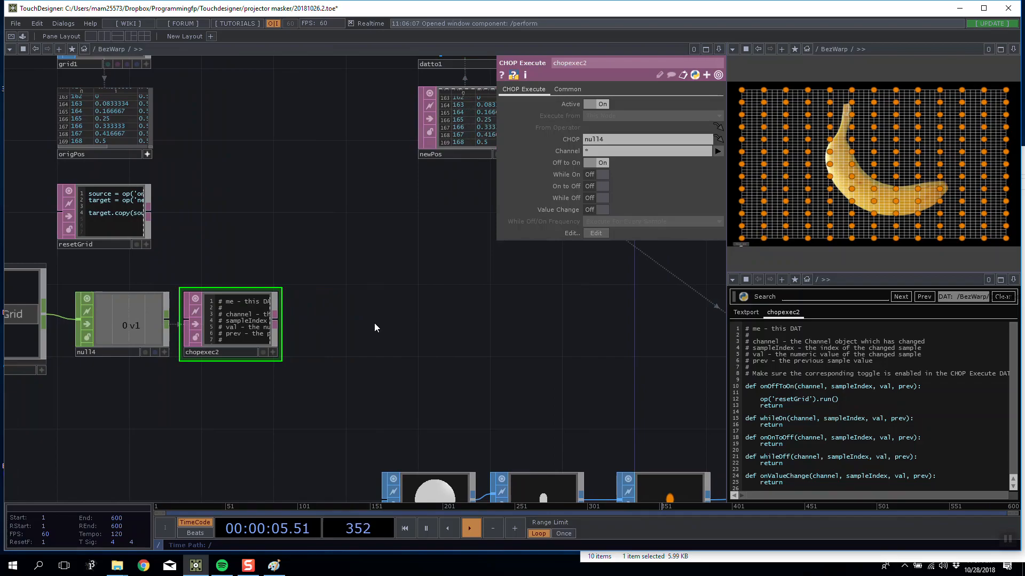
{"action": "left_click_drag", "start_coordinate": [462, 305], "coordinate": [390, 314]}
{"action": "left_click_drag", "start_coordinate": [477, 313], "coordinate": [427, 317]}
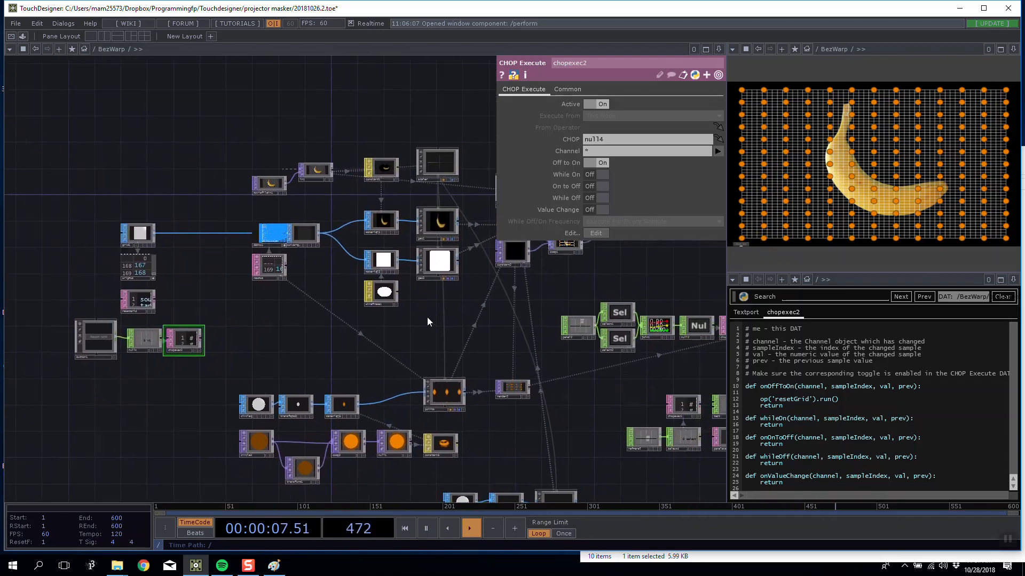
Step: In perform mode, move a control point in the grid's upper-left area, reset the grid with the Reset Grid button and exit
{"action": "key", "text": "F1"}
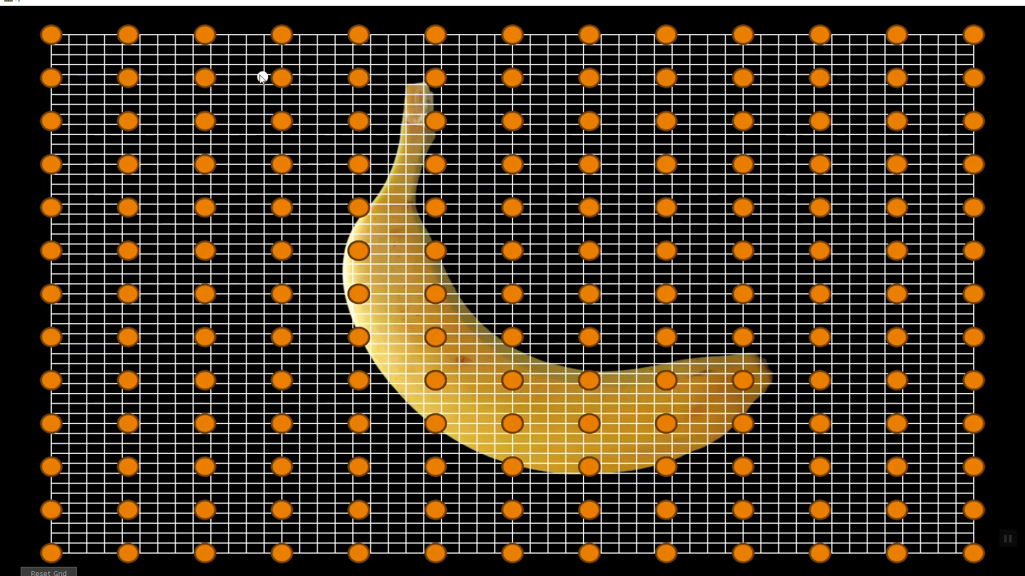
{"action": "mouse_move", "coordinate": [126, 81]}
{"action": "left_mouse_down"}
{"action": "mouse_move", "coordinate": [242, 155]}
{"action": "mouse_move", "coordinate": [126, 80]}
{"action": "left_mouse_up"}
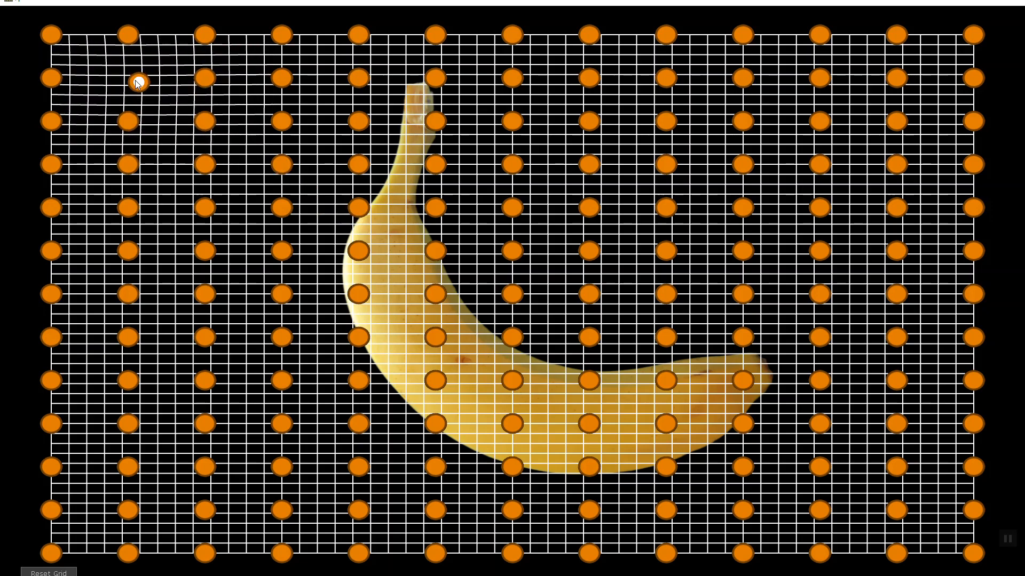
{"action": "left_click", "coordinate": [49, 572]}
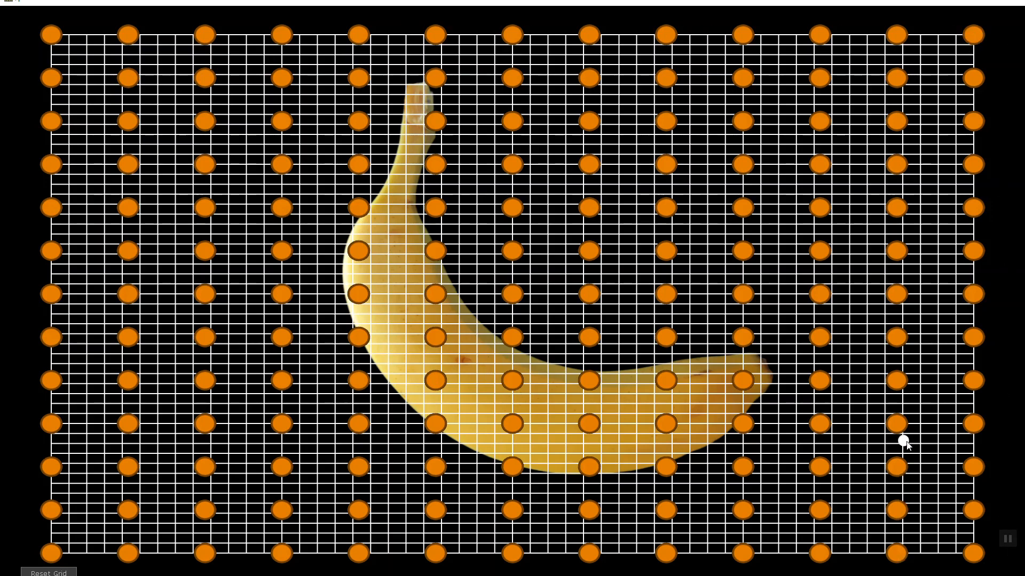
{"action": "key", "text": "Escape"}
Step: Try Bezier Curve and Bezier Surface as the Convert to type of the convert1 SOP
{"action": "scroll", "coordinate": [241, 255], "scroll_direction": "up", "scroll_amount": 5}
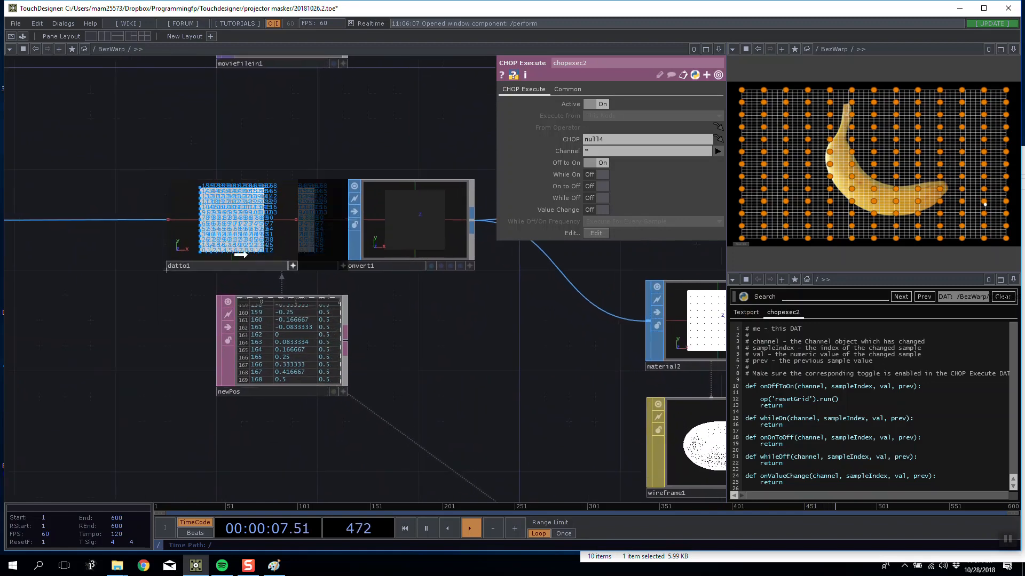
{"action": "left_click", "coordinate": [397, 236]}
{"action": "left_click", "coordinate": [629, 114]}
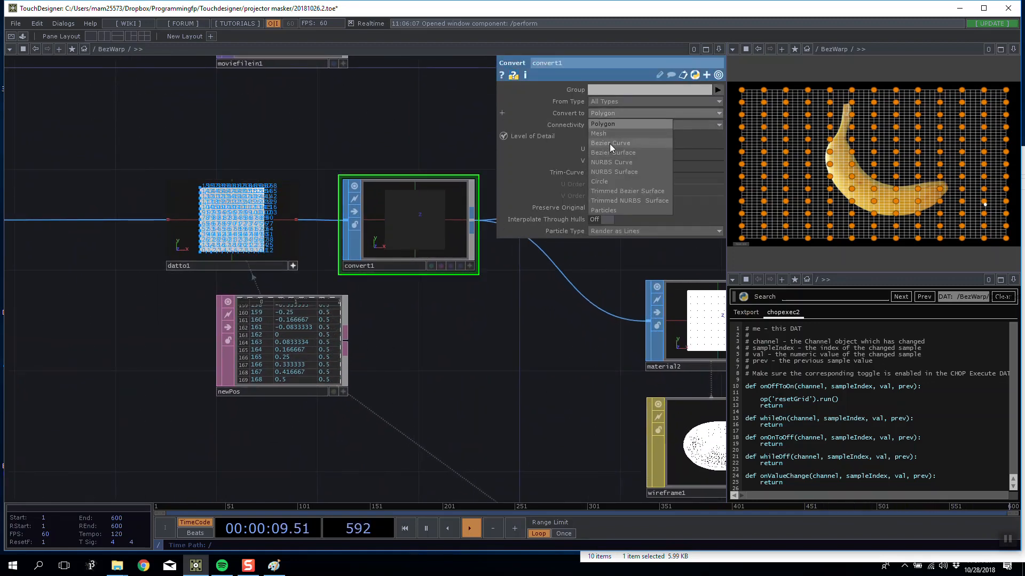
{"action": "left_click", "coordinate": [609, 143]}
{"action": "left_click", "coordinate": [623, 115]}
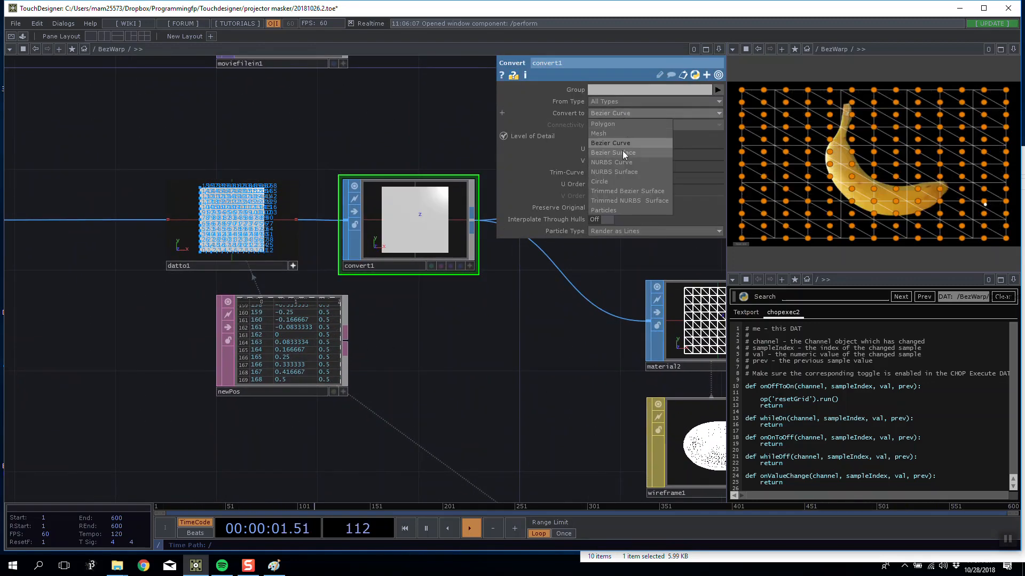
{"action": "left_click", "coordinate": [622, 153]}
{"action": "left_click", "coordinate": [628, 114]}
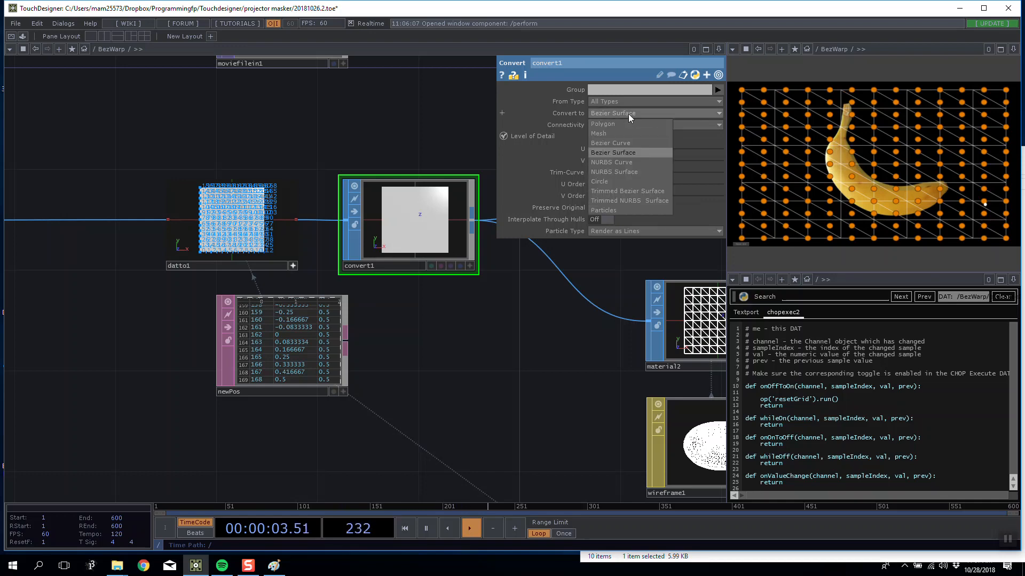
Step: Try Mesh as the Convert to type of convert1, and set it back to Polygon
{"action": "left_click_drag", "start_coordinate": [318, 350], "coordinate": [247, 346]}
{"action": "left_click_drag", "start_coordinate": [183, 347], "coordinate": [230, 346]}
{"action": "scroll", "coordinate": [220, 184], "scroll_direction": "up", "scroll_amount": 5}
{"action": "scroll", "coordinate": [238, 247], "scroll_direction": "up", "scroll_amount": 3}
{"action": "scroll", "coordinate": [385, 295], "scroll_direction": "down", "scroll_amount": 5}
{"action": "scroll", "coordinate": [355, 372], "scroll_direction": "up", "scroll_amount": 2}
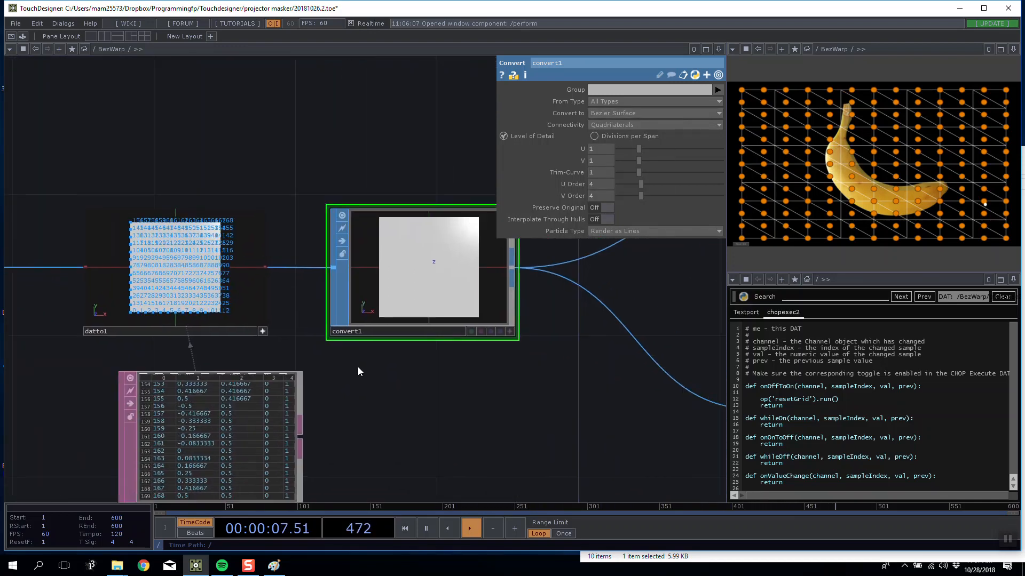
{"action": "left_click", "coordinate": [621, 114]}
{"action": "left_click", "coordinate": [614, 133]}
{"action": "left_click", "coordinate": [617, 113]}
{"action": "left_click", "coordinate": [615, 123]}
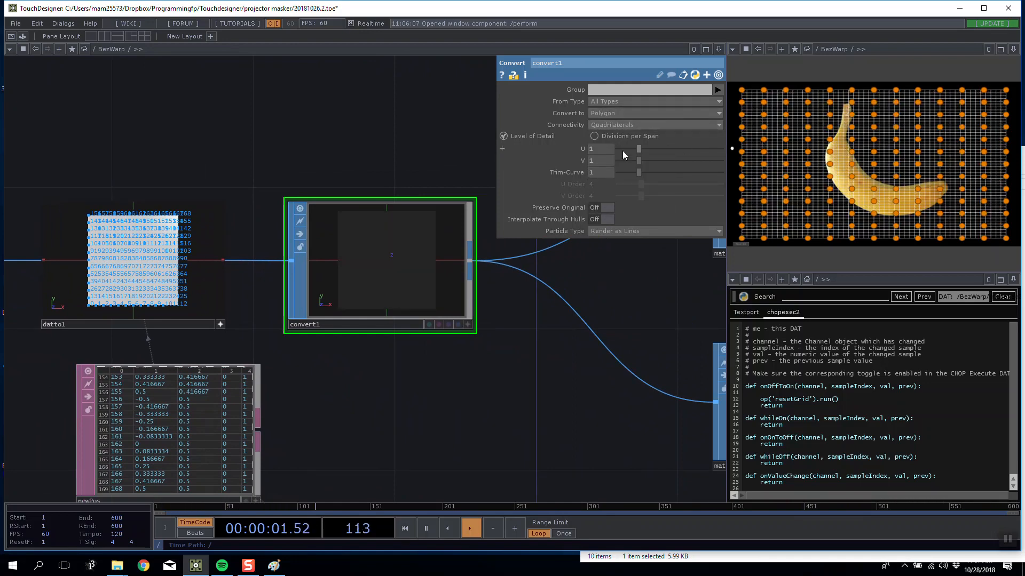
Step: Try Divisions per Span on convert1, testing control point moves and Reset Grid in perform mode
{"action": "left_click", "coordinate": [603, 137]}
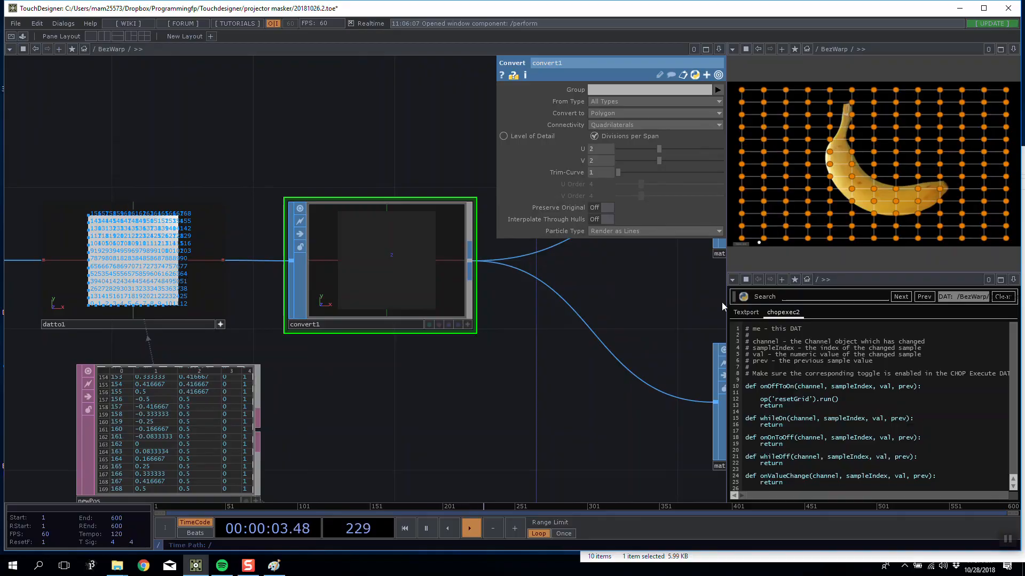
{"action": "key", "text": "F1"}
{"action": "mouse_move", "coordinate": [512, 251]}
{"action": "left_mouse_down"}
{"action": "mouse_move", "coordinate": [453, 235]}
{"action": "mouse_move", "coordinate": [598, 289]}
{"action": "mouse_move", "coordinate": [526, 242]}
{"action": "mouse_move", "coordinate": [459, 231]}
{"action": "mouse_move", "coordinate": [451, 266]}
{"action": "mouse_move", "coordinate": [581, 270]}
{"action": "mouse_move", "coordinate": [565, 215]}
{"action": "mouse_move", "coordinate": [517, 240]}
{"action": "left_mouse_up"}
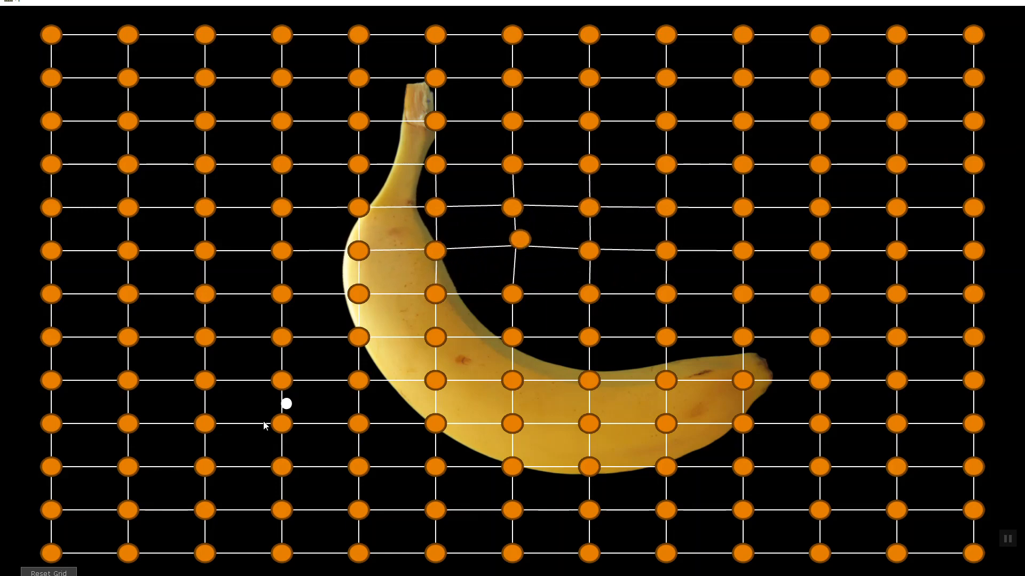
{"action": "left_click", "coordinate": [49, 573]}
{"action": "left_click_drag", "start_coordinate": [435, 251], "coordinate": [576, 176]}
{"action": "left_click", "coordinate": [48, 572]}
{"action": "key", "text": "Escape"}
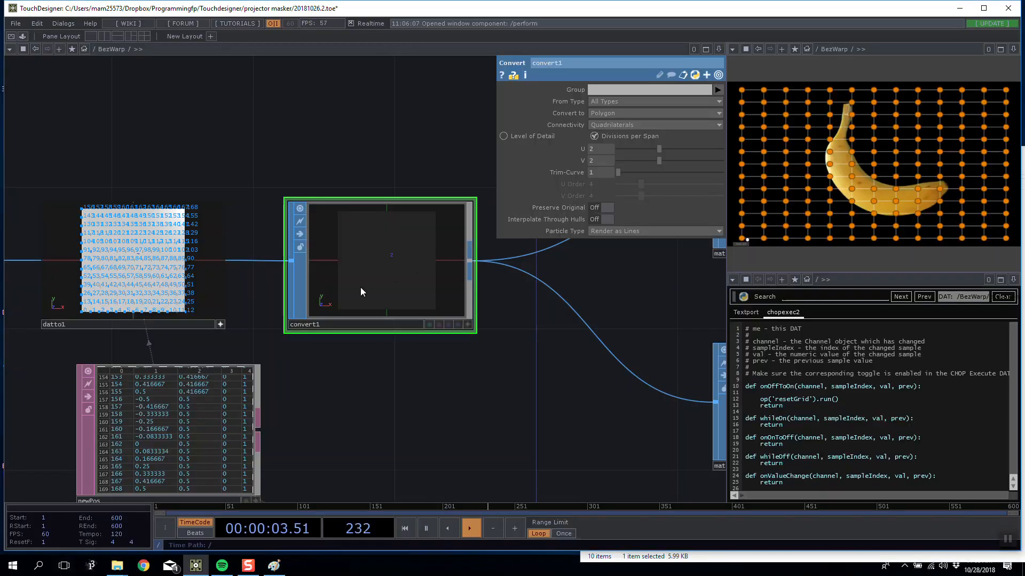
{"action": "left_click", "coordinate": [607, 113]}
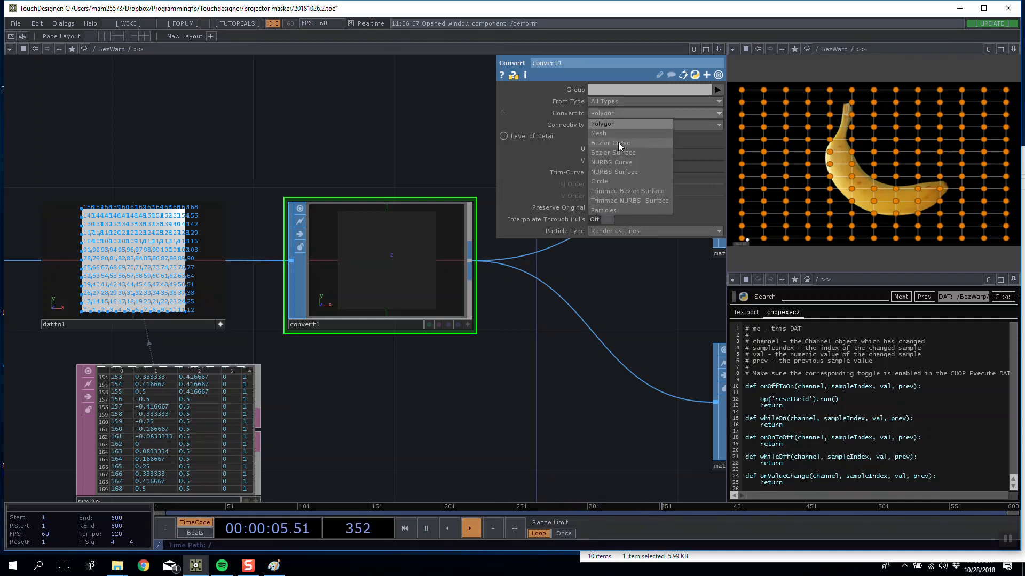
{"action": "left_click", "coordinate": [610, 112]}
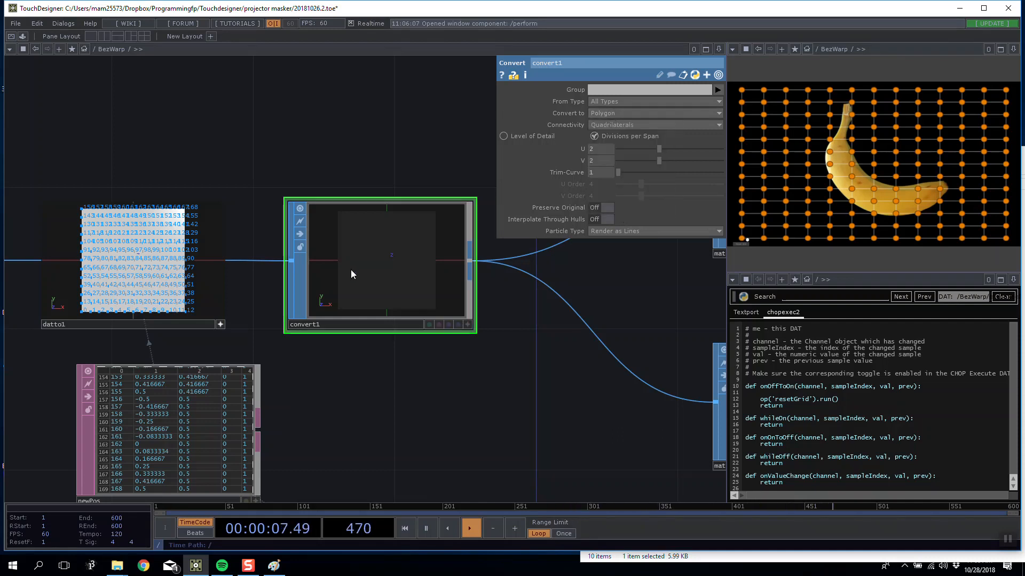
Step: Bypass convert1 briefly to compare the warp, re-enable it and set it back to Level of Detail
{"action": "left_click", "coordinate": [300, 233]}
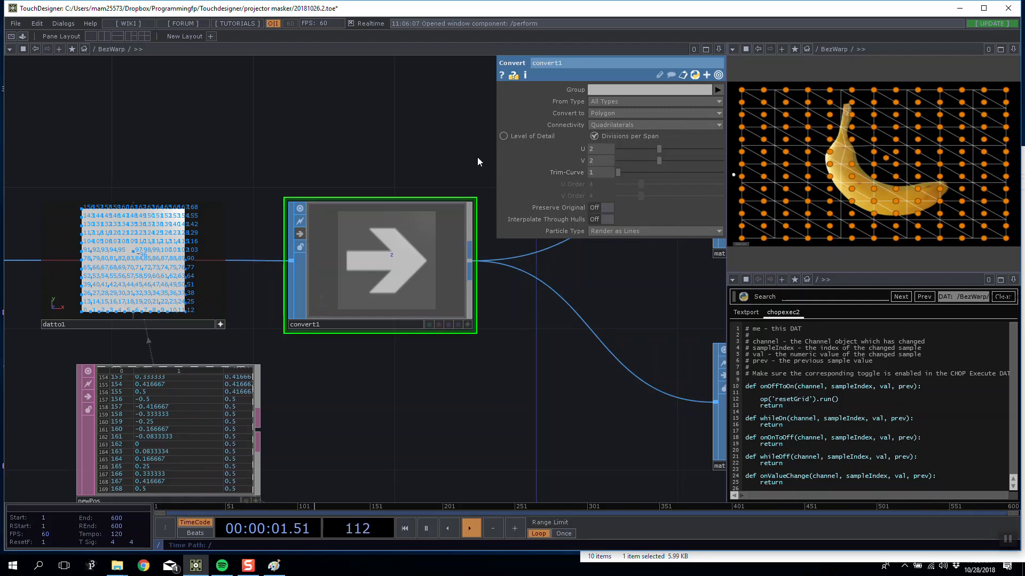
{"action": "left_click_drag", "start_coordinate": [433, 138], "coordinate": [471, 171]}
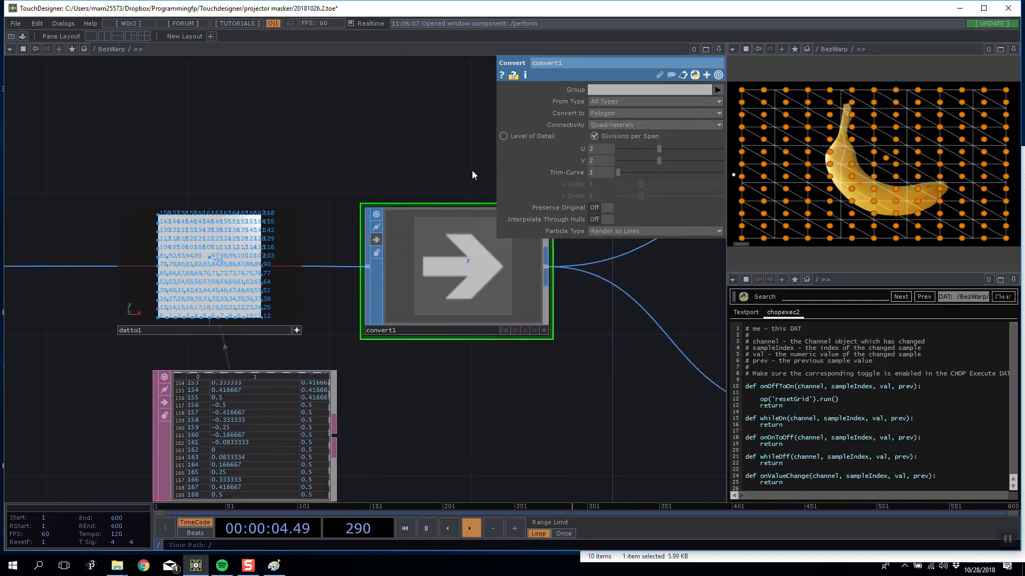
{"action": "left_click", "coordinate": [377, 239]}
{"action": "left_click_drag", "start_coordinate": [411, 183], "coordinate": [326, 181]}
{"action": "left_click", "coordinate": [518, 139]}
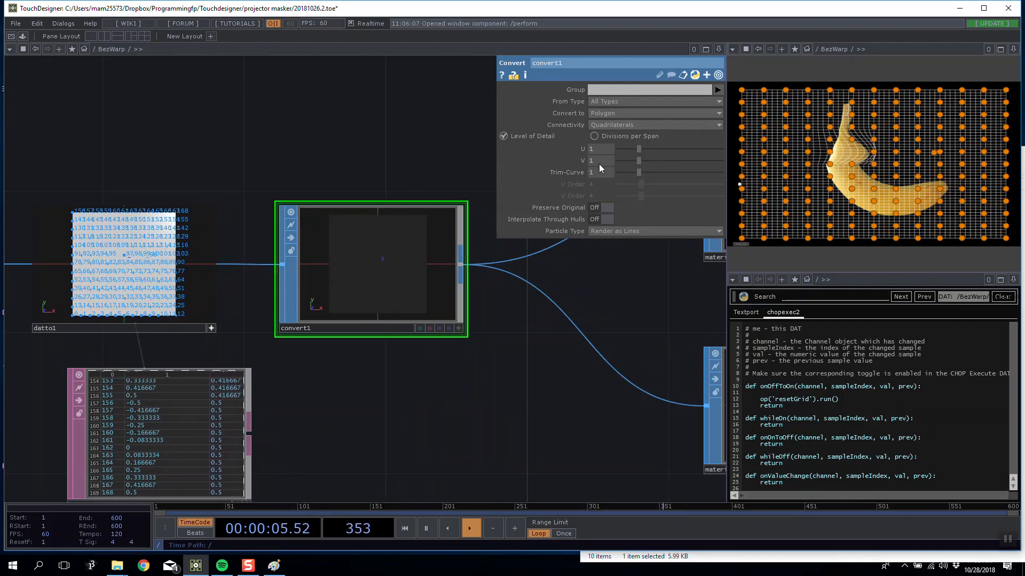
Step: Examine the BezWarp network from the grid source through the geometry and render operators to the output
{"action": "scroll", "coordinate": [485, 279], "scroll_direction": "down", "scroll_amount": 8}
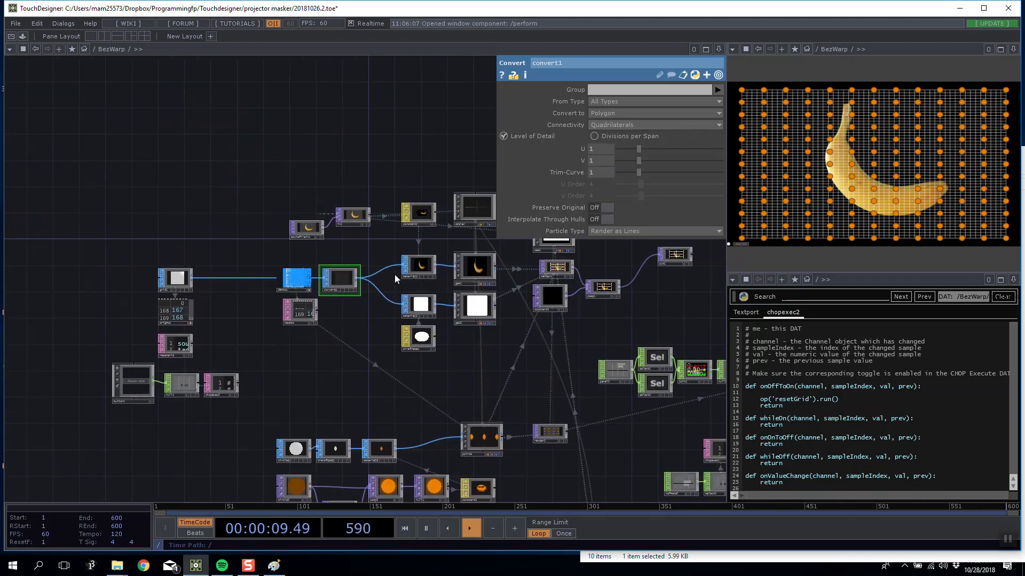
{"action": "left_click_drag", "start_coordinate": [486, 330], "coordinate": [360, 330]}
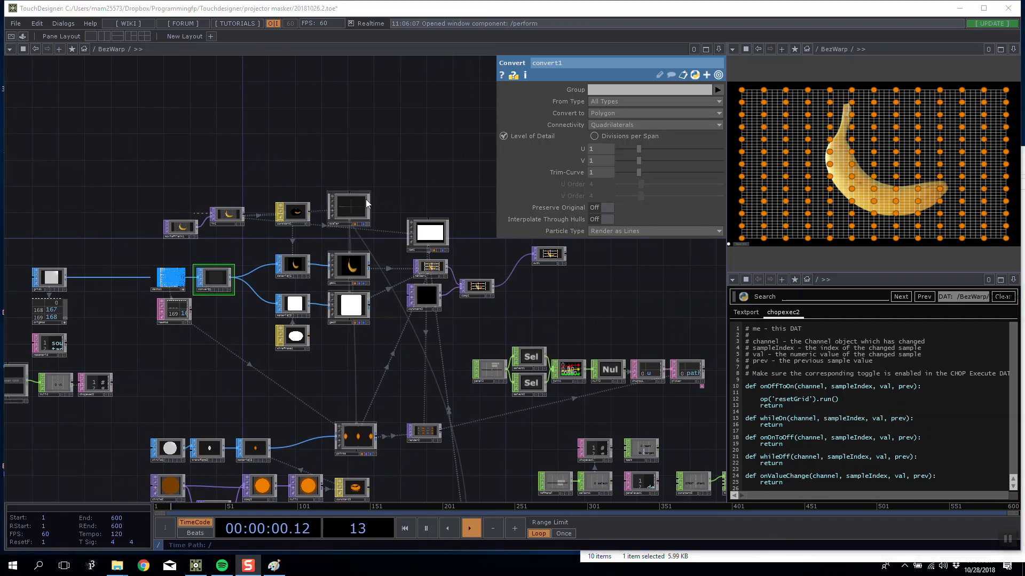
{"action": "left_click_drag", "start_coordinate": [353, 137], "coordinate": [331, 134]}
{"action": "left_click_drag", "start_coordinate": [603, 299], "coordinate": [563, 289]}
{"action": "scroll", "coordinate": [641, 297], "scroll_direction": "down", "scroll_amount": 3}
{"action": "scroll", "coordinate": [534, 275], "scroll_direction": "up", "scroll_amount": 3}
{"action": "scroll", "coordinate": [504, 272], "scroll_direction": "down", "scroll_amount": 3}
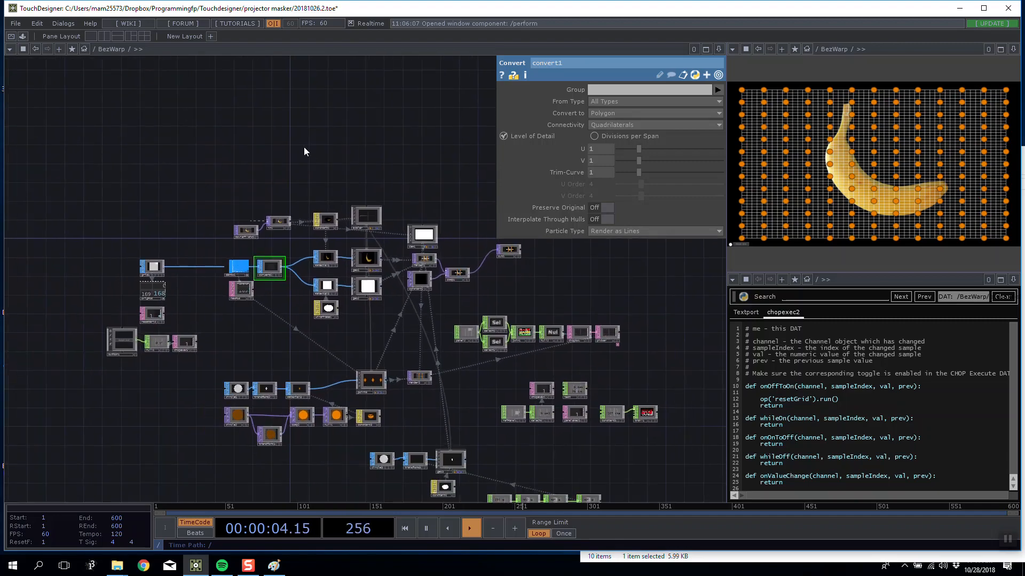
Step: Save the BezWarp container as a component .tox file, overwriting the existing bezierWarp file
{"action": "scroll", "coordinate": [311, 189], "scroll_direction": "down", "scroll_amount": 5}
{"action": "right_click", "coordinate": [288, 250]}
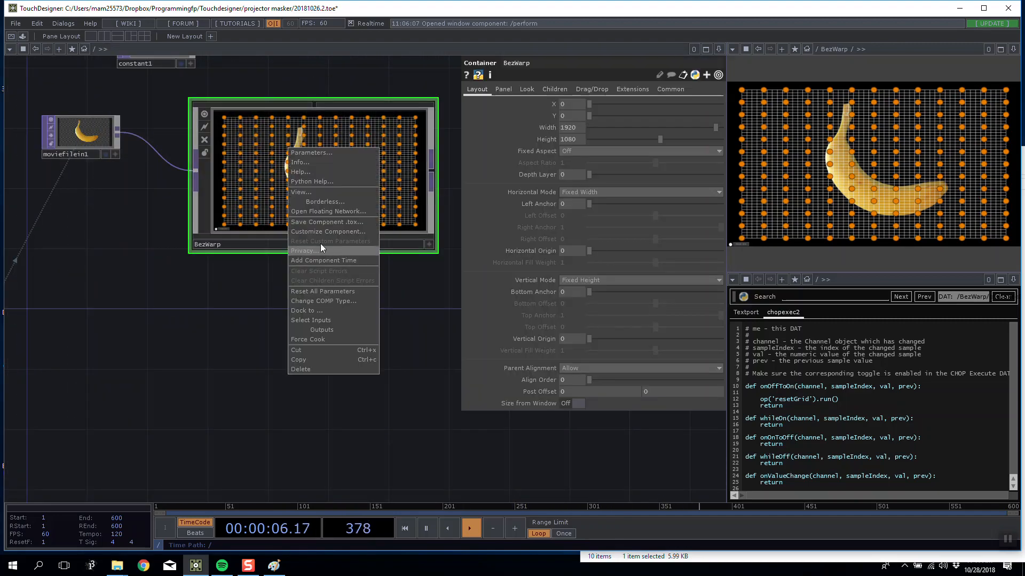
{"action": "left_click", "coordinate": [318, 223]}
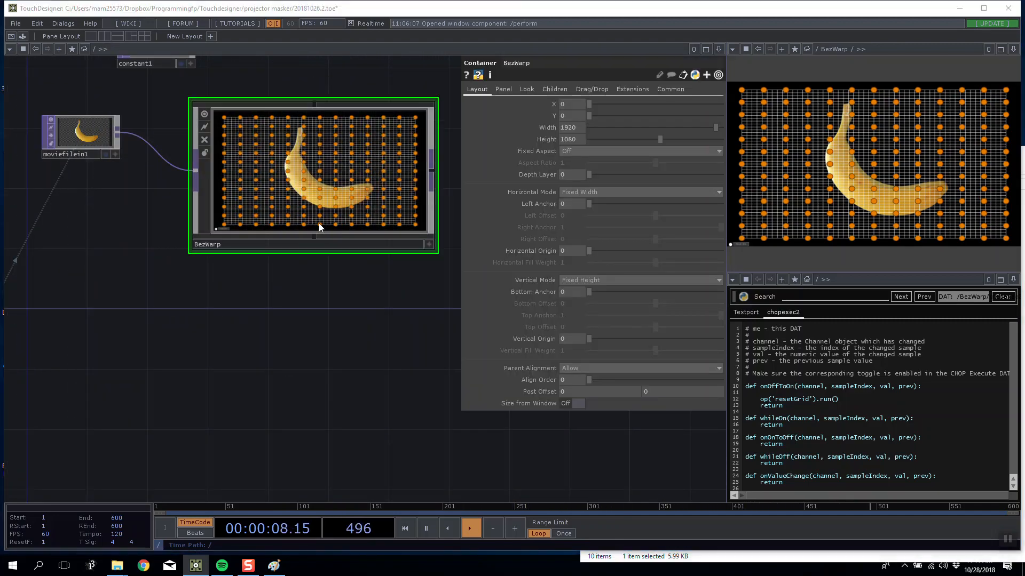
{"action": "left_click", "coordinate": [160, 101]}
{"action": "left_click", "coordinate": [421, 286]}
{"action": "left_click", "coordinate": [537, 283]}
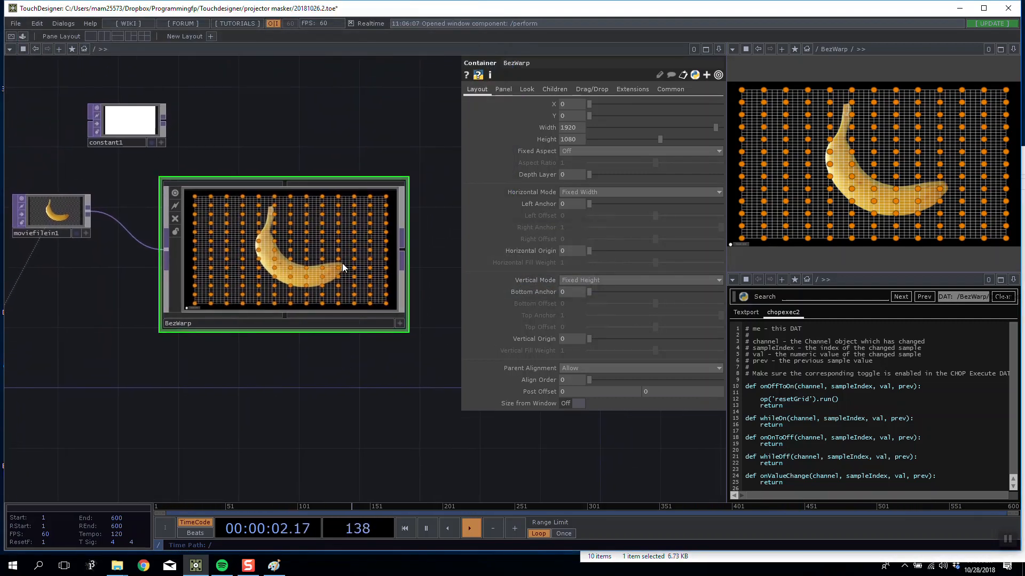
Step: Switch to Spotify, play the recently played song radio station Anything, and minimize Spotify
{"action": "left_click", "coordinate": [222, 566]}
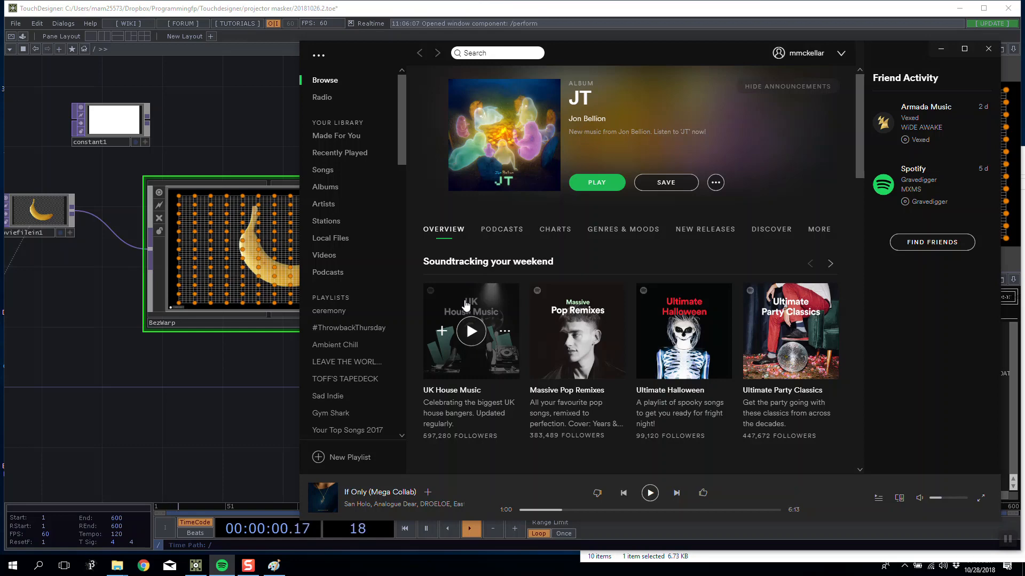
{"action": "left_click", "coordinate": [328, 99]}
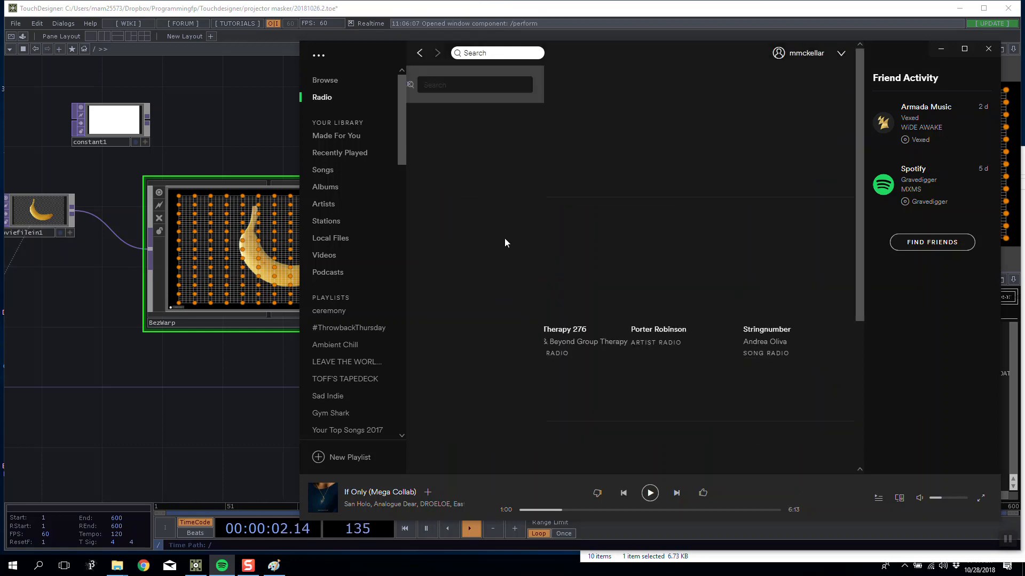
{"action": "left_click", "coordinate": [471, 242]}
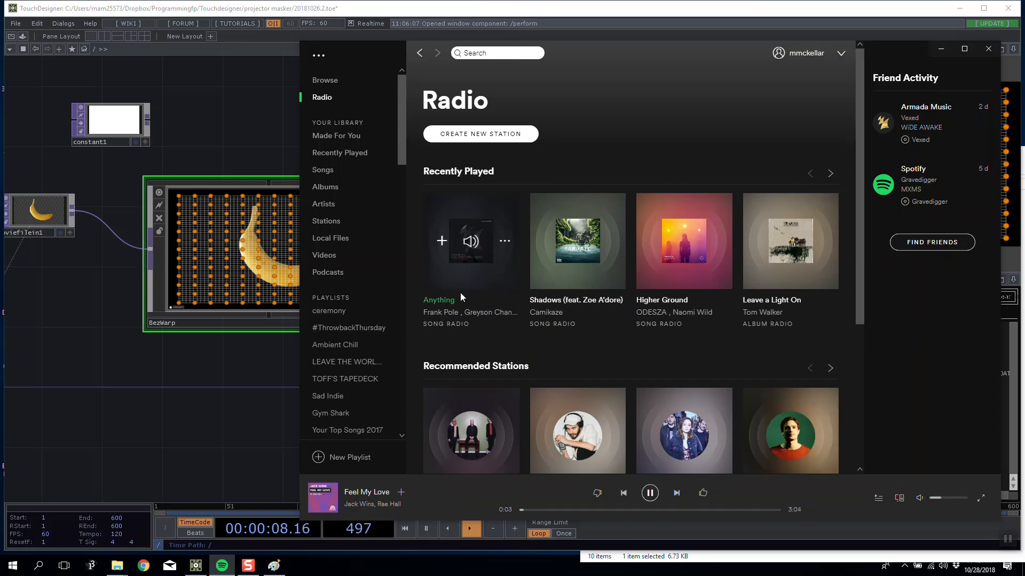
{"action": "left_click", "coordinate": [941, 48]}
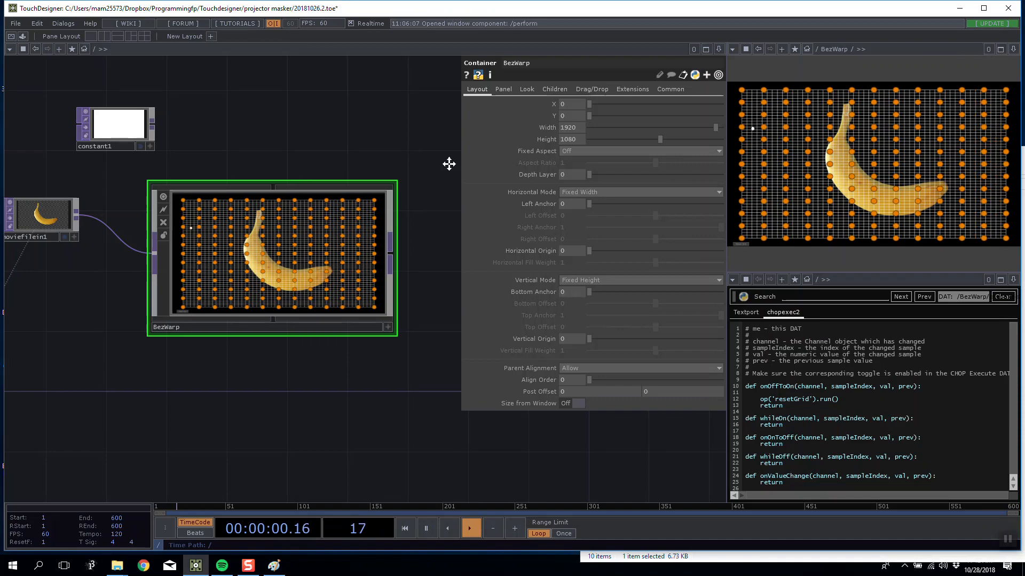
Step: Enter the BezWarp component and look over its operator network
{"action": "scroll", "coordinate": [336, 306], "scroll_direction": "up", "scroll_amount": 2}
{"action": "scroll", "coordinate": [297, 279], "scroll_direction": "down", "scroll_amount": 2}
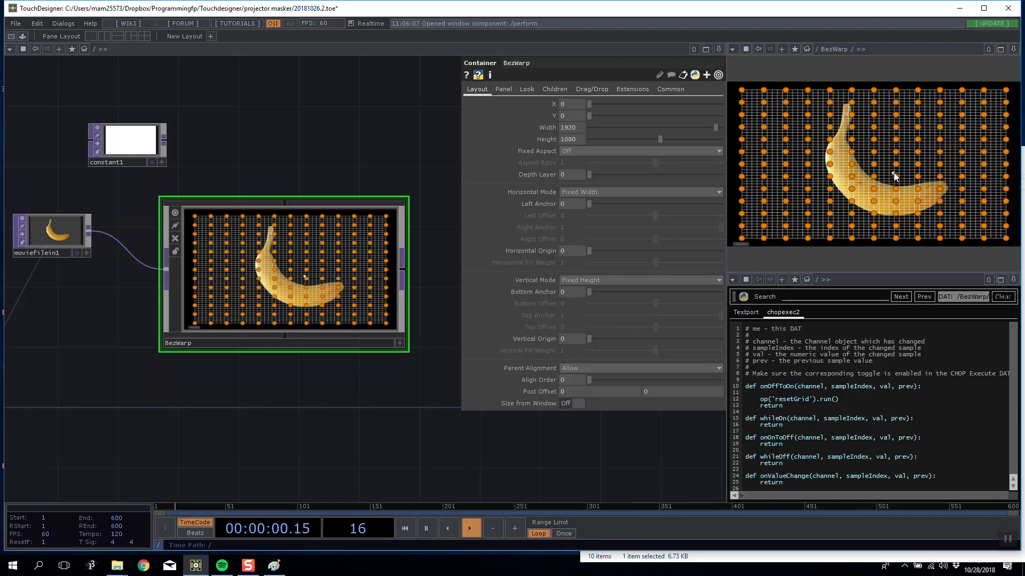
{"action": "double_click", "coordinate": [328, 285]}
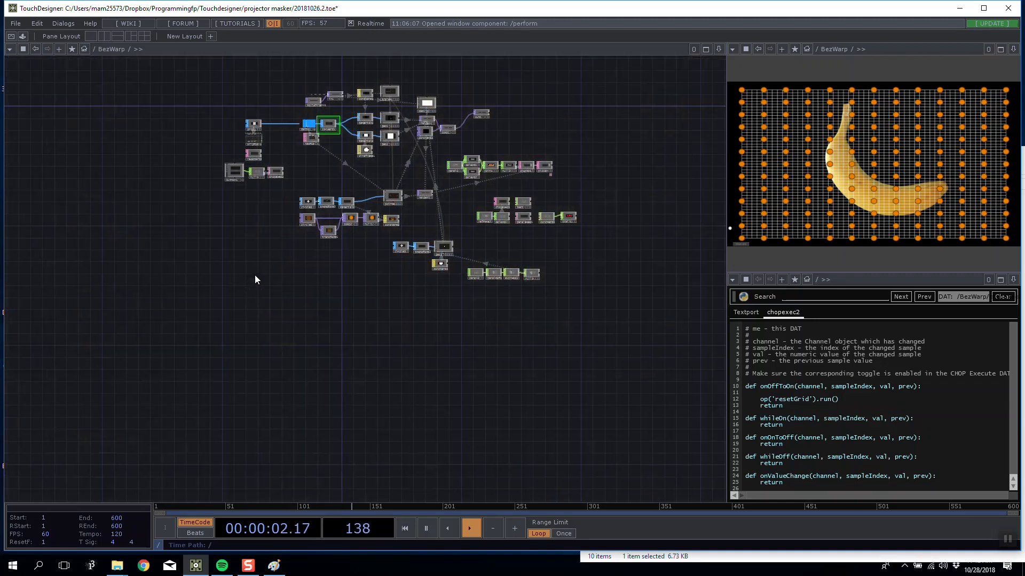
{"action": "scroll", "coordinate": [171, 224], "scroll_direction": "down", "scroll_amount": 2}
{"action": "scroll", "coordinate": [225, 266], "scroll_direction": "up", "scroll_amount": 10}
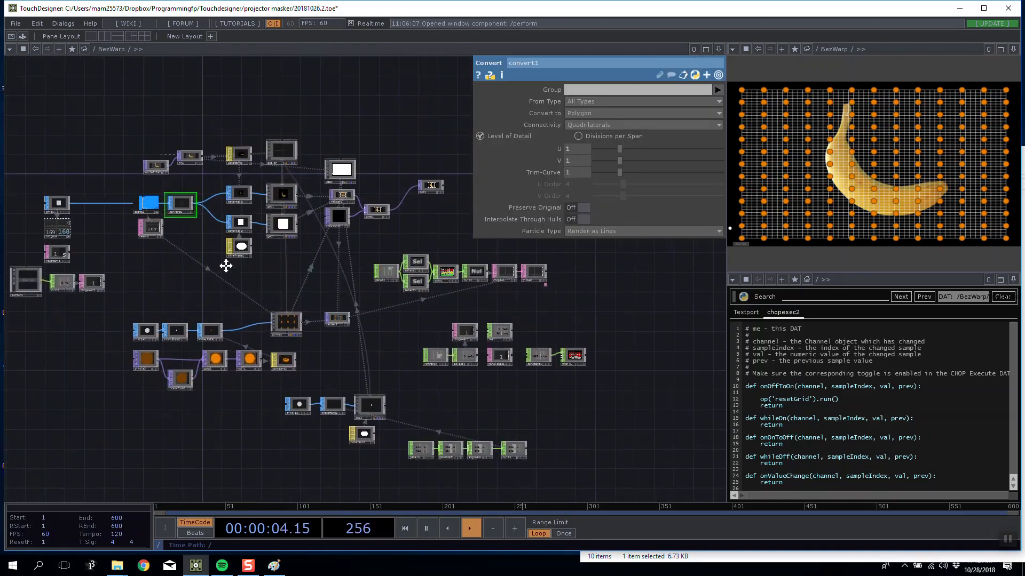
{"action": "scroll", "coordinate": [260, 242], "scroll_direction": "down", "scroll_amount": 5}
{"action": "left_click_drag", "start_coordinate": [281, 260], "coordinate": [250, 274]}
{"action": "scroll", "coordinate": [251, 274], "scroll_direction": "down", "scroll_amount": 5}
{"action": "scroll", "coordinate": [251, 273], "scroll_direction": "up", "scroll_amount": 6}
Step: Maximize the TouchDesigner window and clear the projector masker folder window out of the way
{"action": "double_click", "coordinate": [601, 4]}
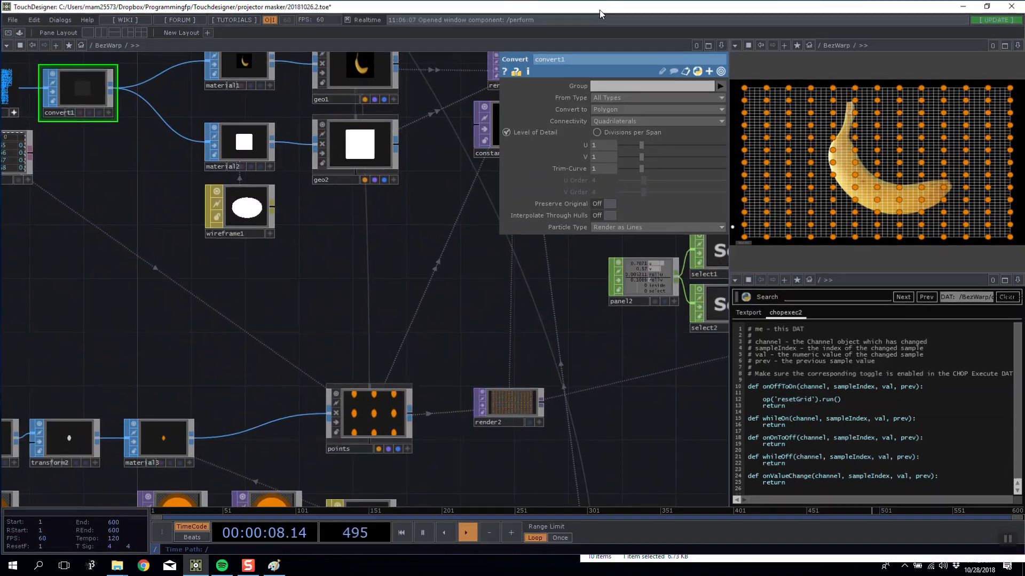
{"action": "left_click", "coordinate": [669, 556]}
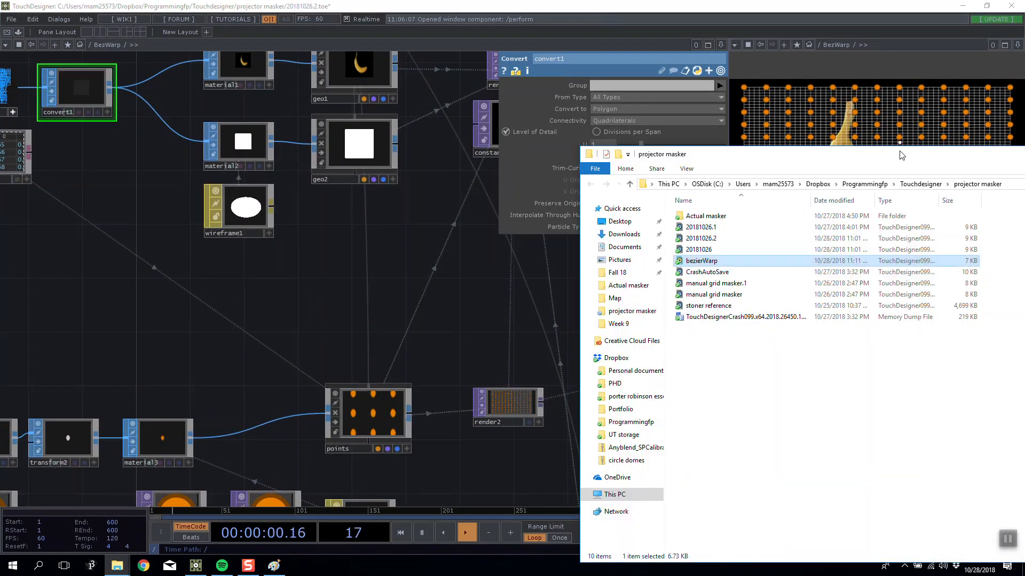
{"action": "left_click_drag", "start_coordinate": [901, 156], "coordinate": [458, 46]}
{"action": "left_click", "coordinate": [937, 46]}
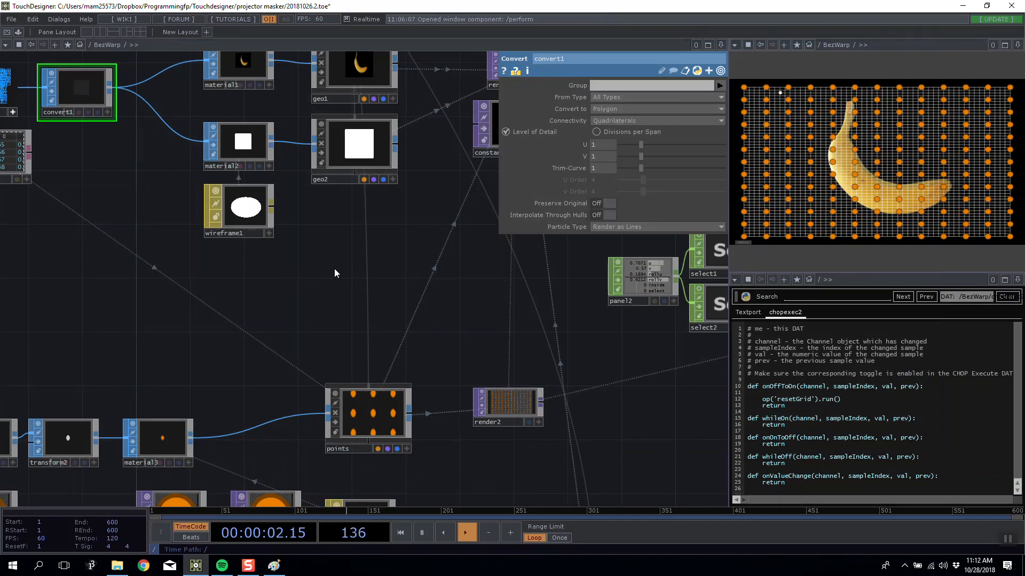
{"action": "scroll", "coordinate": [334, 273], "scroll_direction": "down", "scroll_amount": 8}
{"action": "left_click_drag", "start_coordinate": [478, 263], "coordinate": [302, 261]}
{"action": "scroll", "coordinate": [320, 257], "scroll_direction": "down", "scroll_amount": 2}
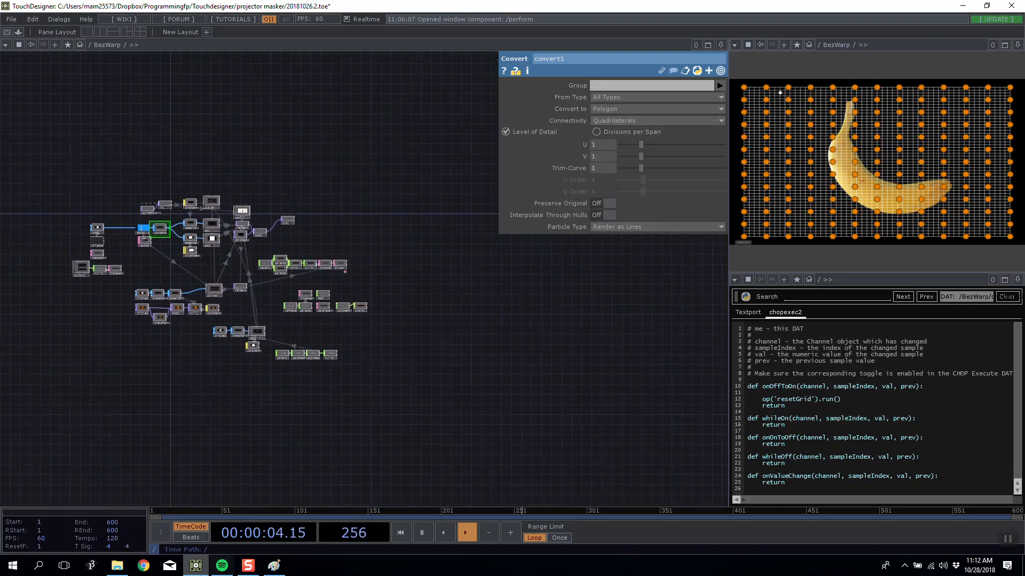
Step: Switch to the Paint diagram and sketch a box with an outgoing arrow below the existing Source, Warp, Mask, Proj chain
{"action": "key", "text": "alt+Tab"}
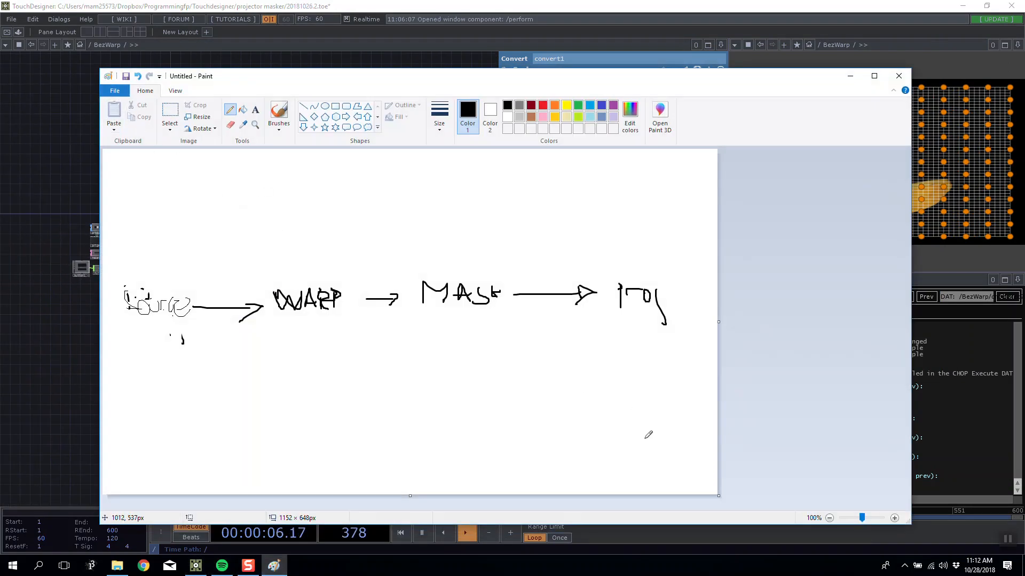
{"action": "left_click_drag", "start_coordinate": [165, 385], "coordinate": [165, 422]}
{"action": "mouse_move", "coordinate": [180, 381]}
{"action": "left_mouse_down"}
{"action": "mouse_move", "coordinate": [222, 387]}
{"action": "mouse_move", "coordinate": [175, 422]}
{"action": "mouse_move", "coordinate": [306, 412]}
{"action": "mouse_move", "coordinate": [271, 429]}
{"action": "left_mouse_up"}
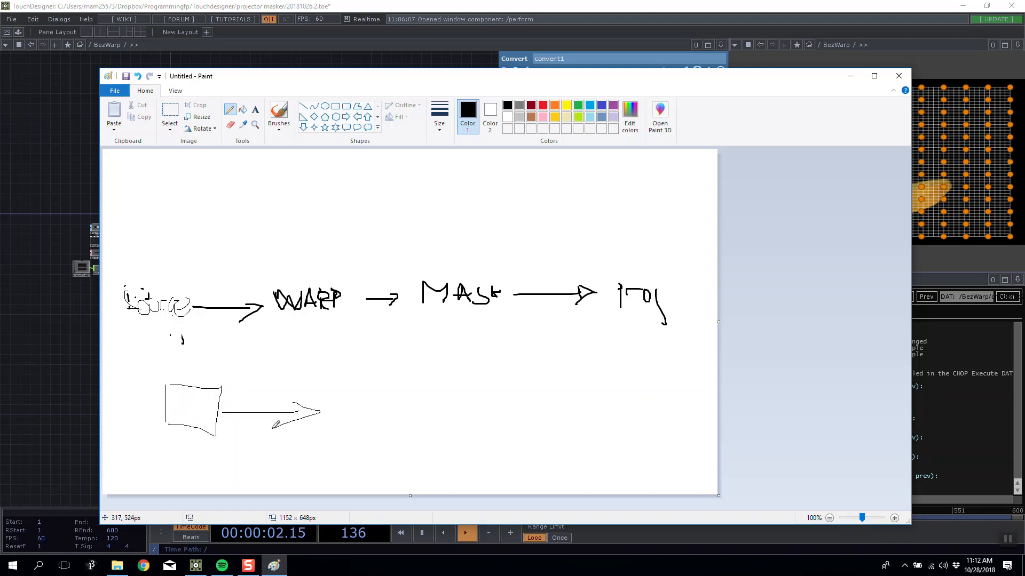
Step: Draw a larger box with an inner rectangle at the arrow's end, hatch its border and sketch a small slider above it
{"action": "mouse_move", "coordinate": [332, 385]}
{"action": "left_mouse_down"}
{"action": "mouse_move", "coordinate": [328, 435]}
{"action": "mouse_move", "coordinate": [384, 382]}
{"action": "mouse_move", "coordinate": [421, 381]}
{"action": "mouse_move", "coordinate": [423, 435]}
{"action": "mouse_move", "coordinate": [328, 435]}
{"action": "mouse_move", "coordinate": [342, 414]}
{"action": "mouse_move", "coordinate": [385, 426]}
{"action": "mouse_move", "coordinate": [411, 407]}
{"action": "mouse_move", "coordinate": [358, 393]}
{"action": "mouse_move", "coordinate": [382, 383]}
{"action": "left_mouse_up"}
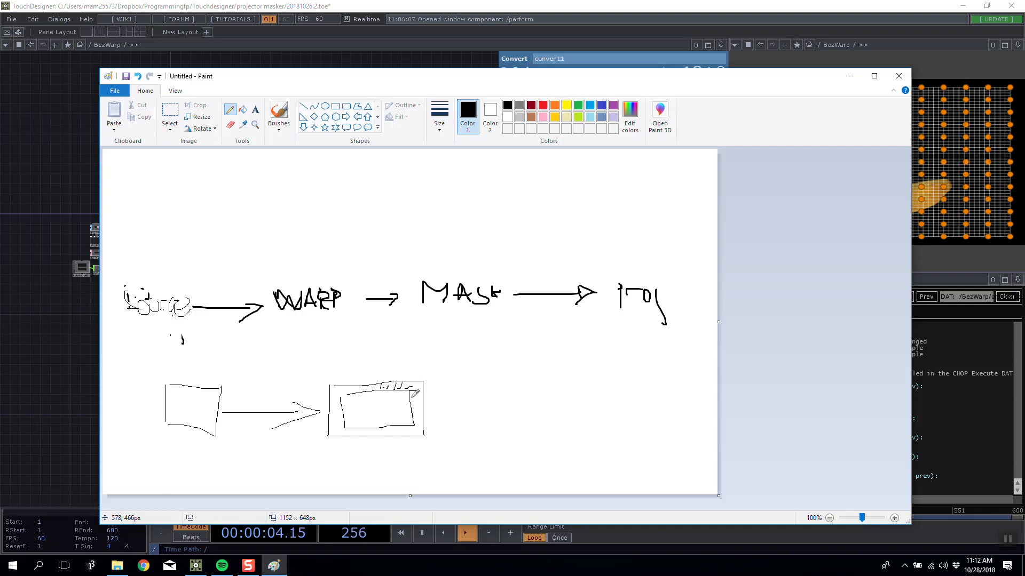
{"action": "left_click_drag", "start_coordinate": [409, 401], "coordinate": [421, 410]}
{"action": "left_click_drag", "start_coordinate": [379, 429], "coordinate": [366, 435]}
{"action": "mouse_move", "coordinate": [376, 361]}
{"action": "left_mouse_down"}
{"action": "mouse_move", "coordinate": [440, 361]}
{"action": "mouse_move", "coordinate": [379, 377]}
{"action": "left_mouse_up"}
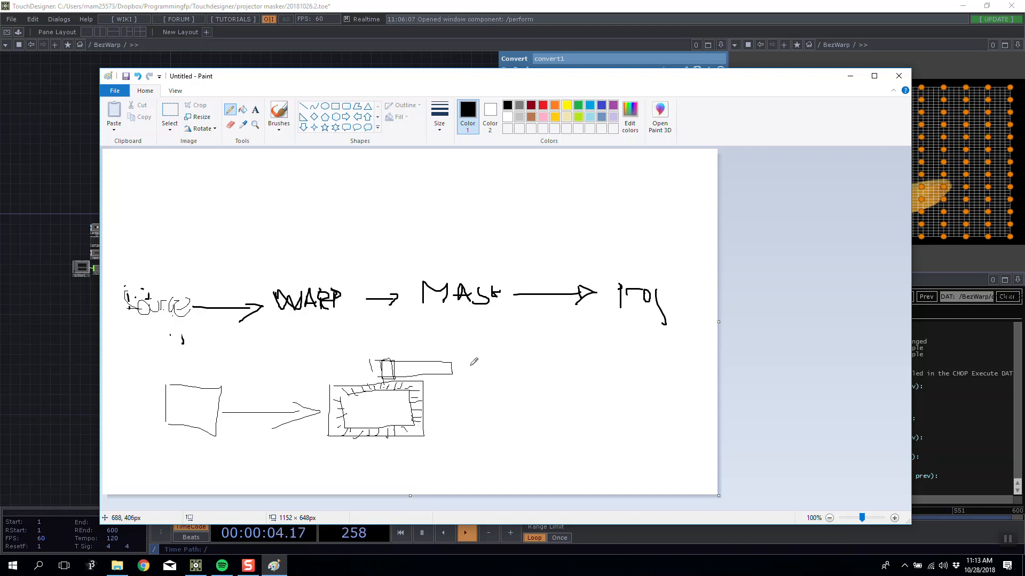
Step: Draw an arrow from the hatched box to the handwritten label Proj, and minimize Paint
{"action": "mouse_move", "coordinate": [424, 407]}
{"action": "left_mouse_down"}
{"action": "mouse_move", "coordinate": [536, 404]}
{"action": "mouse_move", "coordinate": [509, 420]}
{"action": "mouse_move", "coordinate": [574, 409]}
{"action": "mouse_move", "coordinate": [575, 442]}
{"action": "left_mouse_up"}
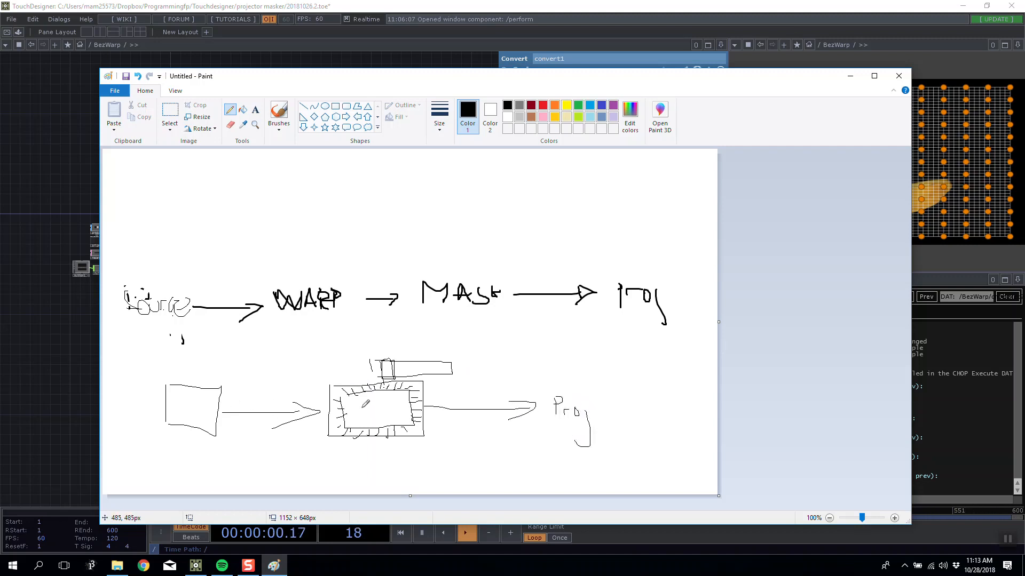
{"action": "mouse_move", "coordinate": [262, 395]}
{"action": "left_mouse_down"}
{"action": "mouse_move", "coordinate": [306, 398]}
{"action": "mouse_move", "coordinate": [297, 411]}
{"action": "left_mouse_up"}
{"action": "left_click", "coordinate": [848, 78]}
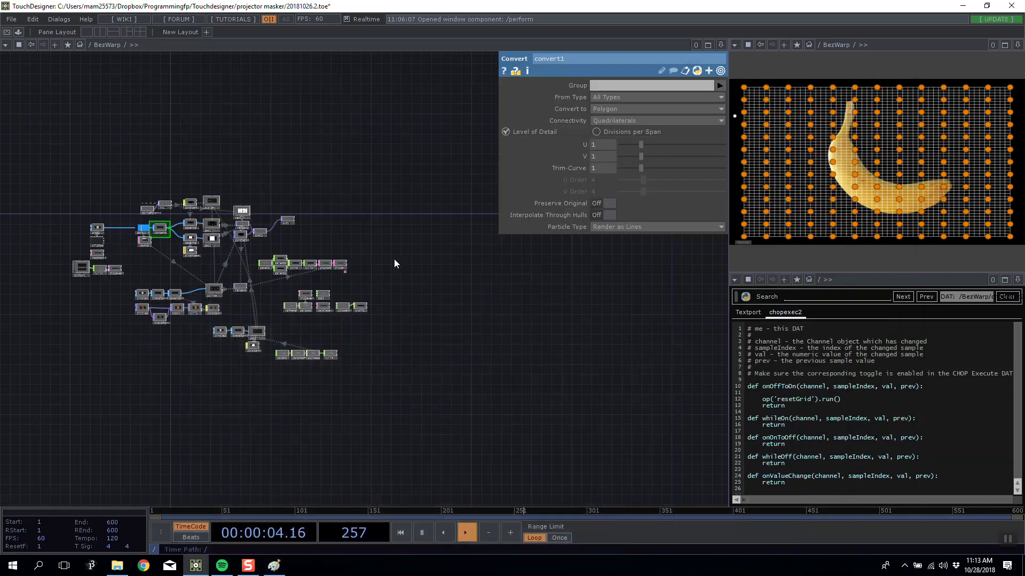
{"action": "scroll", "coordinate": [429, 238], "scroll_direction": "up", "scroll_amount": 5}
{"action": "left_click_drag", "start_coordinate": [395, 223], "coordinate": [449, 260]}
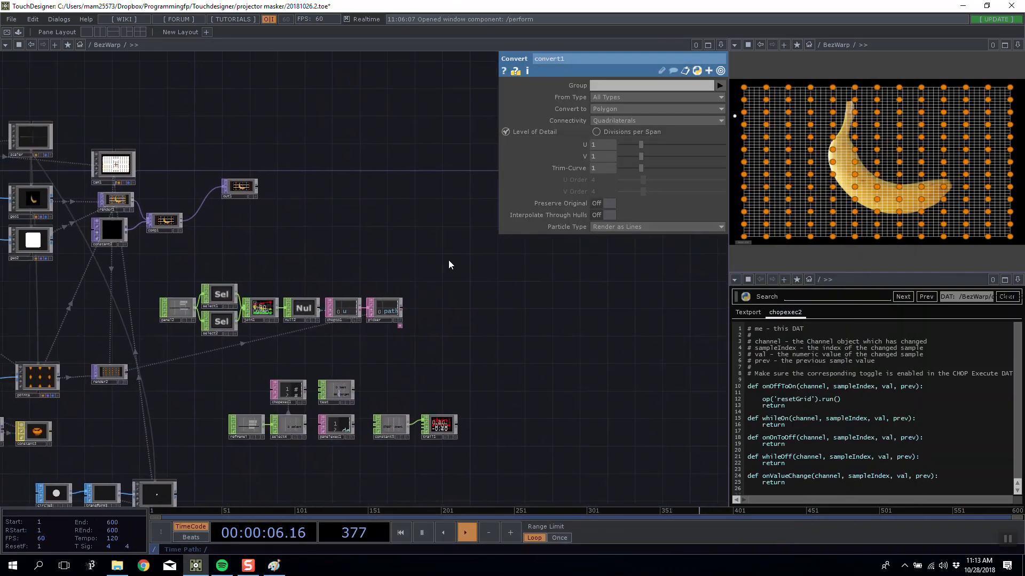
{"action": "scroll", "coordinate": [448, 260], "scroll_direction": "down", "scroll_amount": 2}
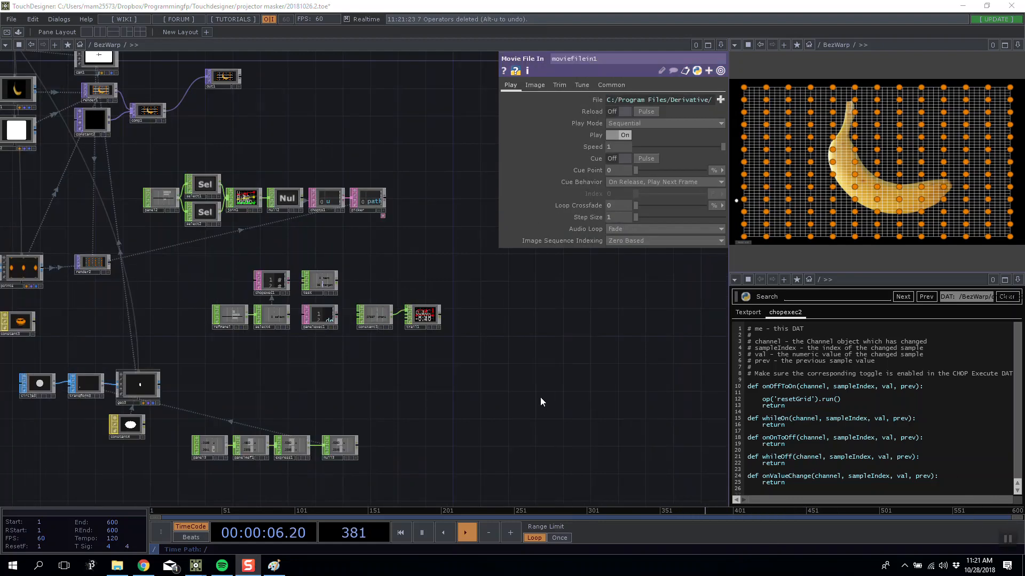
Step: Save the TouchDesigner project containing the BezWarp network
{"action": "scroll", "coordinate": [551, 369], "scroll_direction": "down", "scroll_amount": 3}
{"action": "left_click_drag", "start_coordinate": [499, 387], "coordinate": [621, 361]}
{"action": "left_click_drag", "start_coordinate": [115, 269], "coordinate": [248, 289]}
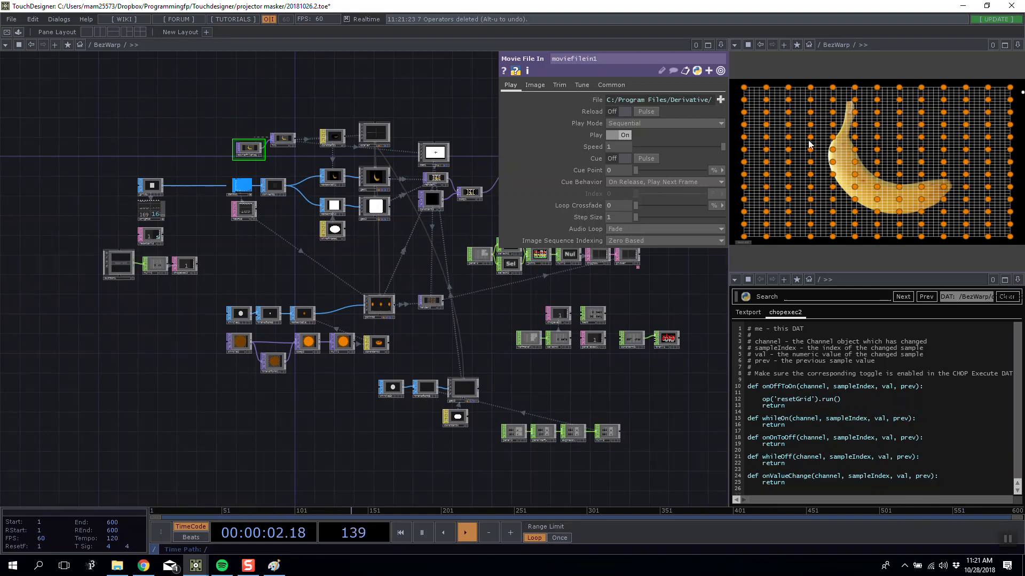
{"action": "key", "text": "ctrl+s"}
{"action": "left_click", "coordinate": [12, 19]}
{"action": "left_click", "coordinate": [29, 80]}
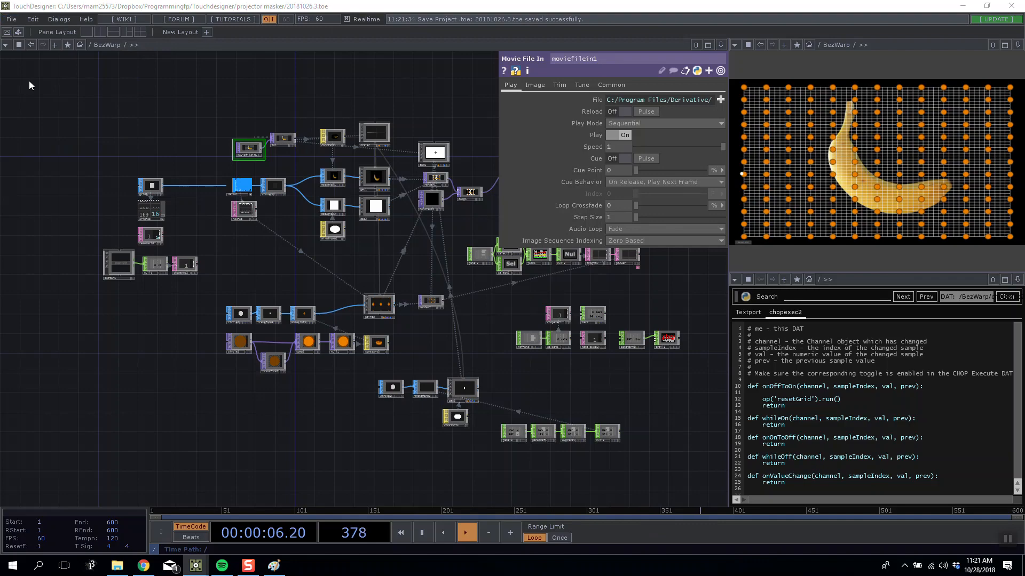
Step: Save the project as a new file named masker in the projector masker folder
{"action": "type", "text": "masker"}
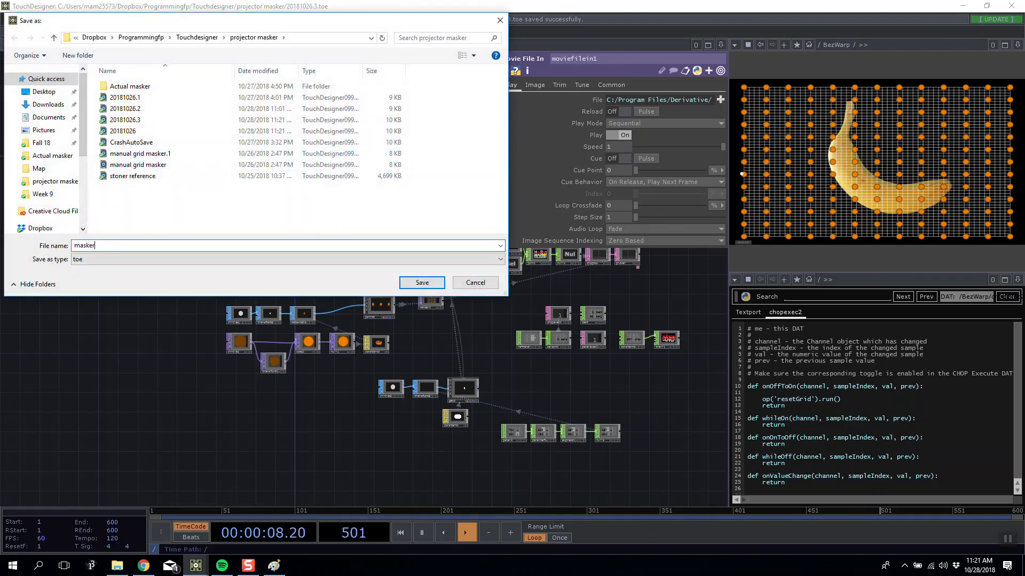
{"action": "key", "text": "Return"}
{"action": "scroll", "coordinate": [143, 176], "scroll_direction": "up", "scroll_amount": 5}
{"action": "left_click", "coordinate": [168, 231]}
{"action": "scroll", "coordinate": [169, 226], "scroll_direction": "up", "scroll_amount": 5}
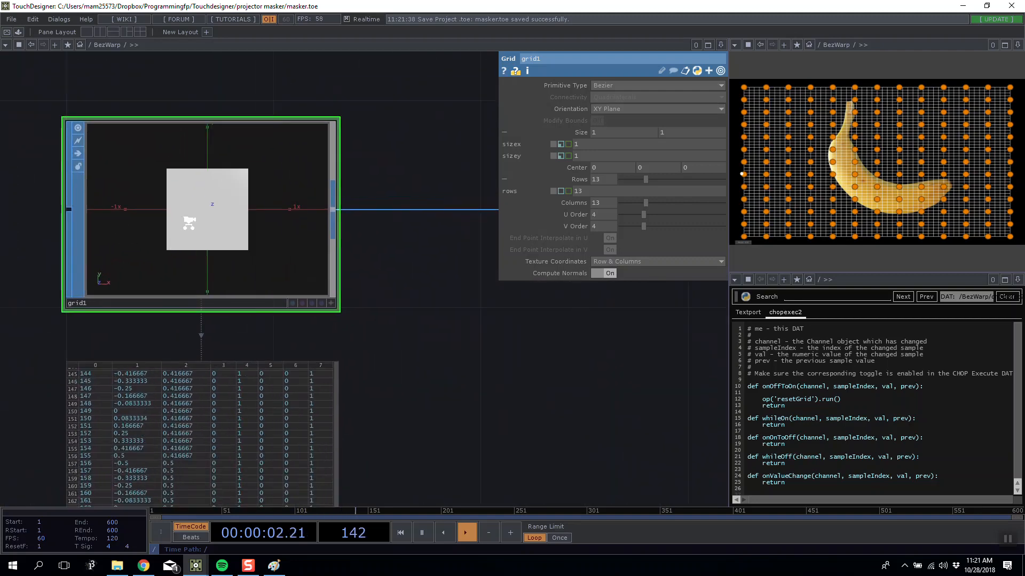
{"action": "scroll", "coordinate": [186, 222], "scroll_direction": "down", "scroll_amount": 4}
{"action": "scroll", "coordinate": [291, 251], "scroll_direction": "up", "scroll_amount": 1}
{"action": "key", "text": "Tab"}
{"action": "left_click", "coordinate": [138, 36]}
{"action": "left_click_drag", "start_coordinate": [281, 11], "coordinate": [369, 99]}
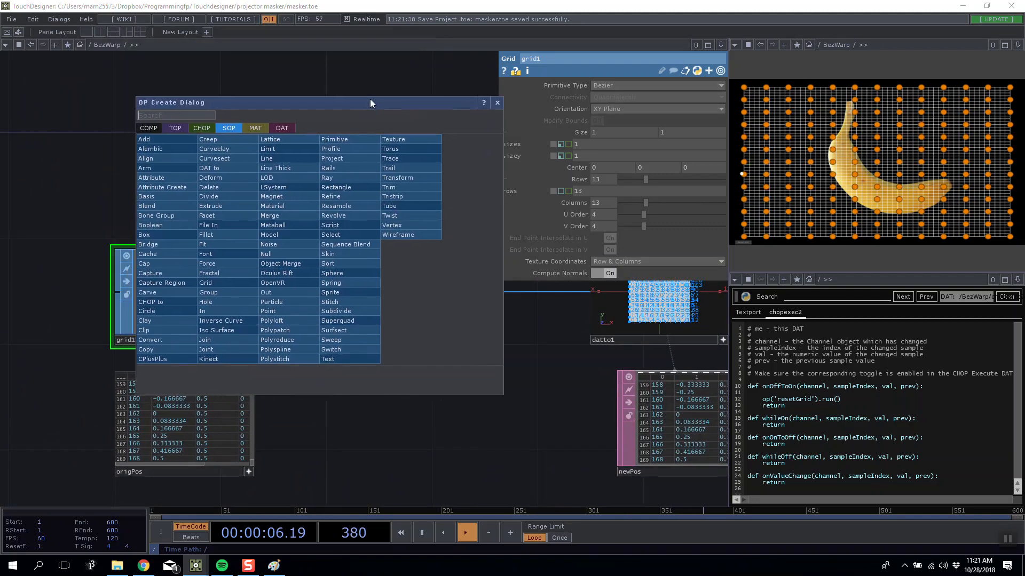
{"action": "key", "text": "Escape"}
Step: Bring up the Operator Snippets window and examine the Refine SOP example
{"action": "left_click", "coordinate": [85, 19]}
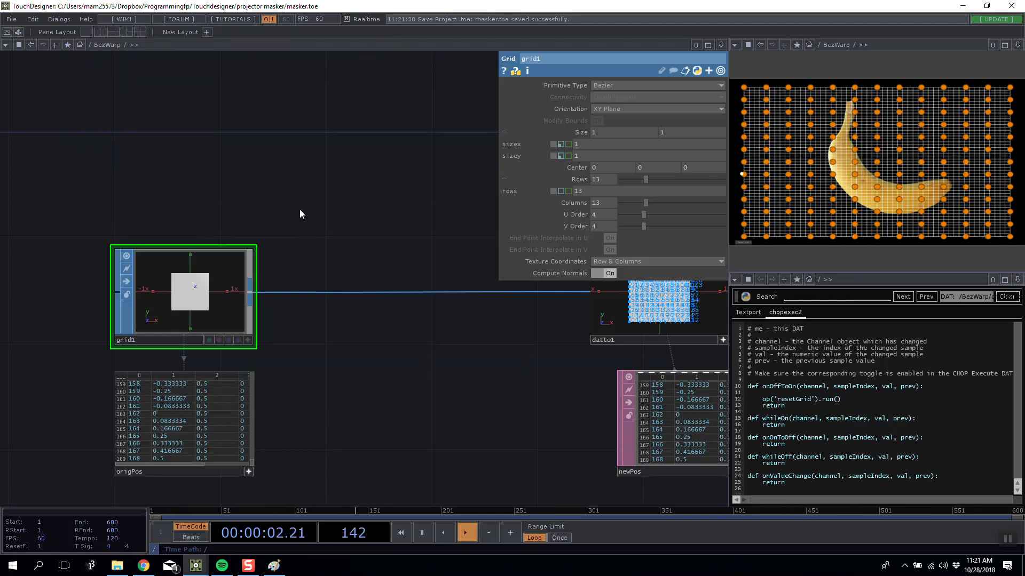
{"action": "mouse_move", "coordinate": [196, 565]}
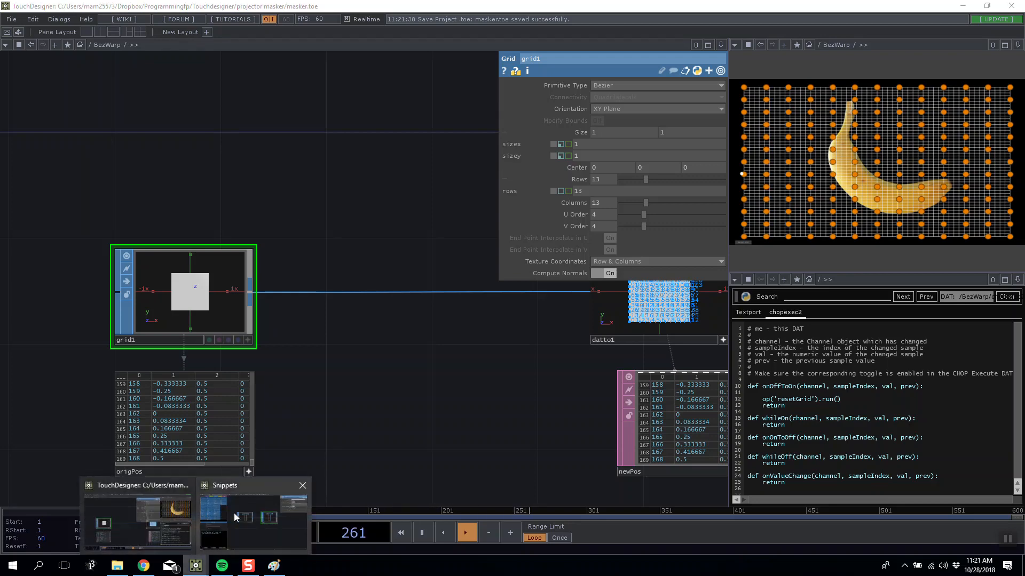
{"action": "left_click", "coordinate": [260, 534]}
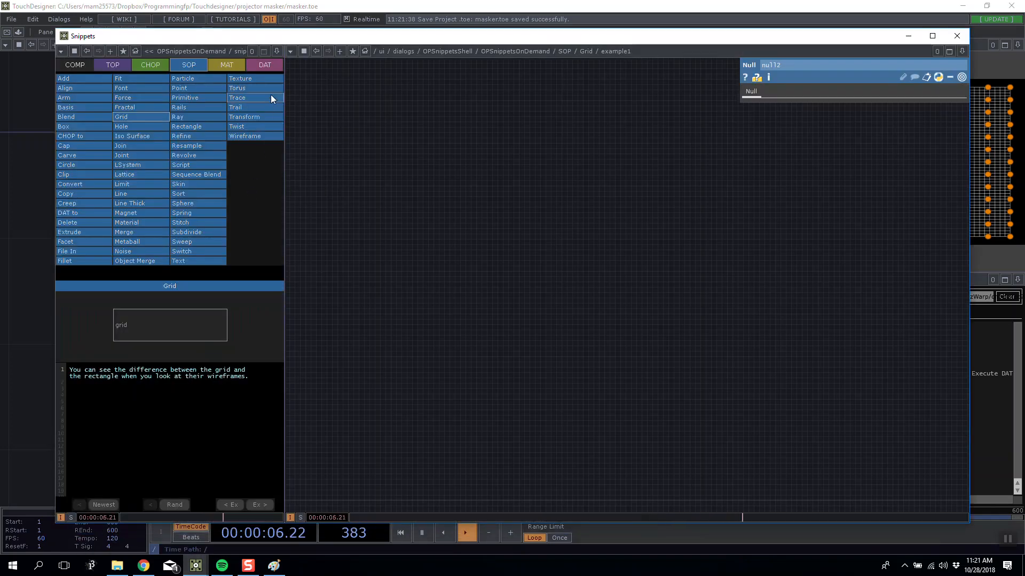
{"action": "left_click", "coordinate": [179, 139]}
{"action": "scroll", "coordinate": [618, 263], "scroll_direction": "up", "scroll_amount": 5}
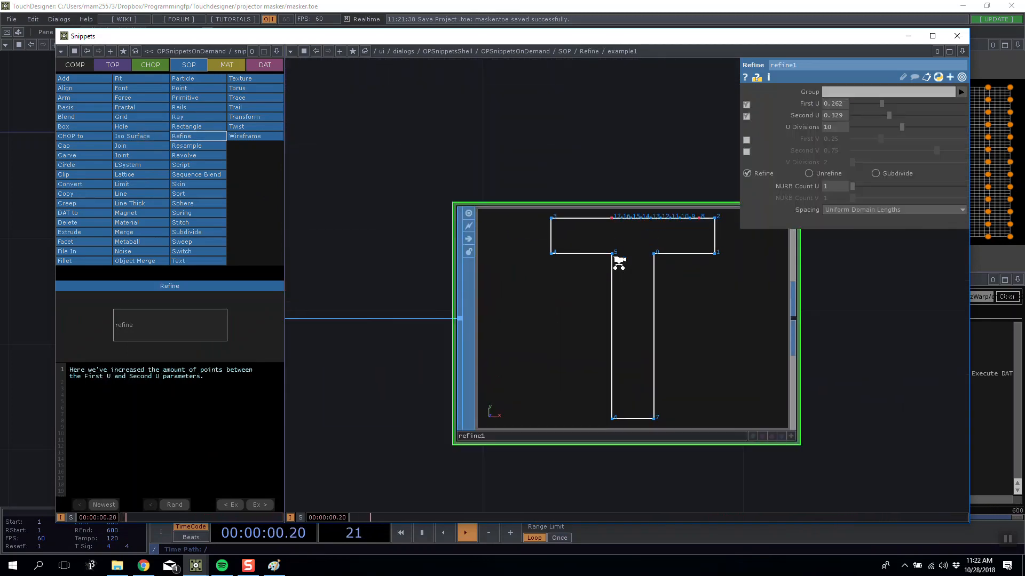
{"action": "scroll", "coordinate": [617, 263], "scroll_direction": "down", "scroll_amount": 3}
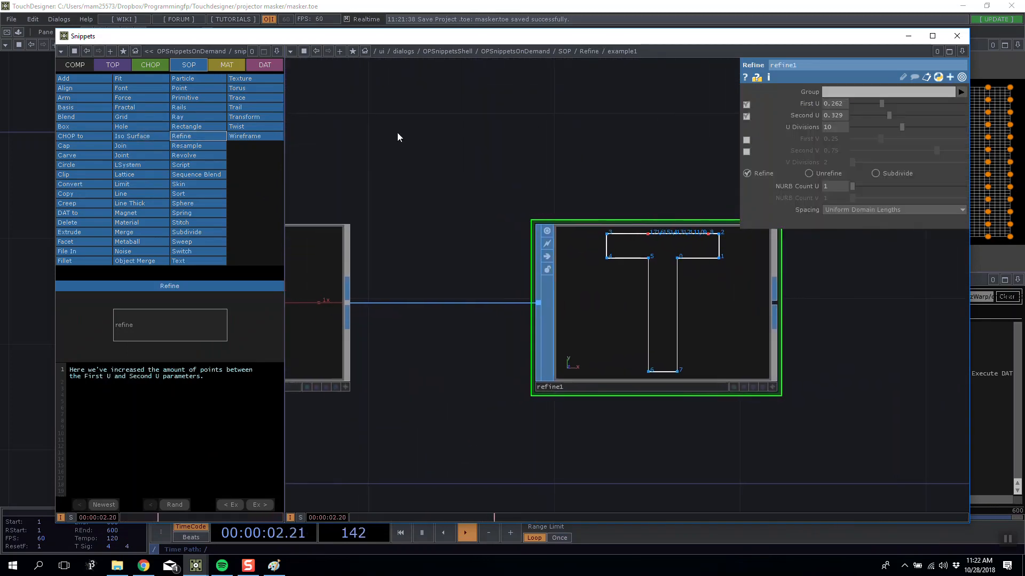
Step: Open the Resample SOP snippet and compare the points on font1 with those on resample1
{"action": "left_click", "coordinate": [195, 147]}
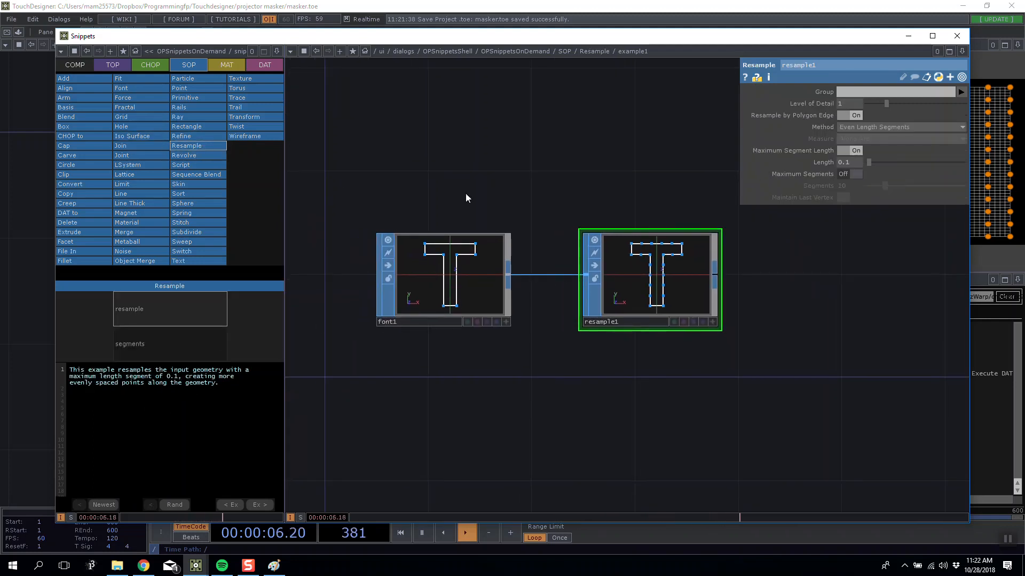
{"action": "scroll", "coordinate": [450, 293], "scroll_direction": "up", "scroll_amount": 5}
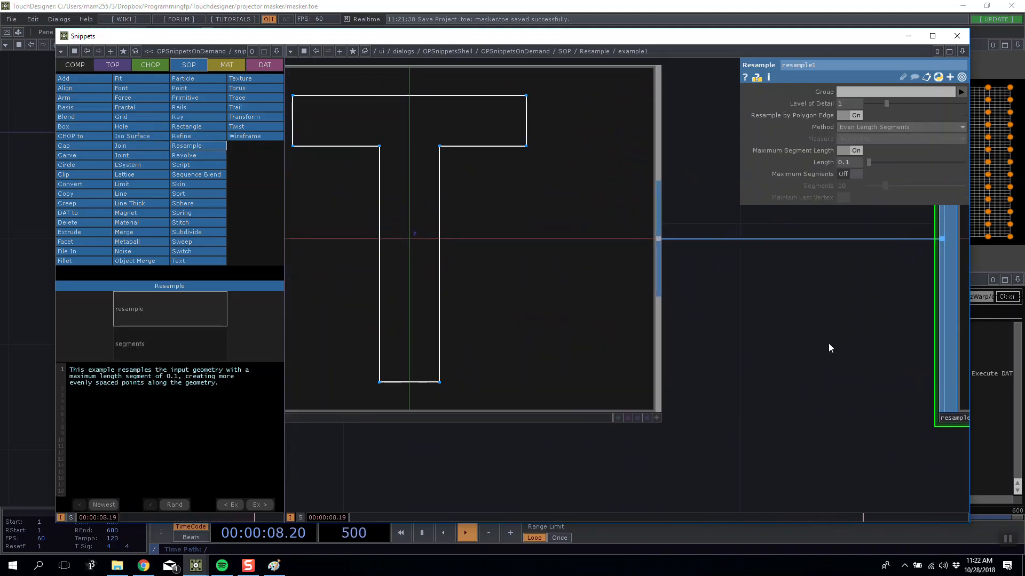
{"action": "scroll", "coordinate": [790, 346], "scroll_direction": "down", "scroll_amount": 4}
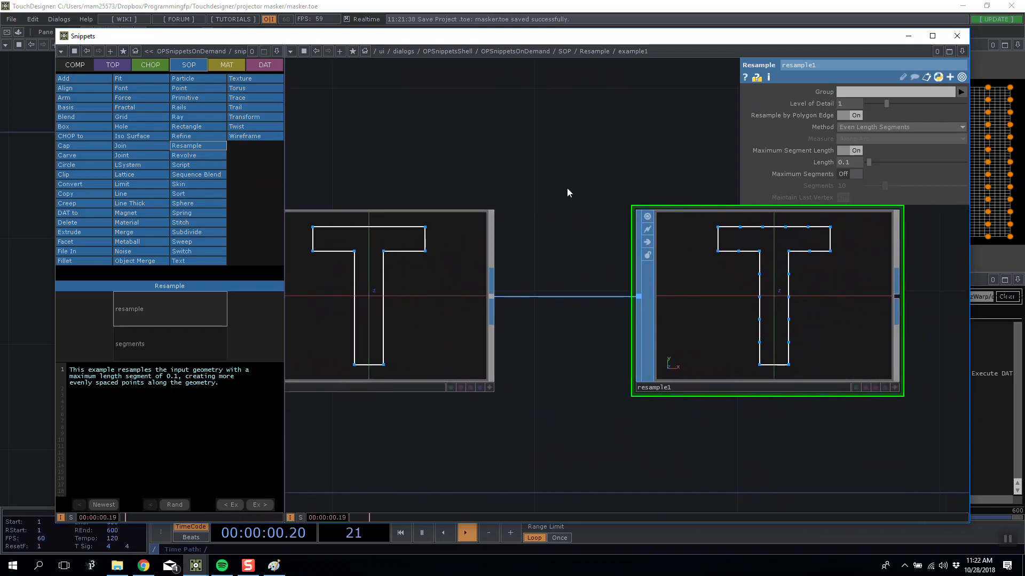
{"action": "scroll", "coordinate": [647, 265], "scroll_direction": "up", "scroll_amount": 4}
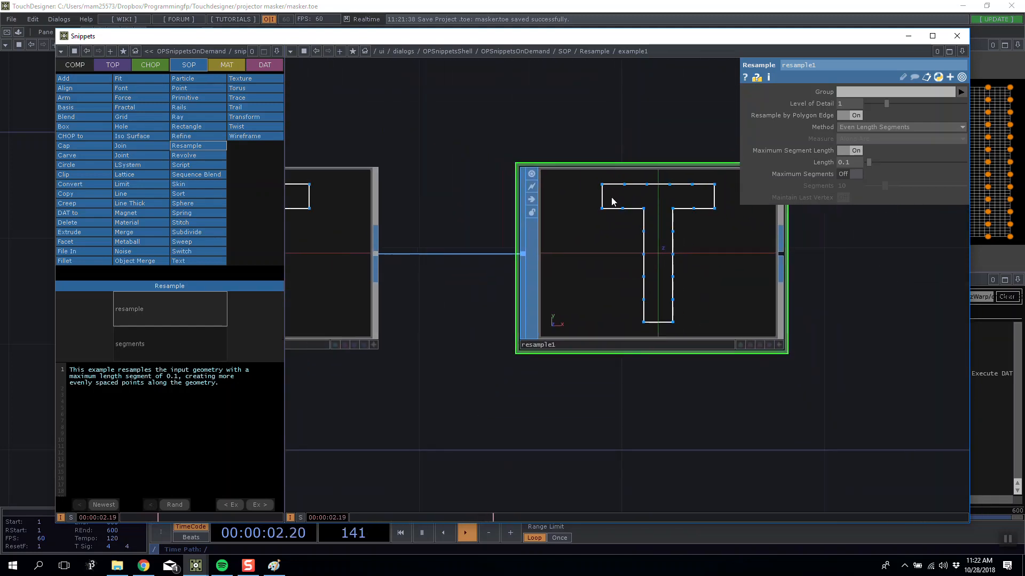
Step: Show point numbers in the example's resample1 viewer, compare it with font1, and close the Snippets window
{"action": "right_click", "coordinate": [631, 185]}
{"action": "left_click", "coordinate": [785, 352]}
{"action": "left_click", "coordinate": [779, 345]}
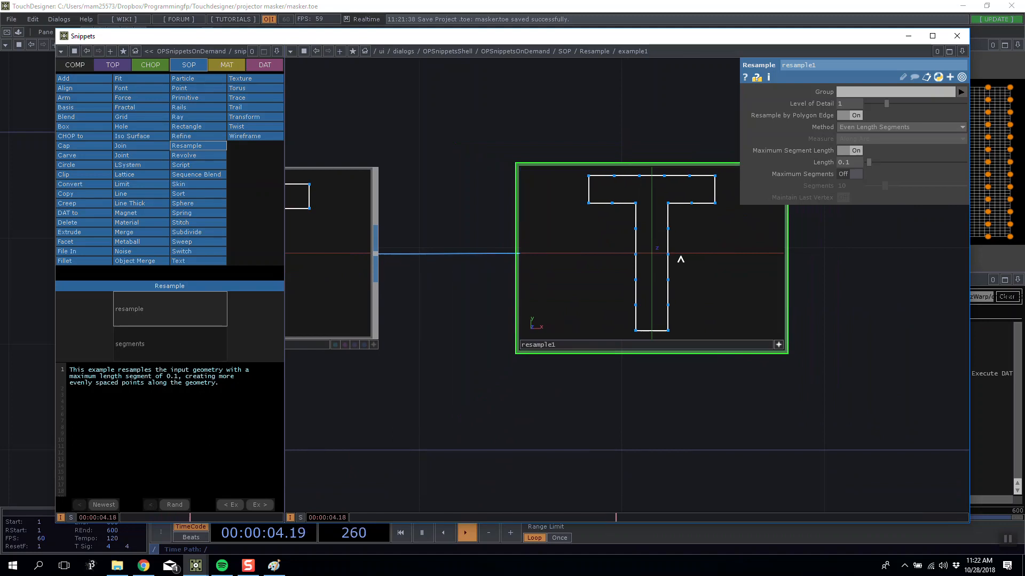
{"action": "right_click", "coordinate": [715, 188]}
{"action": "left_click", "coordinate": [745, 218]}
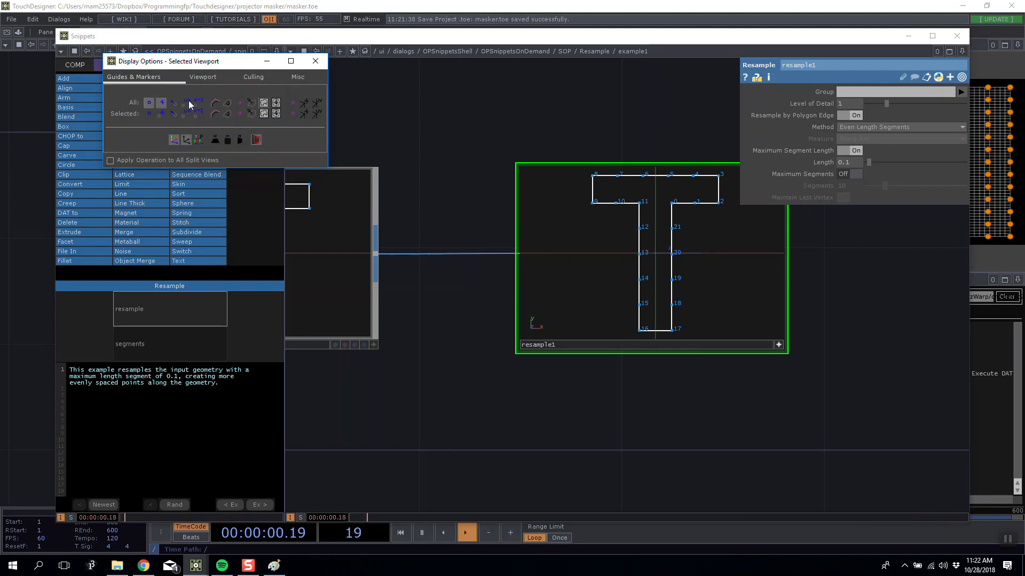
{"action": "left_click", "coordinate": [316, 60]}
{"action": "left_click", "coordinate": [370, 160]}
{"action": "left_click_drag", "start_coordinate": [371, 149], "coordinate": [645, 117]}
{"action": "key", "text": "h"}
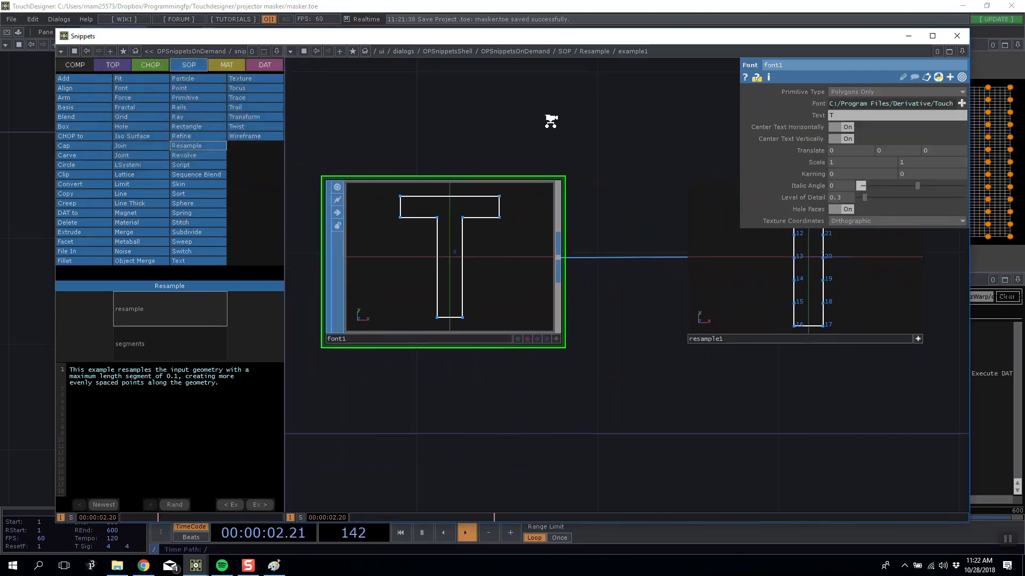
{"action": "left_click", "coordinate": [957, 38]}
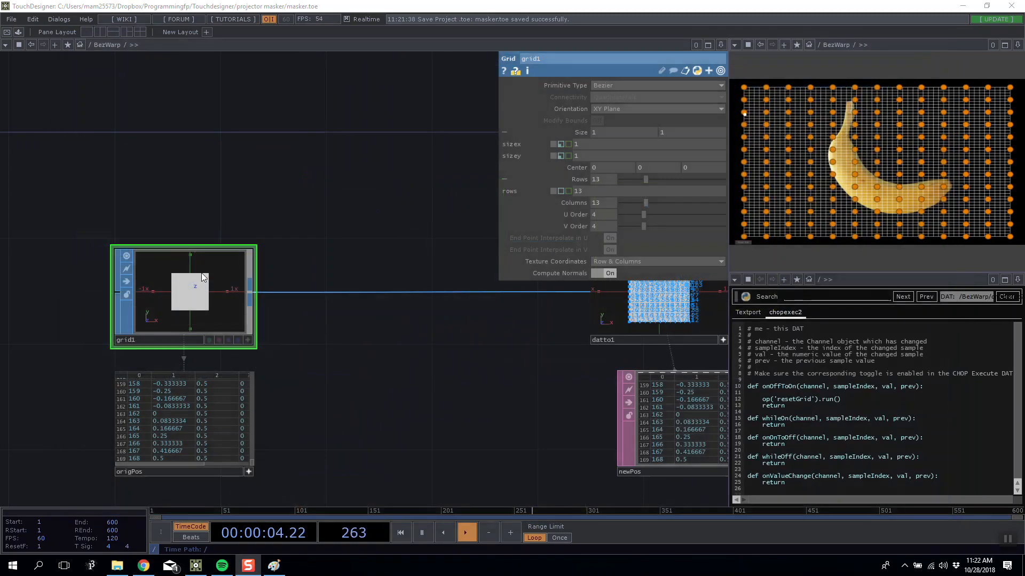
Step: Add a Rectangle SOP above grid1 and wire it into datto1 in place of the grid
{"action": "key", "text": "Tab"}
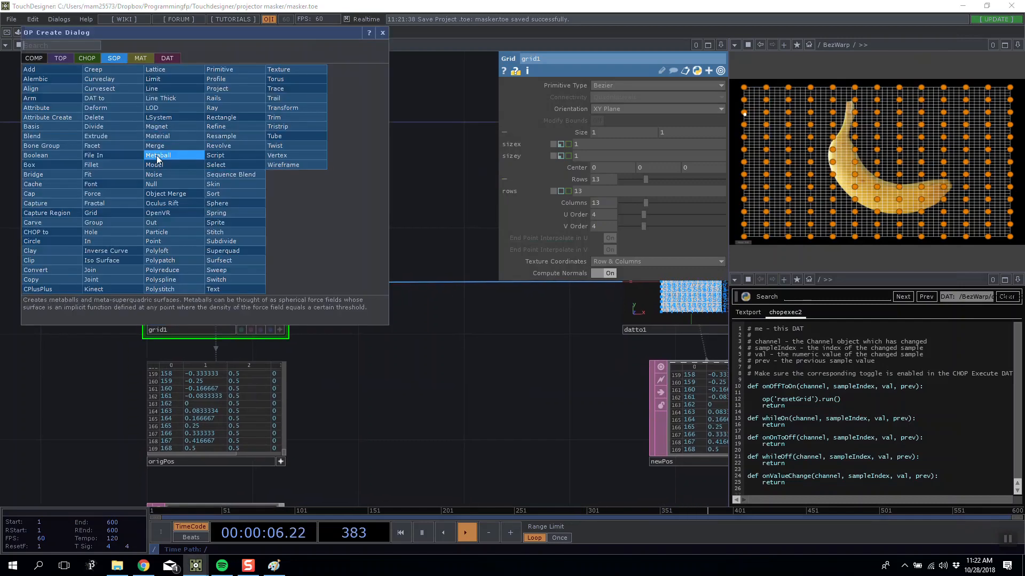
{"action": "left_click", "coordinate": [219, 117]}
{"action": "left_click", "coordinate": [214, 176]}
{"action": "left_click_drag", "start_coordinate": [282, 176], "coordinate": [636, 282]}
{"action": "left_click_drag", "start_coordinate": [495, 210], "coordinate": [368, 240]}
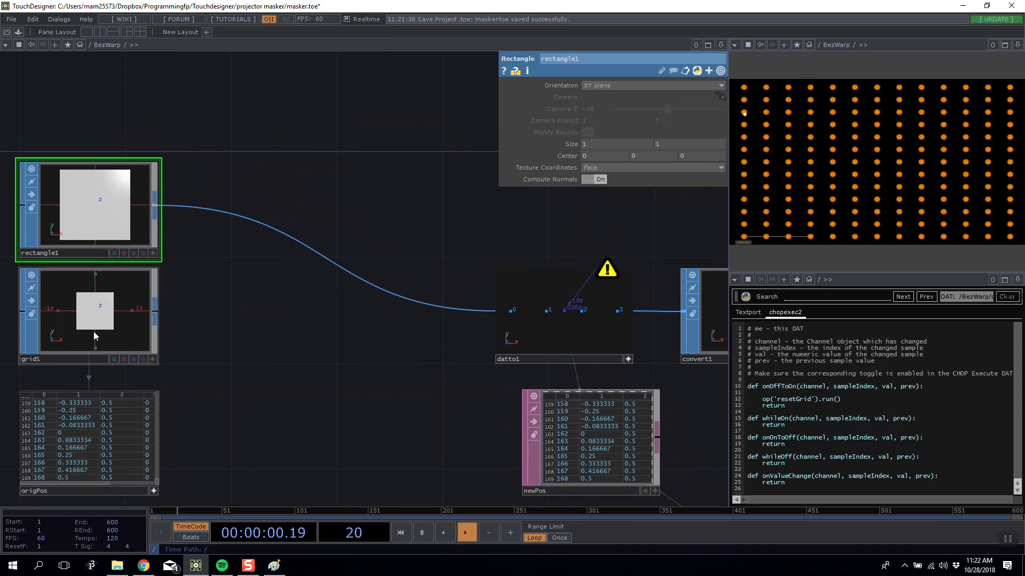
Step: Delete grid1 and make rectangle1 the source of the origPos table
{"action": "left_click", "coordinate": [94, 336]}
{"action": "key", "text": "Delete"}
{"action": "left_click_drag", "start_coordinate": [291, 322], "coordinate": [370, 323]}
{"action": "left_click_drag", "start_coordinate": [128, 238], "coordinate": [157, 425]}
{"action": "left_click_drag", "start_coordinate": [267, 443], "coordinate": [235, 286]}
Step: Run the script below origPos to copy the rectangle's point positions into newPos
{"action": "right_click", "coordinate": [163, 467]}
{"action": "left_click", "coordinate": [208, 457]}
{"action": "left_click_drag", "start_coordinate": [476, 222], "coordinate": [435, 336]}
Step: Test the four-point warp by pulling all four corner handles inward around the banana, and reset the corners
{"action": "left_click_drag", "start_coordinate": [744, 88], "coordinate": [784, 111]}
{"action": "left_click_drag", "start_coordinate": [1009, 87], "coordinate": [934, 145]}
{"action": "left_click_drag", "start_coordinate": [1010, 238], "coordinate": [936, 194]}
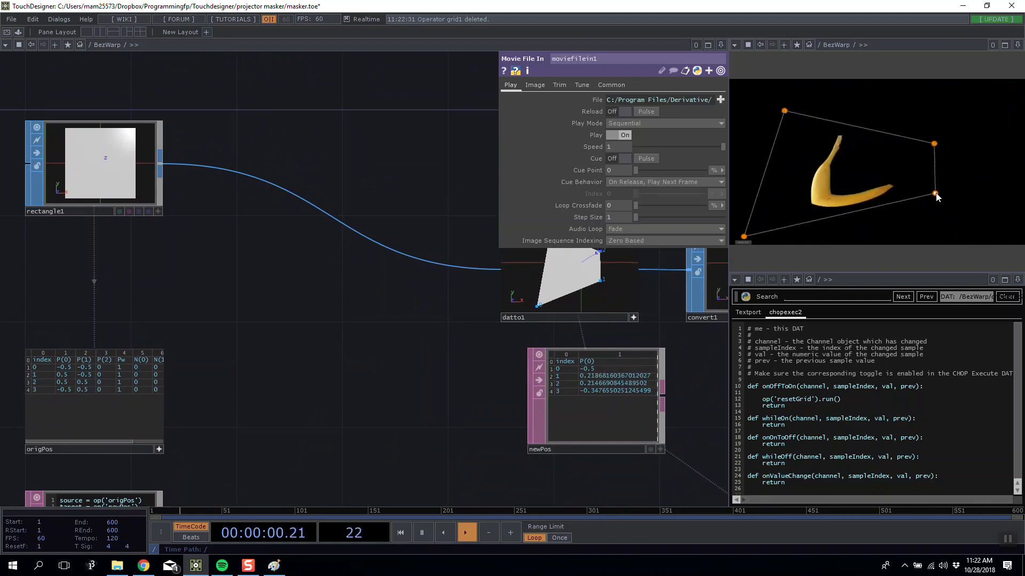
{"action": "left_click_drag", "start_coordinate": [742, 236], "coordinate": [811, 193]}
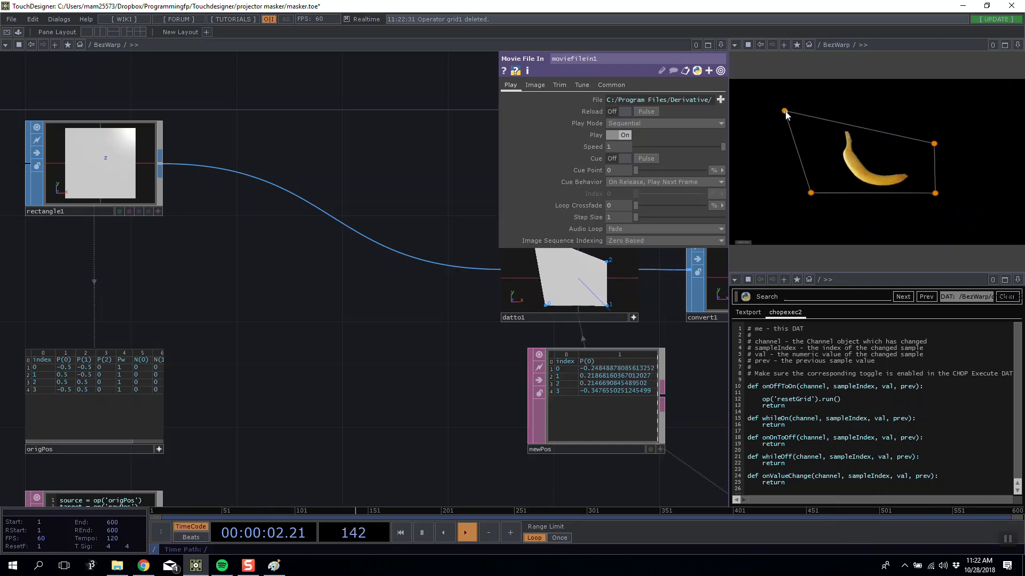
{"action": "left_click_drag", "start_coordinate": [784, 111], "coordinate": [839, 143]}
{"action": "left_click", "coordinate": [745, 243]}
Step: Insert a Resample SOP on the wire between rectangle1 and datto1
{"action": "left_click_drag", "start_coordinate": [277, 145], "coordinate": [326, 239]}
{"action": "right_click", "coordinate": [354, 252]}
{"action": "left_click", "coordinate": [368, 242]}
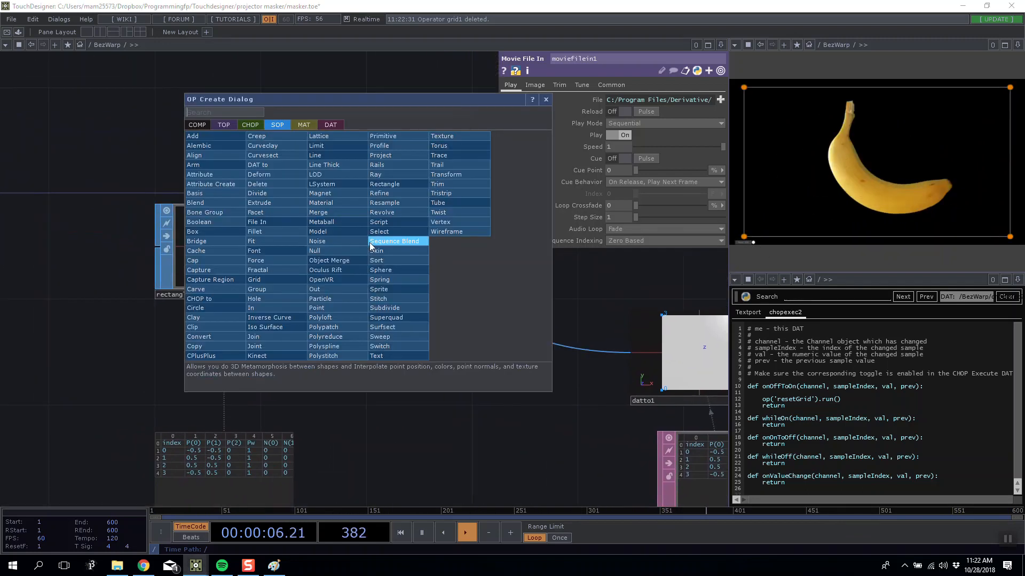
{"action": "type", "text": "re"}
{"action": "left_click", "coordinate": [400, 206]}
{"action": "left_click", "coordinate": [465, 243]}
{"action": "left_click_drag", "start_coordinate": [508, 247], "coordinate": [330, 249]}
Step: Try maximum segment lengths of 0.4 and 0.15 on resample1 and compare the points in datto1
{"action": "left_click", "coordinate": [602, 109]}
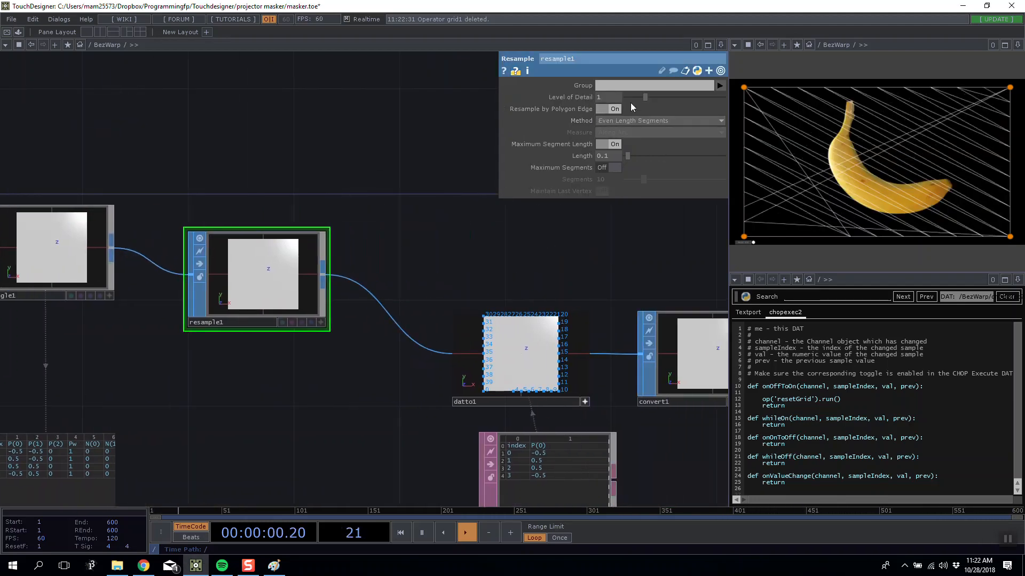
{"action": "left_click_drag", "start_coordinate": [629, 156], "coordinate": [633, 155]}
{"action": "scroll", "coordinate": [613, 385], "scroll_direction": "up", "scroll_amount": 5}
{"action": "left_click_drag", "start_coordinate": [435, 213], "coordinate": [428, 191]}
{"action": "scroll", "coordinate": [426, 190], "scroll_direction": "down", "scroll_amount": 2}
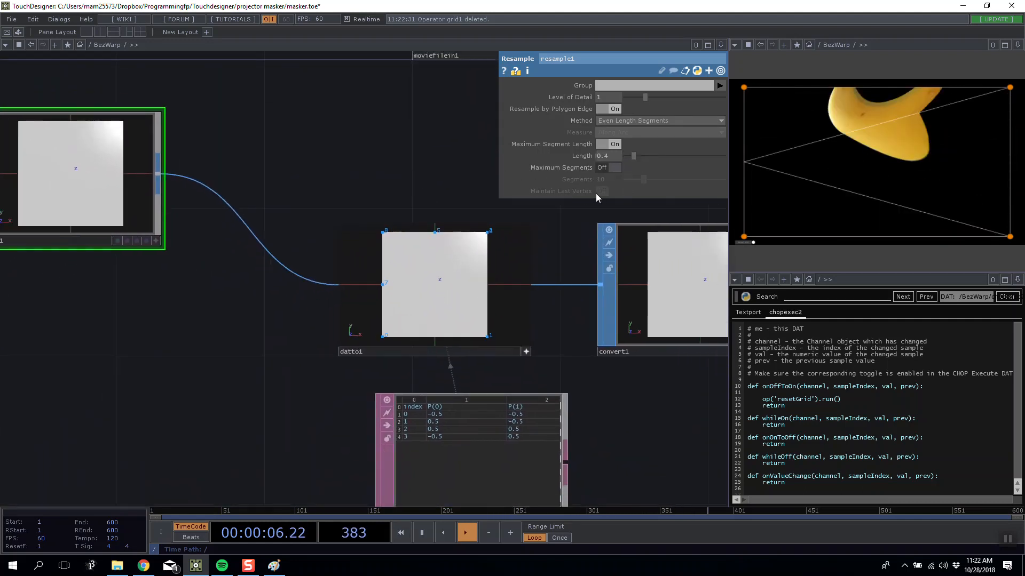
{"action": "left_click_drag", "start_coordinate": [634, 156], "coordinate": [630, 156]}
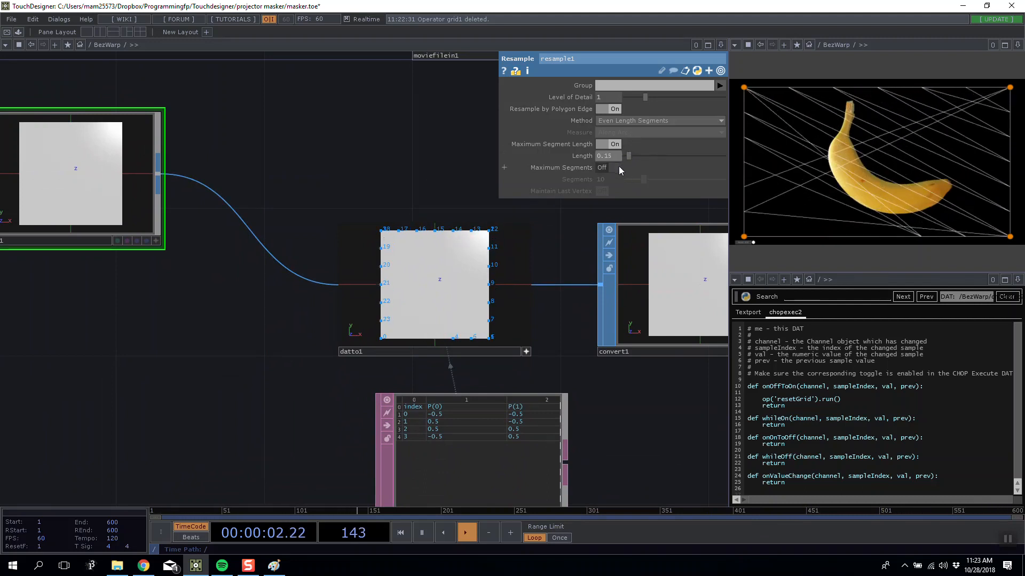
Step: Toggle Maximum Segment Length and Resample by Polygon Edge off and on again, keeping the Even Length Segments method
{"action": "left_click", "coordinate": [616, 144]}
{"action": "left_click", "coordinate": [617, 144]}
{"action": "left_click", "coordinate": [624, 120]}
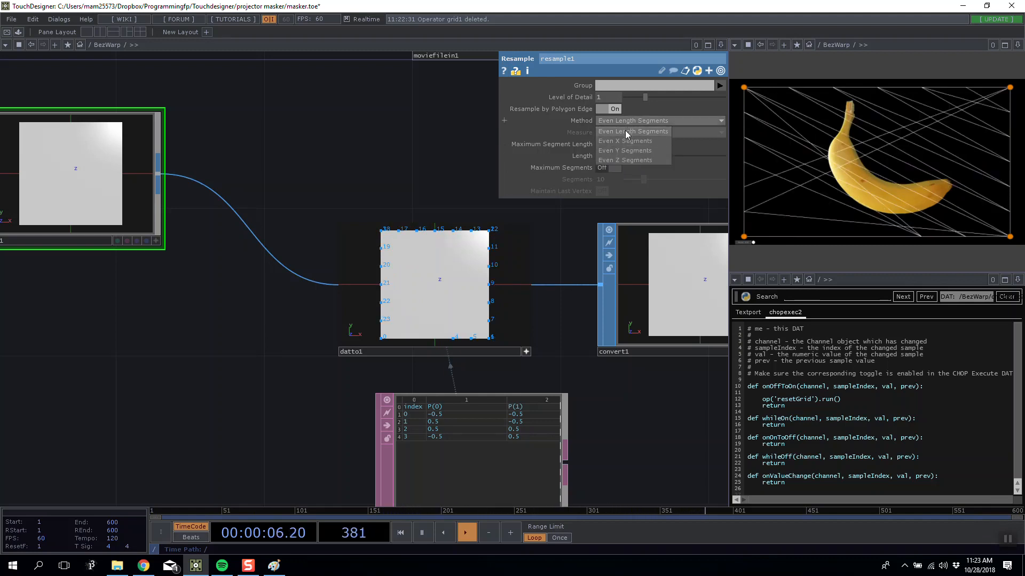
{"action": "left_click", "coordinate": [626, 131]}
{"action": "left_click", "coordinate": [614, 108]}
{"action": "left_click", "coordinate": [615, 108]}
Step: Set resample1's segment length to 0.27
{"action": "scroll", "coordinate": [473, 280], "scroll_direction": "up", "scroll_amount": 3}
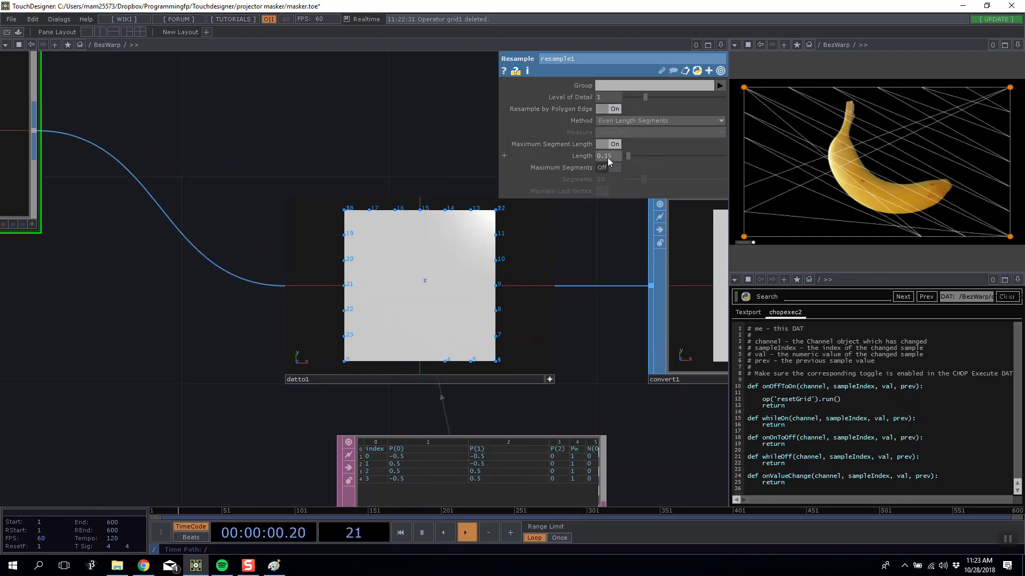
{"action": "mouse_move", "coordinate": [611, 171]}
{"action": "left_mouse_down"}
{"action": "mouse_move", "coordinate": [538, 171]}
{"action": "mouse_move", "coordinate": [624, 171]}
{"action": "left_mouse_up"}
Step: Reopen Operator Snippets, examine the resample1 settings in the Resample example, and minimize the Snippets window
{"action": "left_click", "coordinate": [196, 567]}
{"action": "left_click", "coordinate": [196, 567]}
{"action": "left_click", "coordinate": [93, 19]}
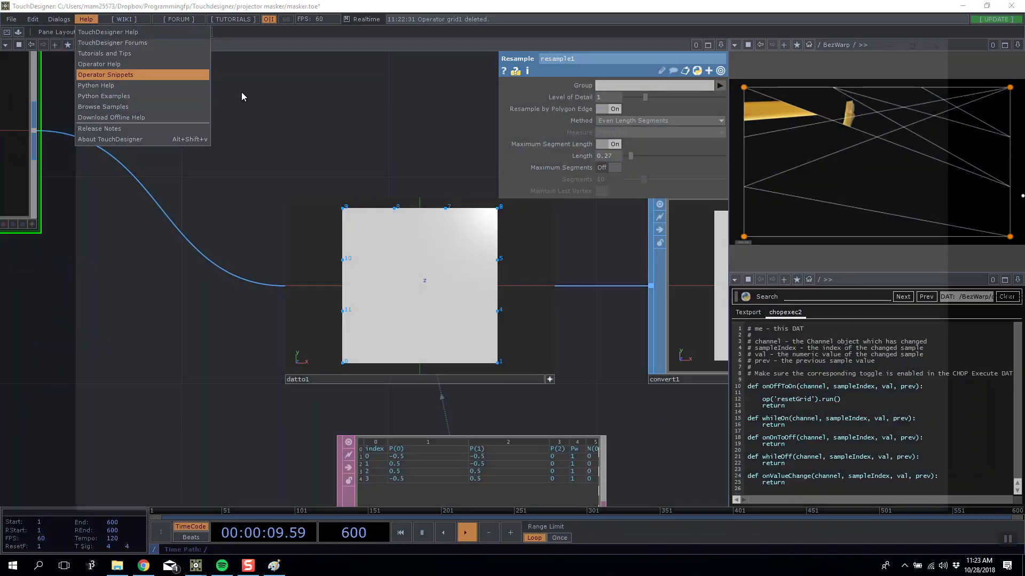
{"action": "left_click", "coordinate": [105, 75]}
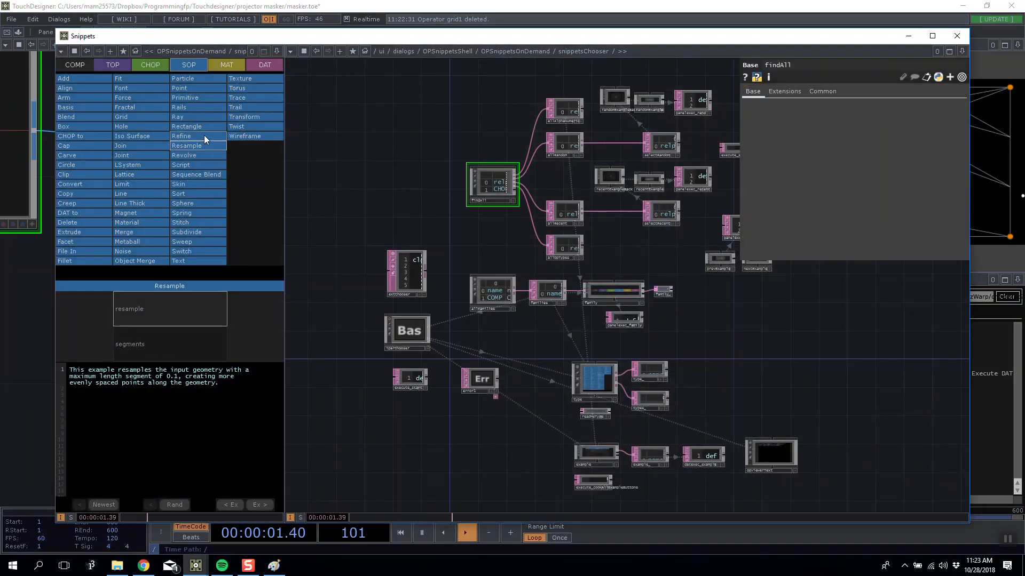
{"action": "left_click", "coordinate": [162, 332]}
{"action": "left_click", "coordinate": [165, 307]}
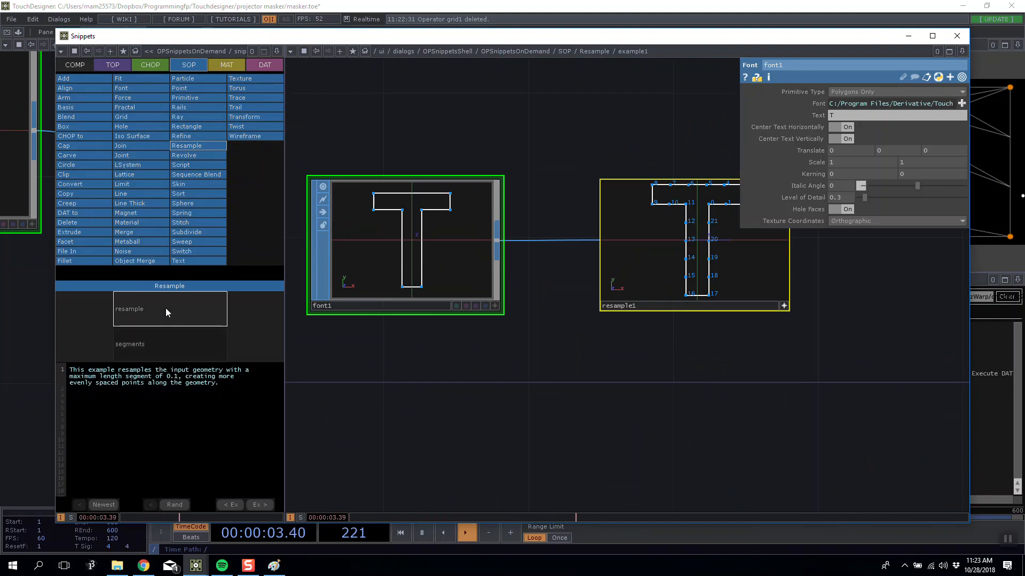
{"action": "left_click", "coordinate": [445, 381]}
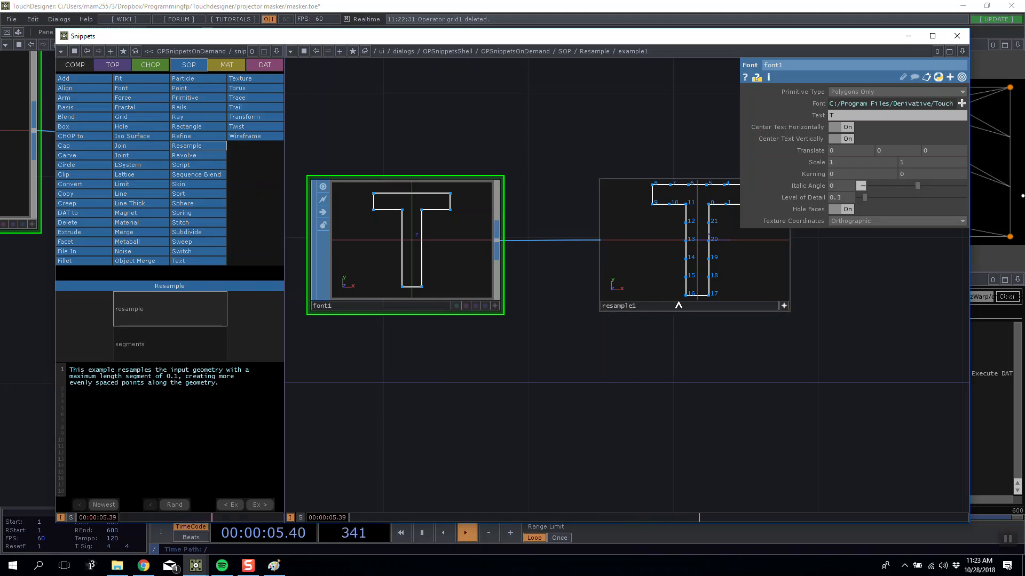
{"action": "left_click", "coordinate": [677, 304]}
{"action": "left_click_drag", "start_coordinate": [718, 348], "coordinate": [598, 313]}
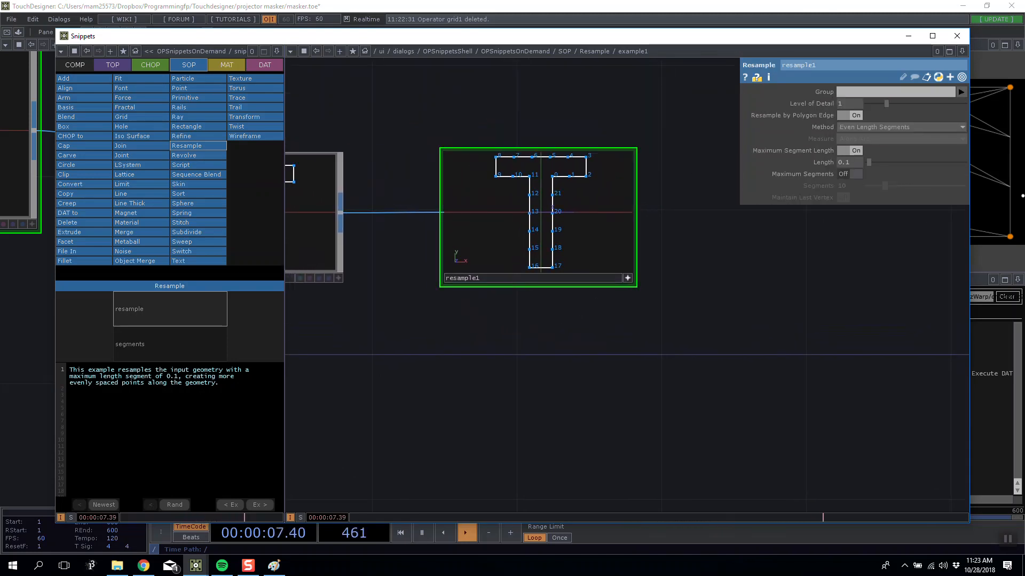
{"action": "left_click", "coordinate": [909, 37]}
Step: Insert a Null SOP on the wire between resample1 and datto1, placing it above datto1
{"action": "left_click_drag", "start_coordinate": [250, 190], "coordinate": [317, 230]}
{"action": "scroll", "coordinate": [321, 227], "scroll_direction": "down", "scroll_amount": 5}
{"action": "left_click_drag", "start_coordinate": [267, 185], "coordinate": [351, 213]}
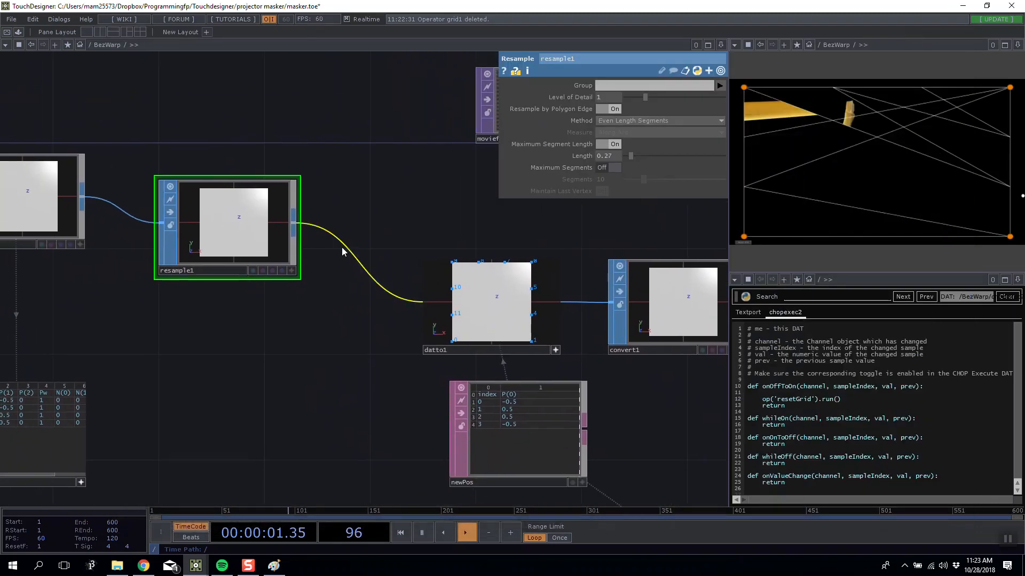
{"action": "right_click", "coordinate": [342, 247]}
{"action": "left_click", "coordinate": [363, 241]}
{"action": "type", "text": "nul"}
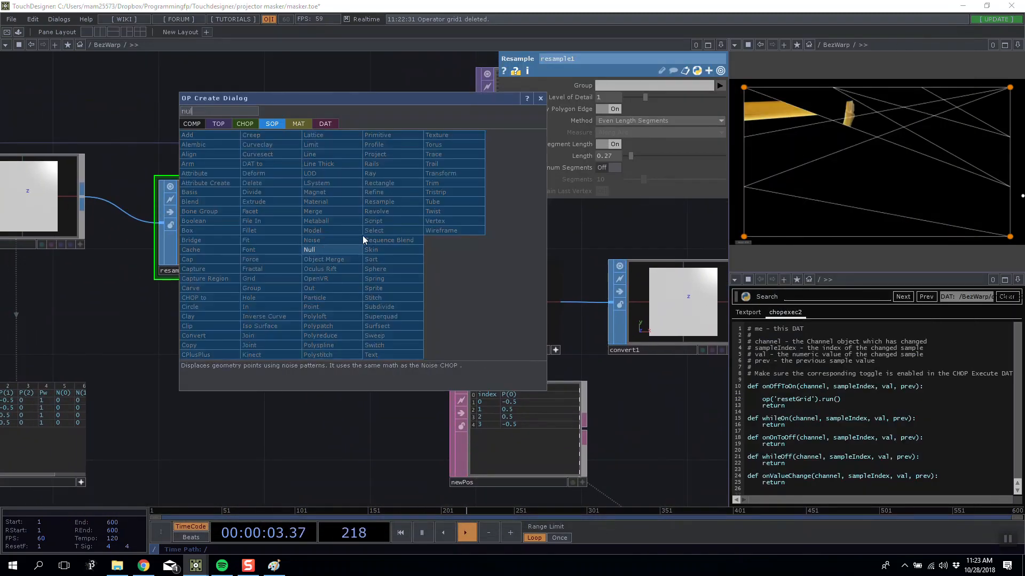
{"action": "left_click", "coordinate": [331, 250]}
{"action": "left_click", "coordinate": [405, 205]}
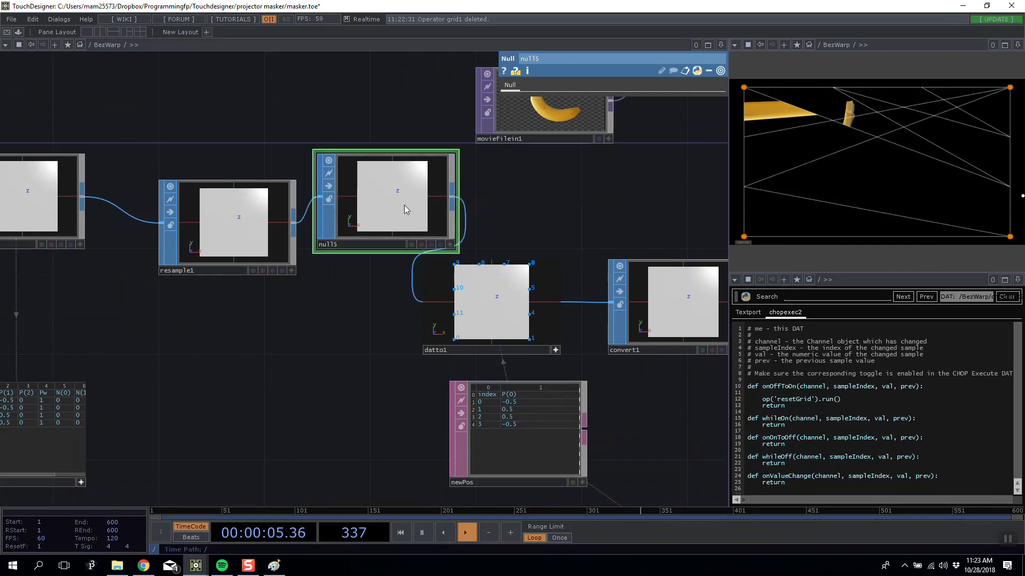
{"action": "right_click", "coordinate": [409, 149]}
{"action": "left_click", "coordinate": [308, 300]}
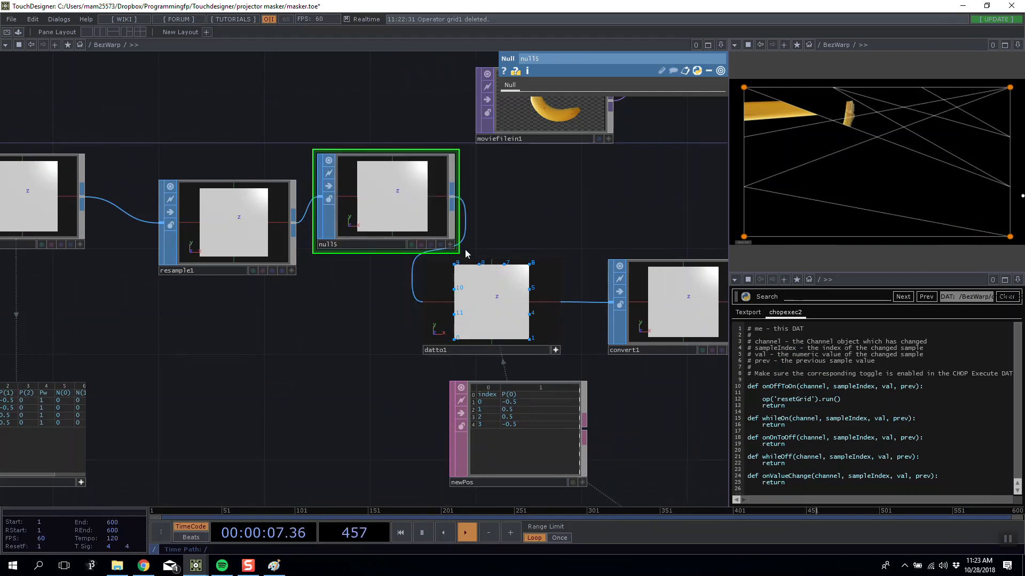
Step: Show the point markers in null5's viewer and check the node's operator info
{"action": "left_click", "coordinate": [449, 245]}
{"action": "right_click_drag", "start_coordinate": [390, 209], "coordinate": [393, 209]}
{"action": "right_click", "coordinate": [420, 208]}
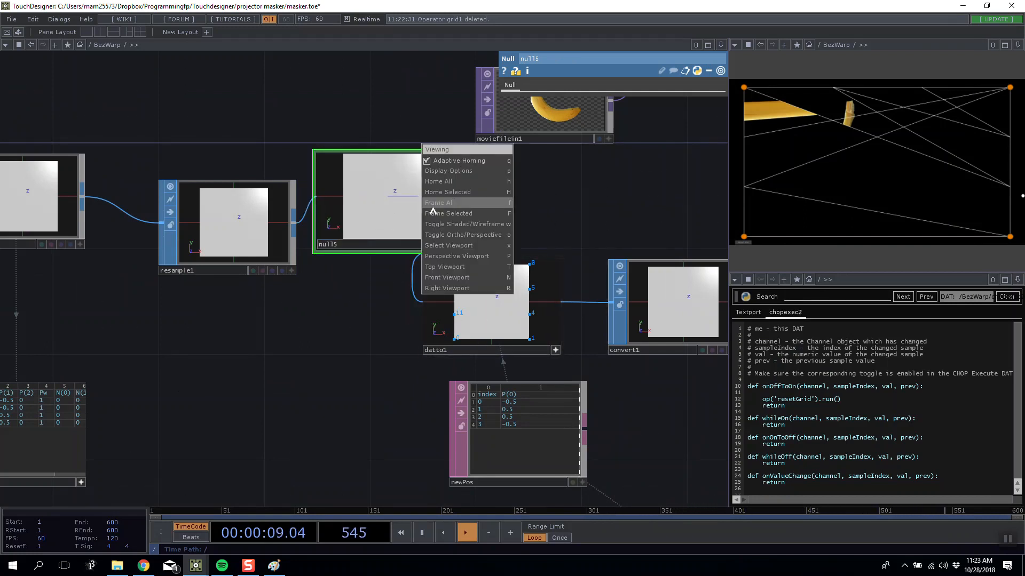
{"action": "left_click", "coordinate": [435, 171]}
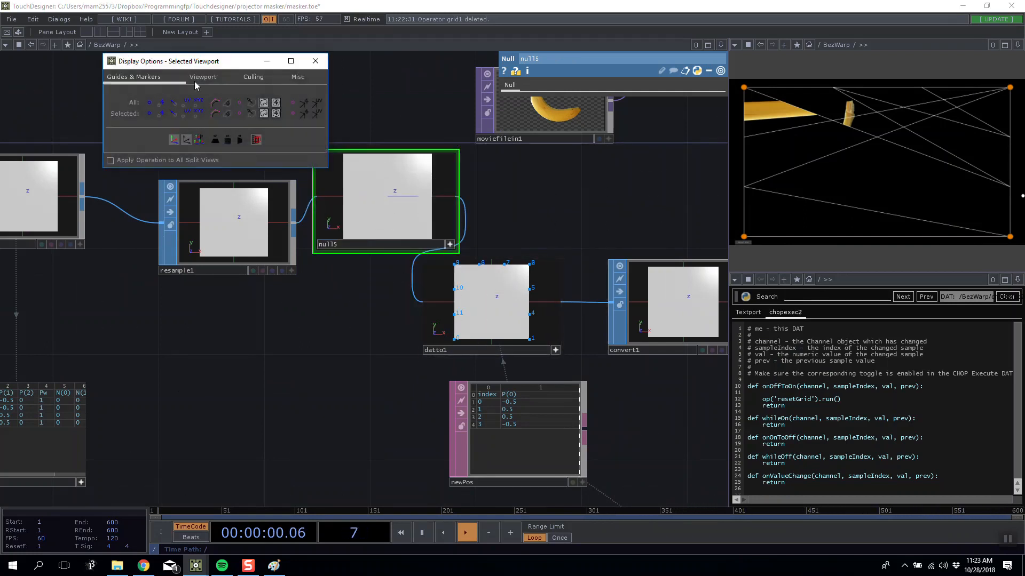
{"action": "left_click", "coordinate": [314, 62]}
{"action": "scroll", "coordinate": [403, 188], "scroll_direction": "up", "scroll_amount": 3}
{"action": "scroll", "coordinate": [402, 188], "scroll_direction": "down", "scroll_amount": 3}
{"action": "left_click", "coordinate": [450, 244]}
{"action": "middle_click", "coordinate": [430, 226]}
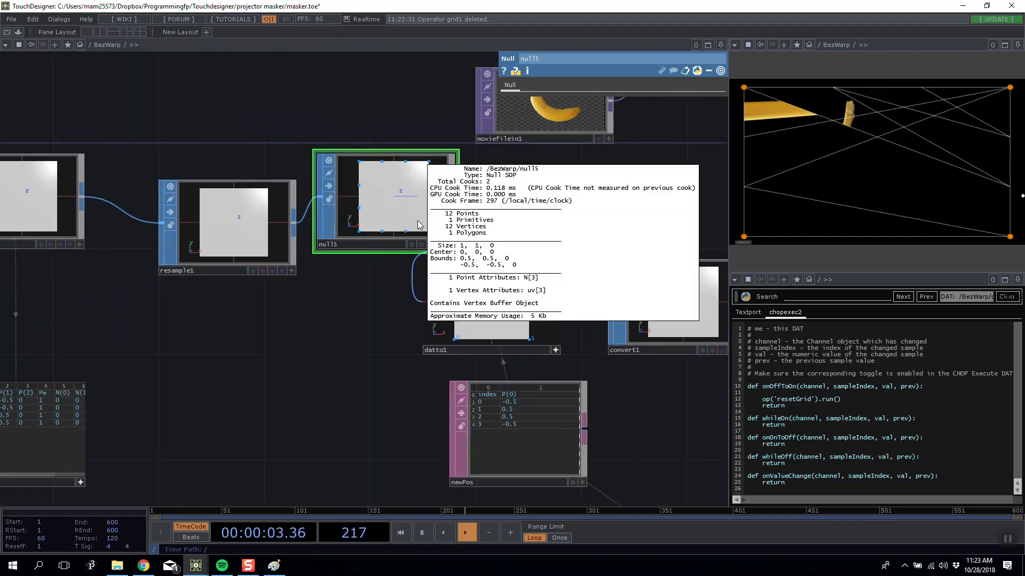
Step: Set resample1's segment length to 0.1
{"action": "left_click", "coordinate": [276, 239]}
{"action": "left_click", "coordinate": [604, 156]}
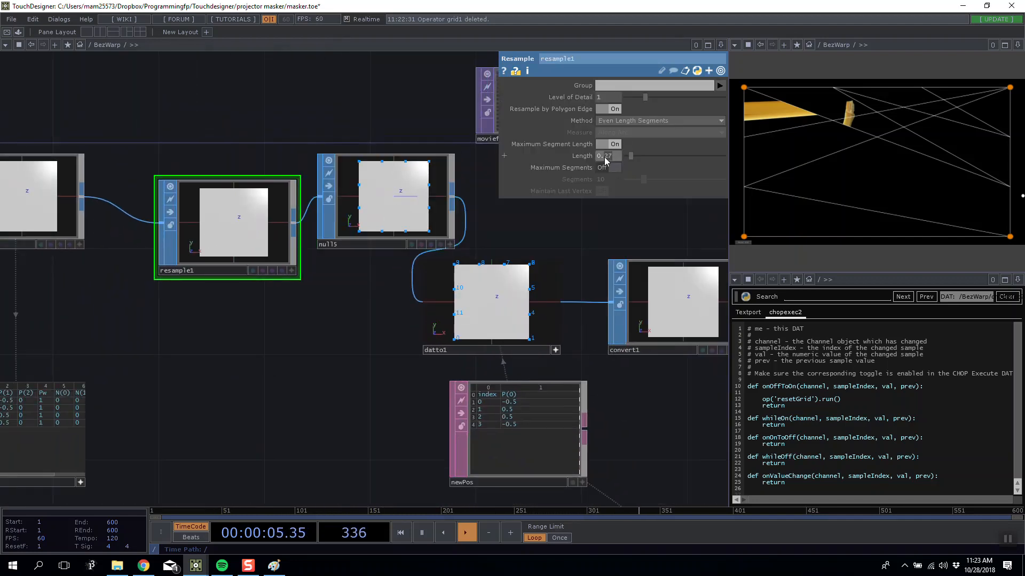
{"action": "type", "text": "0.1"}
{"action": "key", "text": "Return"}
{"action": "scroll", "coordinate": [400, 195], "scroll_direction": "up", "scroll_amount": 3}
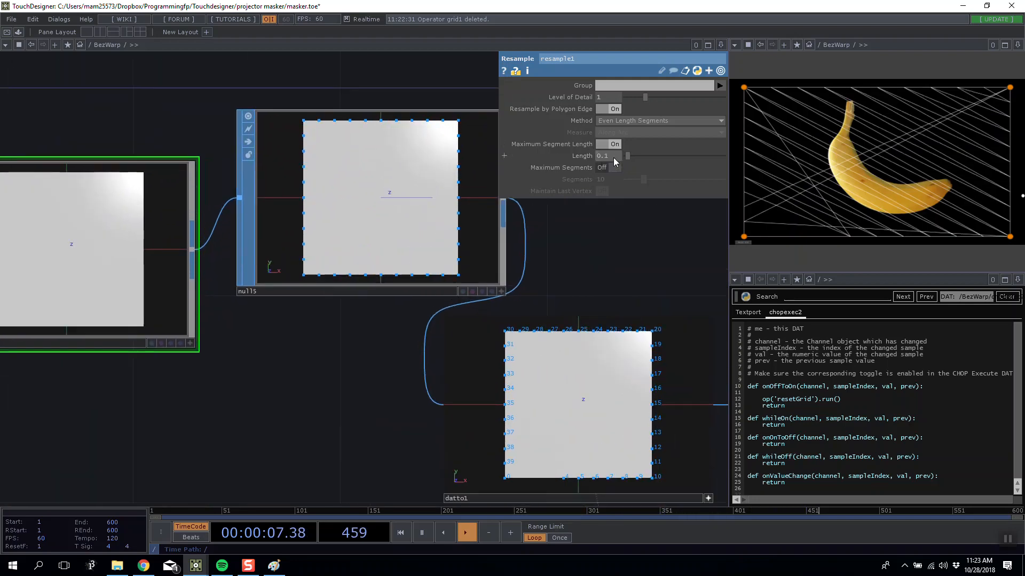
{"action": "double_click", "coordinate": [597, 265]}
{"action": "left_click", "coordinate": [331, 397]}
{"action": "left_click_drag", "start_coordinate": [330, 392], "coordinate": [265, 374]}
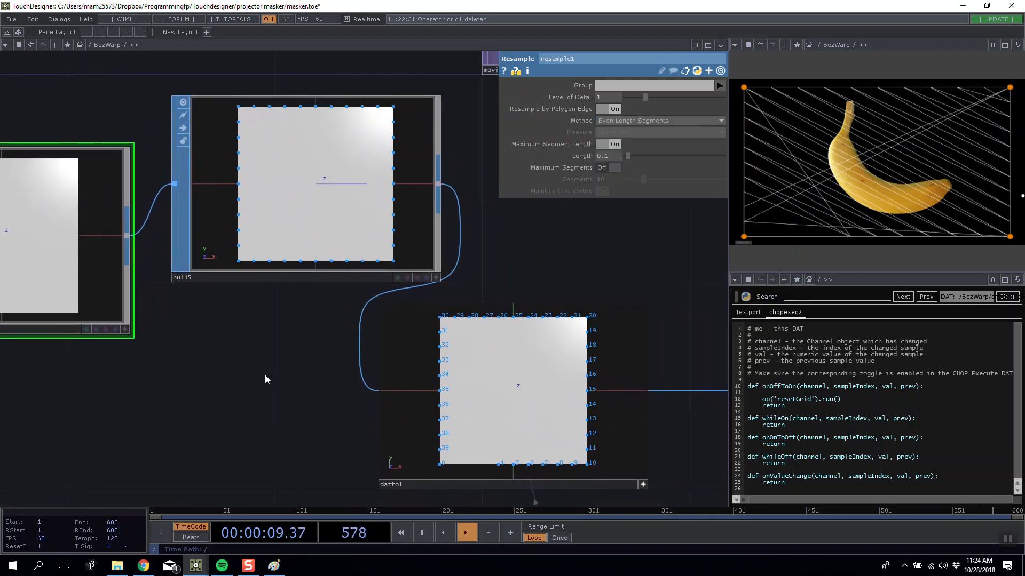
Step: Make resample1 the source of the origPos table and run the resetGrid script
{"action": "scroll", "coordinate": [393, 339], "scroll_direction": "down", "scroll_amount": 6}
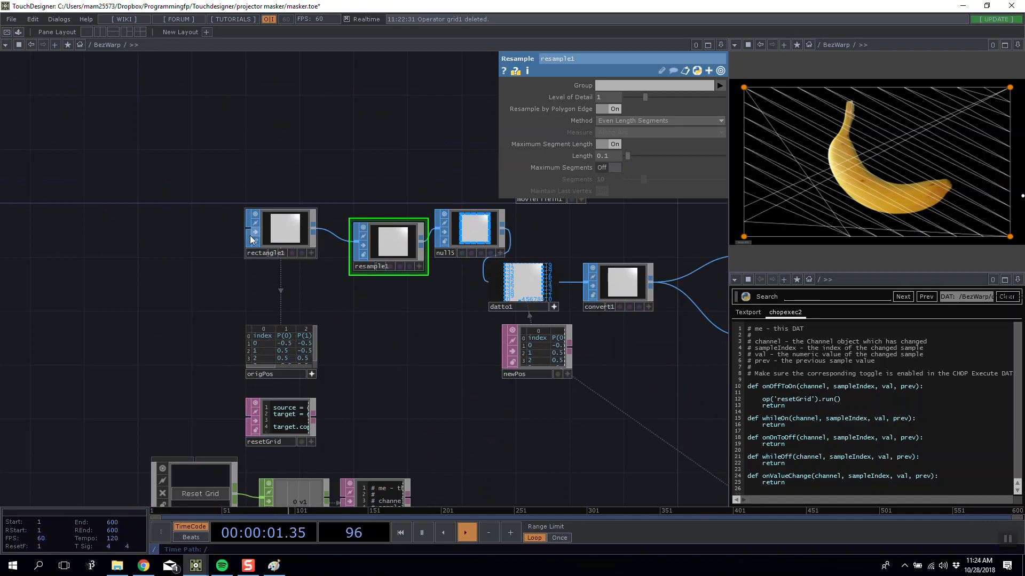
{"action": "left_click_drag", "start_coordinate": [390, 243], "coordinate": [300, 346]}
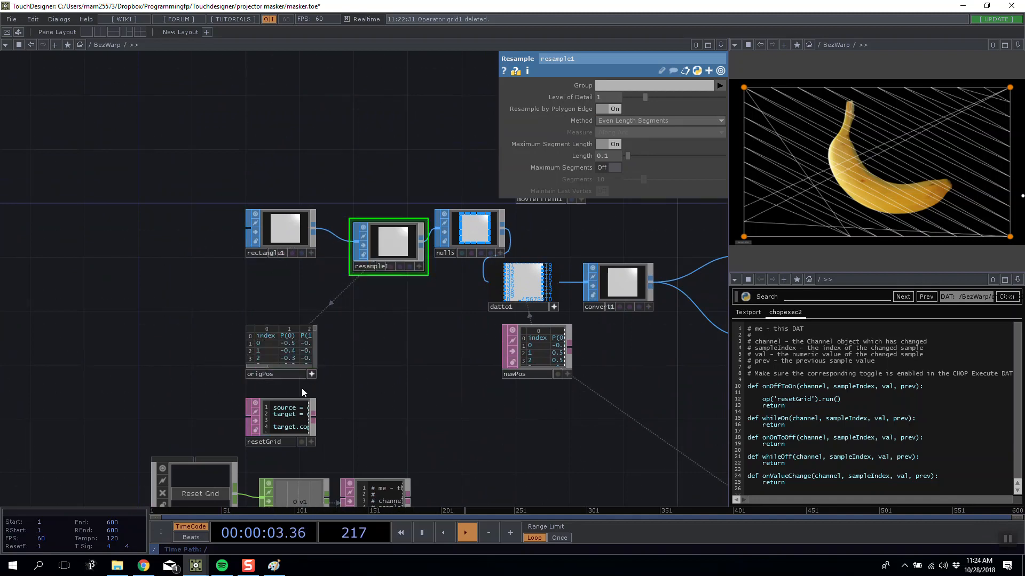
{"action": "right_click", "coordinate": [290, 421]}
{"action": "left_click", "coordinate": [322, 463]}
Step: Line up rectangle1, resample1 and null5 in one evenly spaced row
{"action": "left_click_drag", "start_coordinate": [467, 300], "coordinate": [354, 303]}
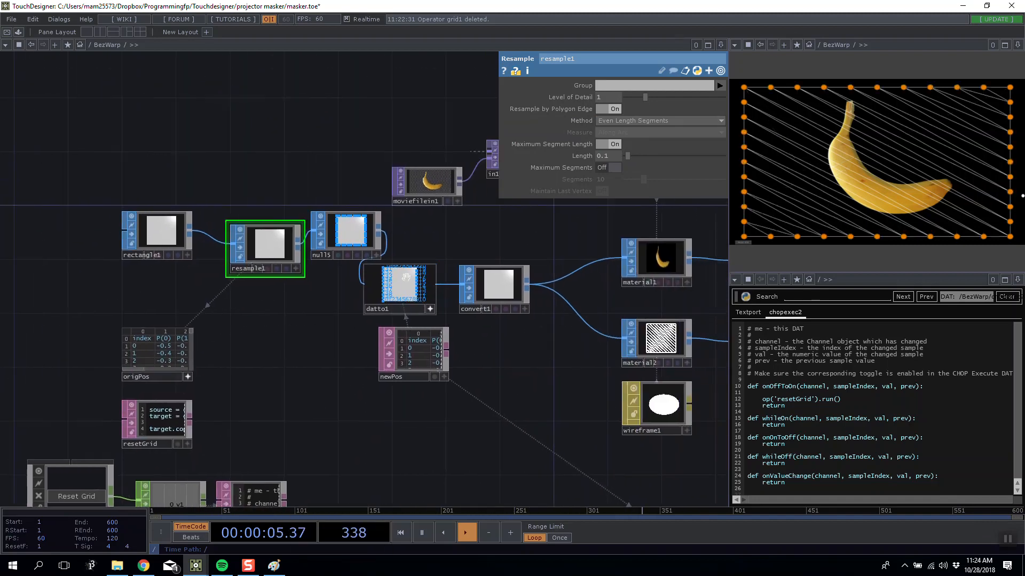
{"action": "scroll", "coordinate": [354, 302], "scroll_direction": "up", "scroll_amount": 5}
{"action": "scroll", "coordinate": [223, 404], "scroll_direction": "down", "scroll_amount": 5}
{"action": "scroll", "coordinate": [281, 264], "scroll_direction": "up", "scroll_amount": 8}
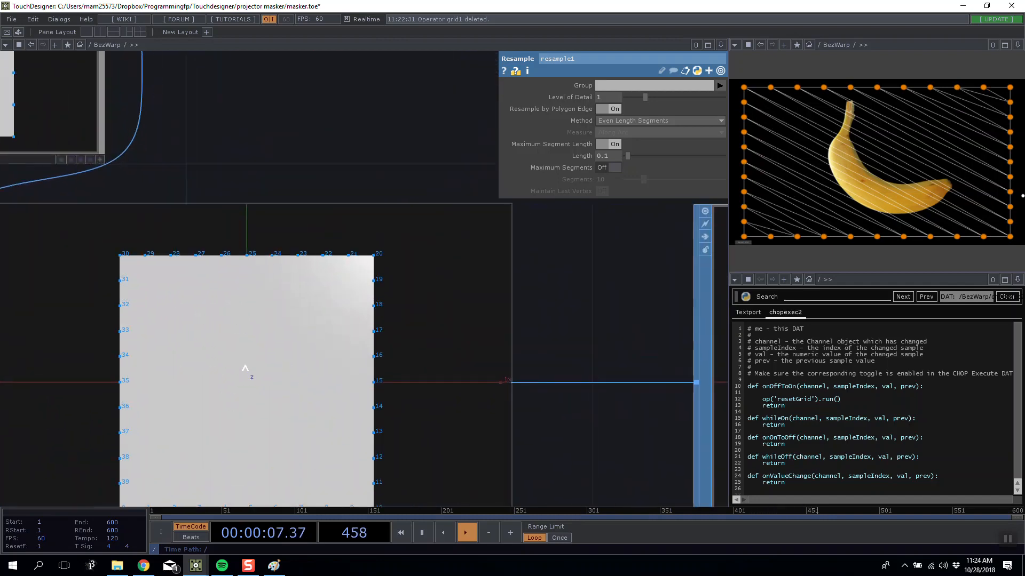
{"action": "scroll", "coordinate": [245, 367], "scroll_direction": "down", "scroll_amount": 4}
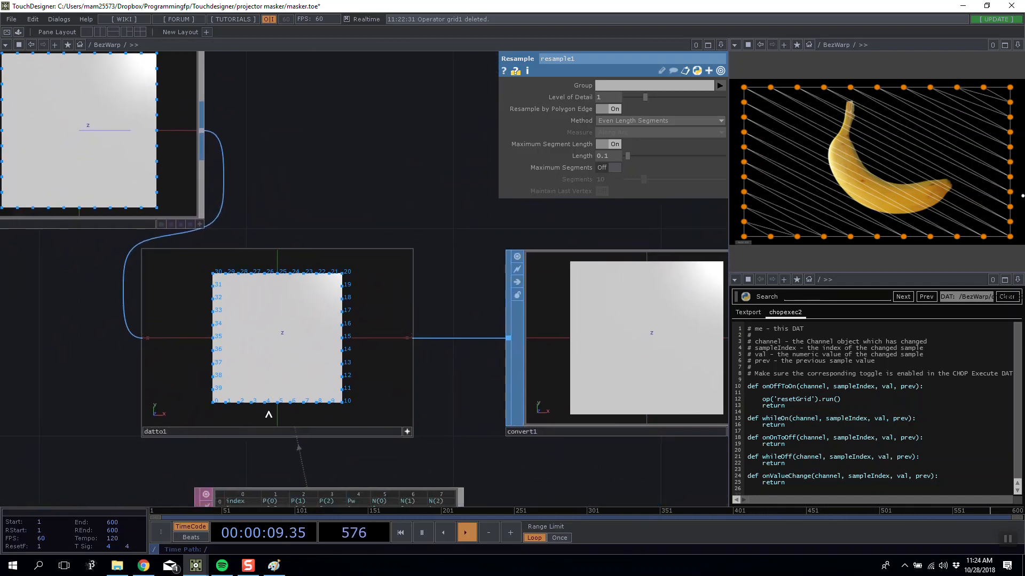
{"action": "scroll", "coordinate": [261, 411], "scroll_direction": "down", "scroll_amount": 4}
{"action": "left_click_drag", "start_coordinate": [50, 347], "coordinate": [295, 300]}
{"action": "left_click_drag", "start_coordinate": [232, 260], "coordinate": [181, 235]}
{"action": "left_click_drag", "start_coordinate": [378, 227], "coordinate": [298, 227]}
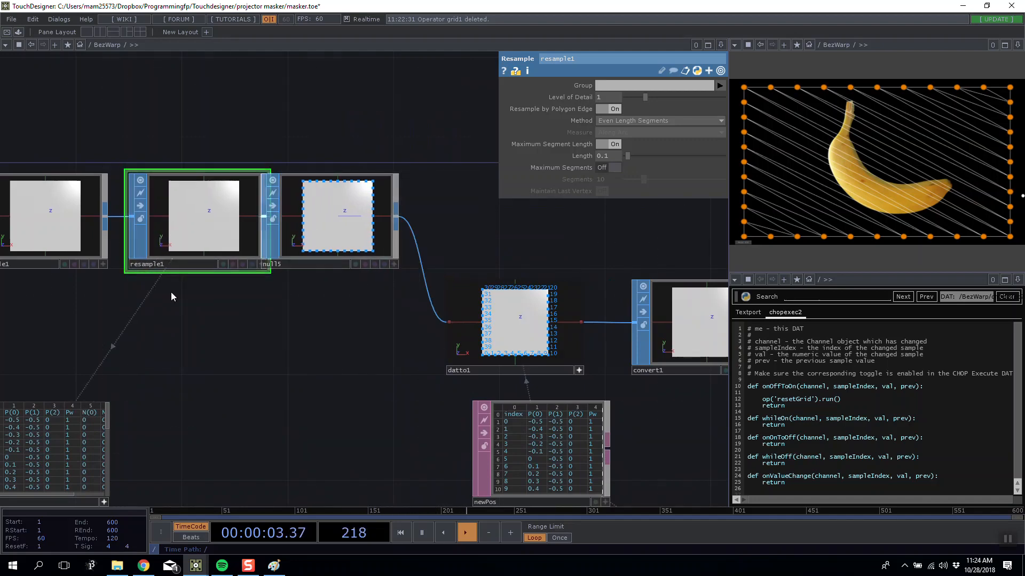
{"action": "left_click_drag", "start_coordinate": [247, 370], "coordinate": [366, 358]}
{"action": "left_click_drag", "start_coordinate": [191, 218], "coordinate": [112, 218]}
{"action": "left_click_drag", "start_coordinate": [316, 207], "coordinate": [238, 208]}
{"action": "left_click_drag", "start_coordinate": [418, 214], "coordinate": [366, 214]}
Step: Move datto1 up in line with null5 and bring convert1 up closer to it
{"action": "left_click_drag", "start_coordinate": [539, 368], "coordinate": [302, 347]}
{"action": "left_click_drag", "start_coordinate": [380, 328], "coordinate": [327, 222]}
{"action": "left_click", "coordinate": [463, 284]}
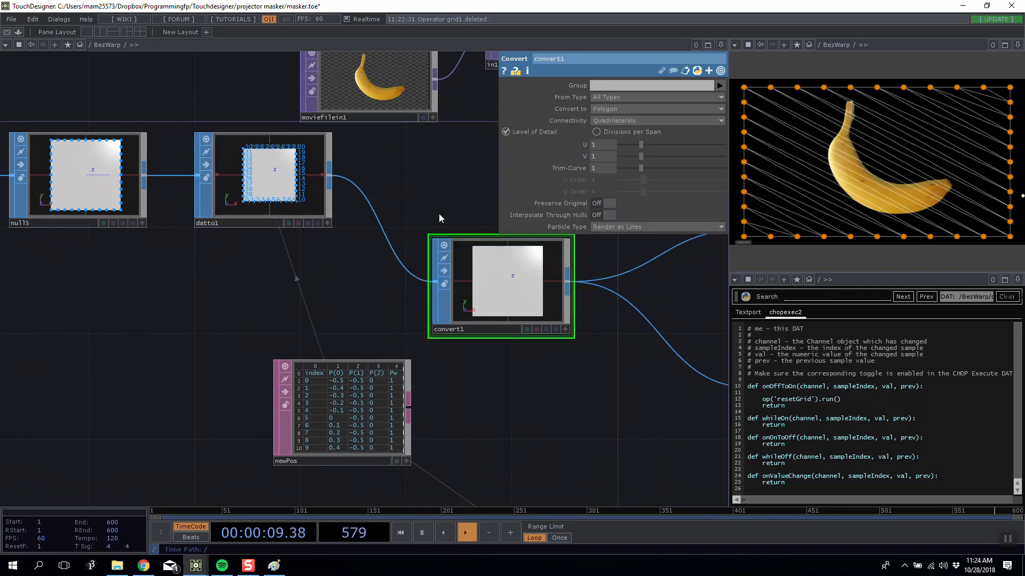
{"action": "left_click_drag", "start_coordinate": [590, 289], "coordinate": [340, 296]}
{"action": "left_click_drag", "start_coordinate": [275, 274], "coordinate": [248, 221]}
{"action": "left_click_drag", "start_coordinate": [293, 177], "coordinate": [410, 269]}
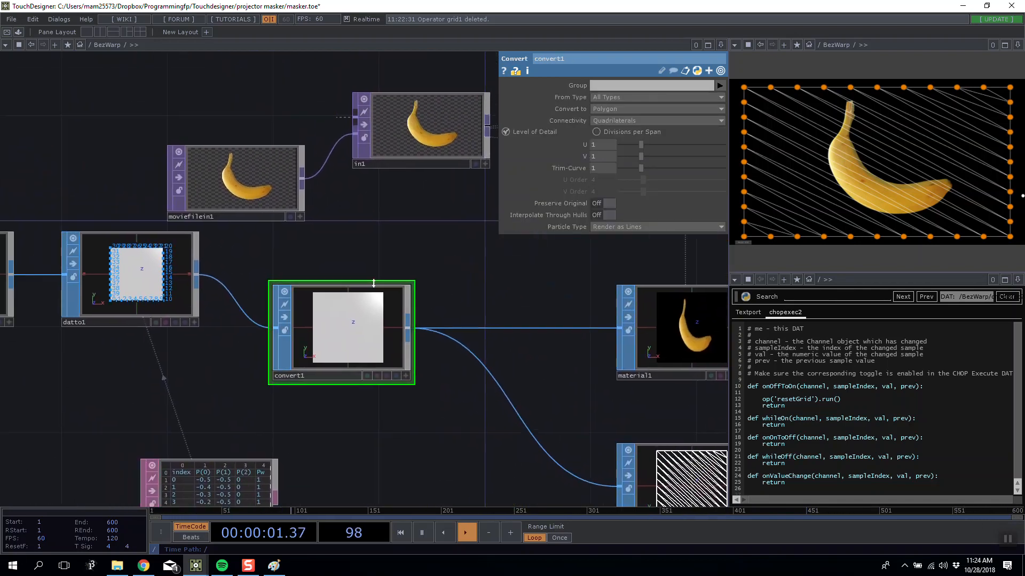
Step: Make room before convert1 and insert a Wireframe SOP on the wire between datto1 and convert1
{"action": "left_click_drag", "start_coordinate": [292, 383], "coordinate": [372, 382]}
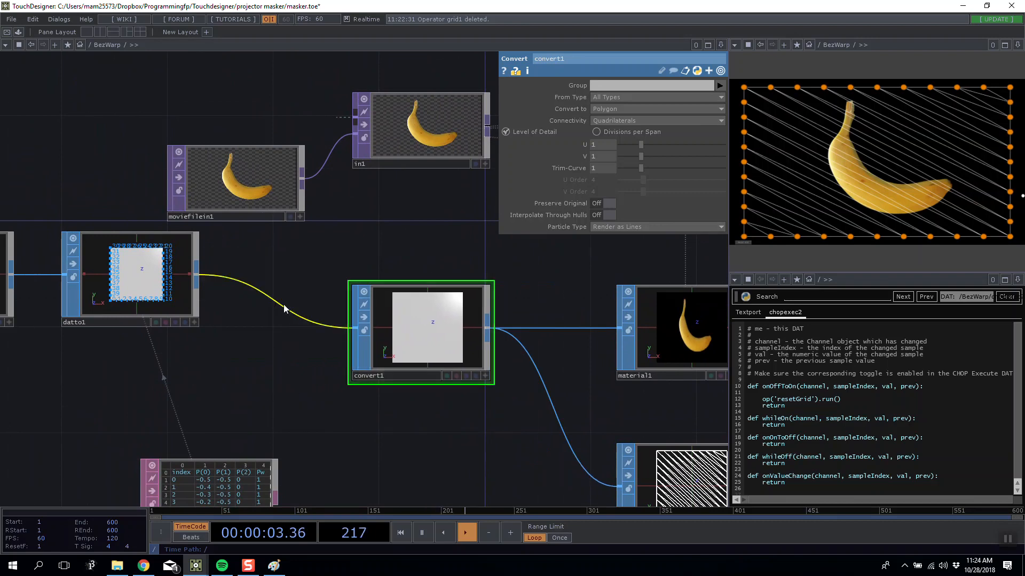
{"action": "right_click", "coordinate": [302, 304]}
{"action": "left_click", "coordinate": [302, 294]}
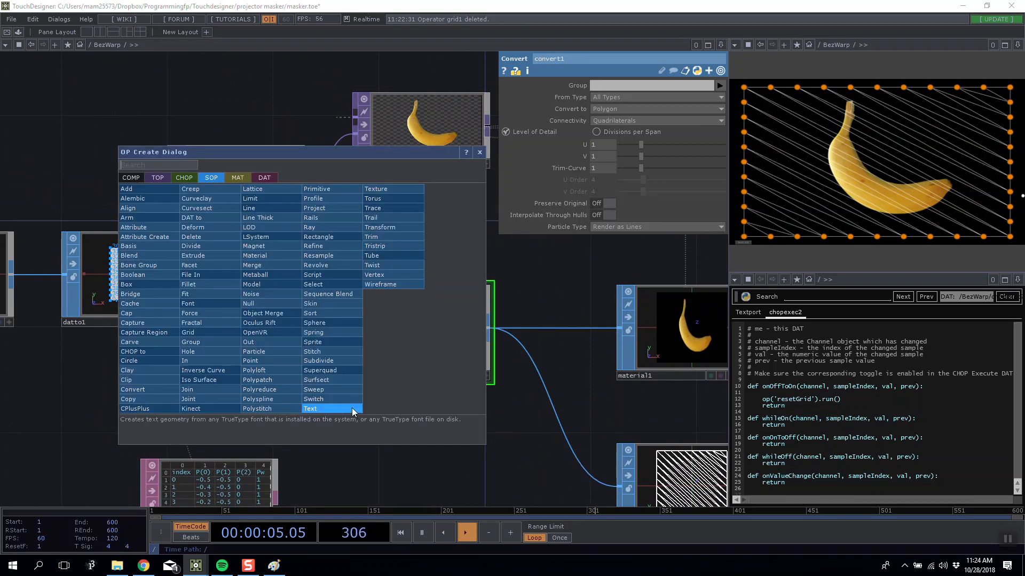
{"action": "left_click", "coordinate": [390, 282]}
{"action": "left_click_drag", "start_coordinate": [428, 318], "coordinate": [454, 319]}
{"action": "left_click_drag", "start_coordinate": [320, 362], "coordinate": [293, 335]}
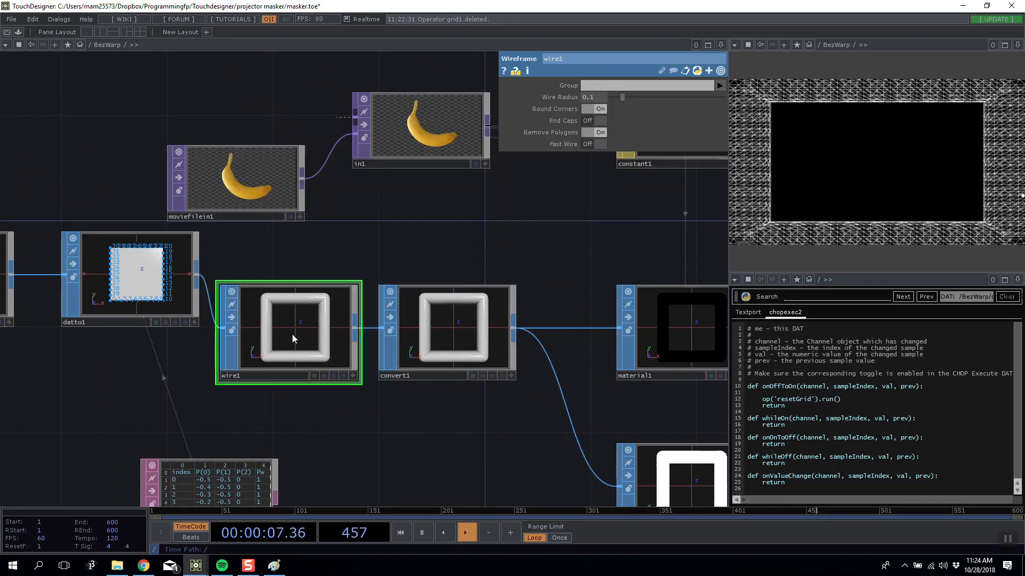
Step: Turn off wire1's Round Corners, try its Remove Polygons and End Caps toggles, and set the Wire Radius to 0
{"action": "left_click", "coordinate": [603, 108]}
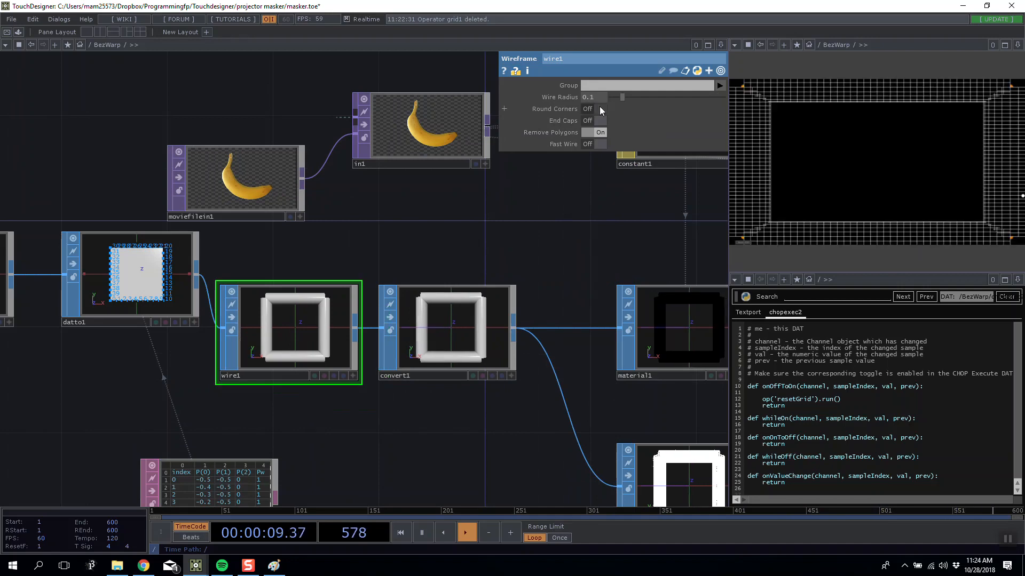
{"action": "left_click", "coordinate": [603, 107]}
{"action": "left_click", "coordinate": [596, 133]}
{"action": "left_click", "coordinate": [595, 133]}
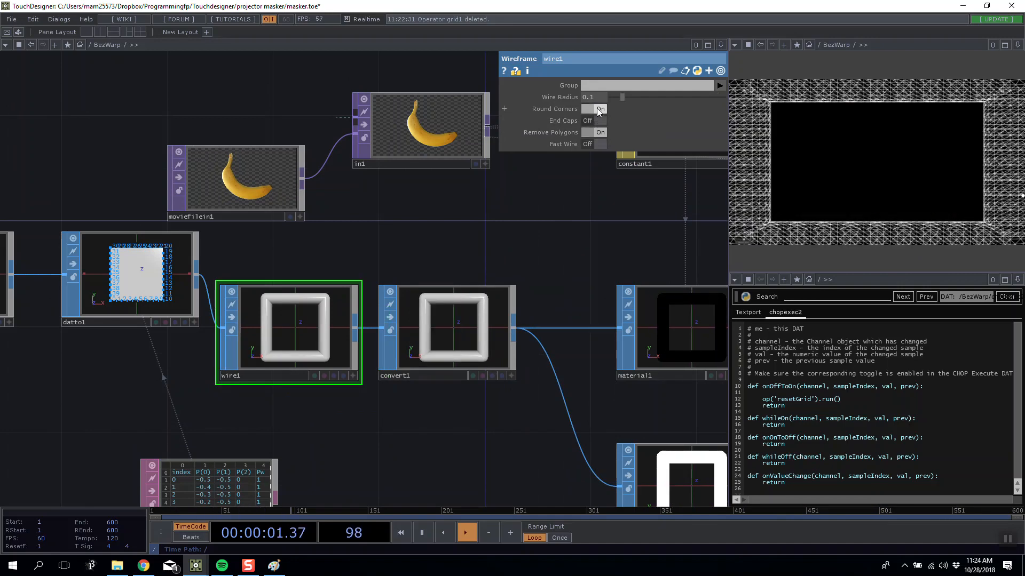
{"action": "left_click", "coordinate": [600, 109]}
{"action": "left_click", "coordinate": [598, 121]}
{"action": "left_click", "coordinate": [597, 121]}
{"action": "left_click_drag", "start_coordinate": [622, 96], "coordinate": [605, 103]}
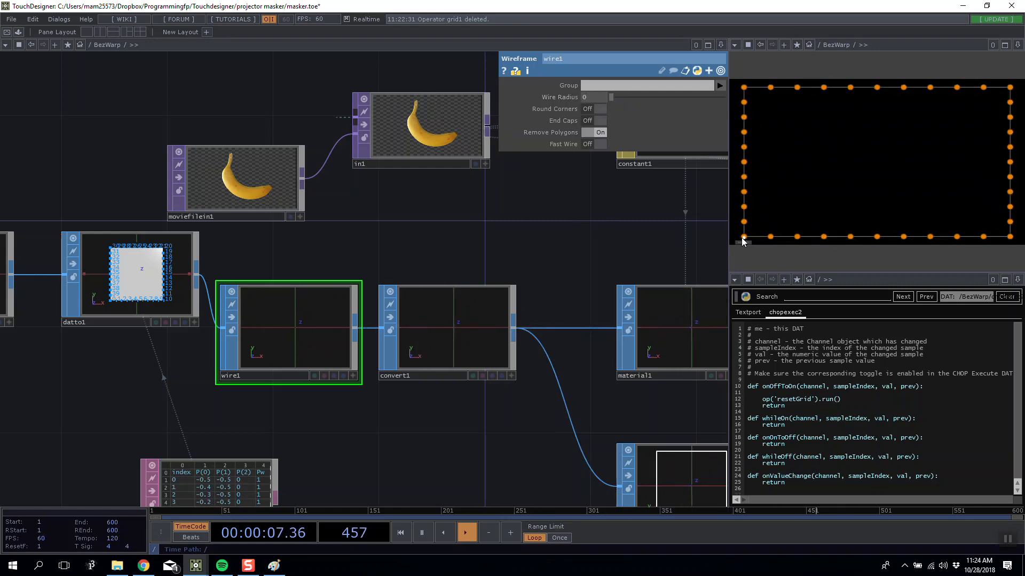
Step: Try moving the lower-left corner point of the warp outline inward in the output preview, and reset the grid
{"action": "left_click_drag", "start_coordinate": [742, 239], "coordinate": [779, 217]}
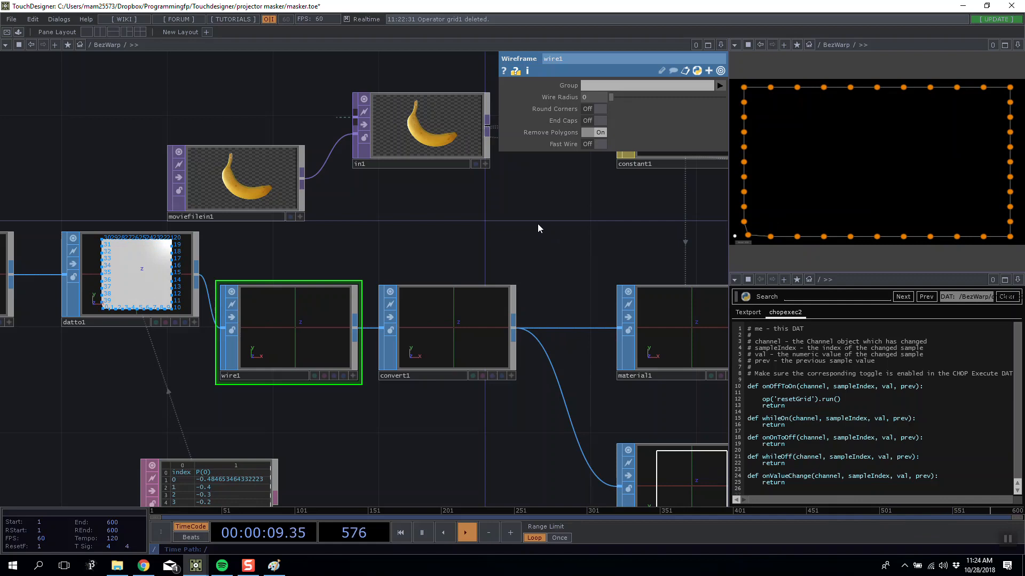
{"action": "left_click", "coordinate": [747, 241]}
Step: Examine how datto1, wire1 and convert1 connect, and review convert1's settings
{"action": "left_click_drag", "start_coordinate": [493, 258], "coordinate": [392, 283]}
{"action": "left_click_drag", "start_coordinate": [355, 247], "coordinate": [392, 242]}
{"action": "scroll", "coordinate": [318, 242], "scroll_direction": "down", "scroll_amount": 5}
{"action": "scroll", "coordinate": [315, 239], "scroll_direction": "up", "scroll_amount": 3}
{"action": "left_click", "coordinate": [324, 280]}
{"action": "left_click_drag", "start_coordinate": [312, 289], "coordinate": [356, 283]}
{"action": "left_click", "coordinate": [318, 298]}
{"action": "left_click", "coordinate": [318, 297]}
{"action": "scroll", "coordinate": [349, 256], "scroll_direction": "up", "scroll_amount": 3}
{"action": "scroll", "coordinate": [349, 251], "scroll_direction": "up", "scroll_amount": 2}
{"action": "left_click_drag", "start_coordinate": [356, 246], "coordinate": [424, 291]}
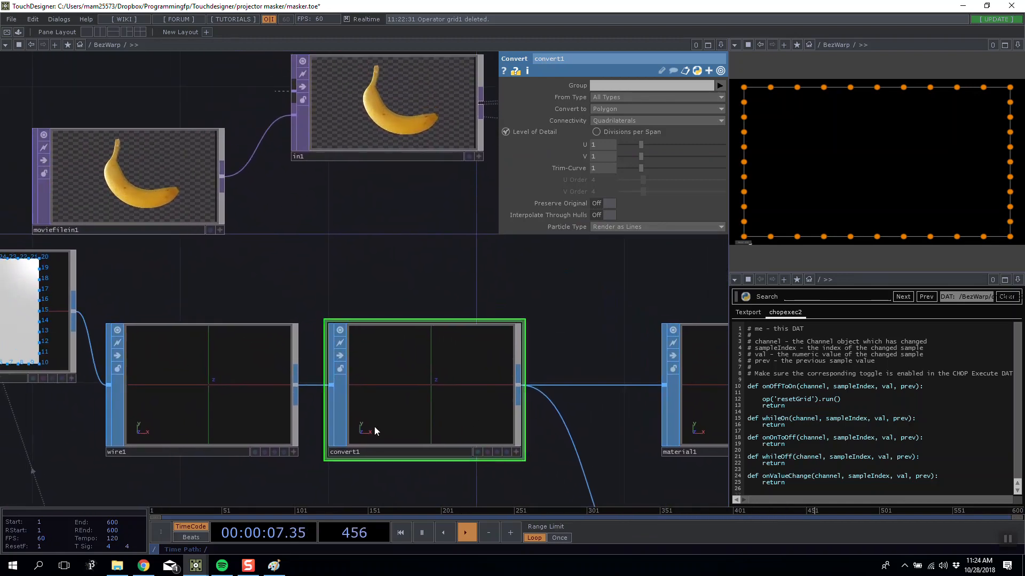
Step: Try a Wire Radius of 0.1 on wire1, and delete wire1 from between datto1 and convert1
{"action": "left_click", "coordinate": [267, 408]}
{"action": "middle_click_drag", "start_coordinate": [596, 107], "coordinate": [618, 107]}
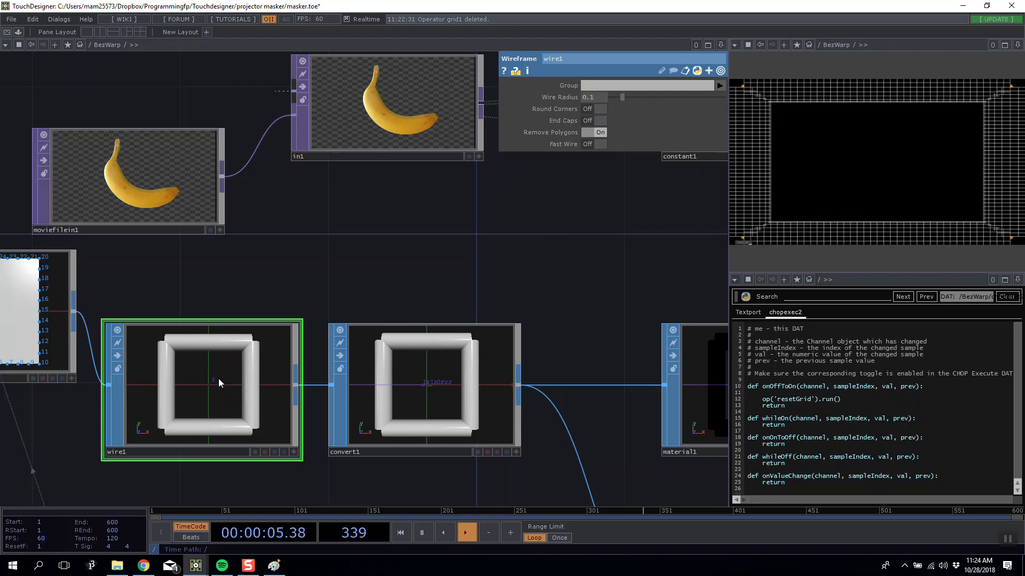
{"action": "key", "text": "Delete"}
Step: Test moving control points on the warp outline's upper edge and lower-left corner, resetting the grid after each try
{"action": "key", "text": "h"}
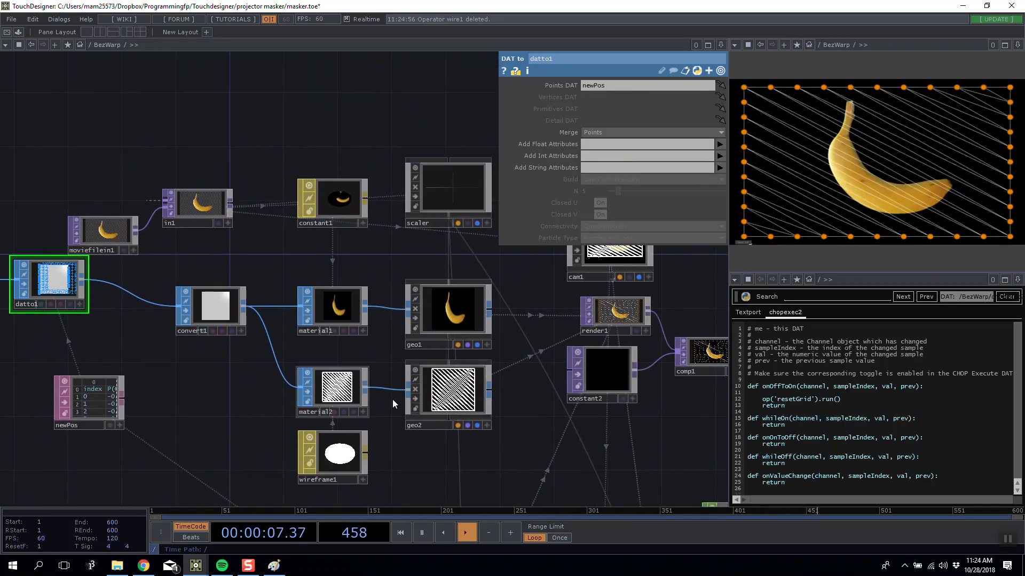
{"action": "scroll", "coordinate": [350, 360], "scroll_direction": "up", "scroll_amount": 3}
{"action": "scroll", "coordinate": [185, 234], "scroll_direction": "up", "scroll_amount": 2}
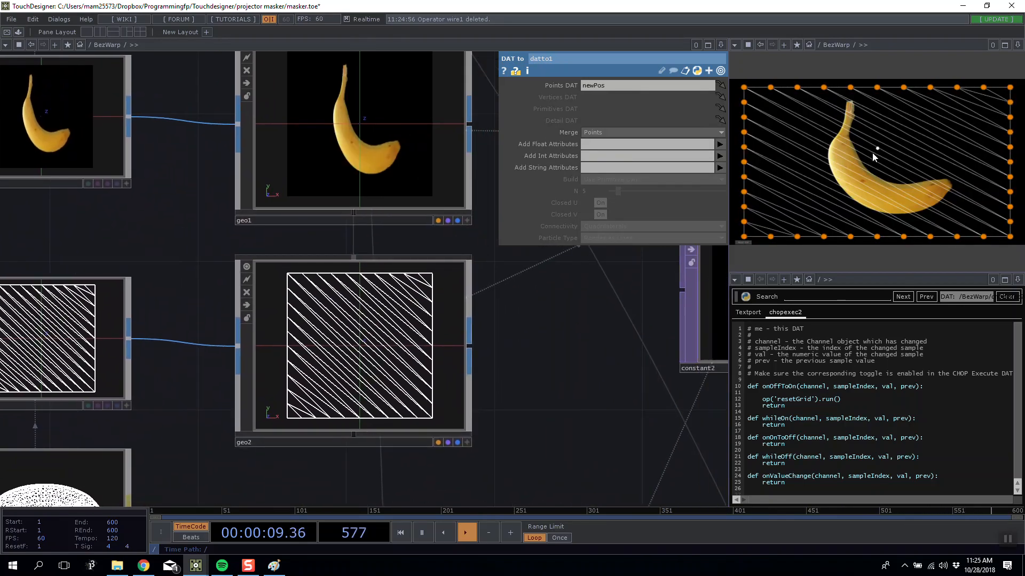
{"action": "left_click_drag", "start_coordinate": [797, 90], "coordinate": [783, 106]}
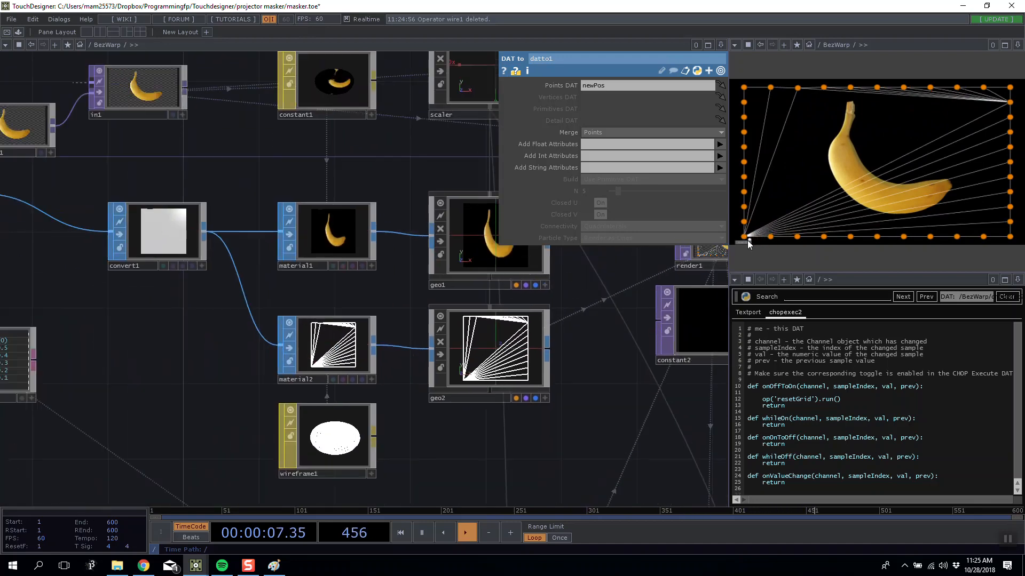
{"action": "left_click", "coordinate": [748, 243]}
{"action": "mouse_move", "coordinate": [747, 237]}
{"action": "left_mouse_down"}
{"action": "mouse_move", "coordinate": [798, 188]}
{"action": "mouse_move", "coordinate": [747, 237]}
{"action": "left_mouse_up"}
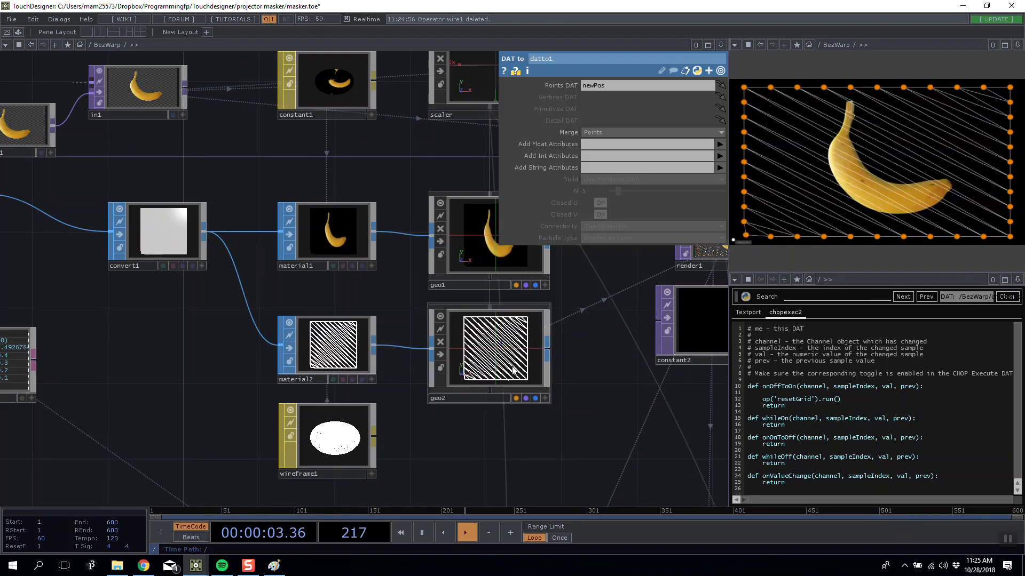
{"action": "left_click_drag", "start_coordinate": [596, 324], "coordinate": [569, 341]}
{"action": "left_click", "coordinate": [746, 242]}
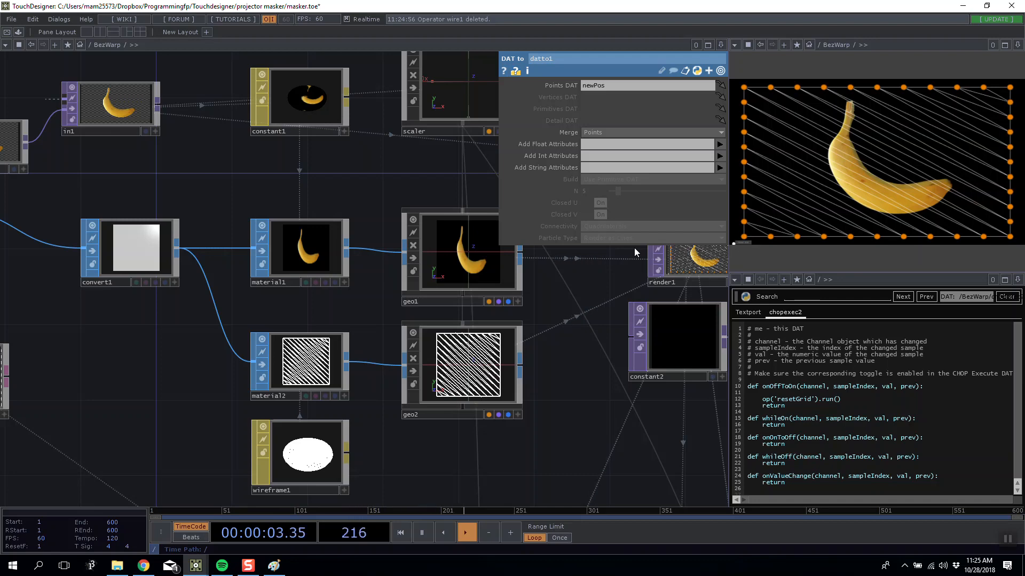
Step: Toggle resample1's Resample by Polygon Edge off and on twice to compare the point distribution in null5
{"action": "left_click_drag", "start_coordinate": [201, 341], "coordinate": [534, 356]}
{"action": "left_click_drag", "start_coordinate": [342, 331], "coordinate": [560, 350]}
{"action": "scroll", "coordinate": [364, 335], "scroll_direction": "up", "scroll_amount": 6}
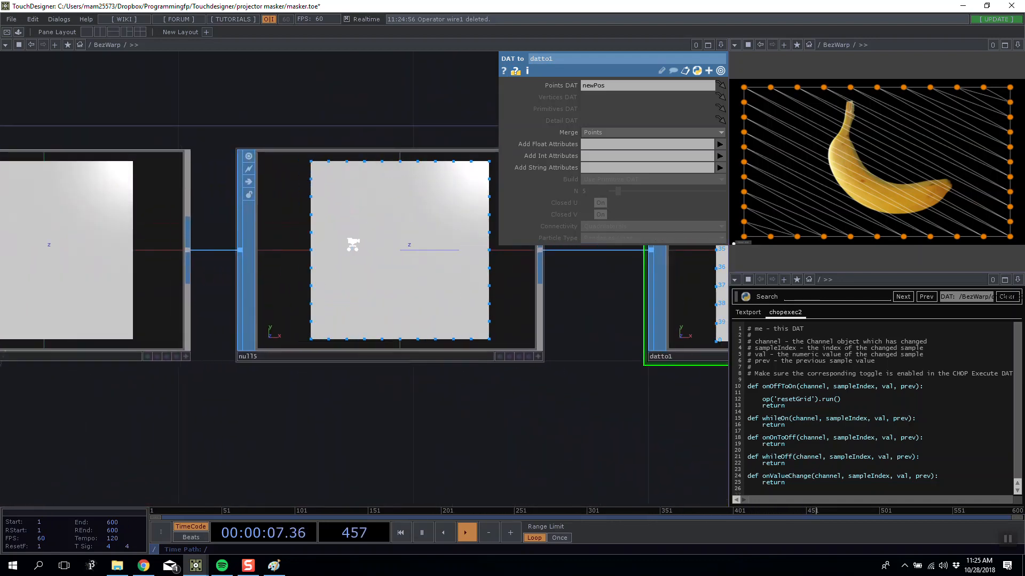
{"action": "scroll", "coordinate": [366, 263], "scroll_direction": "down", "scroll_amount": 3}
{"action": "left_click", "coordinate": [367, 261]}
{"action": "left_click", "coordinate": [193, 339]}
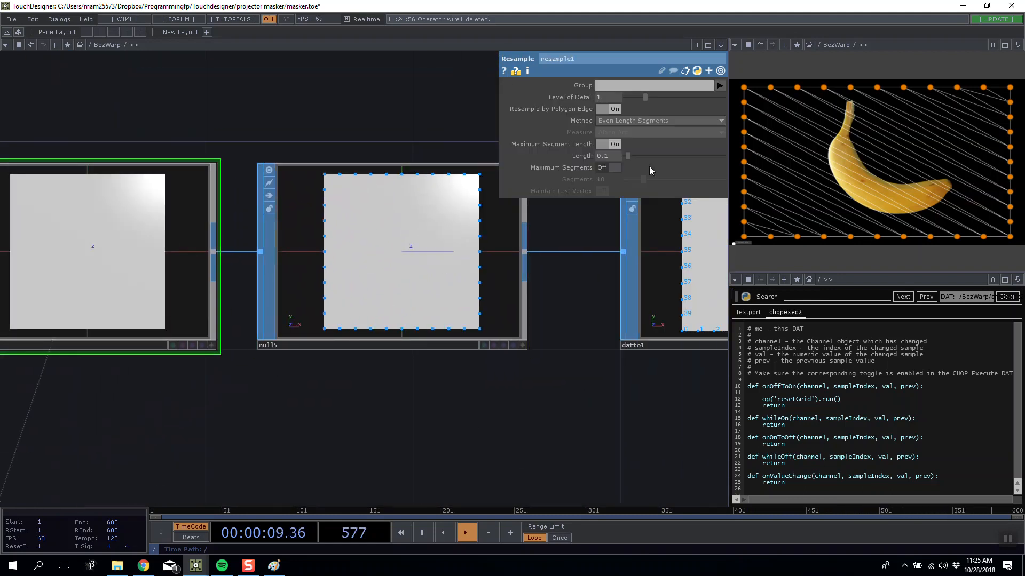
{"action": "left_click", "coordinate": [606, 112]}
{"action": "left_click", "coordinate": [606, 112]}
{"action": "left_click", "coordinate": [606, 112]}
{"action": "left_click", "coordinate": [606, 112]}
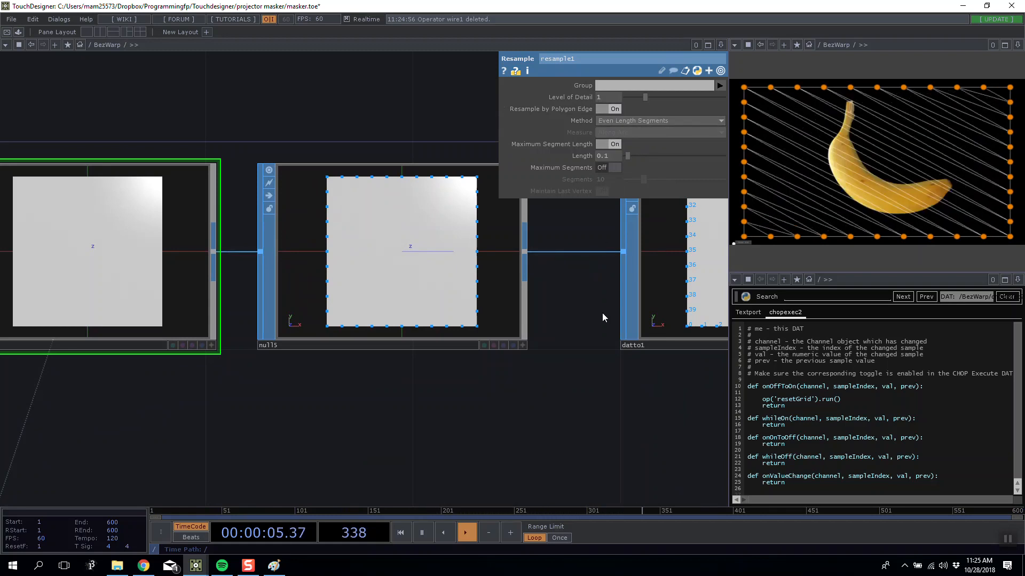
Step: Try switching rectangle1's Texture Coordinates to Off, and set it back to Face
{"action": "left_click_drag", "start_coordinate": [601, 238], "coordinate": [481, 247]}
{"action": "scroll", "coordinate": [482, 247], "scroll_direction": "down", "scroll_amount": 3}
{"action": "left_click_drag", "start_coordinate": [393, 142], "coordinate": [202, 147]}
{"action": "scroll", "coordinate": [341, 235], "scroll_direction": "down", "scroll_amount": 3}
{"action": "left_click_drag", "start_coordinate": [536, 328], "coordinate": [318, 317]}
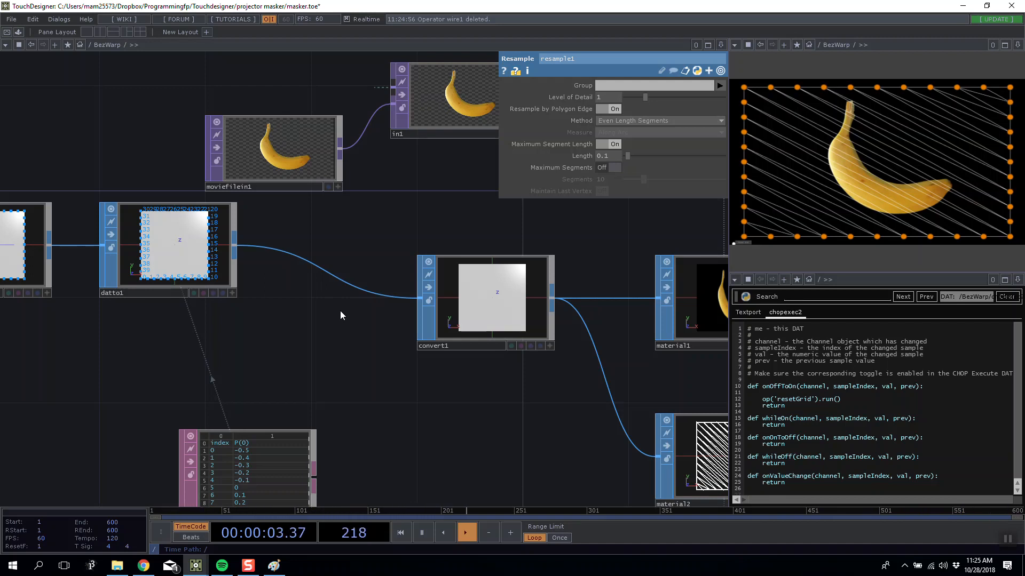
{"action": "left_click_drag", "start_coordinate": [382, 324], "coordinate": [547, 345]}
{"action": "left_click_drag", "start_coordinate": [60, 342], "coordinate": [471, 334]}
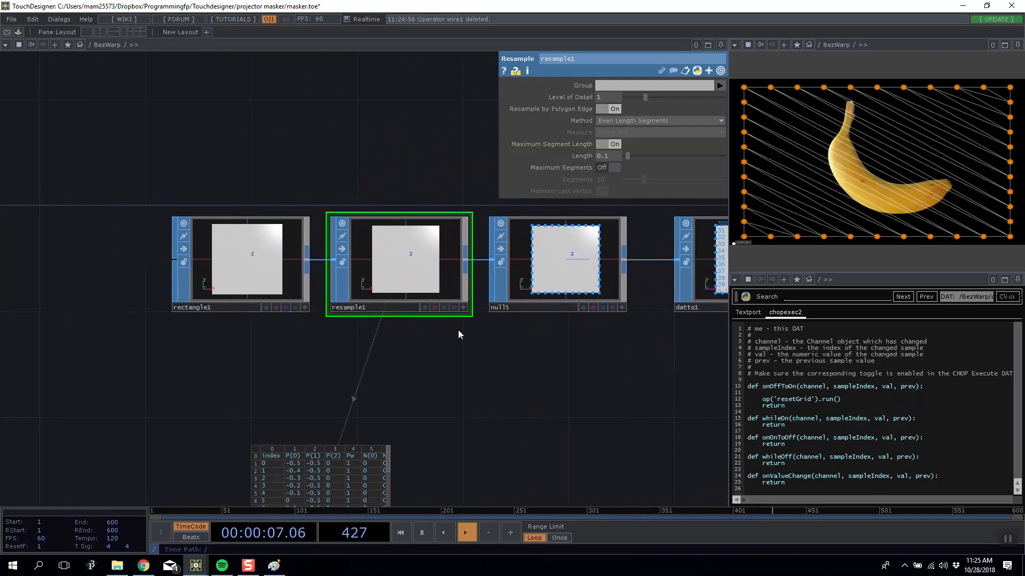
{"action": "left_click", "coordinate": [236, 275]}
{"action": "left_click", "coordinate": [591, 169]}
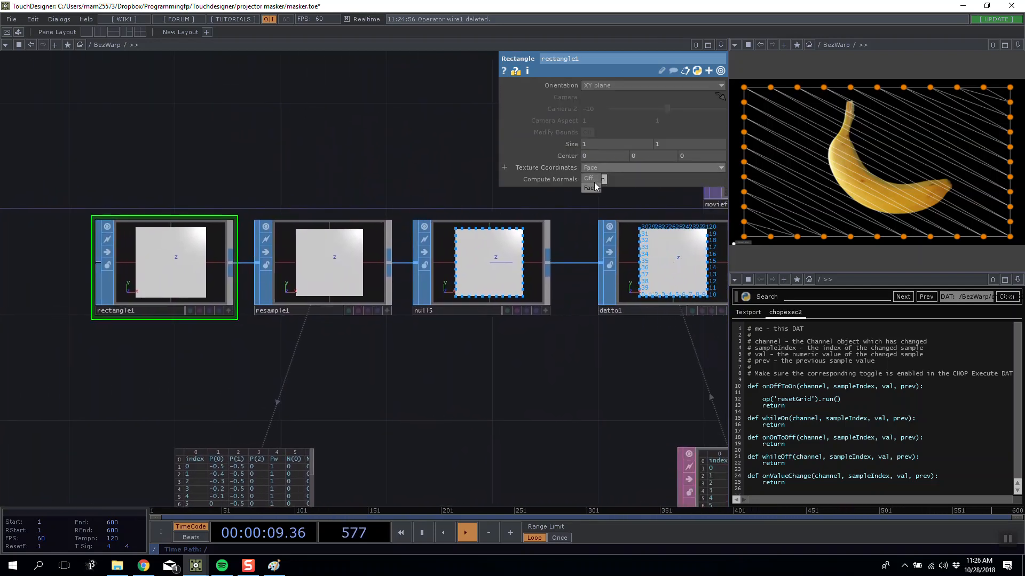
{"action": "left_click", "coordinate": [594, 183]}
{"action": "left_click", "coordinate": [597, 168]}
{"action": "left_click", "coordinate": [597, 188]}
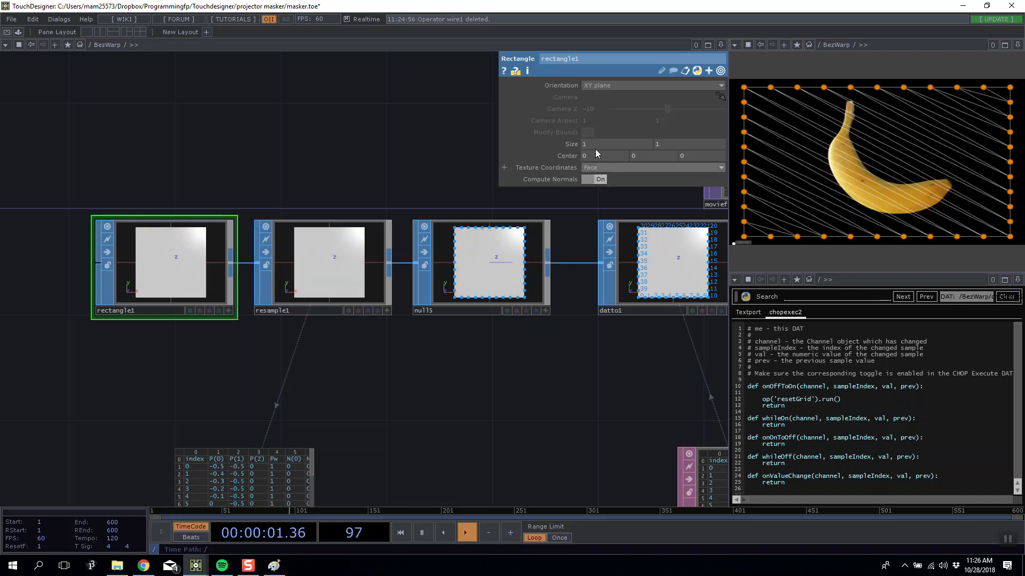
Step: Try rectangle1's Orientation as YZ plane and Fill Camera View, and set it back to XY plane
{"action": "left_click", "coordinate": [598, 86]}
{"action": "left_click", "coordinate": [600, 105]}
{"action": "left_click", "coordinate": [600, 86]}
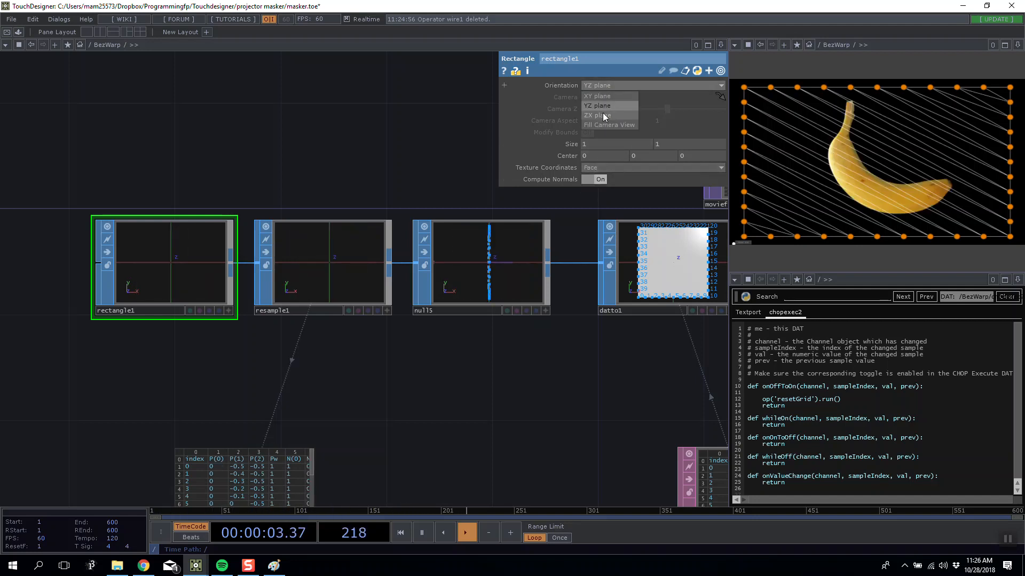
{"action": "left_click", "coordinate": [602, 125]}
{"action": "left_click", "coordinate": [598, 86]}
{"action": "left_click", "coordinate": [598, 96]}
Step: Search the operators for edg, and try adding a Line SOP above rectangle1
{"action": "key", "text": "Tab"}
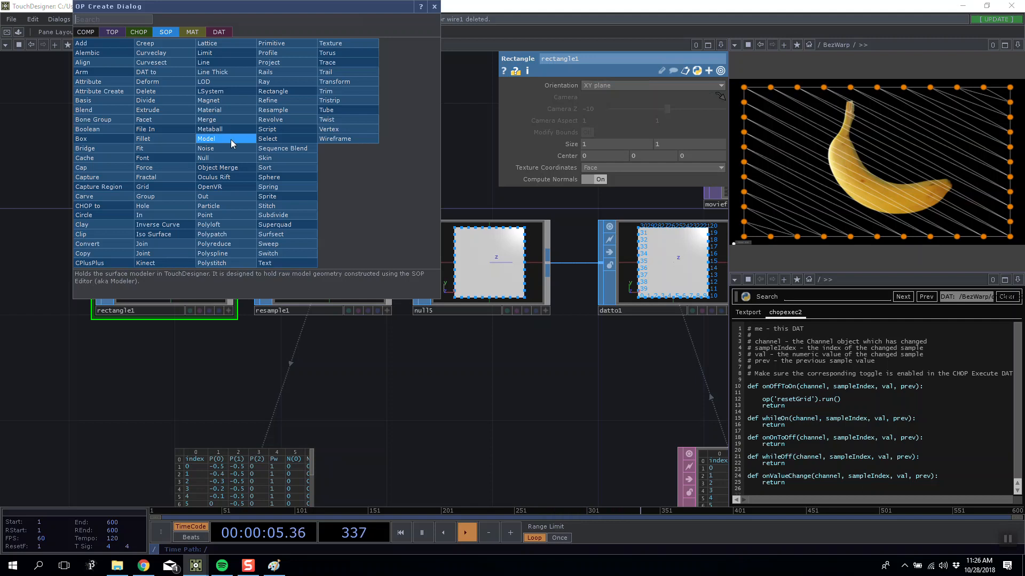
{"action": "type", "text": "edg"}
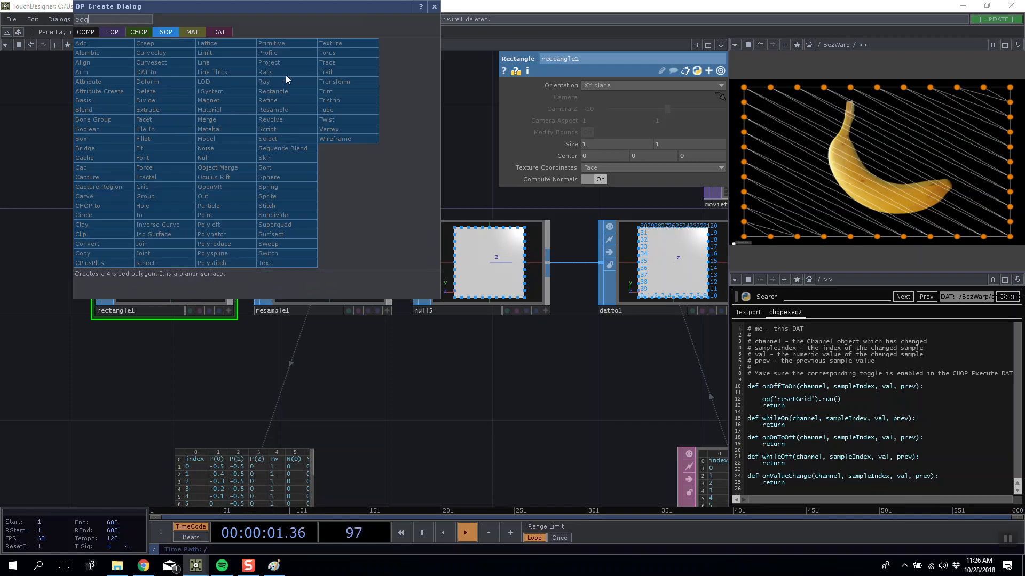
{"action": "left_click", "coordinate": [208, 63]}
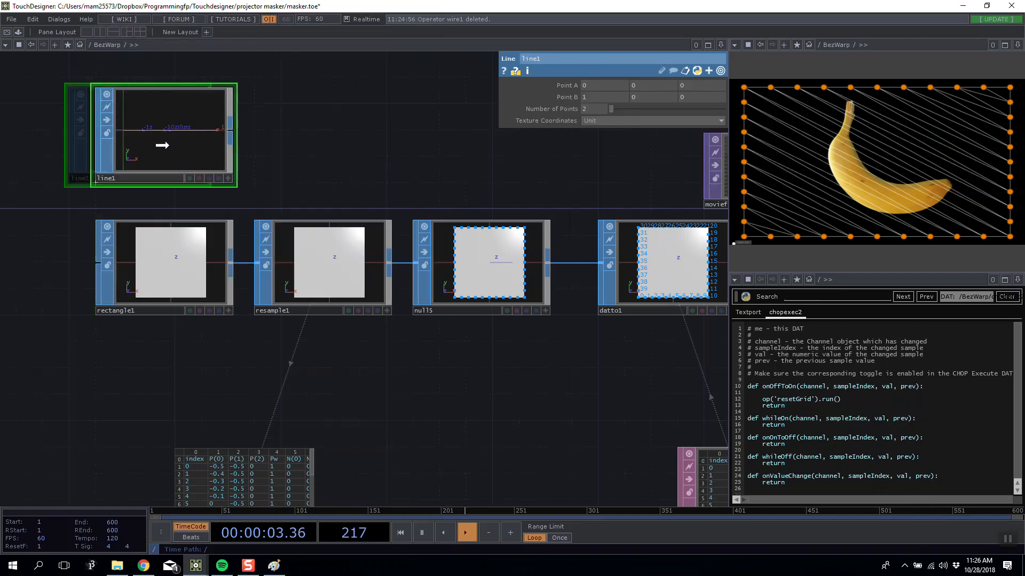
{"action": "left_click", "coordinate": [169, 145]}
{"action": "key", "text": "ctrl+z"}
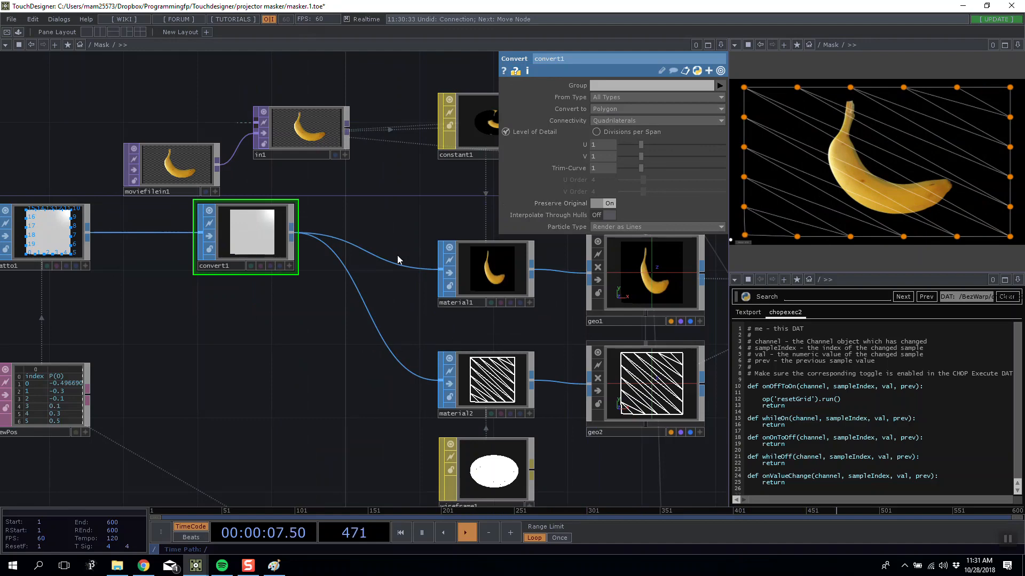
Step: Bypass convert1 in the Mask network and test the outline by moving its lower-left corner control point
{"action": "left_click_drag", "start_coordinate": [392, 199], "coordinate": [354, 214]}
{"action": "left_click", "coordinate": [171, 251]}
{"action": "mouse_move", "coordinate": [745, 241]}
{"action": "left_mouse_down"}
{"action": "mouse_move", "coordinate": [801, 171]}
{"action": "mouse_move", "coordinate": [912, 101]}
{"action": "mouse_move", "coordinate": [1015, 106]}
{"action": "mouse_move", "coordinate": [824, 190]}
{"action": "mouse_move", "coordinate": [751, 238]}
{"action": "left_mouse_up"}
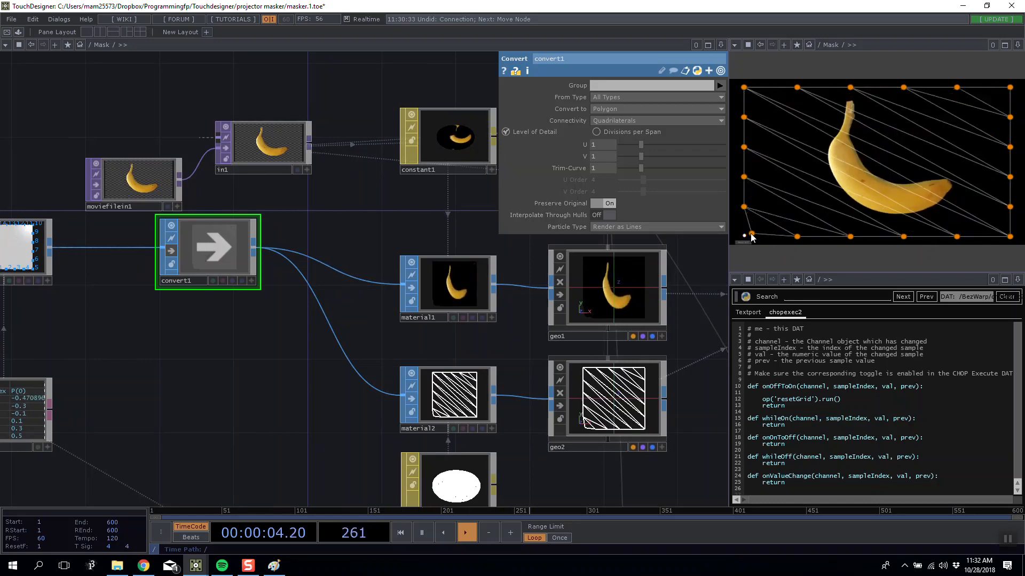
{"action": "left_click_drag", "start_coordinate": [418, 226], "coordinate": [364, 214]}
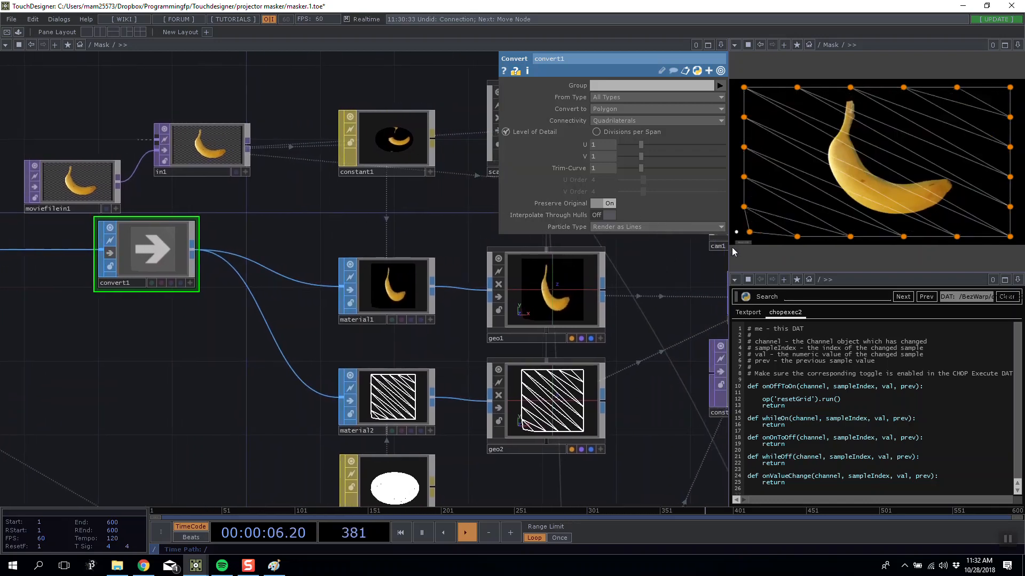
{"action": "key", "text": "h"}
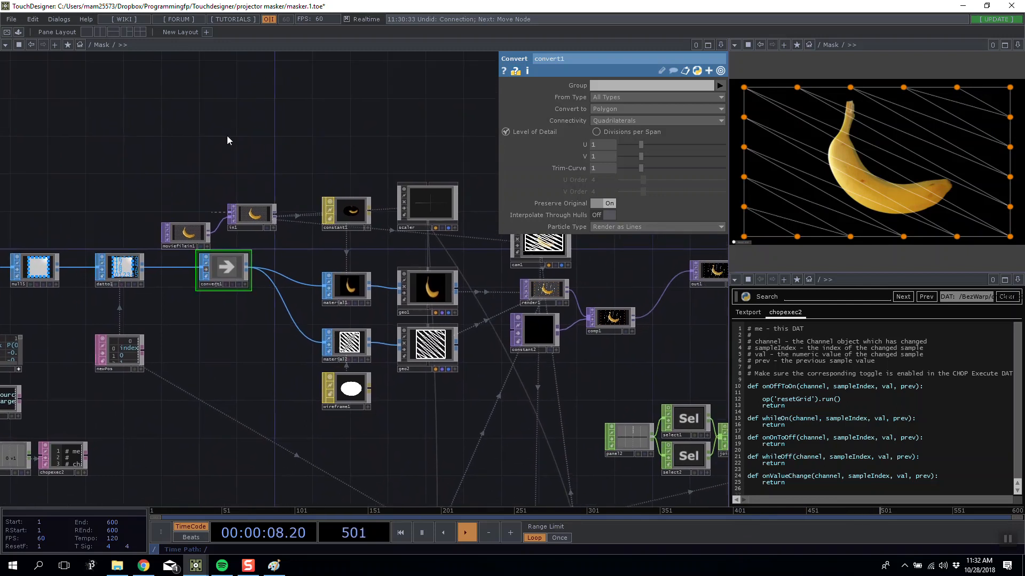
Step: Move moviefilein1 and in1 well above the SOP chain, and place constant1 closer to material1
{"action": "right_click_drag", "start_coordinate": [161, 178], "coordinate": [350, 237]}
{"action": "left_click_drag", "start_coordinate": [343, 220], "coordinate": [333, 202]}
{"action": "left_click", "coordinate": [294, 145]}
{"action": "left_click_drag", "start_coordinate": [244, 130], "coordinate": [169, 143]}
{"action": "left_click_drag", "start_coordinate": [179, 249], "coordinate": [188, 183]}
{"action": "left_click_drag", "start_coordinate": [101, 271], "coordinate": [92, 185]}
{"action": "left_click_drag", "start_coordinate": [184, 183], "coordinate": [168, 184]}
{"action": "left_click_drag", "start_coordinate": [271, 247], "coordinate": [257, 285]}
{"action": "left_click_drag", "start_coordinate": [368, 141], "coordinate": [337, 165]}
Step: Add a Composite TOP above scaler and wire in1 into it
{"action": "key", "text": "Tab"}
{"action": "type", "text": "com"}
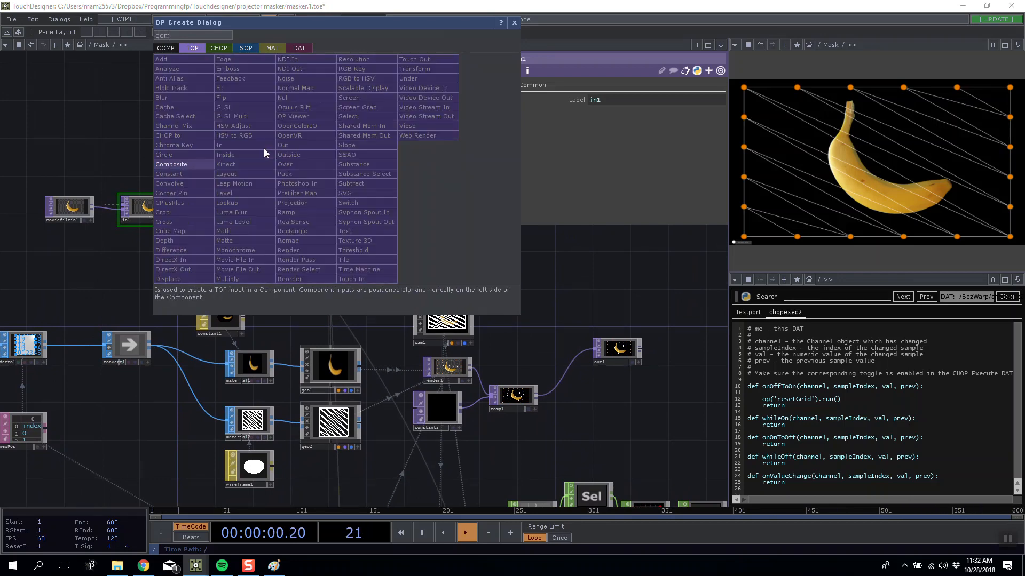
{"action": "left_click", "coordinate": [184, 165]}
{"action": "left_click", "coordinate": [327, 186]}
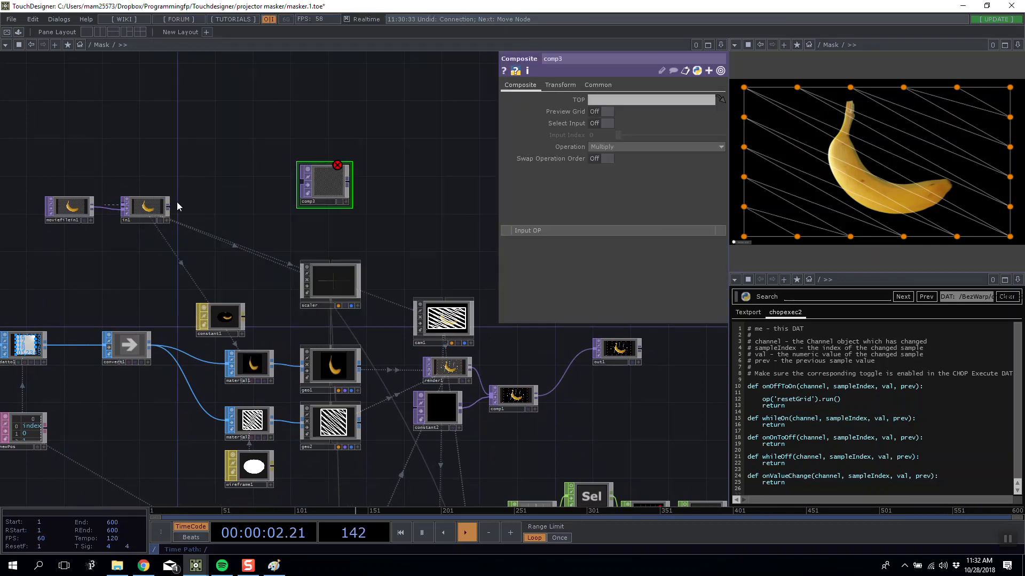
{"action": "left_click", "coordinate": [293, 184]}
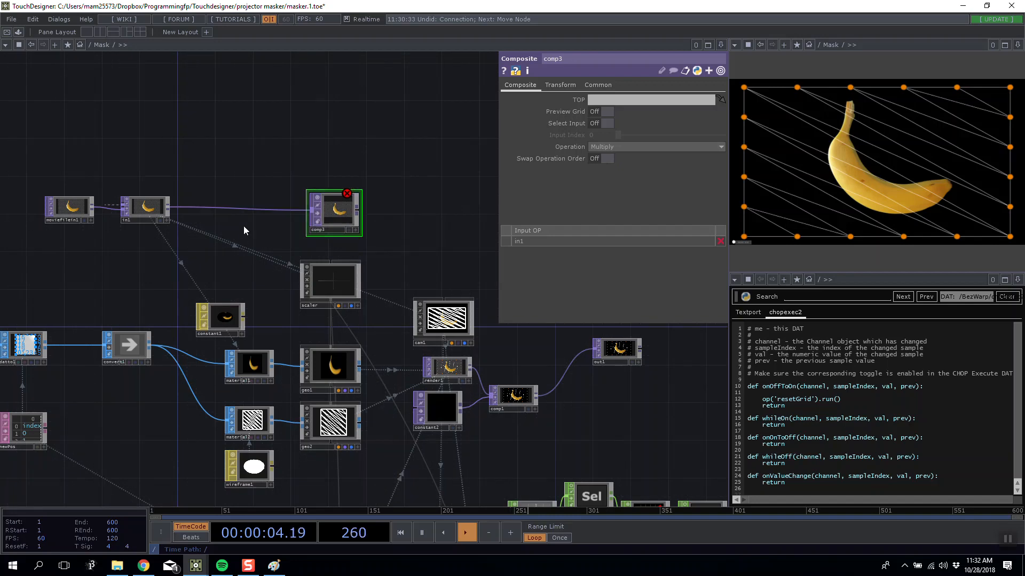
Step: Add a Constant TOP below in1 and set its resolution width to in1's aspectWidth by expression
{"action": "key", "text": "Tab"}
{"action": "type", "text": "c"}
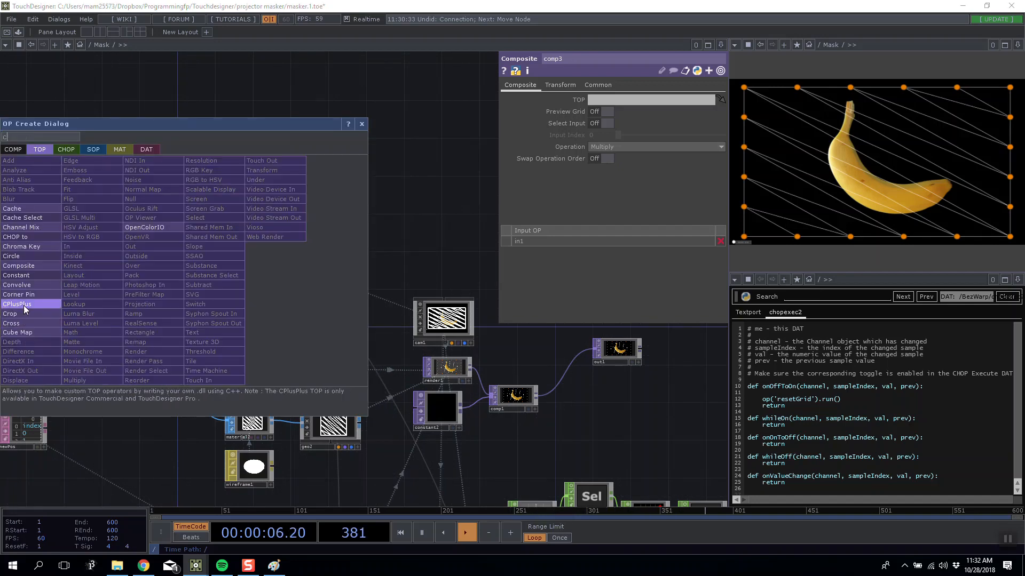
{"action": "left_click", "coordinate": [33, 275]}
{"action": "left_click", "coordinate": [88, 262]}
{"action": "left_click", "coordinate": [550, 86]}
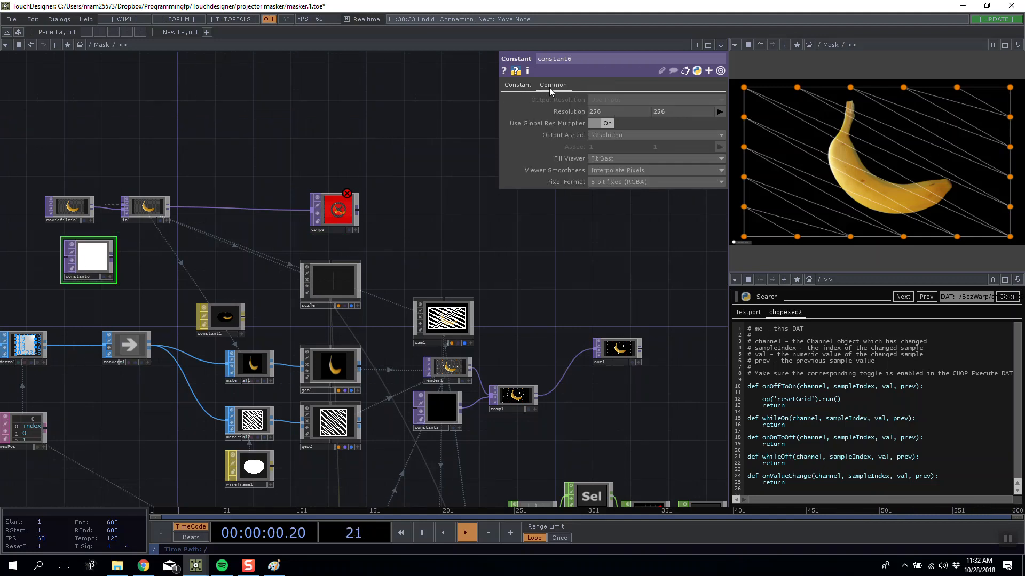
{"action": "type", "text": "op('i"}
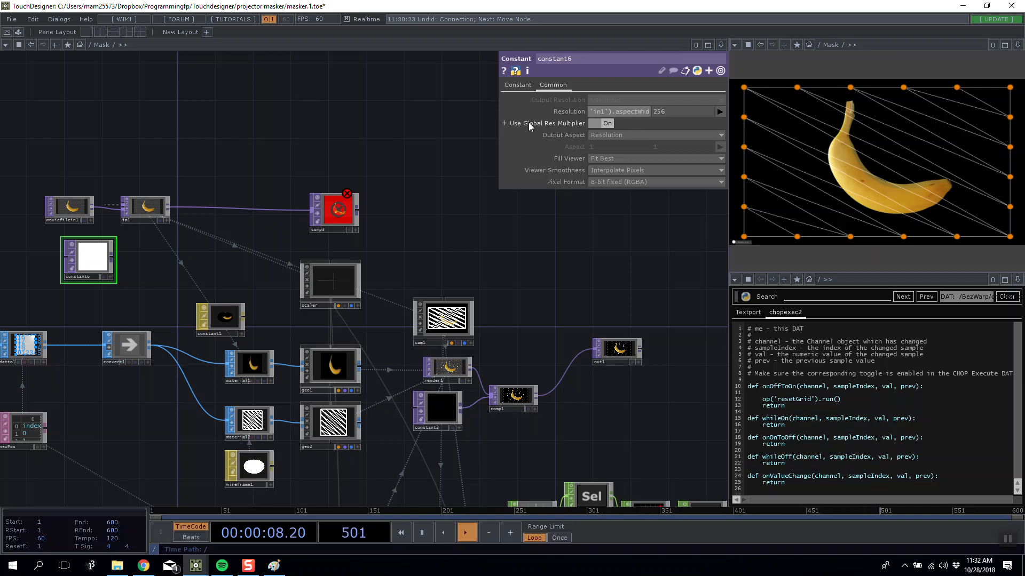
{"action": "key", "text": "Return"}
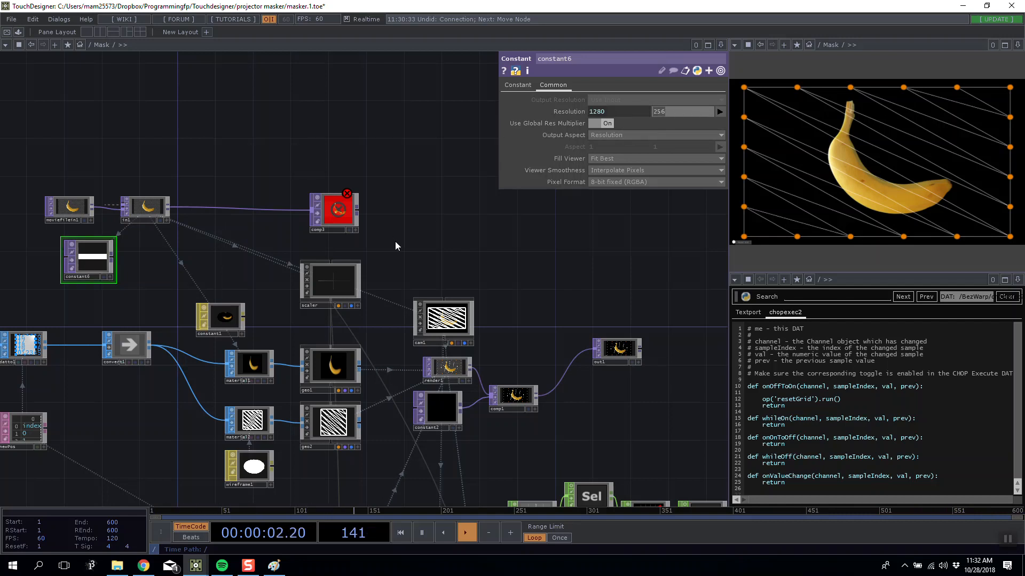
Step: Reuse scaler's expressions for constant6's resolution: op('in1').aspectWidth*0.9 for the width and op('in1').aspectHeight*0.9 for the height
{"action": "left_click", "coordinate": [332, 272]}
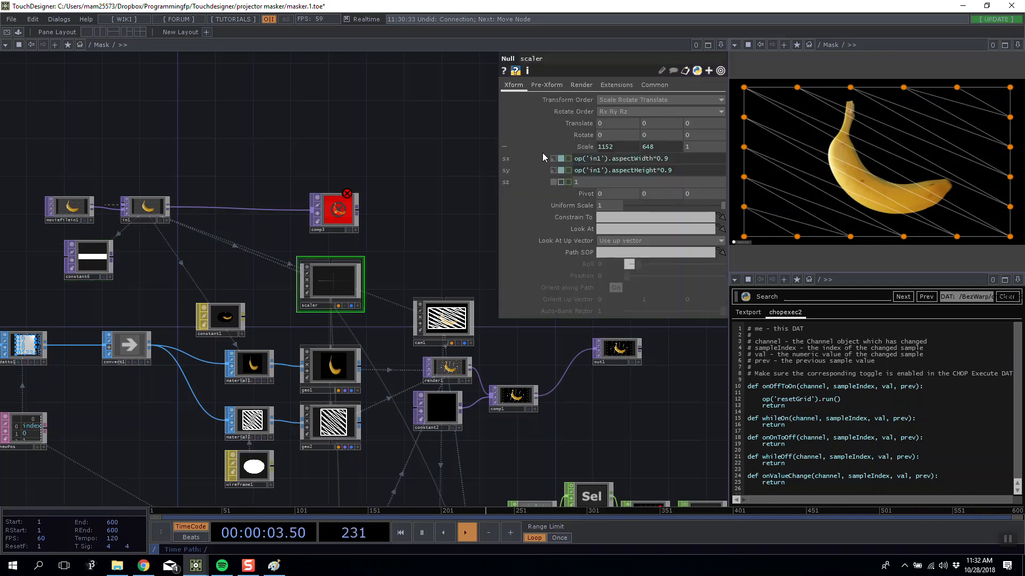
{"action": "left_click", "coordinate": [680, 158]}
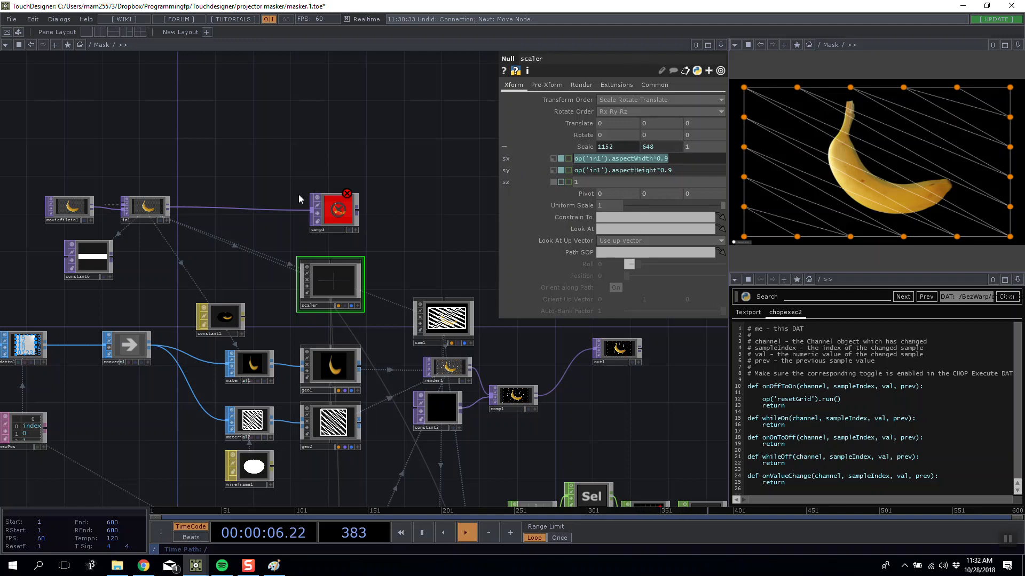
{"action": "left_click_drag", "start_coordinate": [244, 139], "coordinate": [336, 133]}
{"action": "left_click_drag", "start_coordinate": [671, 158], "coordinate": [478, 164]}
{"action": "key", "text": "ctrl+c"}
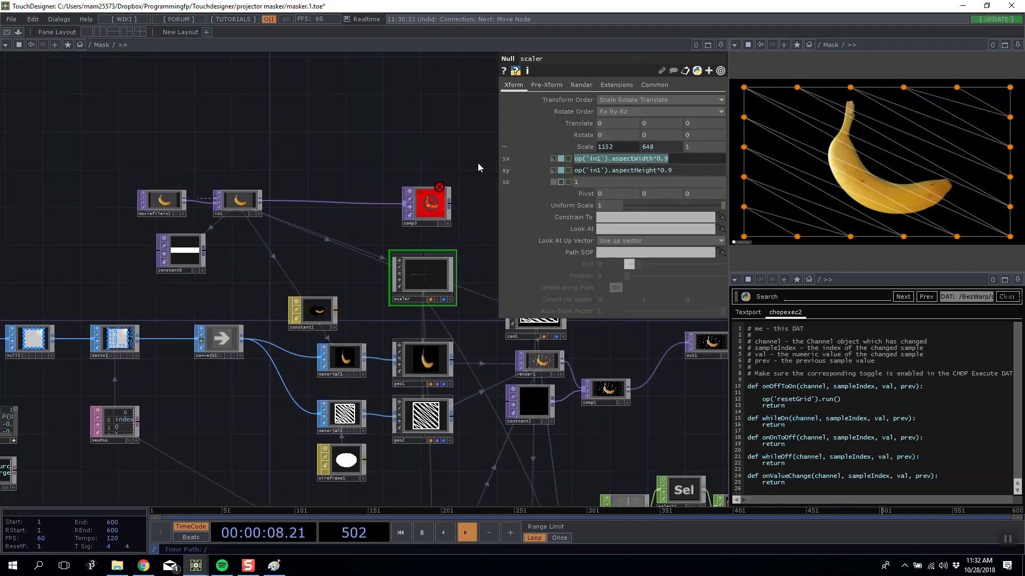
{"action": "left_click", "coordinate": [184, 263]}
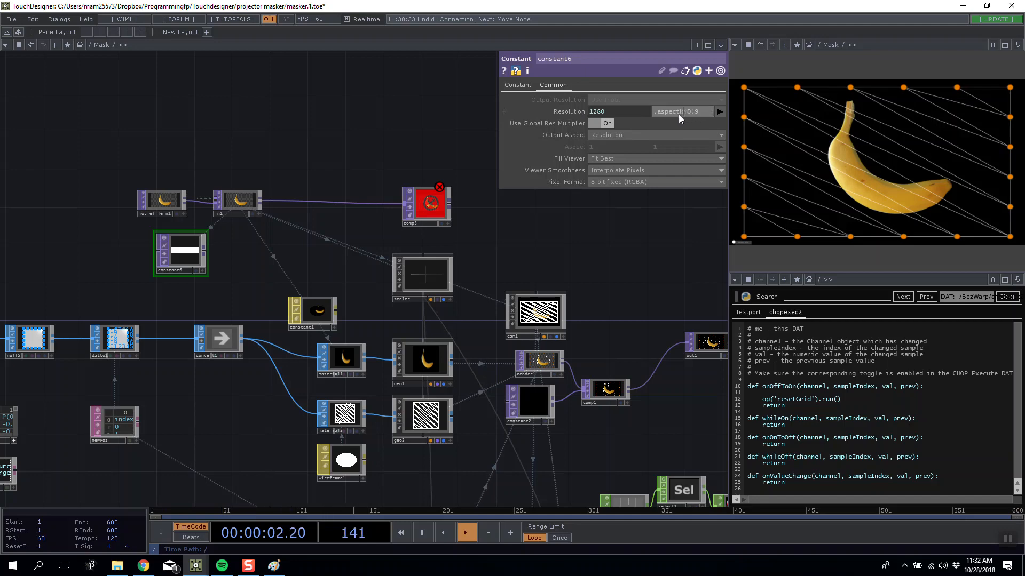
{"action": "left_click", "coordinate": [604, 109]}
{"action": "left_click_drag", "start_coordinate": [660, 122], "coordinate": [427, 122]}
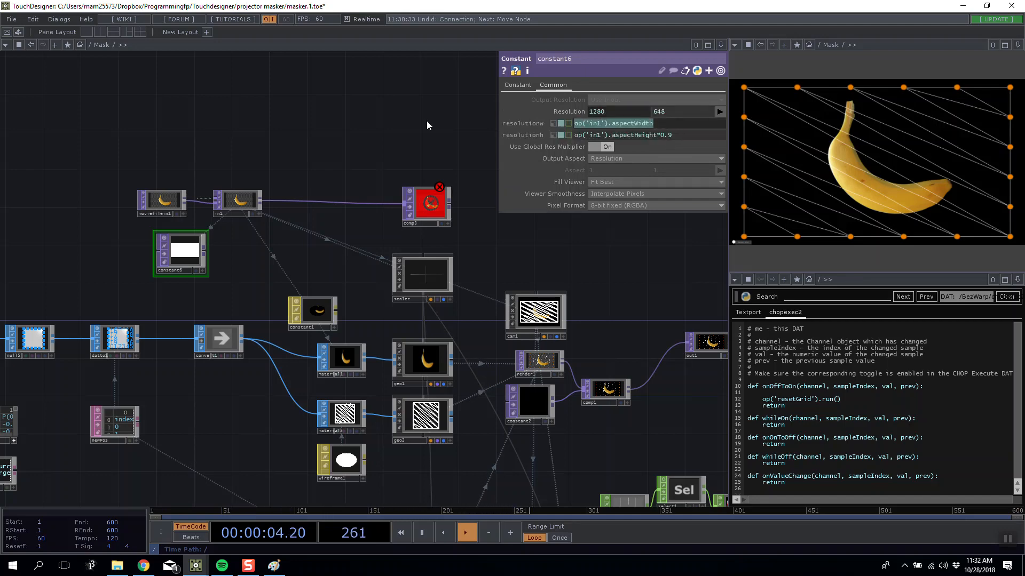
{"action": "key", "text": "ctrl+v"}
{"action": "left_click", "coordinate": [309, 123]}
Step: Assign the constant6 TOP as the color map of the constant1 material
{"action": "left_click_drag", "start_coordinate": [258, 140], "coordinate": [216, 131]}
{"action": "left_click_drag", "start_coordinate": [275, 164], "coordinate": [294, 186]}
{"action": "scroll", "coordinate": [154, 250], "scroll_direction": "up", "scroll_amount": 5}
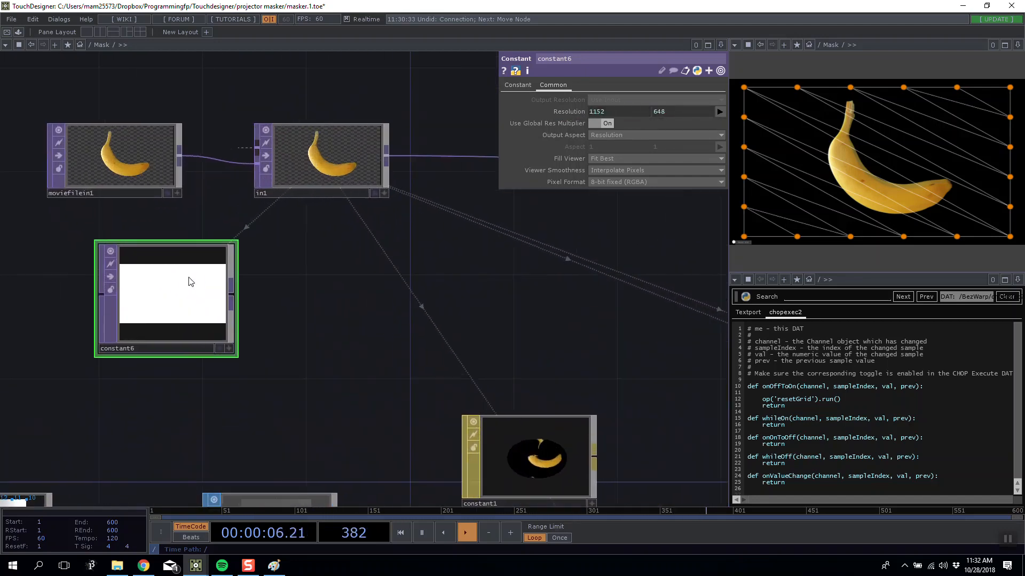
{"action": "scroll", "coordinate": [276, 288], "scroll_direction": "down", "scroll_amount": 5}
{"action": "left_click_drag", "start_coordinate": [162, 350], "coordinate": [286, 390]}
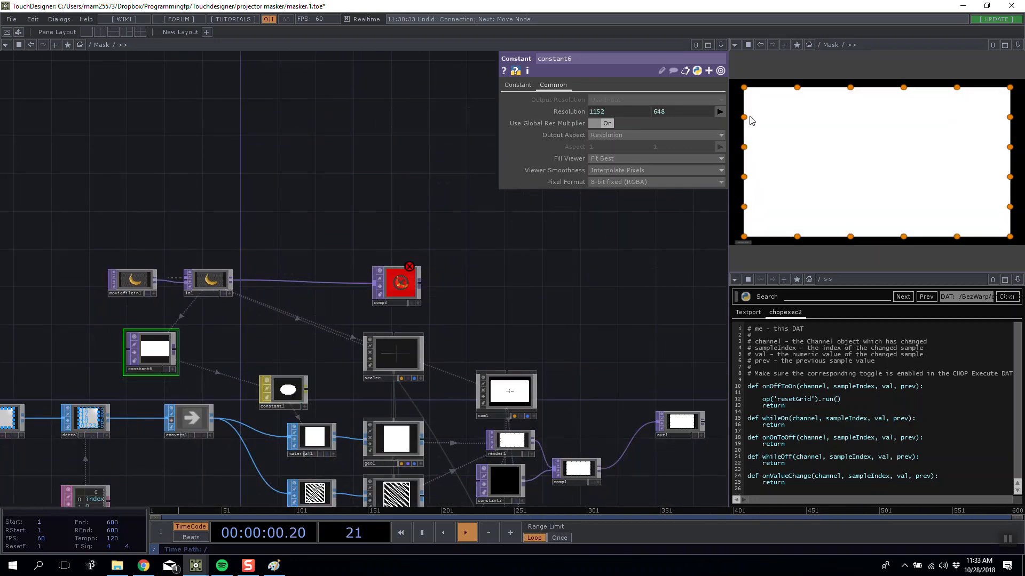
Step: Test the white mask by moving the upper-left corner and two control points on its left edge
{"action": "left_click_drag", "start_coordinate": [744, 90], "coordinate": [753, 123]}
{"action": "left_click_drag", "start_coordinate": [767, 158], "coordinate": [746, 152]}
{"action": "left_click_drag", "start_coordinate": [751, 92], "coordinate": [741, 87]}
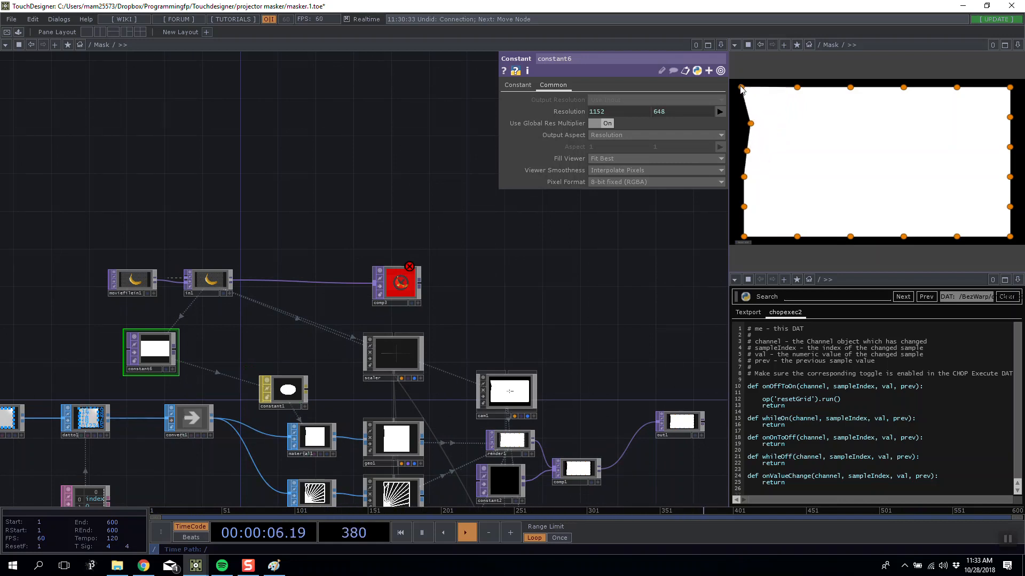
{"action": "left_click_drag", "start_coordinate": [747, 125], "coordinate": [741, 126]}
Step: Rename the constant6 TOP to mask and update all parameters that reference it
{"action": "left_click_drag", "start_coordinate": [273, 281], "coordinate": [294, 208]}
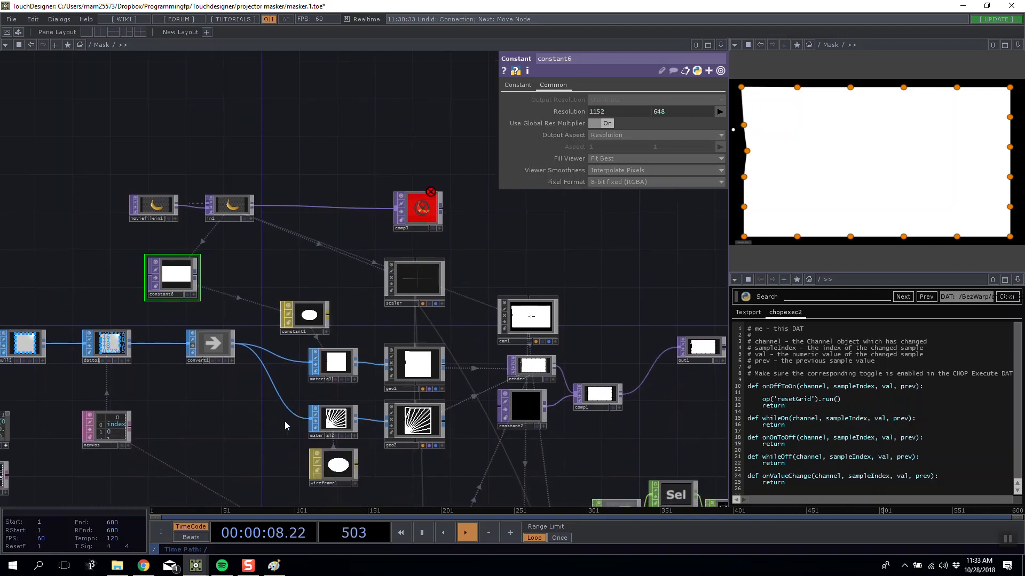
{"action": "scroll", "coordinate": [354, 405], "scroll_direction": "up", "scroll_amount": 4}
{"action": "scroll", "coordinate": [353, 404], "scroll_direction": "up", "scroll_amount": 3}
{"action": "scroll", "coordinate": [330, 384], "scroll_direction": "down", "scroll_amount": 7}
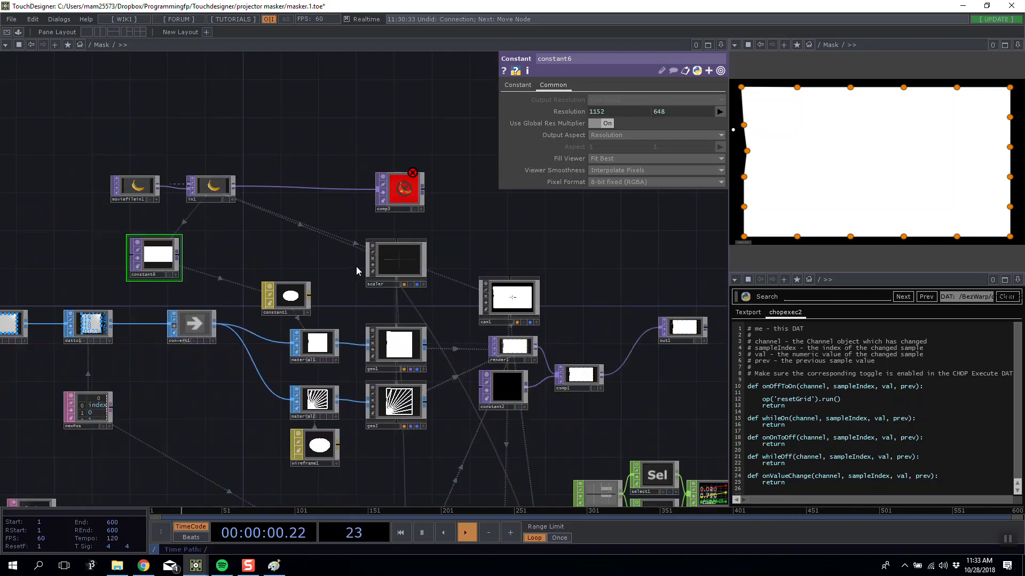
{"action": "scroll", "coordinate": [222, 277], "scroll_direction": "up", "scroll_amount": 3}
{"action": "mouse_move", "coordinate": [155, 292]}
{"action": "left_mouse_down"}
{"action": "mouse_move", "coordinate": [245, 305]}
{"action": "mouse_move", "coordinate": [140, 279]}
{"action": "left_mouse_up"}
{"action": "left_click", "coordinate": [129, 308]}
{"action": "type", "text": "mask"}
{"action": "key", "text": "Return"}
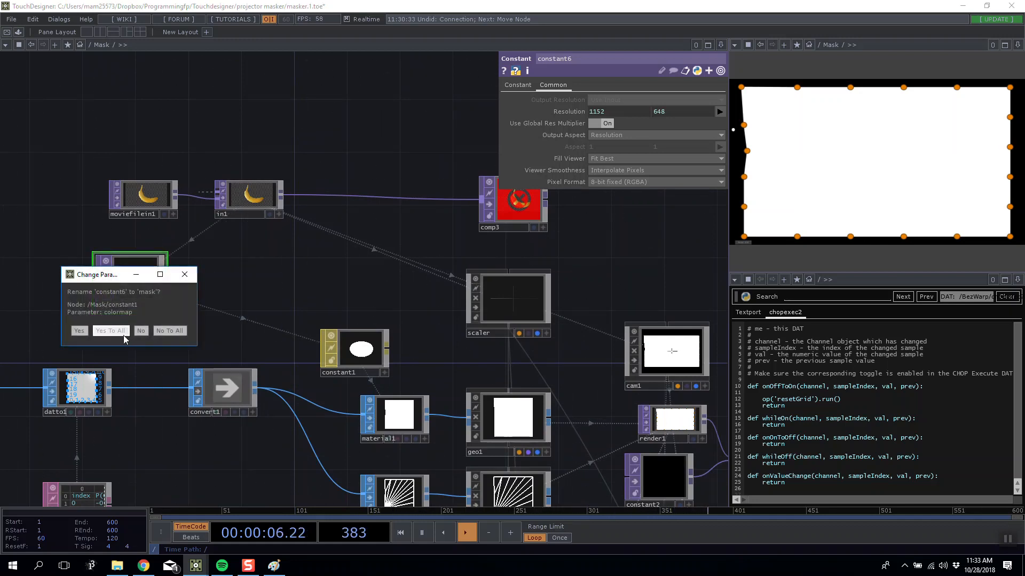
{"action": "left_click", "coordinate": [123, 334]}
Step: Rearrange the network with mask below in1, constant1 above material1, and comp3 nearer above cam1
{"action": "left_click_drag", "start_coordinate": [133, 288], "coordinate": [252, 302]}
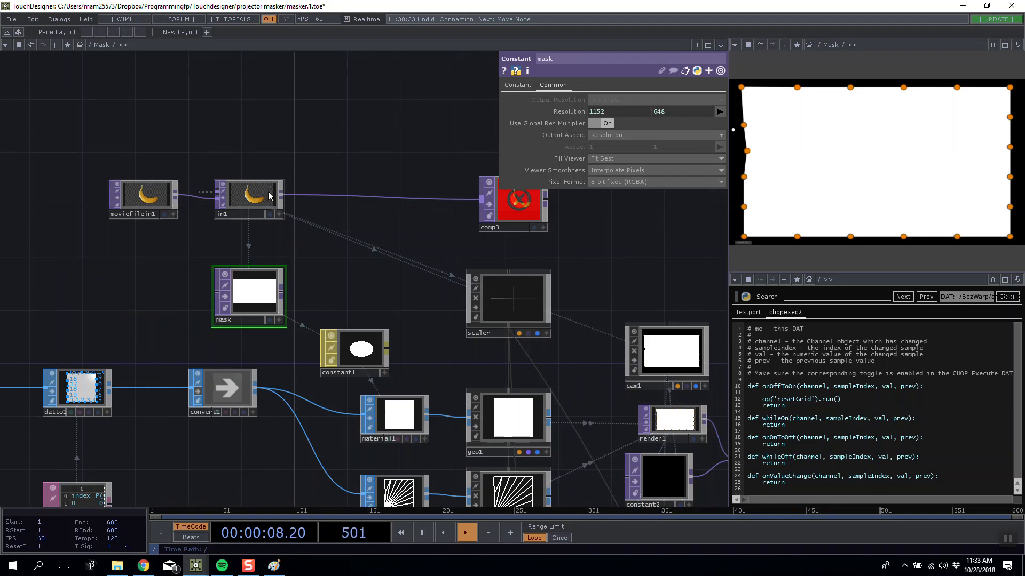
{"action": "left_click_drag", "start_coordinate": [352, 300], "coordinate": [269, 291]}
{"action": "left_click", "coordinate": [407, 288]}
{"action": "left_click_drag", "start_coordinate": [277, 331], "coordinate": [318, 298]}
{"action": "left_click_drag", "start_coordinate": [416, 238], "coordinate": [192, 274]}
{"action": "left_click_drag", "start_coordinate": [226, 215], "coordinate": [346, 202]}
{"action": "left_click_drag", "start_coordinate": [455, 268], "coordinate": [199, 207]}
{"action": "left_click_drag", "start_coordinate": [357, 360], "coordinate": [278, 360]}
{"action": "scroll", "coordinate": [278, 360], "scroll_direction": "up", "scroll_amount": 8}
{"action": "scroll", "coordinate": [278, 360], "scroll_direction": "down", "scroll_amount": 8}
{"action": "left_click_drag", "start_coordinate": [434, 213], "coordinate": [649, 89]}
{"action": "left_click_drag", "start_coordinate": [384, 242], "coordinate": [370, 309]}
Step: Add a Render TOP and position it just above cam1
{"action": "key", "text": "Tab"}
{"action": "type", "text": "e"}
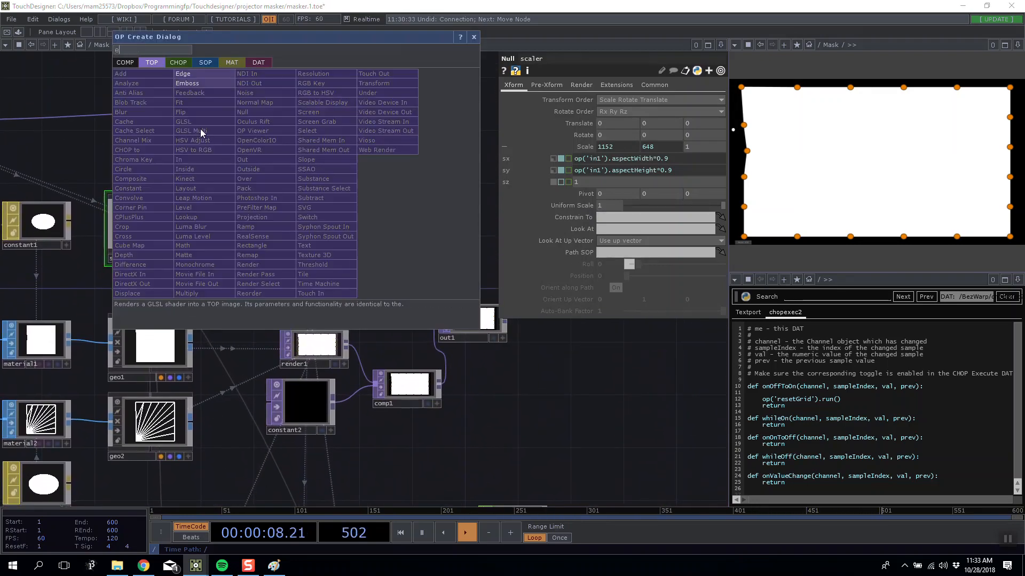
{"action": "key", "text": "BackSpace"}
{"action": "type", "text": "ren"}
{"action": "left_click", "coordinate": [263, 263]}
{"action": "left_click", "coordinate": [302, 216]}
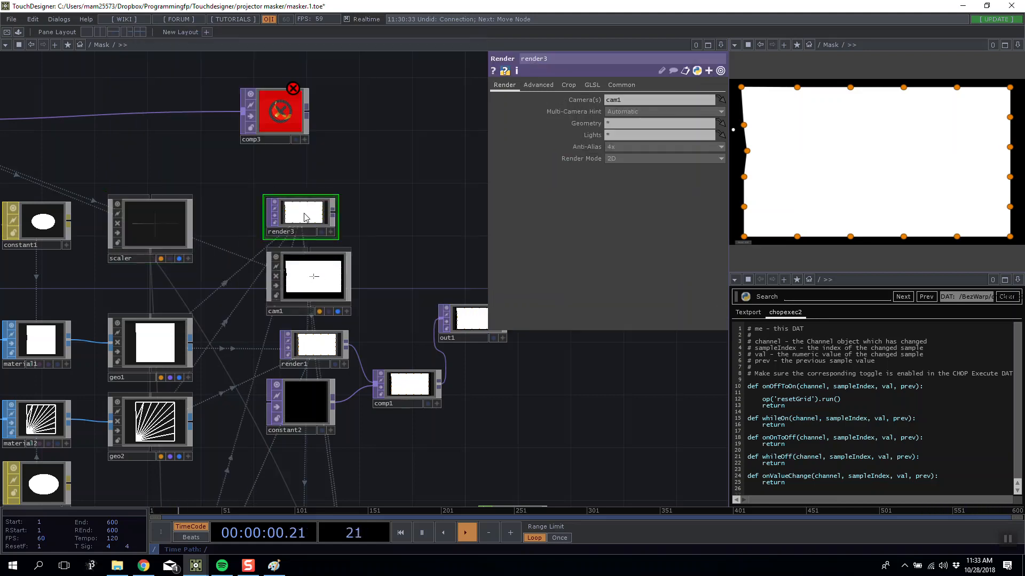
{"action": "left_click_drag", "start_coordinate": [300, 211], "coordinate": [320, 480]}
{"action": "left_click_drag", "start_coordinate": [391, 423], "coordinate": [391, 348]}
{"action": "left_click_drag", "start_coordinate": [305, 398], "coordinate": [293, 132]}
{"action": "left_click_drag", "start_coordinate": [348, 165], "coordinate": [344, 227]}
Step: Spread comp3 and render3 farther above cam1, and enlarge render3's node viewer
{"action": "scroll", "coordinate": [293, 261], "scroll_direction": "up", "scroll_amount": 6}
{"action": "scroll", "coordinate": [302, 259], "scroll_direction": "down", "scroll_amount": 5}
{"action": "scroll", "coordinate": [383, 239], "scroll_direction": "down", "scroll_amount": 3}
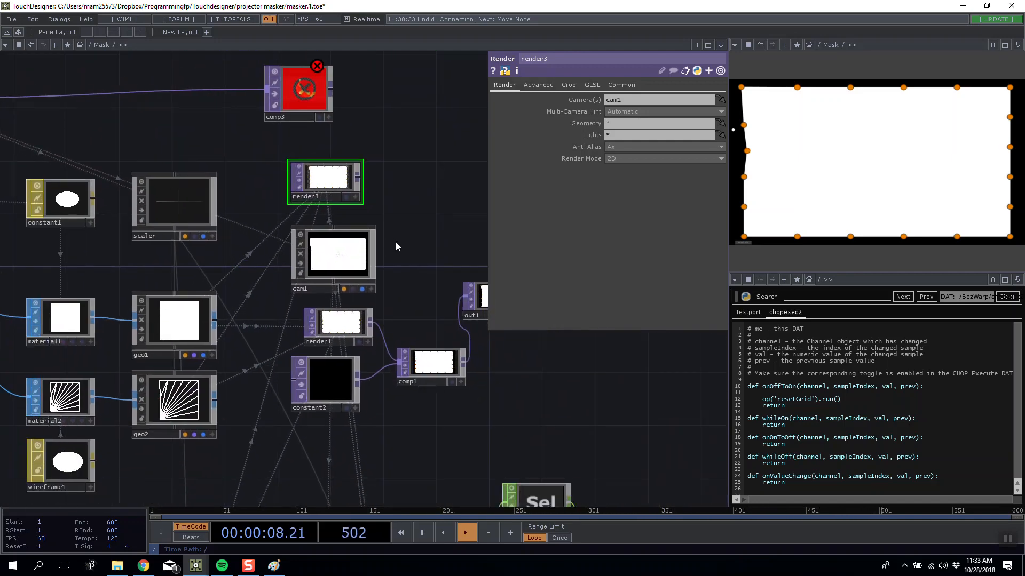
{"action": "left_click_drag", "start_coordinate": [399, 228], "coordinate": [388, 262]}
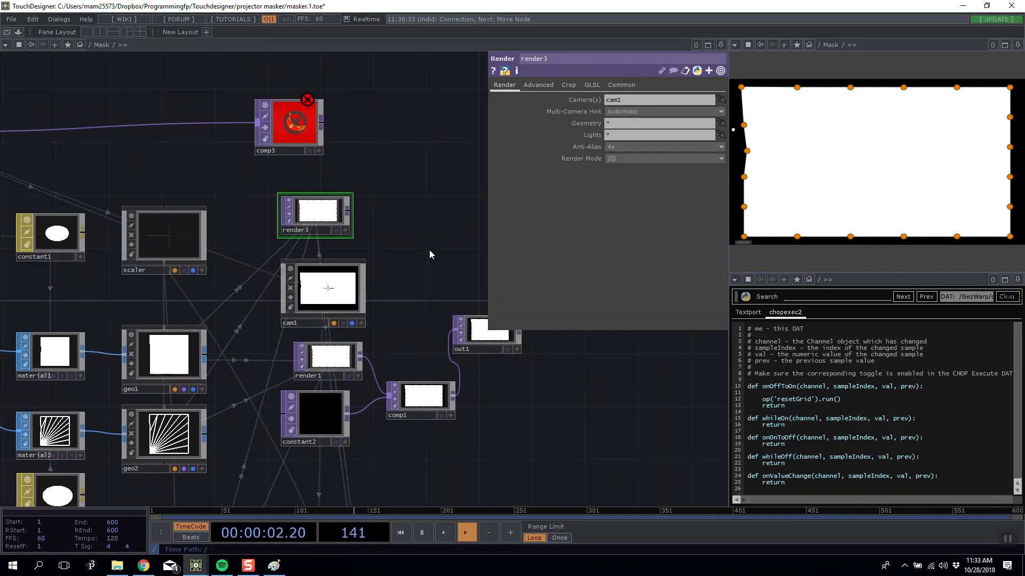
{"action": "left_click_drag", "start_coordinate": [430, 249], "coordinate": [467, 238]}
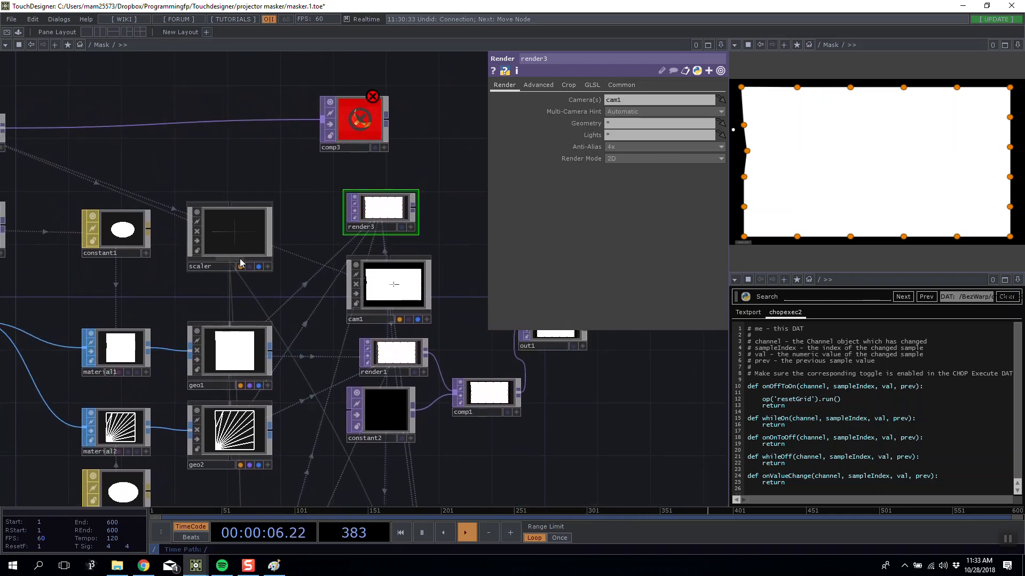
{"action": "left_click_drag", "start_coordinate": [229, 183], "coordinate": [247, 197]}
{"action": "left_click_drag", "start_coordinate": [385, 158], "coordinate": [411, 131]}
{"action": "left_click_drag", "start_coordinate": [424, 192], "coordinate": [361, 207]}
{"action": "left_click_drag", "start_coordinate": [342, 149], "coordinate": [354, 135]}
{"action": "mouse_move", "coordinate": [354, 235]}
{"action": "left_mouse_down"}
{"action": "mouse_move", "coordinate": [355, 192]}
{"action": "mouse_move", "coordinate": [359, 214]}
{"action": "left_mouse_up"}
Step: Limit render3's Geometry to geo1
{"action": "left_click_drag", "start_coordinate": [259, 376], "coordinate": [246, 290]}
{"action": "left_click_drag", "start_coordinate": [256, 190], "coordinate": [254, 279]}
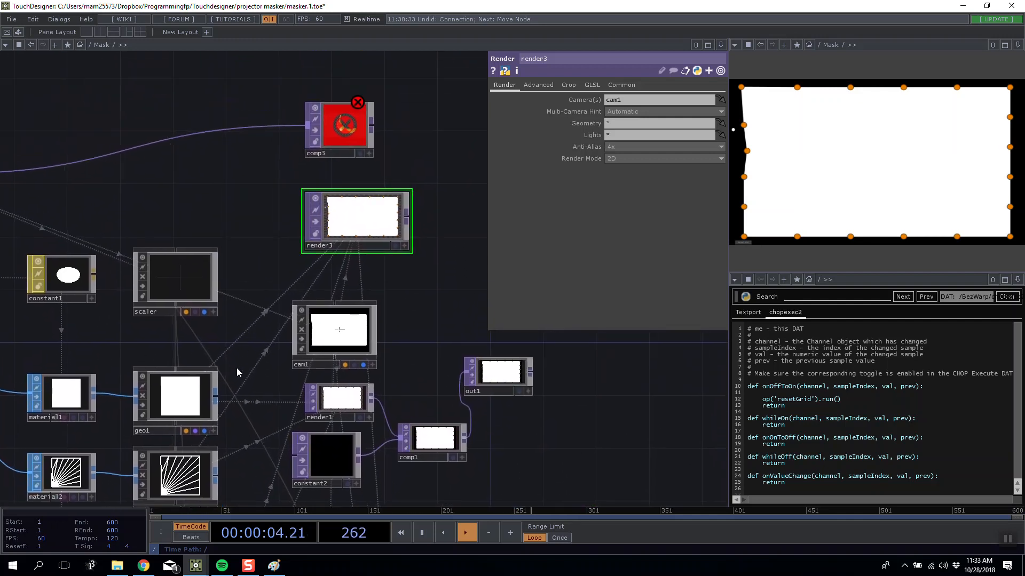
{"action": "left_click_drag", "start_coordinate": [197, 399], "coordinate": [376, 216]}
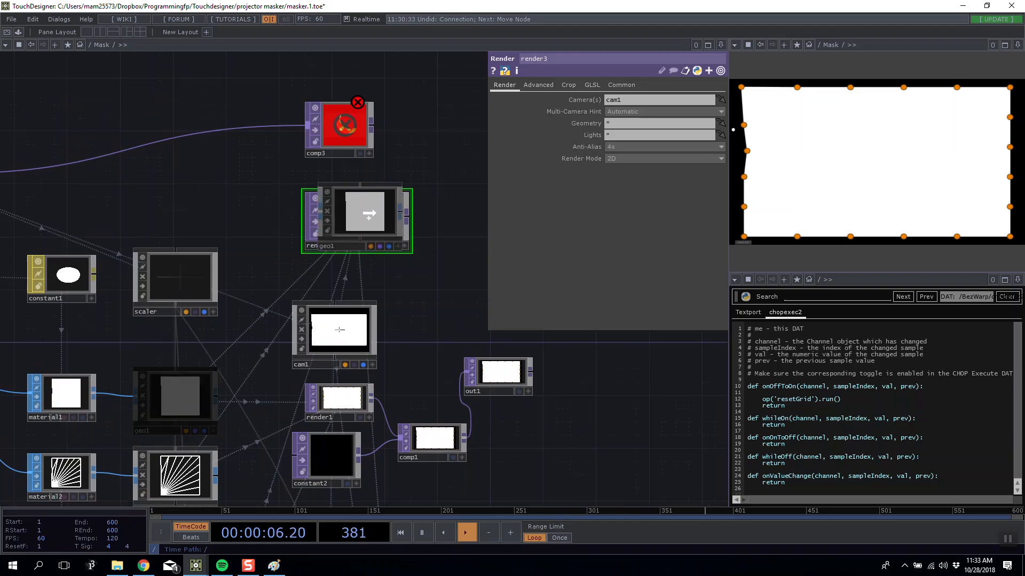
{"action": "left_click", "coordinate": [373, 208]}
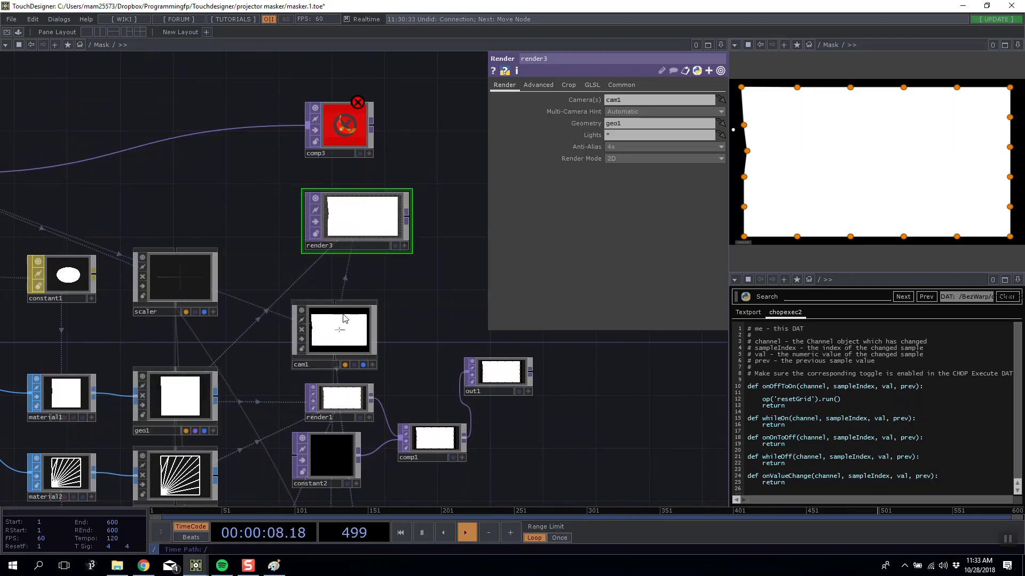
{"action": "left_click_drag", "start_coordinate": [361, 227], "coordinate": [348, 227]}
{"action": "scroll", "coordinate": [348, 226], "scroll_direction": "up", "scroll_amount": 5}
{"action": "scroll", "coordinate": [348, 226], "scroll_direction": "down", "scroll_amount": 4}
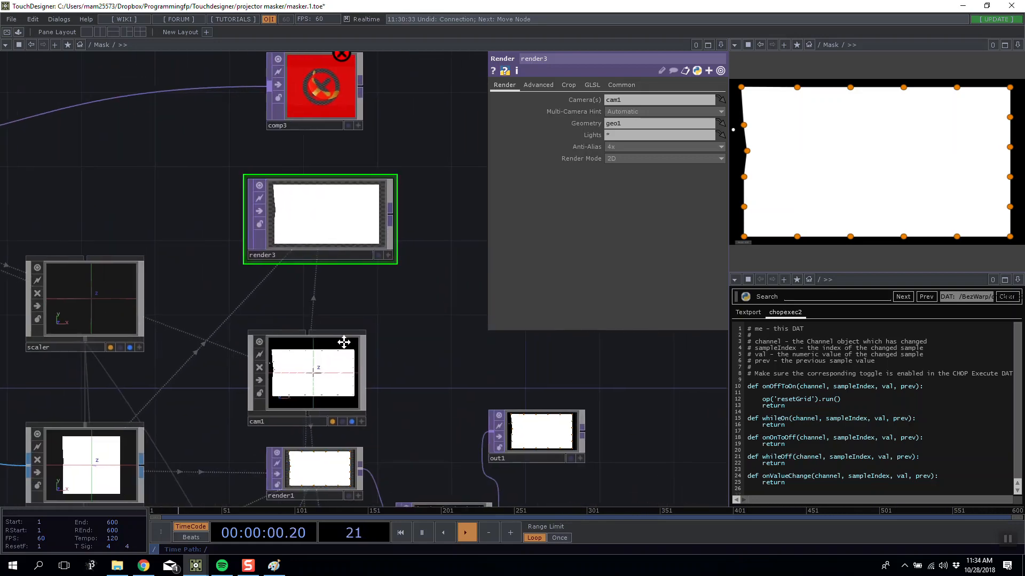
{"action": "key", "text": "Tab"}
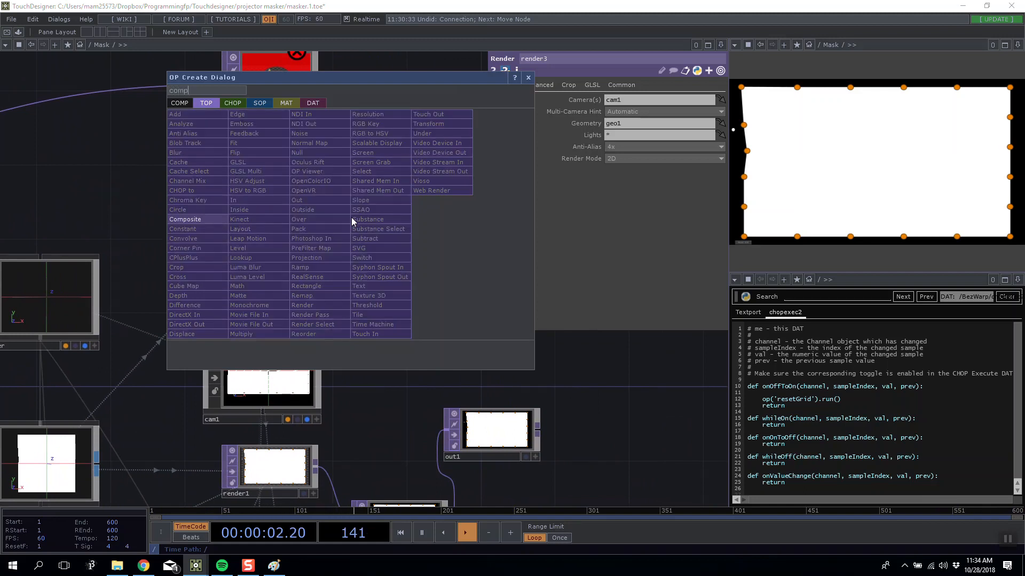
{"action": "left_click", "coordinate": [200, 224]}
{"action": "left_click", "coordinate": [423, 152]}
{"action": "key", "text": "Delete"}
Step: Connect render3's output to comp3 as its second input, after in1
{"action": "left_click_drag", "start_coordinate": [345, 210], "coordinate": [327, 88]}
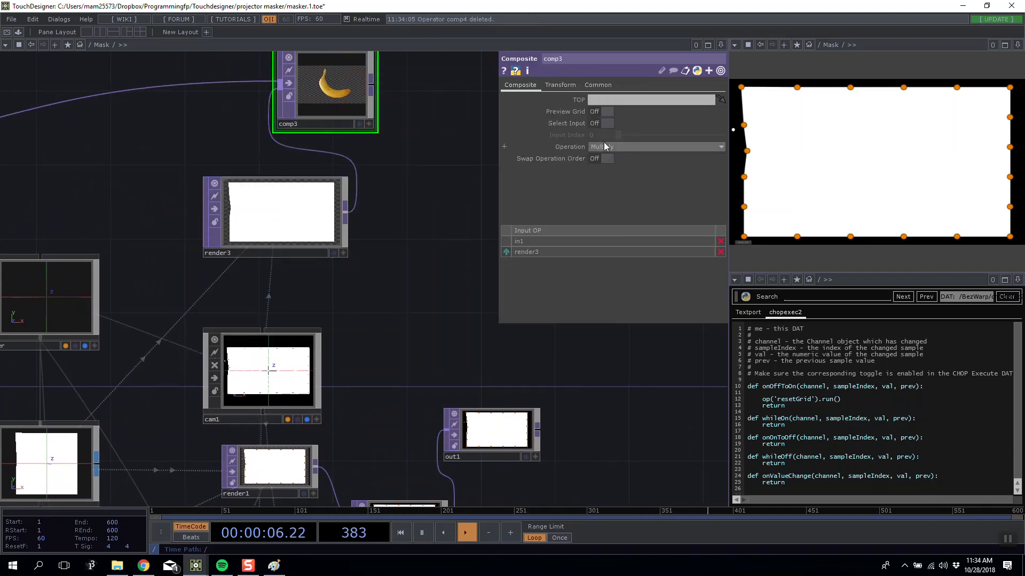
Step: Pull the mask's upper-left corner point and two neighbouring top-edge points in towards the banana's stem, watching comp3
{"action": "left_click_drag", "start_coordinate": [741, 87], "coordinate": [818, 135]}
{"action": "left_click_drag", "start_coordinate": [912, 168], "coordinate": [838, 137]}
{"action": "left_click_drag", "start_coordinate": [796, 86], "coordinate": [860, 124]}
{"action": "left_click_drag", "start_coordinate": [851, 88], "coordinate": [879, 128]}
{"action": "scroll", "coordinate": [314, 113], "scroll_direction": "up", "scroll_amount": 6}
{"action": "left_click_drag", "start_coordinate": [316, 113], "coordinate": [301, 299]}
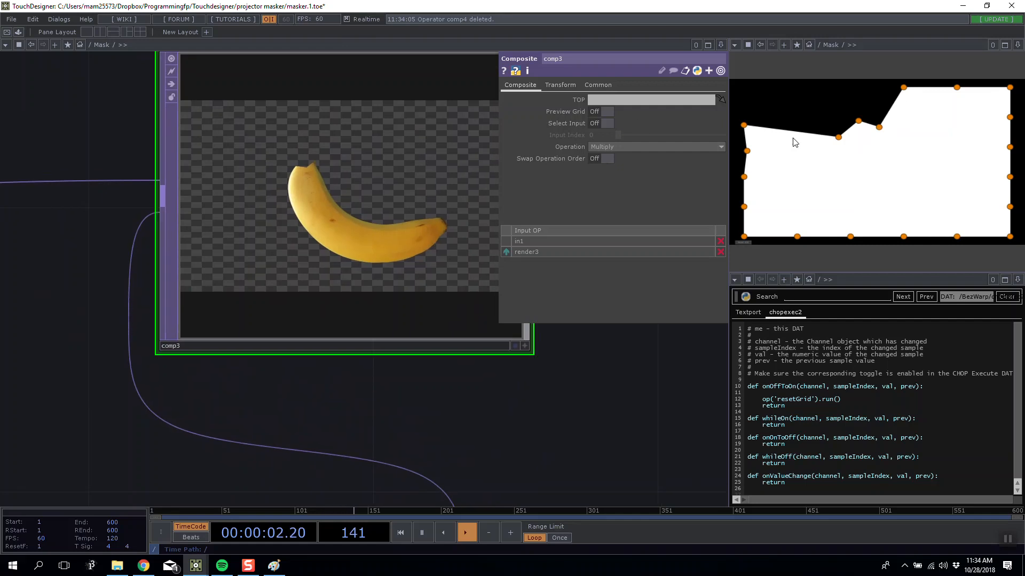
Step: Pull four left-edge mask points in along the banana's outer edge, and reset the point grid
{"action": "left_click_drag", "start_coordinate": [744, 129], "coordinate": [837, 150]}
{"action": "left_click_drag", "start_coordinate": [747, 152], "coordinate": [830, 164]}
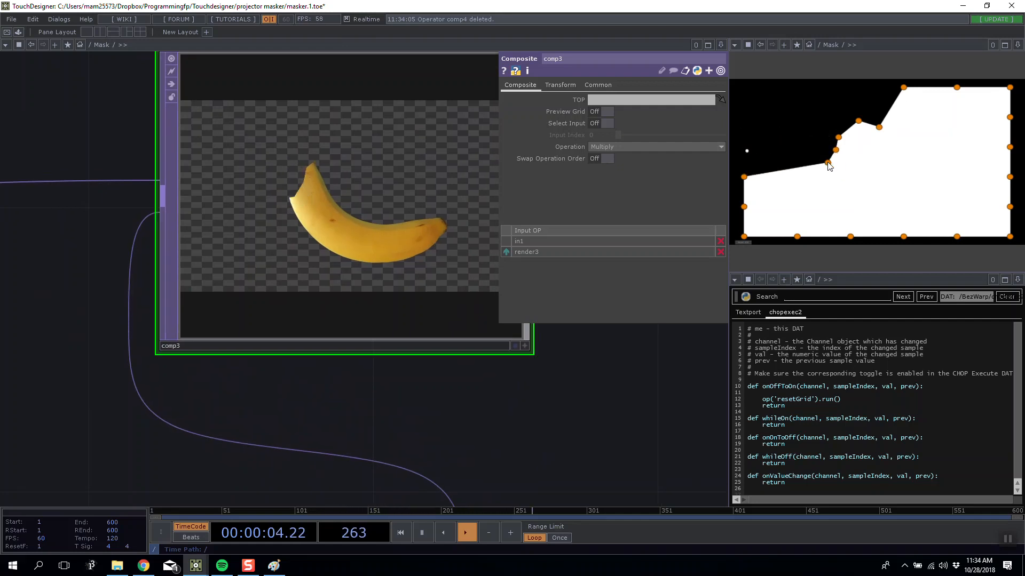
{"action": "left_click_drag", "start_coordinate": [744, 178], "coordinate": [831, 181]}
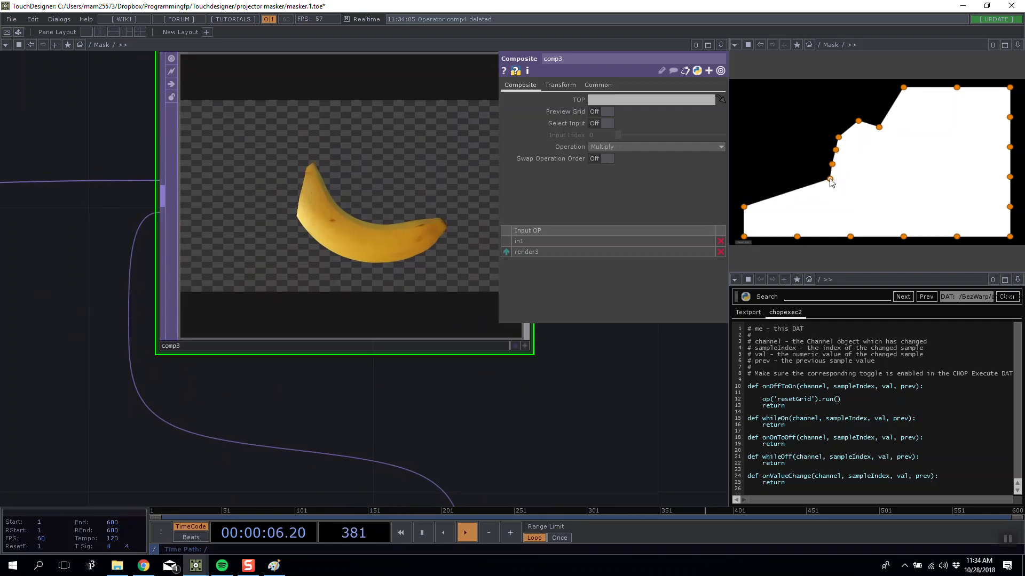
{"action": "left_click_drag", "start_coordinate": [747, 209], "coordinate": [830, 190]}
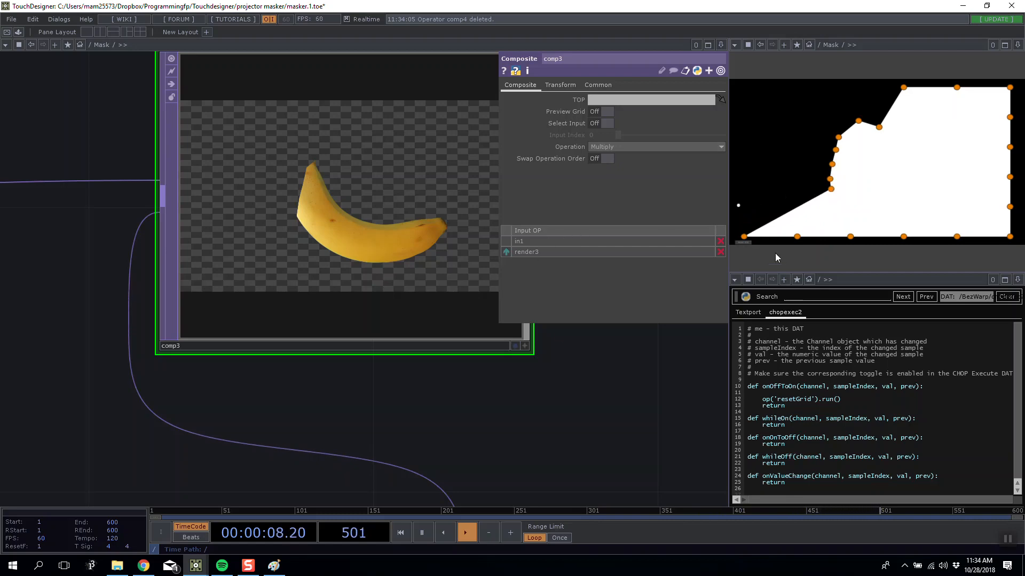
{"action": "left_click", "coordinate": [745, 242]}
Step: Move material1, material2, wireframe1, geo1 and geo2 lower in the network as a group
{"action": "scroll", "coordinate": [587, 374], "scroll_direction": "down", "scroll_amount": 6}
{"action": "left_click_drag", "start_coordinate": [300, 233], "coordinate": [319, 215]}
{"action": "left_click_drag", "start_coordinate": [353, 307], "coordinate": [413, 147]}
{"action": "left_click_drag", "start_coordinate": [342, 186], "coordinate": [323, 167]}
{"action": "scroll", "coordinate": [123, 151], "scroll_direction": "down", "scroll_amount": 3}
{"action": "left_click_drag", "start_coordinate": [123, 151], "coordinate": [448, 184]}
{"action": "scroll", "coordinate": [358, 158], "scroll_direction": "down", "scroll_amount": 2}
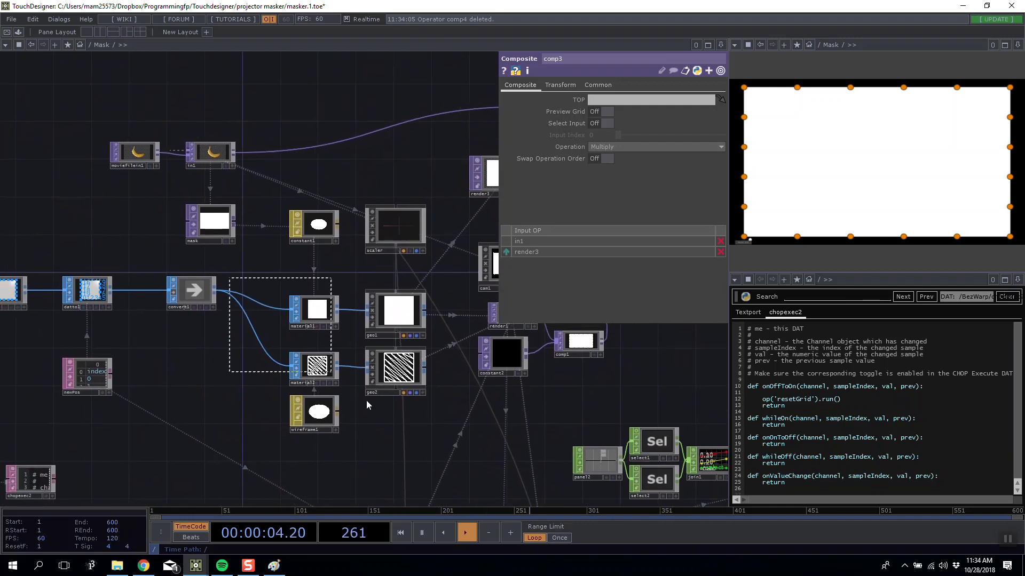
{"action": "left_click_drag", "start_coordinate": [380, 341], "coordinate": [380, 398]}
Step: Rename geo1 to mask1, updating all parameter references, and rename geo2 to wireframe
{"action": "type", "text": "mask1"}
{"action": "key", "text": "Return"}
{"action": "left_click", "coordinate": [358, 416]}
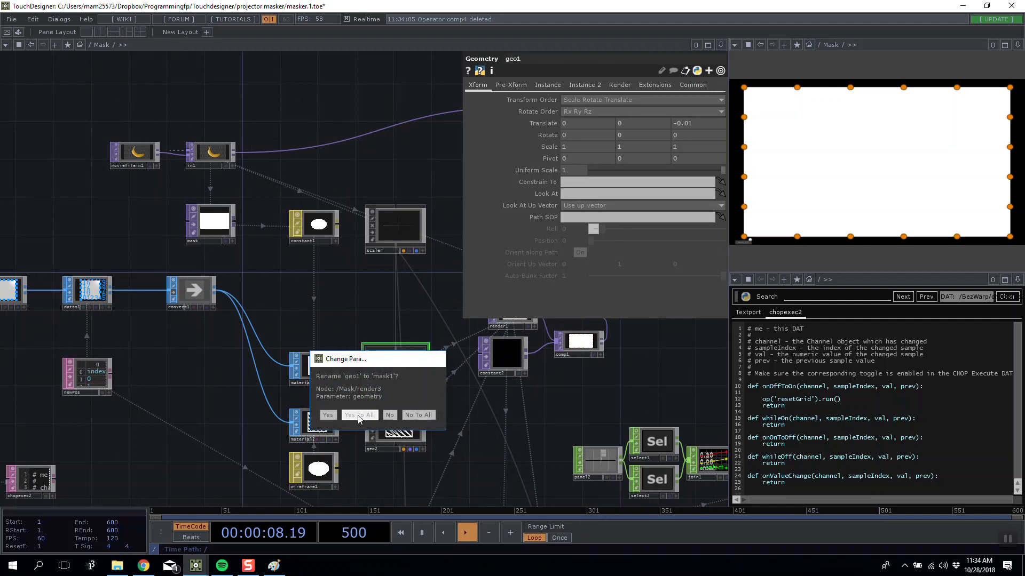
{"action": "left_click", "coordinate": [383, 450]}
{"action": "type", "text": "wireframe"}
{"action": "key", "text": "Return"}
Step: Move scaler higher in the network to leave free space above mask1
{"action": "left_click_drag", "start_coordinate": [350, 412], "coordinate": [328, 370]}
{"action": "left_click_drag", "start_coordinate": [381, 427], "coordinate": [381, 427]}
{"action": "left_click_drag", "start_coordinate": [295, 322], "coordinate": [290, 299]}
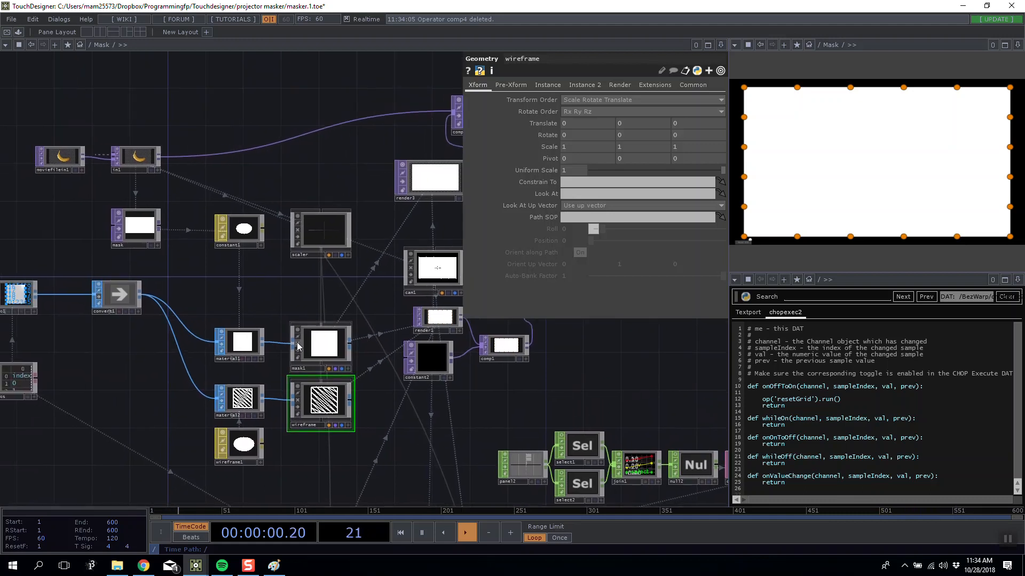
{"action": "left_click", "coordinate": [320, 342]}
{"action": "left_click_drag", "start_coordinate": [222, 302], "coordinate": [301, 317]}
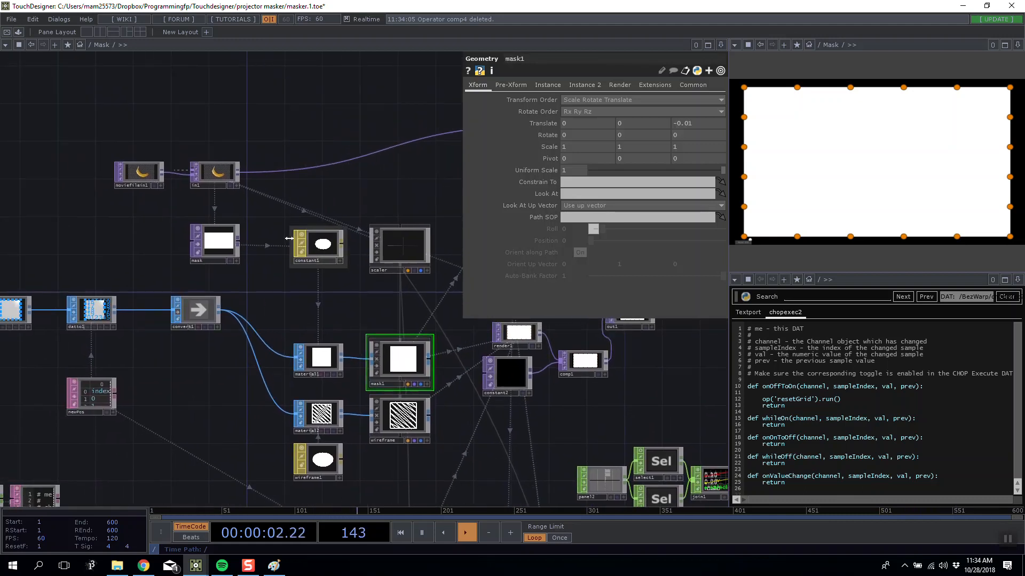
{"action": "left_click", "coordinate": [311, 246]}
{"action": "left_click_drag", "start_coordinate": [395, 239], "coordinate": [395, 182]}
Step: Duplicate mask1 and place the copy directly above it
{"action": "left_click", "coordinate": [399, 355]}
{"action": "key", "text": "ctrl+c"}
{"action": "key", "text": "ctrl+v"}
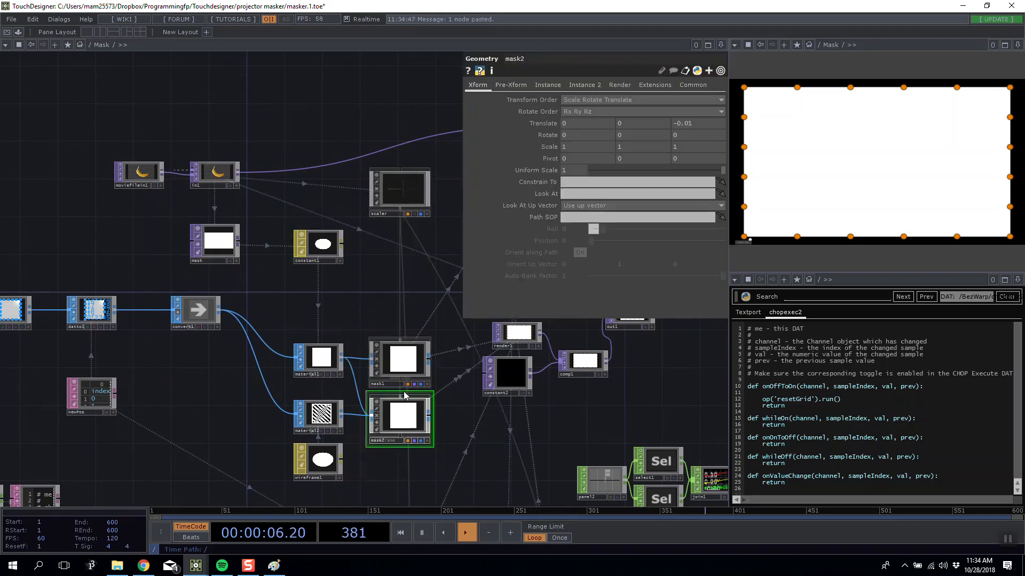
{"action": "left_click", "coordinate": [401, 295]}
Step: Add a Rectangle SOP above the existing rectangle at the start of the chain and connect it to mask2
{"action": "scroll", "coordinate": [218, 294], "scroll_direction": "down", "scroll_amount": 5}
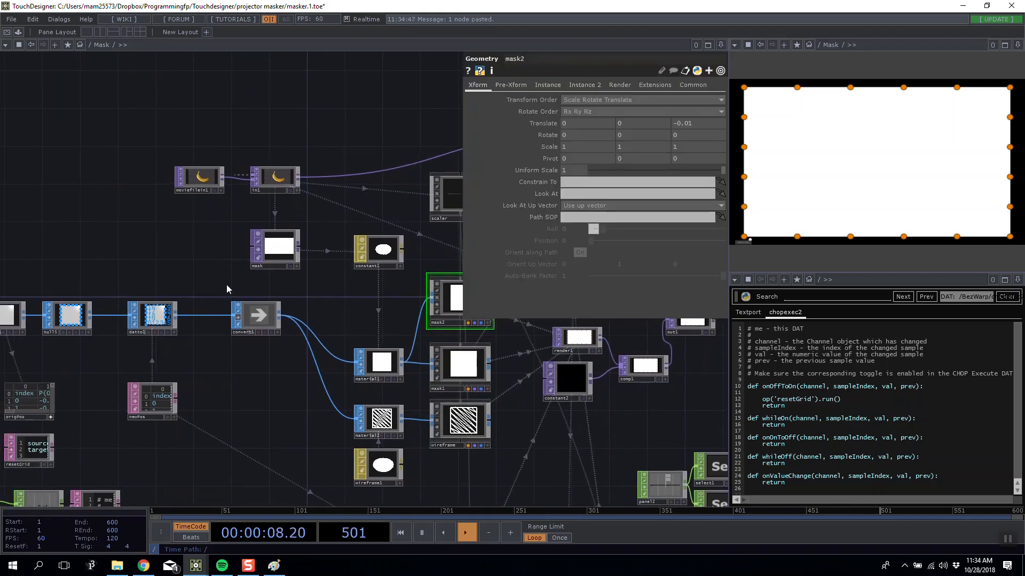
{"action": "left_click_drag", "start_coordinate": [152, 259], "coordinate": [142, 293]}
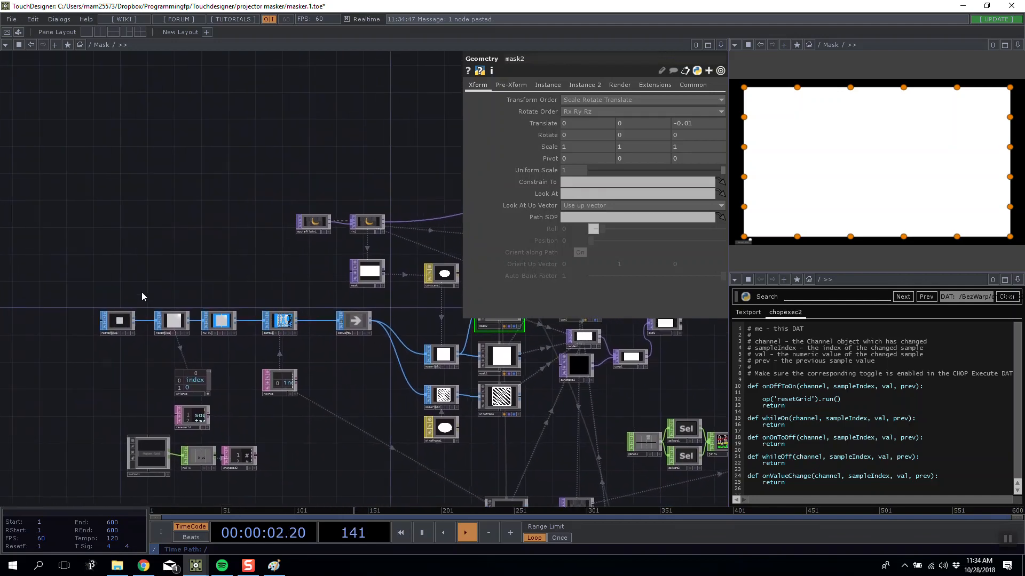
{"action": "key", "text": "Tab"}
{"action": "left_click", "coordinate": [92, 166]}
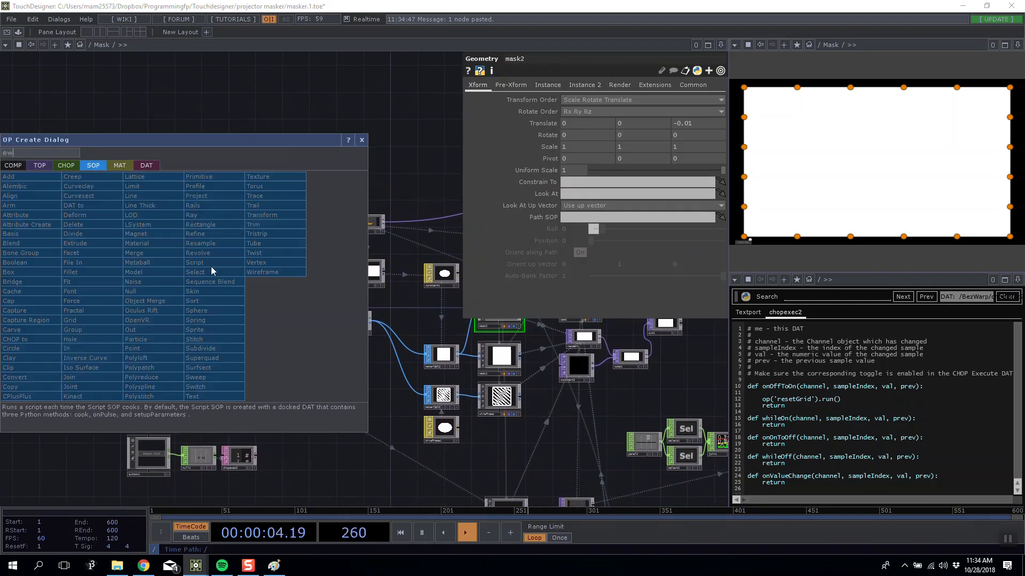
{"action": "left_click", "coordinate": [195, 216]}
{"action": "left_click", "coordinate": [122, 284]}
{"action": "left_click_drag", "start_coordinate": [122, 284], "coordinate": [479, 309]}
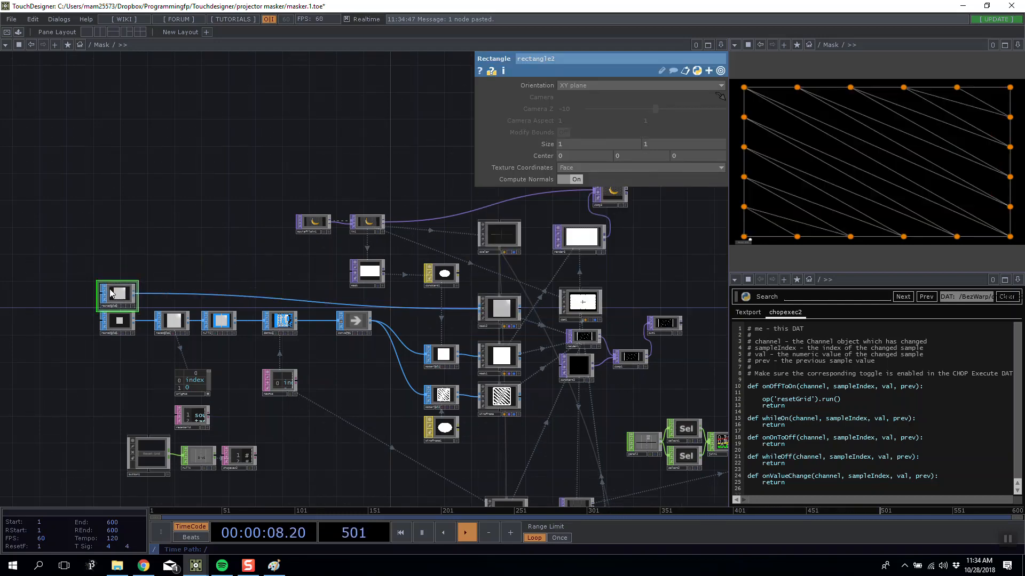
Step: Set mask2's Z translate to -0.02
{"action": "scroll", "coordinate": [592, 299], "scroll_direction": "up", "scroll_amount": 3}
{"action": "left_click", "coordinate": [376, 330]}
{"action": "mouse_move", "coordinate": [689, 124]}
{"action": "middle_mouse_down"}
{"action": "mouse_move", "coordinate": [683, 135]}
{"action": "mouse_move", "coordinate": [692, 127]}
{"action": "middle_mouse_up"}
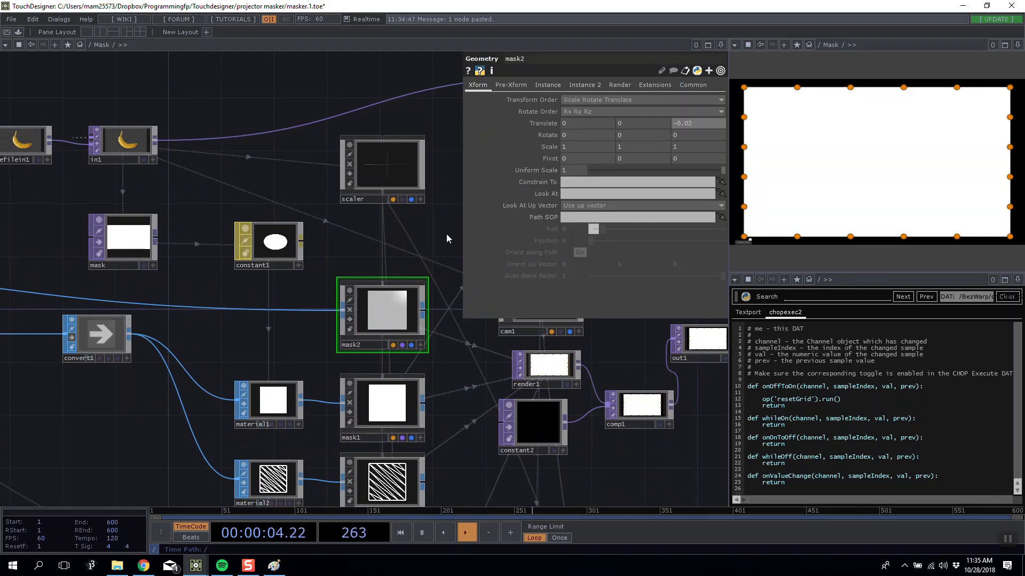
Step: Duplicate the constant1 material beneath the original and assign the copy to mask2
{"action": "left_click_drag", "start_coordinate": [435, 283], "coordinate": [247, 280]}
{"action": "left_click_drag", "start_coordinate": [277, 353], "coordinate": [309, 282]}
{"action": "left_click_drag", "start_coordinate": [308, 223], "coordinate": [347, 302]}
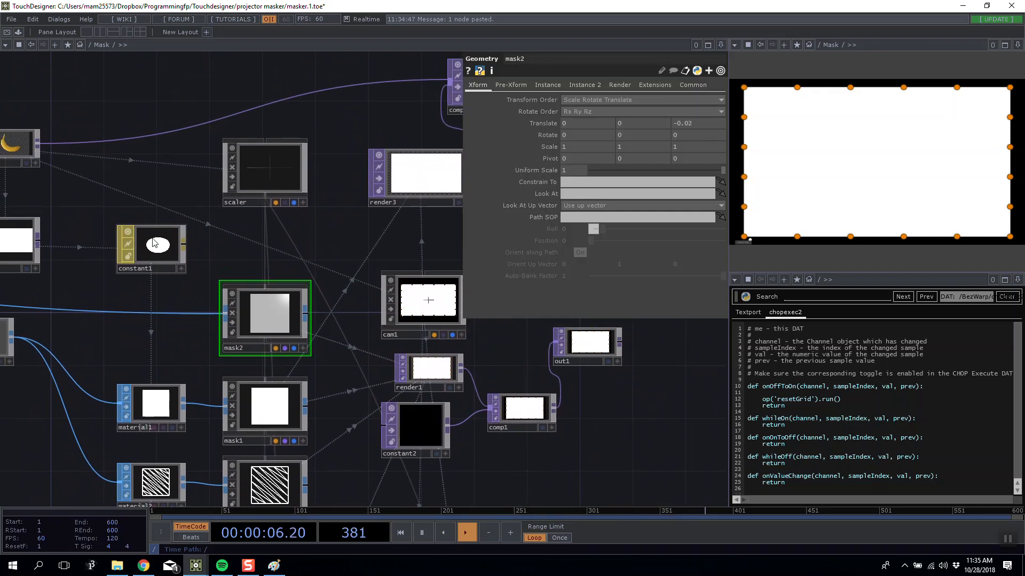
{"action": "left_click_drag", "start_coordinate": [226, 221], "coordinate": [348, 238]}
{"action": "left_click", "coordinate": [280, 268]}
{"action": "key", "text": "ctrl+c"}
{"action": "key", "text": "ctrl+v"}
{"action": "left_click_drag", "start_coordinate": [283, 327], "coordinate": [388, 330]}
Step: Rename mask2 to image and apply in1 as the texture of the duplicated constant material
{"action": "left_click", "coordinate": [373, 365]}
{"action": "type", "text": "image"}
{"action": "left_click_drag", "start_coordinate": [137, 172], "coordinate": [271, 343]}
Step: Pull the upper-left mask points in around the banana's stem to compare with comp3, and reset the point grid
{"action": "left_click_drag", "start_coordinate": [744, 87], "coordinate": [842, 140]}
{"action": "left_click_drag", "start_coordinate": [797, 86], "coordinate": [869, 124]}
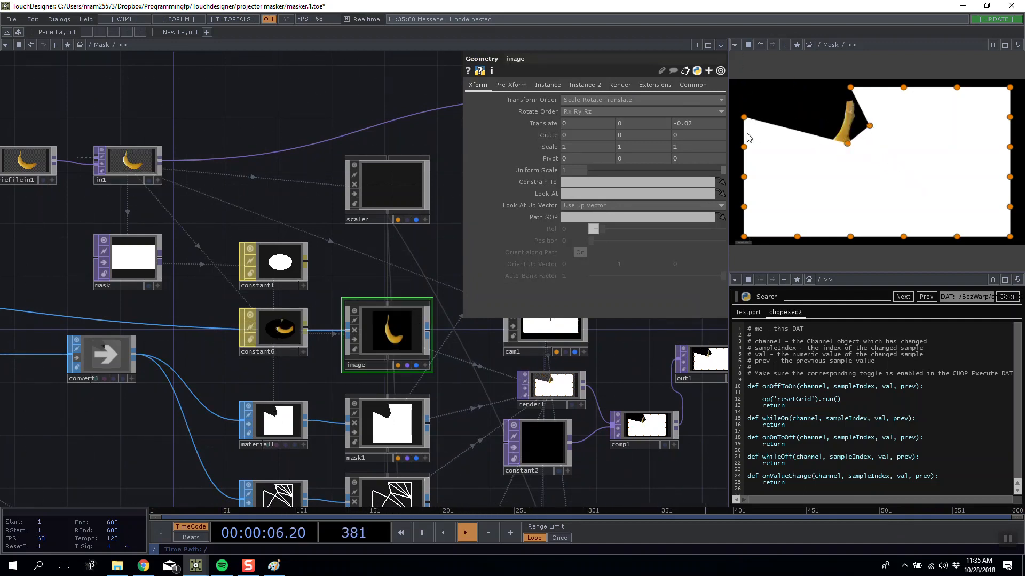
{"action": "left_click_drag", "start_coordinate": [744, 117], "coordinate": [816, 158]}
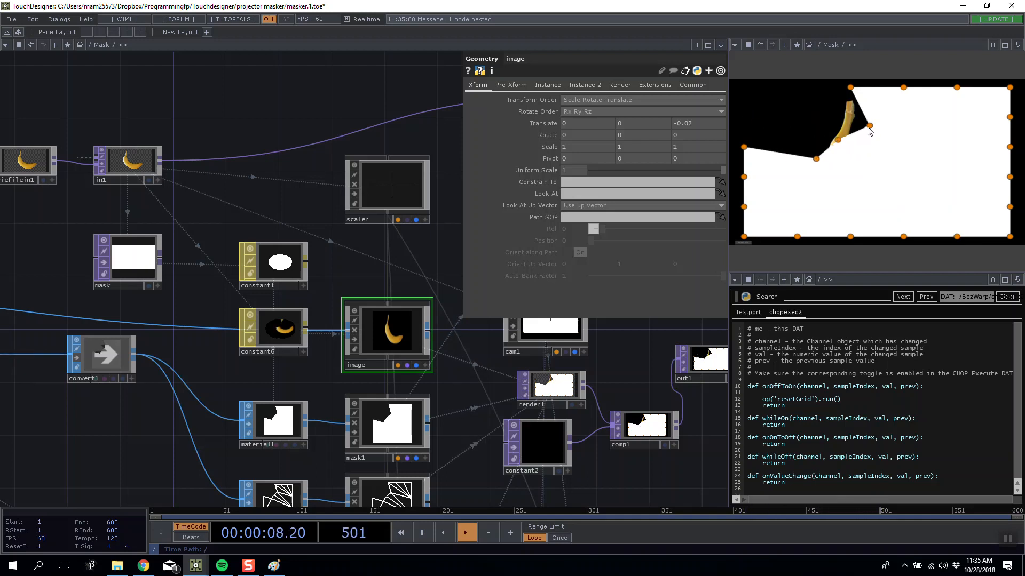
{"action": "left_click_drag", "start_coordinate": [870, 126], "coordinate": [844, 121]}
{"action": "left_click_drag", "start_coordinate": [454, 246], "coordinate": [463, 227]}
{"action": "left_click_drag", "start_coordinate": [398, 98], "coordinate": [245, 110]}
{"action": "left_click_drag", "start_coordinate": [392, 134], "coordinate": [173, 169]}
{"action": "scroll", "coordinate": [214, 142], "scroll_direction": "up", "scroll_amount": 10}
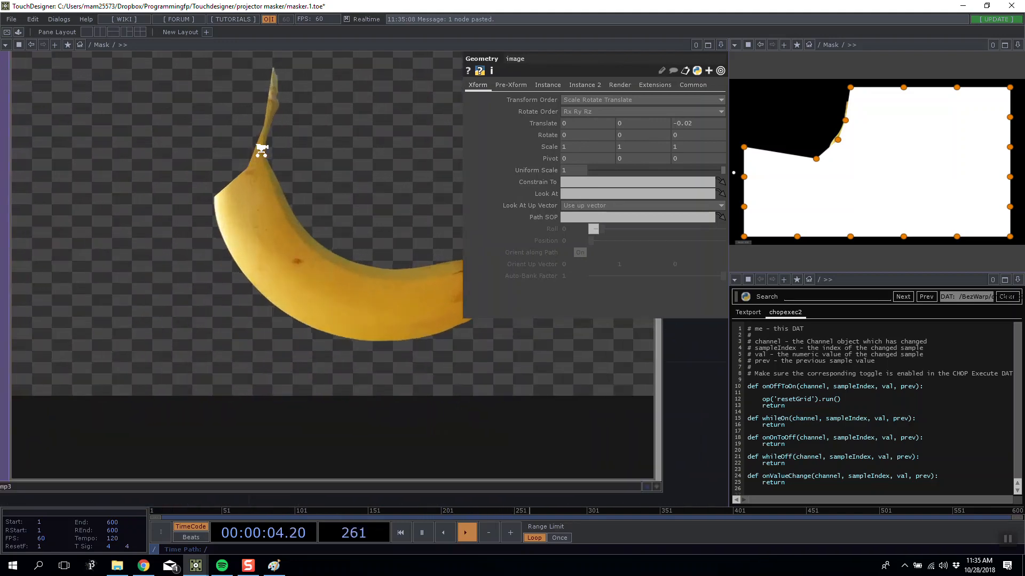
{"action": "left_click", "coordinate": [746, 245]}
Step: Duplicate the cam1 camera and place the copy beside it, above out1
{"action": "scroll", "coordinate": [554, 338], "scroll_direction": "down", "scroll_amount": 10}
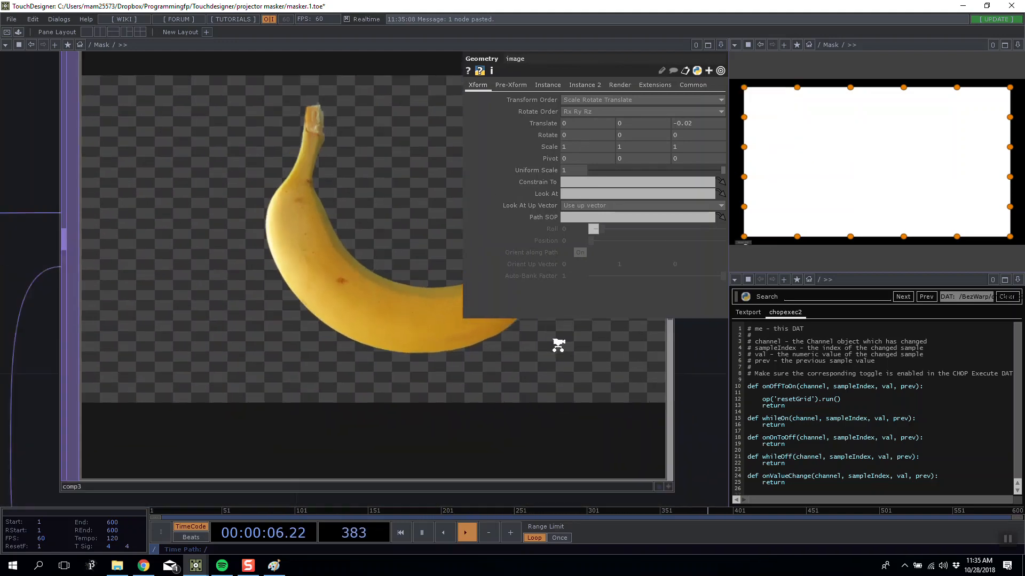
{"action": "left_click_drag", "start_coordinate": [405, 265], "coordinate": [387, 244]}
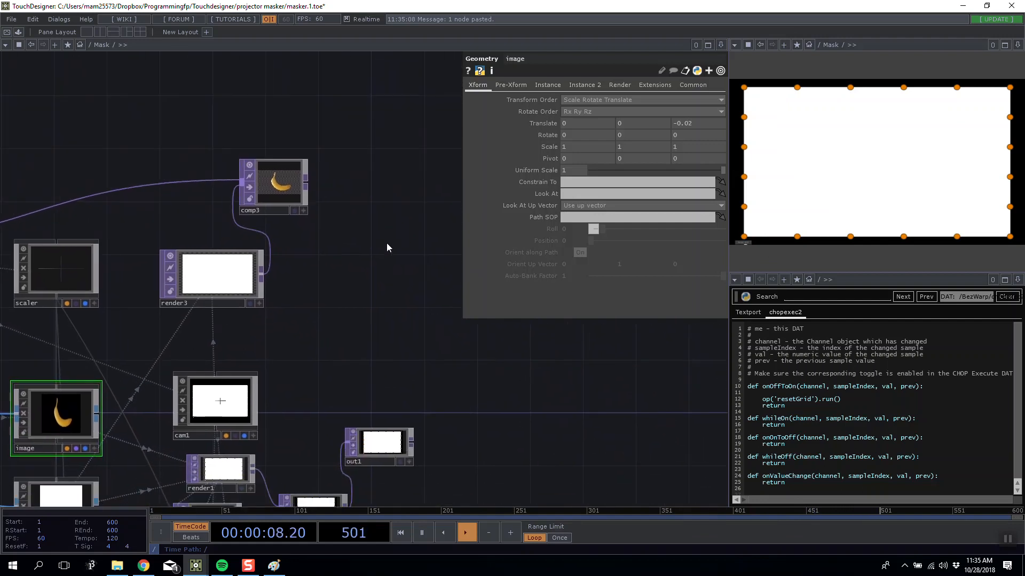
{"action": "left_click_drag", "start_coordinate": [291, 291], "coordinate": [303, 205]}
{"action": "left_click", "coordinate": [314, 391]}
{"action": "scroll", "coordinate": [331, 238], "scroll_direction": "down", "scroll_amount": 5}
{"action": "scroll", "coordinate": [268, 282], "scroll_direction": "up", "scroll_amount": 5}
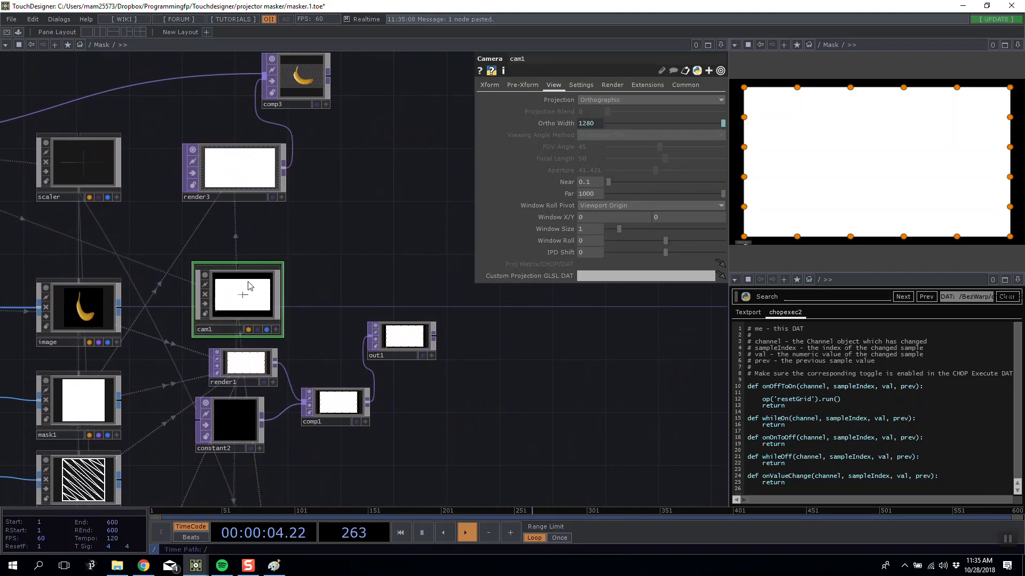
{"action": "key", "text": "ctrl+c"}
{"action": "key", "text": "ctrl+v"}
{"action": "left_click", "coordinate": [353, 306]}
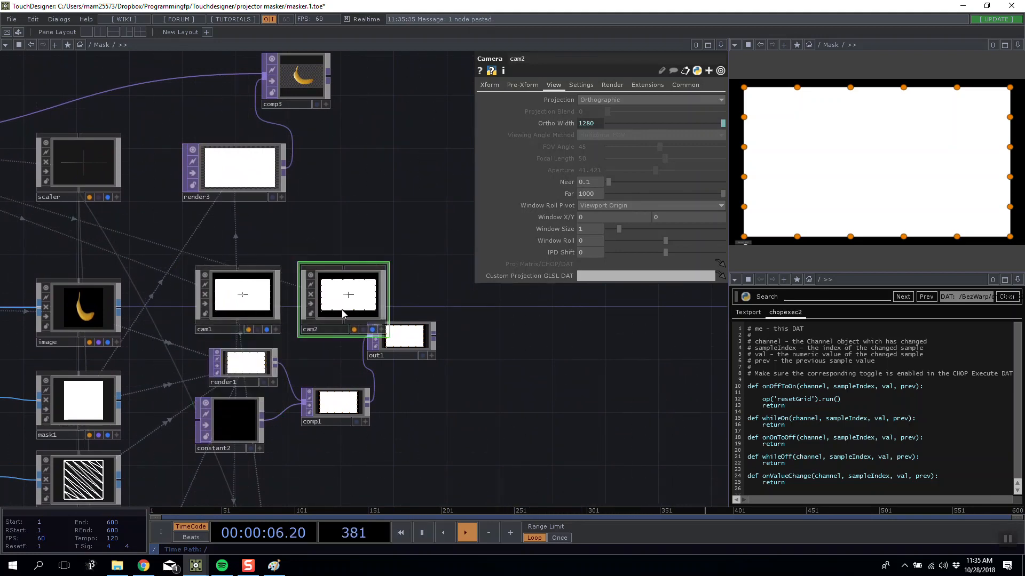
Step: Set cam2's Ortho Width expression to op('in1').aspectWidth*0.9 and inspect its view
{"action": "left_click", "coordinate": [588, 127]}
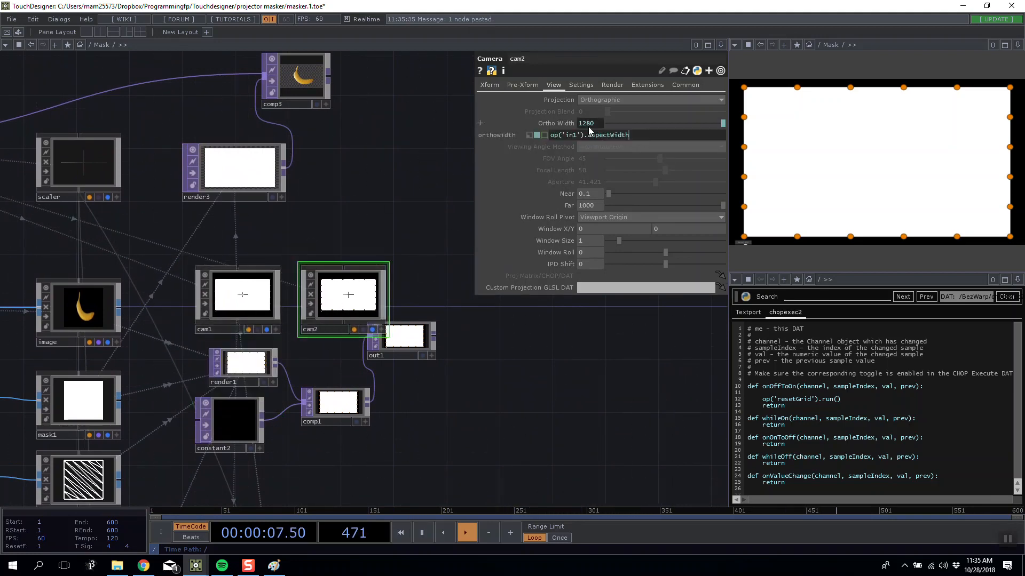
{"action": "left_click", "coordinate": [357, 221]}
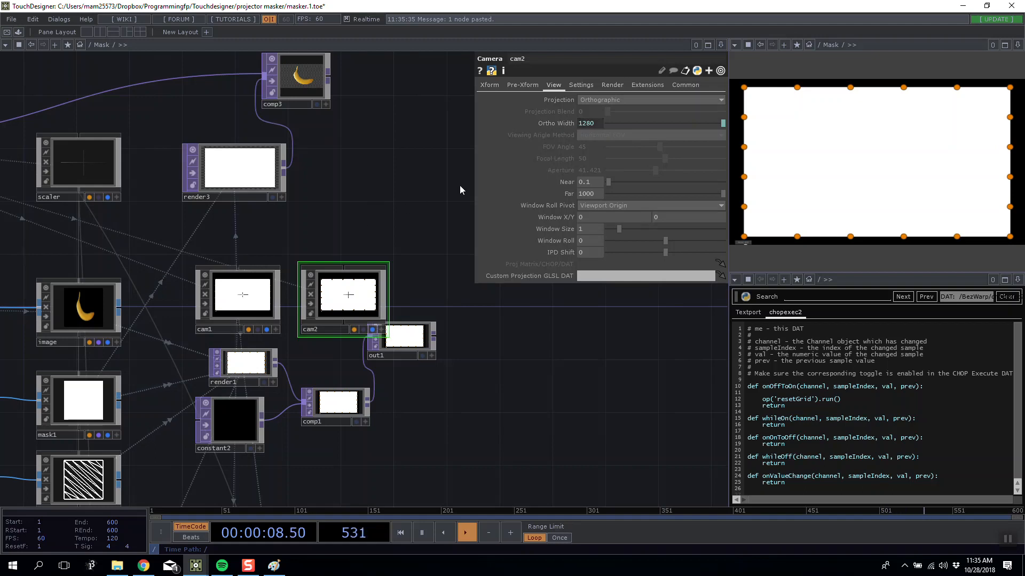
{"action": "left_click", "coordinate": [590, 126]}
{"action": "type", "text": "*1.1"}
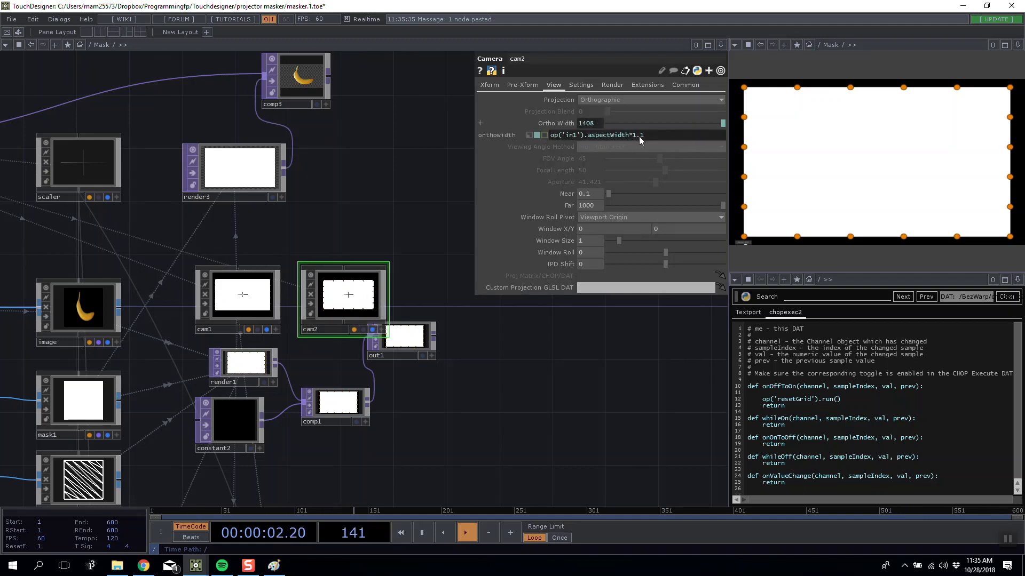
{"action": "type", "text": "0.9"}
{"action": "key", "text": "Return"}
{"action": "scroll", "coordinate": [336, 320], "scroll_direction": "up", "scroll_amount": 6}
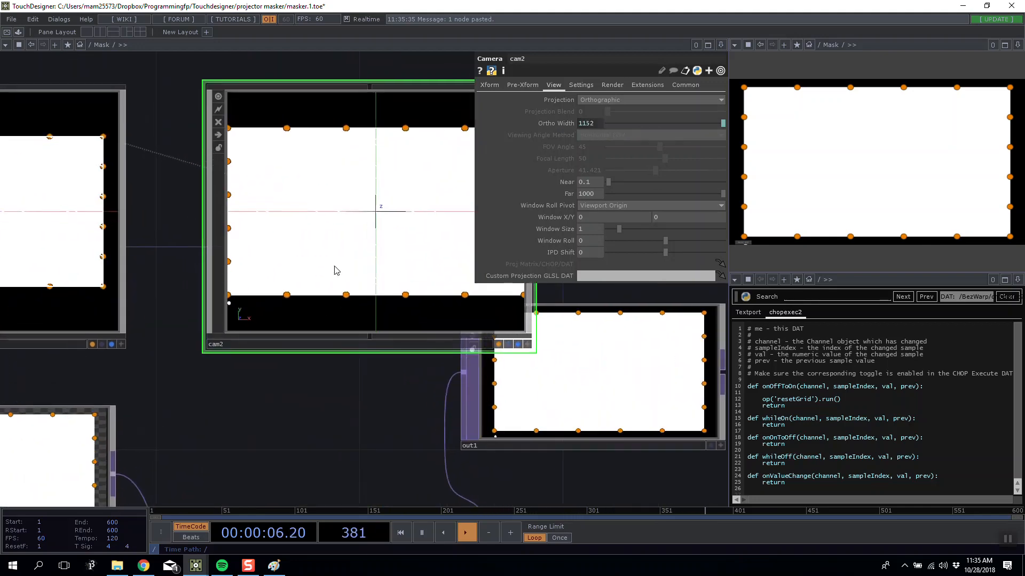
{"action": "scroll", "coordinate": [334, 270], "scroll_direction": "up", "scroll_amount": 3}
Step: Assign cam2 as the camera of render3, undoing the first attempt and repeating it
{"action": "scroll", "coordinate": [332, 268], "scroll_direction": "down", "scroll_amount": 7}
{"action": "scroll", "coordinate": [314, 120], "scroll_direction": "down", "scroll_amount": 1}
{"action": "left_click_drag", "start_coordinate": [315, 120], "coordinate": [299, 234]}
{"action": "scroll", "coordinate": [363, 312], "scroll_direction": "down", "scroll_amount": 1}
{"action": "mouse_move", "coordinate": [270, 364]}
{"action": "left_mouse_down"}
{"action": "mouse_move", "coordinate": [270, 327]}
{"action": "mouse_move", "coordinate": [270, 345]}
{"action": "left_mouse_up"}
{"action": "left_click_drag", "start_coordinate": [290, 261], "coordinate": [155, 122]}
{"action": "left_click", "coordinate": [187, 133]}
{"action": "key", "text": "ctrl+z"}
{"action": "left_click_drag", "start_coordinate": [276, 286], "coordinate": [202, 135]}
{"action": "left_click", "coordinate": [204, 125]}
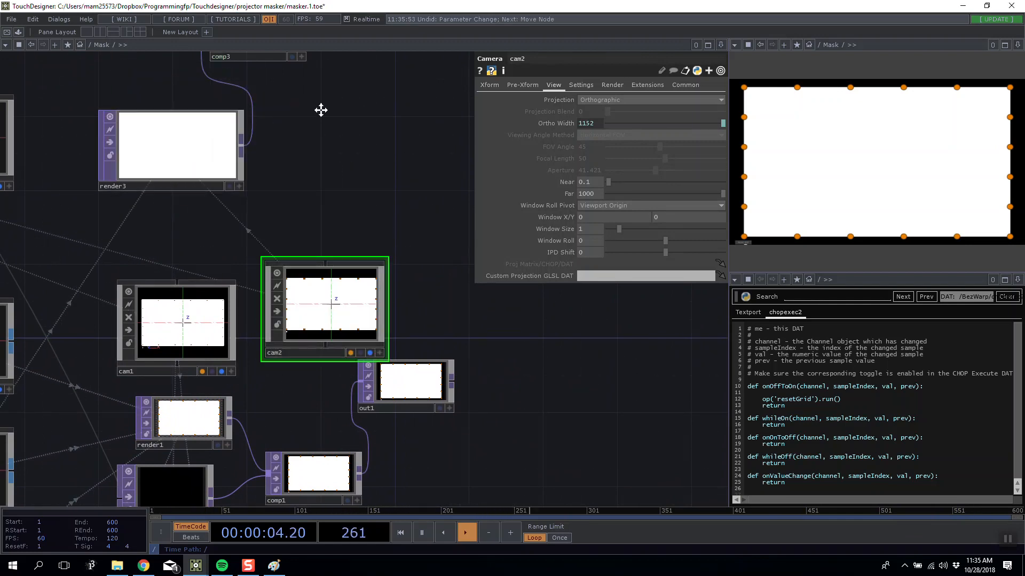
Step: Reposition the mask's upper-left and left-edge points along the banana's stem and outer edge, checking the cut-out in comp3
{"action": "left_click_drag", "start_coordinate": [320, 110], "coordinate": [342, 286]}
{"action": "scroll", "coordinate": [248, 181], "scroll_direction": "up", "scroll_amount": 6}
{"action": "left_click_drag", "start_coordinate": [745, 90], "coordinate": [835, 154]}
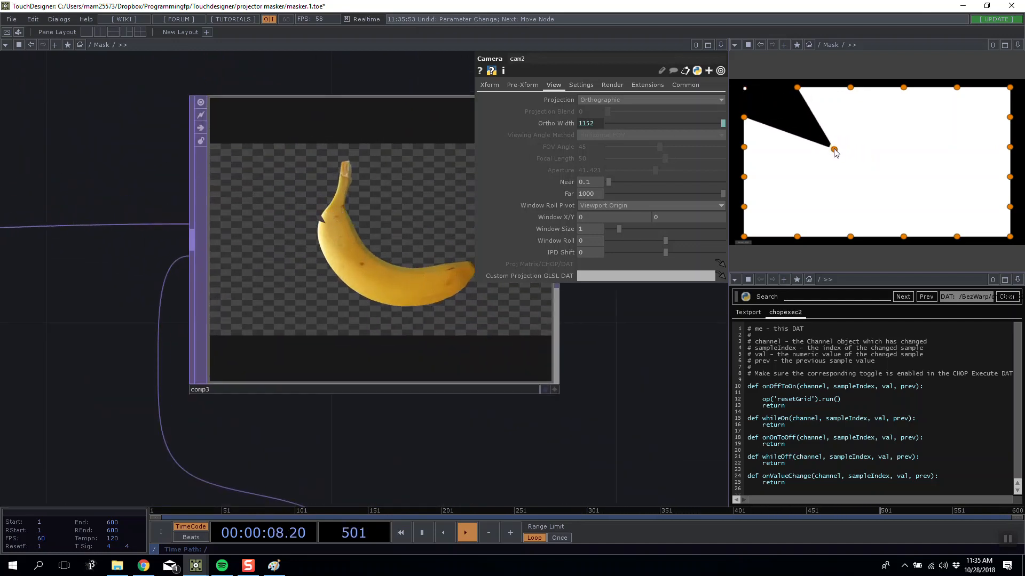
{"action": "left_click_drag", "start_coordinate": [797, 87], "coordinate": [844, 123]}
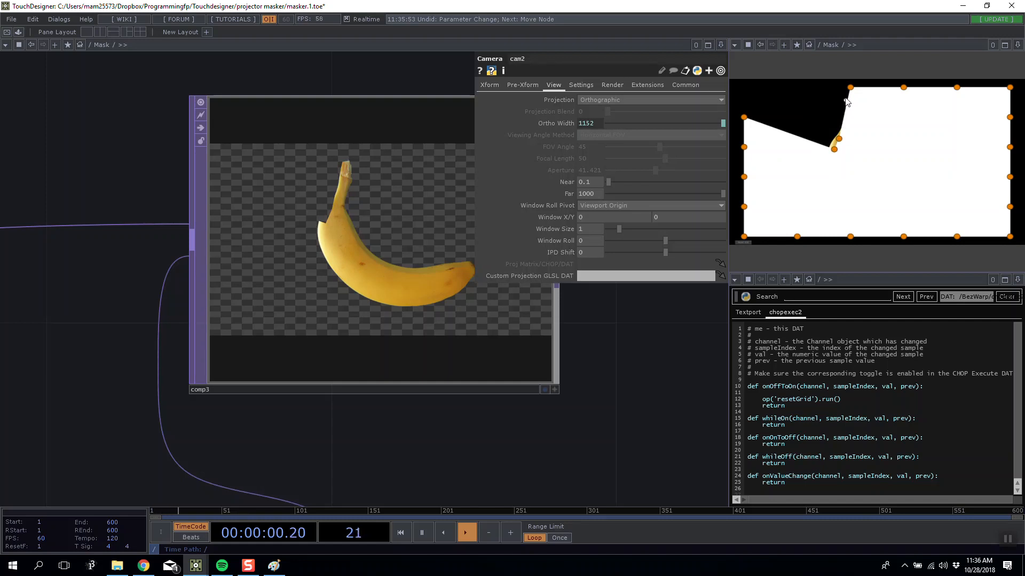
{"action": "left_click_drag", "start_coordinate": [850, 87], "coordinate": [857, 108]}
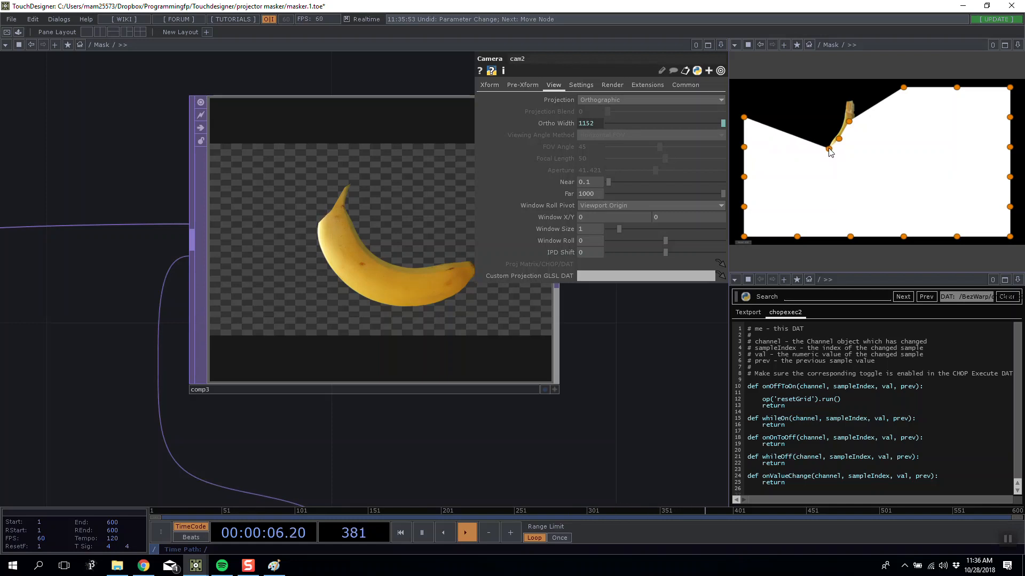
{"action": "left_click_drag", "start_coordinate": [741, 117], "coordinate": [827, 162]}
{"action": "left_click_drag", "start_coordinate": [745, 149], "coordinate": [834, 180]}
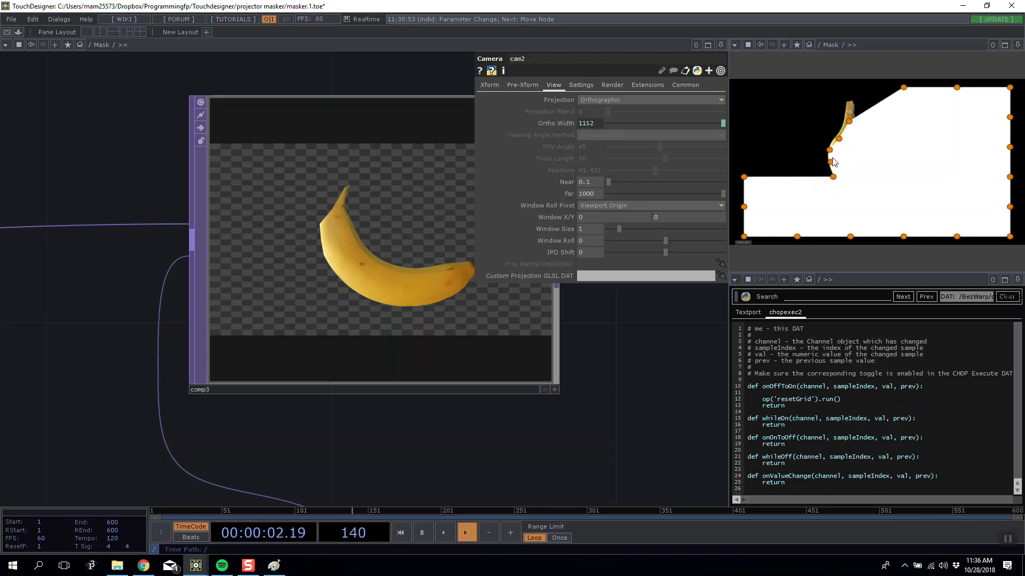
{"action": "left_click_drag", "start_coordinate": [849, 125], "coordinate": [849, 110]}
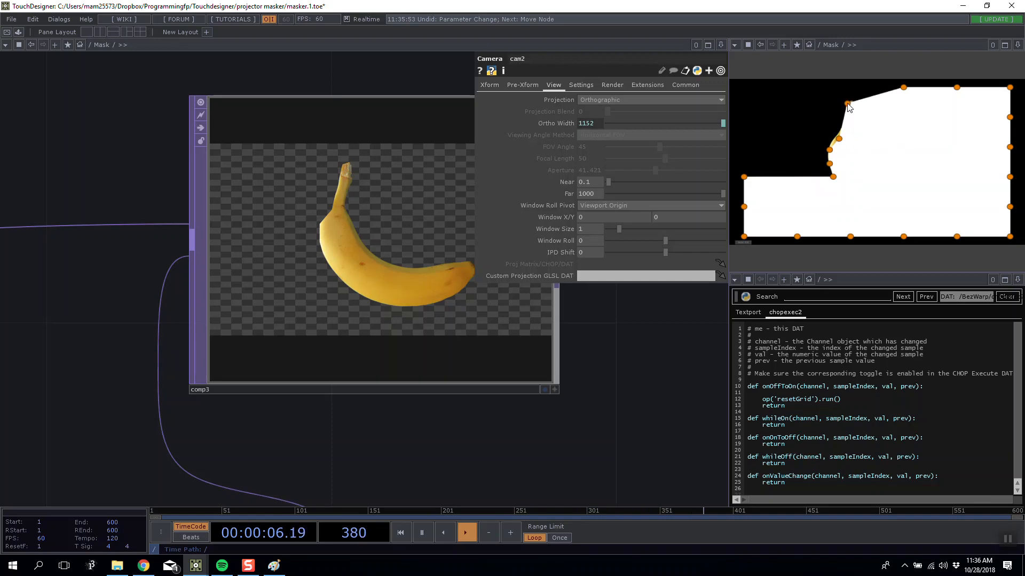
Step: Review the parameters of the constant1 material and the image geometry feeding the mask render
{"action": "scroll", "coordinate": [534, 320], "scroll_direction": "down", "scroll_amount": 6}
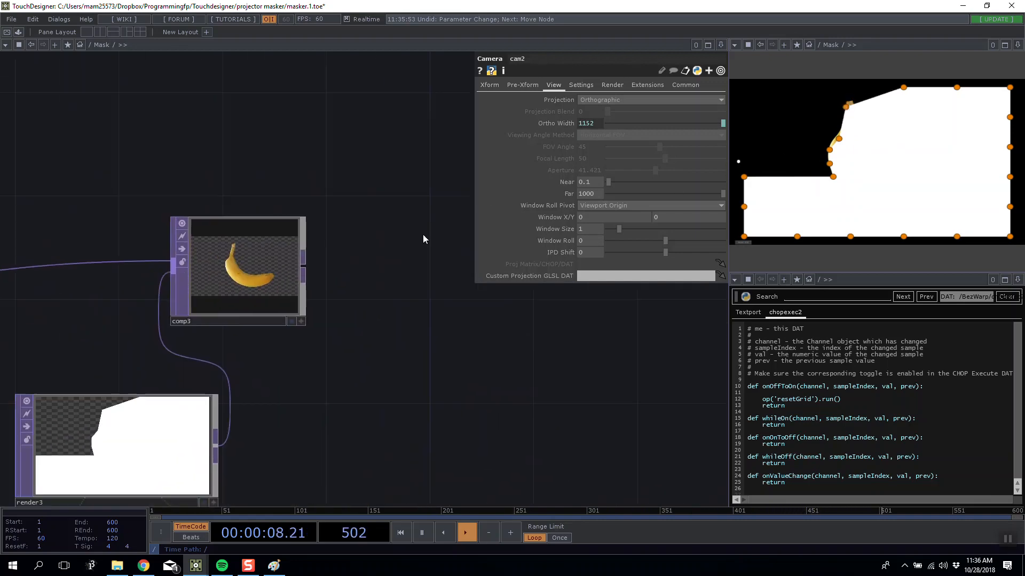
{"action": "left_click_drag", "start_coordinate": [508, 301], "coordinate": [695, 256]}
{"action": "left_click_drag", "start_coordinate": [197, 190], "coordinate": [251, 91]}
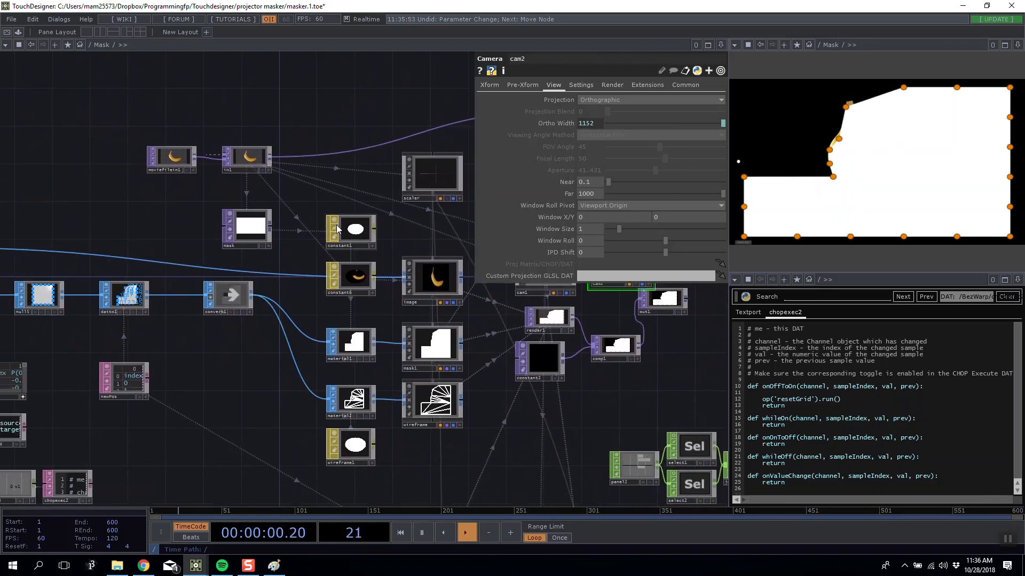
{"action": "left_click", "coordinate": [355, 230]}
{"action": "left_click_drag", "start_coordinate": [690, 123], "coordinate": [737, 119]}
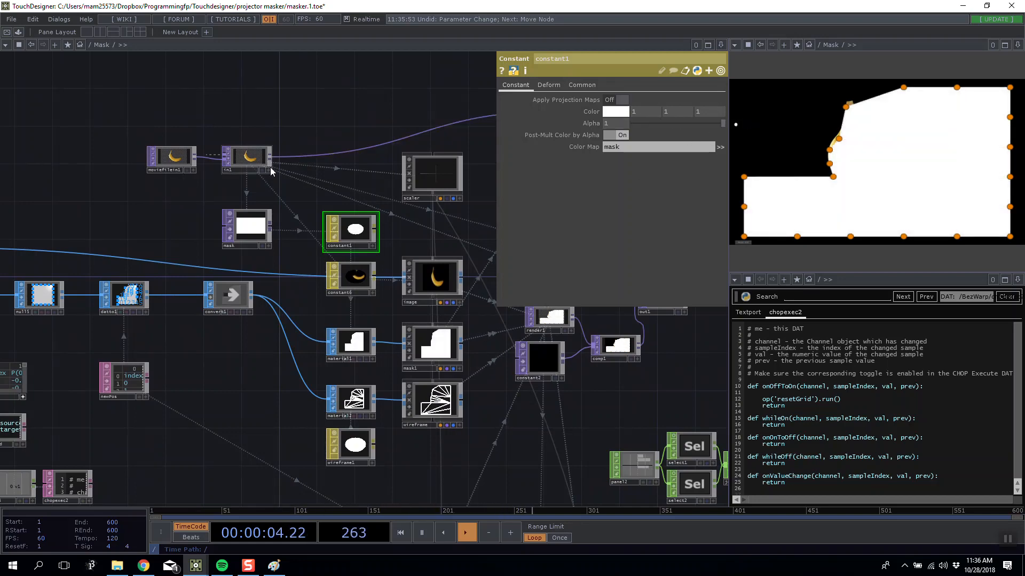
{"action": "left_click_drag", "start_coordinate": [442, 243], "coordinate": [323, 210]}
{"action": "scroll", "coordinate": [324, 233], "scroll_direction": "up", "scroll_amount": 5}
{"action": "left_click", "coordinate": [285, 269]}
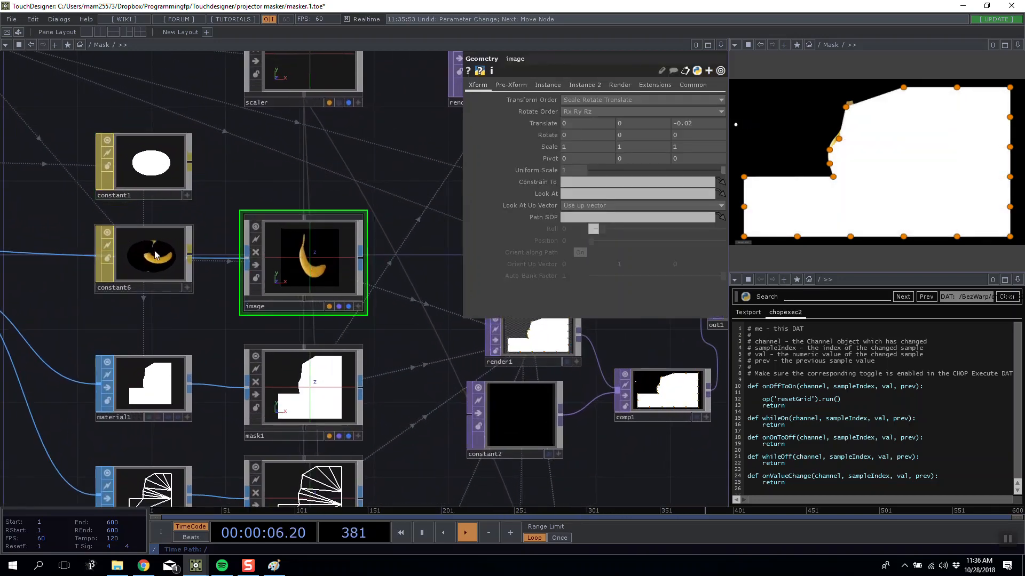
Step: Review the constant6 material's blending and colour settings, and turn off Apply Projection Maps
{"action": "left_click", "coordinate": [170, 243]}
{"action": "left_click", "coordinate": [560, 85]}
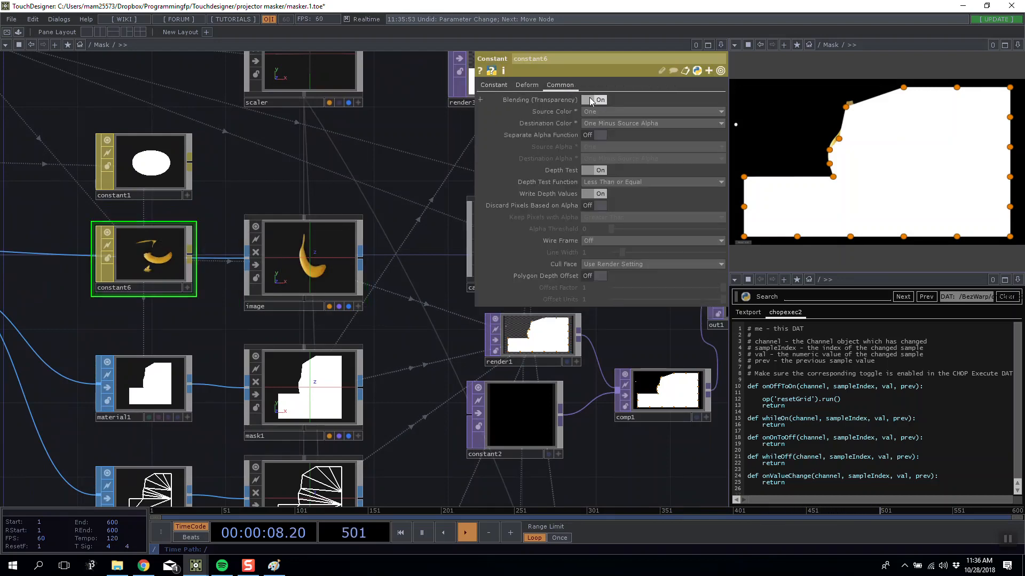
{"action": "left_click", "coordinate": [493, 85]}
{"action": "left_click", "coordinate": [560, 85]}
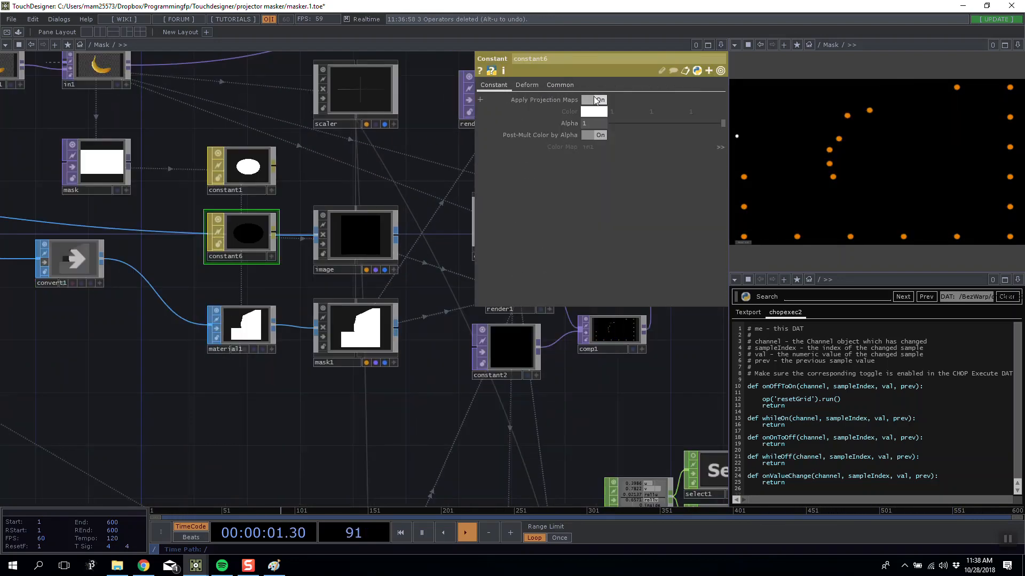
{"action": "left_click", "coordinate": [595, 100]}
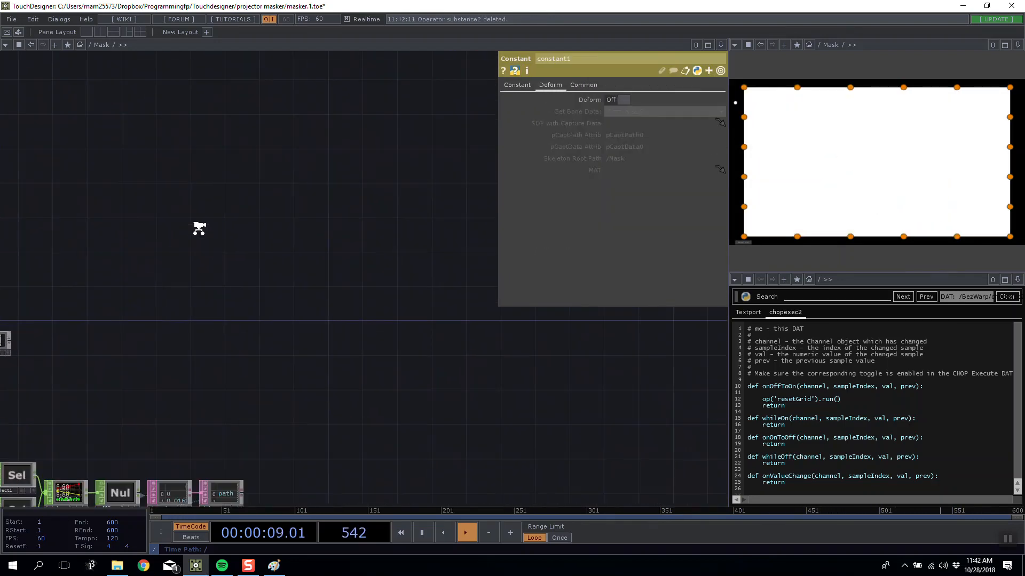
Step: Move the mask's upper-left corner and its neighbouring top-edge point down into the white area
{"action": "scroll", "coordinate": [199, 229], "scroll_direction": "down", "scroll_amount": 3}
{"action": "left_click_drag", "start_coordinate": [309, 229], "coordinate": [360, 261]}
{"action": "left_click_drag", "start_coordinate": [744, 88], "coordinate": [807, 111]}
Step: Delete geo3 with its circle, transform, material and panel nodes, and nudge the mask's displaced top-edge point slightly upward
{"action": "scroll", "coordinate": [422, 371], "scroll_direction": "down", "scroll_amount": 4}
{"action": "scroll", "coordinate": [425, 375], "scroll_direction": "down", "scroll_amount": 2}
{"action": "left_click_drag", "start_coordinate": [385, 487], "coordinate": [384, 443]}
{"action": "scroll", "coordinate": [384, 444], "scroll_direction": "up", "scroll_amount": 2}
{"action": "left_click_drag", "start_coordinate": [307, 392], "coordinate": [298, 380]}
{"action": "scroll", "coordinate": [298, 380], "scroll_direction": "up", "scroll_amount": 5}
{"action": "left_click", "coordinate": [270, 243]}
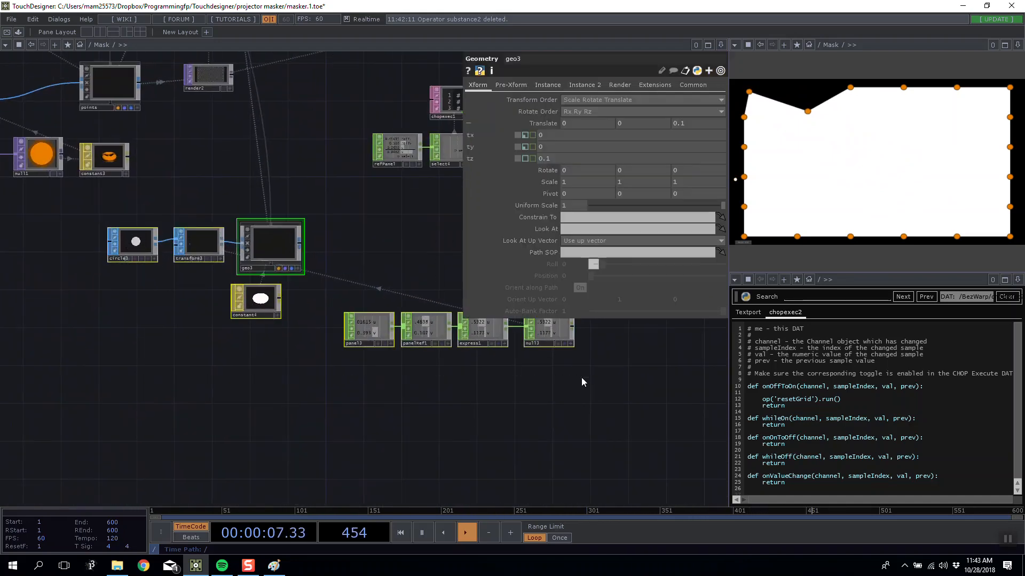
{"action": "key", "text": "Delete"}
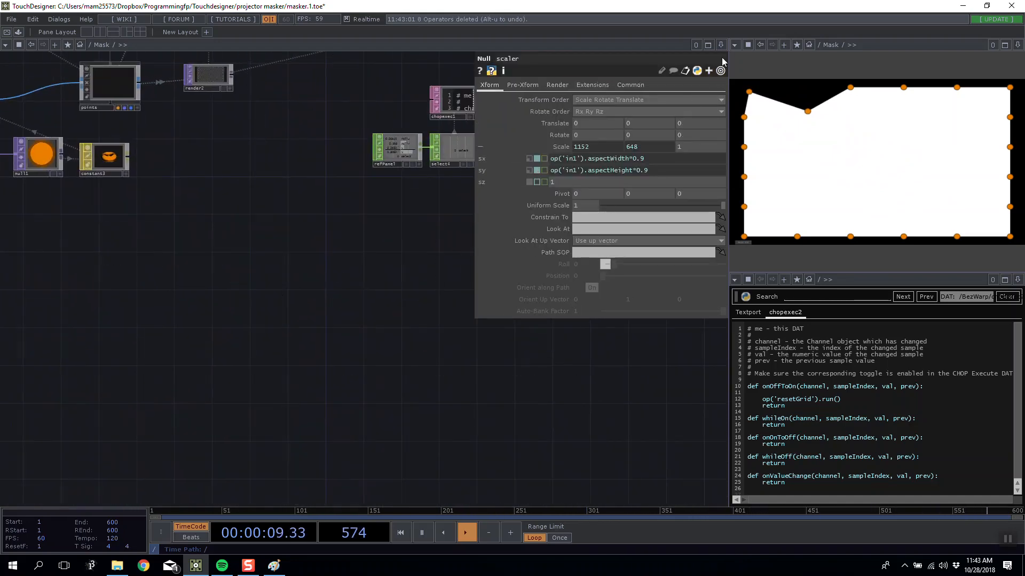
{"action": "mouse_move", "coordinate": [808, 111]}
{"action": "left_mouse_down"}
{"action": "mouse_move", "coordinate": [876, 160]}
{"action": "mouse_move", "coordinate": [817, 123]}
{"action": "mouse_move", "coordinate": [793, 95]}
{"action": "mouse_move", "coordinate": [808, 106]}
{"action": "left_mouse_up"}
Step: Create a Slider component in the Mask network
{"action": "scroll", "coordinate": [267, 352], "scroll_direction": "down", "scroll_amount": 5}
{"action": "scroll", "coordinate": [316, 277], "scroll_direction": "up", "scroll_amount": 4}
{"action": "key", "text": "Tab"}
{"action": "left_click", "coordinate": [199, 157]}
{"action": "left_click", "coordinate": [145, 156]}
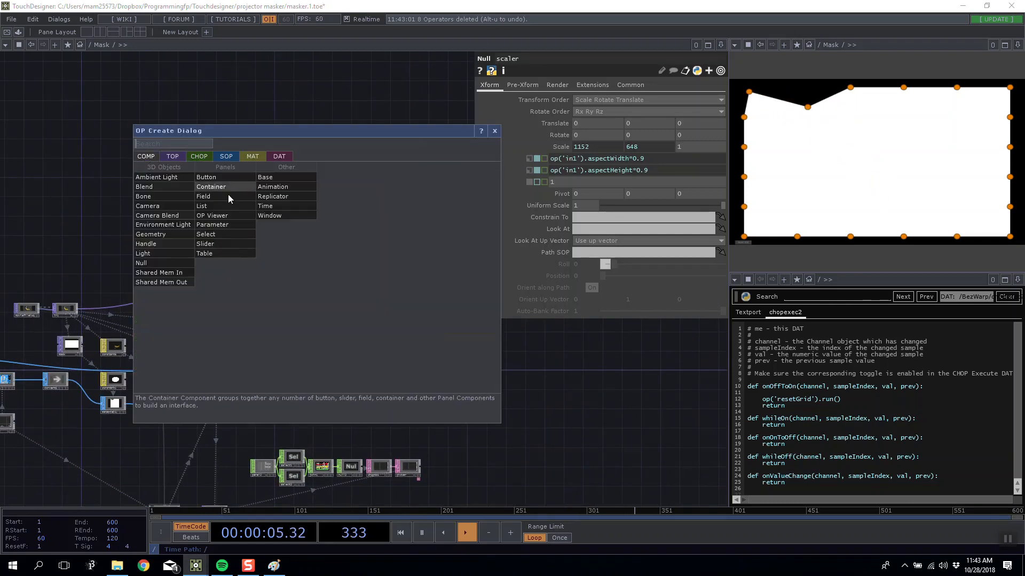
{"action": "left_click", "coordinate": [210, 245]}
{"action": "left_click", "coordinate": [331, 362]}
Step: Place slider1 directly beneath the Reset Grid button and connect the two panel components
{"action": "left_click_drag", "start_coordinate": [331, 363], "coordinate": [464, 90]}
{"action": "left_click_drag", "start_coordinate": [407, 129], "coordinate": [32, 273]}
{"action": "left_click_drag", "start_coordinate": [156, 253], "coordinate": [171, 255]}
{"action": "scroll", "coordinate": [85, 283], "scroll_direction": "up", "scroll_amount": 3}
{"action": "left_click_drag", "start_coordinate": [84, 284], "coordinate": [85, 251]}
{"action": "left_click", "coordinate": [73, 203]}
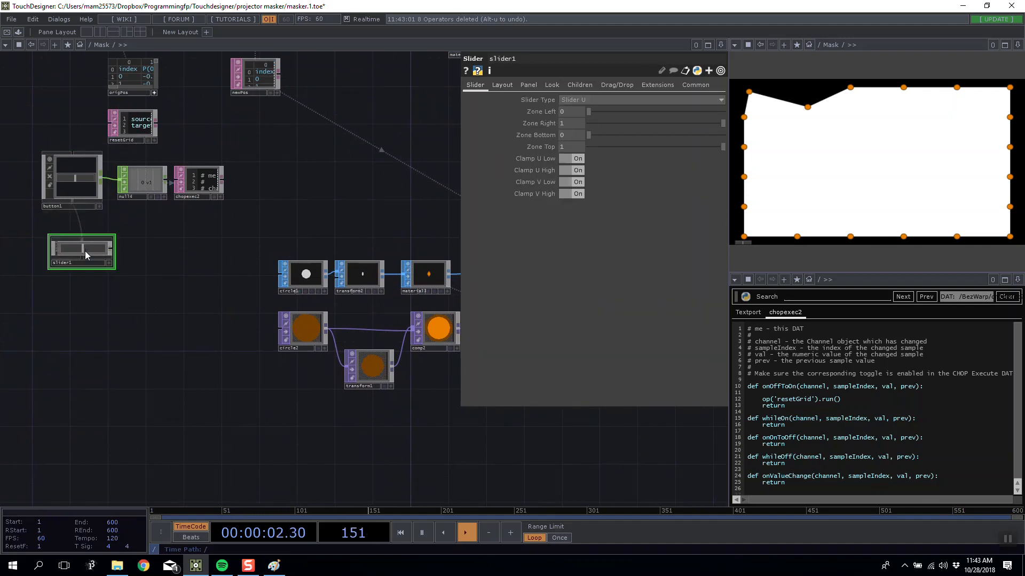
Step: Set slider1's layout X position to 143 and its width to 105
{"action": "left_click", "coordinate": [510, 86]}
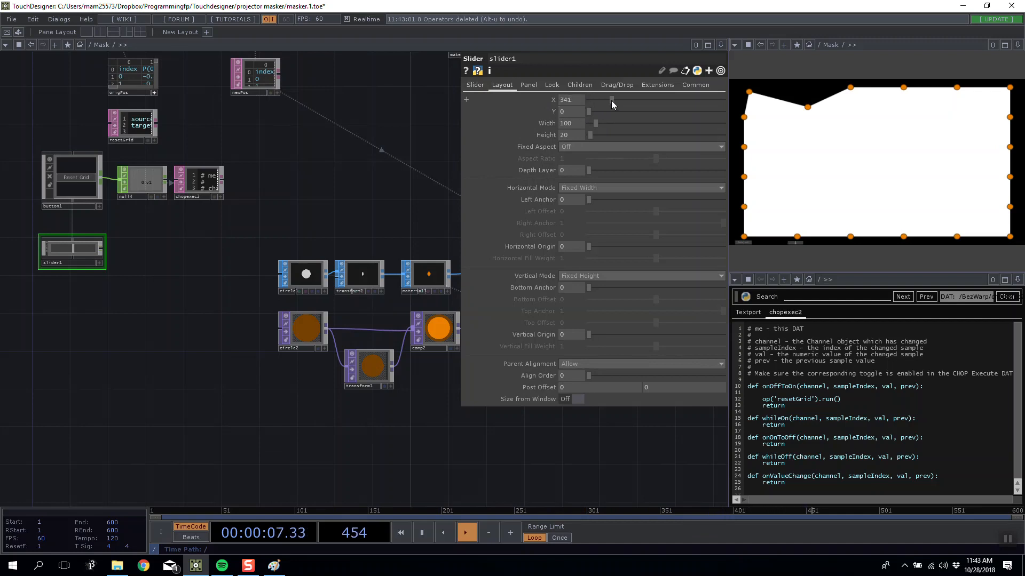
{"action": "scroll", "coordinate": [140, 194], "scroll_direction": "up", "scroll_amount": 4}
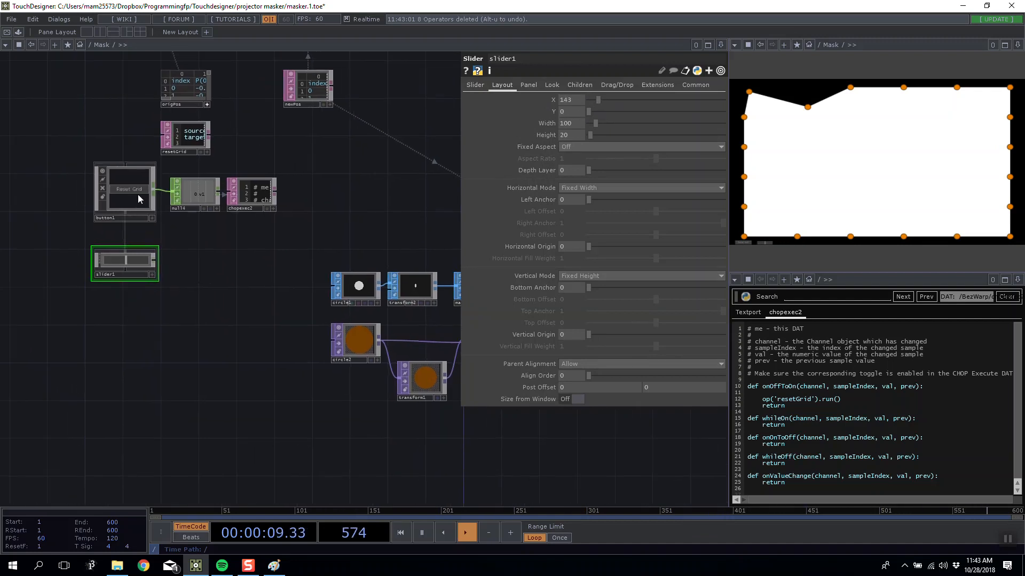
{"action": "left_click", "coordinate": [137, 199]}
{"action": "left_click", "coordinate": [142, 328]}
{"action": "left_click_drag", "start_coordinate": [564, 124], "coordinate": [535, 121]}
{"action": "type", "text": "105"}
{"action": "key", "text": "Return"}
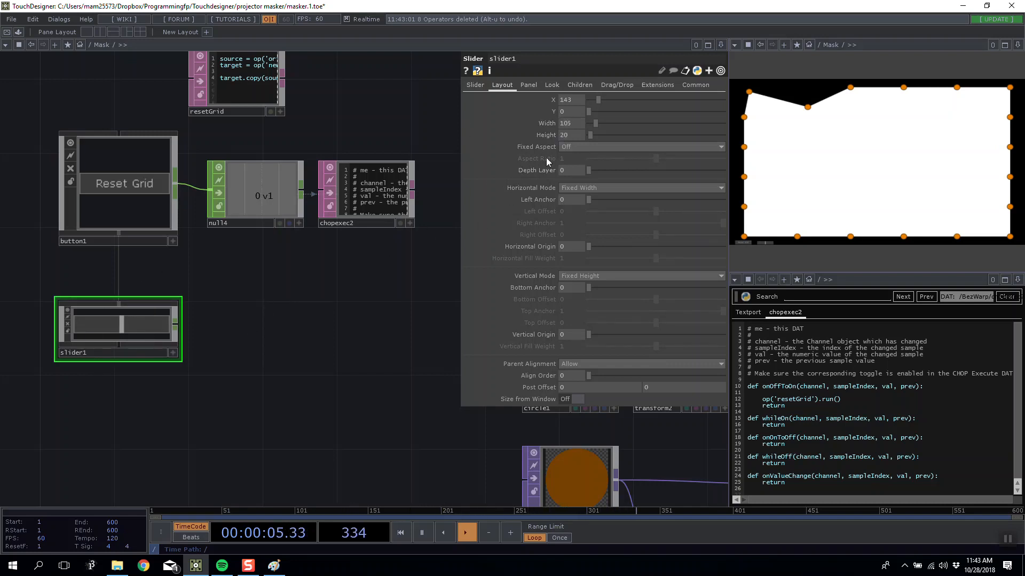
Step: Preview the mask output in perform mode, including from the root network with the perform window component selected
{"action": "key", "text": "F1"}
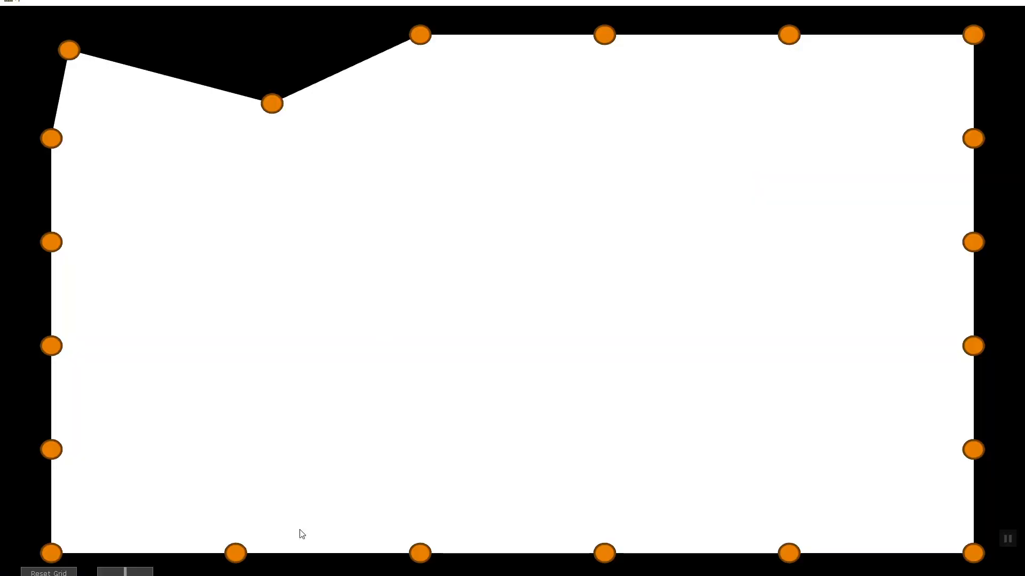
{"action": "key", "text": "Escape"}
{"action": "key", "text": "u"}
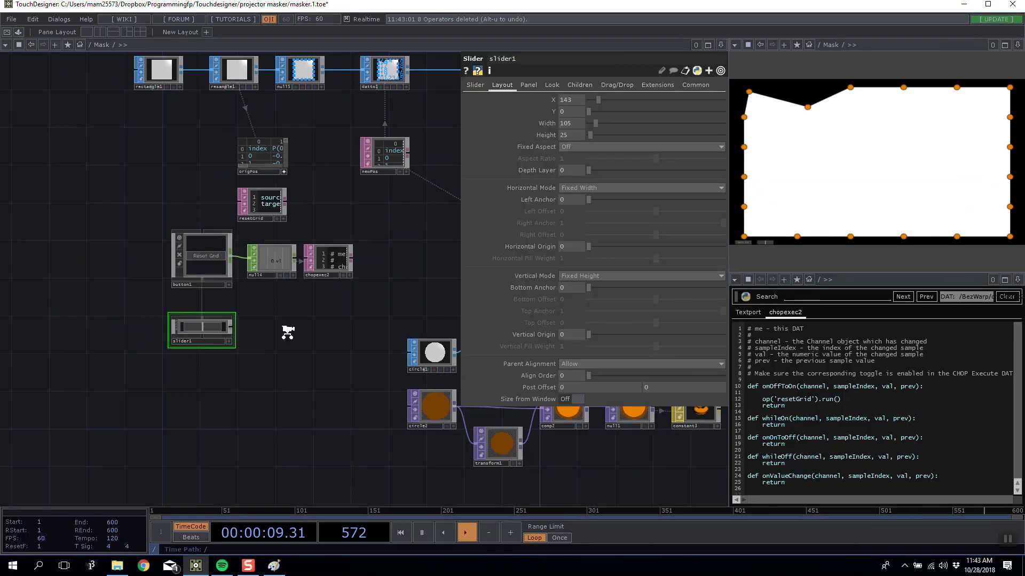
{"action": "key", "text": "h"}
{"action": "left_click", "coordinate": [239, 306]}
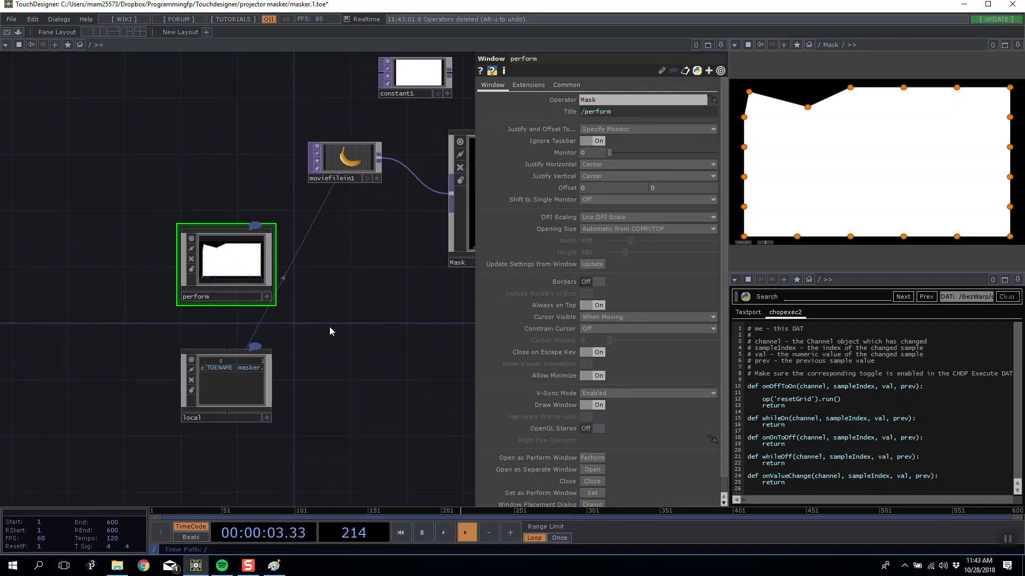
{"action": "key", "text": "F1"}
{"action": "key", "text": "Escape"}
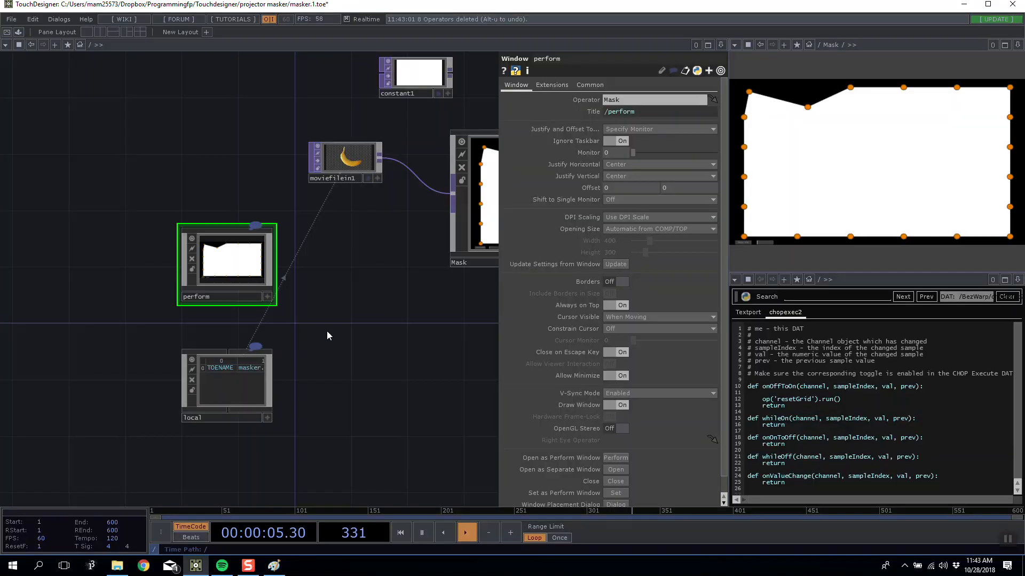
Step: Inside slider1 of the Mask component, add a Text TOP to the right of the knob container
{"action": "scroll", "coordinate": [401, 235], "scroll_direction": "up", "scroll_amount": 5}
{"action": "scroll", "coordinate": [288, 409], "scroll_direction": "up", "scroll_amount": 4}
{"action": "scroll", "coordinate": [183, 297], "scroll_direction": "up", "scroll_amount": 5}
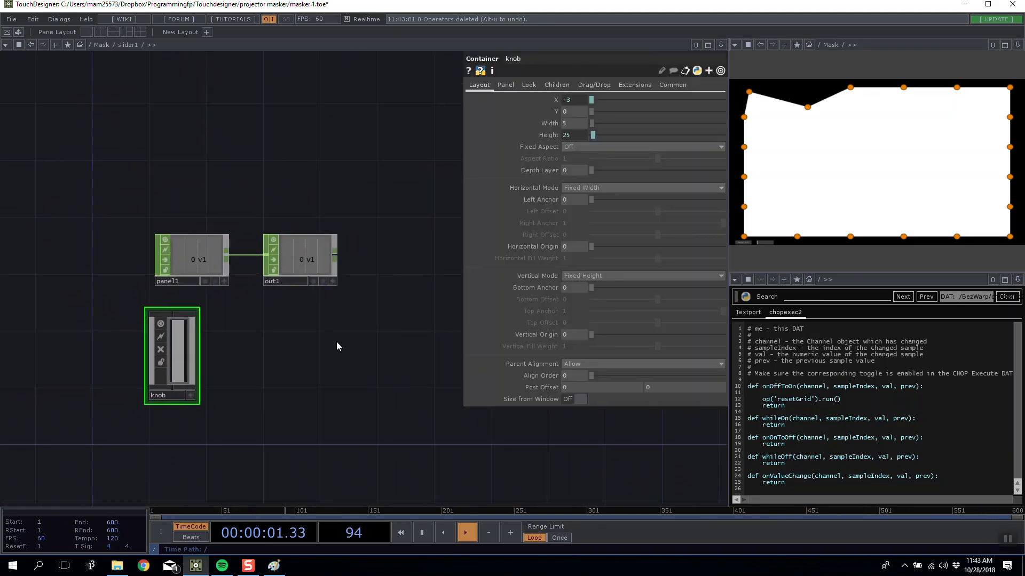
{"action": "key", "text": "Tab"}
{"action": "type", "text": "t"}
{"action": "left_click", "coordinate": [192, 224]}
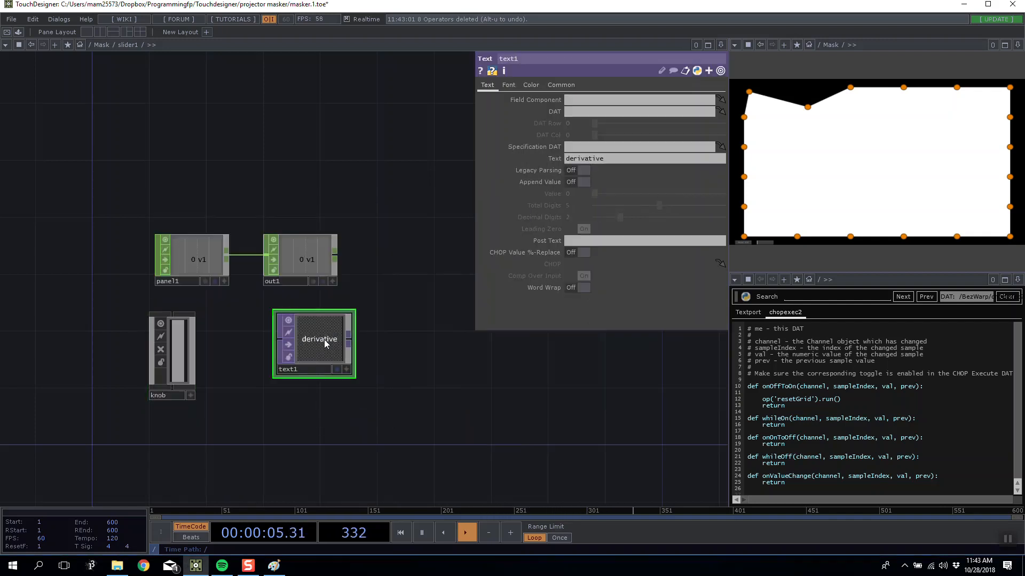
{"action": "left_click", "coordinate": [286, 357]}
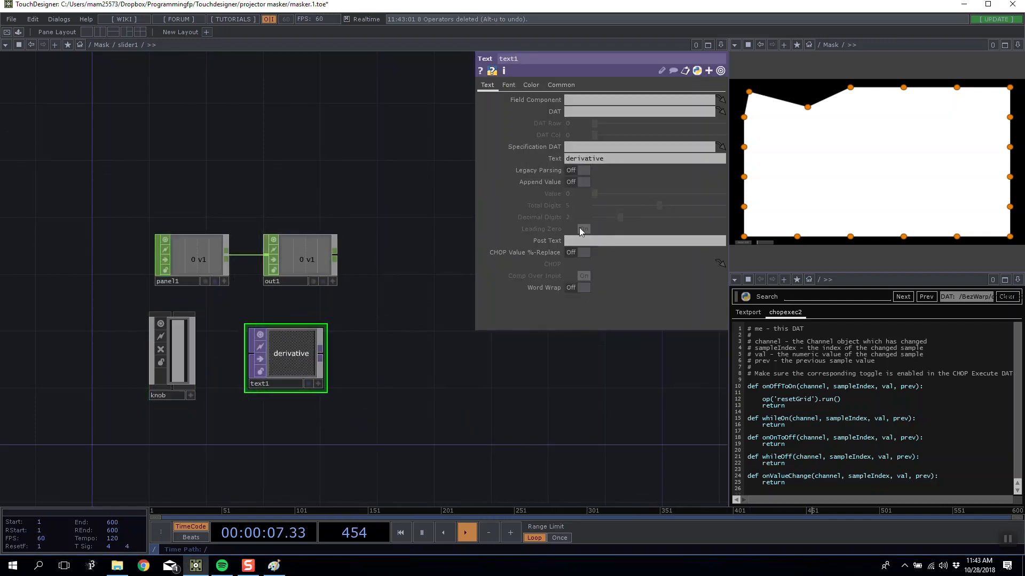
Step: Enter me.panel['v1'] as text1's Text parameter and switch that parameter to expression mode
{"action": "left_click", "coordinate": [593, 159]}
{"action": "type", "text": "me.panel.par."}
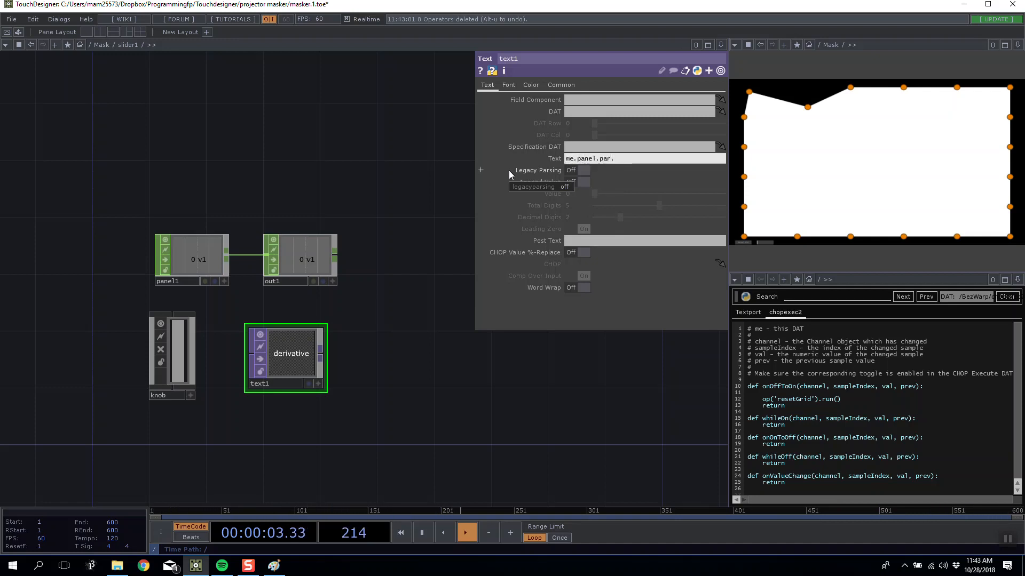
{"action": "key", "text": "BackSpace"}
{"action": "key", "text": "BackSpace"}
{"action": "key", "text": "BackSpace"}
{"action": "key", "text": "BackSpace"}
{"action": "key", "text": "BackSpace"}
{"action": "type", "text": "['v1']"}
{"action": "left_click", "coordinate": [551, 159]}
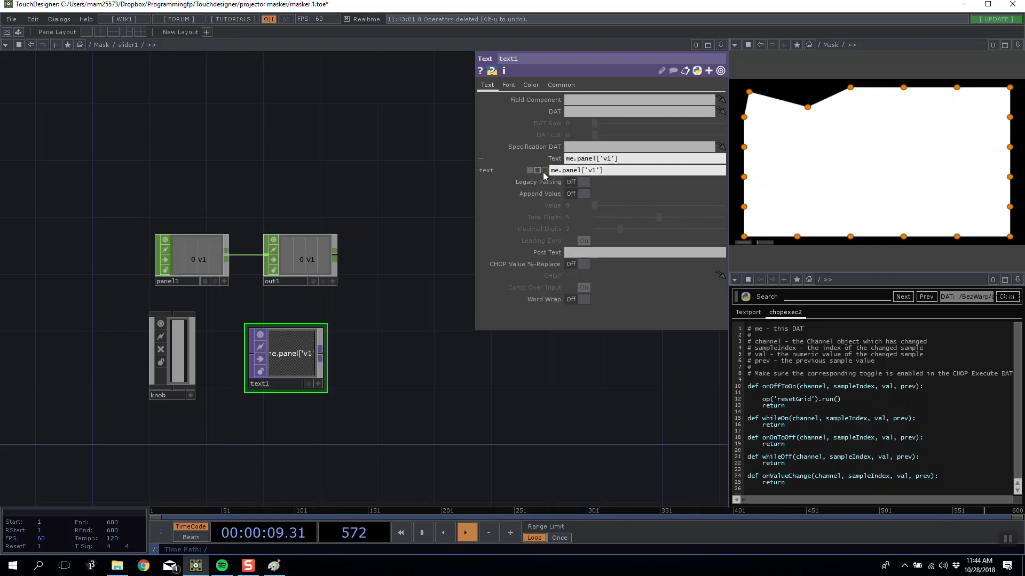
{"action": "left_click", "coordinate": [538, 170]}
{"action": "middle_click", "coordinate": [302, 354]}
Step: Try me.panel.par.v and panel.par.v as the Text expression of text1
{"action": "left_click_drag", "start_coordinate": [614, 171], "coordinate": [433, 184]}
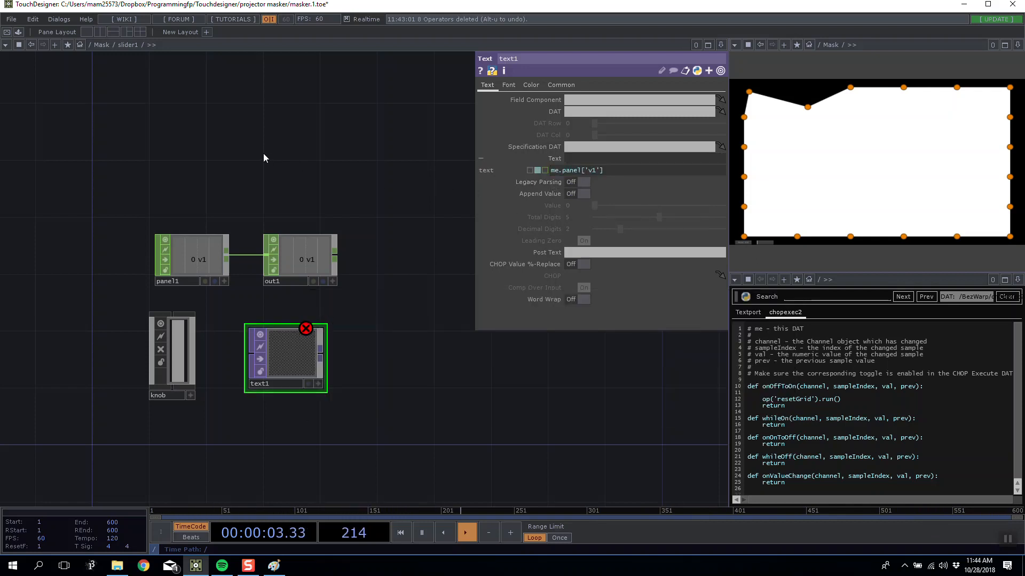
{"action": "left_click_drag", "start_coordinate": [606, 172], "coordinate": [581, 173]}
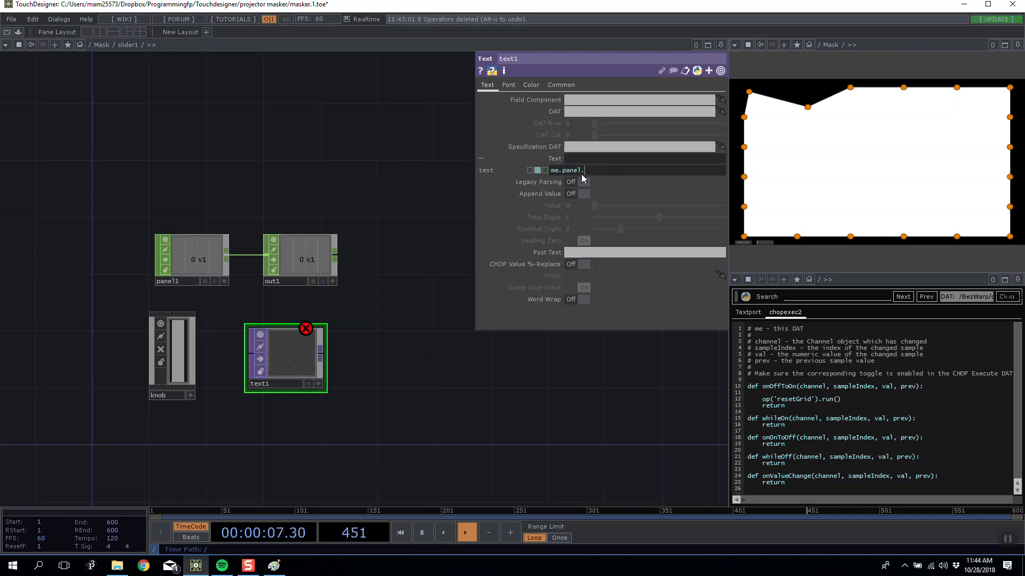
{"action": "scroll", "coordinate": [300, 349], "scroll_direction": "up", "scroll_amount": 5}
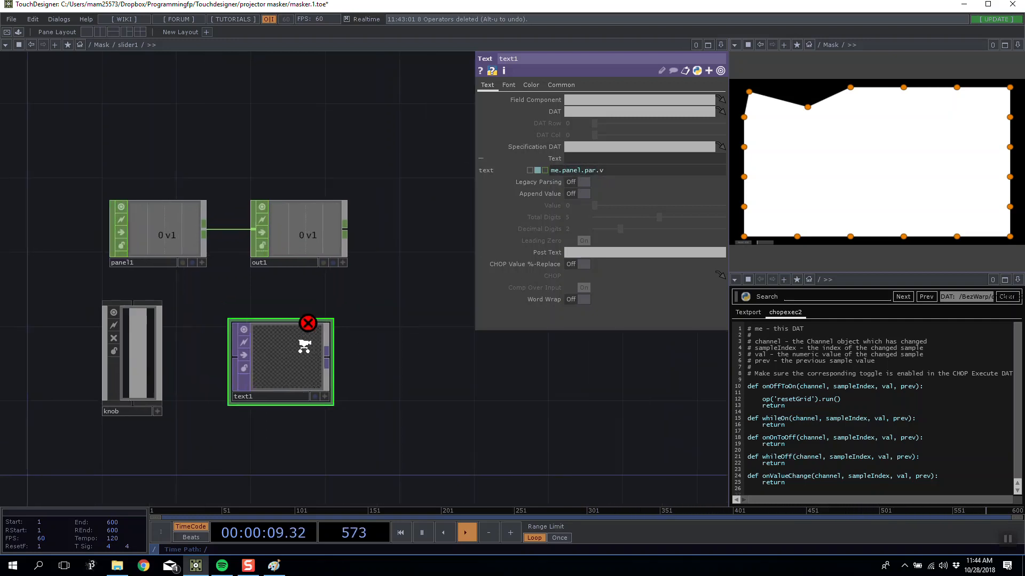
{"action": "left_click_drag", "start_coordinate": [562, 171], "coordinate": [502, 178]}
{"action": "key", "text": "BackSpace"}
{"action": "left_click", "coordinate": [426, 320]}
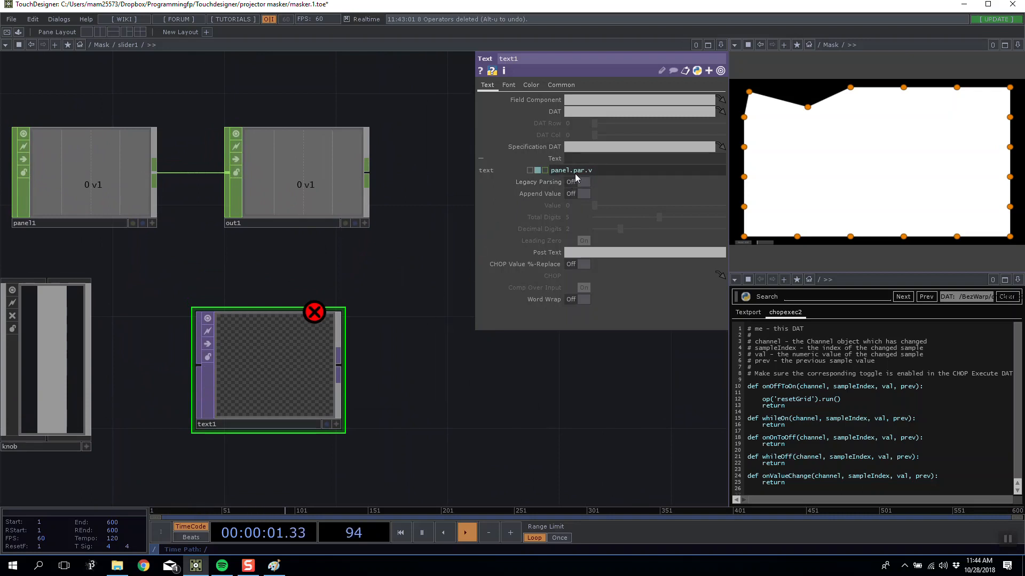
{"action": "left_click", "coordinate": [569, 172]}
{"action": "type", "text": "()"}
Step: Set text1's Text expression to op('panel1')['v1'] and move the node farther away from the knob
{"action": "left_click_drag", "start_coordinate": [625, 174], "coordinate": [494, 168]}
{"action": "type", "text": "op("}
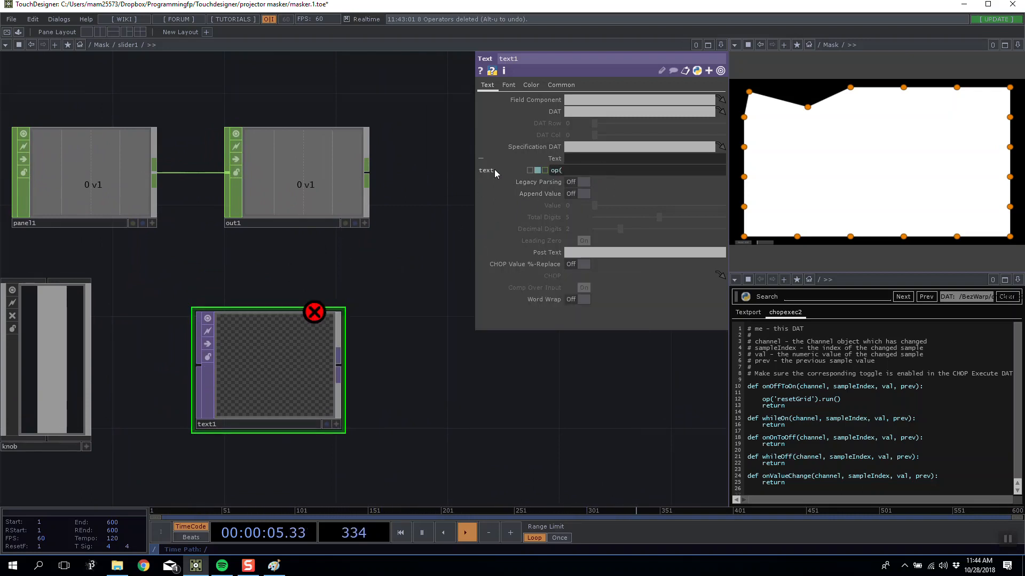
{"action": "type", "text": "'panel1')['v1']"}
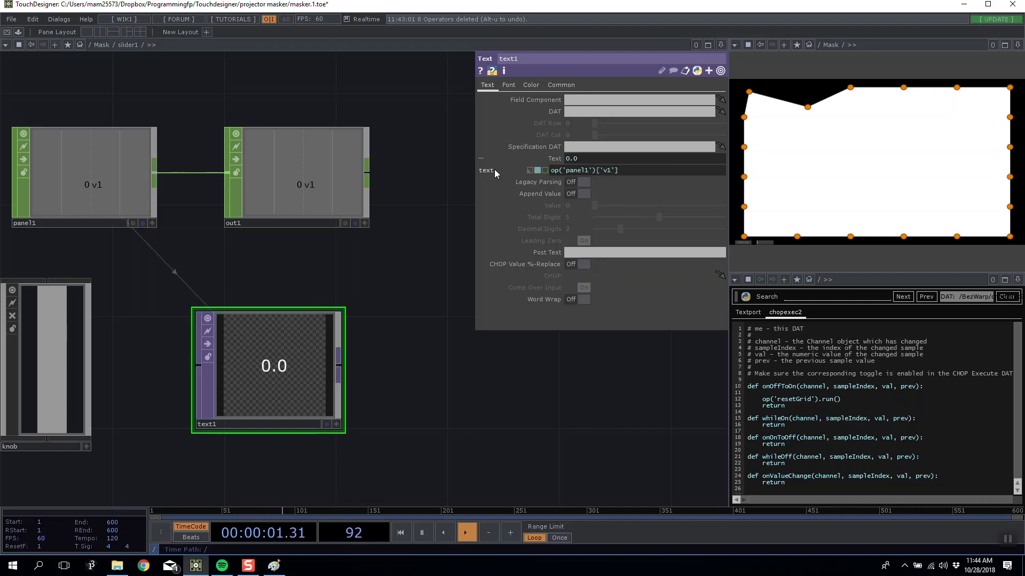
{"action": "left_click_drag", "start_coordinate": [337, 286], "coordinate": [371, 289]}
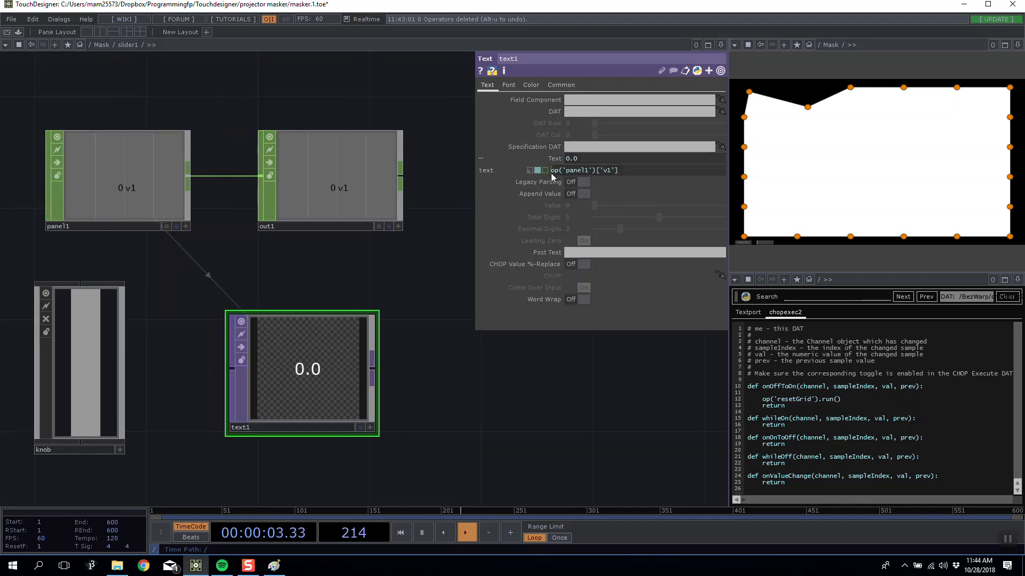
{"action": "left_click_drag", "start_coordinate": [317, 359], "coordinate": [373, 359]}
Step: Wrap the Text expression as str(op('panel1')['v1']), test it with the previewed slider, and reposition text1 below out1
{"action": "left_click", "coordinate": [552, 171]}
{"action": "type", "text": "srt("}
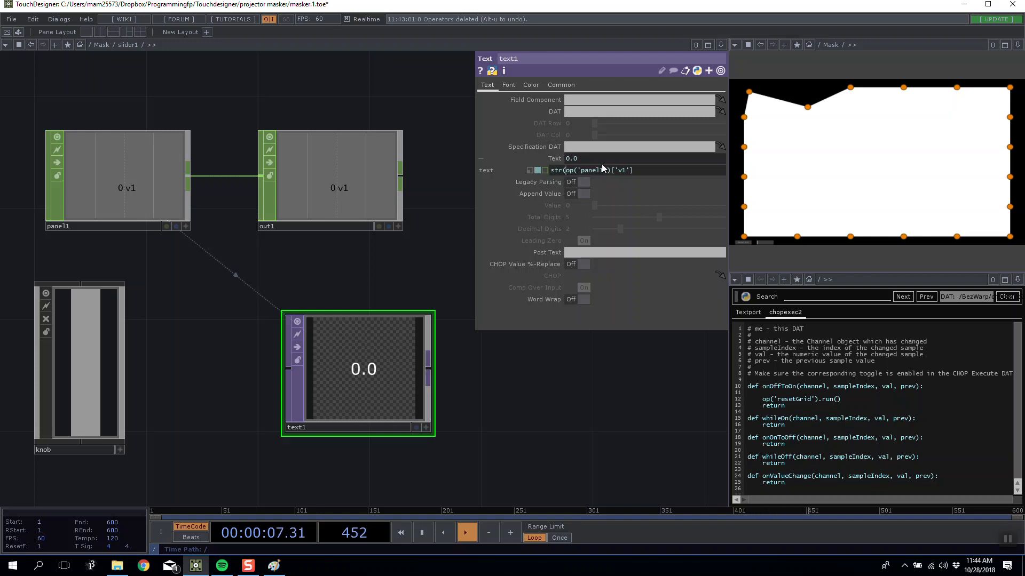
{"action": "left_click_drag", "start_coordinate": [427, 280], "coordinate": [426, 276]}
{"action": "left_click_drag", "start_coordinate": [384, 356], "coordinate": [357, 328]}
{"action": "mouse_move", "coordinate": [759, 243]}
{"action": "left_mouse_down"}
{"action": "mouse_move", "coordinate": [771, 244]}
{"action": "mouse_move", "coordinate": [755, 244]}
{"action": "left_mouse_up"}
{"action": "left_click_drag", "start_coordinate": [332, 364], "coordinate": [332, 421]}
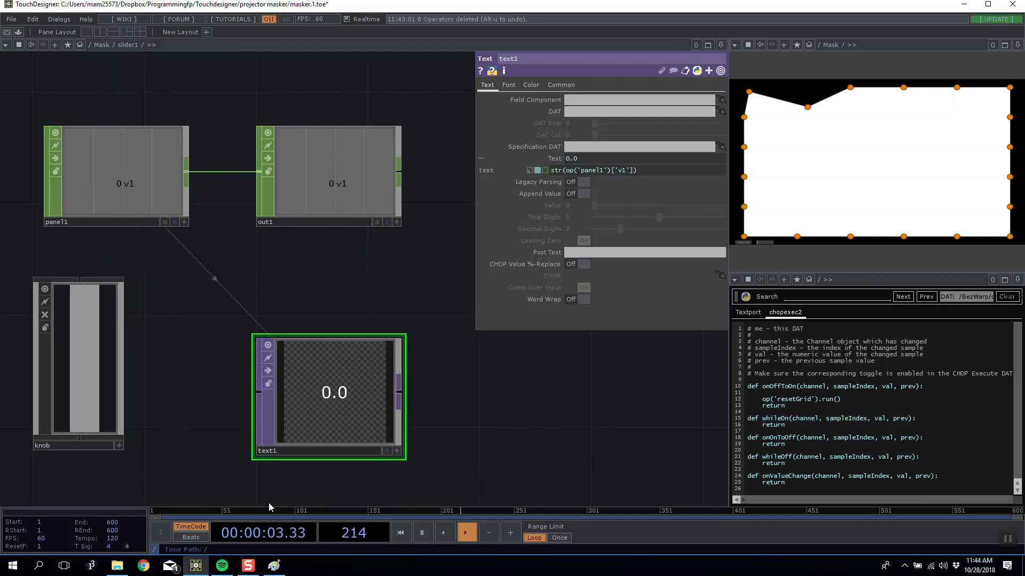
Step: Switch to the Chrome browser
{"action": "left_click", "coordinate": [138, 572]}
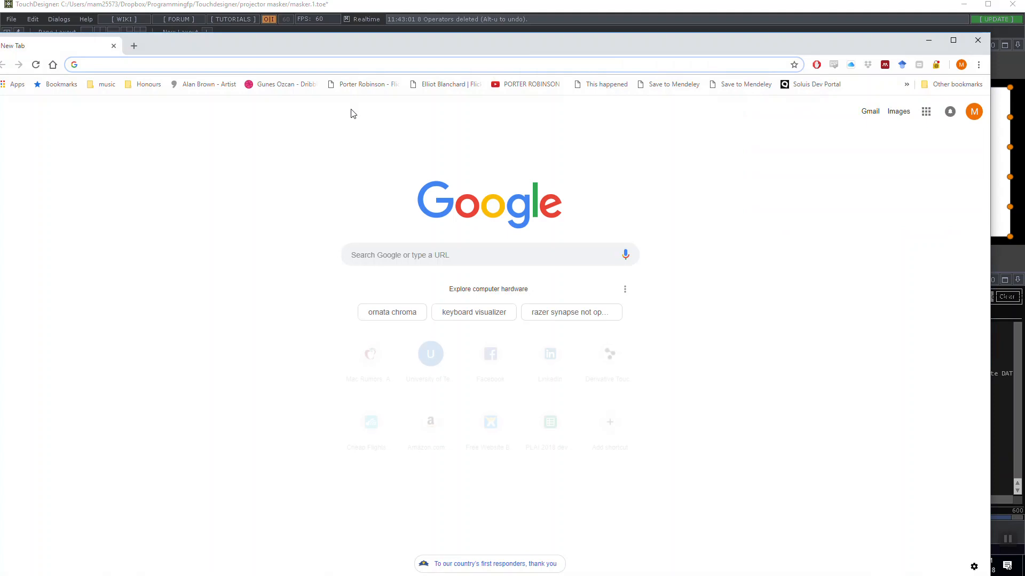
{"action": "type", "text": "touchdesigner"}
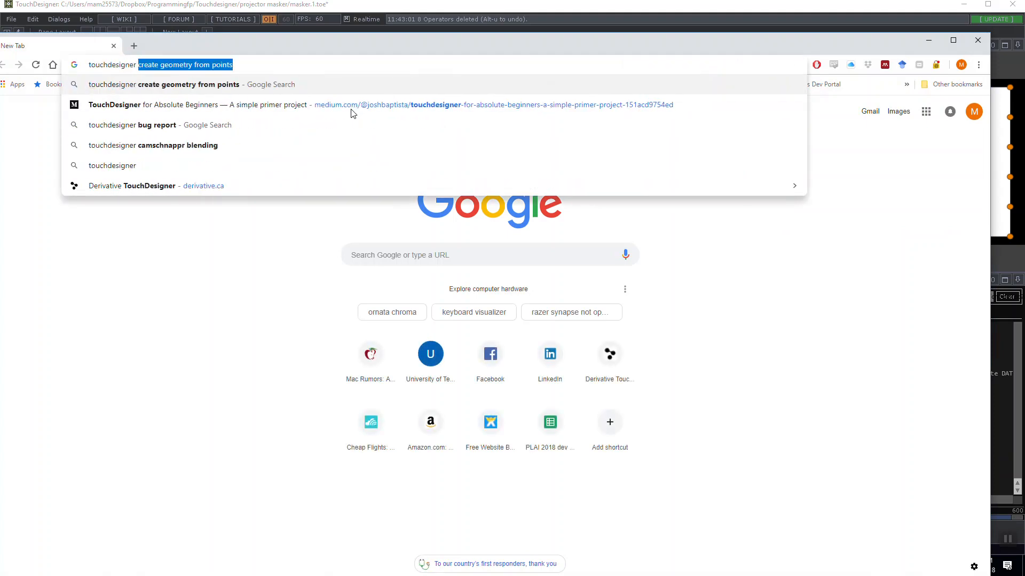
{"action": "key", "text": "BackSpace"}
{"action": "key", "text": "BackSpace"}
{"action": "key", "text": "BackSpace"}
{"action": "key", "text": "BackSpace"}
{"action": "key", "text": "BackSpace"}
{"action": "key", "text": "BackSpace"}
{"action": "key", "text": "BackSpace"}
{"action": "key", "text": "BackSpace"}
{"action": "key", "text": "BackSpace"}
{"action": "key", "text": "BackSpace"}
{"action": "key", "text": "BackSpace"}
{"action": "key", "text": "BackSpace"}
{"action": "key", "text": "BackSpace"}
{"action": "key", "text": "BackSpace"}
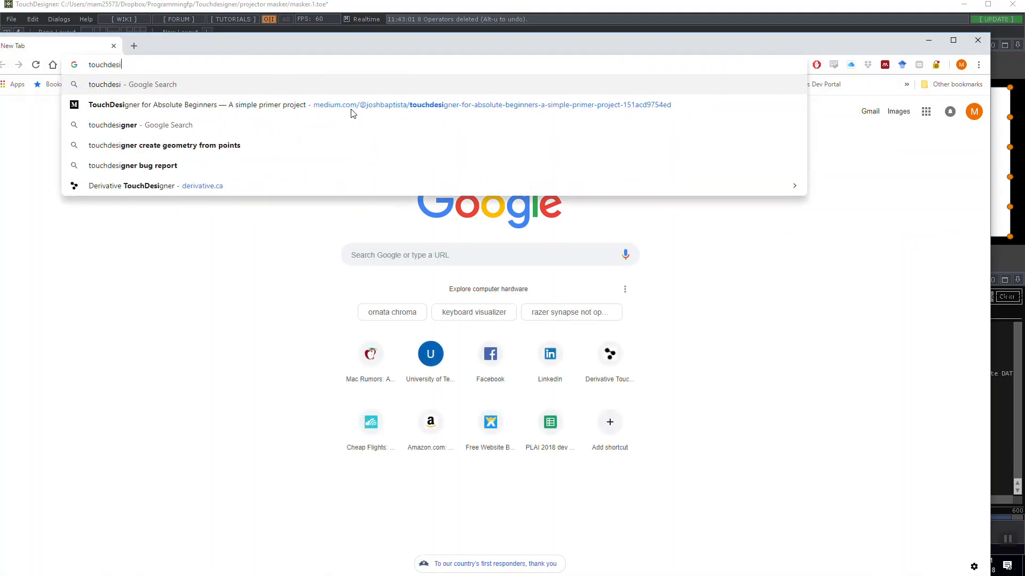
Step: Search the web for "python round float value to 2" and open the Stack Overflow question "Limiting floats to two decimal points"
{"action": "type", "text": "python rou"}
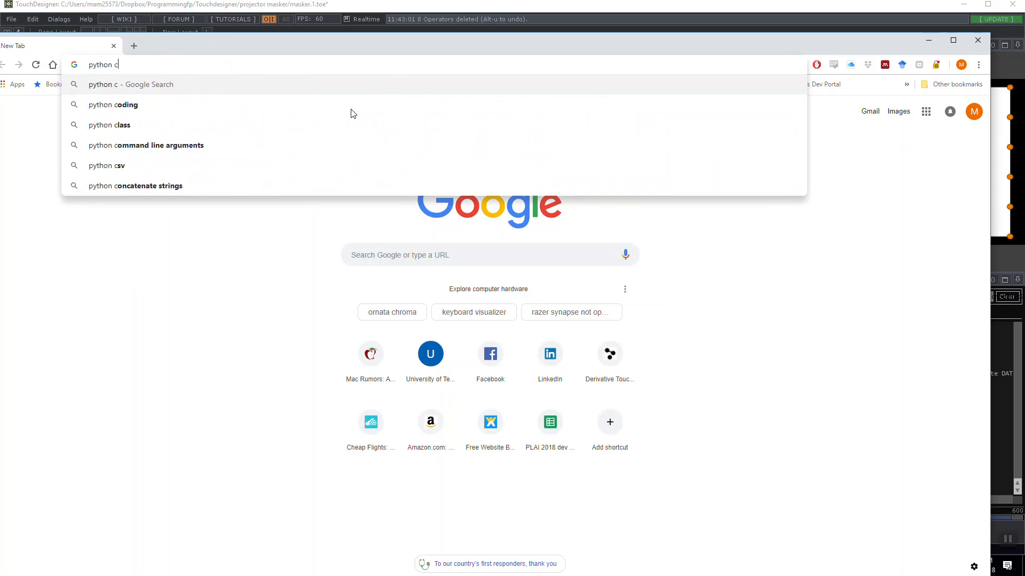
{"action": "type", "text": "nd"}
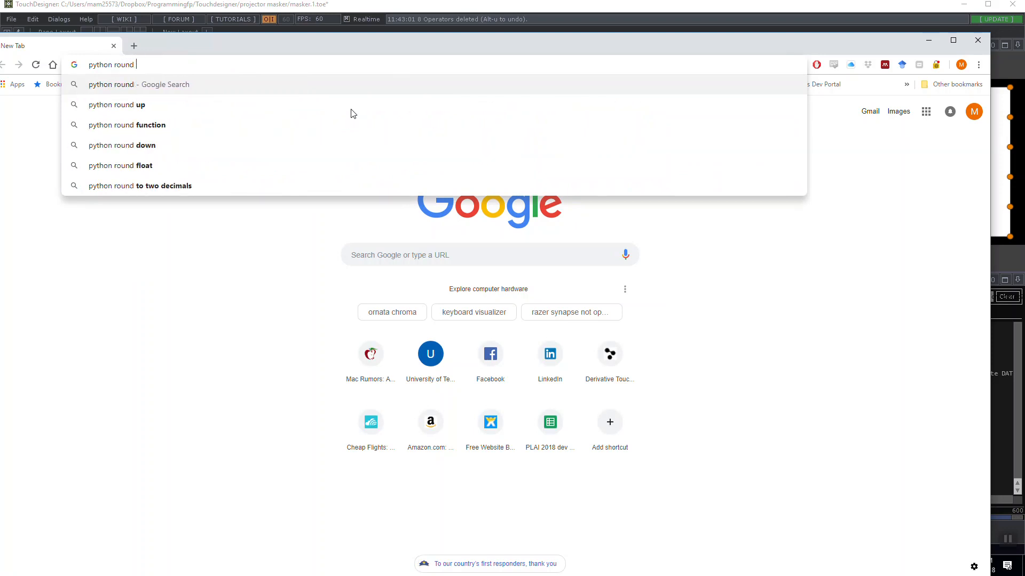
{"action": "type", "text": " float value to"}
{"action": "key", "text": "BackSpace"}
{"action": "key", "text": "BackSpace"}
{"action": "type", "text": "to 2"}
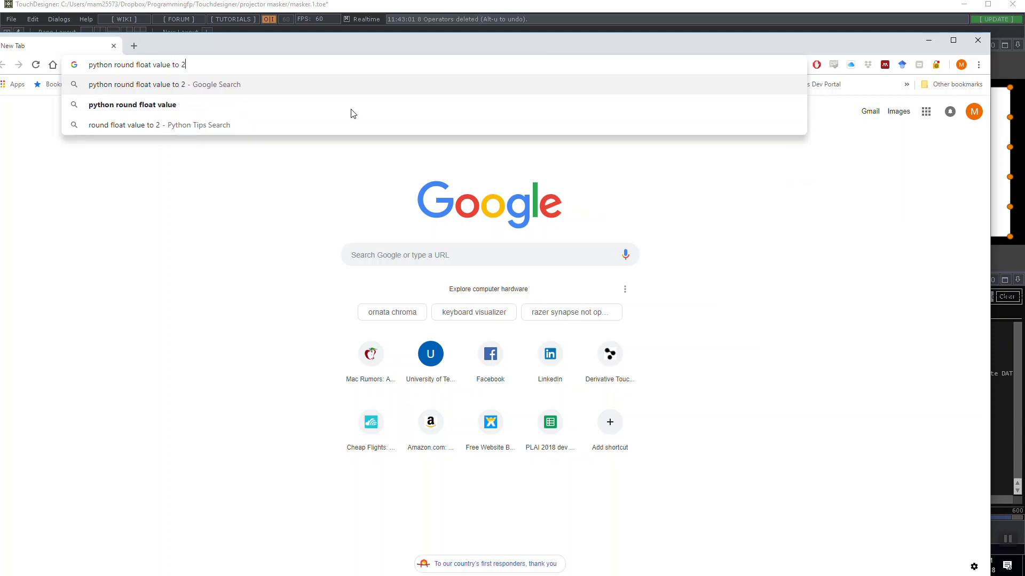
{"action": "left_click", "coordinate": [351, 111]}
{"action": "left_click", "coordinate": [205, 186]}
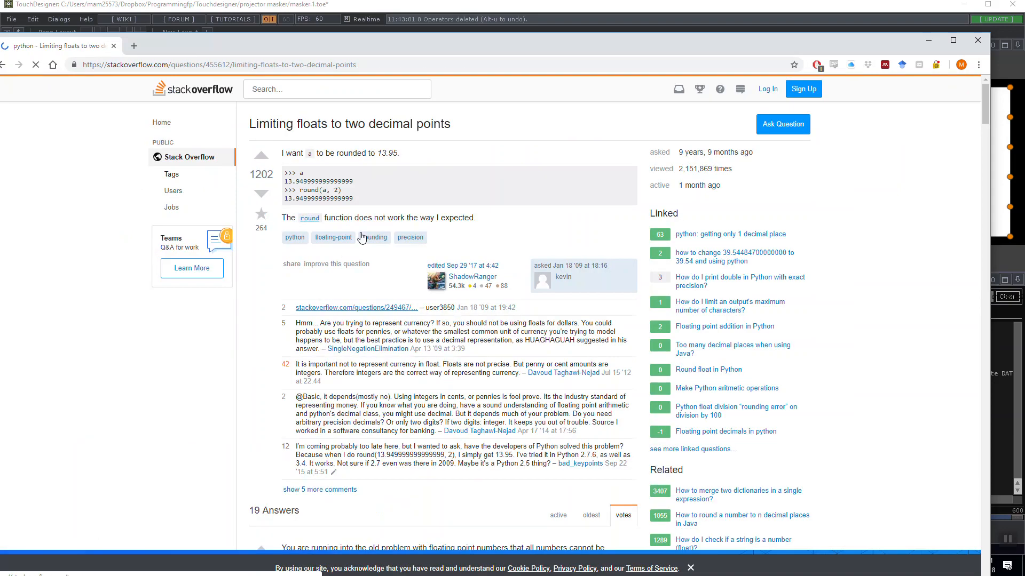
Step: Examine the question and its top answer for a Python expression that rounds a float to two decimals
{"action": "left_click_drag", "start_coordinate": [309, 180], "coordinate": [403, 207]}
{"action": "left_click", "coordinate": [402, 206]}
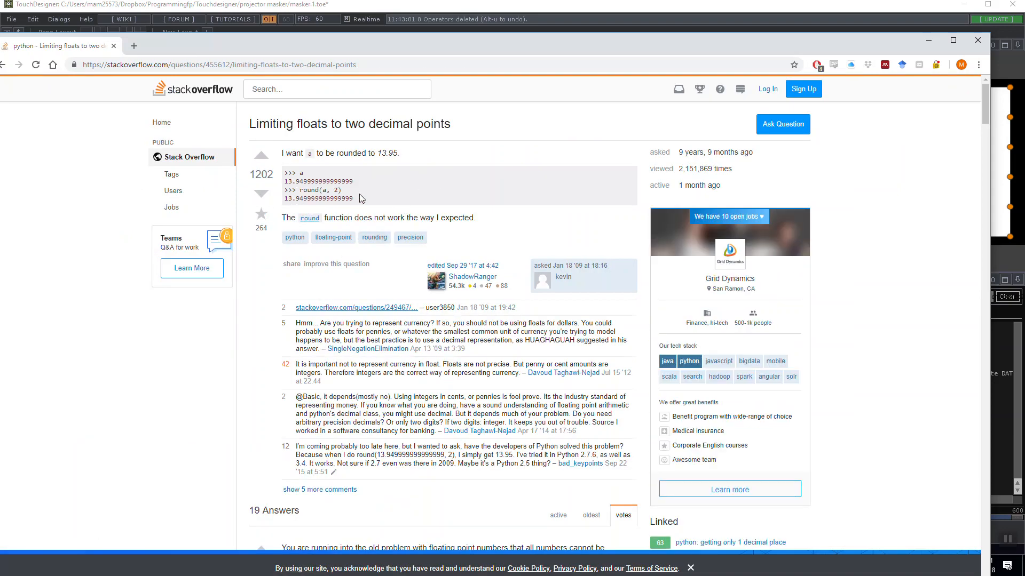
{"action": "scroll", "coordinate": [372, 201], "scroll_direction": "down", "scroll_amount": 6}
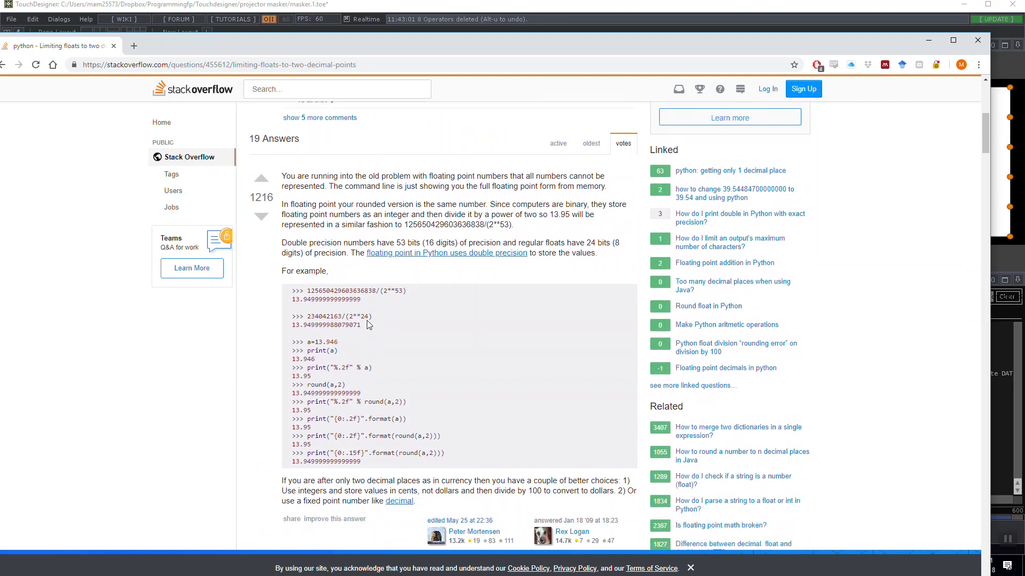
{"action": "left_click_drag", "start_coordinate": [321, 175], "coordinate": [540, 215]}
{"action": "left_click", "coordinate": [538, 220]}
{"action": "left_click_drag", "start_coordinate": [297, 290], "coordinate": [404, 313]}
{"action": "left_click", "coordinate": [404, 313]}
{"action": "left_click", "coordinate": [368, 353]}
{"action": "left_click_drag", "start_coordinate": [310, 340], "coordinate": [409, 373]}
{"action": "left_click", "coordinate": [409, 372]}
{"action": "left_click_drag", "start_coordinate": [334, 373], "coordinate": [362, 379]}
{"action": "left_click", "coordinate": [308, 364]}
{"action": "left_click", "coordinate": [362, 382]}
Step: Copy the print("%.2f" % round(a,2)) example from the answer and paste it over text1's Text expression in TouchDesigner
{"action": "left_click_drag", "start_coordinate": [320, 411], "coordinate": [308, 401]}
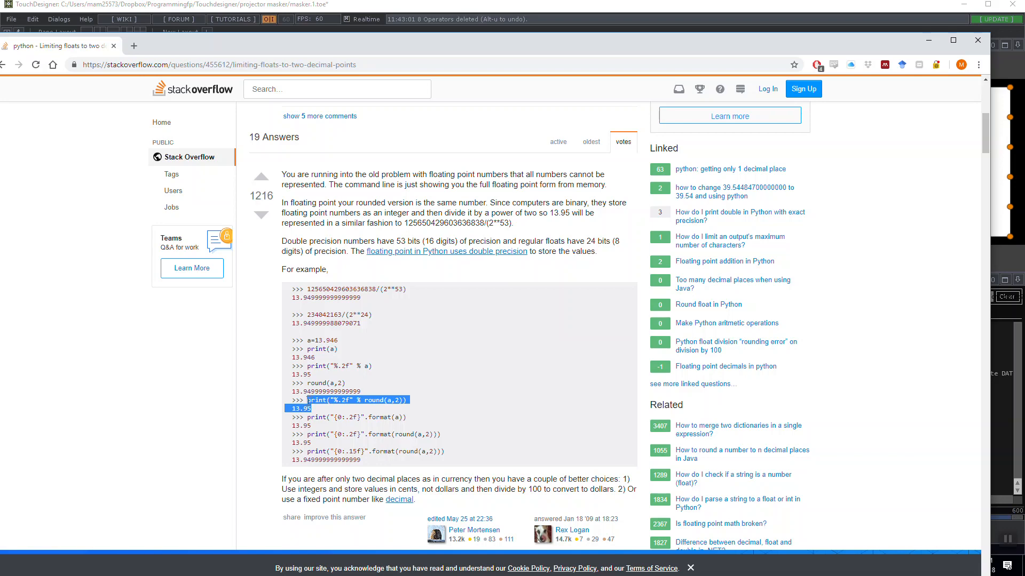
{"action": "left_click", "coordinate": [929, 41]}
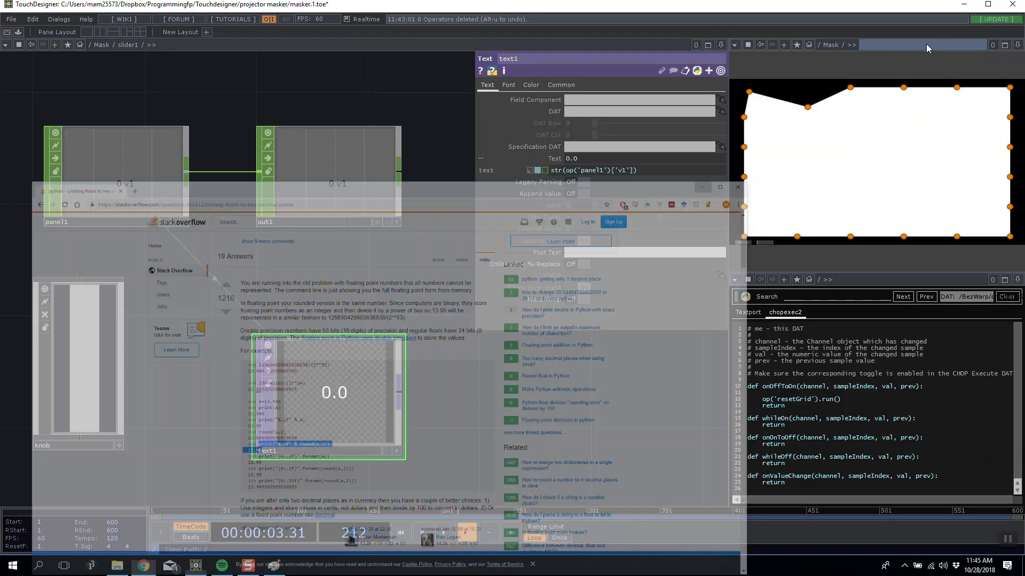
{"action": "left_click_drag", "start_coordinate": [650, 171], "coordinate": [502, 172]}
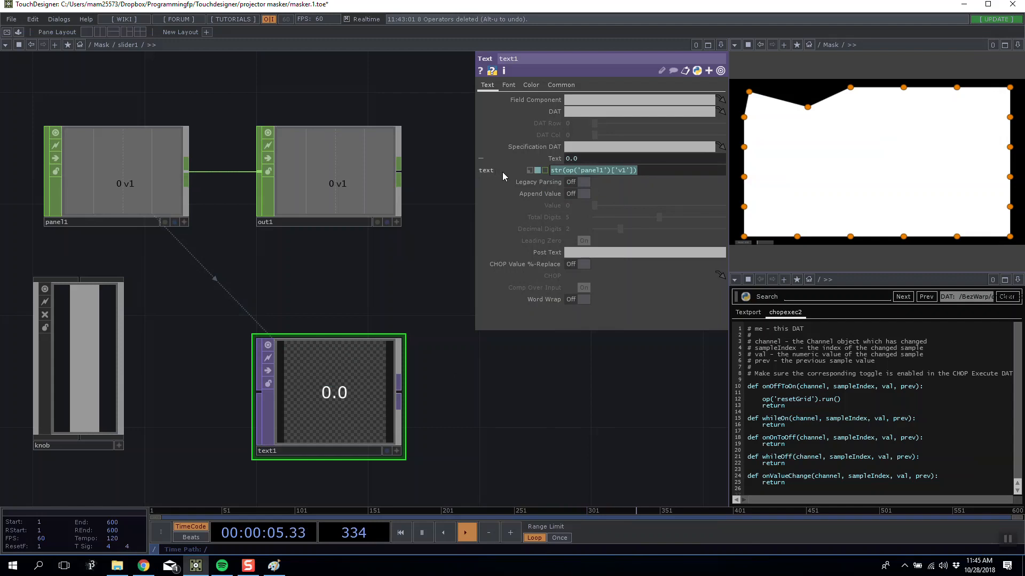
{"action": "type", "text": "13.95print(\"%.2f\" % round(a,2))"}
Step: Remove the print( wrapper and the double quotes around %.2f from text1's Text expression
{"action": "left_click_drag", "start_coordinate": [577, 171], "coordinate": [537, 172]}
{"action": "key", "text": "BackSpace"}
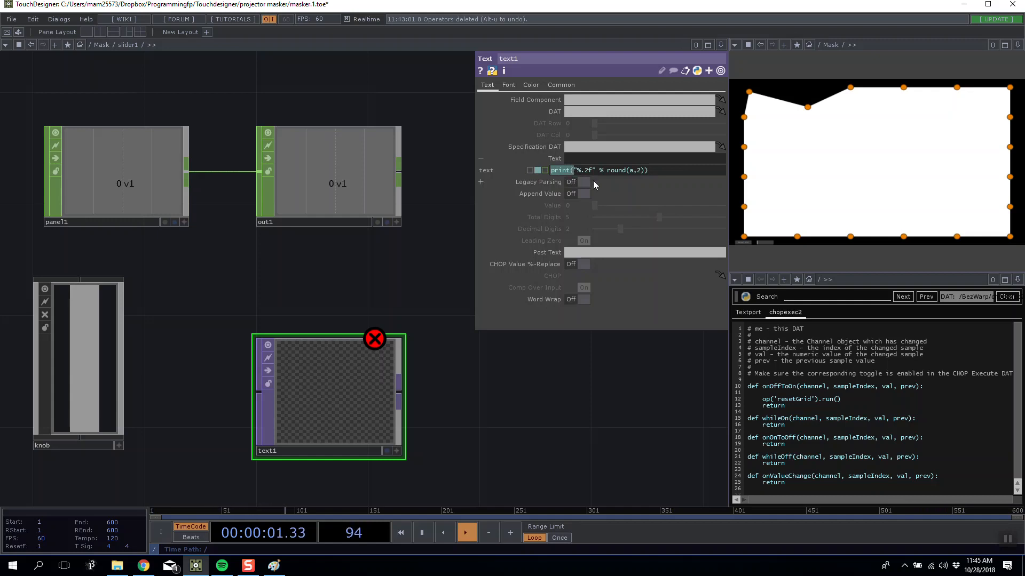
{"action": "key", "text": "BackSpace"}
{"action": "left_click", "coordinate": [573, 171]}
{"action": "key", "text": "BackSpace"}
{"action": "left_click", "coordinate": [555, 168]}
{"action": "key", "text": "BackSpace"}
Step: Replace a inside round() with op('panel1')['v1'] in text1's Text expression
{"action": "type", "text": "panel1')"}
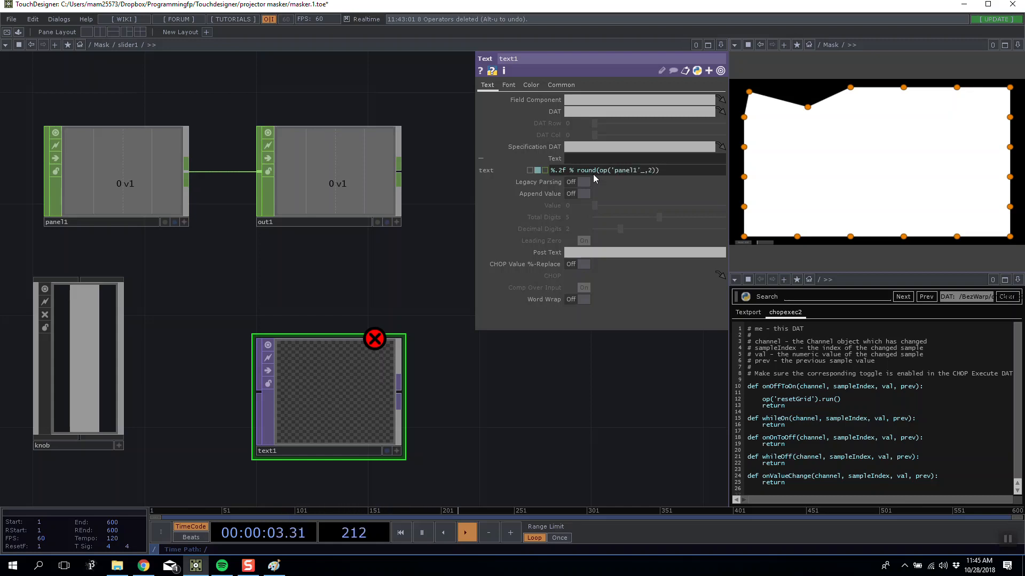
{"action": "type", "text": "['v1']"}
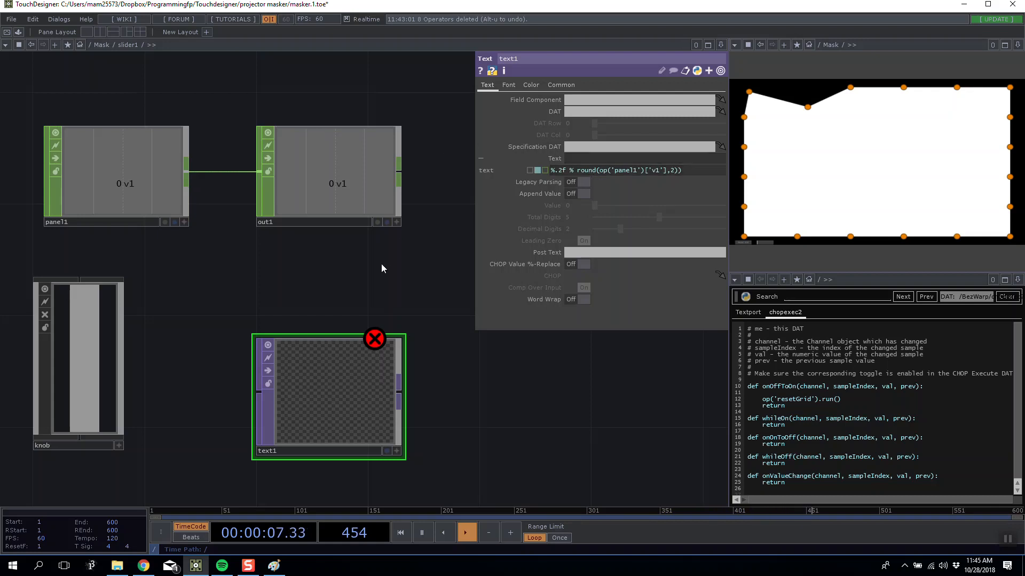
{"action": "mouse_move", "coordinate": [372, 335]}
Step: Add a Panel Execute DAT beside text1 in the slider1 network and enable its Value Change callback
{"action": "left_click_drag", "start_coordinate": [351, 248], "coordinate": [257, 216]}
{"action": "key", "text": "Tab"}
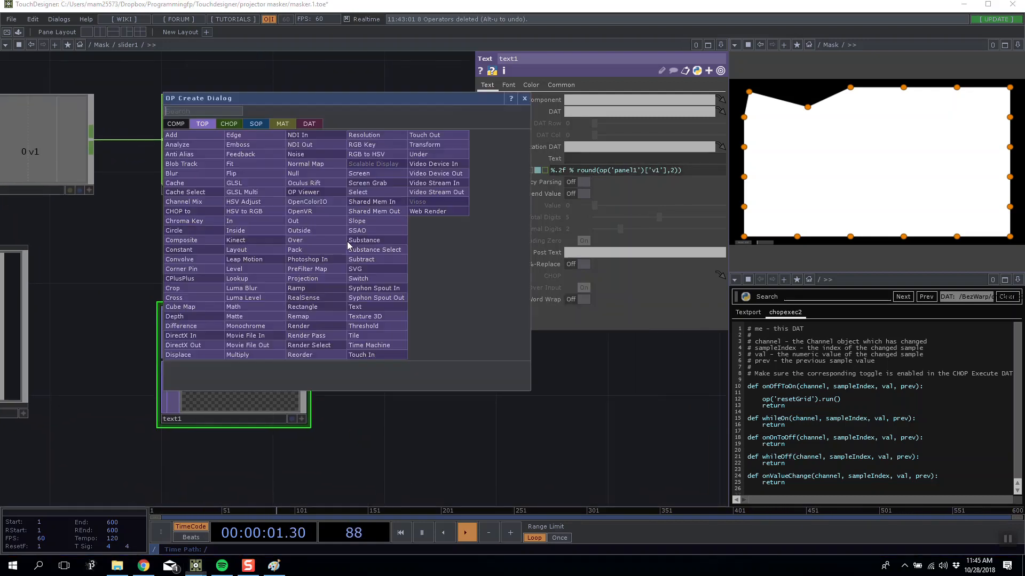
{"action": "left_click", "coordinate": [309, 123]}
{"action": "type", "text": "pen"}
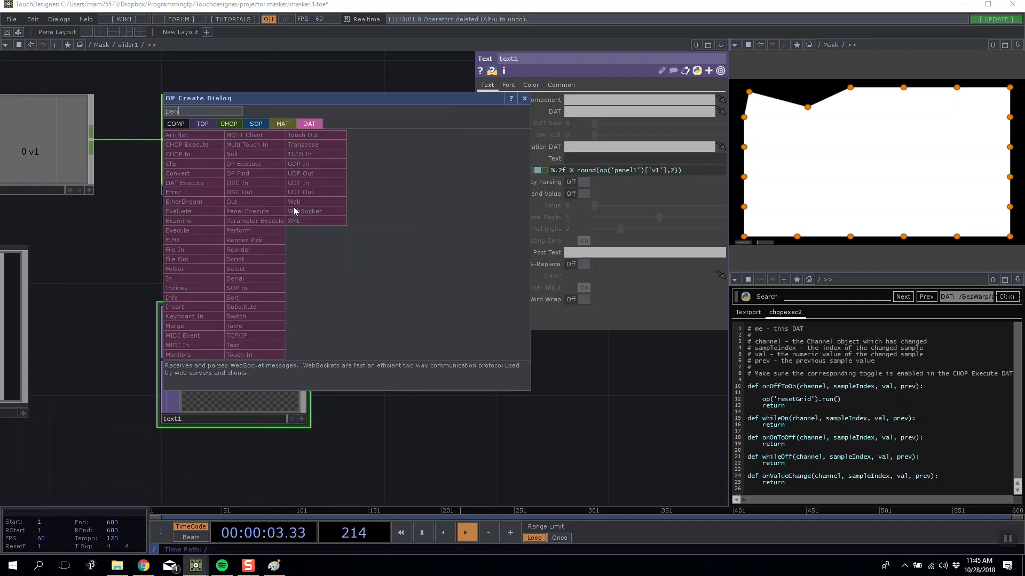
{"action": "left_click", "coordinate": [252, 209]}
{"action": "left_click", "coordinate": [421, 256]}
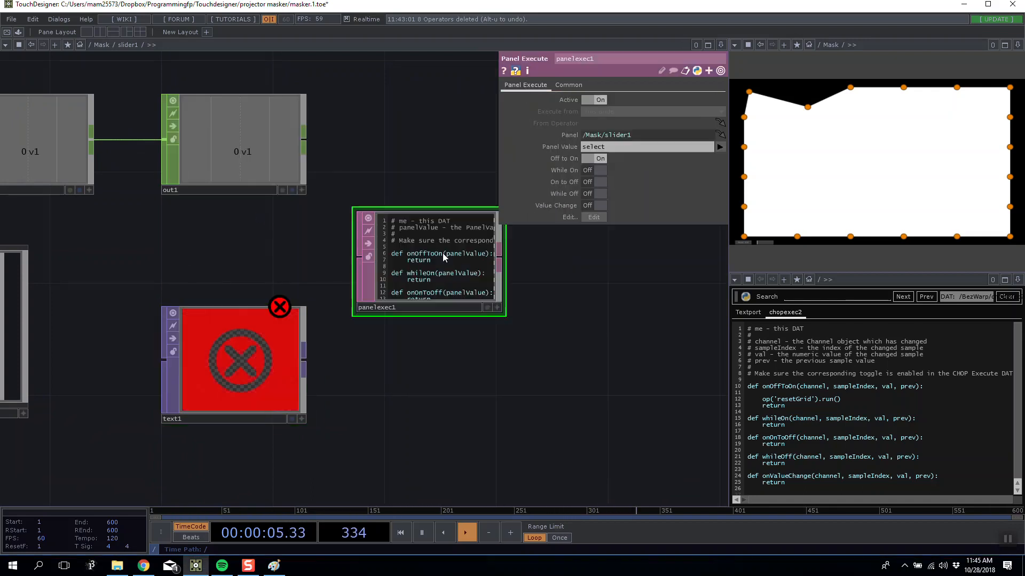
{"action": "left_click", "coordinate": [594, 205]}
Step: Open panelexec1's script for editing and start a line op('text1').par.text = inside the onValueChange function
{"action": "right_click", "coordinate": [440, 276]}
{"action": "left_click", "coordinate": [470, 295]}
{"action": "left_click", "coordinate": [868, 438]}
{"action": "key", "text": "Return"}
{"action": "key", "text": "Return"}
{"action": "type", "text": "op('"}
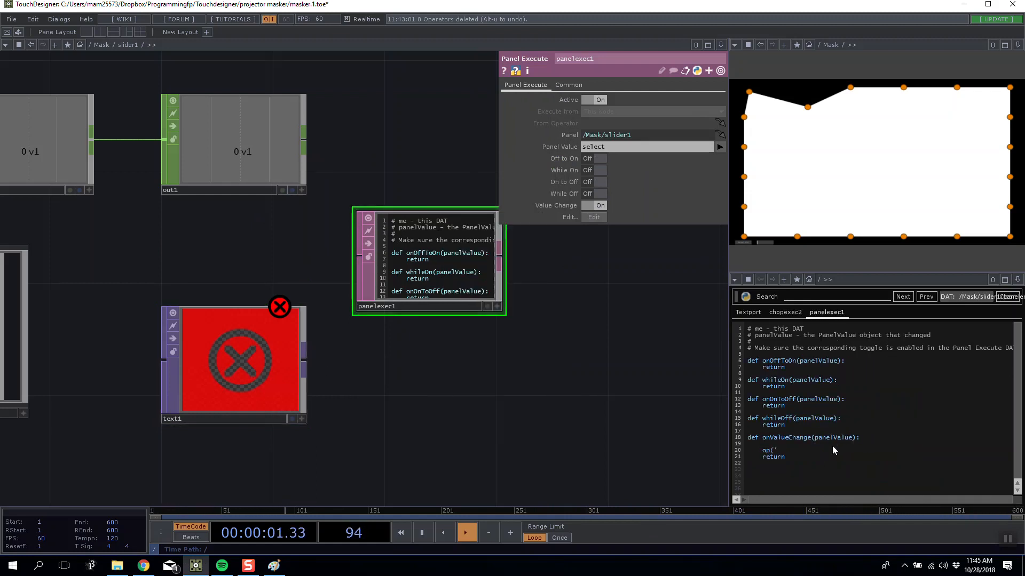
{"action": "type", "text": "text1"}
{"action": "type", "text": "').par.text ="}
Step: Copy text1's Text expression into the onValueChange assignment and wrap %.2f in double quotes
{"action": "left_click", "coordinate": [240, 416]}
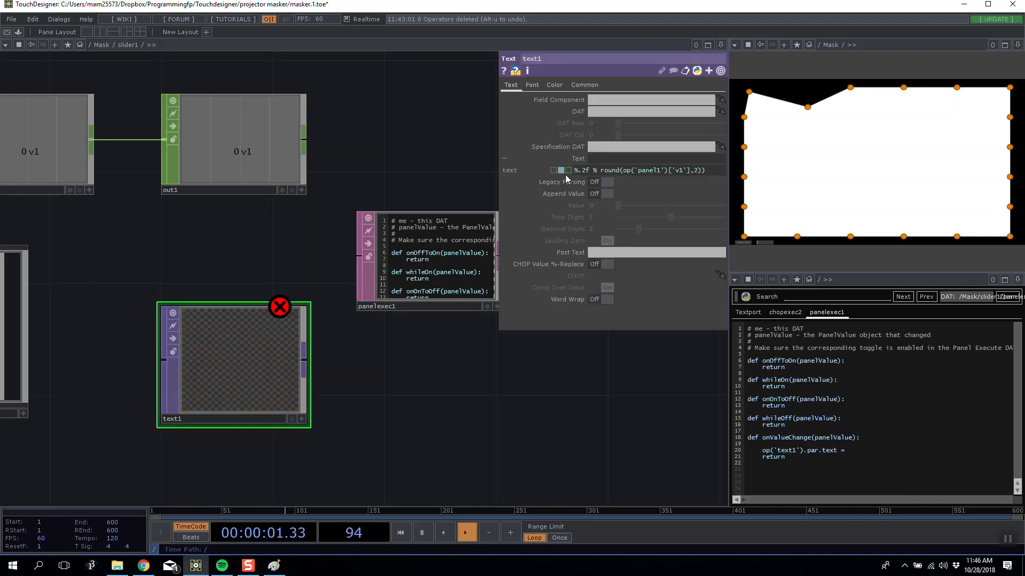
{"action": "key", "text": "ctrl+c"}
{"action": "key", "text": "ctrl+v"}
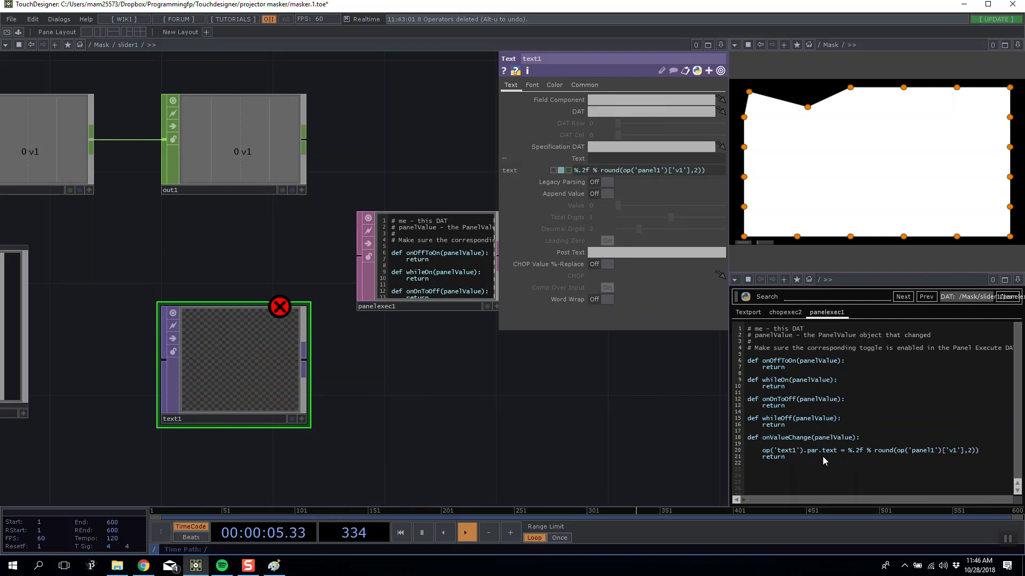
{"action": "type", "text": "\""}
{"action": "left_click", "coordinate": [868, 453]}
{"action": "type", "text": "\""}
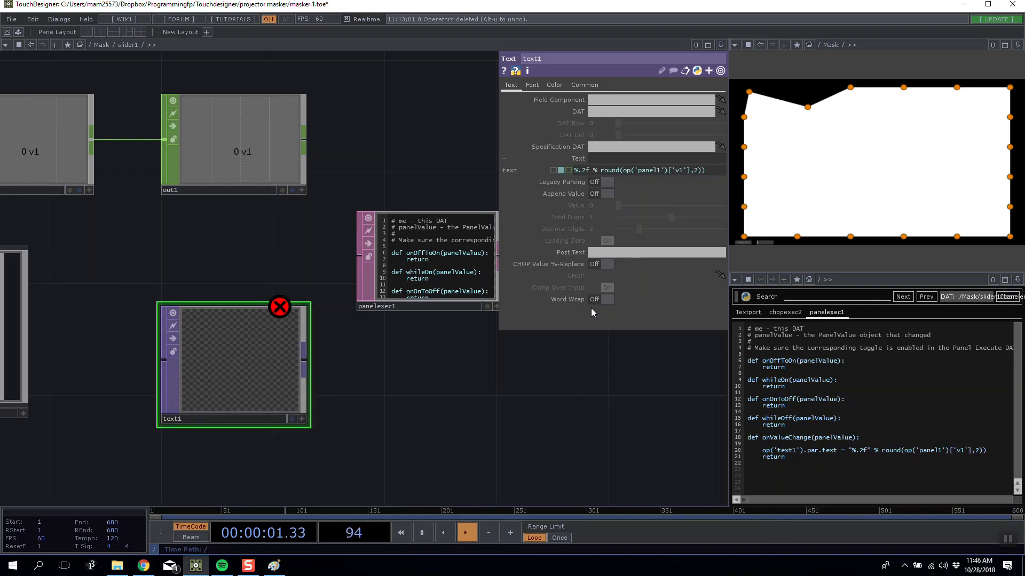
Step: Move panelexec1 lower in the network, test the slider, and check the Textport for the script error
{"action": "left_click", "coordinate": [484, 279]}
{"action": "left_click_drag", "start_coordinate": [484, 279], "coordinate": [485, 335]}
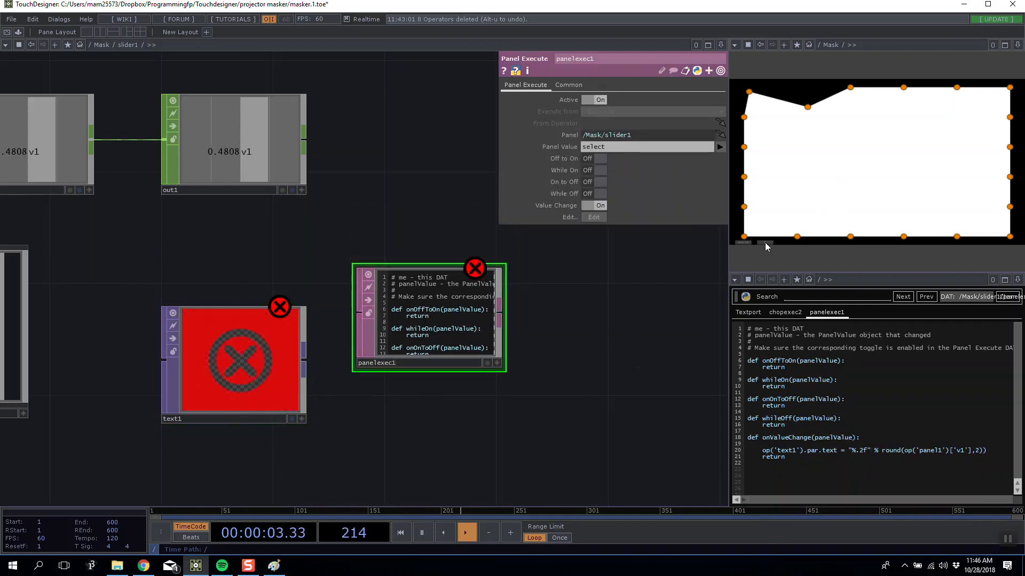
{"action": "left_click", "coordinate": [759, 315]}
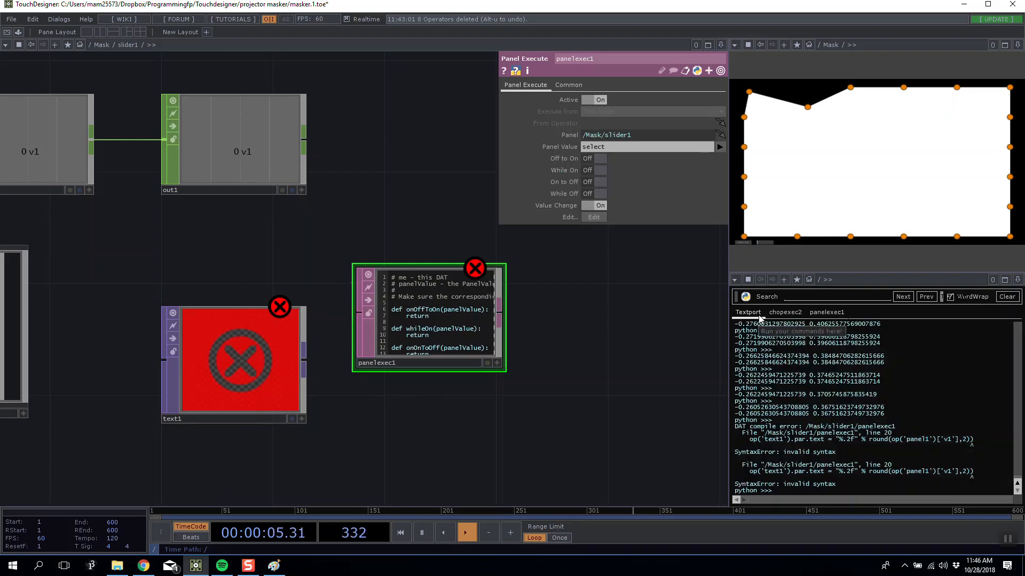
{"action": "left_click", "coordinate": [823, 315]}
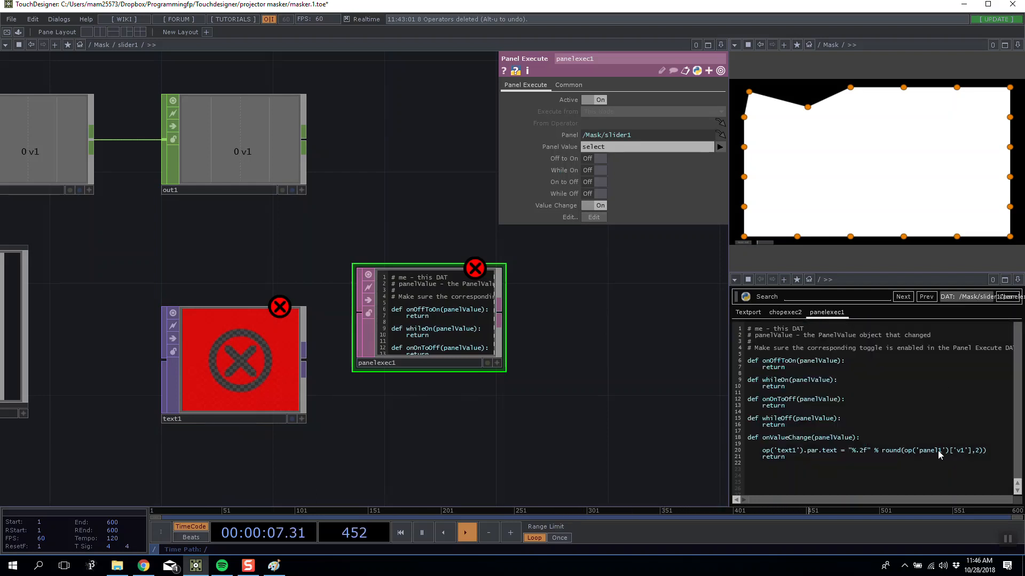
Step: Remove the extra closing parenthesis from panelexec1's round() line, test the slider, and check the Textport output
{"action": "left_click", "coordinate": [994, 453]}
{"action": "key", "text": "BackSpace"}
{"action": "left_click_drag", "start_coordinate": [763, 243], "coordinate": [775, 242]}
{"action": "left_click", "coordinate": [748, 314]}
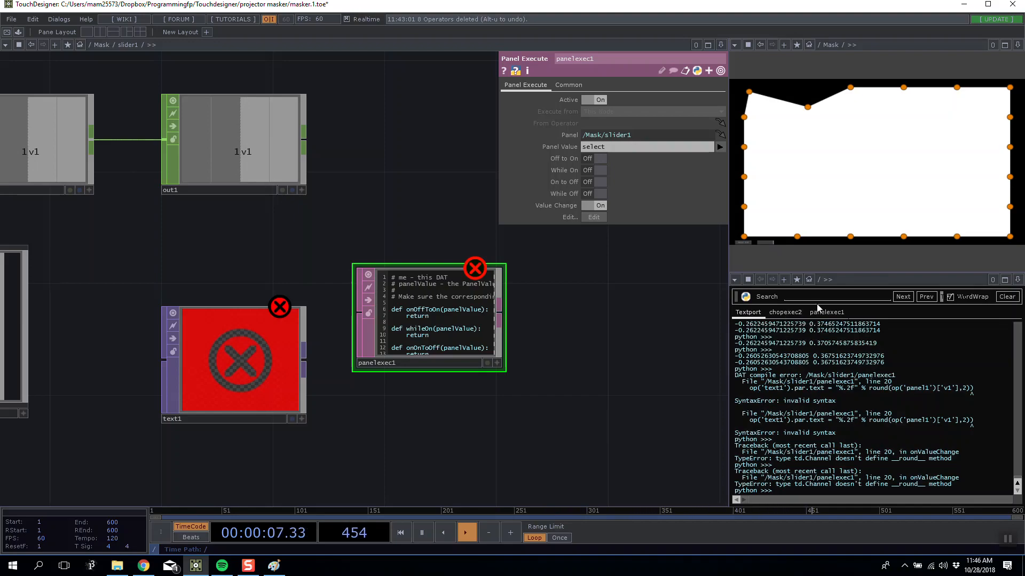
Step: Switch to the Stack Overflow page in the browser and copy the float("{0:.2f}".format(13.949999999999999)) example from the format specification answer
{"action": "left_click", "coordinate": [144, 566]}
{"action": "scroll", "coordinate": [410, 332], "scroll_direction": "up", "scroll_amount": 5}
{"action": "scroll", "coordinate": [410, 334], "scroll_direction": "down", "scroll_amount": 4}
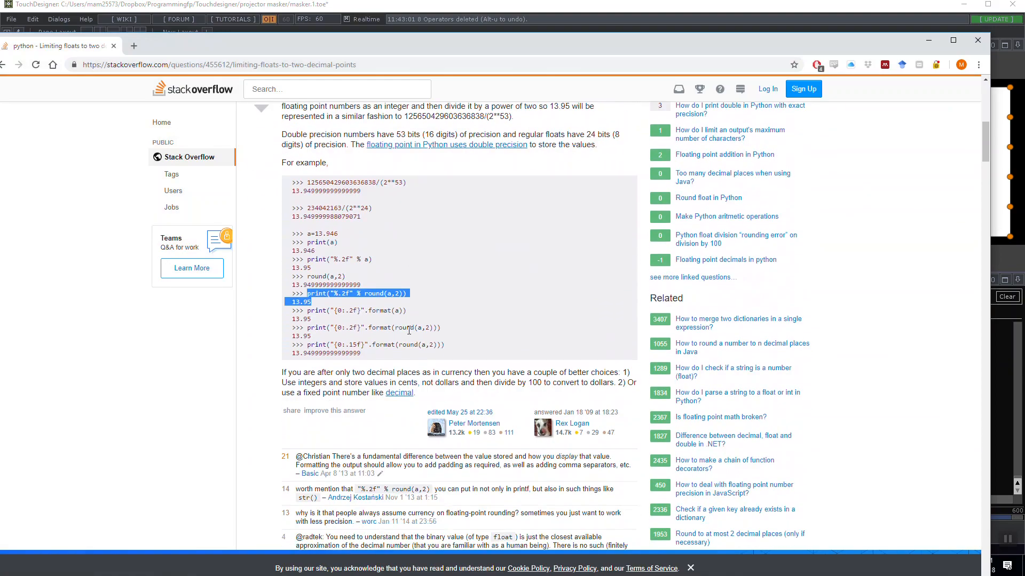
{"action": "scroll", "coordinate": [592, 286], "scroll_direction": "down", "scroll_amount": 6}
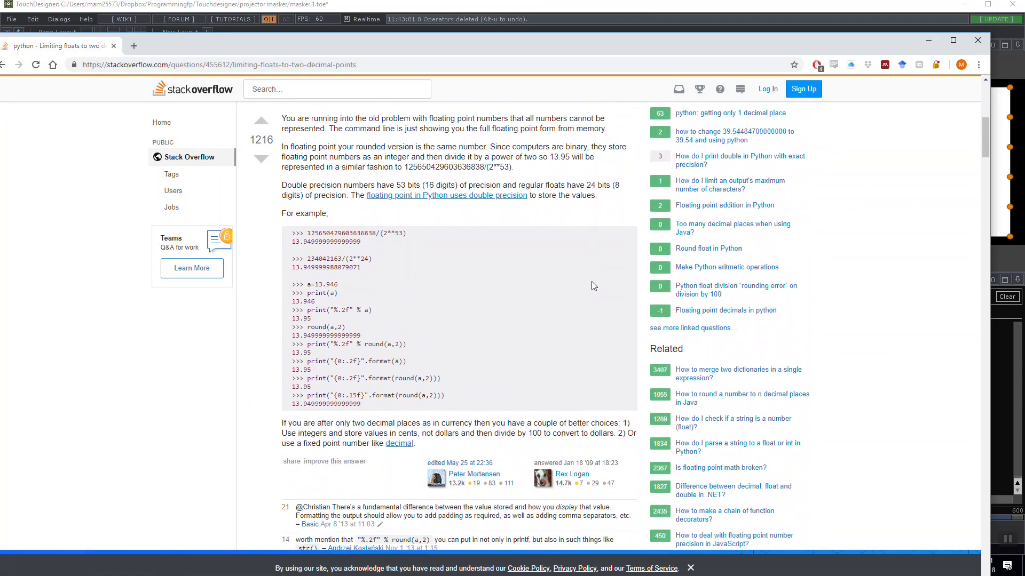
{"action": "scroll", "coordinate": [592, 285], "scroll_direction": "down", "scroll_amount": 3}
{"action": "left_click_drag", "start_coordinate": [419, 334], "coordinate": [282, 342]}
{"action": "scroll", "coordinate": [398, 353], "scroll_direction": "down", "scroll_amount": 2}
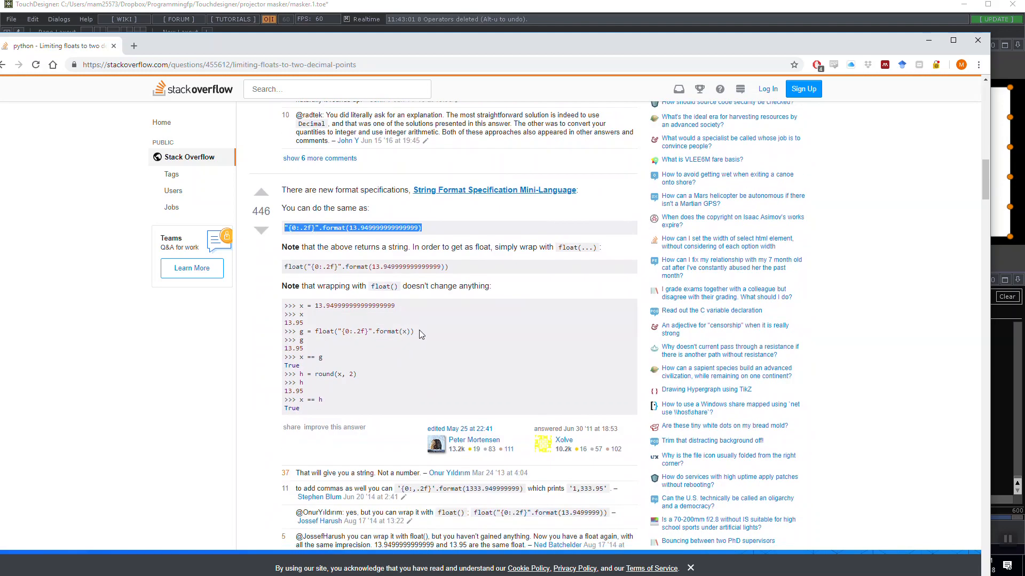
{"action": "left_click_drag", "start_coordinate": [473, 270], "coordinate": [284, 272]}
{"action": "key", "text": "ctrl+c"}
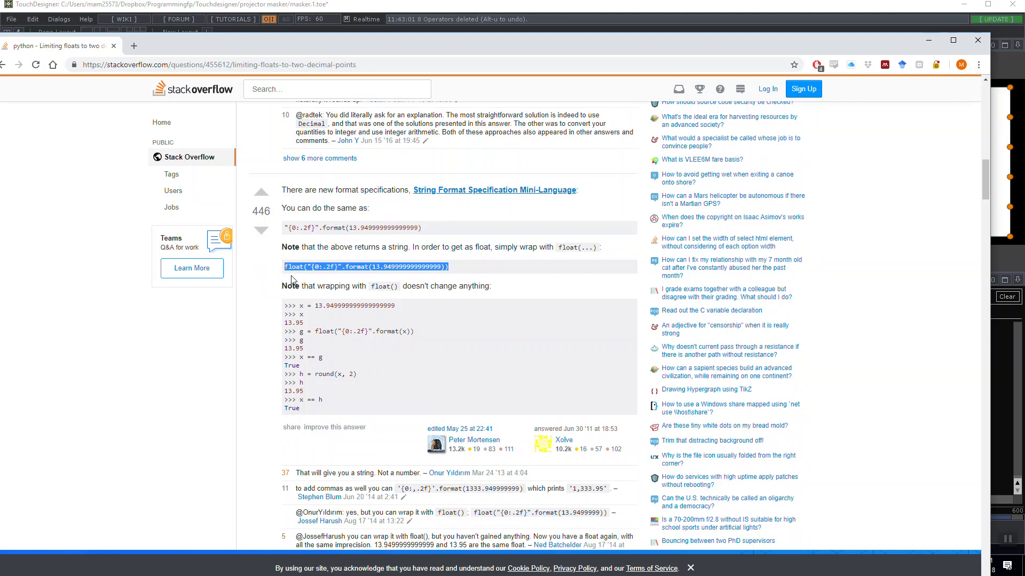
{"action": "left_click", "coordinate": [929, 42]}
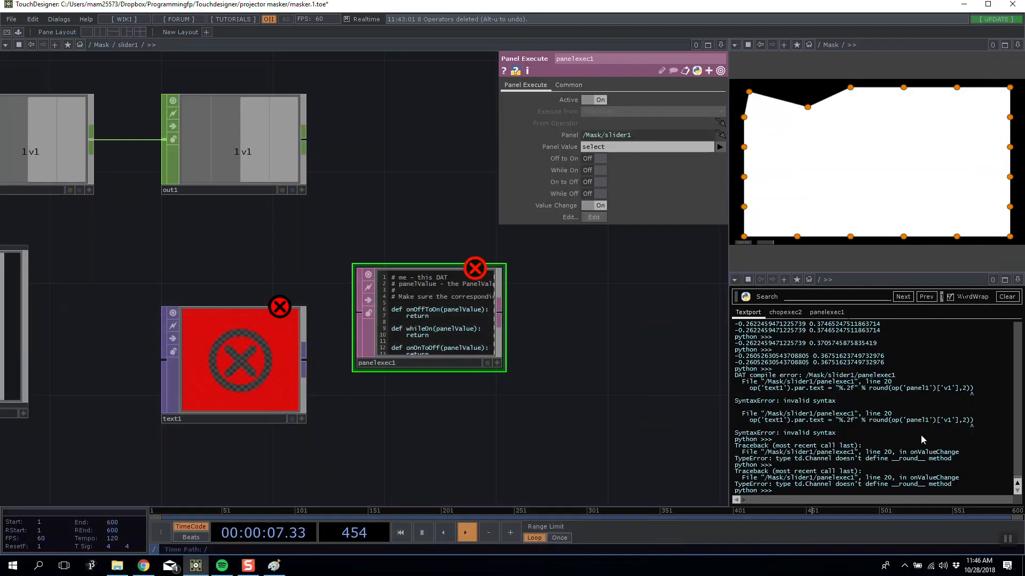
Step: Replace the round() expression in panelexec1's onValueChange line with the copied float format example and test the slider
{"action": "left_click", "coordinate": [821, 313]}
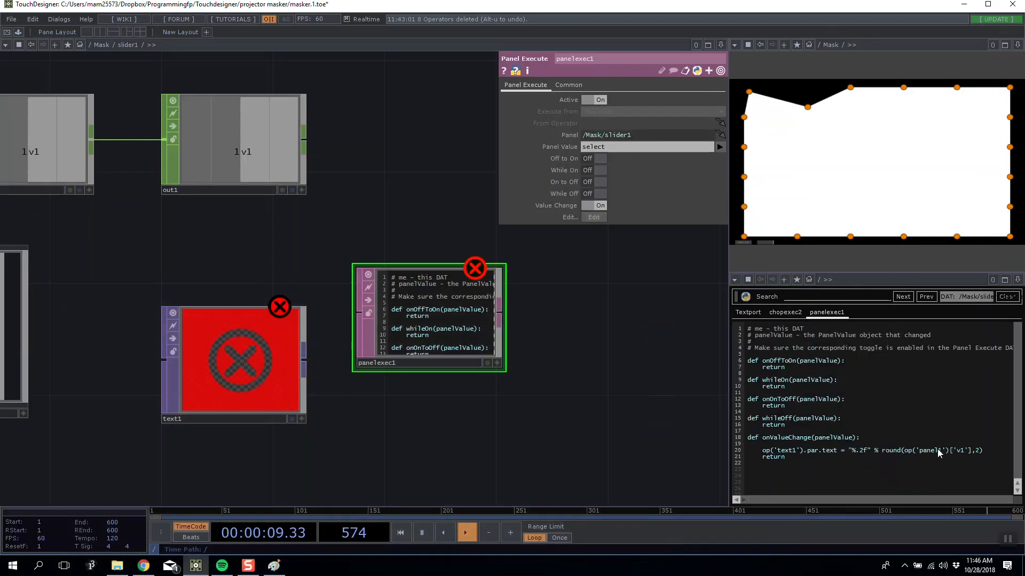
{"action": "left_click_drag", "start_coordinate": [985, 451], "coordinate": [849, 451]}
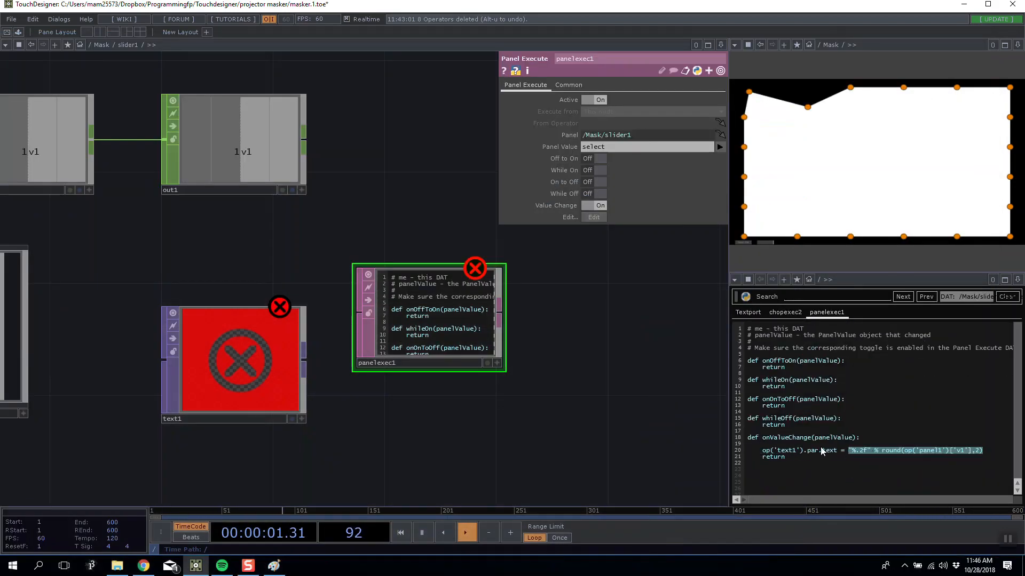
{"action": "key", "text": "ctrl+v"}
{"action": "left_click", "coordinate": [770, 245]}
{"action": "left_click", "coordinate": [775, 250]}
Step: Replace the sample number inside format() with op('panel1')['v1'], test the slider, and check the Textport output
{"action": "left_click_drag", "start_coordinate": [934, 451], "coordinate": [1003, 451]}
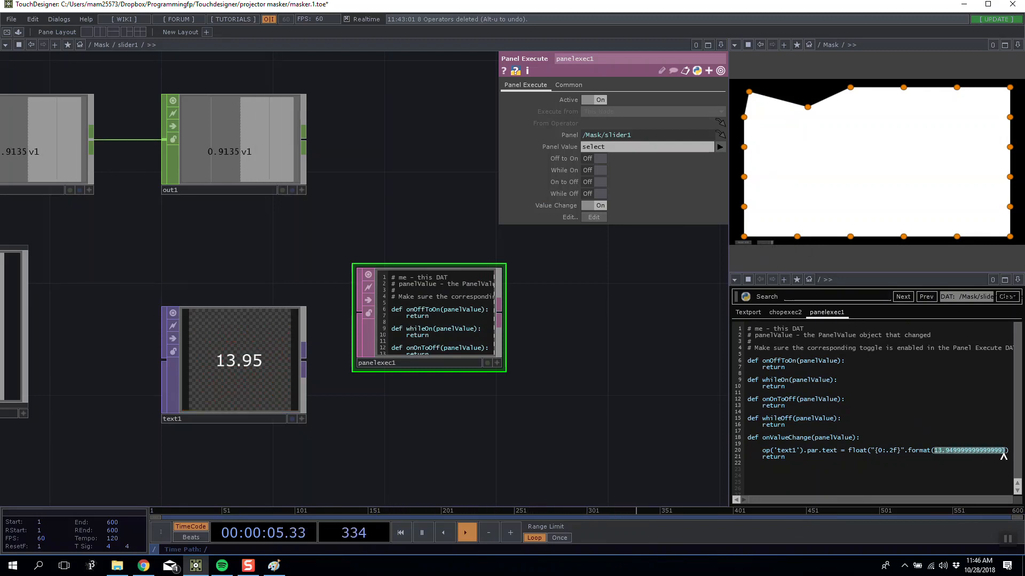
{"action": "type", "text": "op(')"}
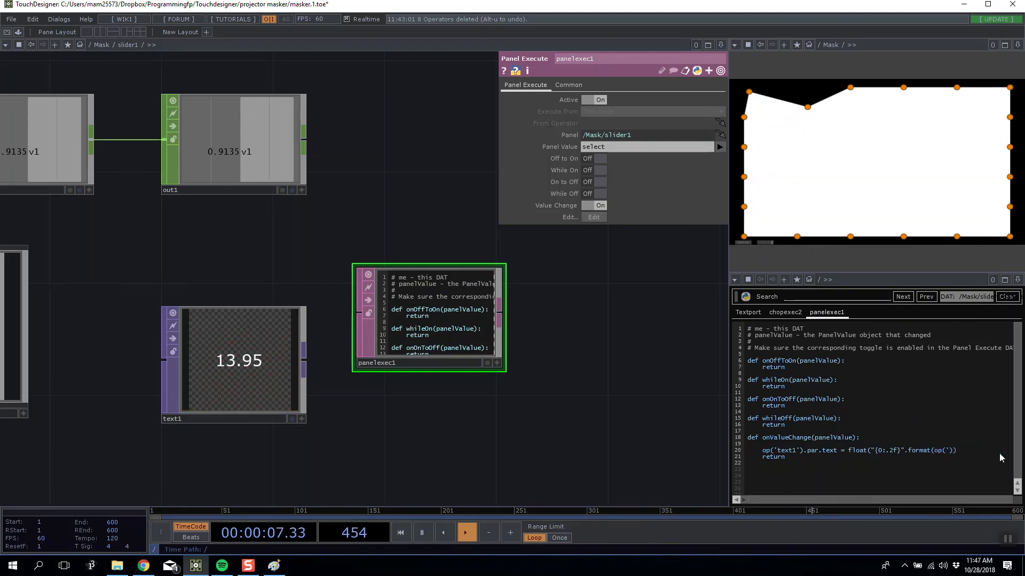
{"action": "type", "text": "panel1')['v1'"}
{"action": "left_click_drag", "start_coordinate": [765, 242], "coordinate": [773, 242]}
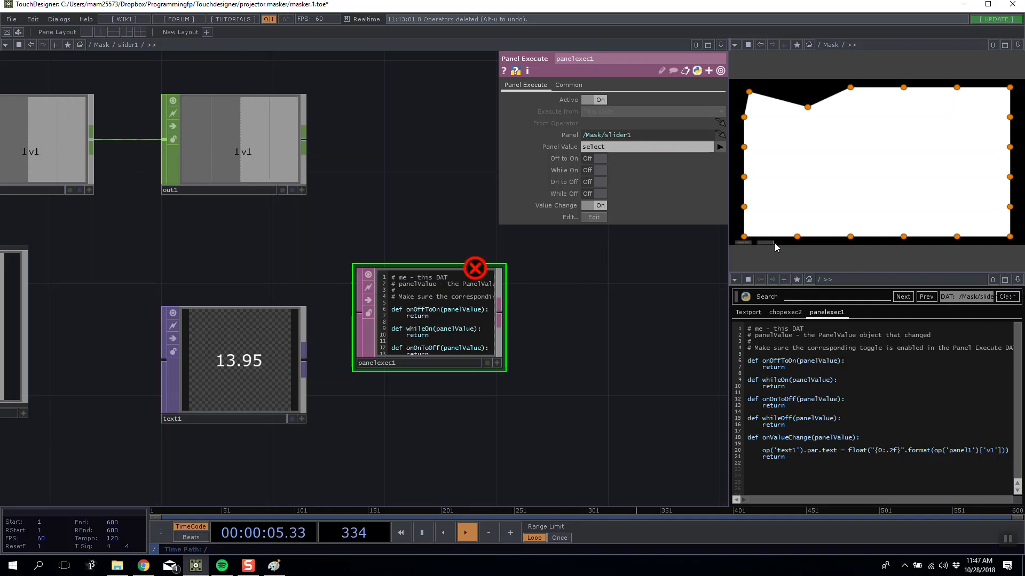
{"action": "left_click", "coordinate": [746, 314]}
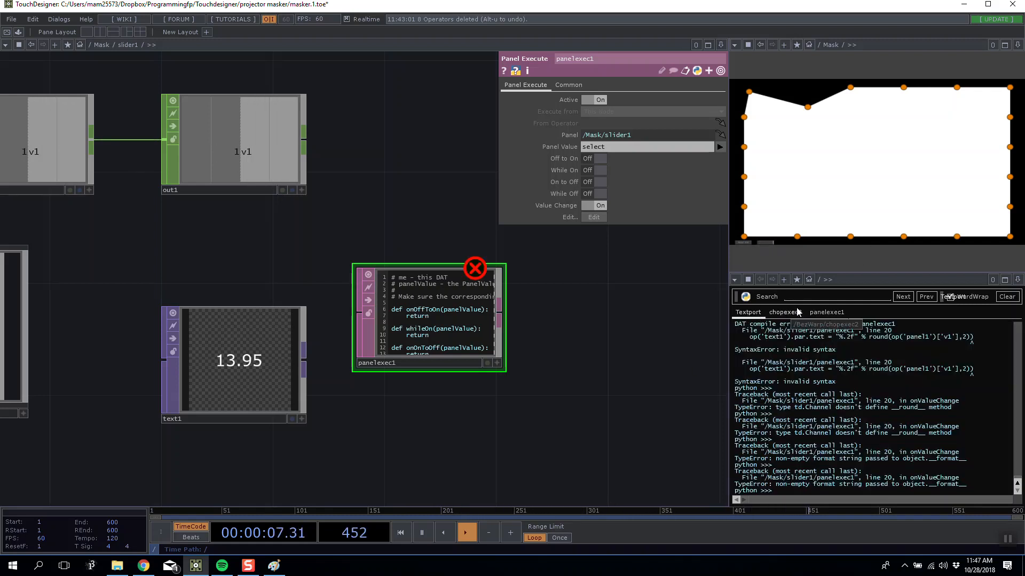
Step: Wrap op('panel1')['v1'] in str() inside panelexec1's format() call and test the slider
{"action": "left_click", "coordinate": [826, 313]}
{"action": "left_click_drag", "start_coordinate": [765, 451], "coordinate": [953, 450]}
{"action": "left_click", "coordinate": [894, 449]}
{"action": "left_click", "coordinate": [954, 450]}
{"action": "left_click", "coordinate": [933, 452]}
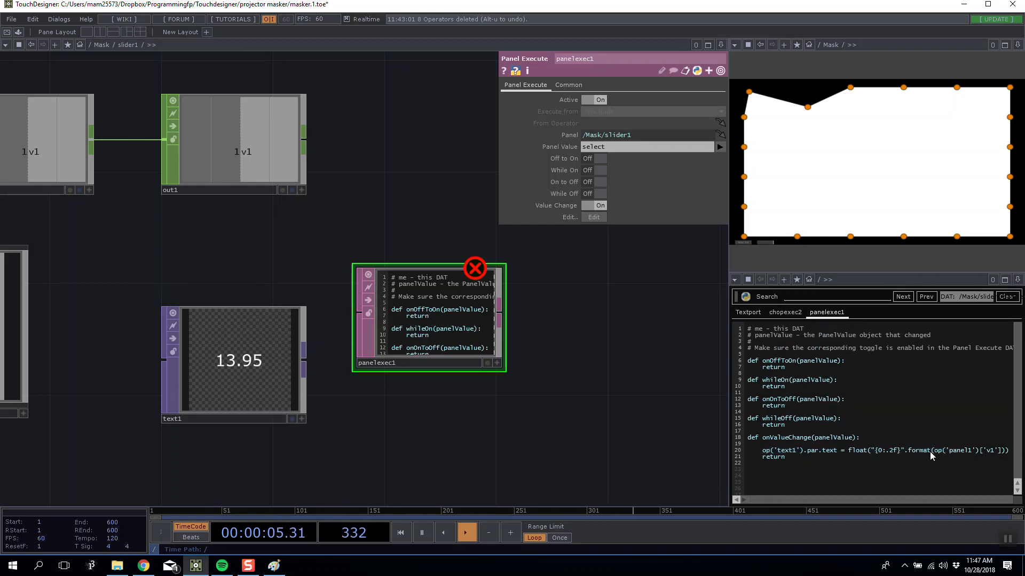
{"action": "type", "text": "str("}
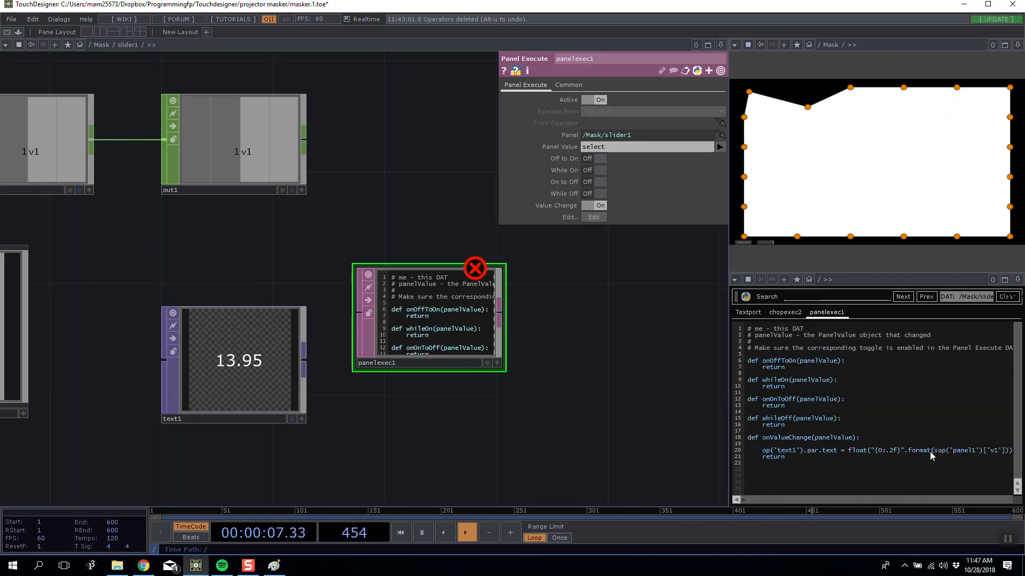
{"action": "left_click_drag", "start_coordinate": [930, 453], "coordinate": [1010, 453]}
{"action": "left_click", "coordinate": [989, 452]}
{"action": "type", "text": ")"}
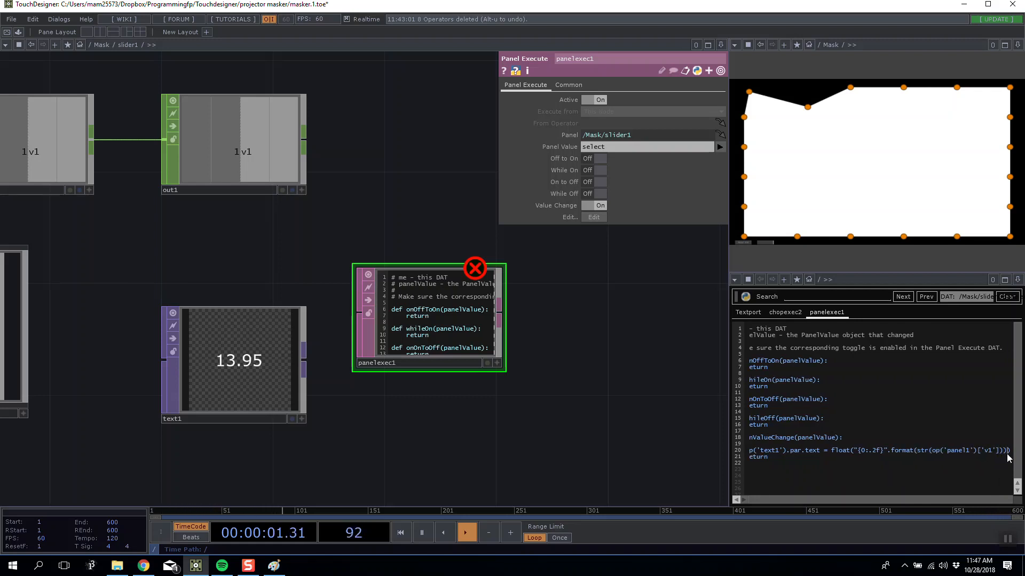
{"action": "left_click", "coordinate": [773, 246]}
{"action": "left_click_drag", "start_coordinate": [774, 246], "coordinate": [767, 245]}
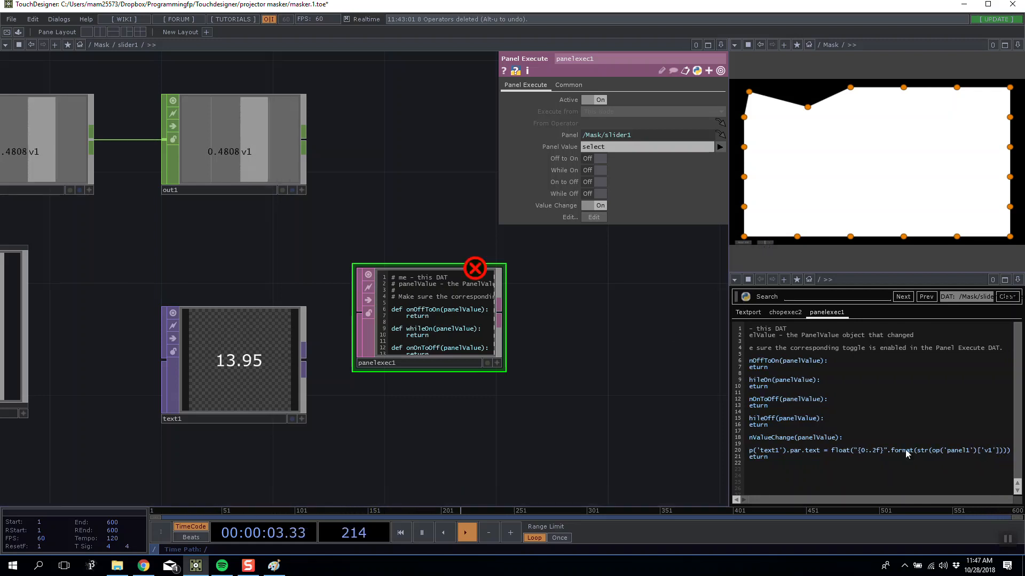
Step: Change the str() wrapper around op('panel1')['v1'] to float() and test the slider
{"action": "double_click", "coordinate": [921, 451]}
{"action": "type", "text": "float"}
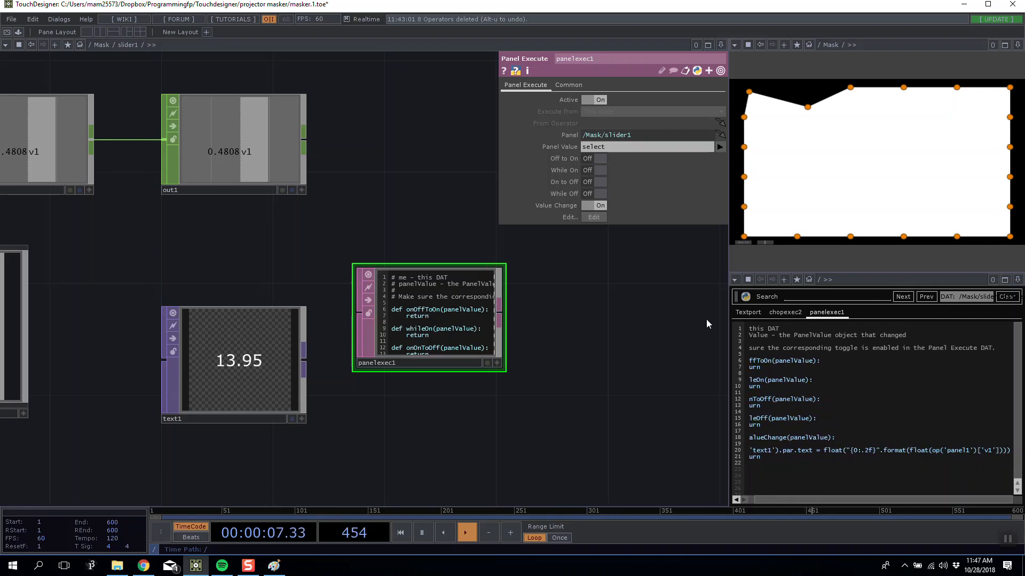
{"action": "mouse_move", "coordinate": [760, 243]}
{"action": "left_mouse_down"}
{"action": "mouse_move", "coordinate": [782, 243]}
{"action": "mouse_move", "coordinate": [763, 242]}
{"action": "left_mouse_up"}
{"action": "key", "text": "h"}
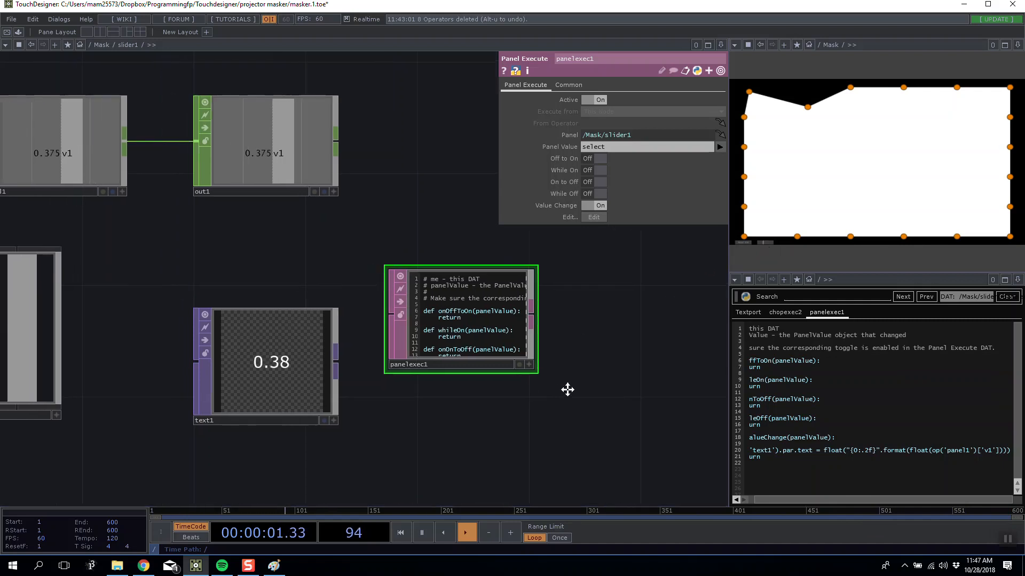
Step: Copy the float format expression from panelexec1 into text1's Text parameter as its Python expression and test the slider
{"action": "left_click_drag", "start_coordinate": [826, 449], "coordinate": [1012, 451]}
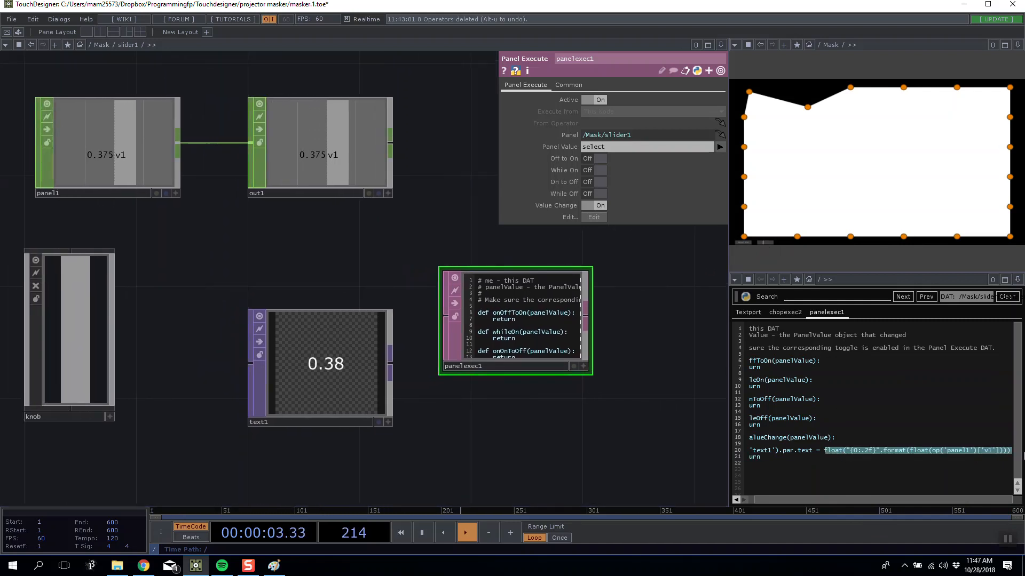
{"action": "left_click_drag", "start_coordinate": [822, 450], "coordinate": [1013, 454]}
{"action": "key", "text": "ctrl+c"}
{"action": "left_click", "coordinate": [310, 397]}
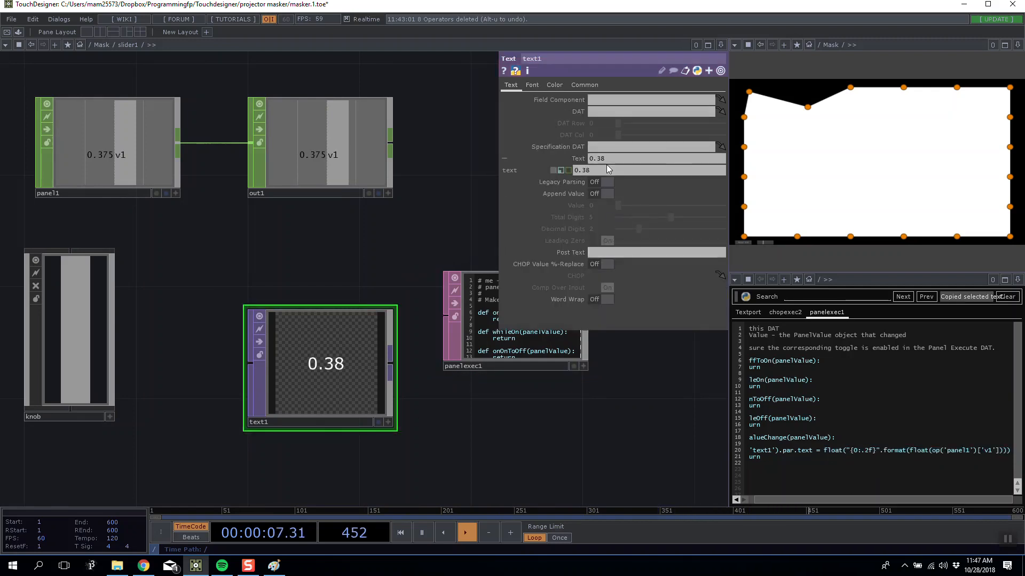
{"action": "left_click", "coordinate": [561, 172]}
{"action": "left_click_drag", "start_coordinate": [710, 170], "coordinate": [470, 208]}
{"action": "key", "text": "ctrl+v"}
{"action": "key", "text": "Return"}
{"action": "left_click_drag", "start_coordinate": [766, 242], "coordinate": [763, 242]}
Step: Try to reference panel1's v1 channel in text1's Text parameter, and inspect text1's error information
{"action": "left_click_drag", "start_coordinate": [107, 155], "coordinate": [601, 173]}
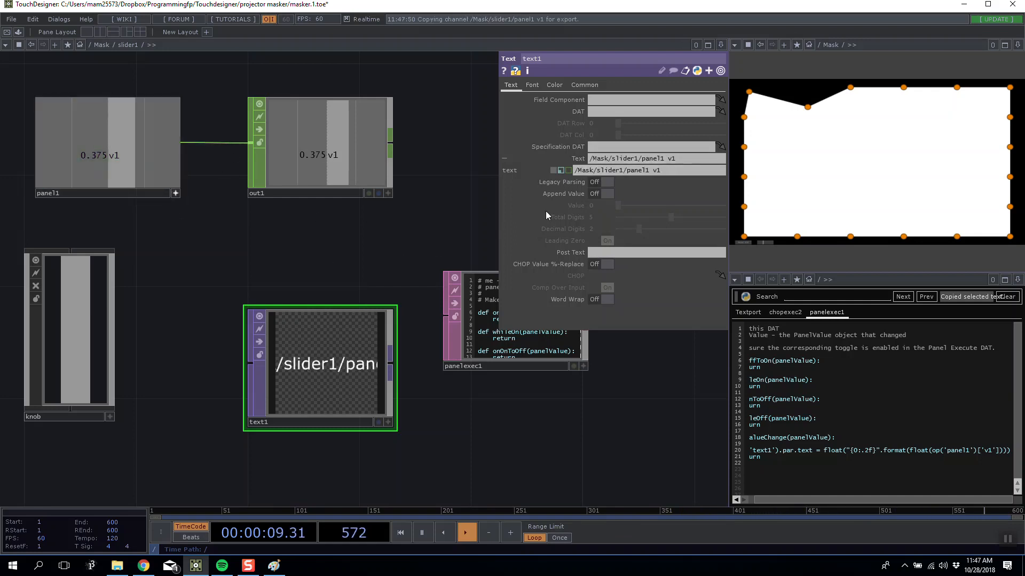
{"action": "left_click", "coordinate": [560, 171]}
{"action": "left_click_drag", "start_coordinate": [131, 159], "coordinate": [635, 172]}
{"action": "middle_click", "coordinate": [358, 308]}
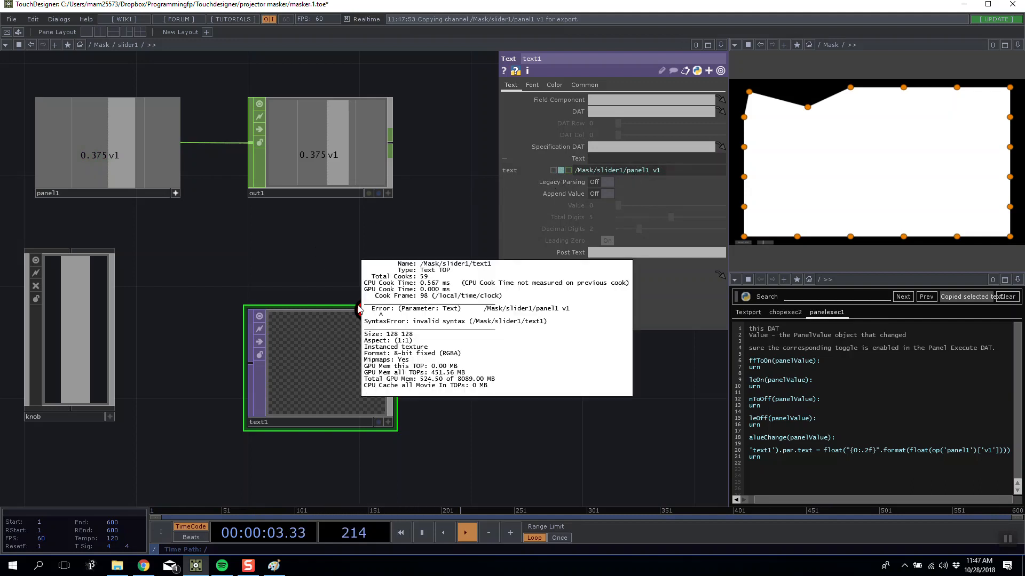
{"action": "left_click_drag", "start_coordinate": [337, 320], "coordinate": [281, 292]}
Step: Replace text1's Text expression with op('panel1')
{"action": "left_click", "coordinate": [613, 170]}
{"action": "type", "text": "op('pa"}
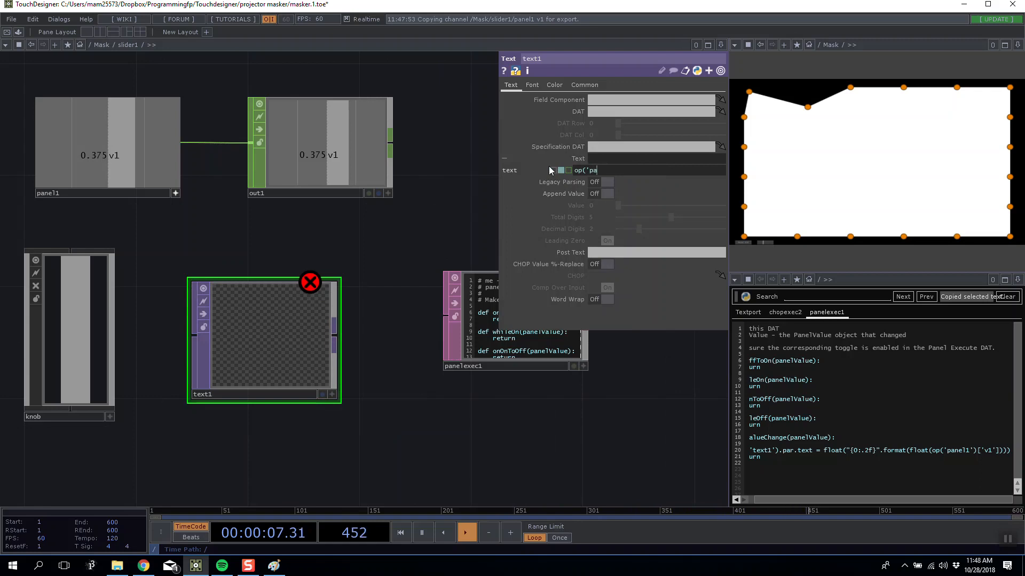
{"action": "type", "text": "nel1')"}
Step: Delete text1 and panelexec1 from the slider1 network
{"action": "left_click", "coordinate": [282, 338]}
{"action": "key", "text": "Delete"}
{"action": "key", "text": "Delete"}
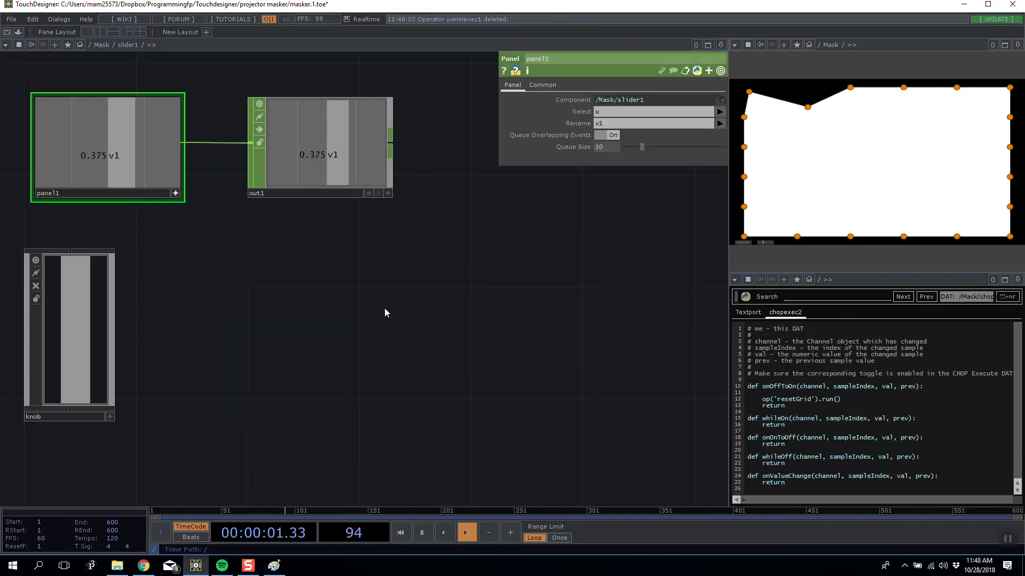
Step: Return to the Mask network and connect a Null CHOP to slider1's output, placing it beside the slider
{"action": "scroll", "coordinate": [415, 305], "scroll_direction": "down", "scroll_amount": 9}
{"action": "scroll", "coordinate": [360, 209], "scroll_direction": "down", "scroll_amount": 1}
{"action": "left_click_drag", "start_coordinate": [453, 213], "coordinate": [210, 331]}
{"action": "scroll", "coordinate": [241, 306], "scroll_direction": "down", "scroll_amount": 1}
{"action": "right_click", "coordinate": [206, 389]}
{"action": "left_click", "coordinate": [226, 364]}
{"action": "left_click", "coordinate": [299, 363]}
{"action": "left_click_drag", "start_coordinate": [299, 362], "coordinate": [354, 370]}
{"action": "left_click_drag", "start_coordinate": [484, 336], "coordinate": [421, 339]}
{"action": "left_click_drag", "start_coordinate": [310, 376], "coordinate": [282, 376]}
{"action": "scroll", "coordinate": [414, 304], "scroll_direction": "down", "scroll_amount": 6}
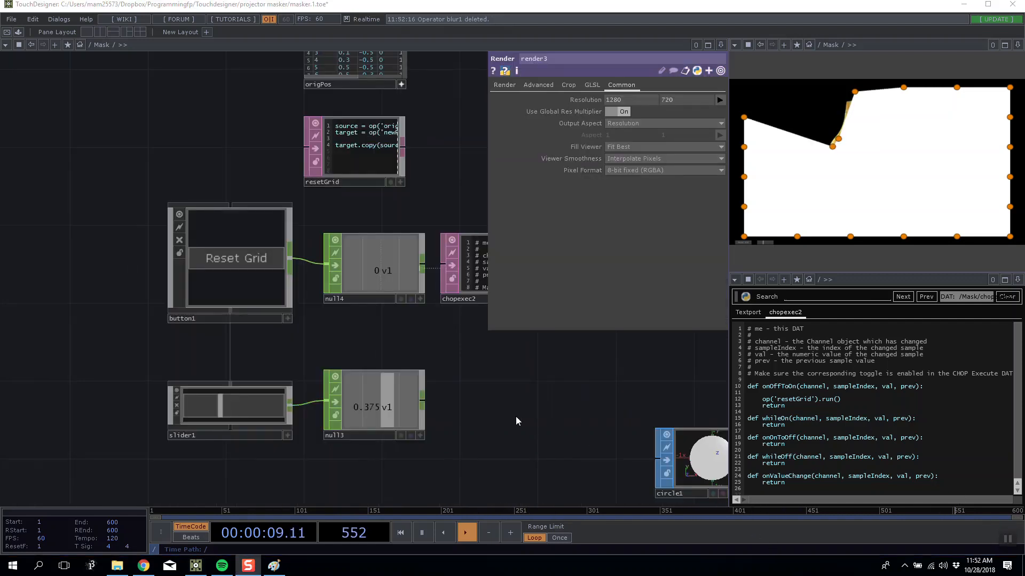
Step: Move slider1's handle to test the value passed to null3
{"action": "scroll", "coordinate": [515, 416], "scroll_direction": "up", "scroll_amount": 2}
{"action": "left_click_drag", "start_coordinate": [239, 373], "coordinate": [188, 368]}
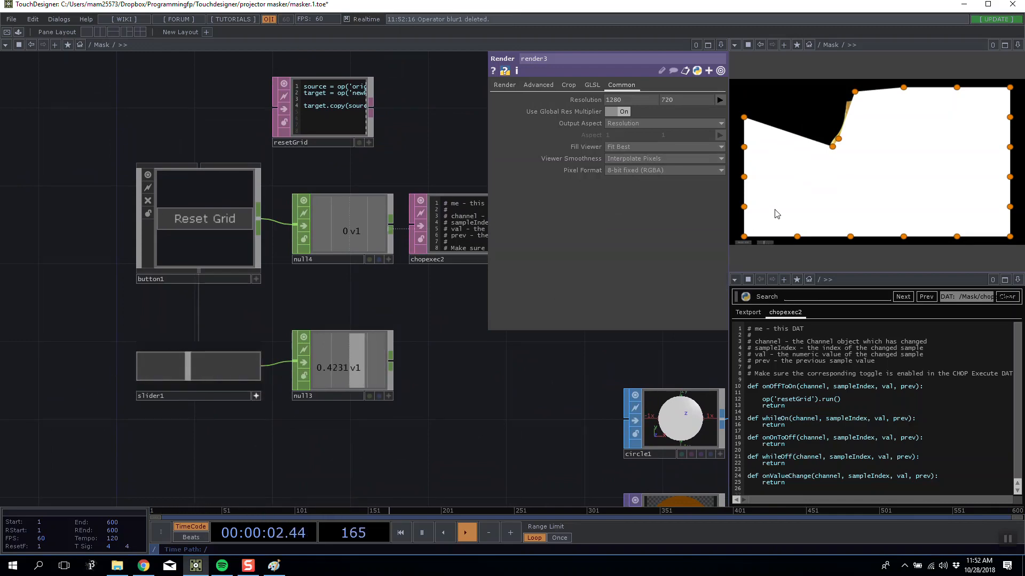
{"action": "scroll", "coordinate": [362, 408], "scroll_direction": "down", "scroll_amount": 3}
{"action": "scroll", "coordinate": [464, 354], "scroll_direction": "down", "scroll_amount": 2}
Step: Insert a Blur TOP between render3 and comp3, placing it beside render3
{"action": "scroll", "coordinate": [359, 362], "scroll_direction": "up", "scroll_amount": 6}
{"action": "left_click_drag", "start_coordinate": [179, 285], "coordinate": [350, 388]}
{"action": "right_click", "coordinate": [242, 297]}
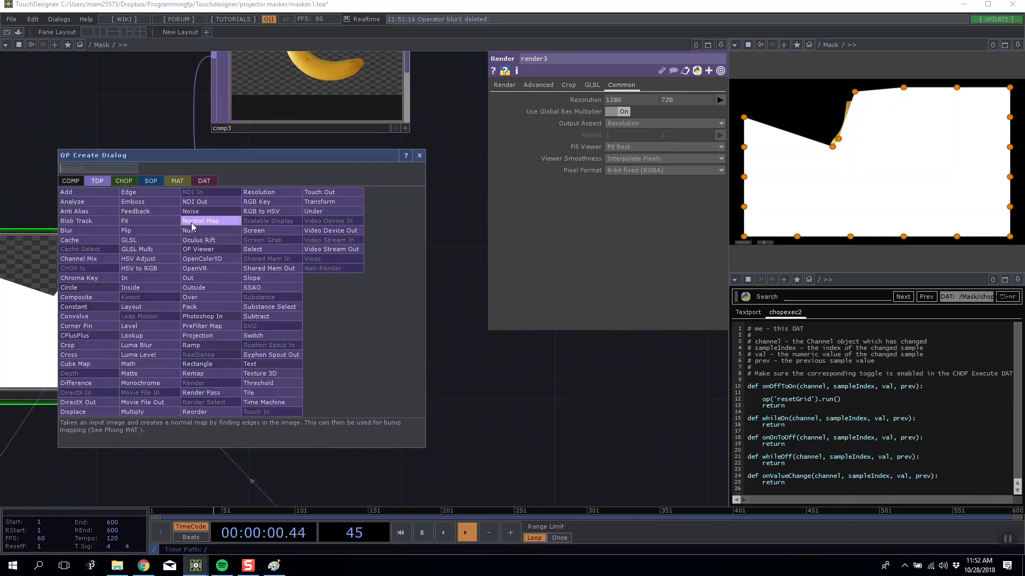
{"action": "left_click", "coordinate": [91, 232]}
{"action": "left_click", "coordinate": [376, 312]}
{"action": "left_click_drag", "start_coordinate": [326, 244], "coordinate": [293, 345]}
{"action": "scroll", "coordinate": [480, 285], "scroll_direction": "up", "scroll_amount": 5}
{"action": "scroll", "coordinate": [476, 266], "scroll_direction": "down", "scroll_amount": 7}
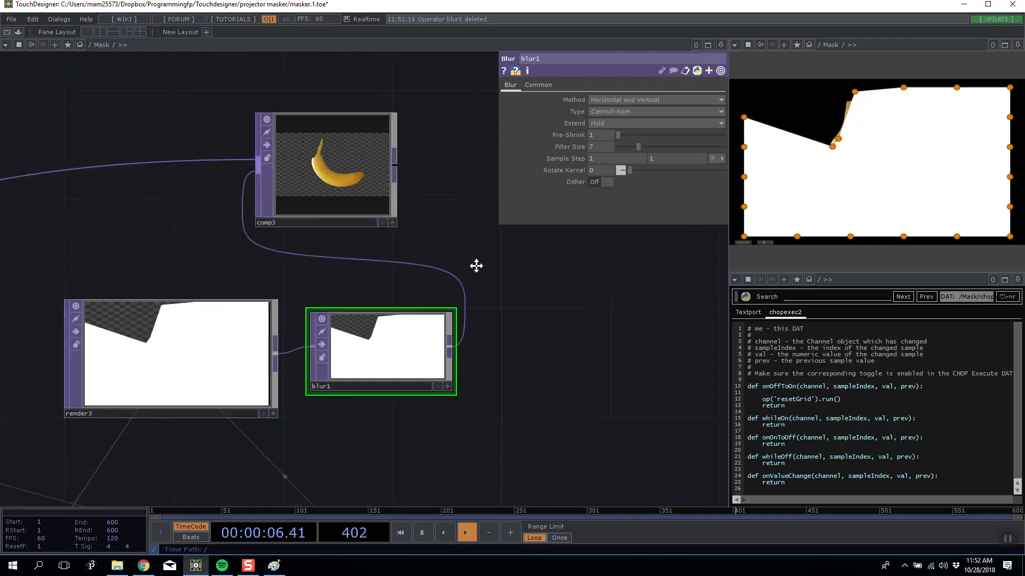
Step: Try a Filter Size of 127 on blur1 and check the softened mask edge
{"action": "scroll", "coordinate": [476, 265], "scroll_direction": "up", "scroll_amount": 6}
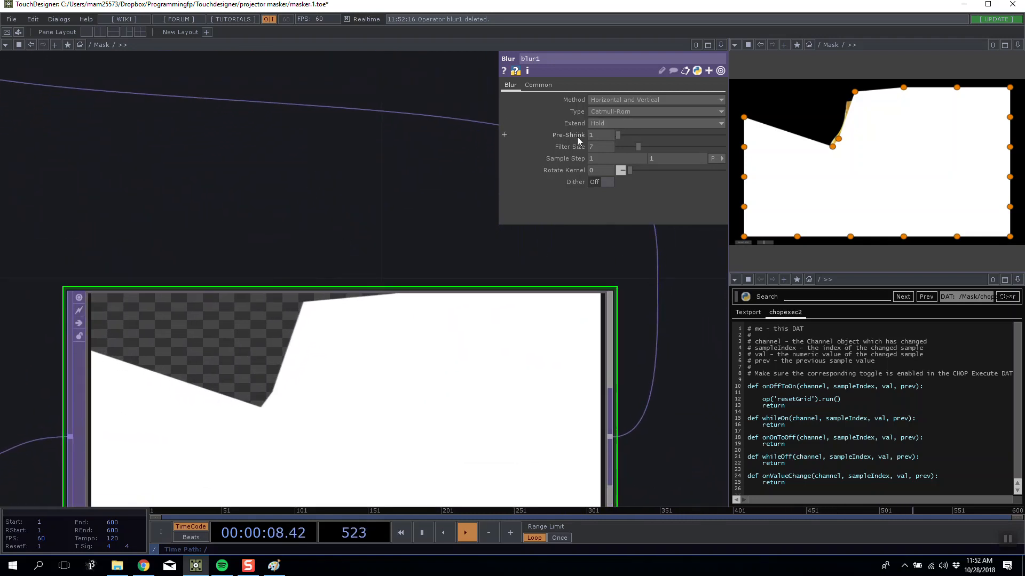
{"action": "left_click_drag", "start_coordinate": [415, 204], "coordinate": [320, 118]}
{"action": "scroll", "coordinate": [378, 256], "scroll_direction": "down", "scroll_amount": 4}
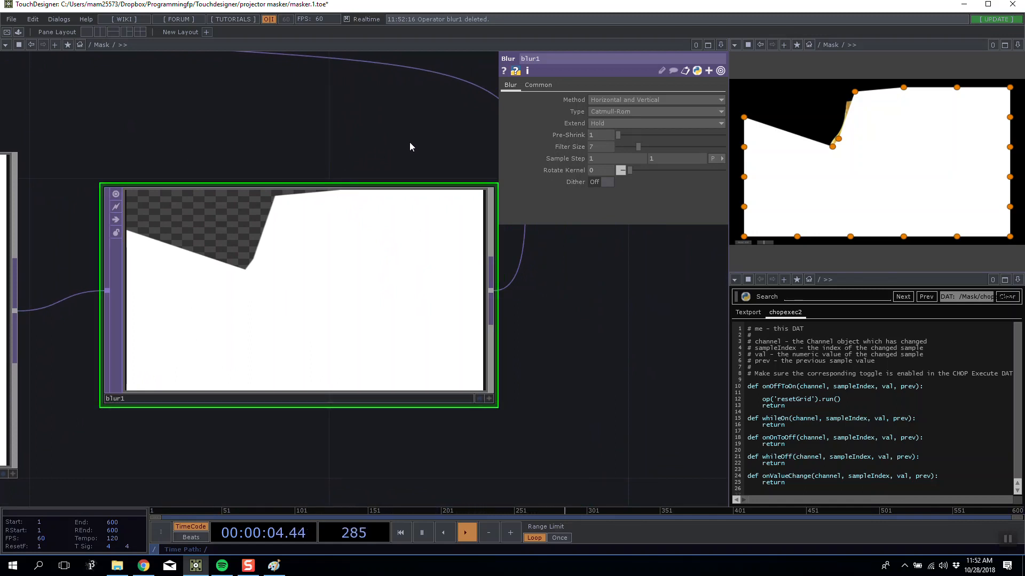
{"action": "left_click_drag", "start_coordinate": [407, 139], "coordinate": [310, 159]}
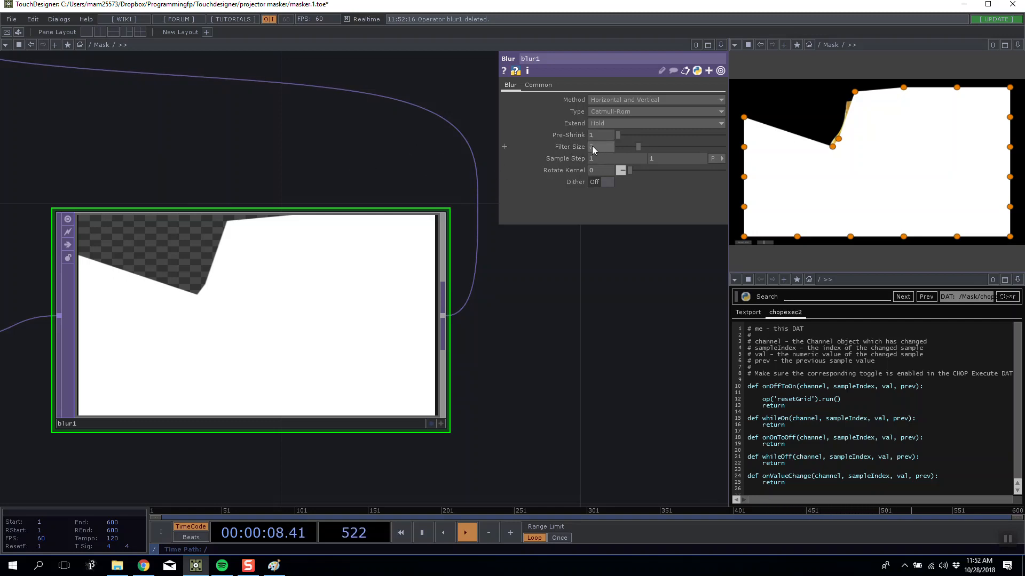
{"action": "middle_click_drag", "start_coordinate": [604, 137], "coordinate": [590, 152]}
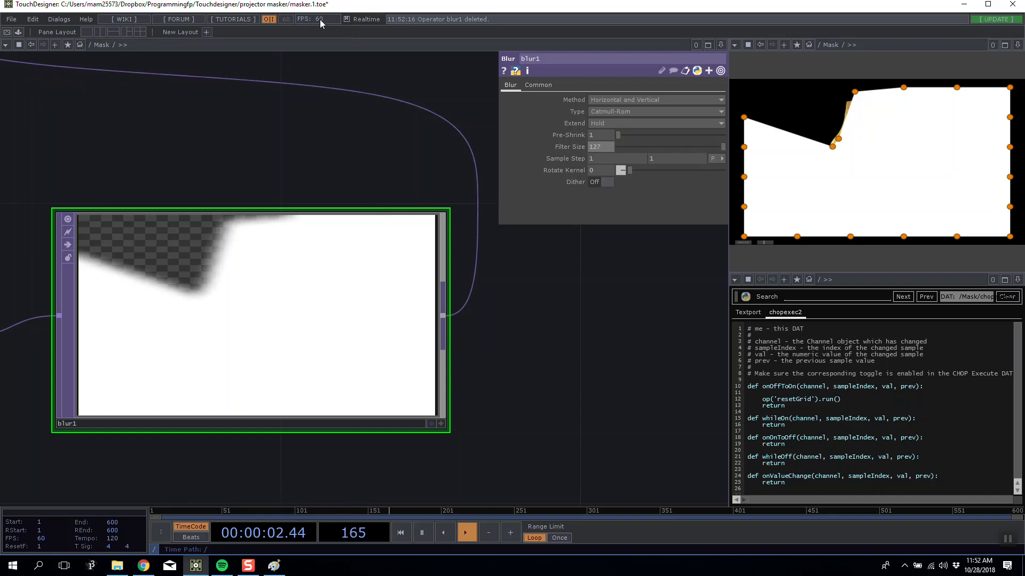
{"action": "scroll", "coordinate": [244, 262], "scroll_direction": "up", "scroll_amount": 5}
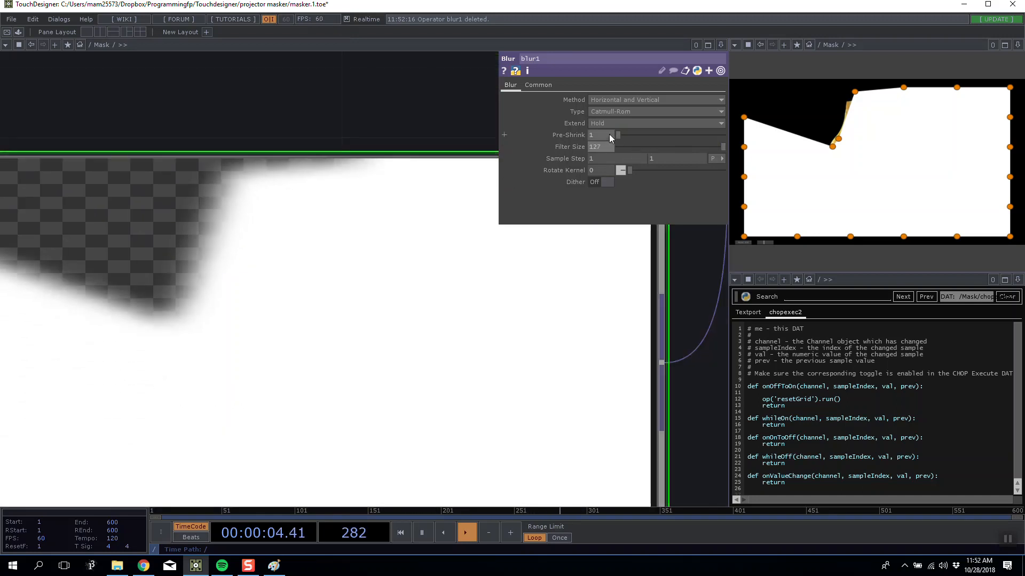
Step: Try several Pre-Shrink and Filter Size combinations on blur1, finishing with Pre-Shrink 1 and Filter Size 31
{"action": "left_click_drag", "start_coordinate": [609, 135], "coordinate": [630, 142]}
{"action": "left_click_drag", "start_coordinate": [699, 152], "coordinate": [632, 133]}
{"action": "scroll", "coordinate": [210, 235], "scroll_direction": "up", "scroll_amount": 3}
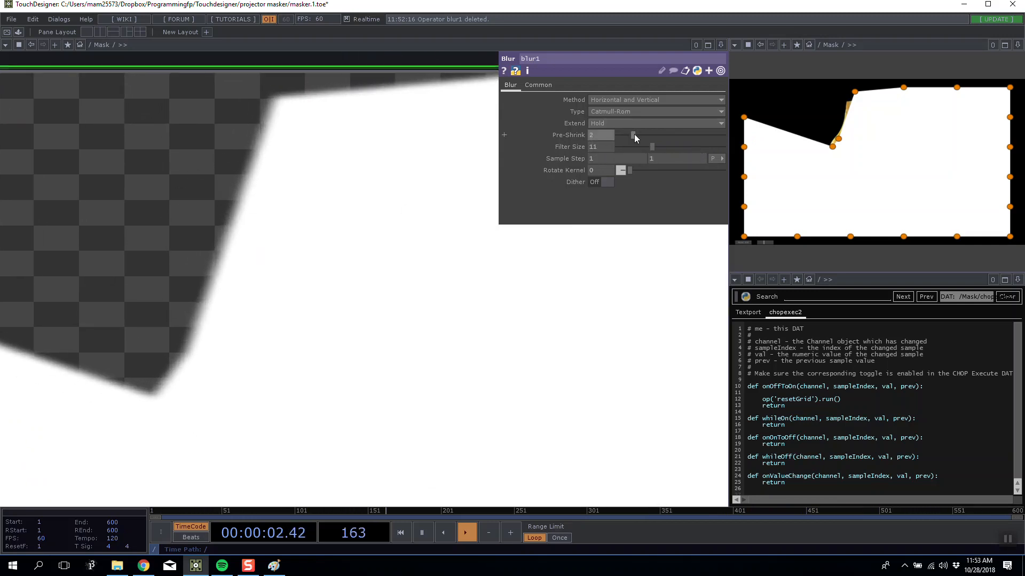
{"action": "left_click_drag", "start_coordinate": [634, 133], "coordinate": [603, 142]}
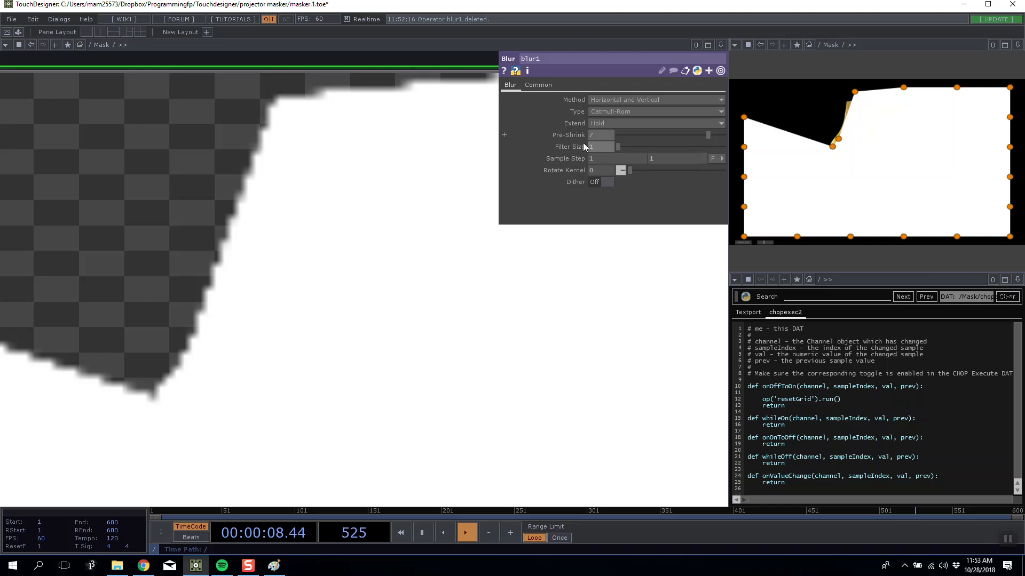
{"action": "left_click_drag", "start_coordinate": [708, 135], "coordinate": [615, 138]}
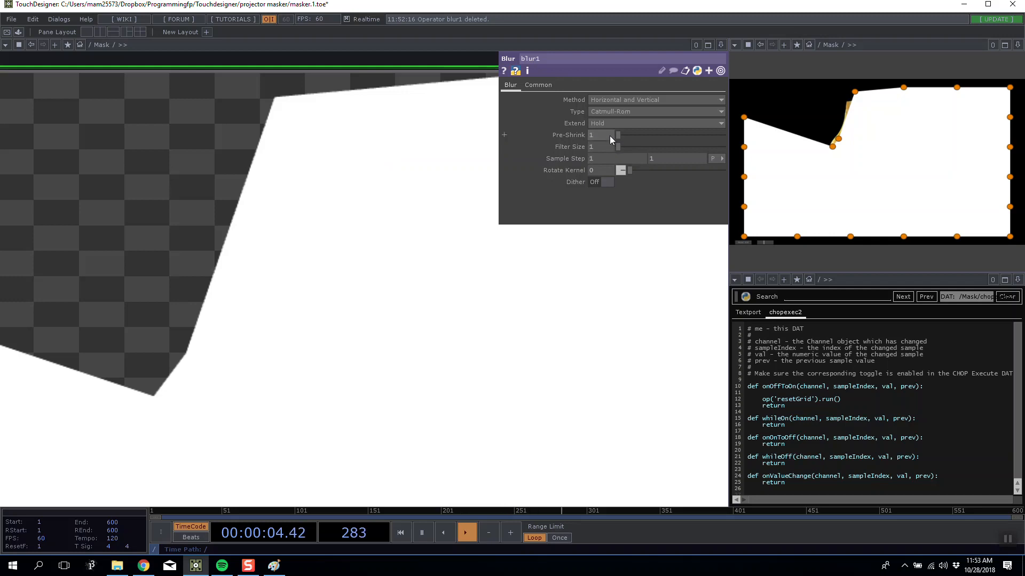
{"action": "left_click_drag", "start_coordinate": [619, 146], "coordinate": [751, 154]}
{"action": "left_click_drag", "start_coordinate": [602, 170], "coordinate": [643, 174]}
Step: Compare the Gaussian, Box, Bartlette and Sinc filter types on blur1's mask edge
{"action": "left_click", "coordinate": [604, 111]}
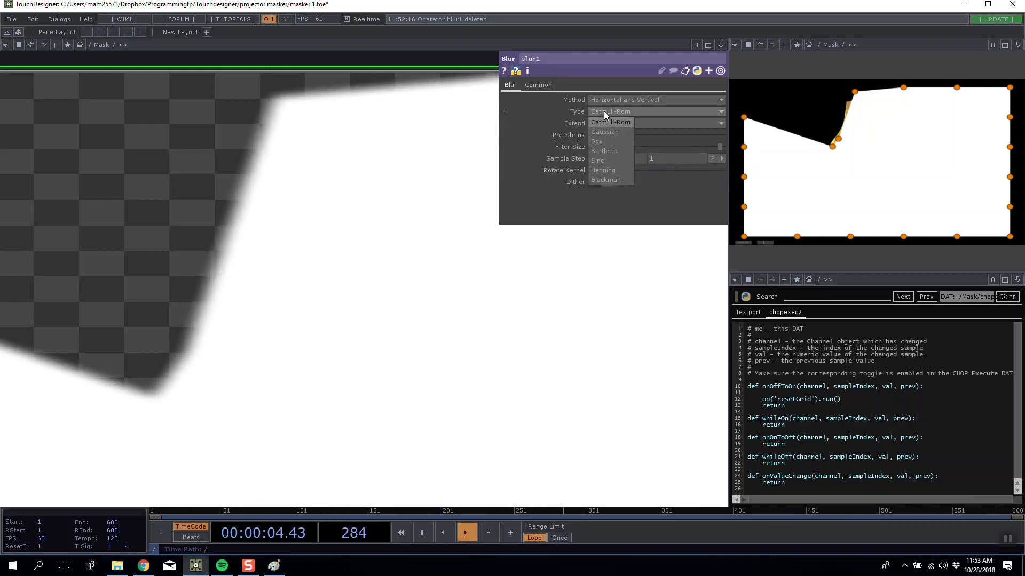
{"action": "left_click", "coordinate": [609, 133]}
{"action": "left_click", "coordinate": [609, 113]}
{"action": "left_click", "coordinate": [606, 141]}
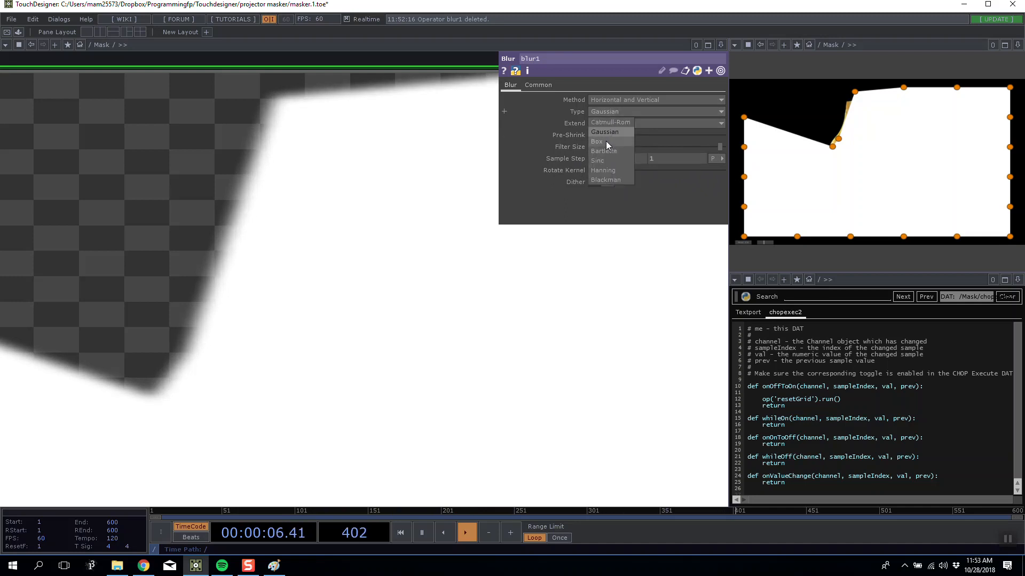
{"action": "left_click", "coordinate": [604, 112]}
{"action": "left_click", "coordinate": [604, 151]}
{"action": "left_click", "coordinate": [609, 113]}
{"action": "left_click", "coordinate": [615, 160]}
{"action": "left_click", "coordinate": [610, 112]}
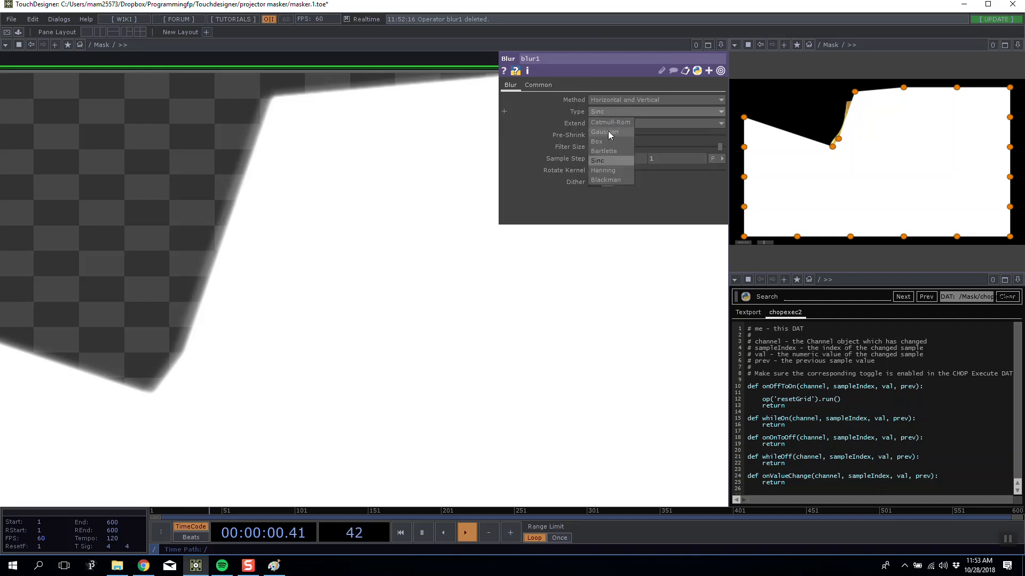
Step: Open the Blur TOP documentation in the browser and read the descriptions of the Method and Type options
{"action": "left_click", "coordinate": [504, 71]}
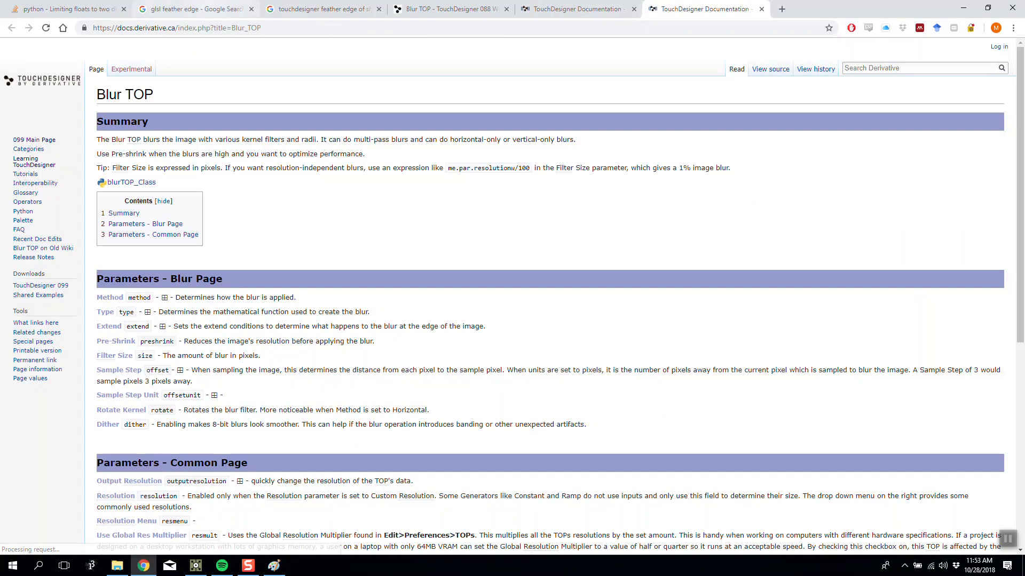
{"action": "scroll", "coordinate": [180, 194], "scroll_direction": "down", "scroll_amount": 1}
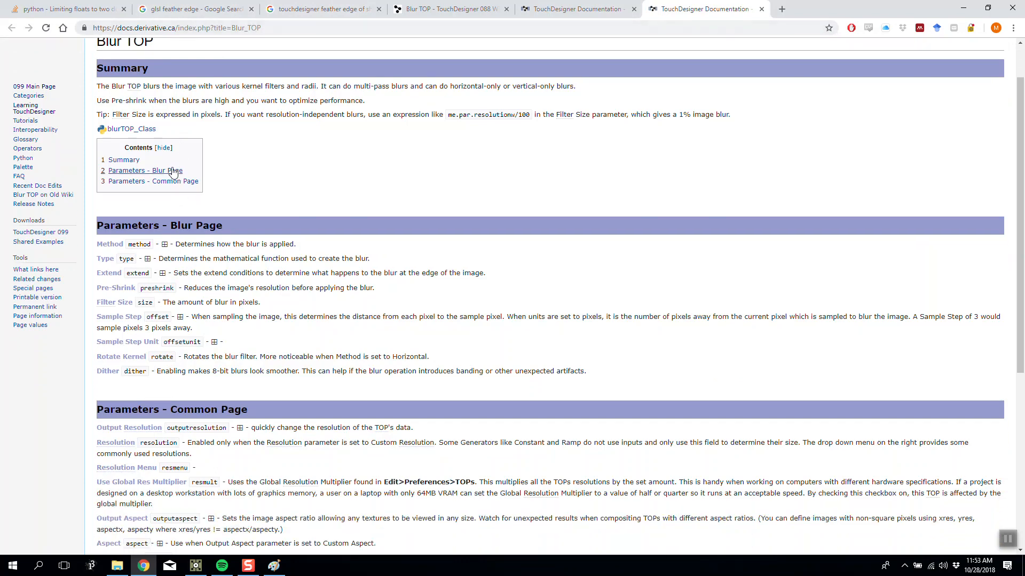
{"action": "scroll", "coordinate": [201, 145], "scroll_direction": "down", "scroll_amount": 1}
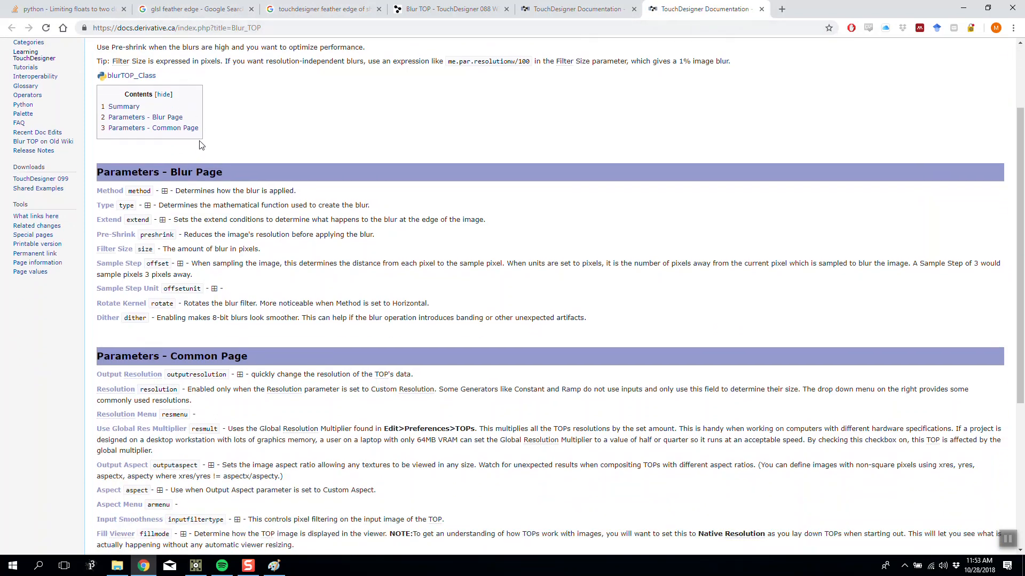
{"action": "left_click", "coordinate": [164, 191]}
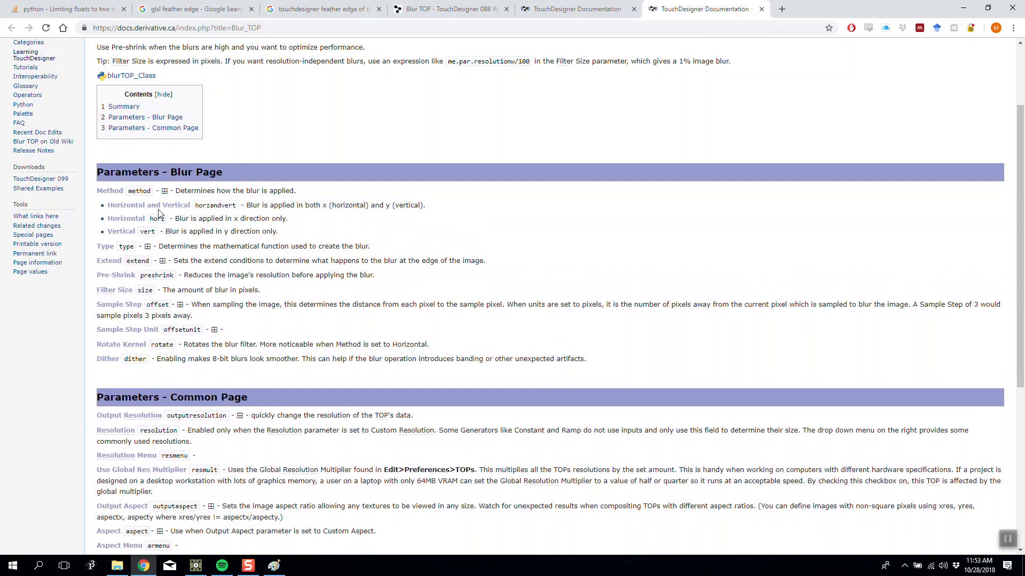
{"action": "left_click", "coordinate": [148, 246]}
{"action": "scroll", "coordinate": [204, 214], "scroll_direction": "down", "scroll_amount": 1}
{"action": "left_click_drag", "start_coordinate": [205, 207], "coordinate": [392, 231]}
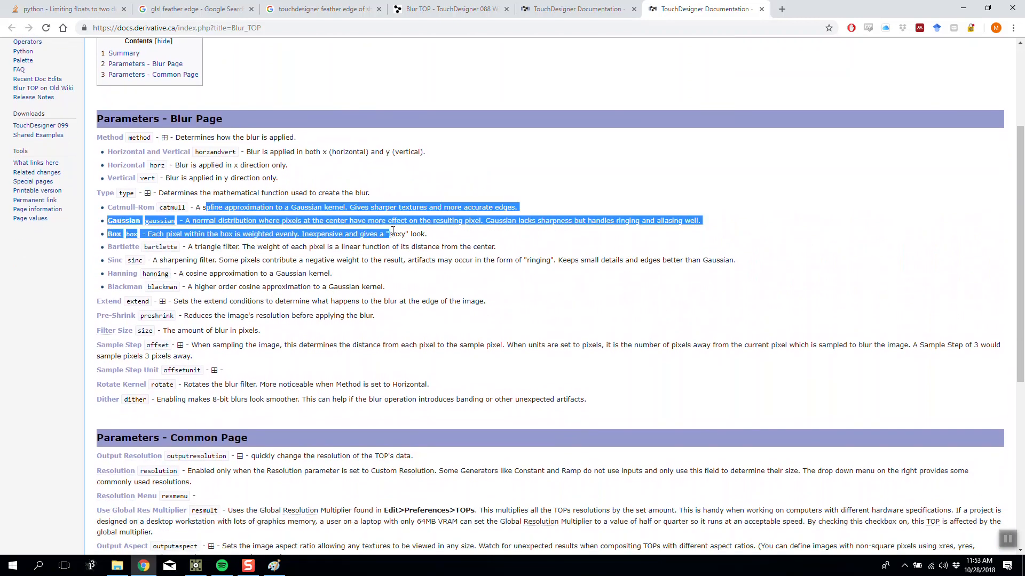
{"action": "left_click", "coordinate": [429, 256]}
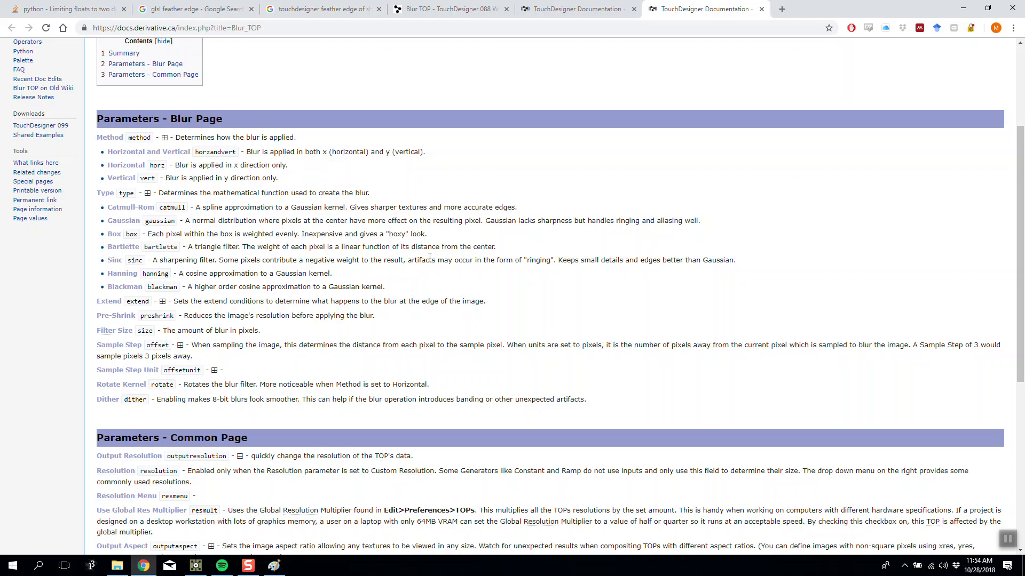
Step: Examine the Catmull-Rom and Gaussian descriptions and the Sample Step Unit options, and return to TouchDesigner
{"action": "left_click_drag", "start_coordinate": [198, 211], "coordinate": [390, 217]}
{"action": "left_click", "coordinate": [223, 218]}
{"action": "left_click_drag", "start_coordinate": [183, 216], "coordinate": [333, 220]}
{"action": "left_click", "coordinate": [322, 234]}
{"action": "left_click_drag", "start_coordinate": [264, 388], "coordinate": [235, 388]}
{"action": "left_click", "coordinate": [233, 388]}
{"action": "double_click", "coordinate": [214, 369]}
{"action": "left_click", "coordinate": [214, 370]}
{"action": "left_click", "coordinate": [957, 7]}
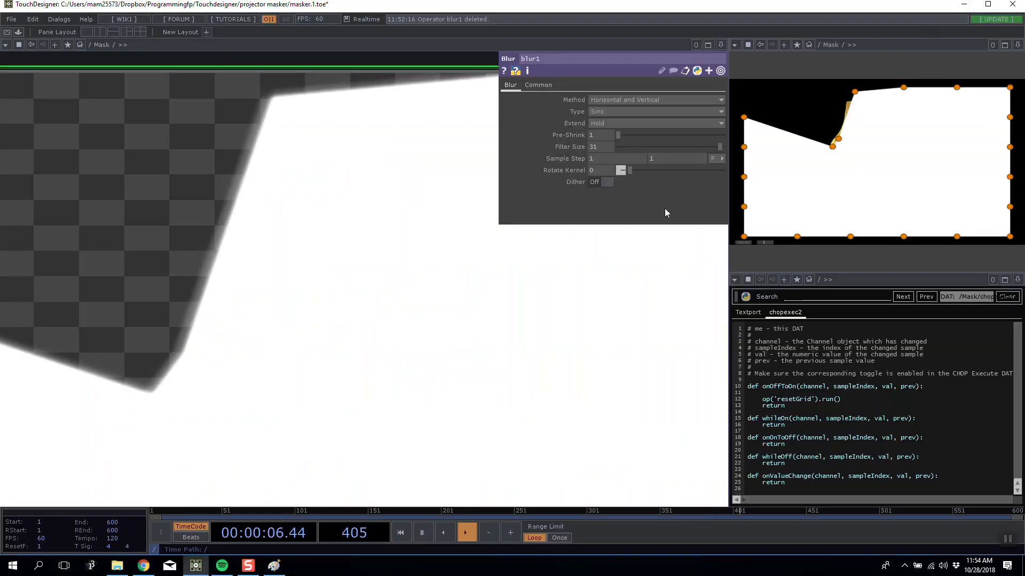
Step: Try the Gaussian type on blur1 and lower its Filter Size to 1
{"action": "left_click", "coordinate": [615, 100]}
{"action": "left_click", "coordinate": [614, 110]}
{"action": "left_click", "coordinate": [610, 109]}
{"action": "left_click", "coordinate": [609, 130]}
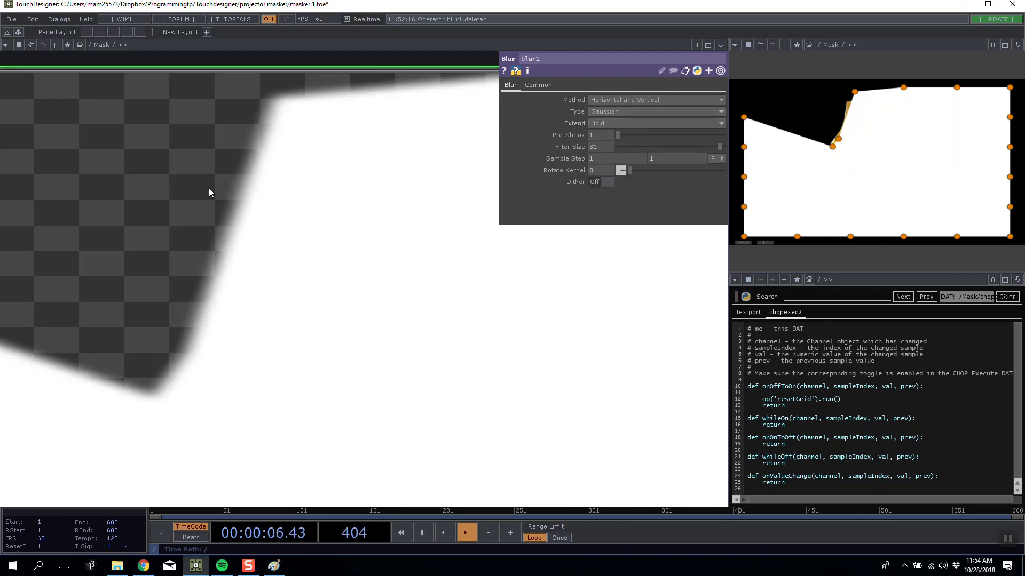
{"action": "left_click_drag", "start_coordinate": [659, 146], "coordinate": [595, 149]}
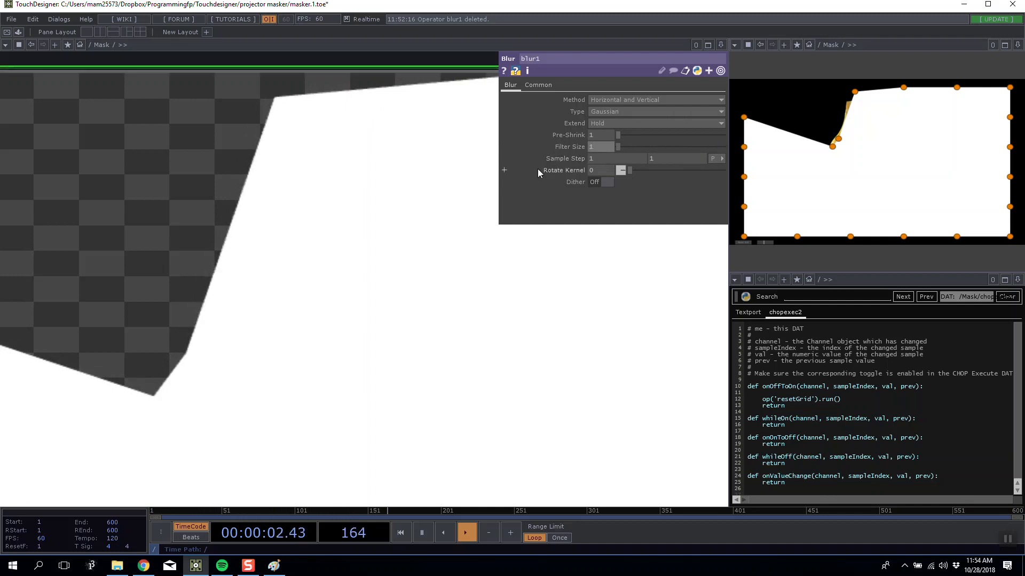
Step: Reset all of blur1's parameters and set its Filter Size to 16
{"action": "right_click", "coordinate": [335, 229]}
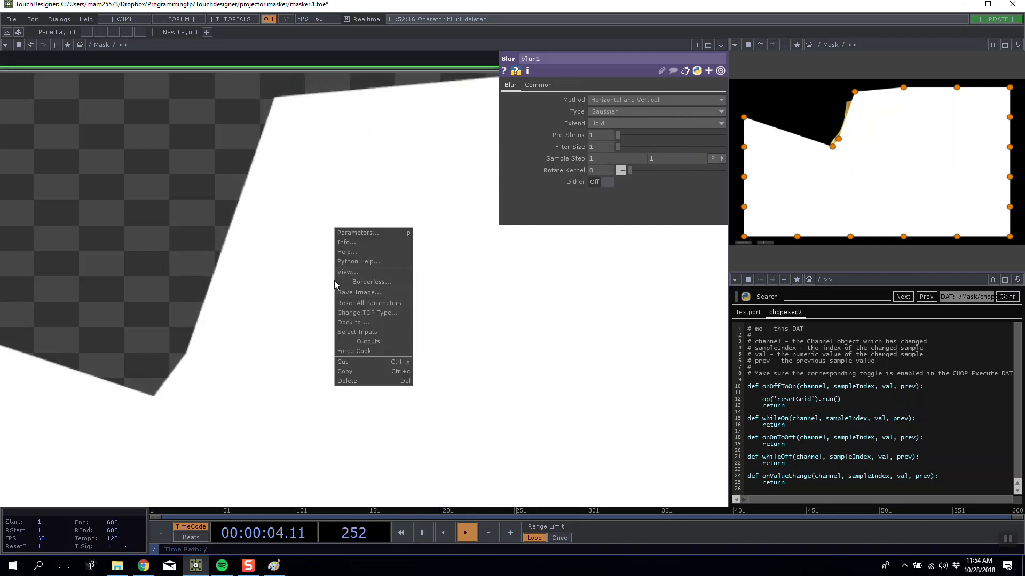
{"action": "left_click", "coordinate": [372, 304]}
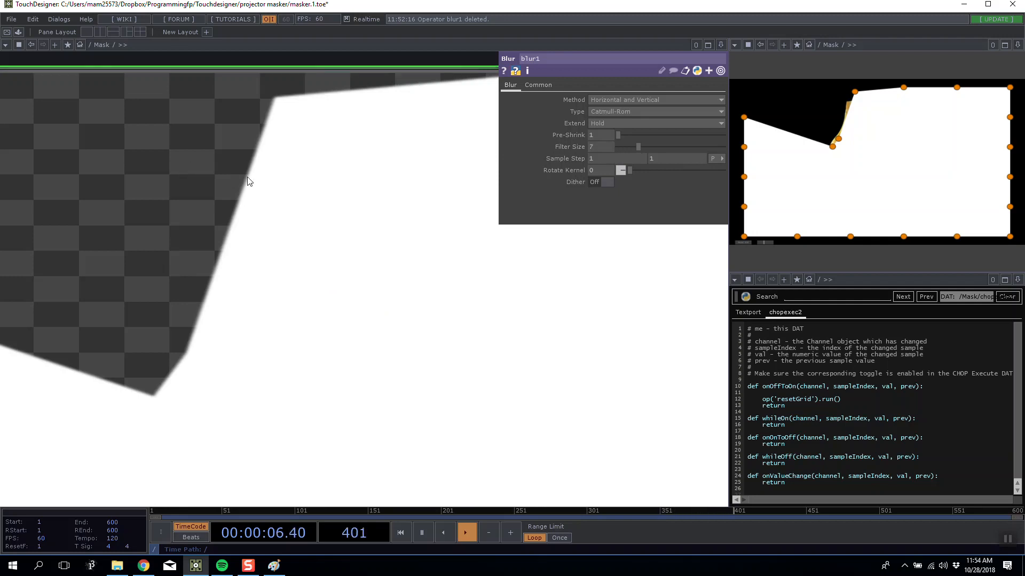
{"action": "left_click_drag", "start_coordinate": [636, 146], "coordinate": [668, 147]}
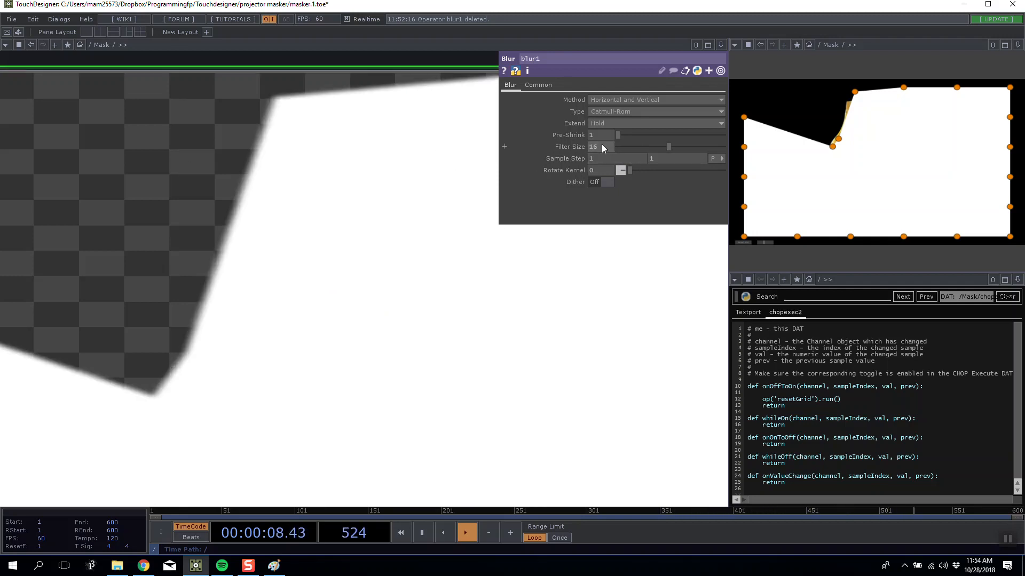
Step: Rename the Null CHOP connected to slider1 as blur
{"action": "scroll", "coordinate": [625, 286], "scroll_direction": "down", "scroll_amount": 5}
{"action": "left_click_drag", "start_coordinate": [343, 133], "coordinate": [224, 116]}
{"action": "scroll", "coordinate": [229, 125], "scroll_direction": "down", "scroll_amount": 10}
{"action": "left_click_drag", "start_coordinate": [151, 323], "coordinate": [876, 219]}
{"action": "scroll", "coordinate": [194, 351], "scroll_direction": "down", "scroll_amount": 3}
{"action": "left_click_drag", "start_coordinate": [194, 351], "coordinate": [460, 271]}
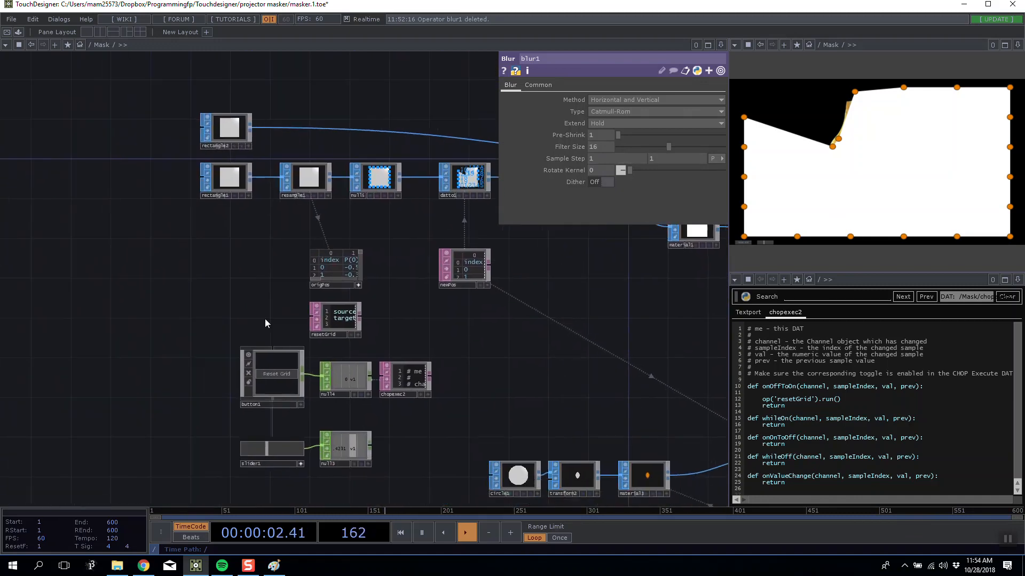
{"action": "left_click", "coordinate": [372, 451]}
{"action": "type", "text": "blur"}
{"action": "key", "text": "Return"}
Step: Drive blur1's Filter Size with the expression op('blur')['v1'] * 100
{"action": "left_click_drag", "start_coordinate": [620, 335], "coordinate": [397, 334]}
{"action": "left_click_drag", "start_coordinate": [657, 192], "coordinate": [84, 344]}
{"action": "scroll", "coordinate": [236, 184], "scroll_direction": "up", "scroll_amount": 5}
{"action": "scroll", "coordinate": [249, 200], "scroll_direction": "down", "scroll_amount": 1}
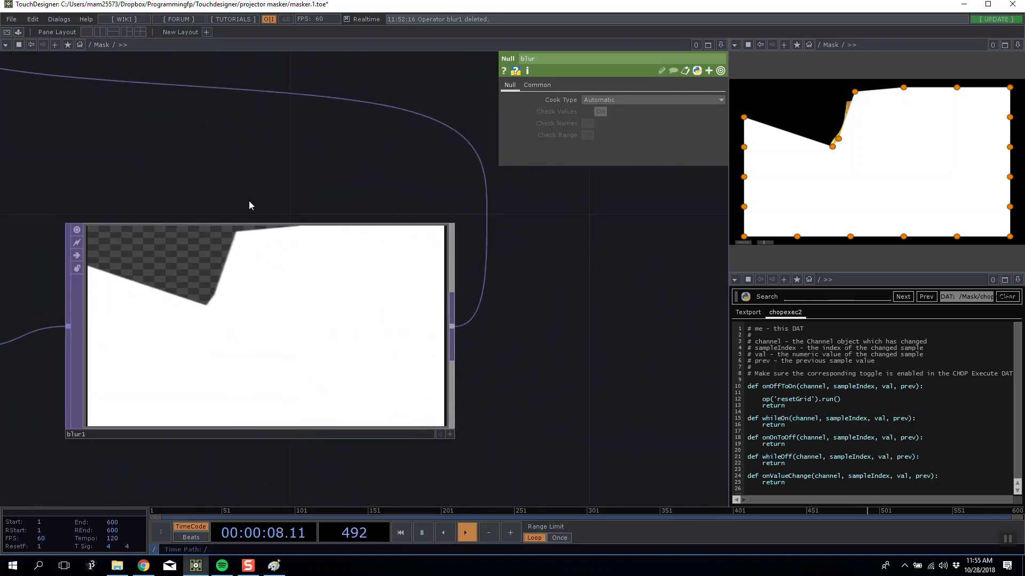
{"action": "left_click", "coordinate": [251, 279]}
{"action": "left_click", "coordinate": [571, 148]}
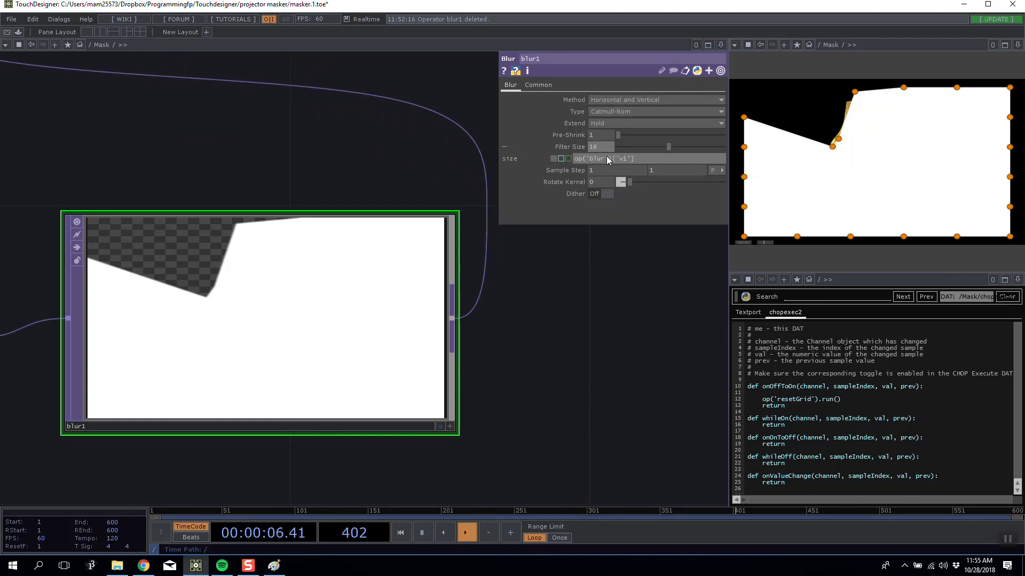
{"action": "type", "text": "* 100"}
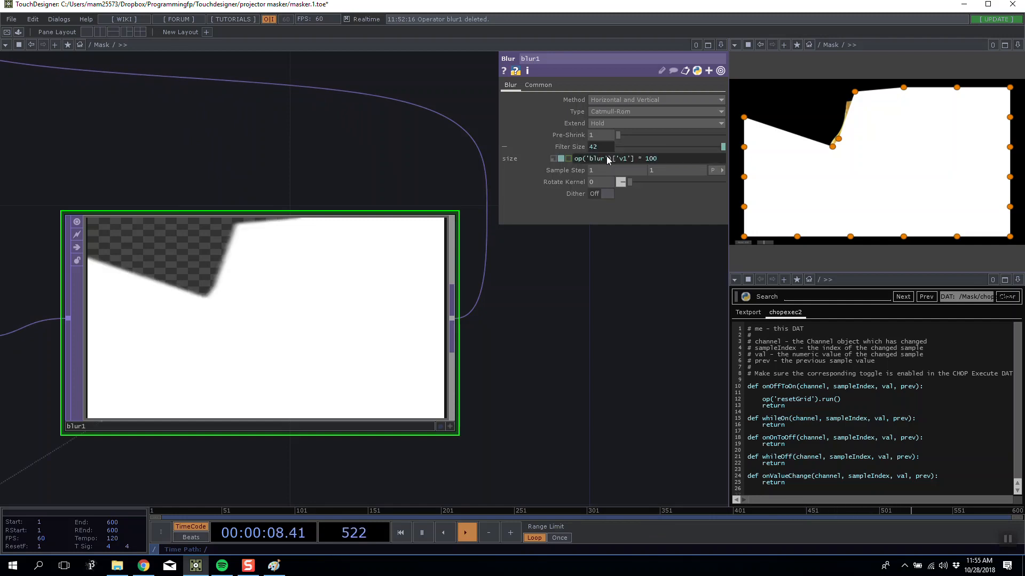
{"action": "key", "text": "Return"}
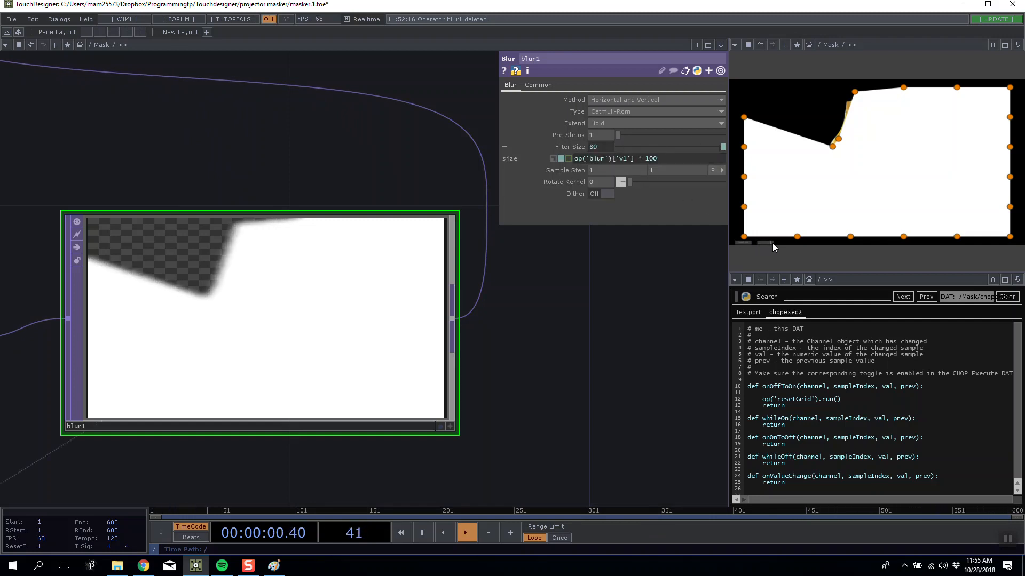
Step: Lower the slider in the Mask panel to its minimum to test its control of blur1's Filter Size
{"action": "left_click_drag", "start_coordinate": [773, 246], "coordinate": [748, 248]}
{"action": "left_click_drag", "start_coordinate": [561, 319], "coordinate": [432, 291]}
{"action": "scroll", "coordinate": [421, 289], "scroll_direction": "down", "scroll_amount": 8}
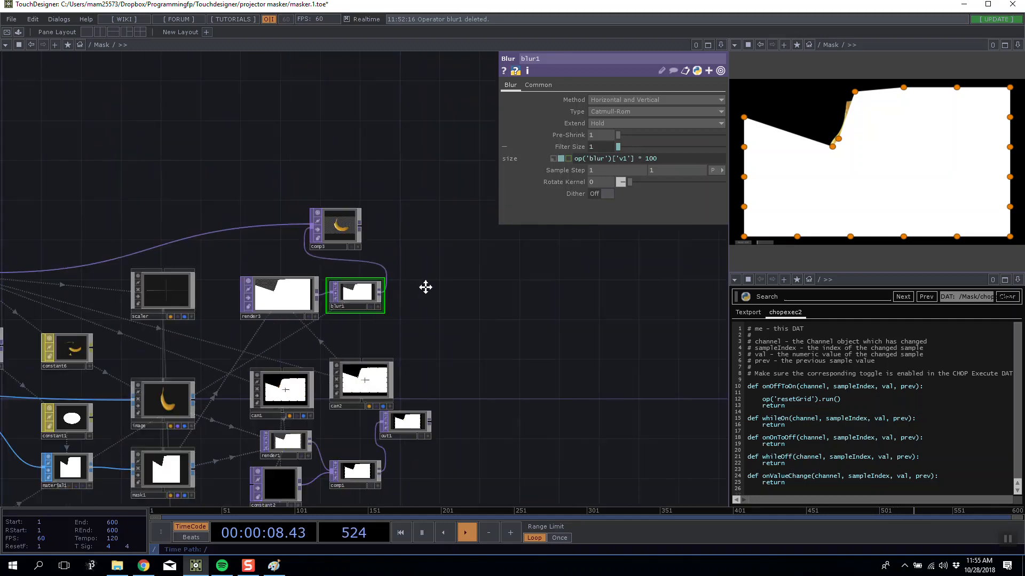
Step: Go up from the Mask network to the root level and select the Mask container
{"action": "left_click_drag", "start_coordinate": [377, 248], "coordinate": [415, 302]}
{"action": "scroll", "coordinate": [413, 299], "scroll_direction": "up", "scroll_amount": 8}
{"action": "left_click_drag", "start_coordinate": [325, 281], "coordinate": [397, 268]}
{"action": "scroll", "coordinate": [456, 324], "scroll_direction": "down", "scroll_amount": 14}
{"action": "left_click_drag", "start_coordinate": [462, 331], "coordinate": [485, 351]}
{"action": "scroll", "coordinate": [486, 351], "scroll_direction": "down", "scroll_amount": 4}
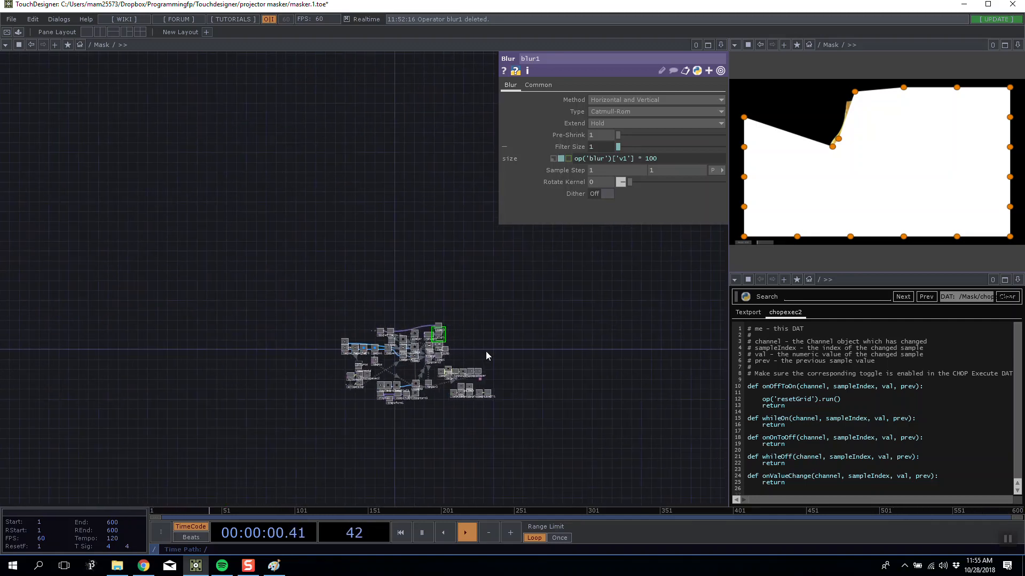
{"action": "scroll", "coordinate": [486, 351], "scroll_direction": "down", "scroll_amount": 3}
{"action": "left_click_drag", "start_coordinate": [355, 183], "coordinate": [140, 104]}
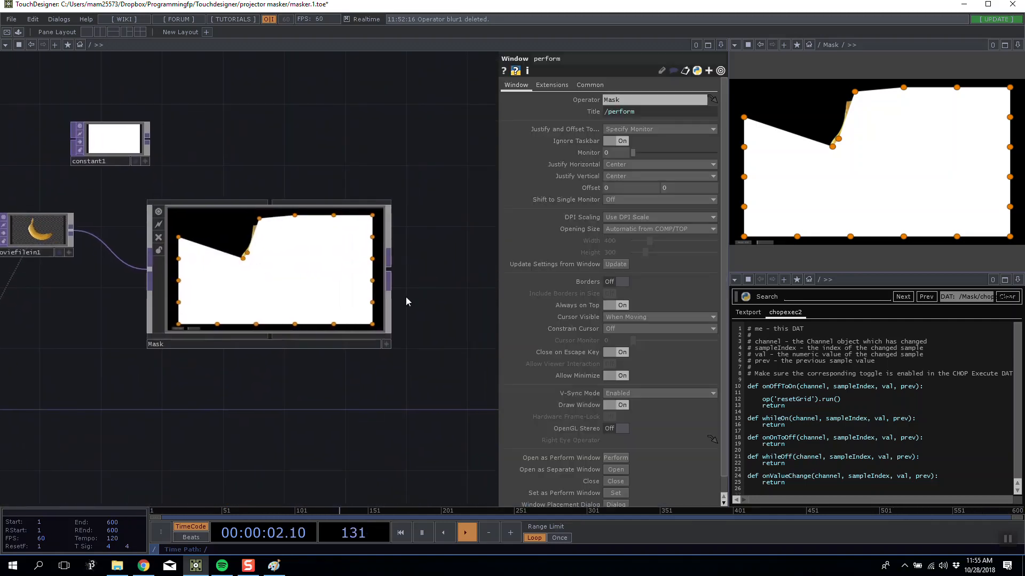
{"action": "left_click", "coordinate": [178, 328]}
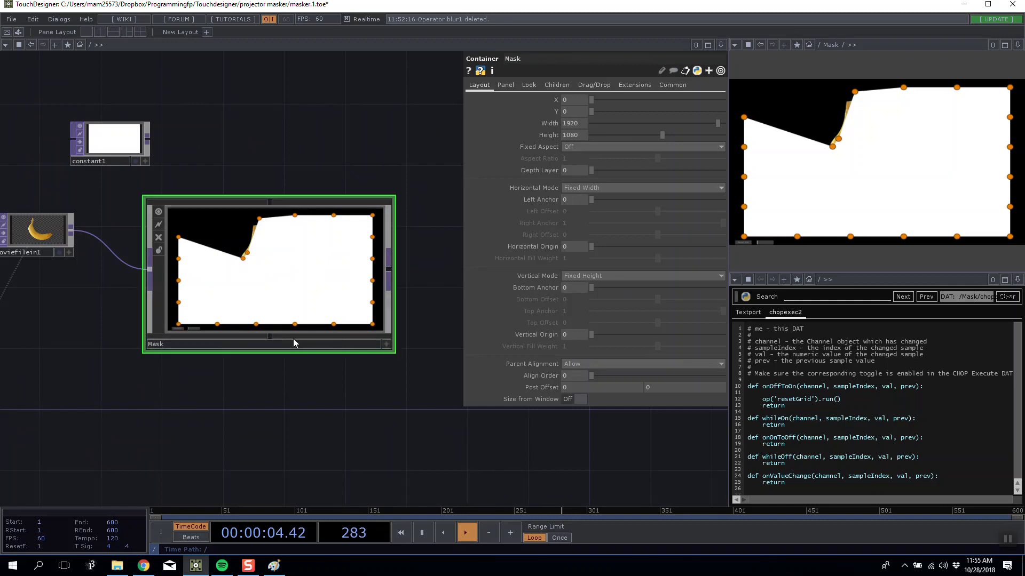
Step: Activate the Mask container's viewer and reset the mask grid points
{"action": "left_click", "coordinate": [386, 345]}
{"action": "left_click", "coordinate": [159, 336]}
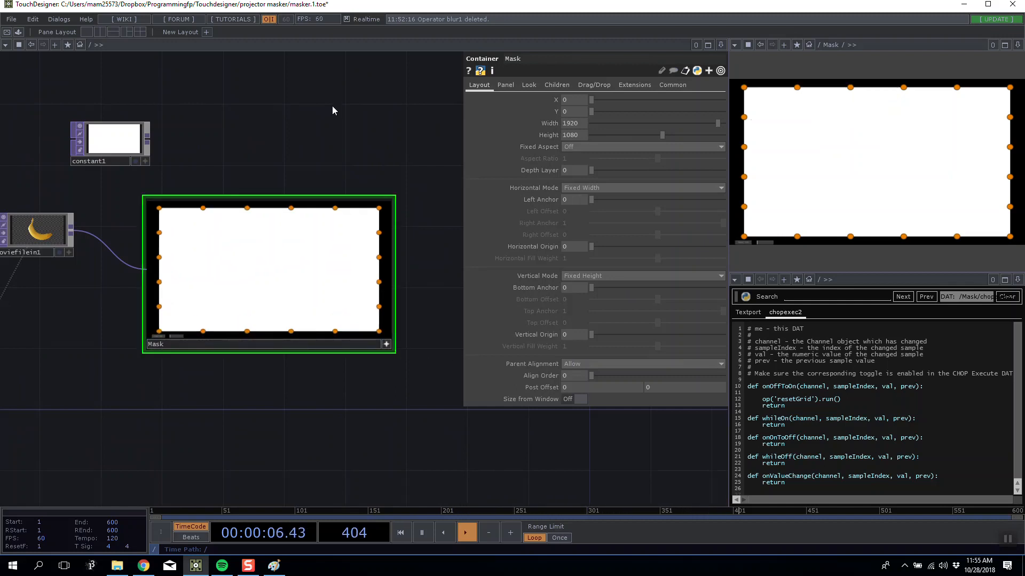
Step: Connect a Null TOP to the Mask container's output and display it as the root network's background
{"action": "left_click_drag", "start_coordinate": [333, 109], "coordinate": [209, 85]}
{"action": "right_click", "coordinate": [269, 244]}
{"action": "left_click", "coordinate": [214, 175]}
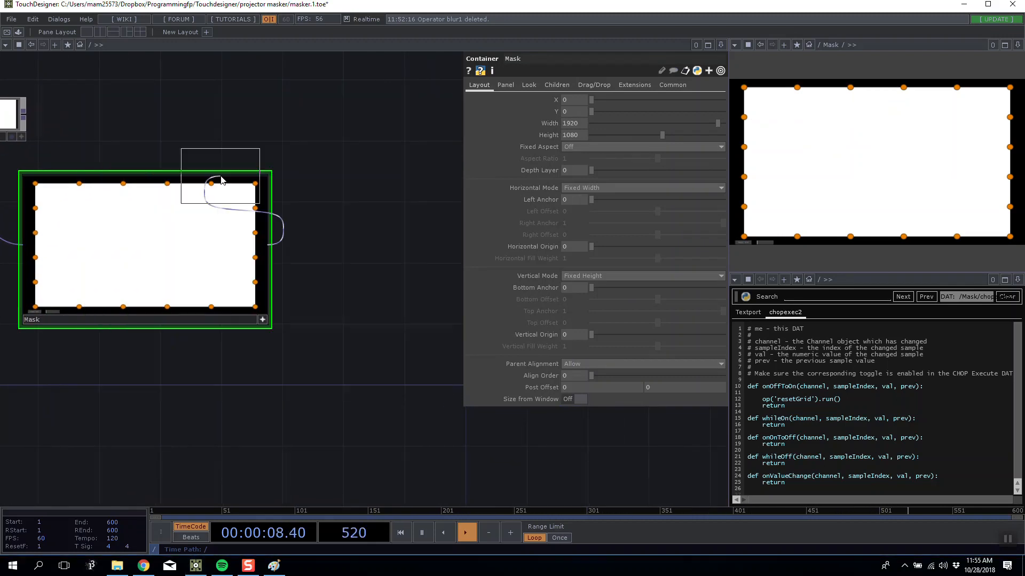
{"action": "left_click", "coordinate": [393, 293]}
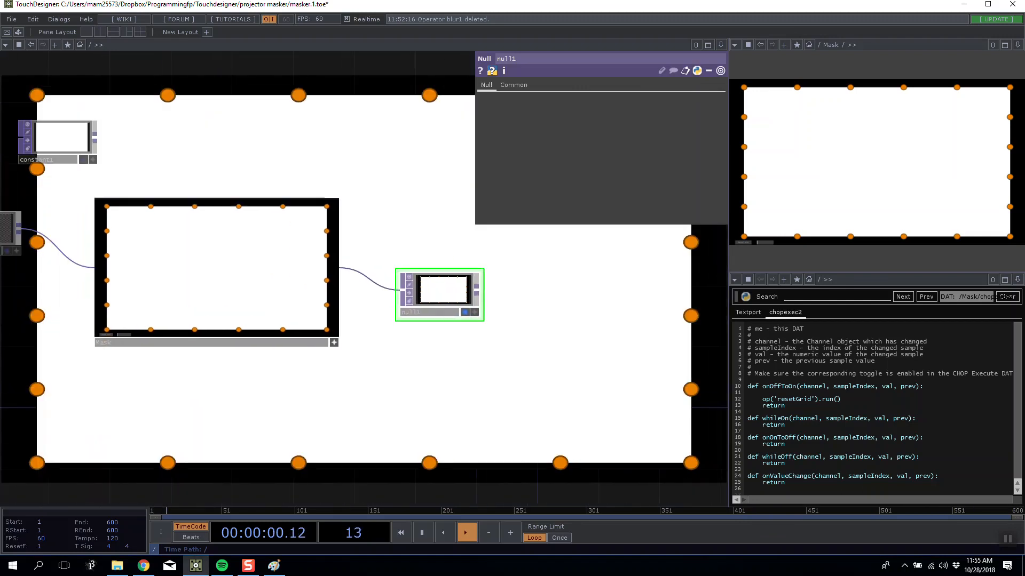
Step: Examine the Mask output shown by null1, and go inside the Mask network
{"action": "left_click_drag", "start_coordinate": [266, 141], "coordinate": [333, 190]}
{"action": "left_click_drag", "start_coordinate": [496, 333], "coordinate": [478, 320]}
{"action": "scroll", "coordinate": [323, 315], "scroll_direction": "up", "scroll_amount": 5}
{"action": "scroll", "coordinate": [624, 343], "scroll_direction": "down", "scroll_amount": 5}
{"action": "left_click_drag", "start_coordinate": [640, 378], "coordinate": [554, 362]}
{"action": "scroll", "coordinate": [615, 348], "scroll_direction": "up", "scroll_amount": 5}
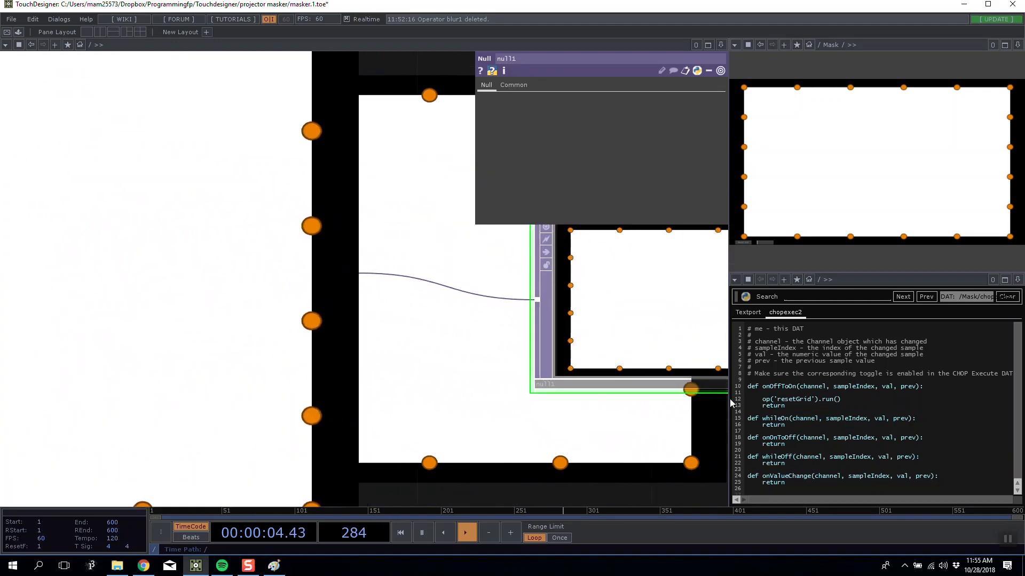
{"action": "scroll", "coordinate": [729, 399], "scroll_direction": "down", "scroll_amount": 4}
{"action": "left_click_drag", "start_coordinate": [586, 415], "coordinate": [466, 401]}
{"action": "scroll", "coordinate": [295, 370], "scroll_direction": "up", "scroll_amount": 10}
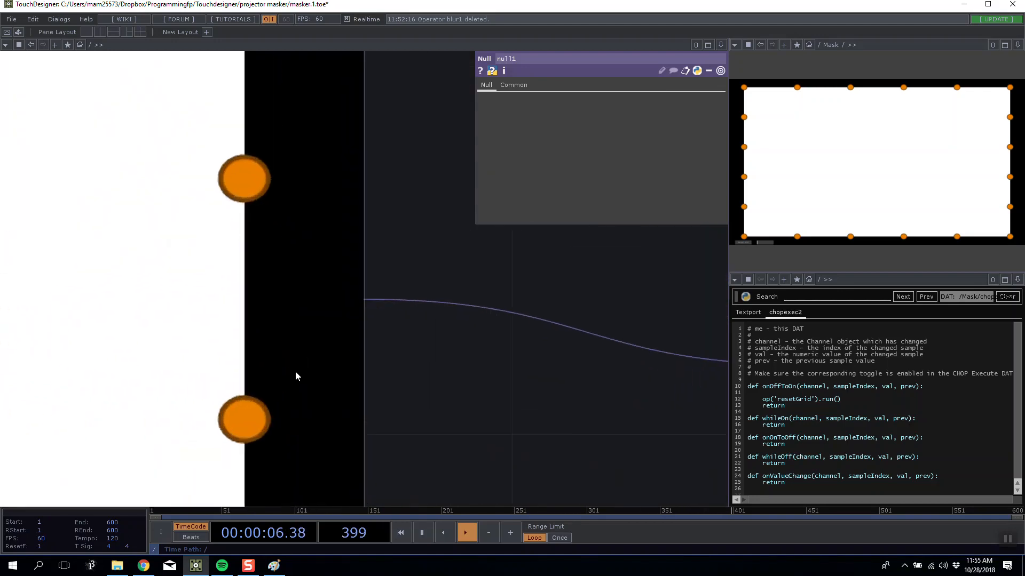
{"action": "left_click_drag", "start_coordinate": [328, 306], "coordinate": [395, 306]}
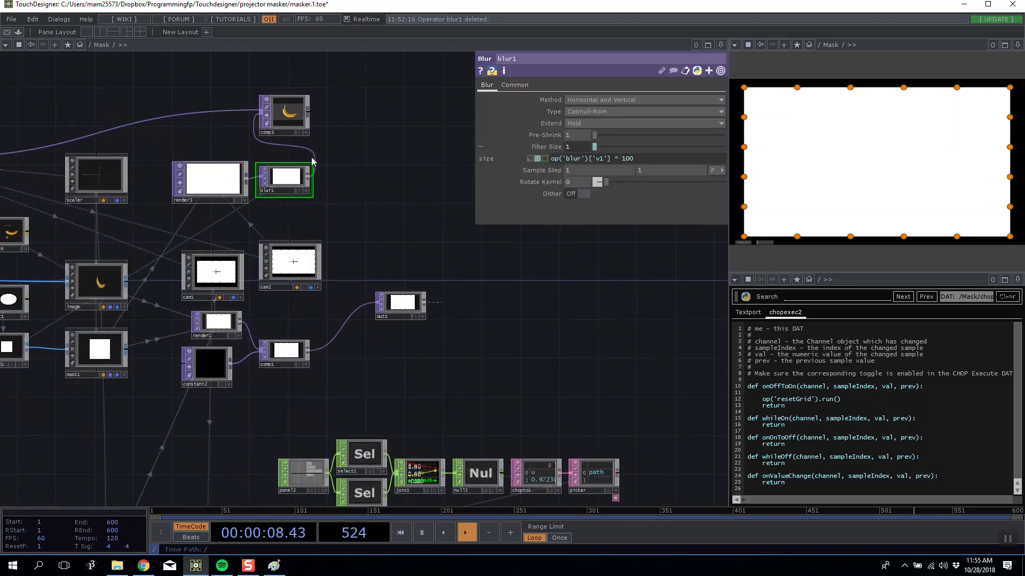
Step: Rewire out1 from comp1 to comp3 and attach a new Null TOP to comp1's output
{"action": "left_click_drag", "start_coordinate": [308, 110], "coordinate": [363, 107]}
{"action": "right_click", "coordinate": [308, 354]}
{"action": "left_click", "coordinate": [308, 353]}
{"action": "right_click", "coordinate": [308, 349]}
{"action": "left_click", "coordinate": [255, 282]}
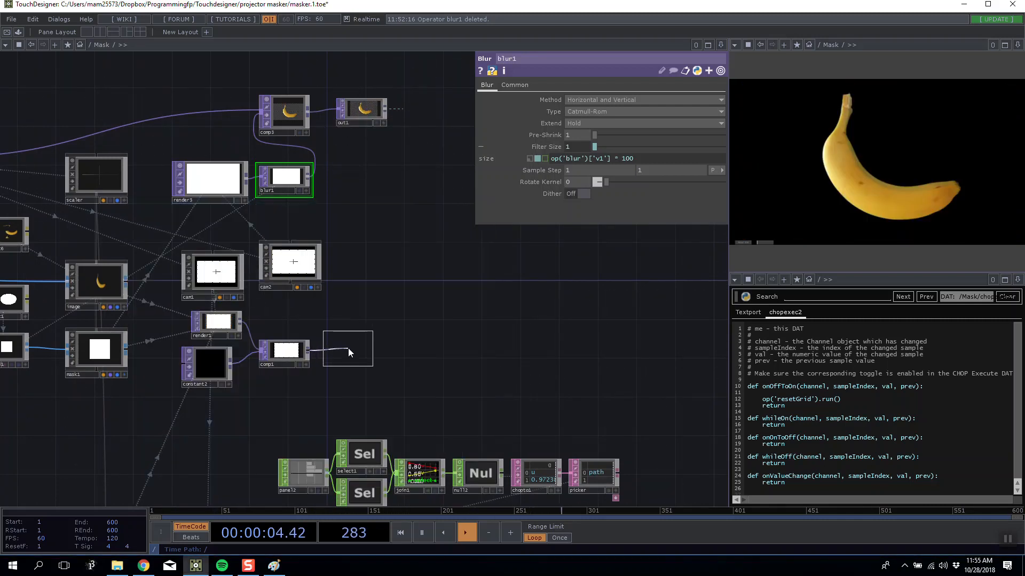
{"action": "left_click", "coordinate": [348, 348]}
Step: Return to the root level and set the Mask container's background TOP to ./null3
{"action": "key", "text": "h"}
{"action": "key", "text": "u"}
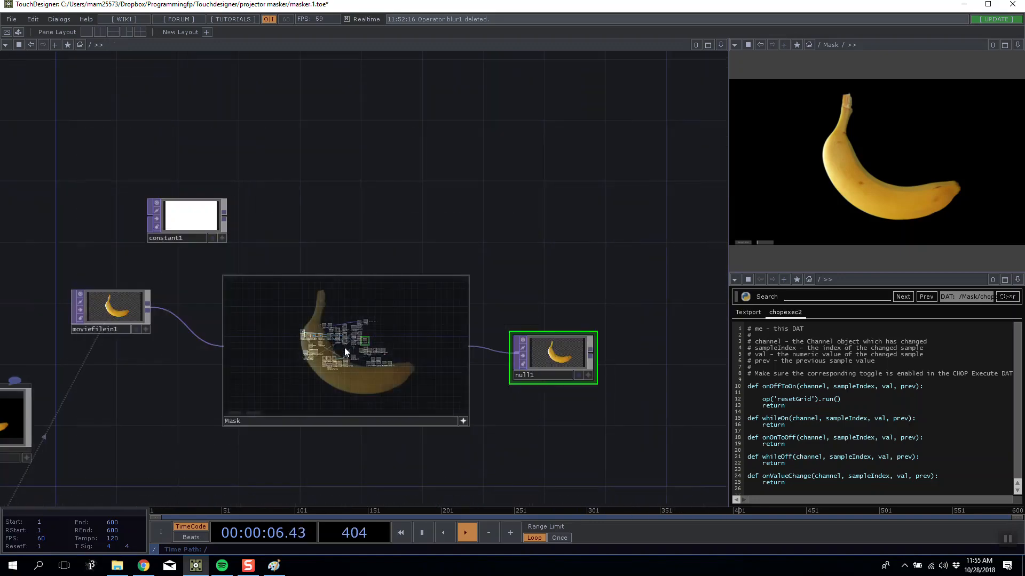
{"action": "left_click", "coordinate": [436, 416]}
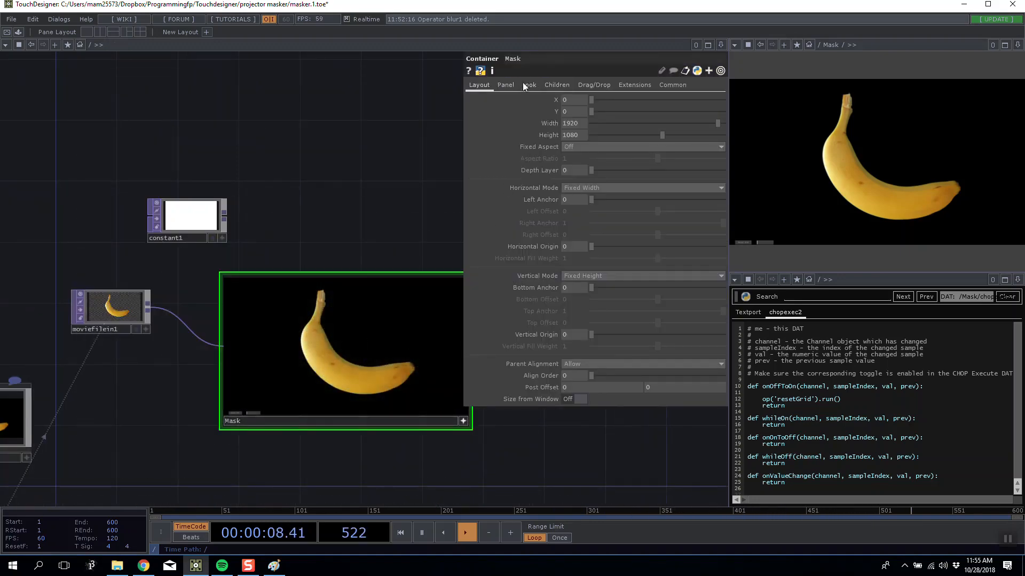
{"action": "left_click", "coordinate": [528, 85]}
{"action": "left_click", "coordinate": [568, 124]}
{"action": "type", "text": "./null3"}
{"action": "key", "text": "Return"}
Step: Display null1 as the root network's background behind the Mask container's viewer
{"action": "left_click_drag", "start_coordinate": [283, 167], "coordinate": [160, 152]}
{"action": "left_click_drag", "start_coordinate": [425, 342], "coordinate": [409, 341]}
{"action": "left_click", "coordinate": [440, 360]}
{"action": "left_click_drag", "start_coordinate": [318, 210], "coordinate": [466, 259]}
{"action": "left_click_drag", "start_coordinate": [319, 151], "coordinate": [310, 92]}
{"action": "scroll", "coordinate": [317, 294], "scroll_direction": "up", "scroll_amount": 5}
{"action": "scroll", "coordinate": [289, 227], "scroll_direction": "down", "scroll_amount": 2}
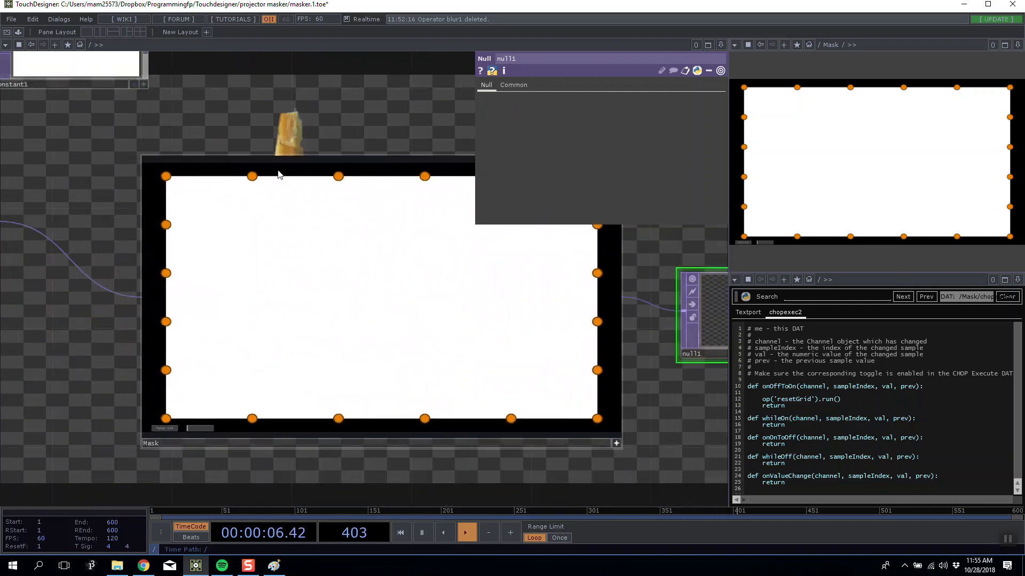
Step: Move seven mask points from the upper-left corner and left side onto the banana's left edge in the Mask viewer
{"action": "left_click_drag", "start_coordinate": [166, 176], "coordinate": [312, 284]}
{"action": "left_click_drag", "start_coordinate": [252, 176], "coordinate": [319, 264]}
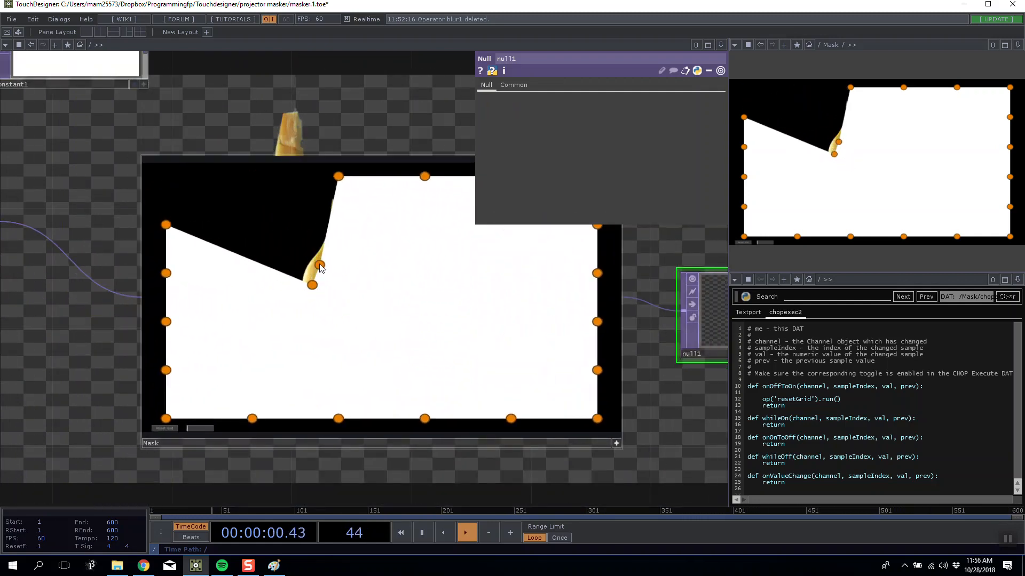
{"action": "left_click_drag", "start_coordinate": [166, 225], "coordinate": [309, 304]}
{"action": "left_click_drag", "start_coordinate": [176, 275], "coordinate": [310, 322]}
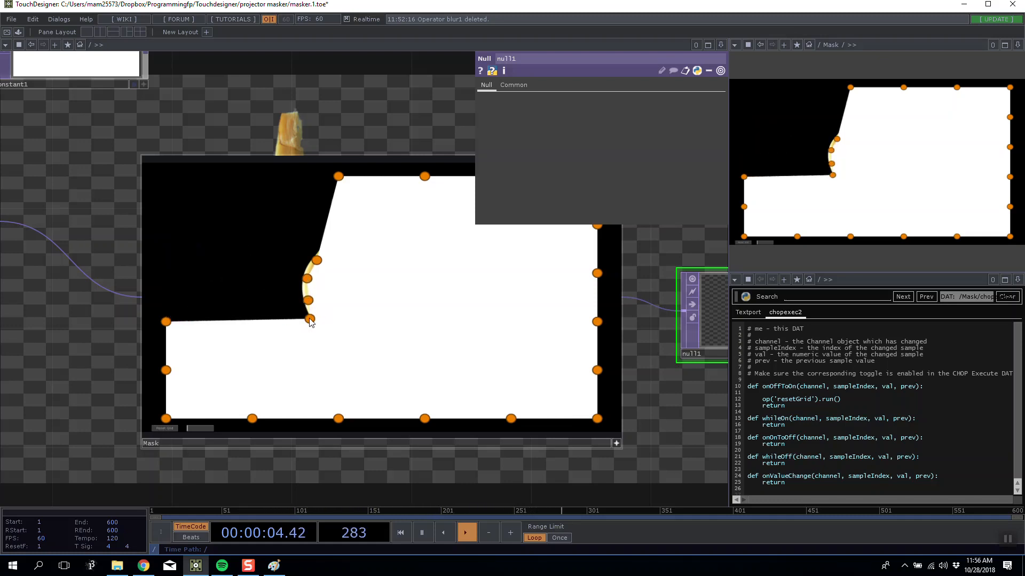
{"action": "left_click_drag", "start_coordinate": [166, 322], "coordinate": [324, 335]}
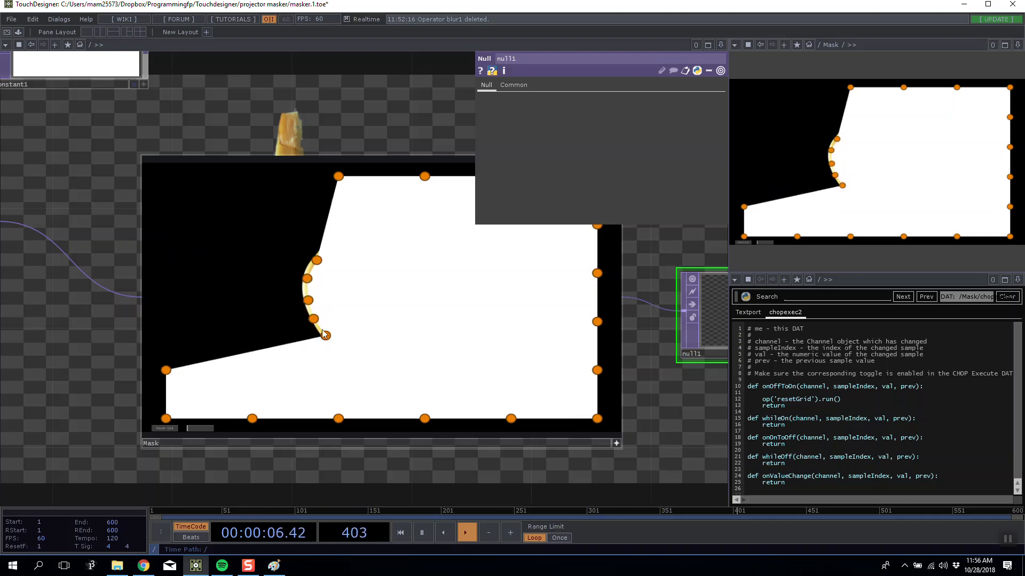
{"action": "left_click_drag", "start_coordinate": [166, 370], "coordinate": [339, 350]}
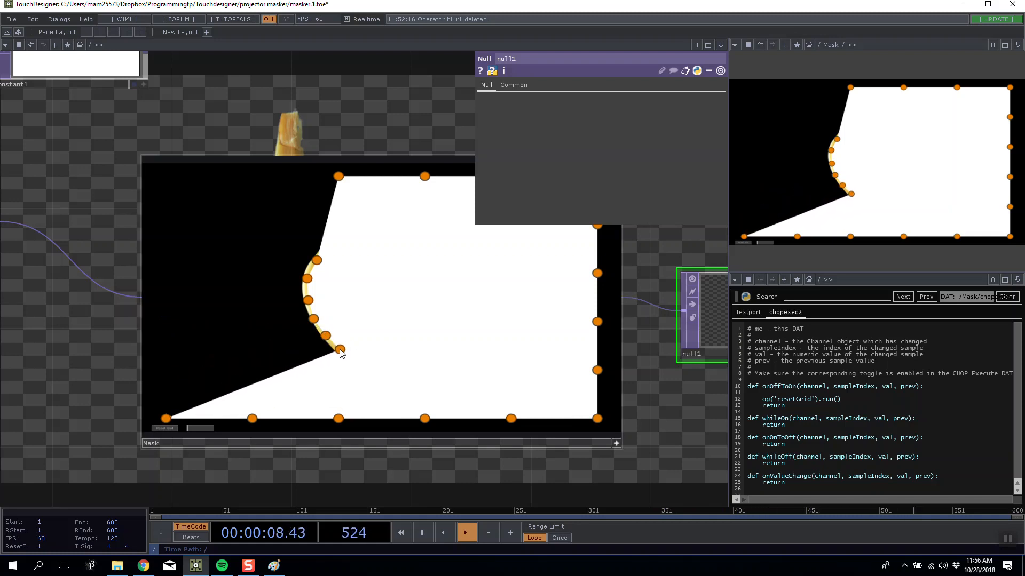
{"action": "left_click_drag", "start_coordinate": [166, 417], "coordinate": [352, 362]}
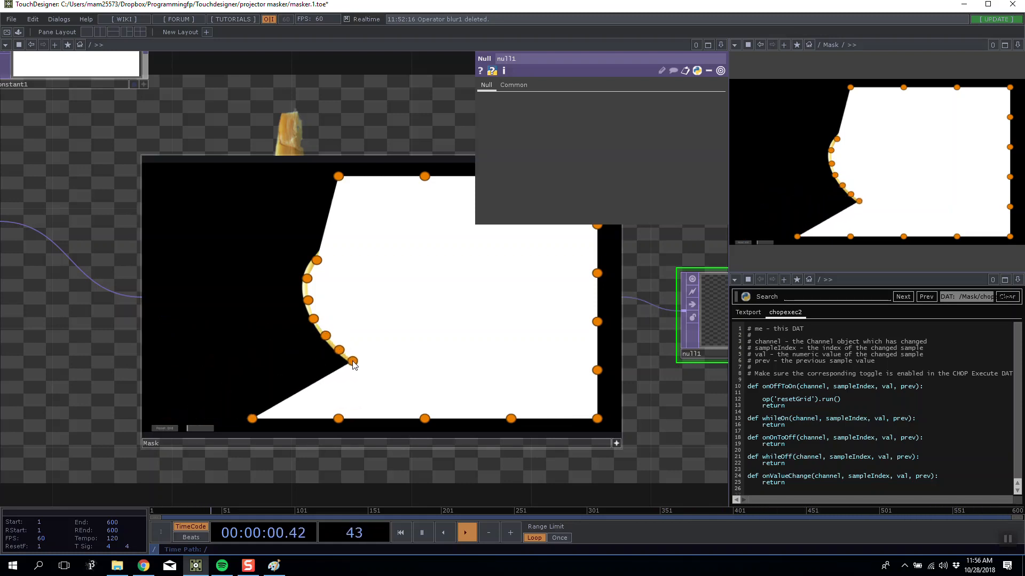
Step: Raise the blur slider in the Mask panel and nudge the uppermost mask point on the banana's edge to check the blurred output
{"action": "left_click_drag", "start_coordinate": [188, 427], "coordinate": [209, 425]}
{"action": "left_click_drag", "start_coordinate": [266, 128], "coordinate": [278, 288]}
{"action": "scroll", "coordinate": [293, 288], "scroll_direction": "down", "scroll_amount": 3}
{"action": "left_click_drag", "start_coordinate": [373, 267], "coordinate": [229, 187]}
{"action": "left_click_drag", "start_coordinate": [346, 465], "coordinate": [393, 501]}
{"action": "left_click_drag", "start_coordinate": [168, 133], "coordinate": [230, 173]}
{"action": "scroll", "coordinate": [226, 176], "scroll_direction": "down", "scroll_amount": 3}
{"action": "left_click_drag", "start_coordinate": [164, 326], "coordinate": [176, 491]}
{"action": "scroll", "coordinate": [176, 491], "scroll_direction": "up", "scroll_amount": 3}
{"action": "left_click_drag", "start_coordinate": [181, 295], "coordinate": [233, 278]}
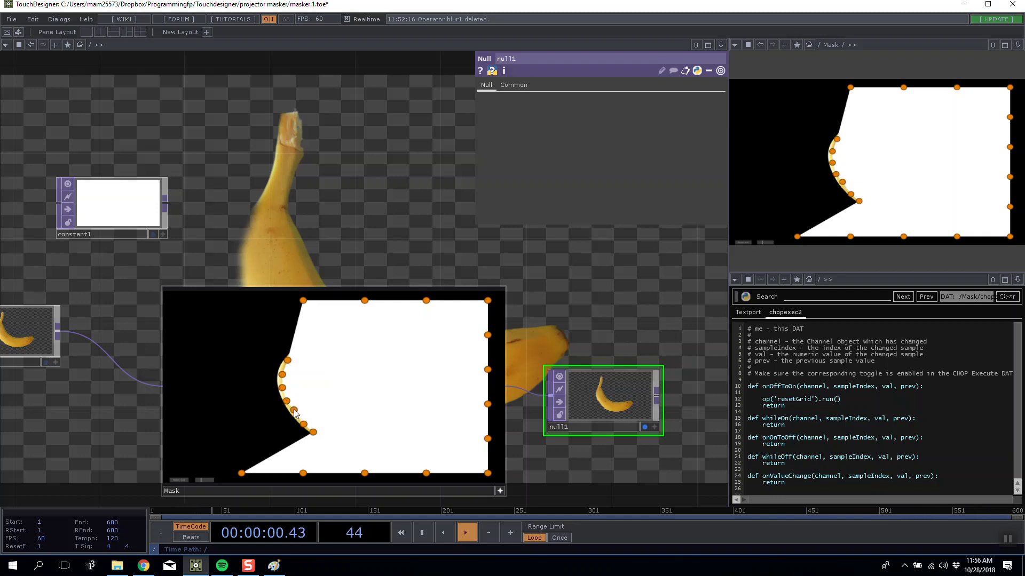
{"action": "left_click_drag", "start_coordinate": [289, 364], "coordinate": [291, 367]}
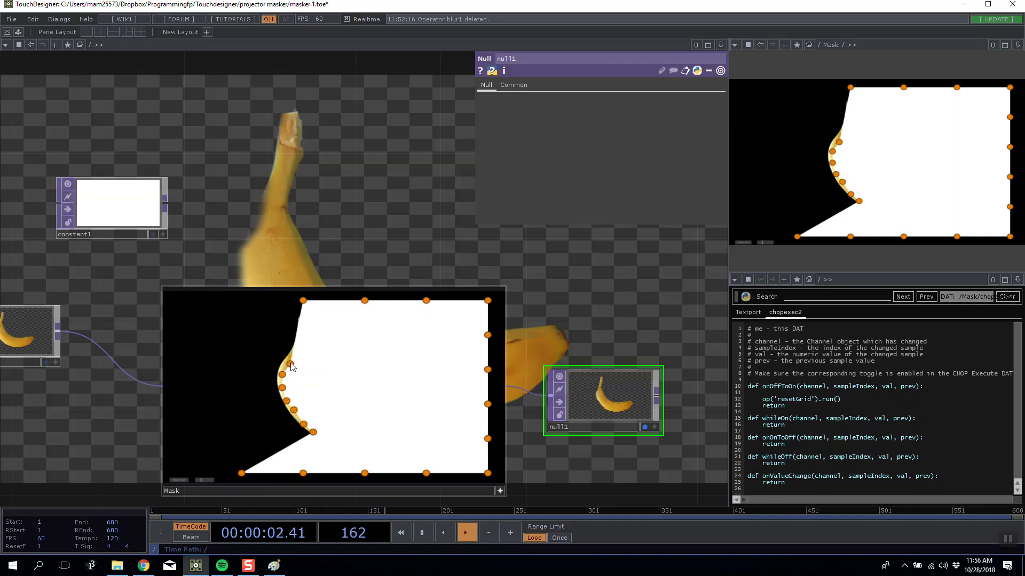
Step: Enter the Mask network and examine the geometry chain from rectangle1 through datto1
{"action": "scroll", "coordinate": [291, 366], "scroll_direction": "up", "scroll_amount": 5}
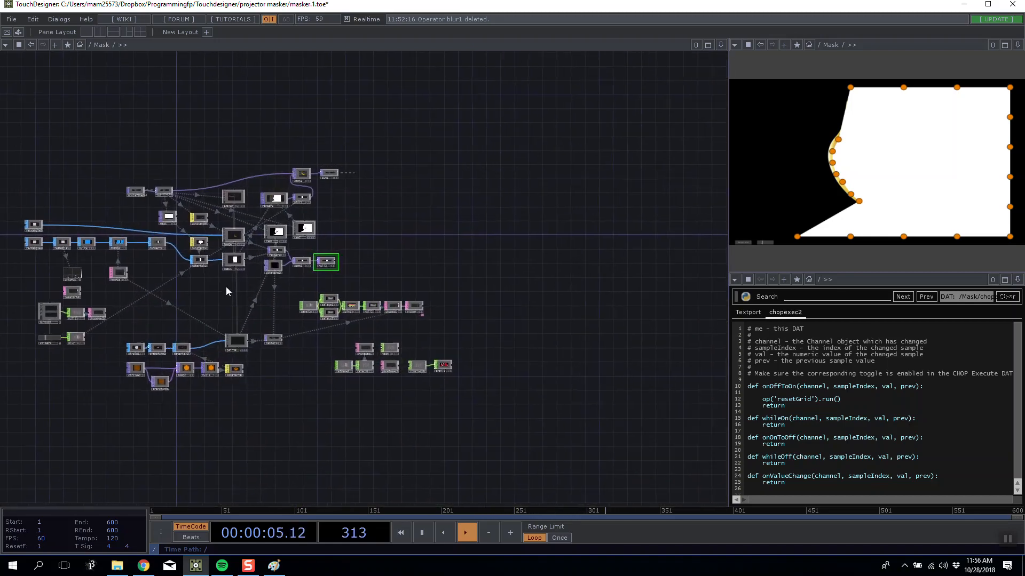
{"action": "key", "text": "p"}
{"action": "scroll", "coordinate": [162, 261], "scroll_direction": "up", "scroll_amount": 5}
{"action": "left_click", "coordinate": [192, 259]}
{"action": "scroll", "coordinate": [193, 258], "scroll_direction": "up", "scroll_amount": 5}
{"action": "scroll", "coordinate": [193, 257], "scroll_direction": "down", "scroll_amount": 4}
{"action": "left_click", "coordinate": [216, 331]}
{"action": "scroll", "coordinate": [220, 331], "scroll_direction": "up", "scroll_amount": 4}
{"action": "scroll", "coordinate": [224, 244], "scroll_direction": "down", "scroll_amount": 3}
{"action": "left_click_drag", "start_coordinate": [157, 225], "coordinate": [105, 222]}
{"action": "scroll", "coordinate": [104, 221], "scroll_direction": "down", "scroll_amount": 4}
{"action": "left_click_drag", "start_coordinate": [313, 233], "coordinate": [196, 245]}
{"action": "scroll", "coordinate": [342, 313], "scroll_direction": "up", "scroll_amount": 2}
{"action": "left_click_drag", "start_coordinate": [341, 313], "coordinate": [290, 302]}
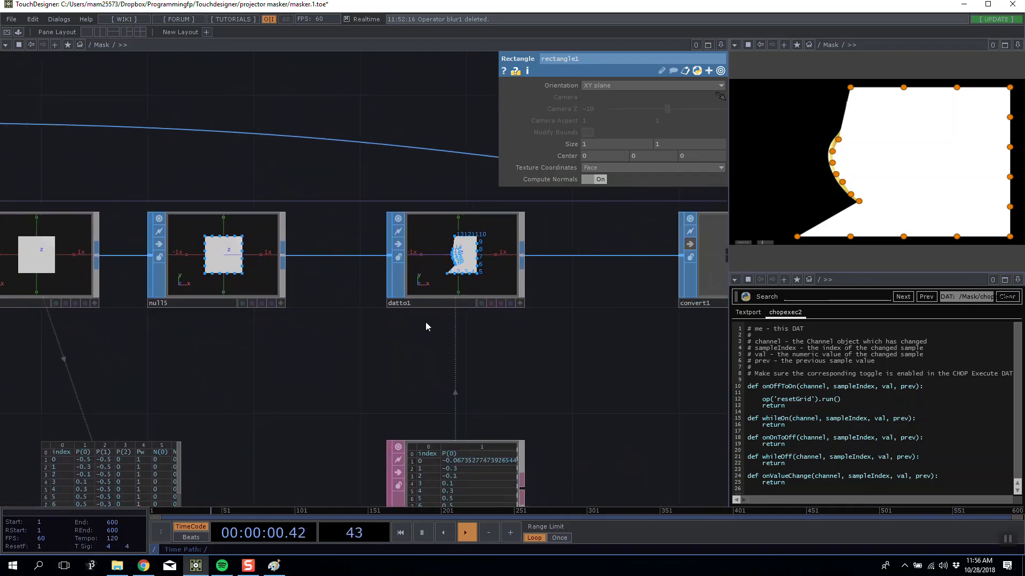
{"action": "left_click_drag", "start_coordinate": [425, 322], "coordinate": [238, 329]}
{"action": "scroll", "coordinate": [282, 245], "scroll_direction": "up", "scroll_amount": 5}
{"action": "left_click_drag", "start_coordinate": [476, 267], "coordinate": [377, 267]}
{"action": "scroll", "coordinate": [363, 269], "scroll_direction": "down", "scroll_amount": 4}
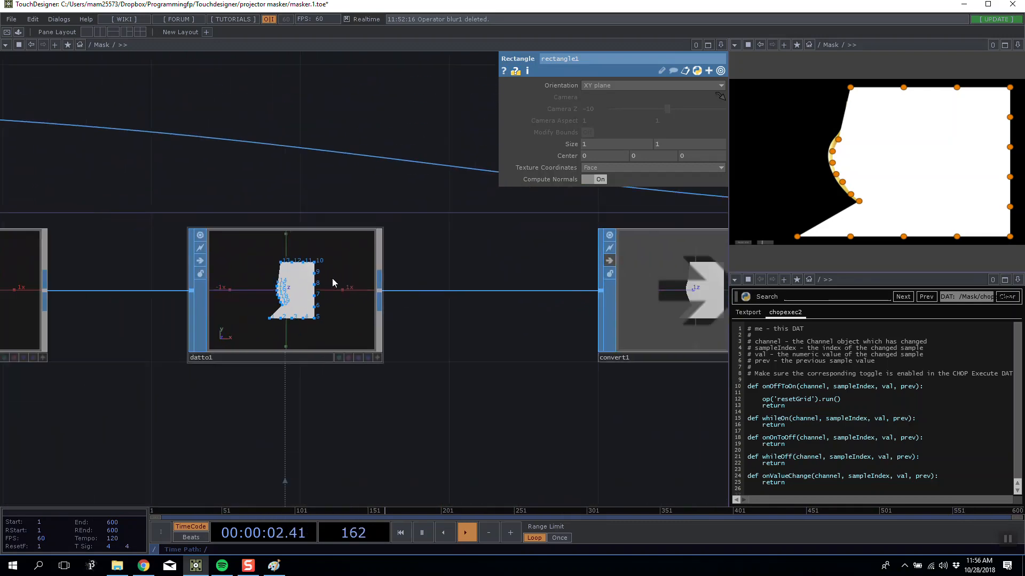
{"action": "left_click", "coordinate": [332, 279]}
{"action": "scroll", "coordinate": [401, 249], "scroll_direction": "down", "scroll_amount": 4}
{"action": "scroll", "coordinate": [454, 256], "scroll_direction": "up", "scroll_amount": 3}
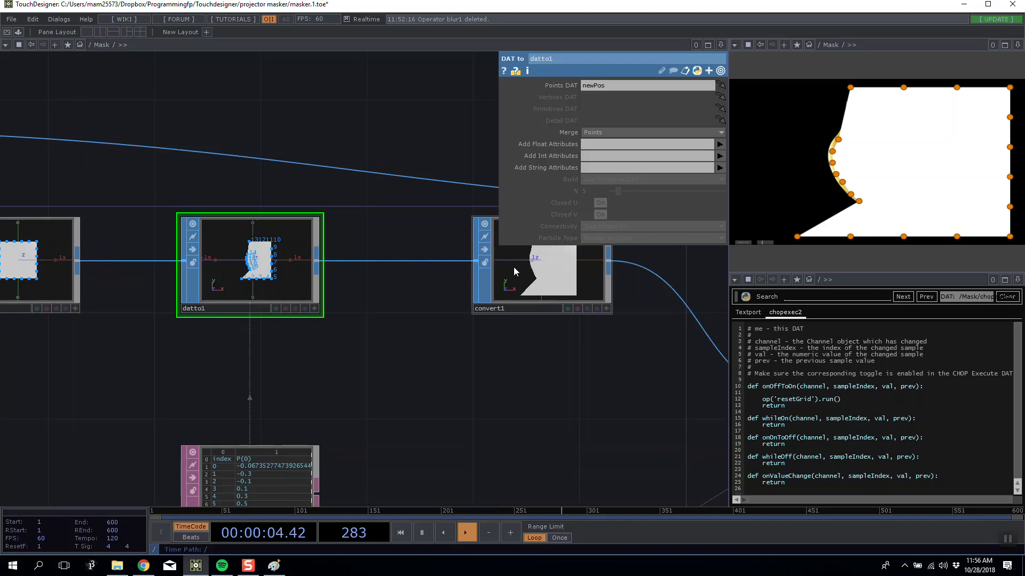
Step: Try Bezier Curve and Bezier Surface as convert1's Convert to type, and return it to Polygon
{"action": "left_click_drag", "start_coordinate": [523, 272], "coordinate": [492, 272]}
{"action": "left_click", "coordinate": [615, 107]}
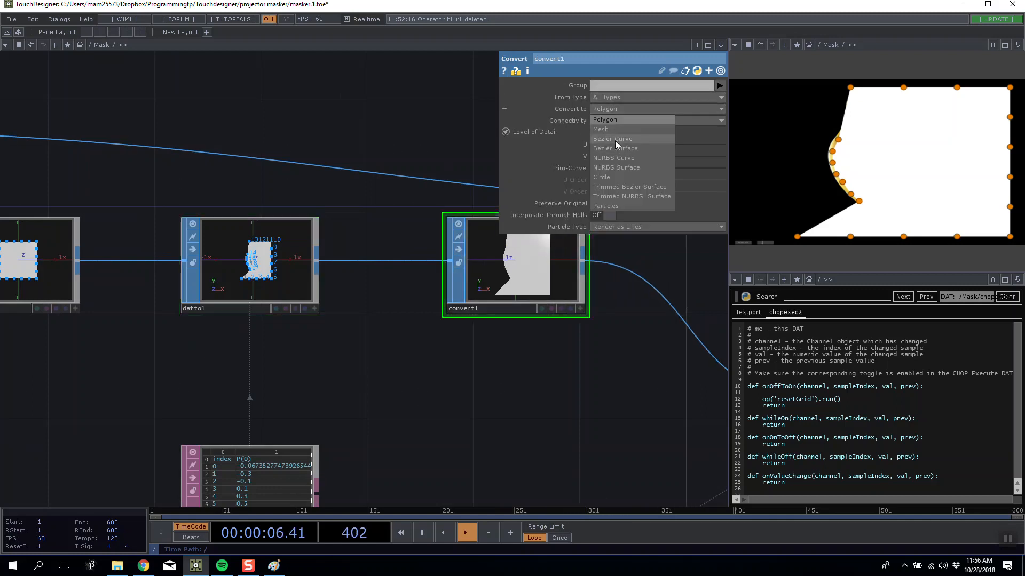
{"action": "left_click", "coordinate": [615, 140]}
{"action": "left_click", "coordinate": [615, 109]}
{"action": "left_click", "coordinate": [616, 148]}
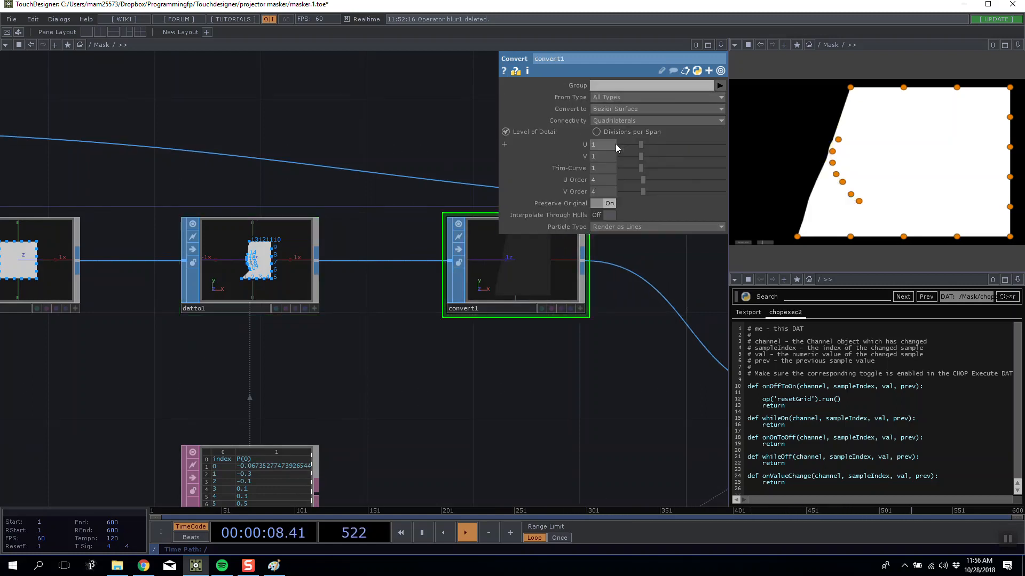
{"action": "left_click", "coordinate": [612, 110]}
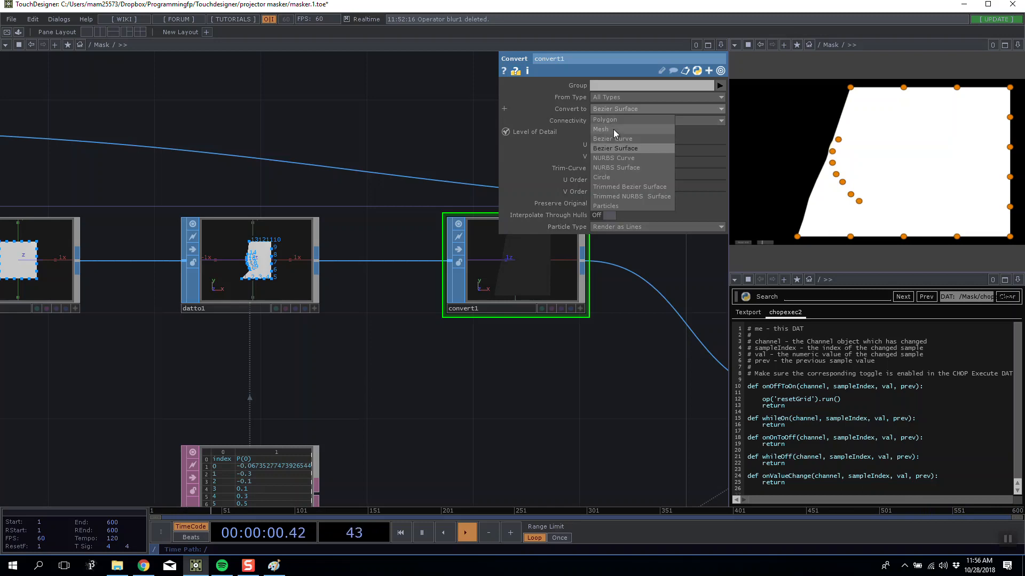
{"action": "left_click", "coordinate": [611, 120]}
Step: Try Mesh as convert1's Convert to type, and restore Polygon
{"action": "left_click", "coordinate": [613, 110]}
{"action": "left_click", "coordinate": [613, 130]}
{"action": "scroll", "coordinate": [614, 245], "scroll_direction": "up", "scroll_amount": 4}
{"action": "left_click_drag", "start_coordinate": [624, 243], "coordinate": [578, 339]}
{"action": "scroll", "coordinate": [586, 337], "scroll_direction": "up", "scroll_amount": 4}
{"action": "left_click", "coordinate": [606, 111]}
{"action": "left_click", "coordinate": [605, 120]}
Step: Add a Grid SOP near rectangle1 and connect it to resample1 in place of the rectangle
{"action": "scroll", "coordinate": [253, 303], "scroll_direction": "down", "scroll_amount": 5}
{"action": "left_click_drag", "start_coordinate": [253, 303], "coordinate": [409, 316]}
{"action": "left_click", "coordinate": [409, 312]}
{"action": "scroll", "coordinate": [296, 438], "scroll_direction": "down", "scroll_amount": 3}
{"action": "left_click_drag", "start_coordinate": [296, 437], "coordinate": [518, 371]}
{"action": "scroll", "coordinate": [518, 371], "scroll_direction": "down", "scroll_amount": 3}
{"action": "scroll", "coordinate": [173, 334], "scroll_direction": "up", "scroll_amount": 4}
{"action": "left_click", "coordinate": [353, 332]}
{"action": "scroll", "coordinate": [354, 331], "scroll_direction": "up", "scroll_amount": 4}
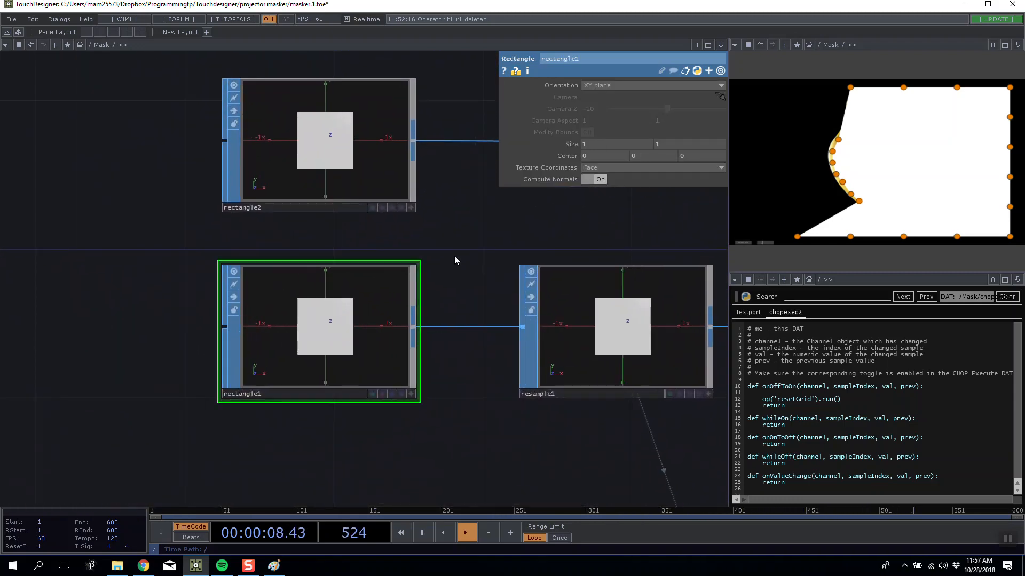
{"action": "left_click_drag", "start_coordinate": [359, 329], "coordinate": [210, 329]}
{"action": "key", "text": "Tab"}
{"action": "type", "text": "g"}
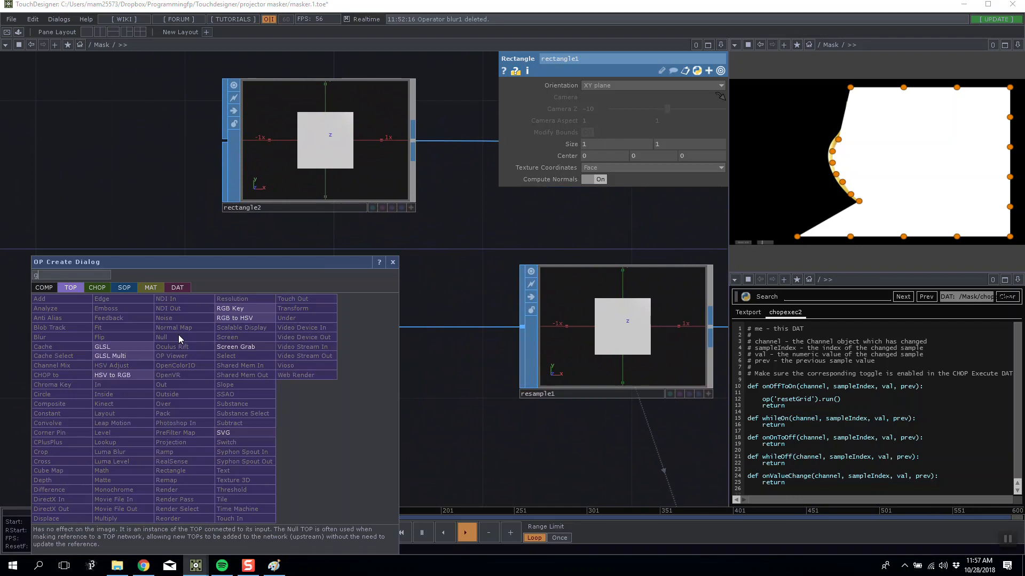
{"action": "type", "text": "r"}
{"action": "left_click", "coordinate": [123, 288]}
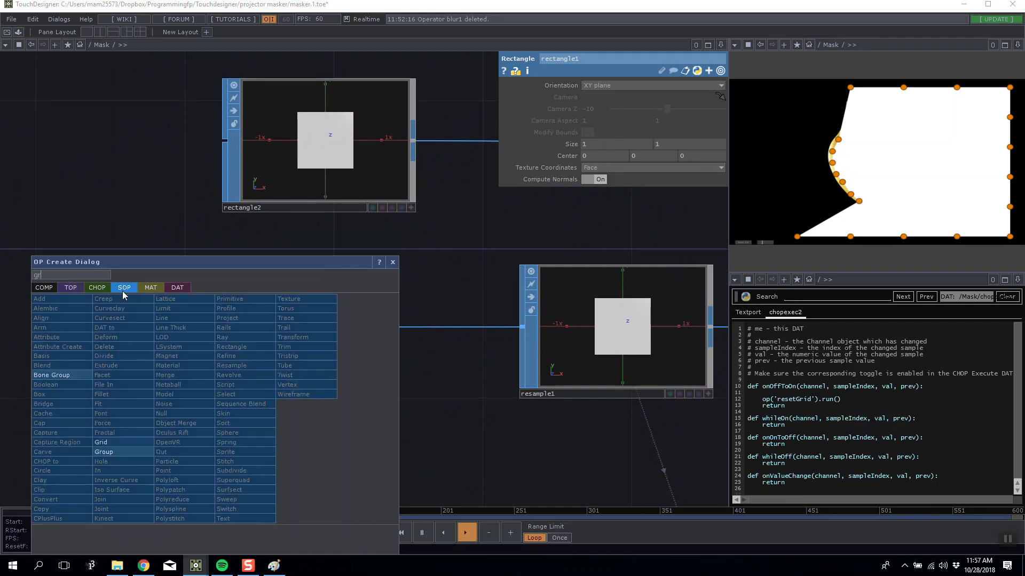
{"action": "left_click", "coordinate": [108, 444]}
{"action": "left_click", "coordinate": [198, 441]}
{"action": "left_click_drag", "start_coordinate": [301, 438], "coordinate": [522, 327]}
Step: Set grid1's Primitive Type to Bezier and reposition the node below rectangle2
{"action": "left_click_drag", "start_coordinate": [335, 295], "coordinate": [200, 251]}
{"action": "scroll", "coordinate": [200, 252], "scroll_direction": "down", "scroll_amount": 4}
{"action": "left_click", "coordinate": [611, 87]}
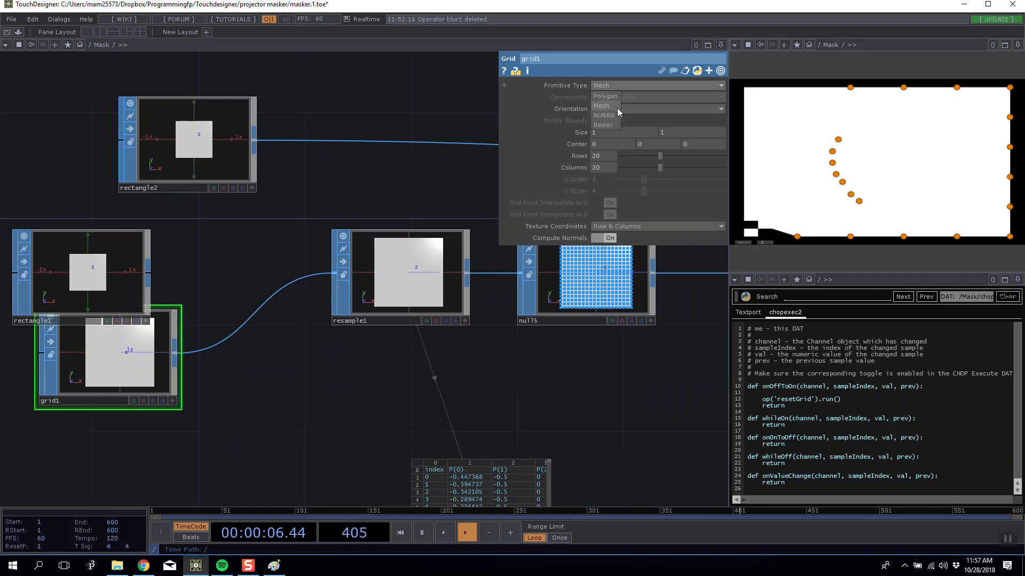
{"action": "left_click", "coordinate": [607, 125]}
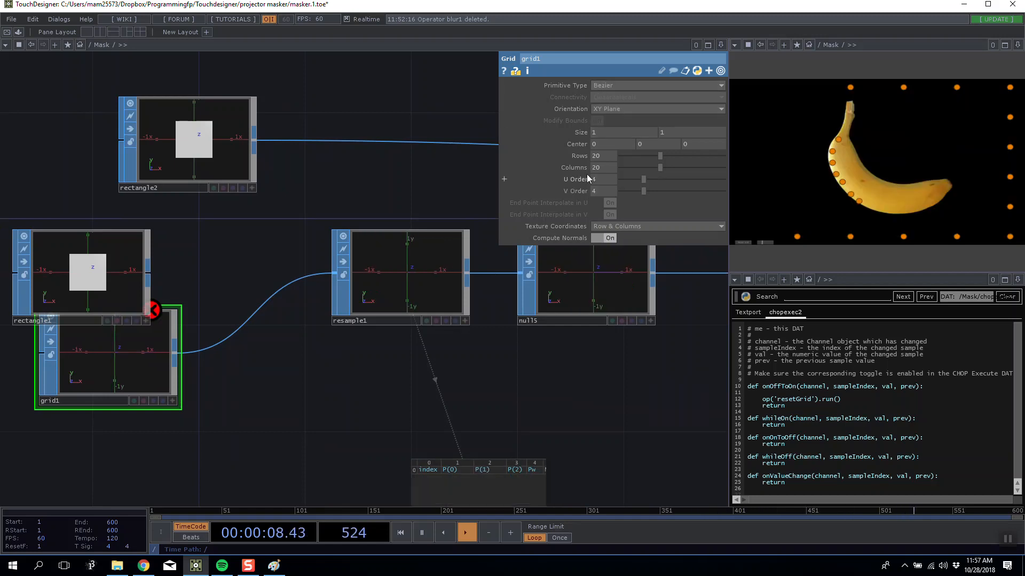
{"action": "left_click_drag", "start_coordinate": [168, 363], "coordinate": [229, 352]}
{"action": "middle_click", "coordinate": [231, 356]}
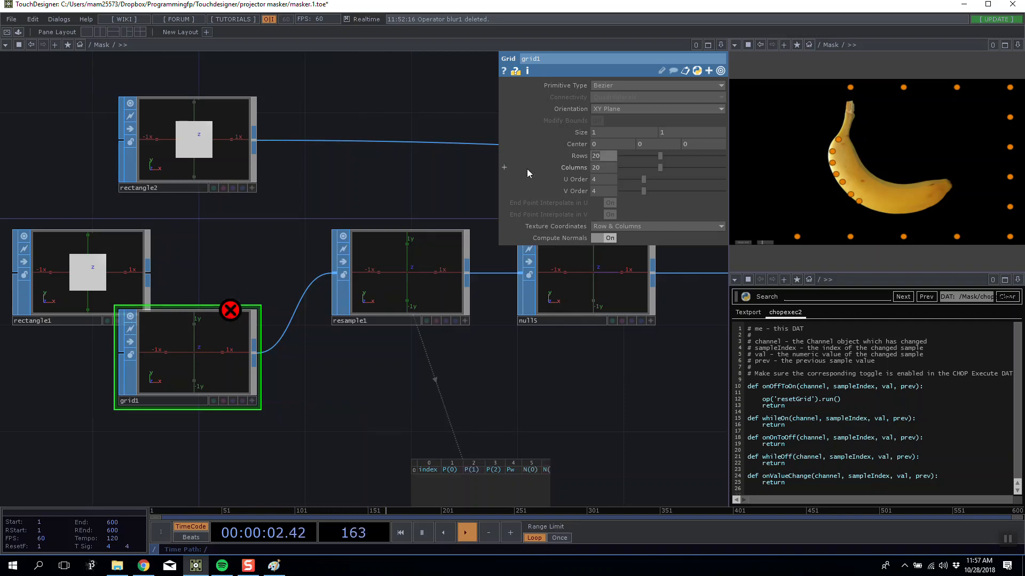
Step: Disconnect grid1 from resample1 and save the project
{"action": "right_click", "coordinate": [296, 297]}
{"action": "left_click", "coordinate": [310, 342]}
{"action": "key", "text": "ctrl+s"}
Step: Set grid1's Rows and Columns to 10 and reconnect it to resample1
{"action": "type", "text": "10"}
{"action": "left_click", "coordinate": [451, 373]}
{"action": "type", "text": "10"}
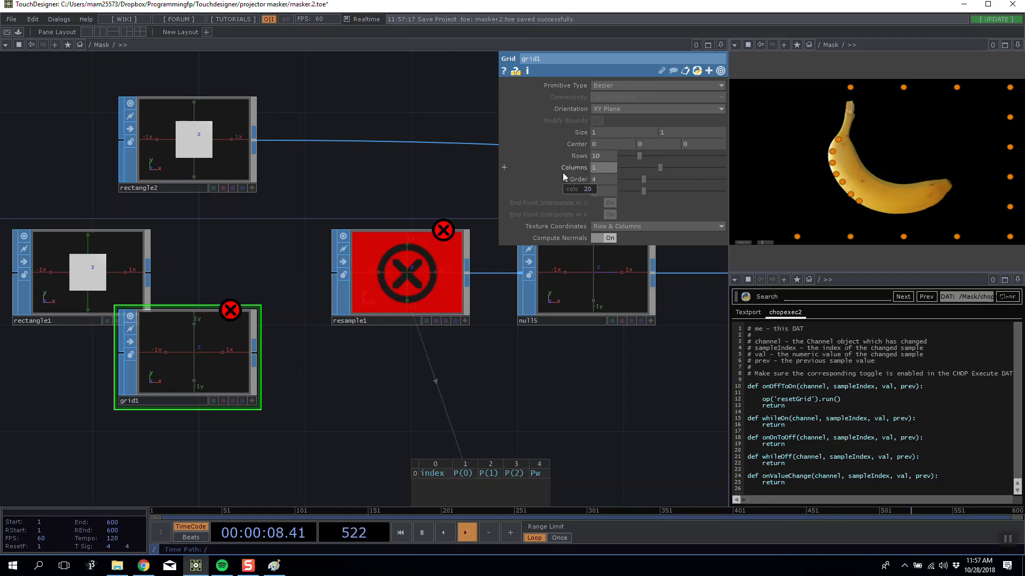
{"action": "left_click", "coordinate": [533, 397]}
{"action": "left_click_drag", "start_coordinate": [254, 353], "coordinate": [335, 273]}
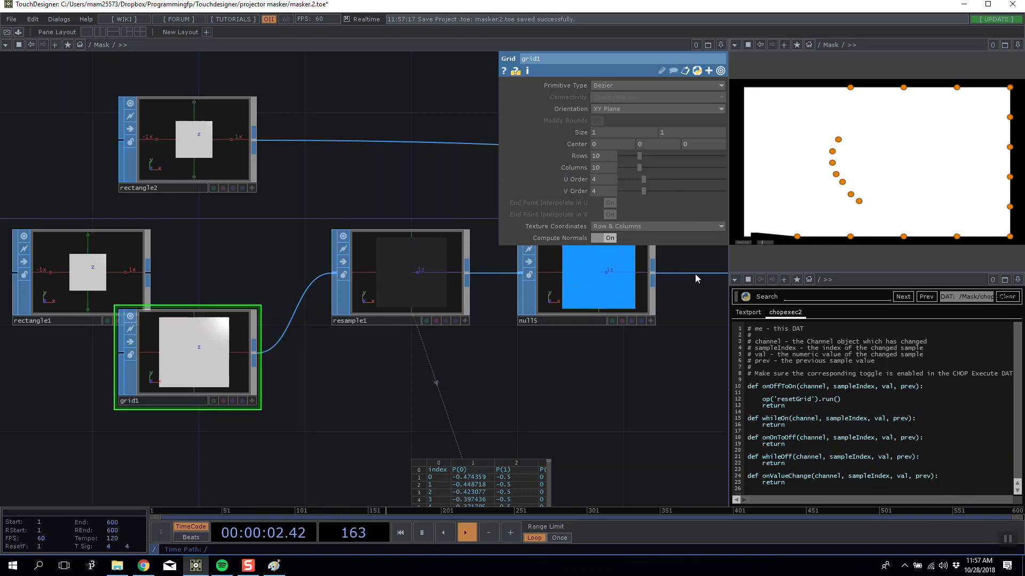
Step: Run the resetGrid script to copy the original grid positions into newPos
{"action": "scroll", "coordinate": [256, 299], "scroll_direction": "down", "scroll_amount": 5}
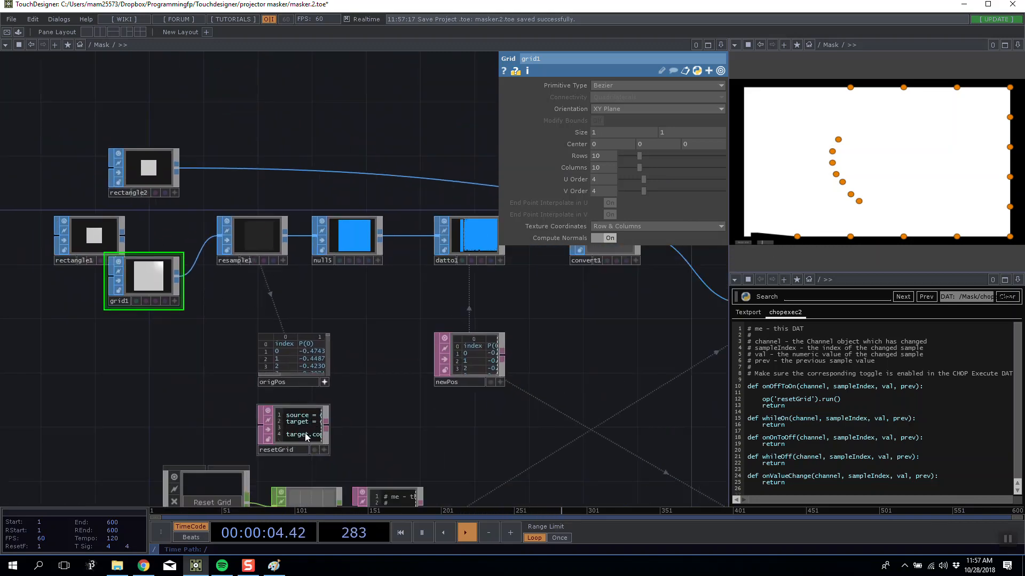
{"action": "right_click", "coordinate": [307, 437]}
{"action": "left_click", "coordinate": [330, 457]}
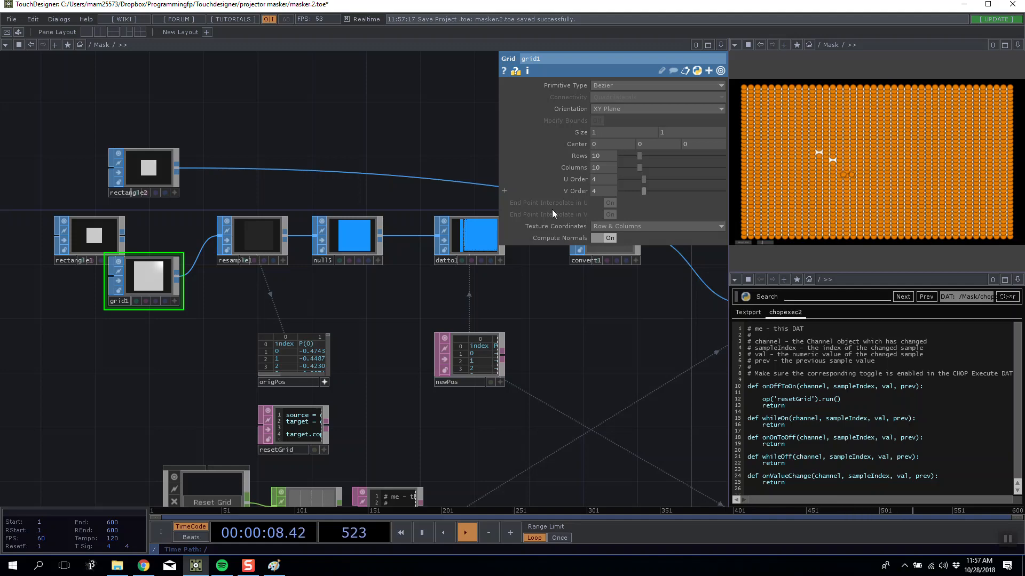
Step: Reconnect rectangle1 to resample1 in place of grid1
{"action": "left_click_drag", "start_coordinate": [122, 235], "coordinate": [219, 236]}
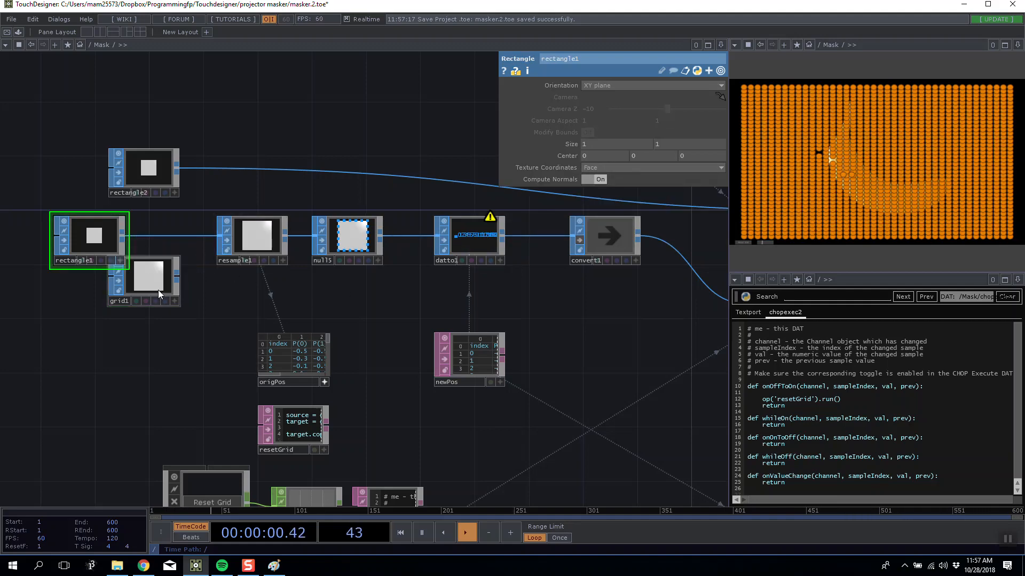
Step: Delete grid1 and run the resetGrid script to restore the point positions from rectangle1
{"action": "left_click", "coordinate": [158, 289]}
{"action": "key", "text": "Delete"}
{"action": "right_click", "coordinate": [207, 433]}
{"action": "left_click", "coordinate": [239, 463]}
Step: Set resample1's maximum segment Length to 0.08 and reset the grid to get more mask points
{"action": "scroll", "coordinate": [424, 227], "scroll_direction": "up", "scroll_amount": 5}
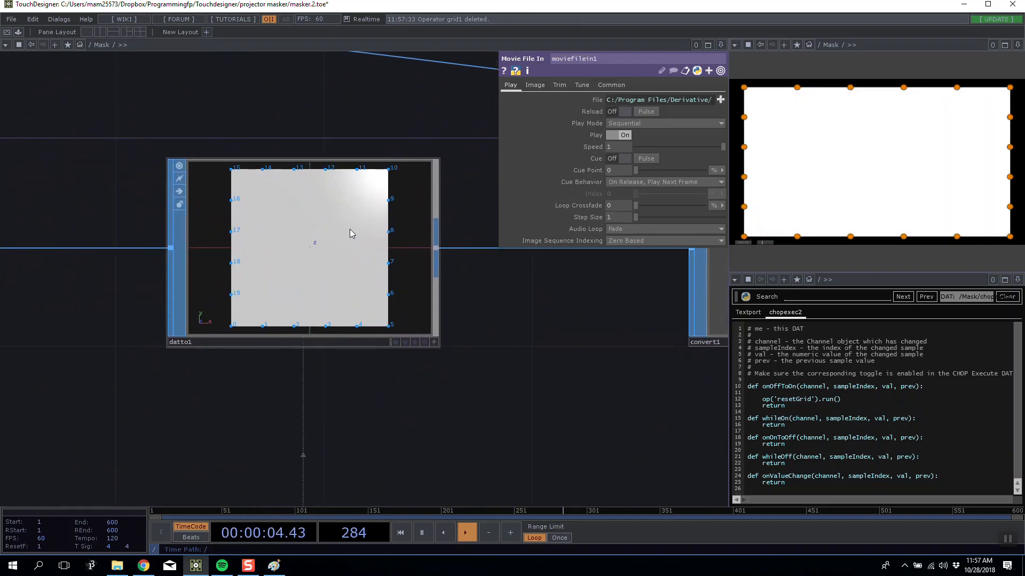
{"action": "scroll", "coordinate": [350, 229], "scroll_direction": "down", "scroll_amount": 8}
{"action": "scroll", "coordinate": [182, 224], "scroll_direction": "up", "scroll_amount": 3}
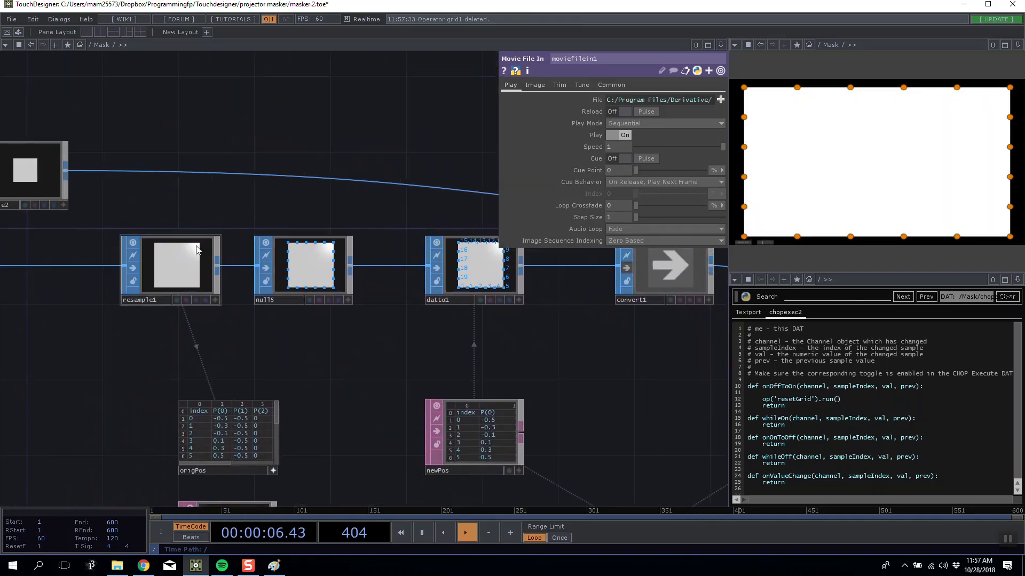
{"action": "left_click", "coordinate": [196, 250]}
{"action": "middle_click", "coordinate": [610, 171]}
{"action": "middle_click_drag", "start_coordinate": [610, 172], "coordinate": [604, 140]}
{"action": "scroll", "coordinate": [319, 414], "scroll_direction": "down", "scroll_amount": 1}
{"action": "scroll", "coordinate": [319, 414], "scroll_direction": "down", "scroll_amount": 2}
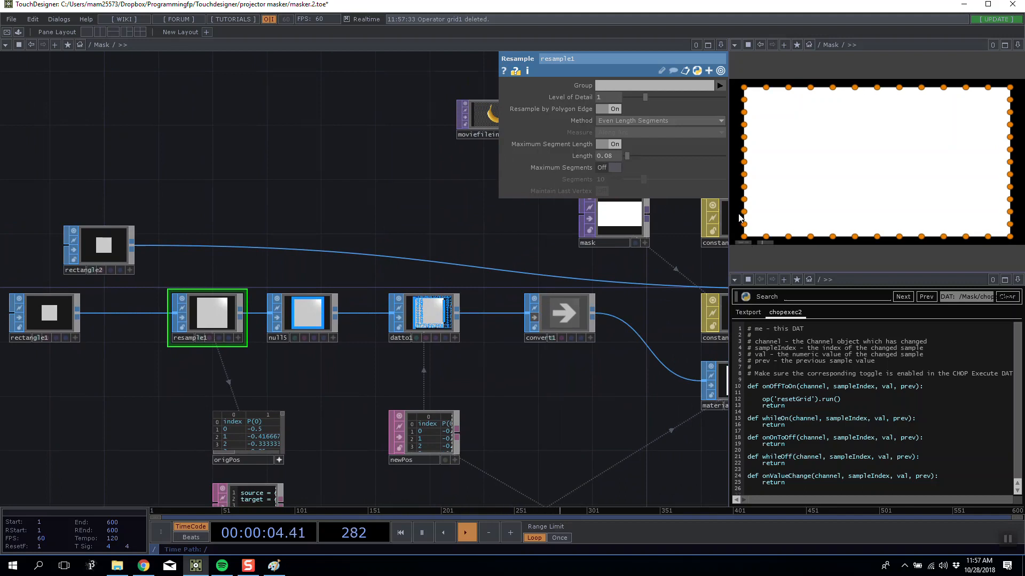
Step: Move the mask points around the lower-left corner onto the banana's left outer edge
{"action": "left_click_drag", "start_coordinate": [766, 236], "coordinate": [830, 188]}
{"action": "left_click_drag", "start_coordinate": [868, 160], "coordinate": [845, 180]}
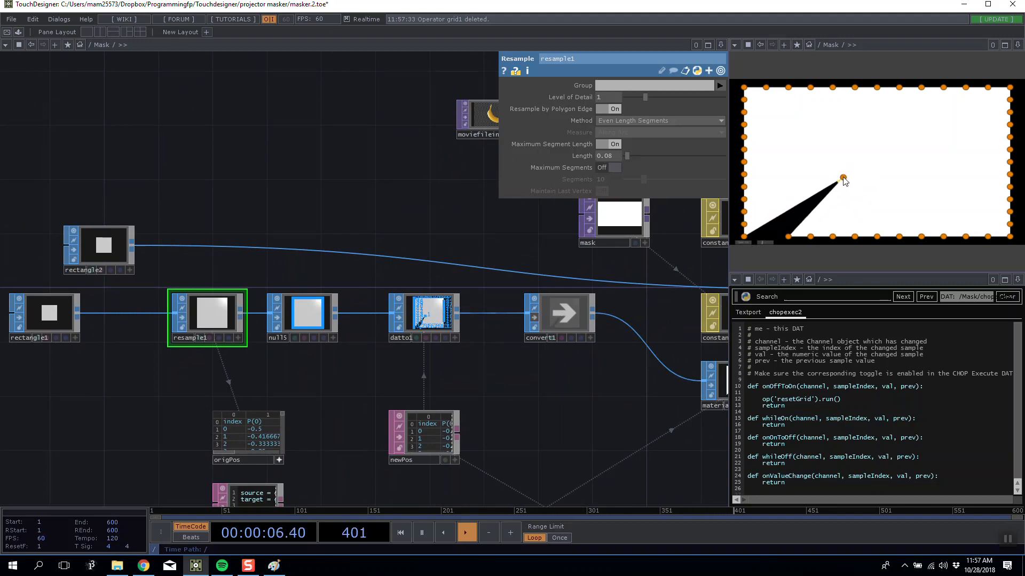
{"action": "left_click_drag", "start_coordinate": [748, 237], "coordinate": [834, 165]}
{"action": "left_click_drag", "start_coordinate": [747, 227], "coordinate": [835, 154]}
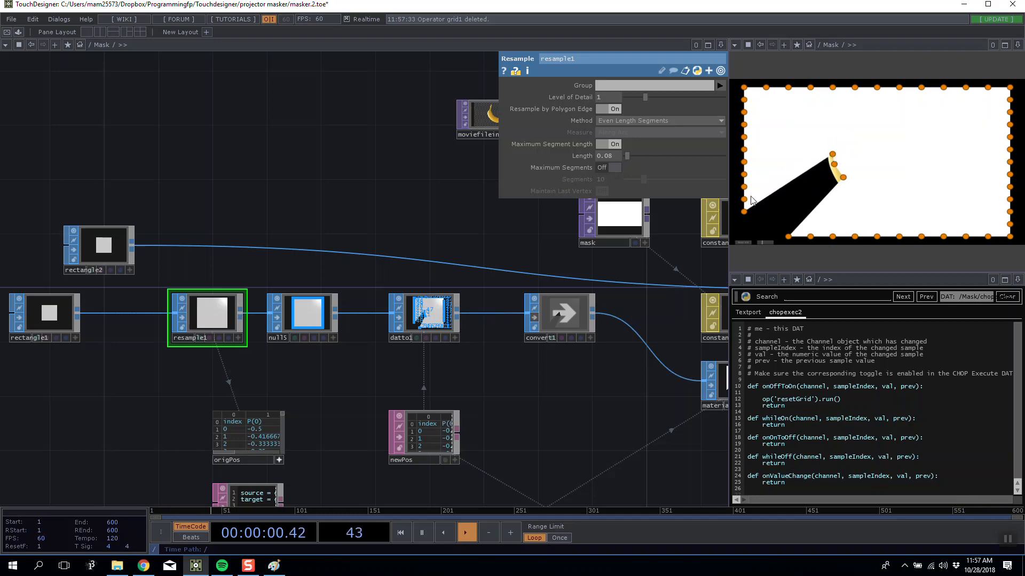
{"action": "left_click_drag", "start_coordinate": [745, 213], "coordinate": [844, 138]}
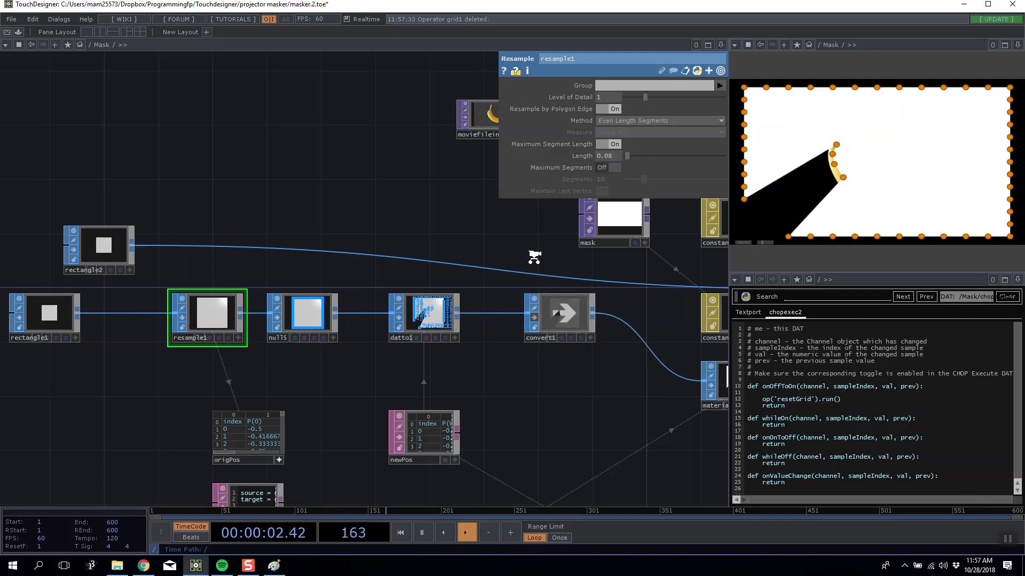
Step: Go up to the root network and preview the mask full screen in Perform Mode, then exit
{"action": "scroll", "coordinate": [530, 258], "scroll_direction": "down", "scroll_amount": 10}
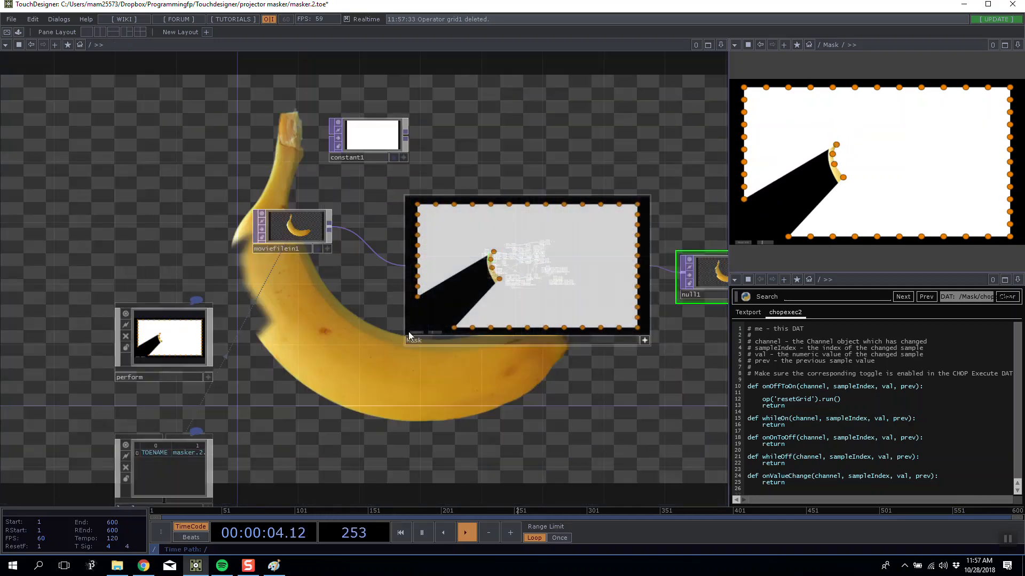
{"action": "left_click_drag", "start_coordinate": [334, 344], "coordinate": [174, 393]}
{"action": "key", "text": "F1"}
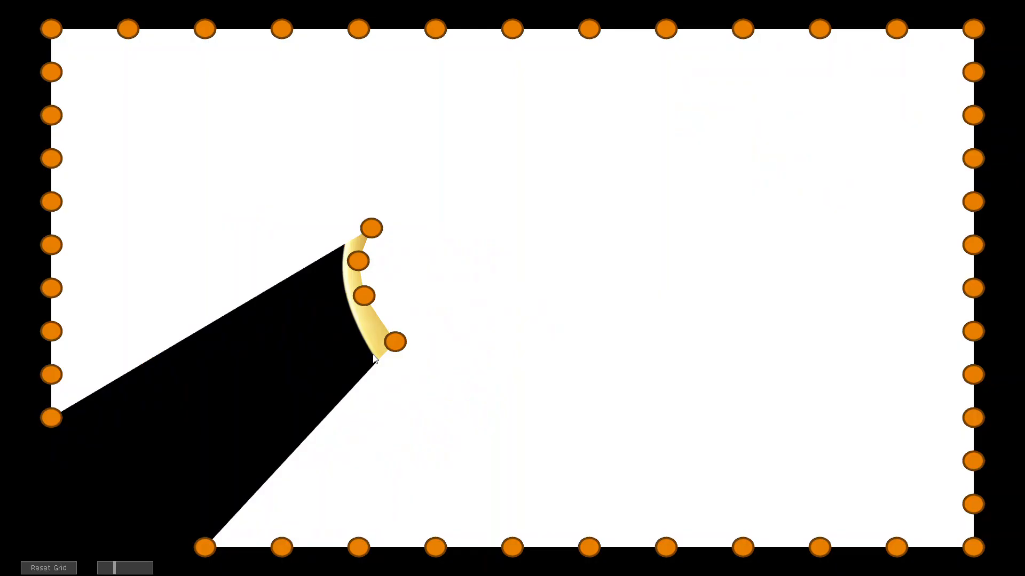
{"action": "key", "text": "Escape"}
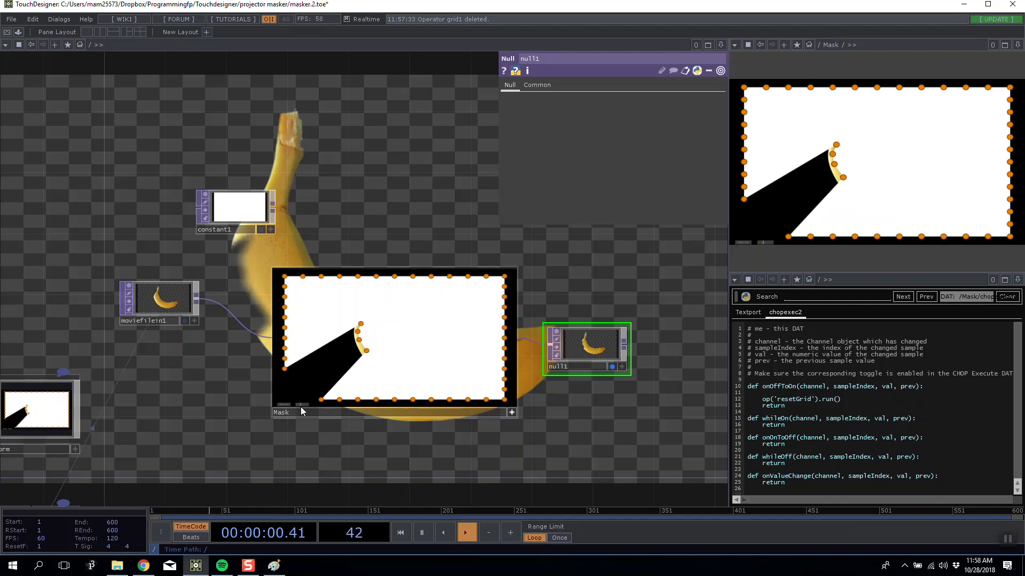
Step: Fit the lower mask points more closely to the banana's edge and increase the mask's blur
{"action": "scroll", "coordinate": [357, 342], "scroll_direction": "up", "scroll_amount": 3}
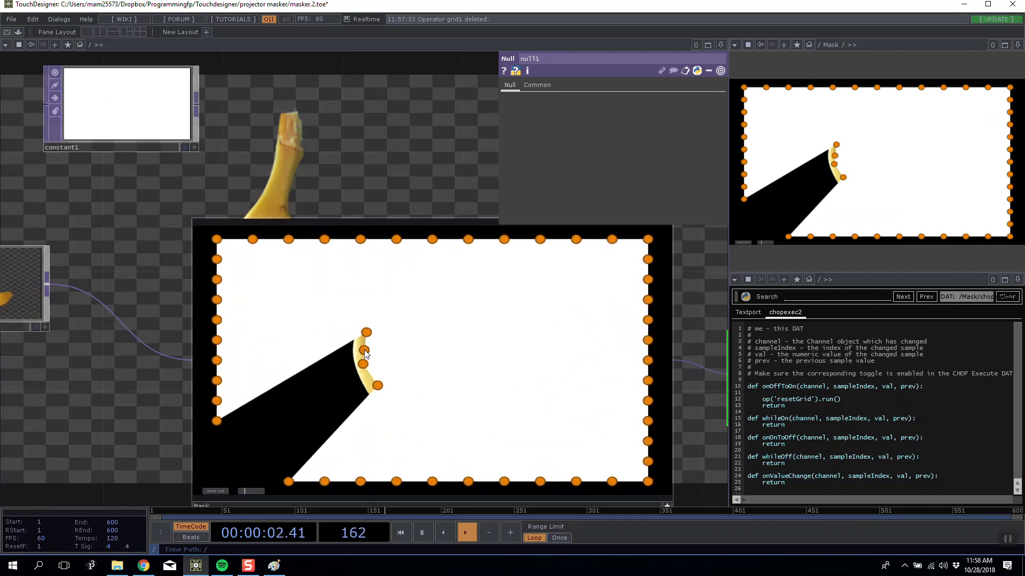
{"action": "left_click_drag", "start_coordinate": [352, 184], "coordinate": [520, 204]}
{"action": "left_click_drag", "start_coordinate": [529, 383], "coordinate": [539, 398]}
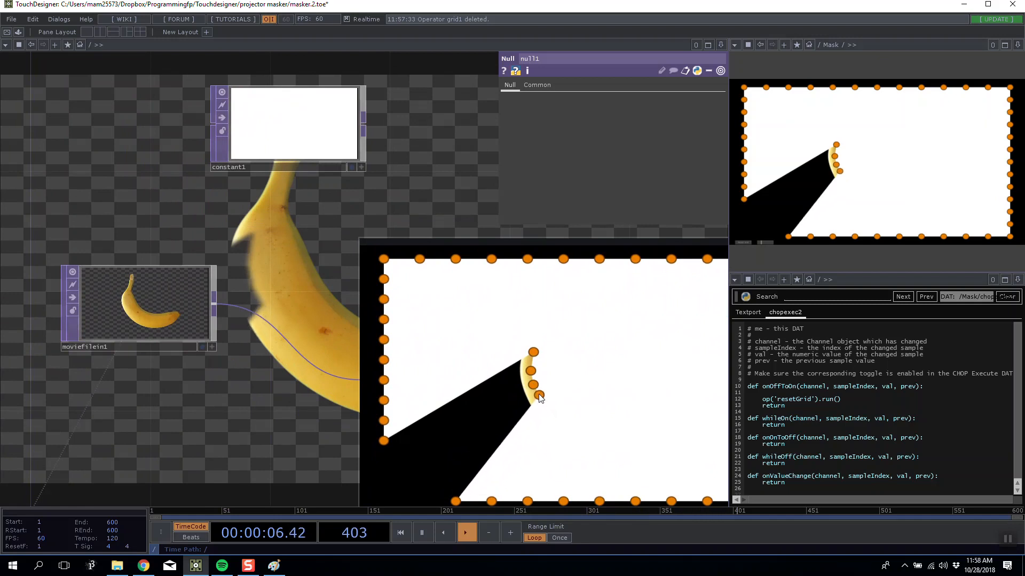
{"action": "left_click_drag", "start_coordinate": [455, 501], "coordinate": [545, 407]}
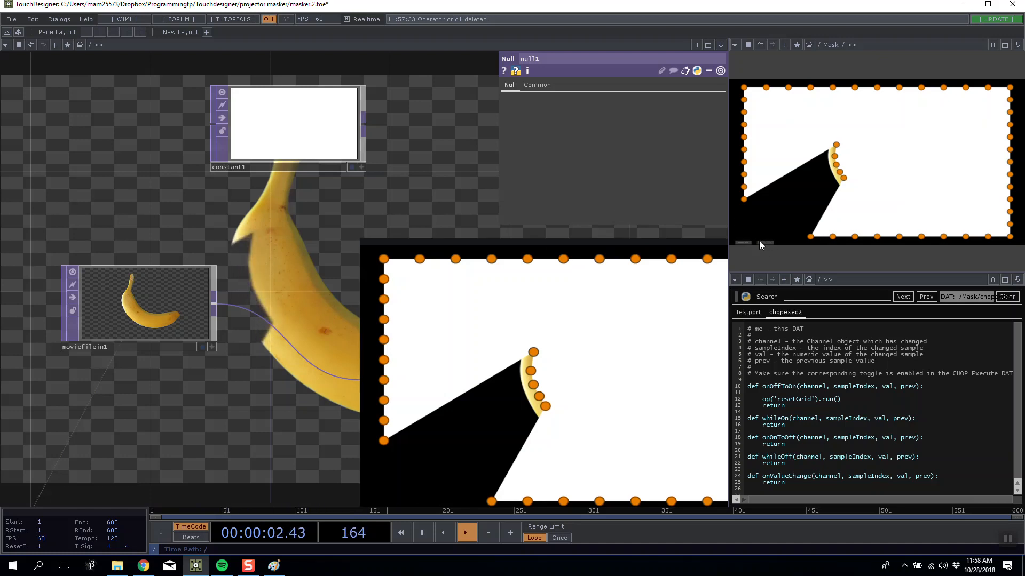
{"action": "left_click_drag", "start_coordinate": [777, 242], "coordinate": [767, 239]}
Step: In the Mask network, change blur1's Filter Size expression to op('blur')['v1'] * 50
{"action": "scroll", "coordinate": [437, 231], "scroll_direction": "down", "scroll_amount": 3}
{"action": "left_click_drag", "start_coordinate": [417, 230], "coordinate": [161, 229]}
{"action": "scroll", "coordinate": [161, 229], "scroll_direction": "down", "scroll_amount": 6}
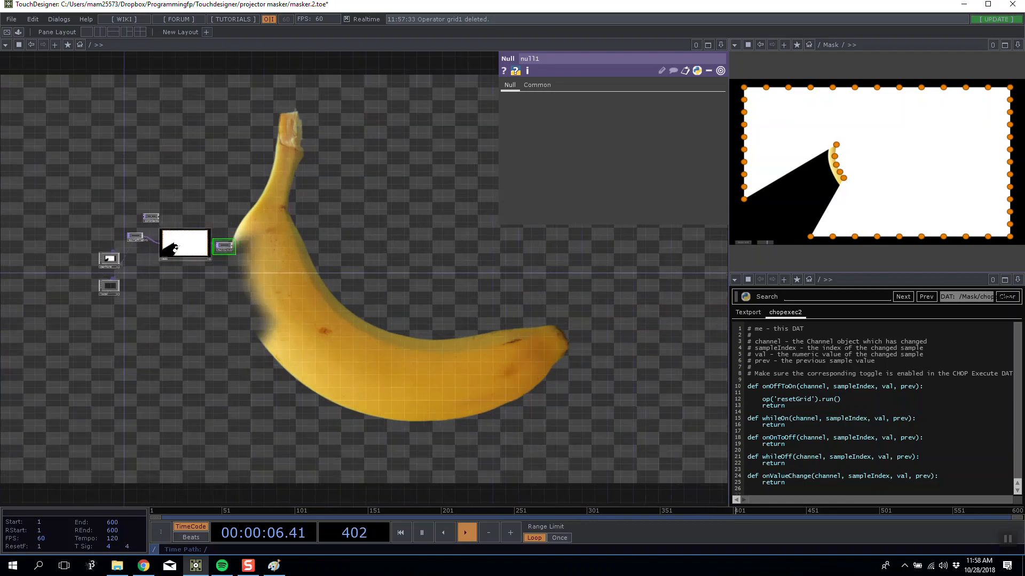
{"action": "scroll", "coordinate": [206, 239], "scroll_direction": "up", "scroll_amount": 6}
{"action": "scroll", "coordinate": [322, 184], "scroll_direction": "up", "scroll_amount": 7}
{"action": "left_click", "coordinate": [261, 182]}
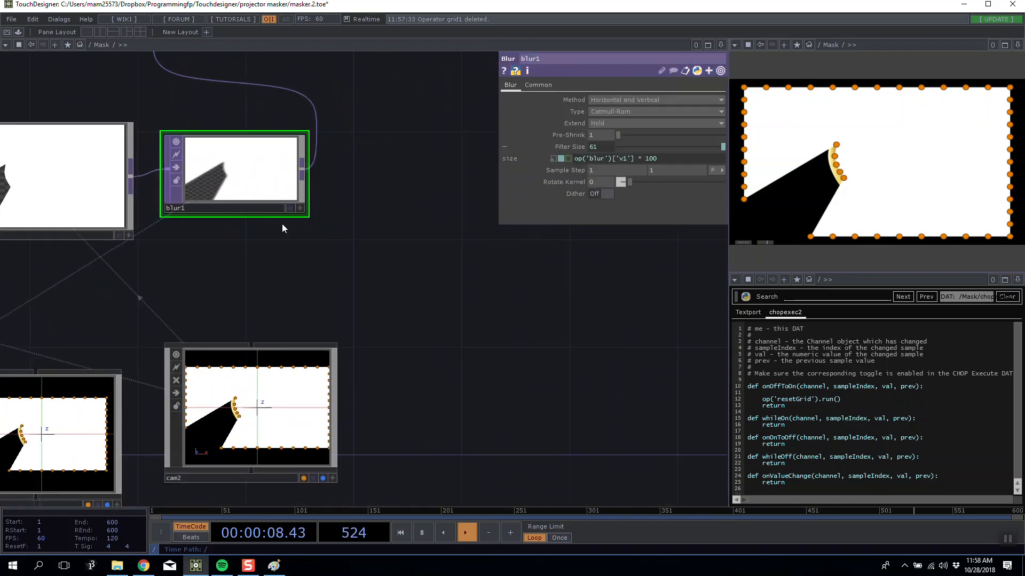
{"action": "left_click_drag", "start_coordinate": [316, 238], "coordinate": [436, 274]}
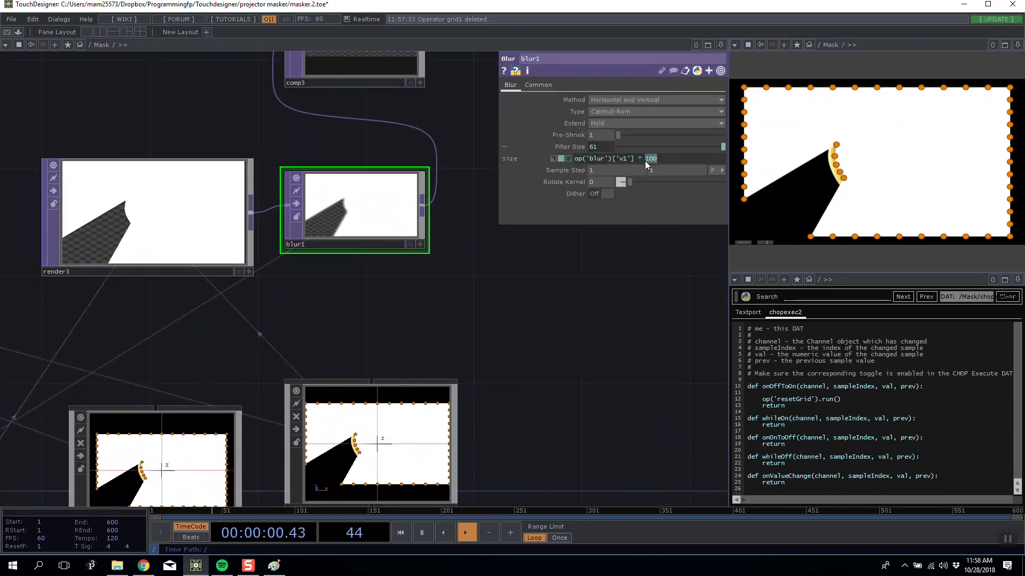
{"action": "left_click_drag", "start_coordinate": [569, 266], "coordinate": [542, 267]}
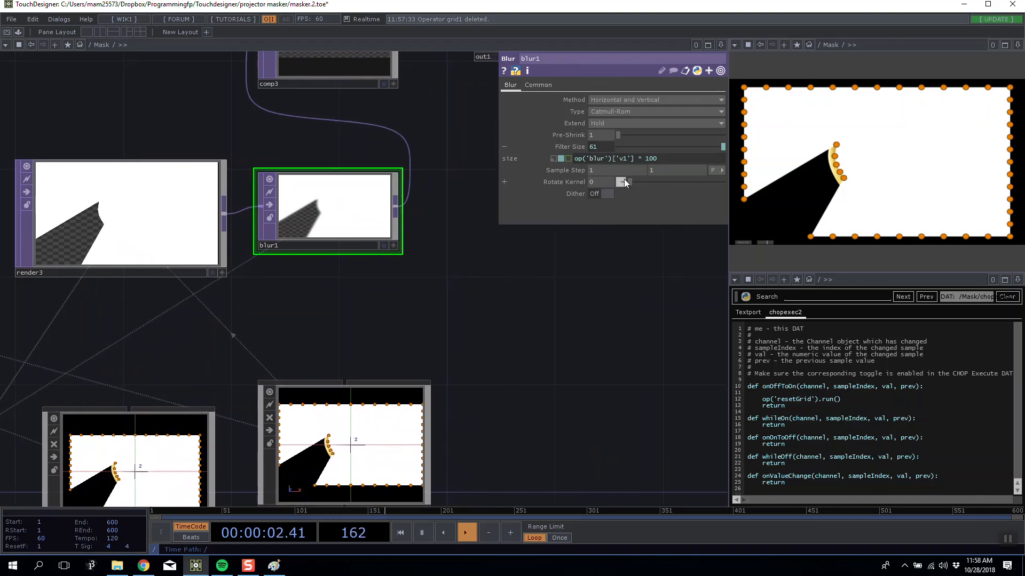
{"action": "type", "text": "50"}
{"action": "key", "text": "Return"}
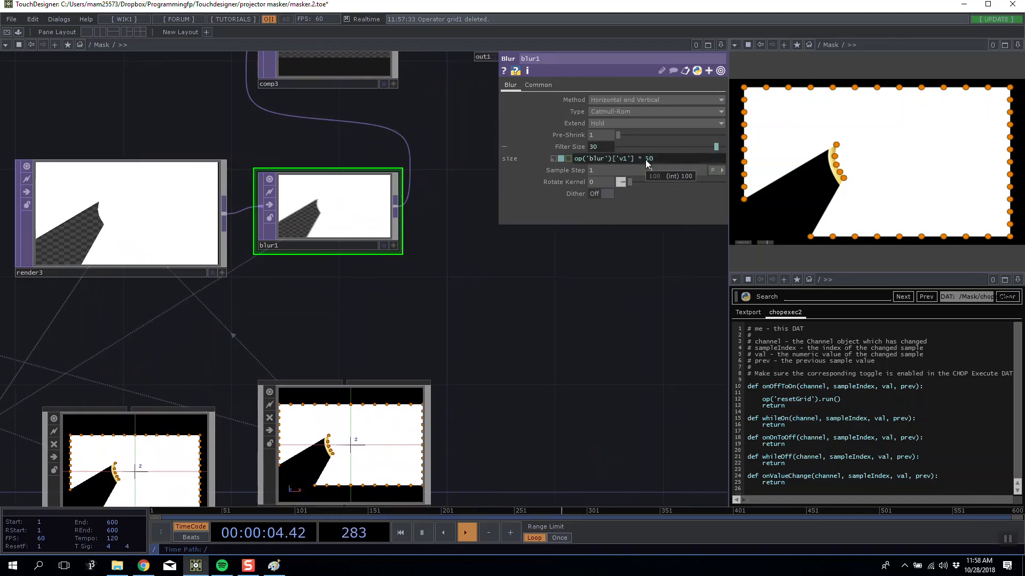
Step: Display out1 as the Mask network's background and compare the masked banana with the blur at minimum
{"action": "scroll", "coordinate": [576, 366], "scroll_direction": "down", "scroll_amount": 5}
{"action": "scroll", "coordinate": [610, 366], "scroll_direction": "up", "scroll_amount": 6}
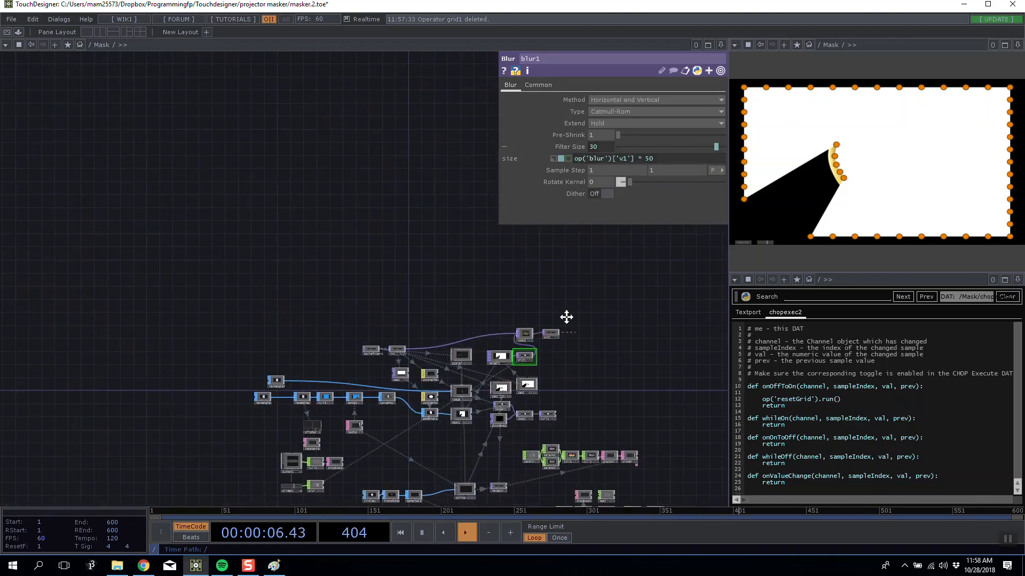
{"action": "left_click_drag", "start_coordinate": [161, 138], "coordinate": [240, 261]}
{"action": "scroll", "coordinate": [240, 261], "scroll_direction": "up", "scroll_amount": 6}
{"action": "left_click", "coordinate": [354, 252]}
{"action": "left_click_drag", "start_coordinate": [357, 304], "coordinate": [438, 440]}
{"action": "left_click_drag", "start_coordinate": [346, 219], "coordinate": [346, 225]}
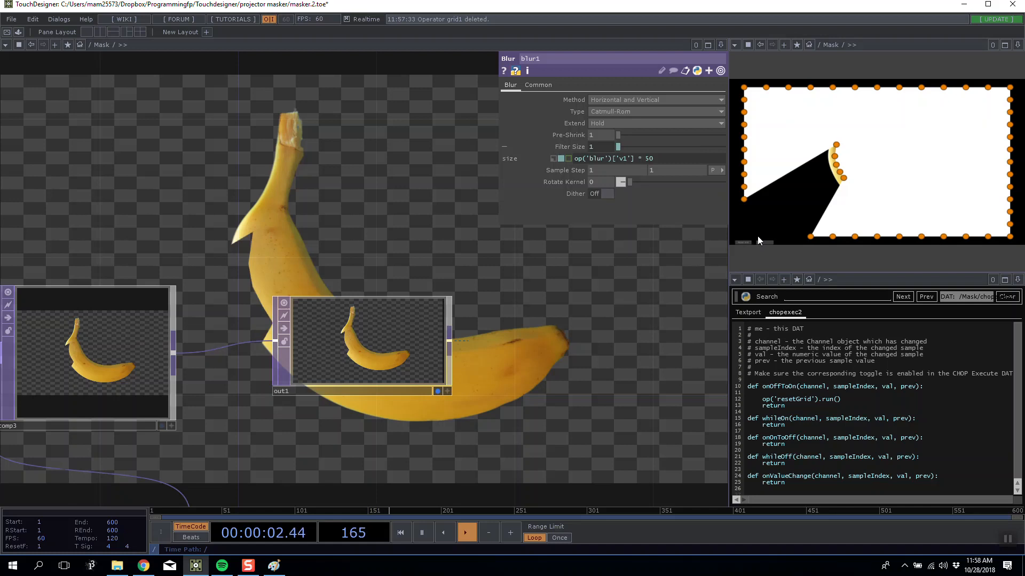
Step: Set blur1's Type to Gaussian and raise the mask's blur again
{"action": "left_click", "coordinate": [641, 112]}
{"action": "left_click", "coordinate": [623, 131]}
{"action": "left_click_drag", "start_coordinate": [350, 192], "coordinate": [382, 187]}
{"action": "scroll", "coordinate": [302, 239], "scroll_direction": "up", "scroll_amount": 4}
{"action": "scroll", "coordinate": [300, 239], "scroll_direction": "down", "scroll_amount": 2}
{"action": "mouse_move", "coordinate": [299, 239]}
{"action": "left_mouse_down"}
{"action": "mouse_move", "coordinate": [343, 169]}
{"action": "mouse_move", "coordinate": [305, 248]}
{"action": "left_mouse_up"}
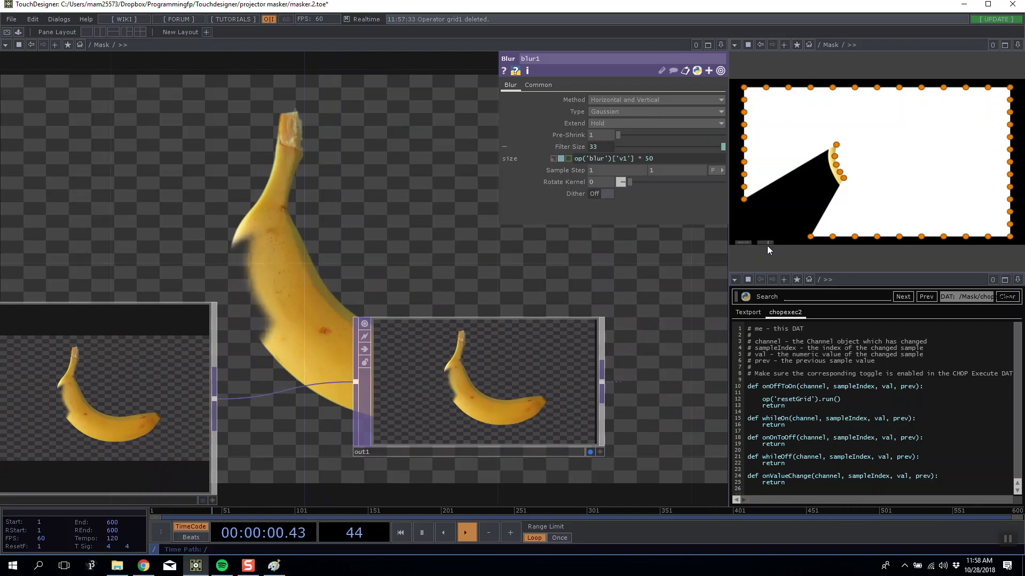
Step: Try a first Sample Step value of 0.9 on blur1 and restore it to 1
{"action": "left_click_drag", "start_coordinate": [629, 151], "coordinate": [622, 151]}
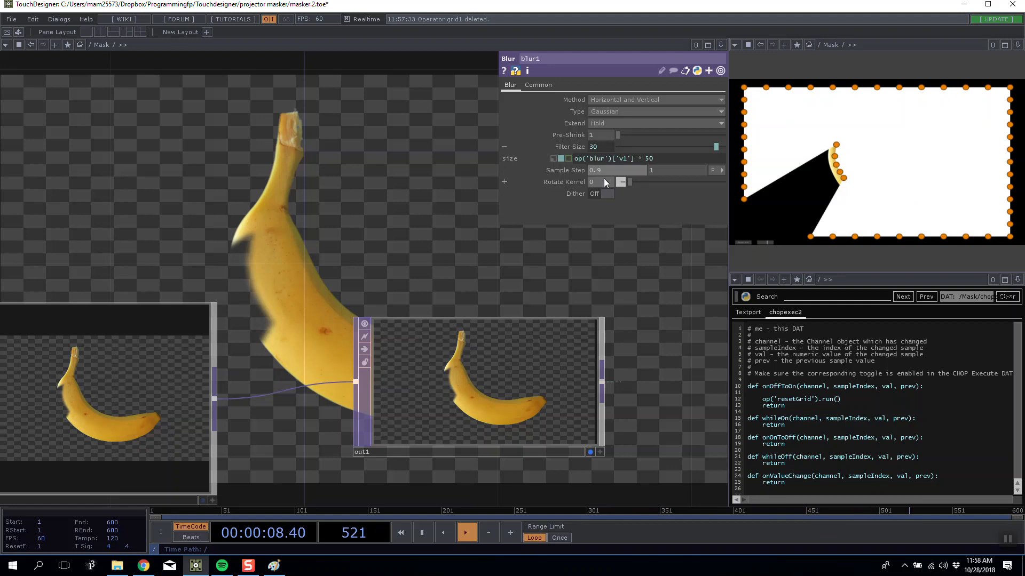
{"action": "type", "text": "1"}
{"action": "key", "text": "Return"}
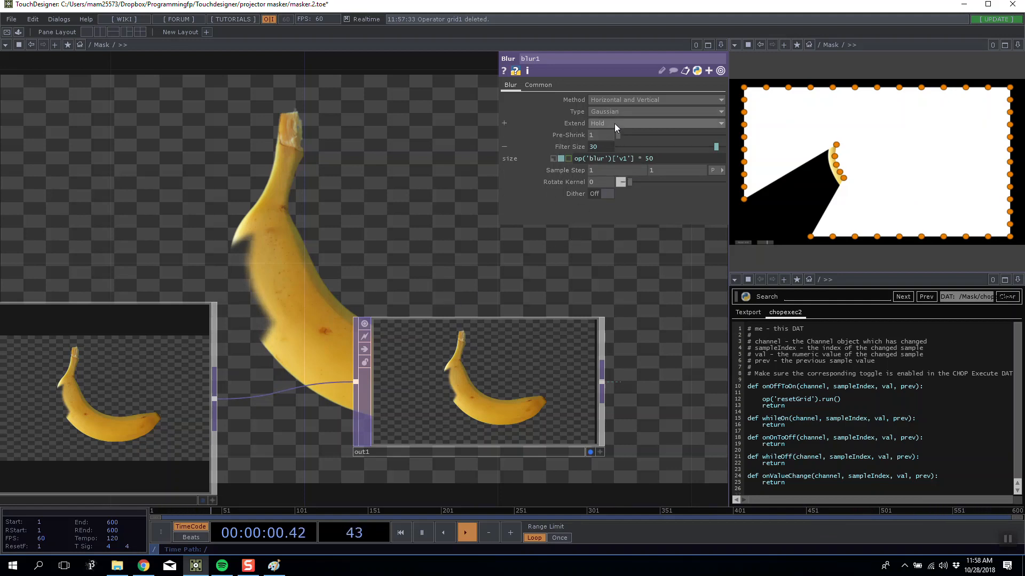
{"action": "left_click_drag", "start_coordinate": [297, 262], "coordinate": [332, 265]}
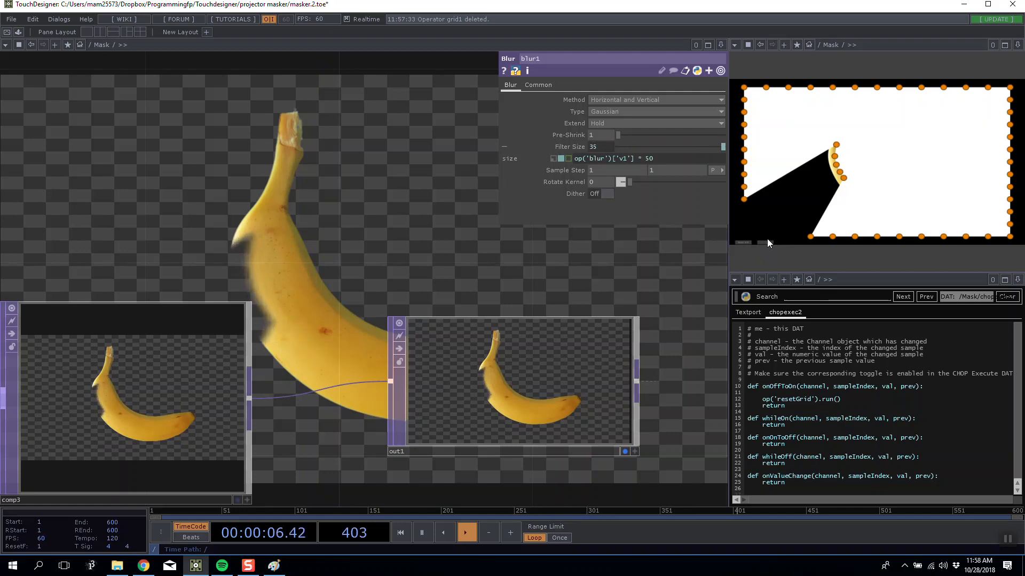
Step: Move successive left-edge mask points onto the banana's outer edge, working upward to the stem
{"action": "left_click_drag", "start_coordinate": [748, 195], "coordinate": [839, 141]}
{"action": "left_click_drag", "start_coordinate": [747, 184], "coordinate": [847, 134]}
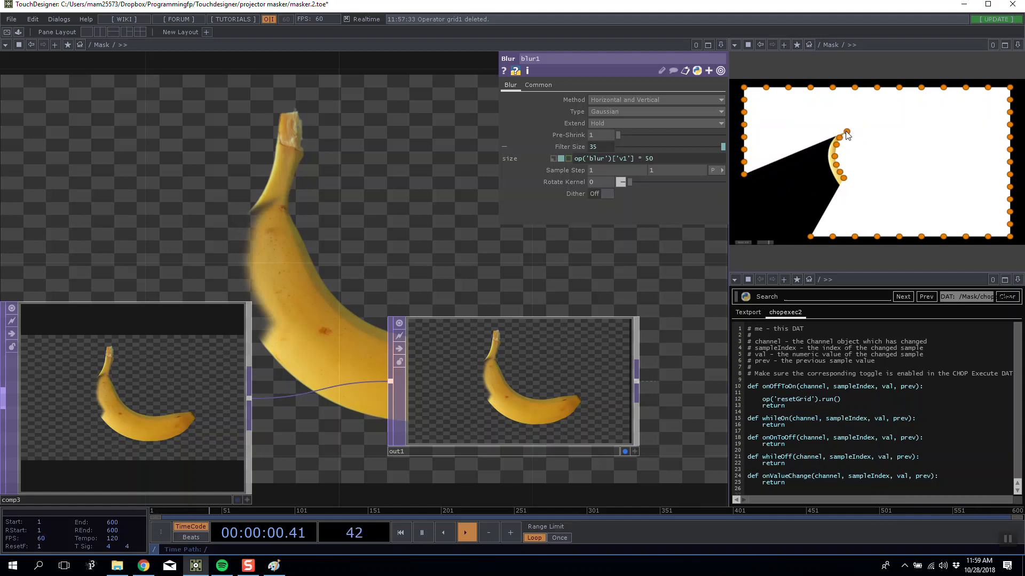
{"action": "left_click_drag", "start_coordinate": [742, 174], "coordinate": [848, 127]}
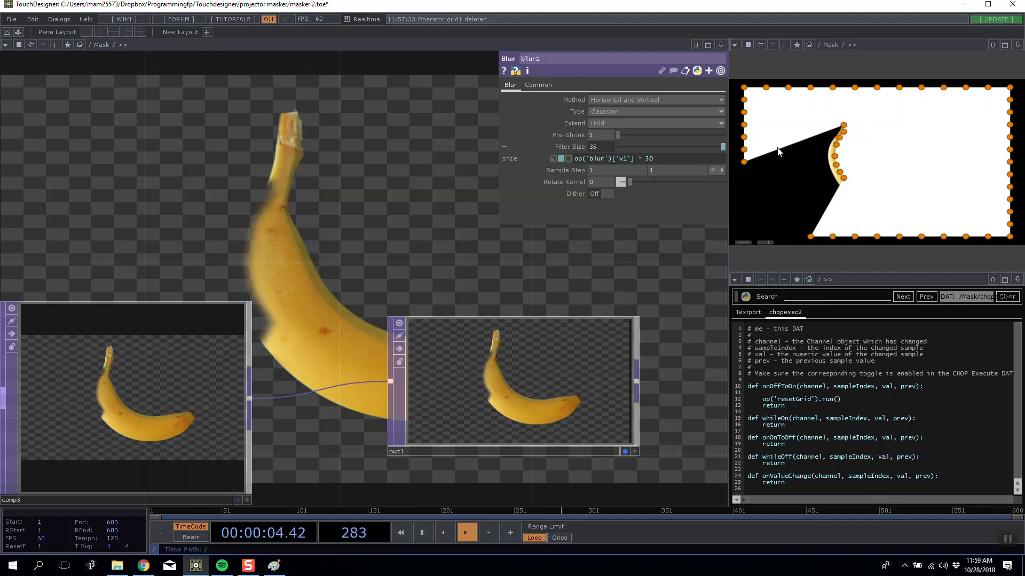
{"action": "left_click_drag", "start_coordinate": [743, 162], "coordinate": [847, 118]}
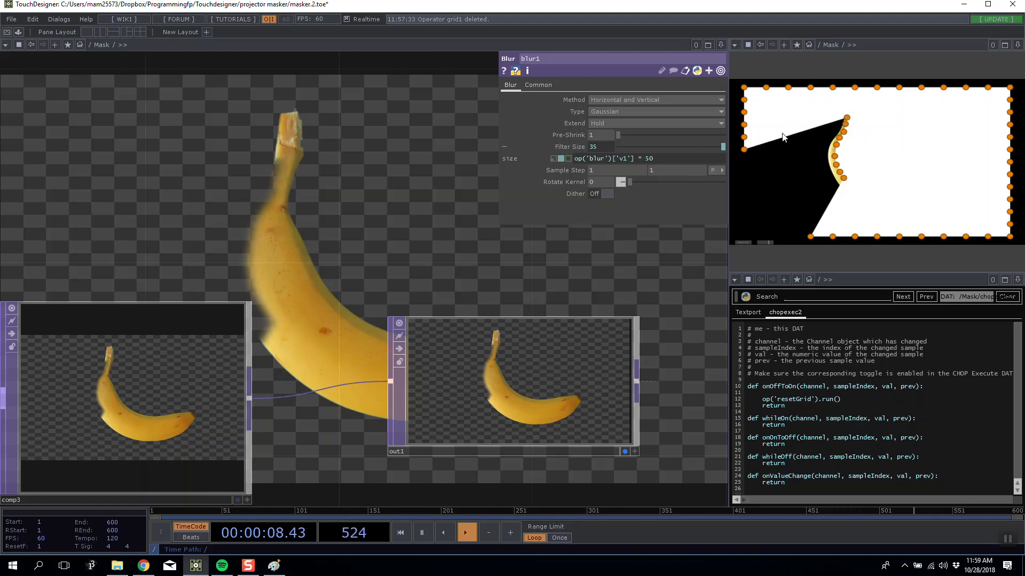
{"action": "left_click_drag", "start_coordinate": [745, 151], "coordinate": [802, 119]}
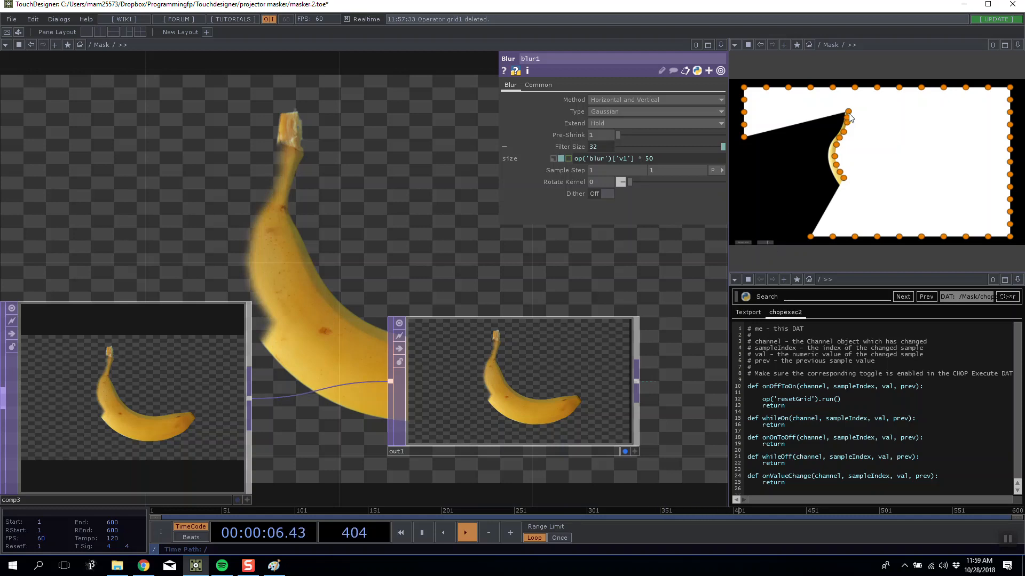
{"action": "left_click_drag", "start_coordinate": [745, 137], "coordinate": [850, 110]}
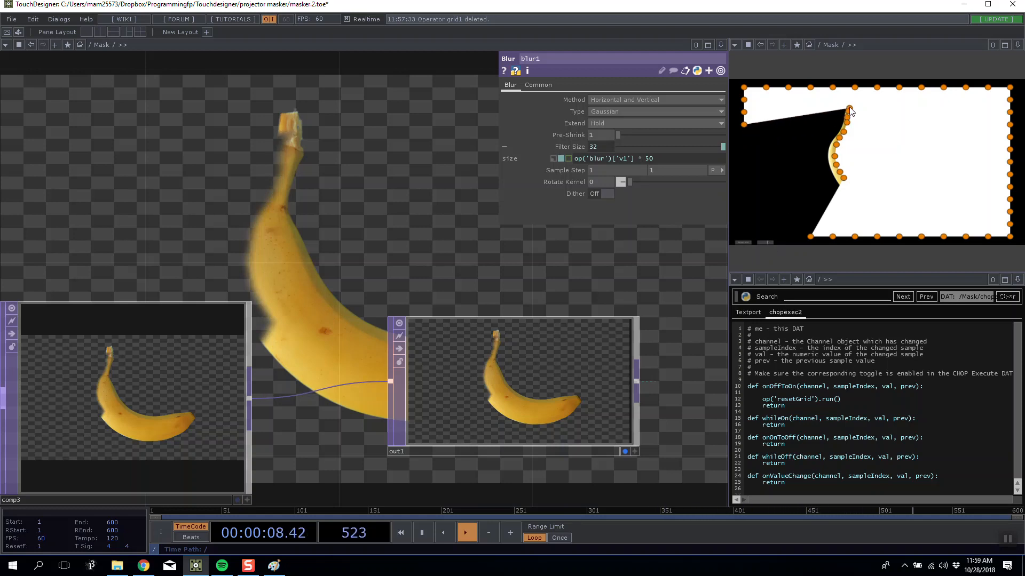
Step: Arrange mask points around the tip of the banana's stem near the top edge
{"action": "left_click_drag", "start_coordinate": [852, 111], "coordinate": [891, 88]}
{"action": "left_click_drag", "start_coordinate": [743, 125], "coordinate": [833, 101]}
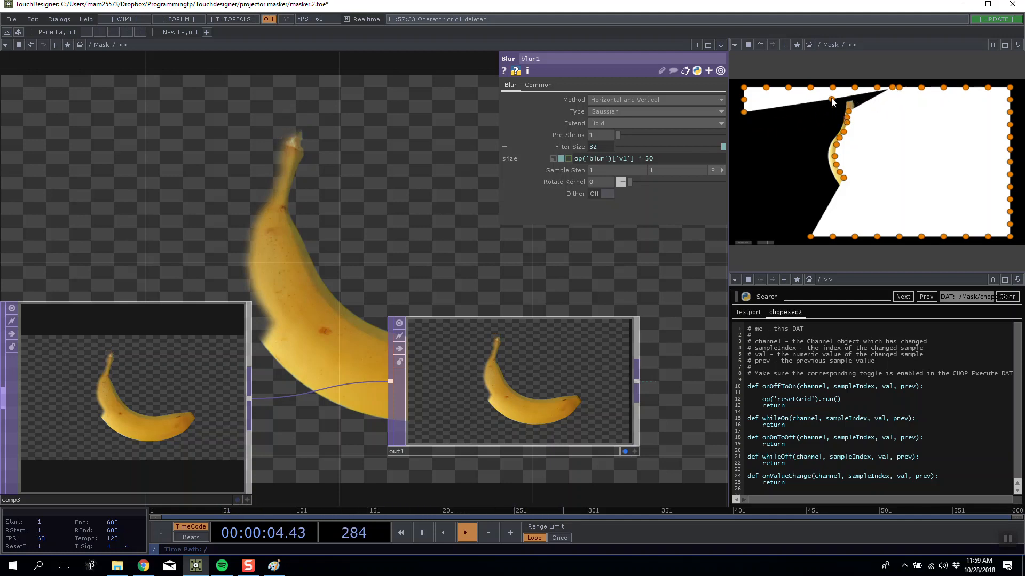
{"action": "left_click_drag", "start_coordinate": [894, 88], "coordinate": [877, 100]}
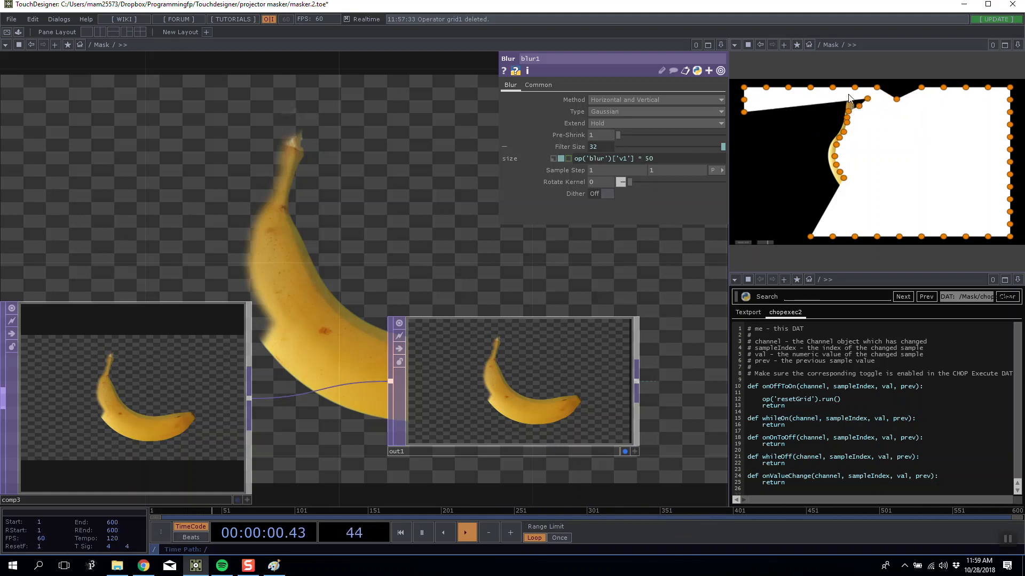
{"action": "left_click_drag", "start_coordinate": [865, 97], "coordinate": [867, 95]}
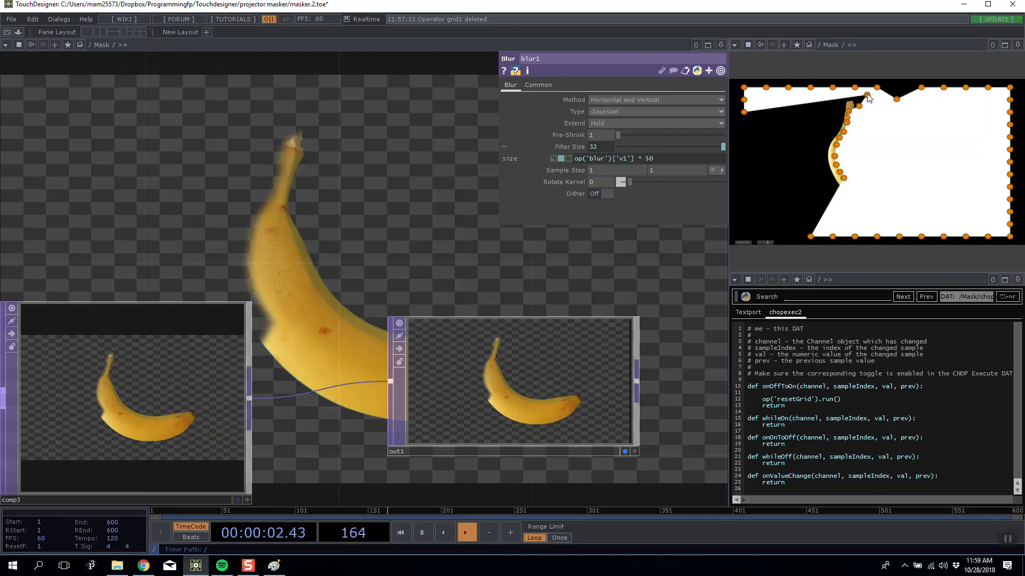
Step: Move a bottom-edge mask point up onto the banana's lower-left curve and strengthen the blur
{"action": "scroll", "coordinate": [382, 225], "scroll_direction": "down", "scroll_amount": 5}
{"action": "scroll", "coordinate": [387, 224], "scroll_direction": "up", "scroll_amount": 5}
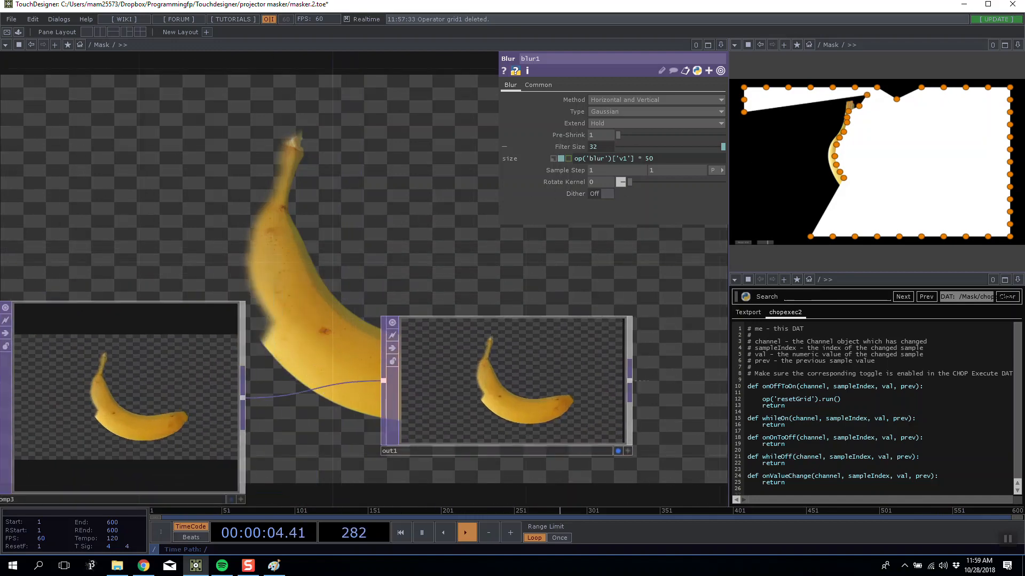
{"action": "left_click_drag", "start_coordinate": [812, 236], "coordinate": [849, 189]}
{"action": "left_click_drag", "start_coordinate": [361, 252], "coordinate": [294, 204]}
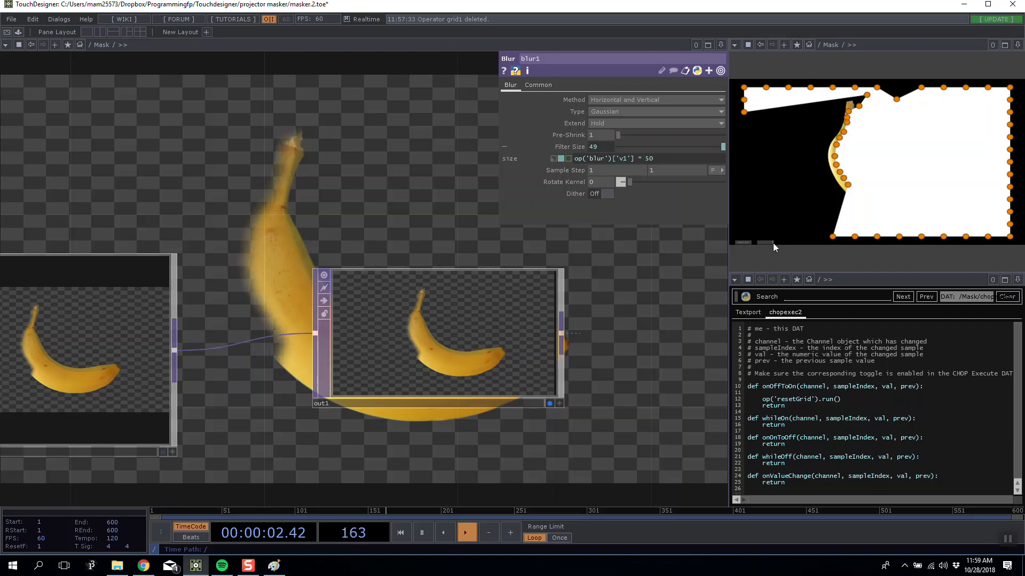
Step: Return to the root network and reset the mask points to their original rectangle
{"action": "scroll", "coordinate": [235, 212], "scroll_direction": "up", "scroll_amount": 3}
{"action": "scroll", "coordinate": [291, 226], "scroll_direction": "down", "scroll_amount": 10}
{"action": "scroll", "coordinate": [278, 292], "scroll_direction": "up", "scroll_amount": 2}
{"action": "scroll", "coordinate": [278, 292], "scroll_direction": "up", "scroll_amount": 3}
{"action": "scroll", "coordinate": [319, 269], "scroll_direction": "down", "scroll_amount": 12}
{"action": "scroll", "coordinate": [319, 269], "scroll_direction": "down", "scroll_amount": 3}
{"action": "scroll", "coordinate": [327, 302], "scroll_direction": "up", "scroll_amount": 6}
{"action": "left_click_drag", "start_coordinate": [553, 296], "coordinate": [382, 284]}
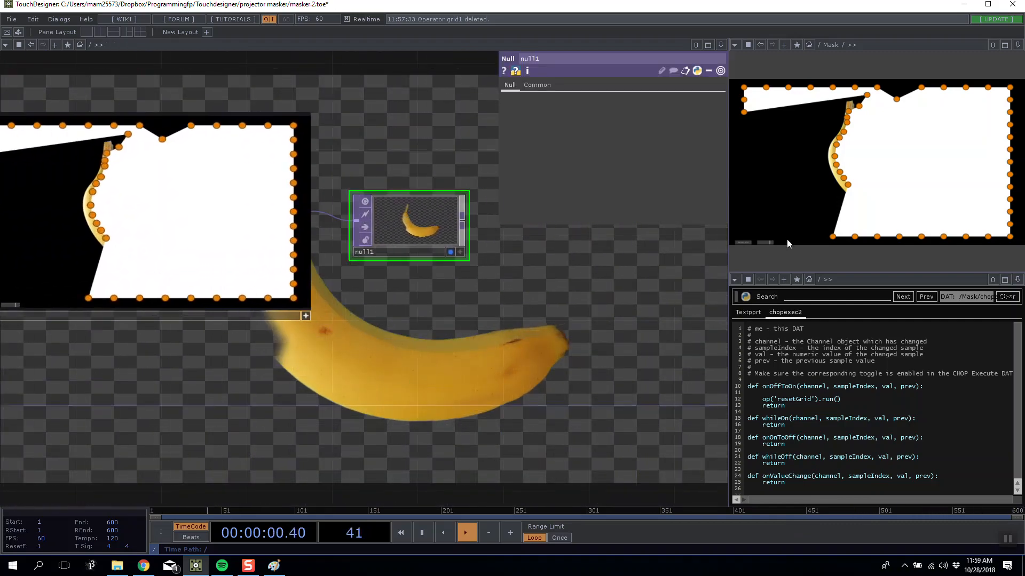
{"action": "left_click", "coordinate": [745, 244]}
{"action": "left_click_drag", "start_coordinate": [437, 318], "coordinate": [490, 382]}
{"action": "scroll", "coordinate": [399, 350], "scroll_direction": "down", "scroll_amount": 5}
{"action": "scroll", "coordinate": [319, 307], "scroll_direction": "up", "scroll_amount": 5}
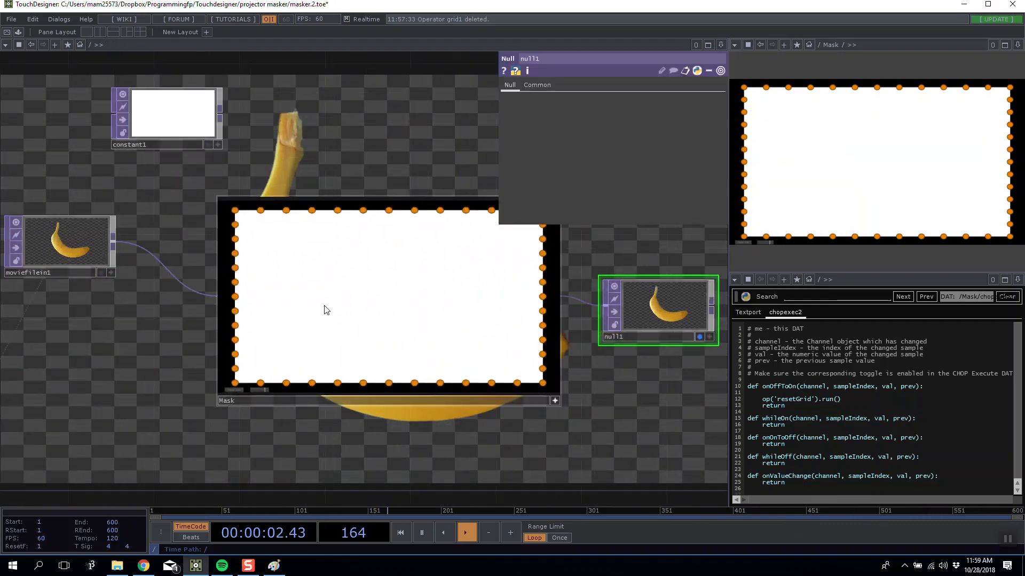
Step: Save the Mask container as a tox component named masker in the projector masker folder
{"action": "left_click", "coordinate": [553, 400]}
{"action": "right_click", "coordinate": [446, 331]}
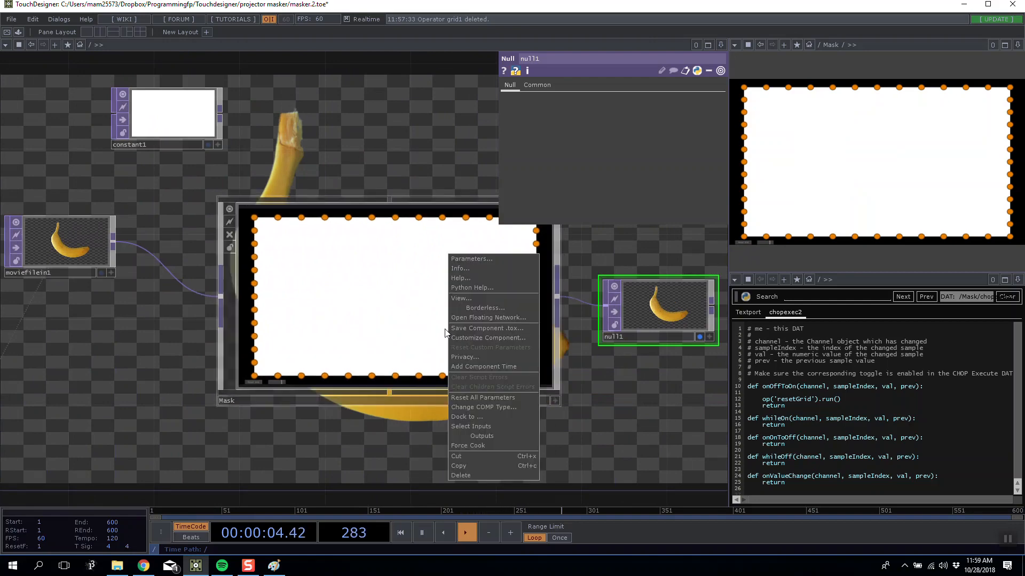
{"action": "left_click", "coordinate": [472, 329]}
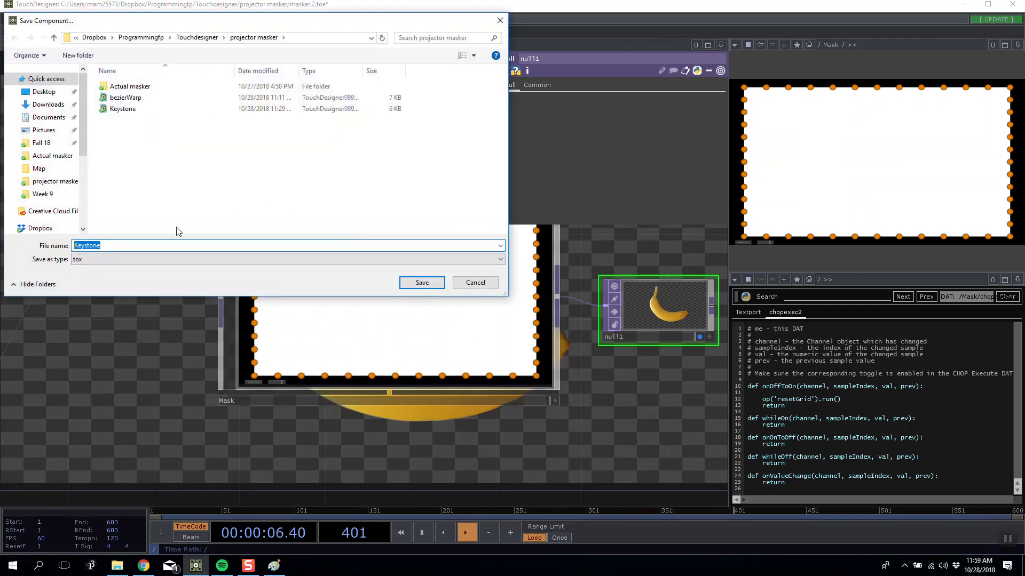
{"action": "type", "text": "masker"}
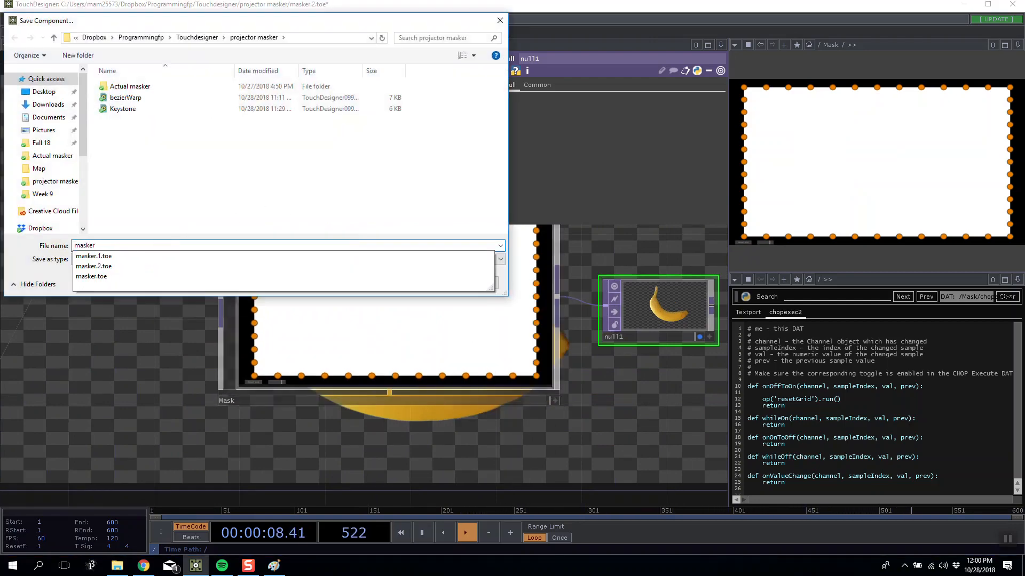
{"action": "key", "text": "Return"}
Step: Add a second Movie File In TOP below the Mask container and load the grayscale countdown clip into it
{"action": "left_click_drag", "start_coordinate": [224, 145], "coordinate": [263, 154]}
{"action": "left_click", "coordinate": [241, 263]}
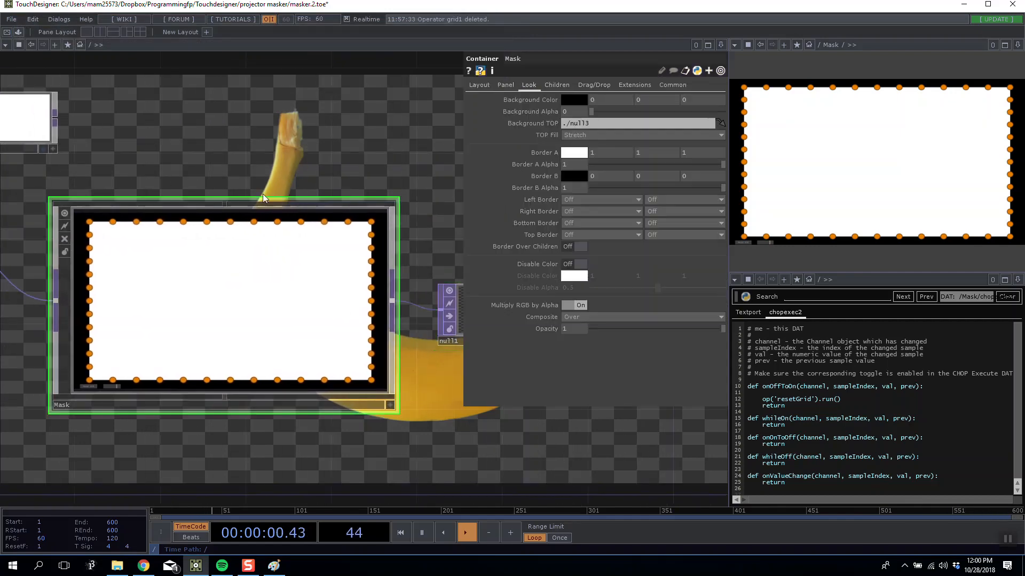
{"action": "scroll", "coordinate": [292, 146], "scroll_direction": "down", "scroll_amount": 5}
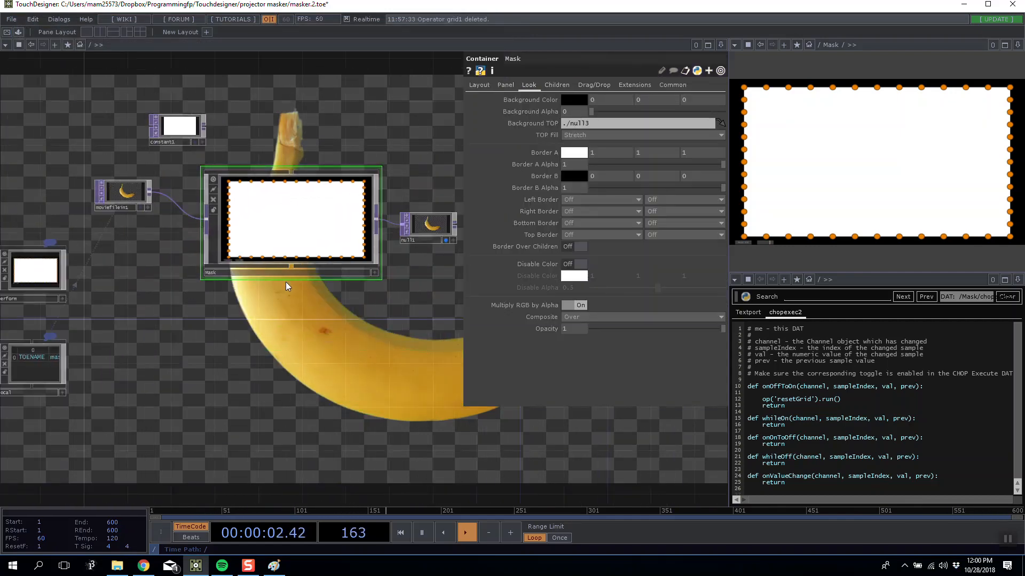
{"action": "left_click_drag", "start_coordinate": [214, 415], "coordinate": [186, 336]}
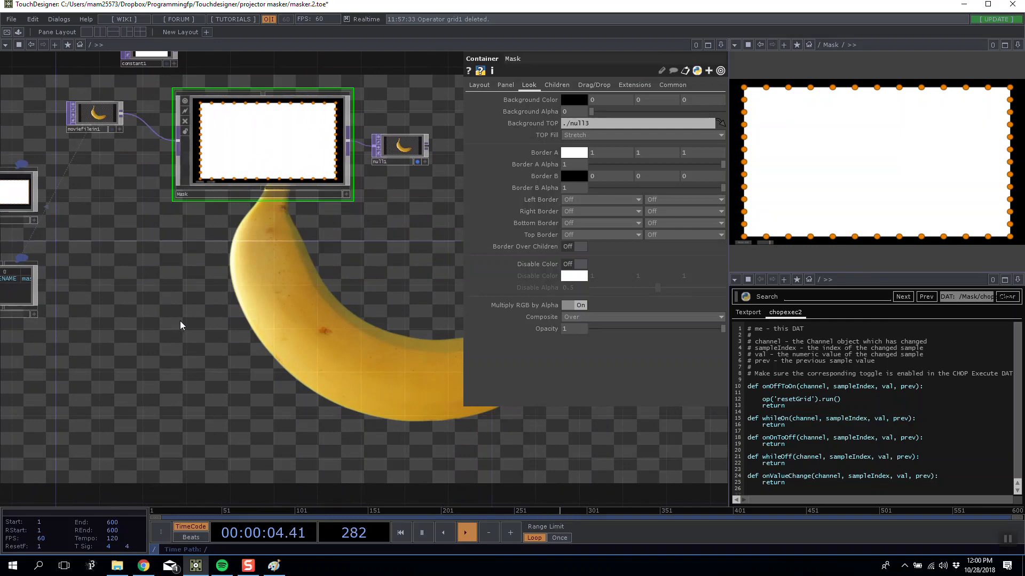
{"action": "key", "text": "Tab"}
{"action": "left_click", "coordinate": [54, 225]}
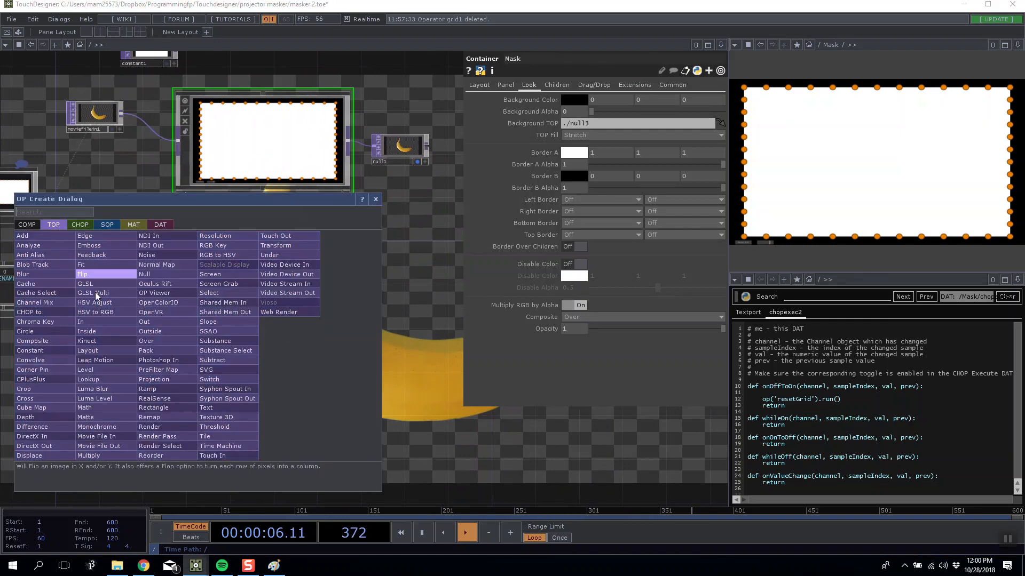
{"action": "left_click", "coordinate": [99, 436]}
{"action": "left_click", "coordinate": [159, 347]}
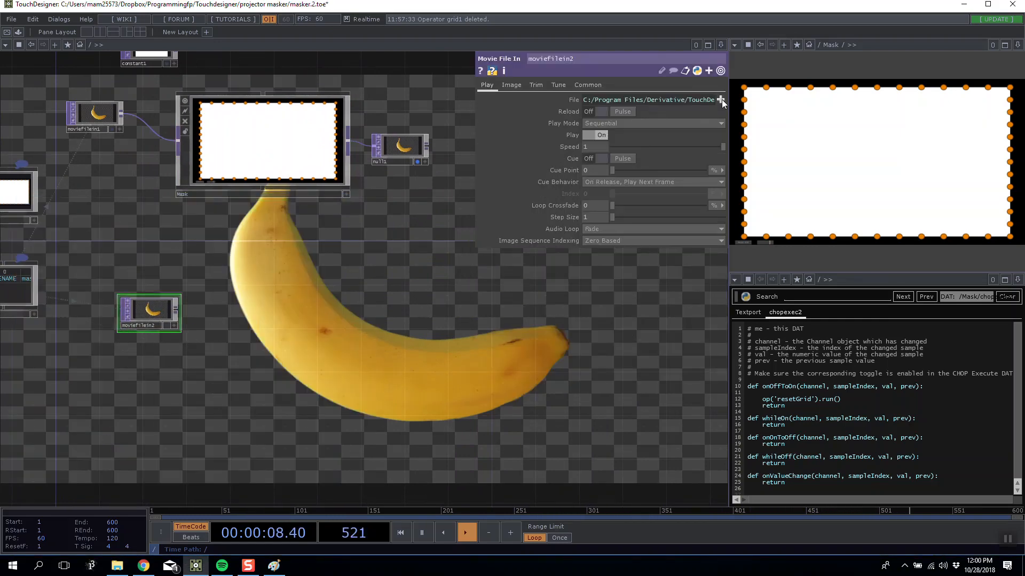
{"action": "left_click", "coordinate": [720, 100]}
{"action": "double_click", "coordinate": [411, 230]}
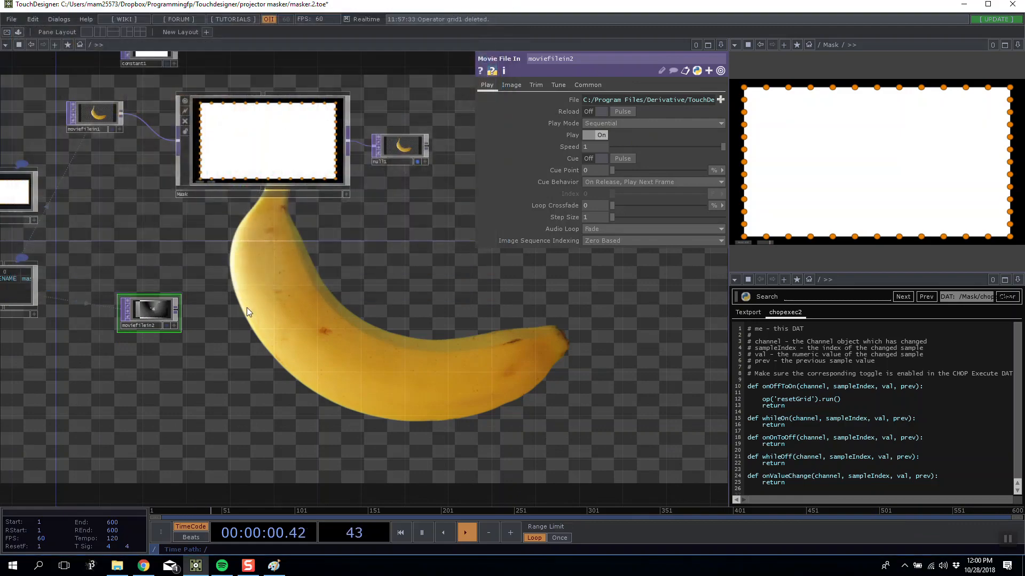
Step: Bring the Keystone component from the project folder into the network and feed it with the countdown clip
{"action": "left_click", "coordinate": [117, 566]}
{"action": "left_click_drag", "start_coordinate": [278, 140], "coordinate": [640, 116]}
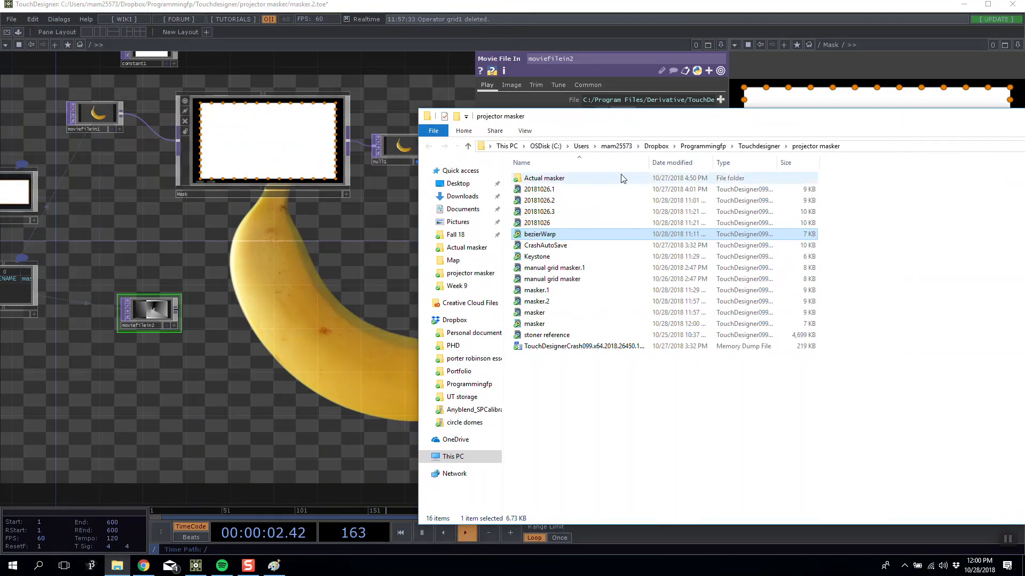
{"action": "left_click_drag", "start_coordinate": [537, 257], "coordinate": [295, 326]}
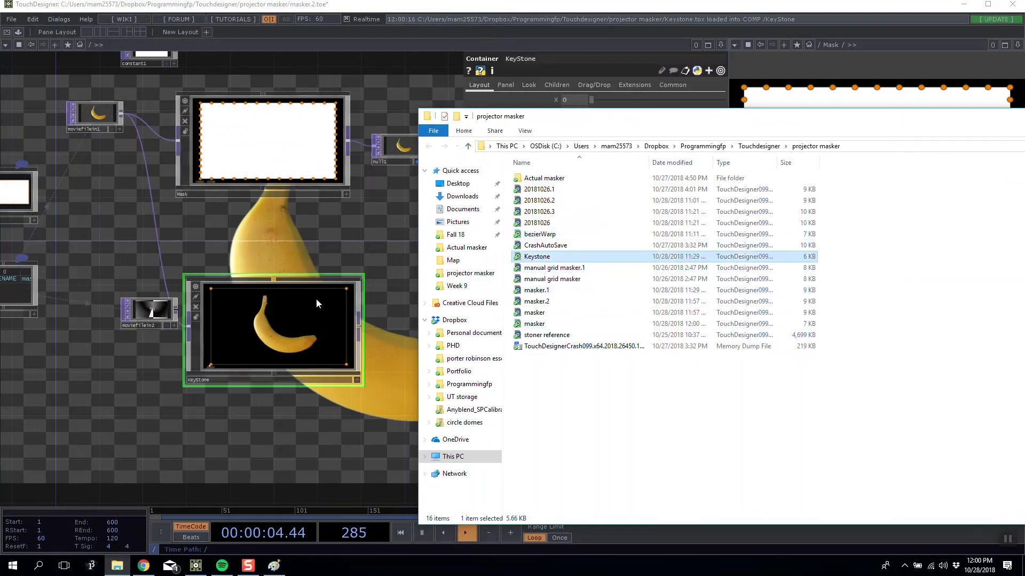
{"action": "left_click_drag", "start_coordinate": [176, 310], "coordinate": [189, 325]}
{"action": "left_click_drag", "start_coordinate": [367, 262], "coordinate": [219, 260]}
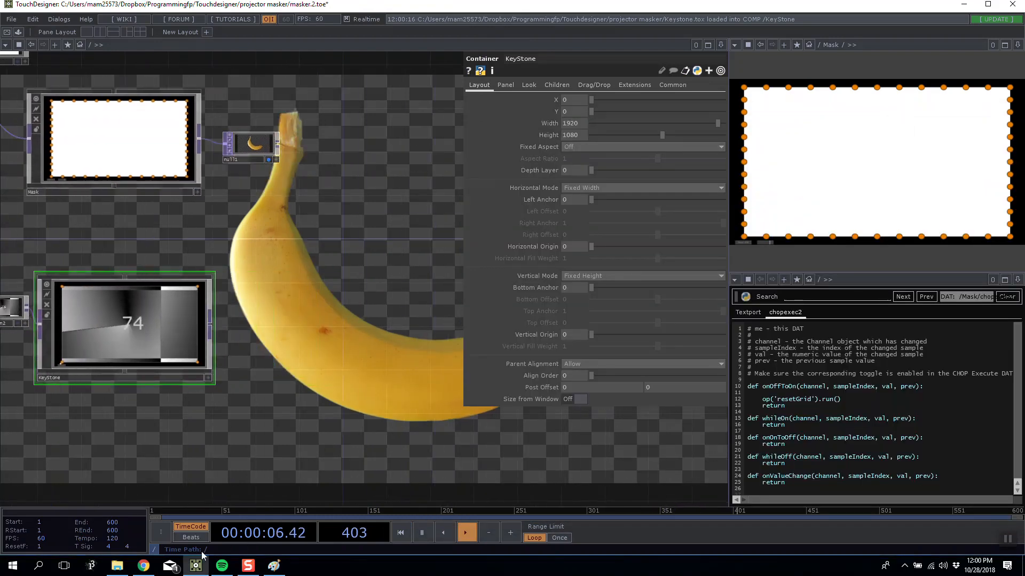
Step: Load the bezierWarp and masker components from the project folder and chain them after KeyStone
{"action": "left_click", "coordinate": [117, 565]}
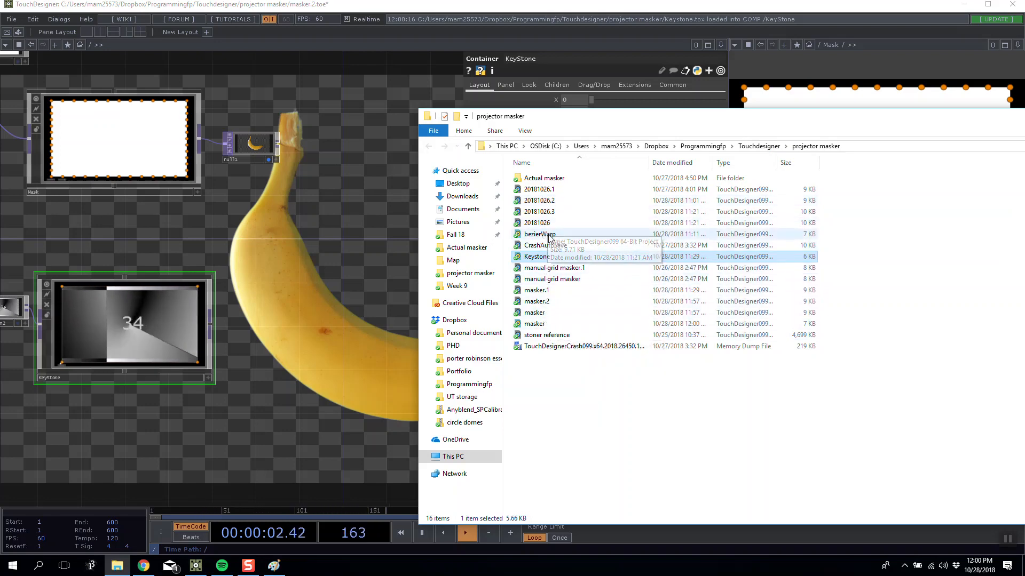
{"action": "left_click_drag", "start_coordinate": [549, 238], "coordinate": [306, 343]}
{"action": "left_click_drag", "start_coordinate": [534, 324], "coordinate": [367, 245]}
{"action": "left_click_drag", "start_coordinate": [236, 251], "coordinate": [187, 252]}
{"action": "left_click_drag", "start_coordinate": [225, 354], "coordinate": [279, 354]}
{"action": "left_click_drag", "start_coordinate": [253, 295], "coordinate": [384, 393]}
{"action": "left_click_drag", "start_coordinate": [162, 327], "coordinate": [184, 343]}
Step: Reconnect null1 to the output of Mask1 and place it beside that container
{"action": "left_click_drag", "start_coordinate": [347, 327], "coordinate": [415, 313]}
{"action": "left_click_drag", "start_coordinate": [408, 235], "coordinate": [288, 235]}
{"action": "left_click_drag", "start_coordinate": [347, 421], "coordinate": [309, 409]}
{"action": "right_click", "coordinate": [386, 314]}
{"action": "left_click", "coordinate": [399, 292]}
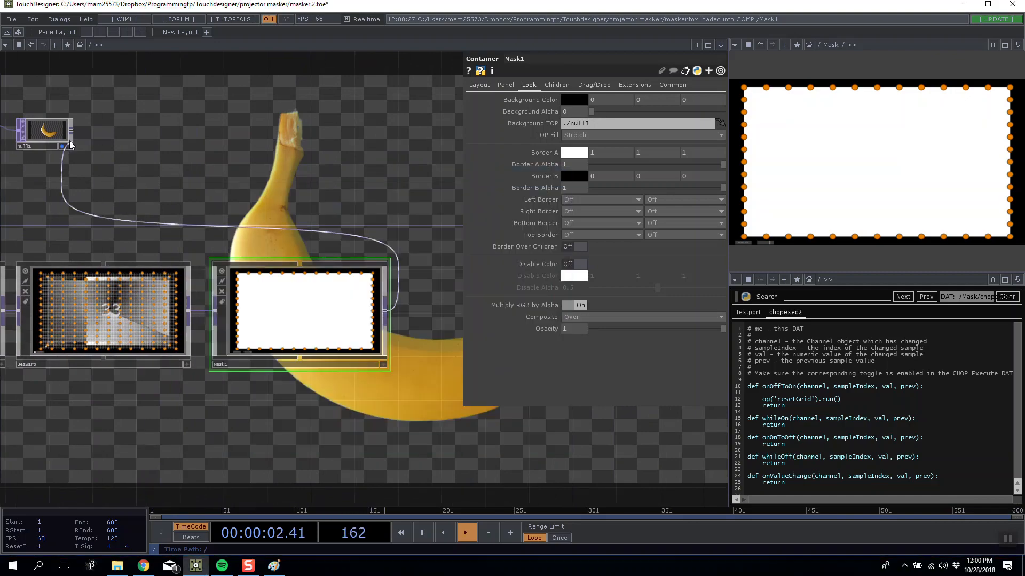
{"action": "left_click", "coordinate": [459, 243]}
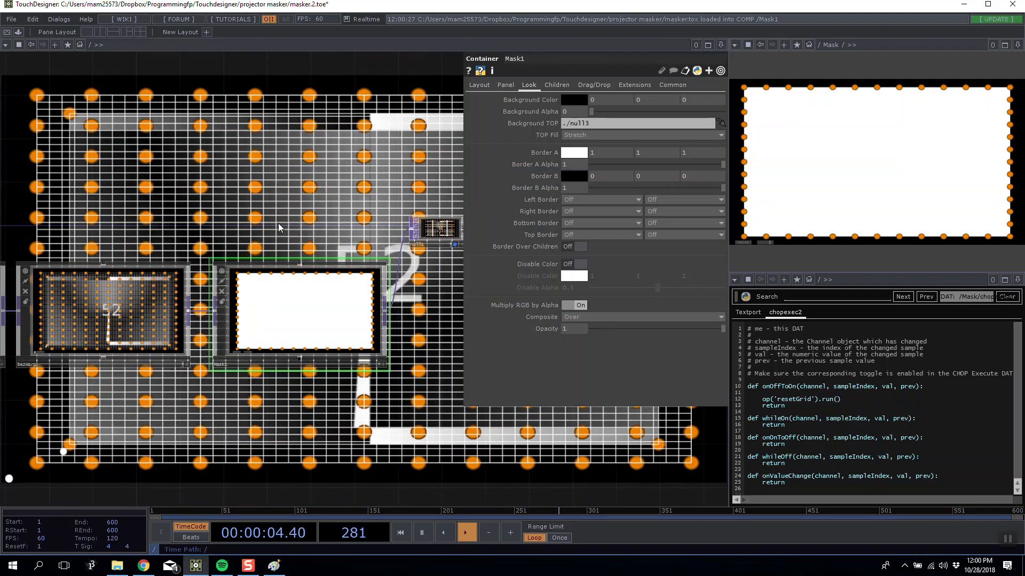
Step: Move all four KeyStone corner points inward to skew the countdown clip
{"action": "left_click_drag", "start_coordinate": [280, 227], "coordinate": [410, 235]}
{"action": "left_click_drag", "start_coordinate": [198, 225], "coordinate": [353, 226]}
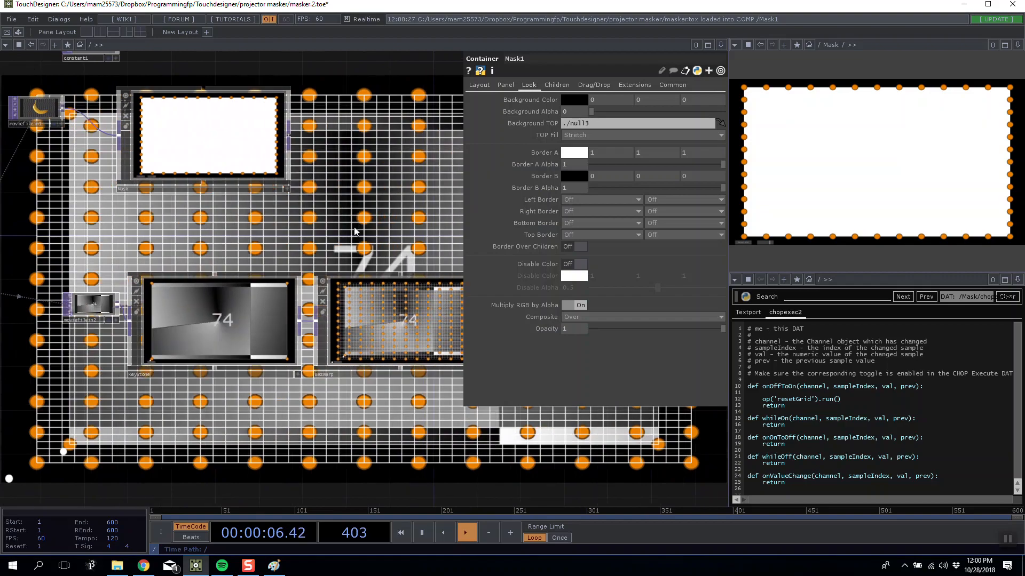
{"action": "scroll", "coordinate": [102, 283], "scroll_direction": "up", "scroll_amount": 5}
{"action": "left_click_drag", "start_coordinate": [168, 302], "coordinate": [148, 278]}
{"action": "left_click", "coordinate": [459, 468]}
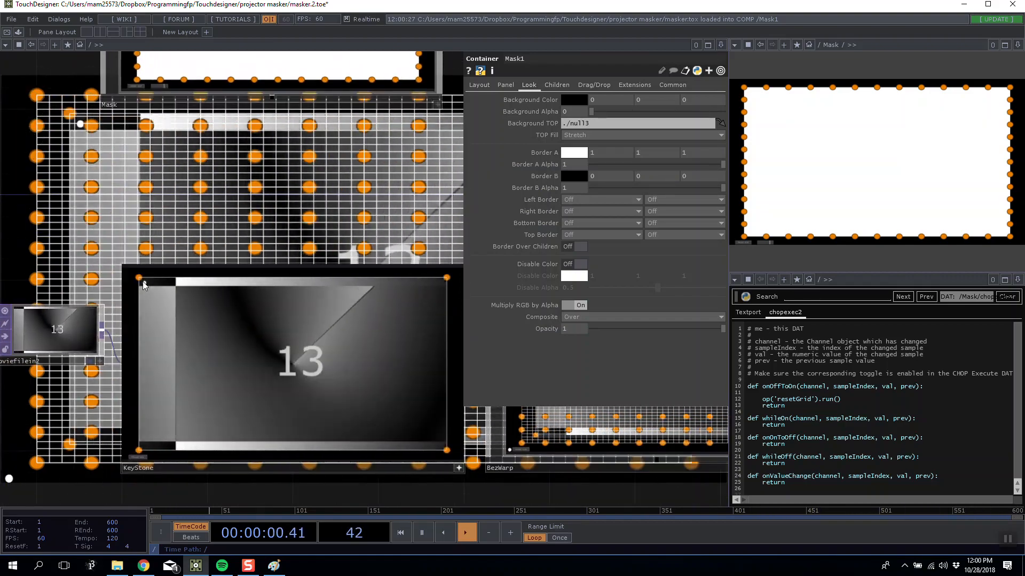
{"action": "left_click_drag", "start_coordinate": [143, 281], "coordinate": [191, 319]}
{"action": "left_click_drag", "start_coordinate": [448, 280], "coordinate": [323, 287]}
{"action": "left_click_drag", "start_coordinate": [446, 450], "coordinate": [322, 418]}
{"action": "left_click_drag", "start_coordinate": [139, 449], "coordinate": [130, 400]}
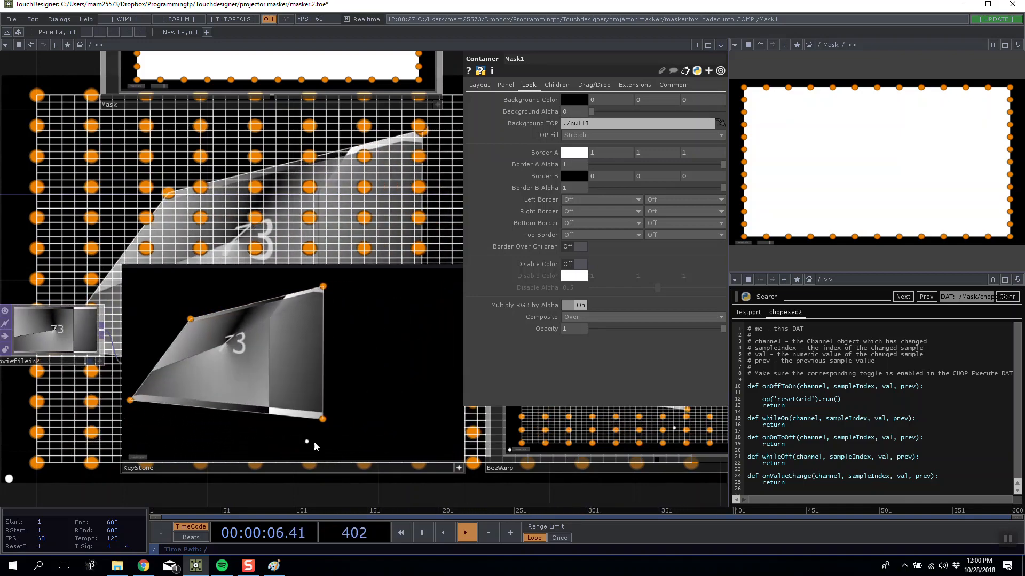
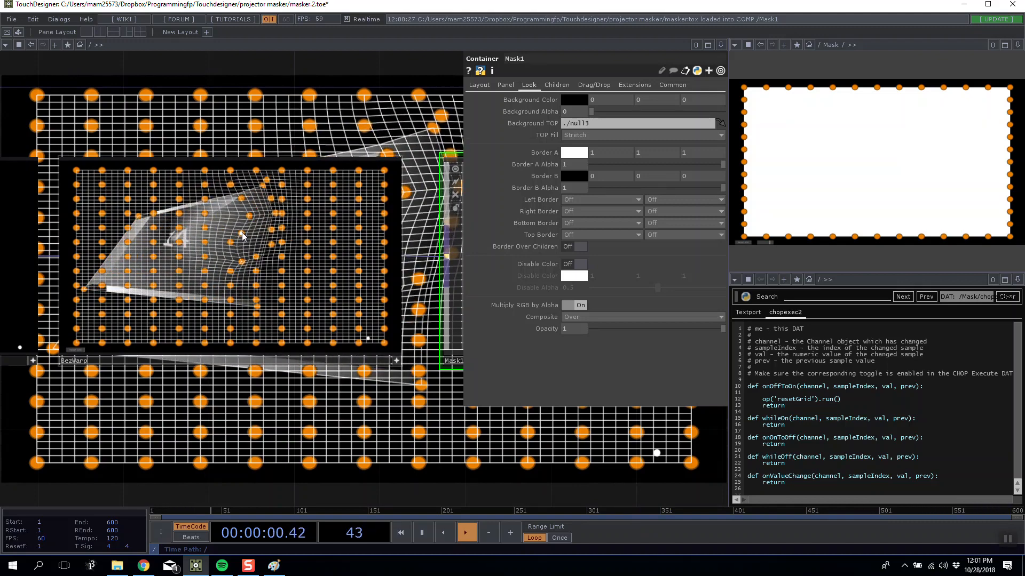
Step: Pull the upper-left points of Mask1 inward to cut that corner out of the mask
{"action": "scroll", "coordinate": [249, 253], "scroll_direction": "up", "scroll_amount": 5}
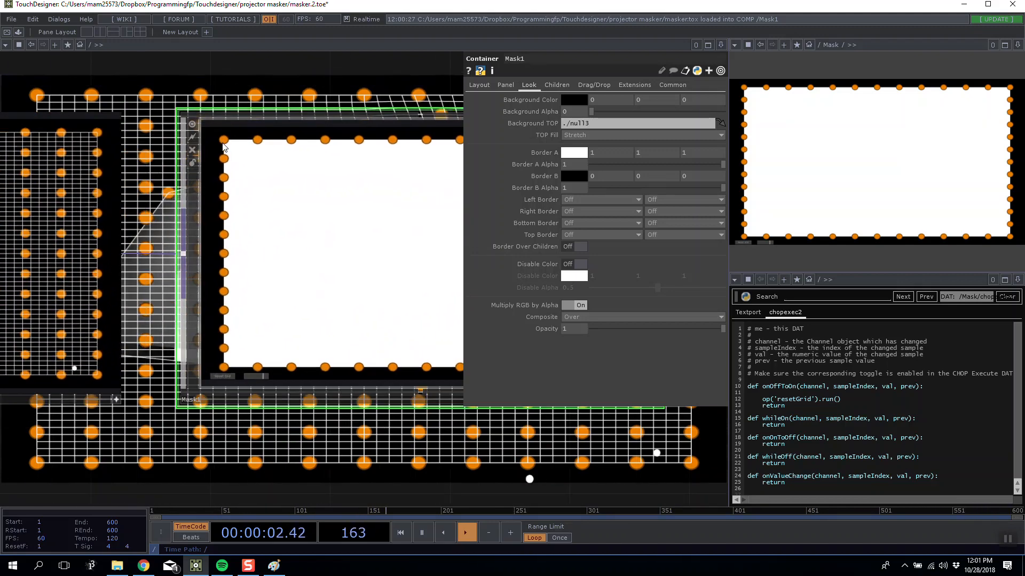
{"action": "scroll", "coordinate": [362, 385], "scroll_direction": "down", "scroll_amount": 5}
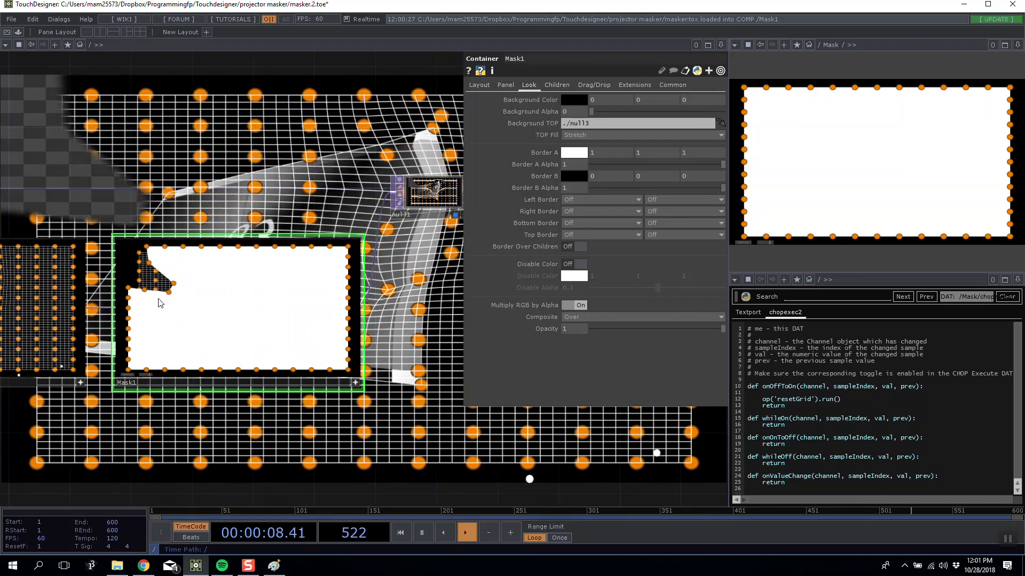
{"action": "scroll", "coordinate": [139, 201], "scroll_direction": "down", "scroll_amount": 8}
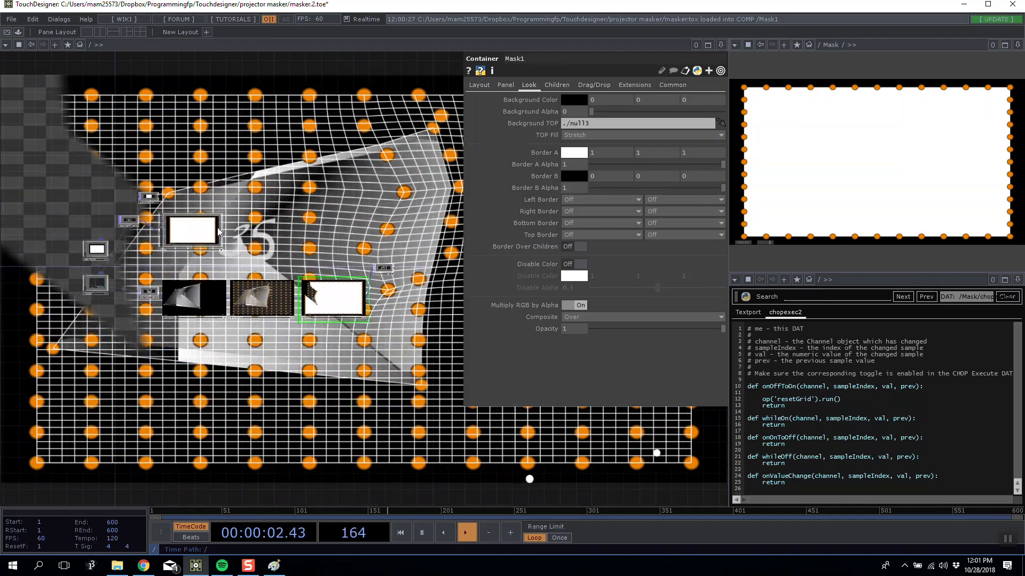
Step: Reset the KeyStone, BezWarp and Mask1 points to their original positions
{"action": "scroll", "coordinate": [197, 326], "scroll_direction": "up", "scroll_amount": 8}
{"action": "scroll", "coordinate": [184, 337], "scroll_direction": "up", "scroll_amount": 5}
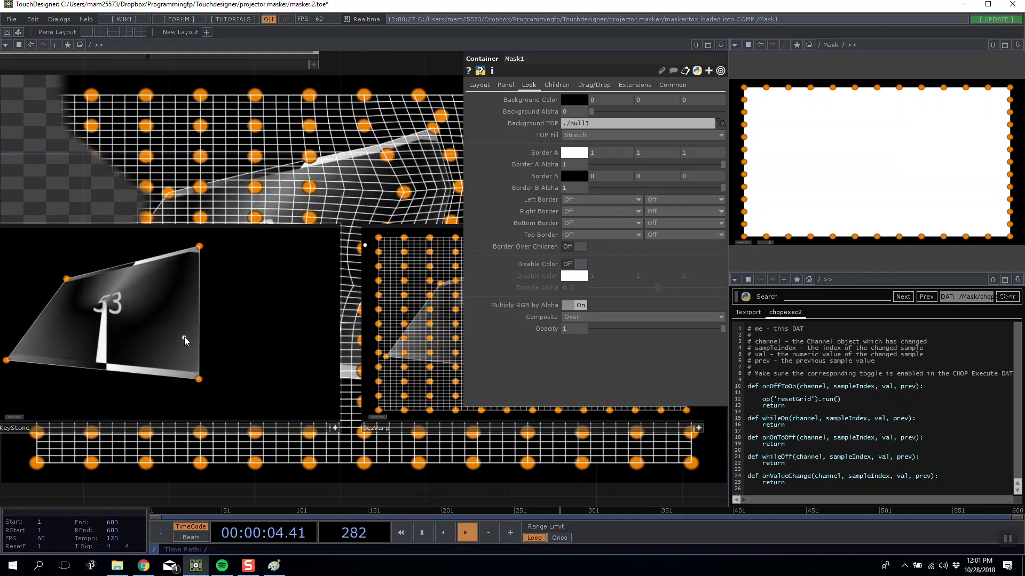
{"action": "scroll", "coordinate": [161, 341], "scroll_direction": "down", "scroll_amount": 5}
{"action": "key", "text": "p"}
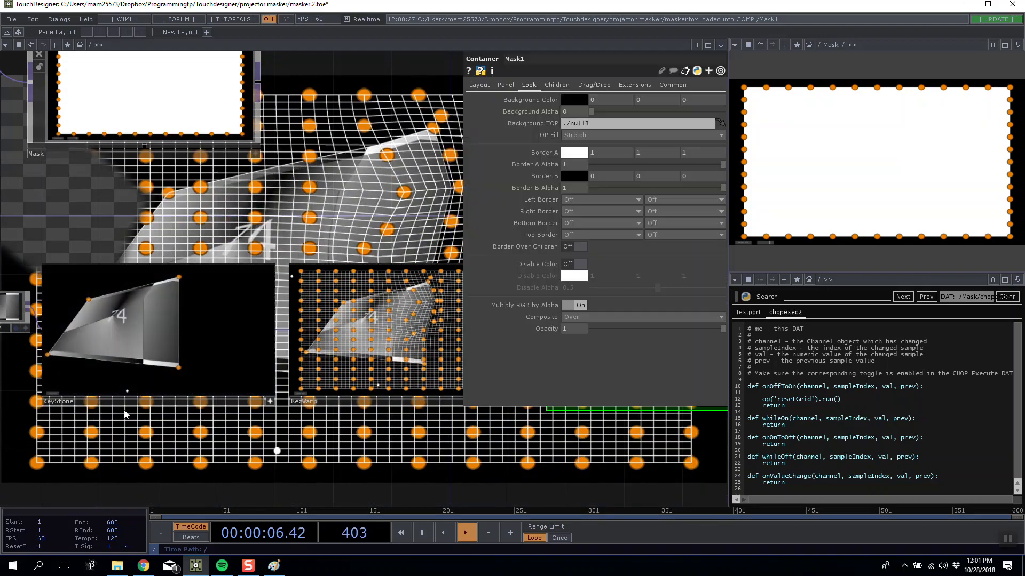
{"action": "left_click", "coordinate": [300, 392]}
{"action": "left_click_drag", "start_coordinate": [432, 407], "coordinate": [218, 389]}
{"action": "left_click", "coordinate": [347, 375]}
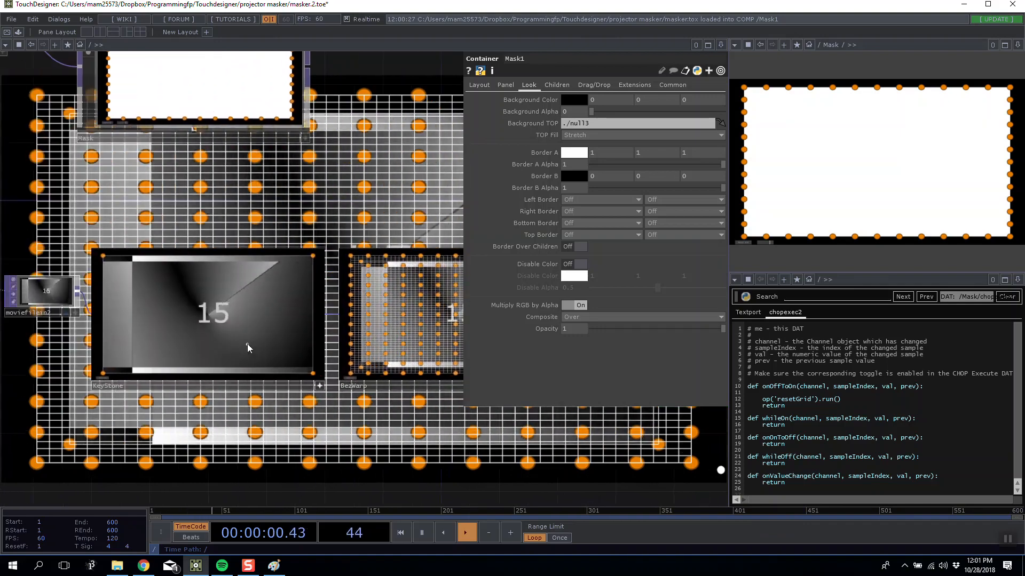
{"action": "scroll", "coordinate": [256, 342], "scroll_direction": "up", "scroll_amount": 5}
{"action": "scroll", "coordinate": [331, 205], "scroll_direction": "up", "scroll_amount": 4}
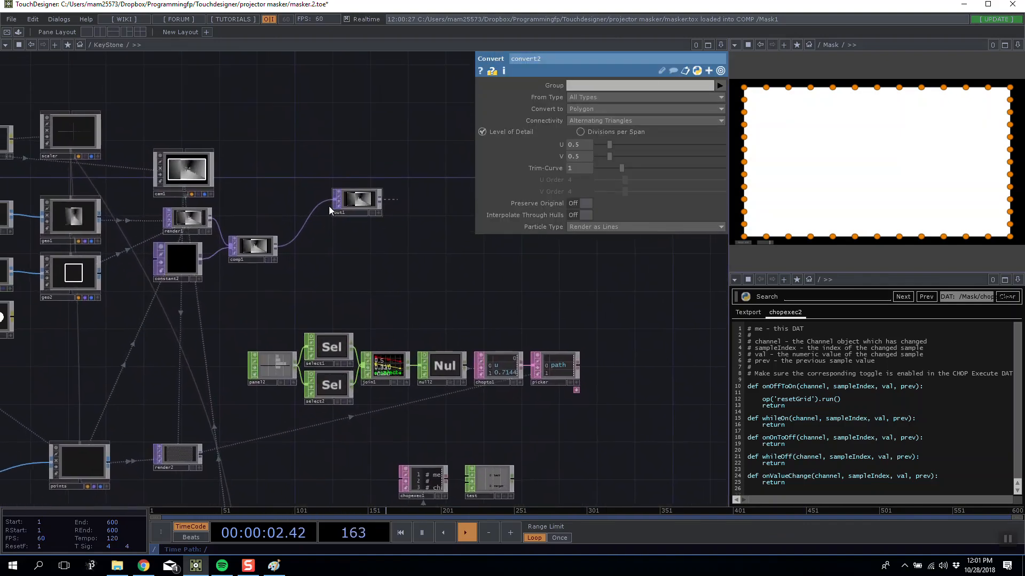
{"action": "scroll", "coordinate": [303, 233], "scroll_direction": "down", "scroll_amount": 2}
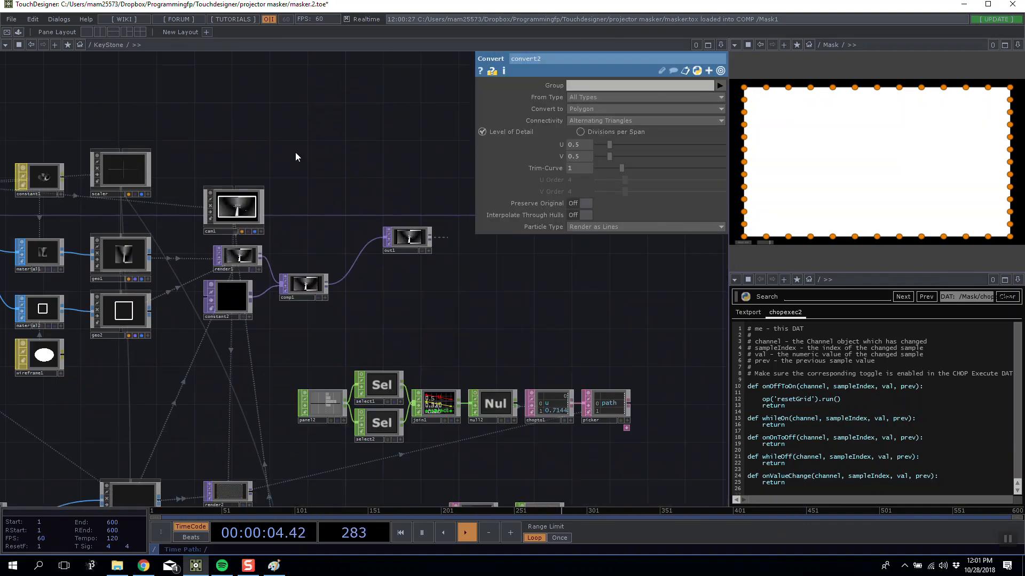
{"action": "key", "text": "Tab"}
{"action": "type", "text": "re"}
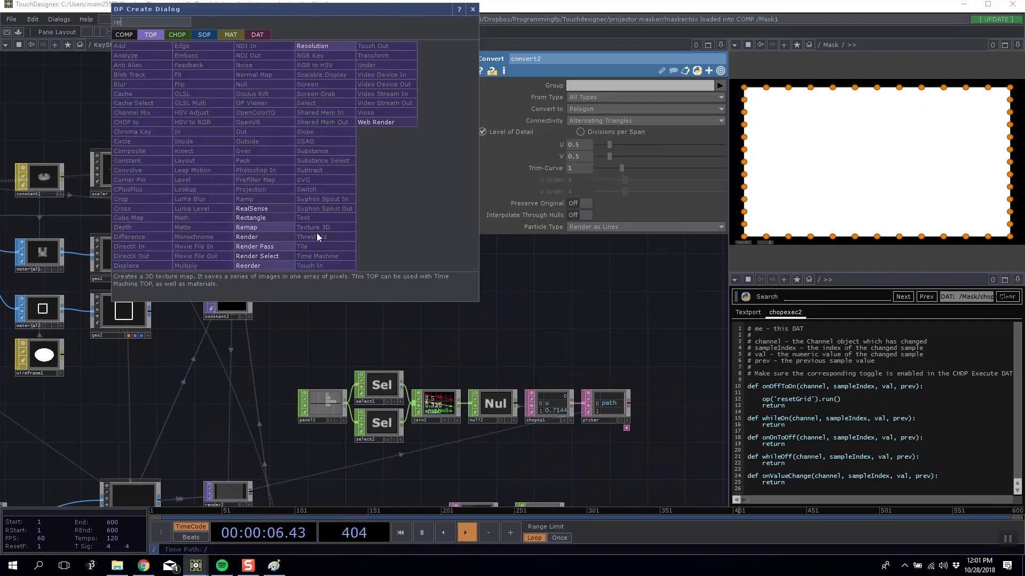
{"action": "left_click", "coordinate": [101, 146]}
{"action": "scroll", "coordinate": [134, 224], "scroll_direction": "down", "scroll_amount": 7}
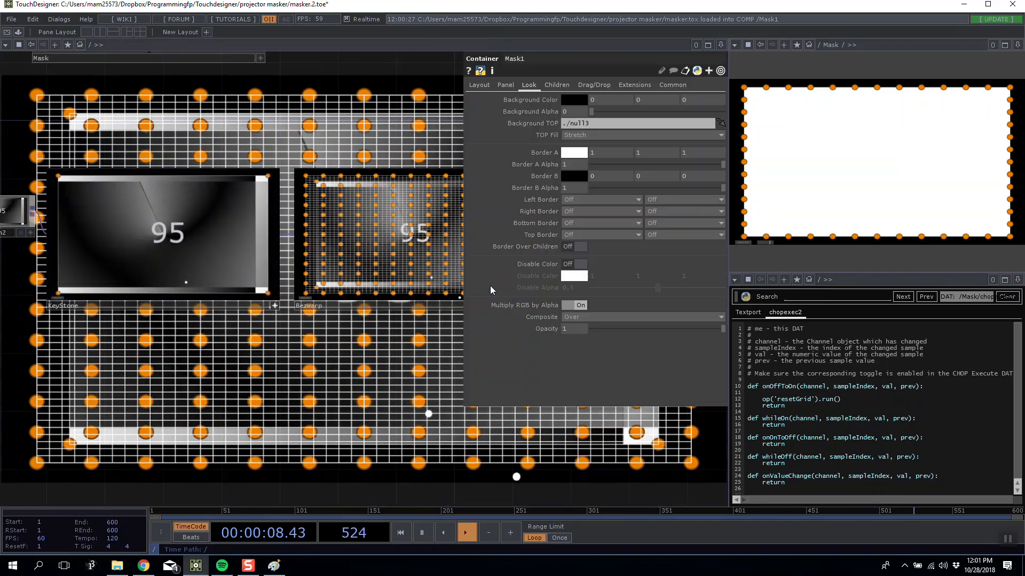
Step: Inside Mask1, copy the render3, blur1, cam2, comp3 and out1 operators
{"action": "left_click_drag", "start_coordinate": [189, 378], "coordinate": [76, 372]}
{"action": "scroll", "coordinate": [469, 221], "scroll_direction": "up", "scroll_amount": 7}
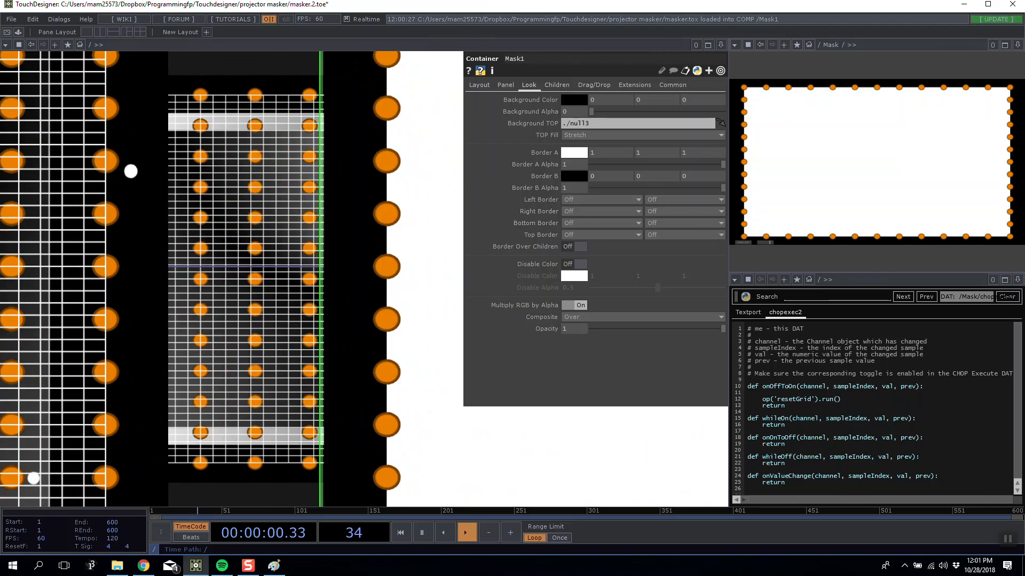
{"action": "key", "text": "p"}
{"action": "scroll", "coordinate": [432, 225], "scroll_direction": "up", "scroll_amount": 5}
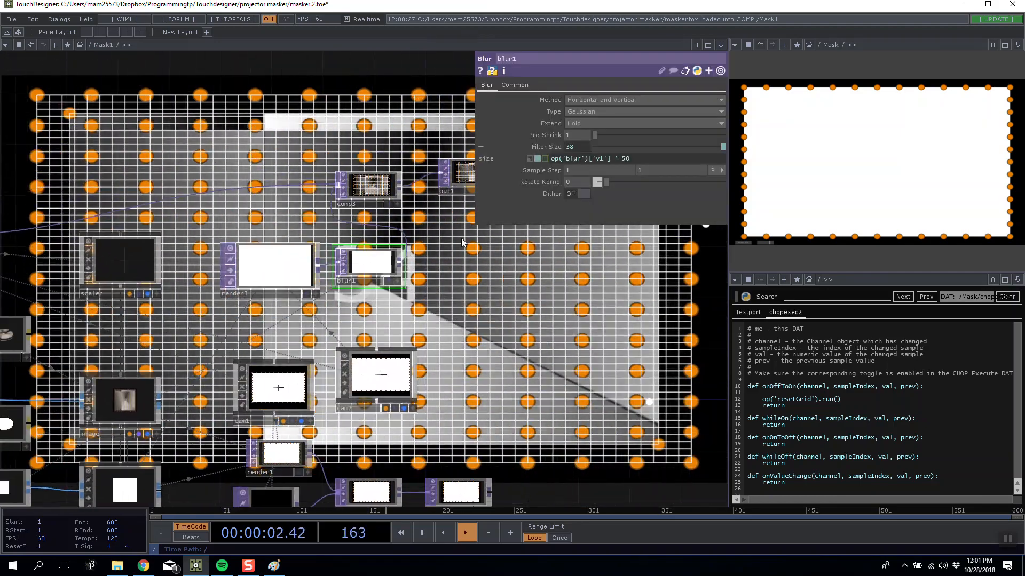
{"action": "scroll", "coordinate": [406, 228], "scroll_direction": "down", "scroll_amount": 8}
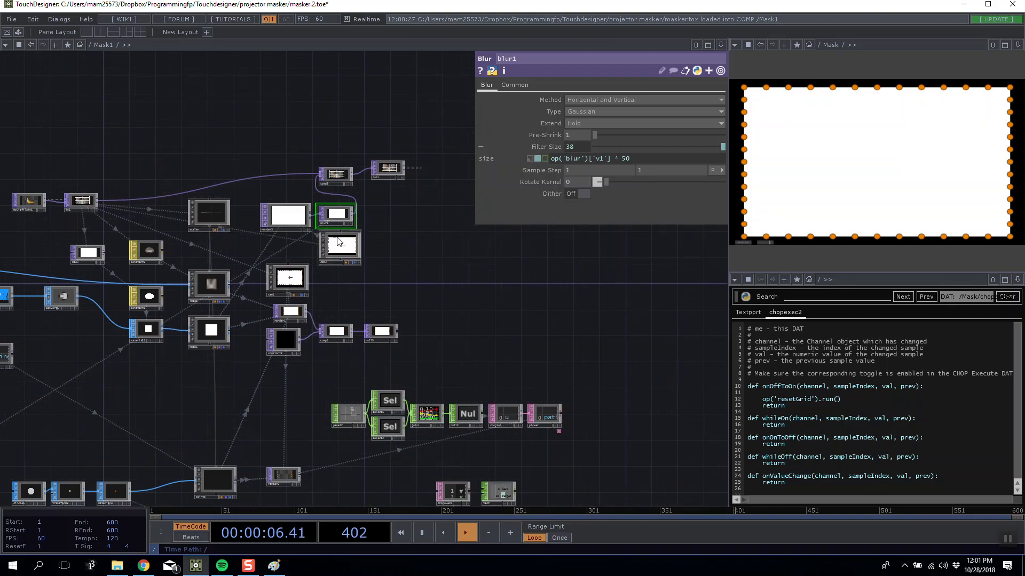
{"action": "left_click_drag", "start_coordinate": [414, 239], "coordinate": [417, 252]}
{"action": "scroll", "coordinate": [321, 245], "scroll_direction": "up", "scroll_amount": 5}
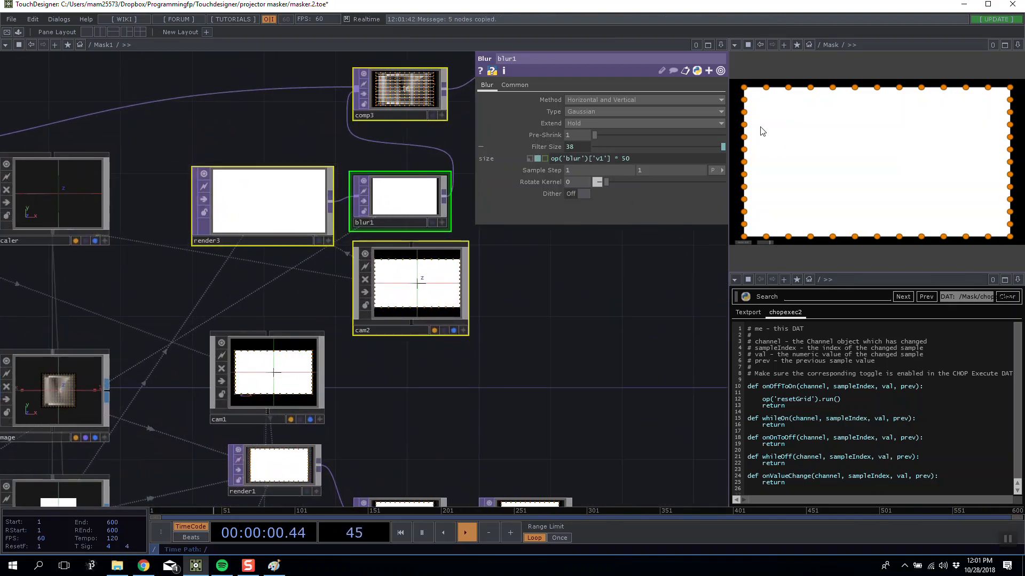
Step: Paste the five copied output operators into the upper part of the BezWarp network
{"action": "scroll", "coordinate": [431, 337], "scroll_direction": "down", "scroll_amount": 10}
{"action": "scroll", "coordinate": [431, 336], "scroll_direction": "up", "scroll_amount": 10}
{"action": "scroll", "coordinate": [170, 361], "scroll_direction": "up", "scroll_amount": 3}
{"action": "left_click_drag", "start_coordinate": [384, 144], "coordinate": [335, 298]}
{"action": "key", "text": "ctrl+v"}
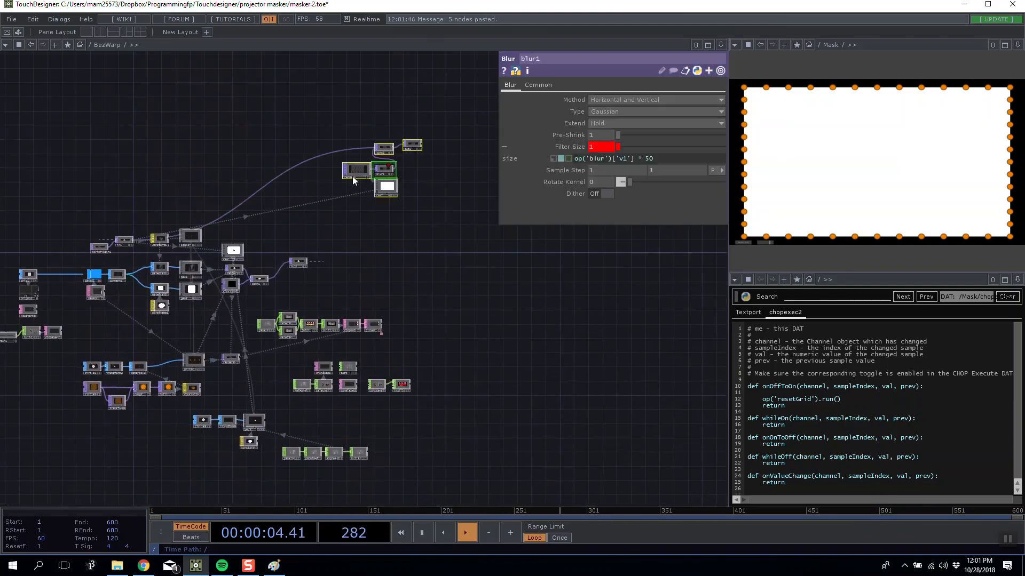
Step: Move the pasted operators closer to the BezWarp network and delete the eight geometry, material and CHOP operators at its lower end
{"action": "left_click", "coordinate": [306, 216]}
{"action": "left_click_drag", "start_coordinate": [179, 421], "coordinate": [174, 412]}
{"action": "key", "text": "Delete"}
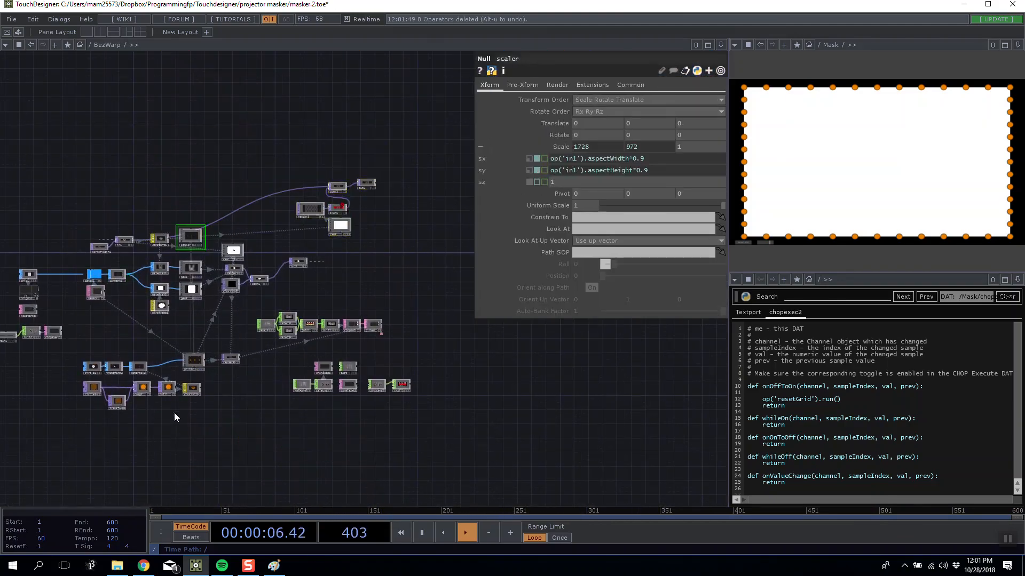
Step: Delete the pasted blur1 operator in the BezWarp network and reposition the view around render3
{"action": "scroll", "coordinate": [318, 221], "scroll_direction": "up", "scroll_amount": 5}
{"action": "left_click", "coordinate": [295, 209]}
{"action": "left_click_drag", "start_coordinate": [341, 214], "coordinate": [466, 224]}
{"action": "key", "text": "Delete"}
{"action": "scroll", "coordinate": [238, 253], "scroll_direction": "down", "scroll_amount": 3}
{"action": "left_click_drag", "start_coordinate": [209, 248], "coordinate": [288, 261]}
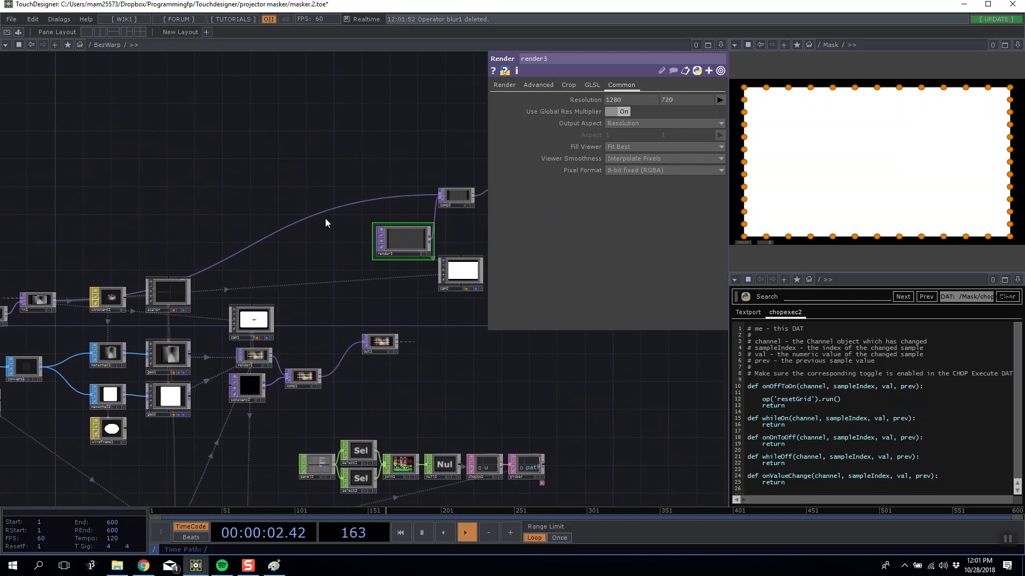
Step: Delete comp3 so render3 feeds straight into out2, and place cam2 directly beneath render3
{"action": "right_click", "coordinate": [319, 211]}
{"action": "left_click", "coordinate": [338, 240]}
{"action": "left_click_drag", "start_coordinate": [354, 184], "coordinate": [165, 226]}
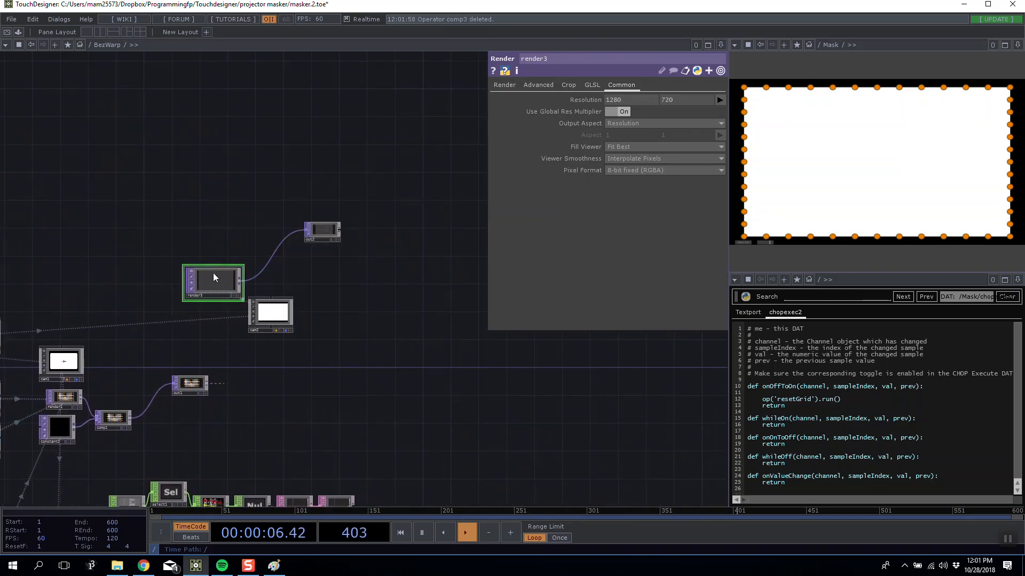
{"action": "left_click_drag", "start_coordinate": [191, 316], "coordinate": [191, 316]}
{"action": "left_click_drag", "start_coordinate": [231, 342], "coordinate": [358, 277]}
{"action": "left_click_drag", "start_coordinate": [334, 242], "coordinate": [341, 243]}
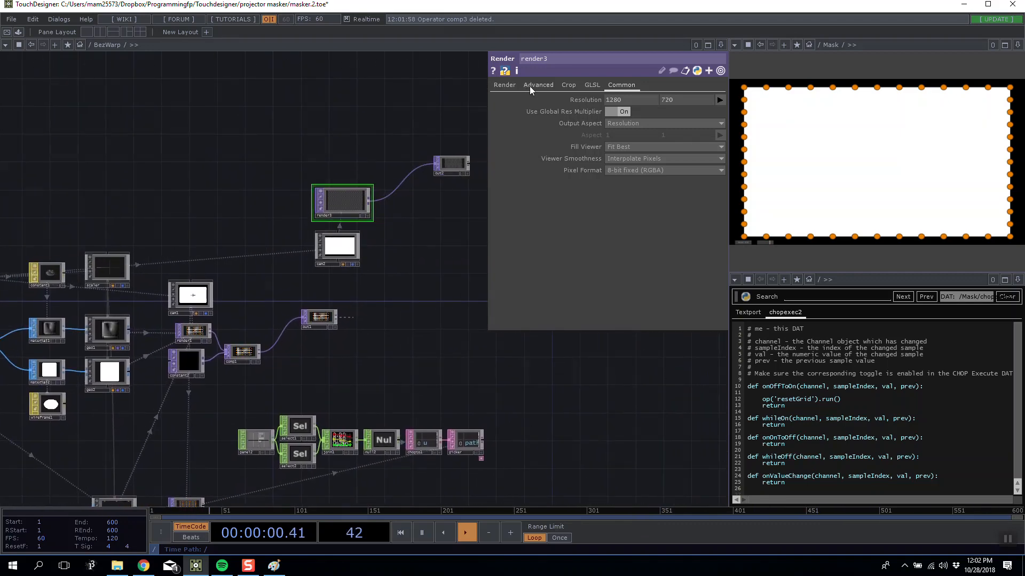
Step: Assign geo1 as the geometry that BezWarp's render3 renders
{"action": "left_click", "coordinate": [504, 85]}
{"action": "scroll", "coordinate": [131, 403], "scroll_direction": "up", "scroll_amount": 3}
{"action": "left_click_drag", "start_coordinate": [133, 405], "coordinate": [150, 297]}
{"action": "scroll", "coordinate": [149, 291], "scroll_direction": "down", "scroll_amount": 5}
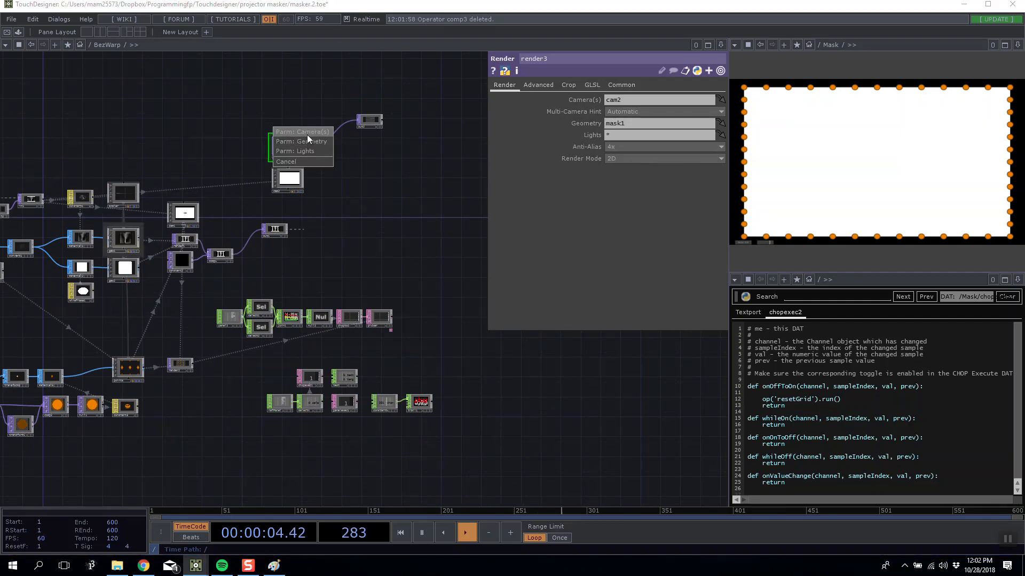
{"action": "left_click", "coordinate": [307, 140]}
Step: Inspect the render3 and cam2 views up close and trace their connections back to the geometry operators
{"action": "scroll", "coordinate": [288, 152], "scroll_direction": "up", "scroll_amount": 5}
{"action": "scroll", "coordinate": [276, 160], "scroll_direction": "up", "scroll_amount": 3}
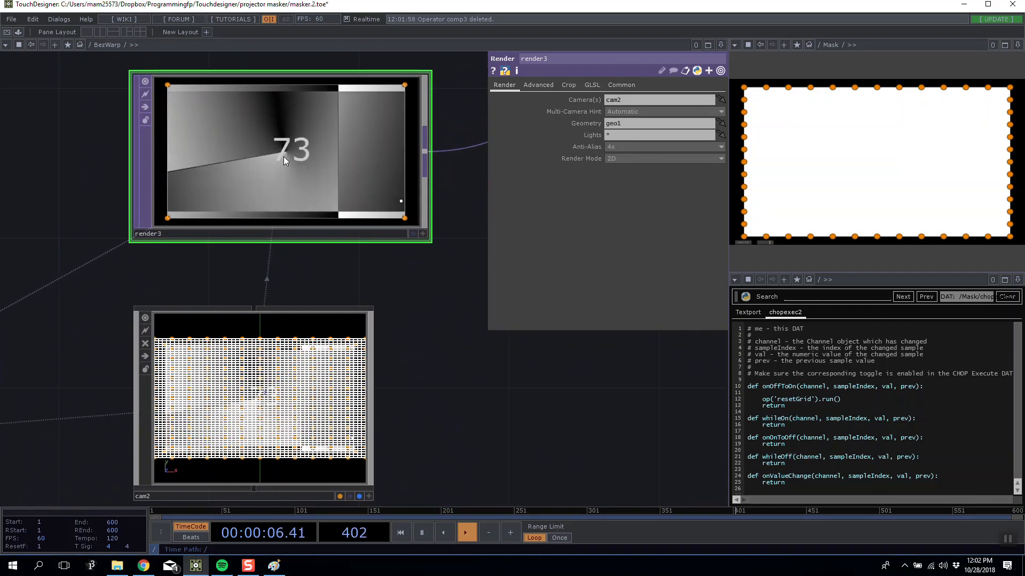
{"action": "scroll", "coordinate": [282, 176], "scroll_direction": "down", "scroll_amount": 2}
{"action": "scroll", "coordinate": [269, 298], "scroll_direction": "up", "scroll_amount": 4}
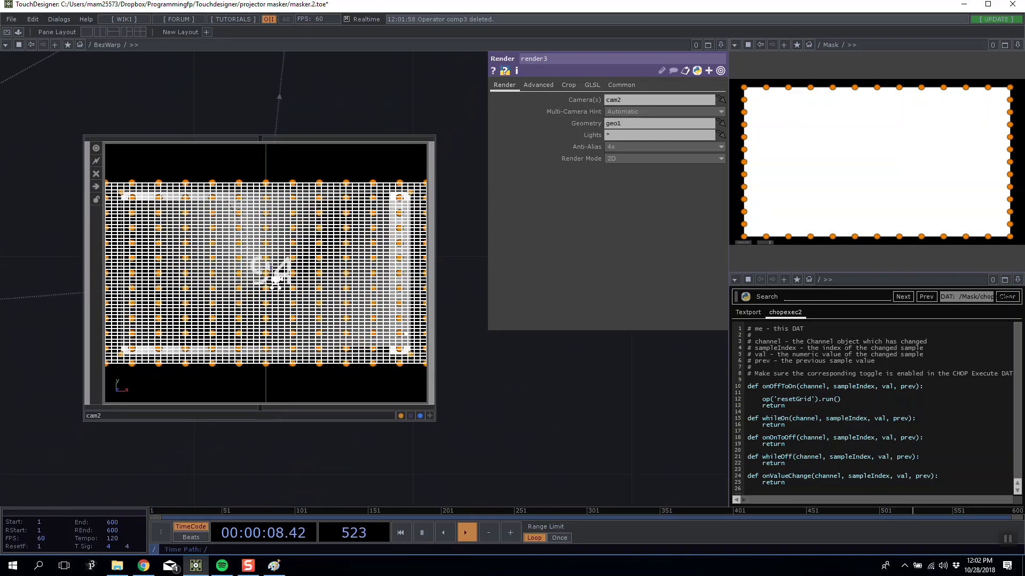
{"action": "scroll", "coordinate": [272, 283], "scroll_direction": "down", "scroll_amount": 3}
{"action": "scroll", "coordinate": [389, 325], "scroll_direction": "down", "scroll_amount": 6}
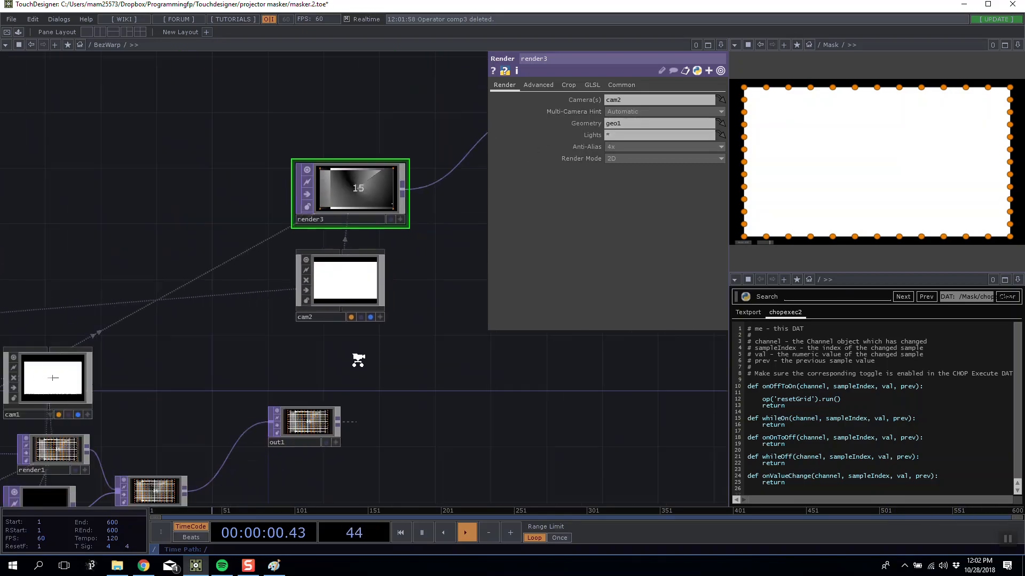
{"action": "scroll", "coordinate": [200, 331], "scroll_direction": "up", "scroll_amount": 5}
{"action": "left_click_drag", "start_coordinate": [307, 294], "coordinate": [347, 285]}
{"action": "scroll", "coordinate": [222, 307], "scroll_direction": "up", "scroll_amount": 5}
{"action": "scroll", "coordinate": [222, 307], "scroll_direction": "down", "scroll_amount": 5}
{"action": "left_click_drag", "start_coordinate": [327, 243], "coordinate": [674, 238]}
{"action": "left_click_drag", "start_coordinate": [286, 253], "coordinate": [218, 256]}
{"action": "left_click_drag", "start_coordinate": [395, 246], "coordinate": [217, 247]}
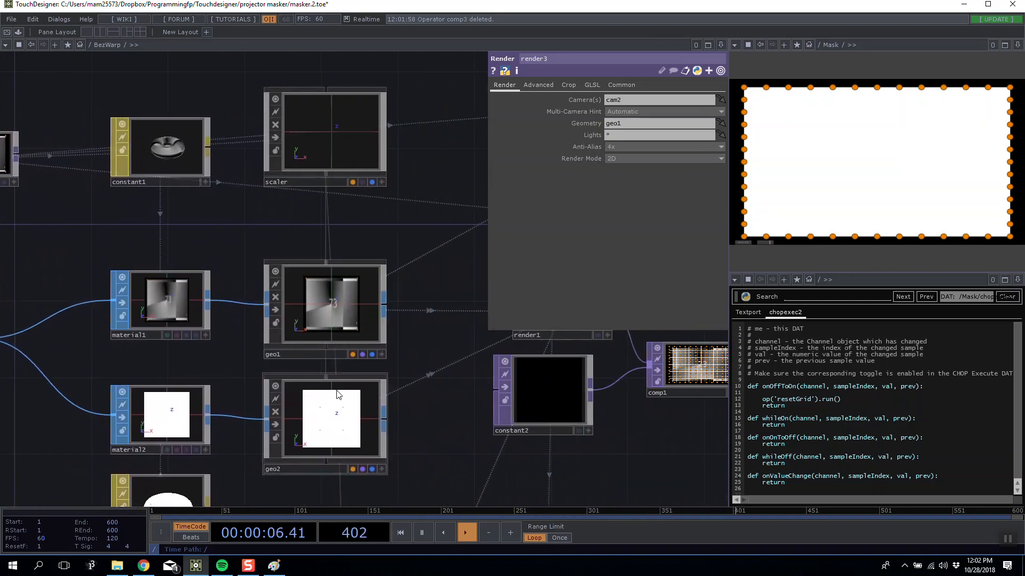
Step: Check the transform parameters of the points and geo2 geometry, and compare render1's view with render3's
{"action": "left_click", "coordinate": [337, 395]}
{"action": "scroll", "coordinate": [322, 372], "scroll_direction": "up", "scroll_amount": 5}
{"action": "scroll", "coordinate": [312, 314], "scroll_direction": "down", "scroll_amount": 5}
{"action": "left_click", "coordinate": [349, 329]}
{"action": "left_click", "coordinate": [328, 392]}
{"action": "left_click_drag", "start_coordinate": [418, 347], "coordinate": [329, 100]}
{"action": "left_click", "coordinate": [268, 400]}
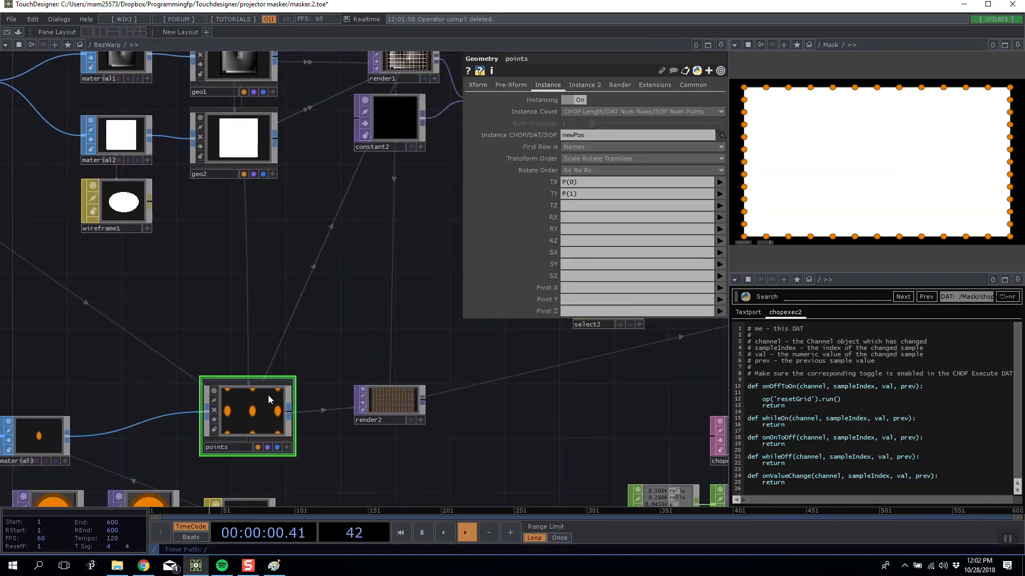
{"action": "left_click", "coordinate": [477, 86]}
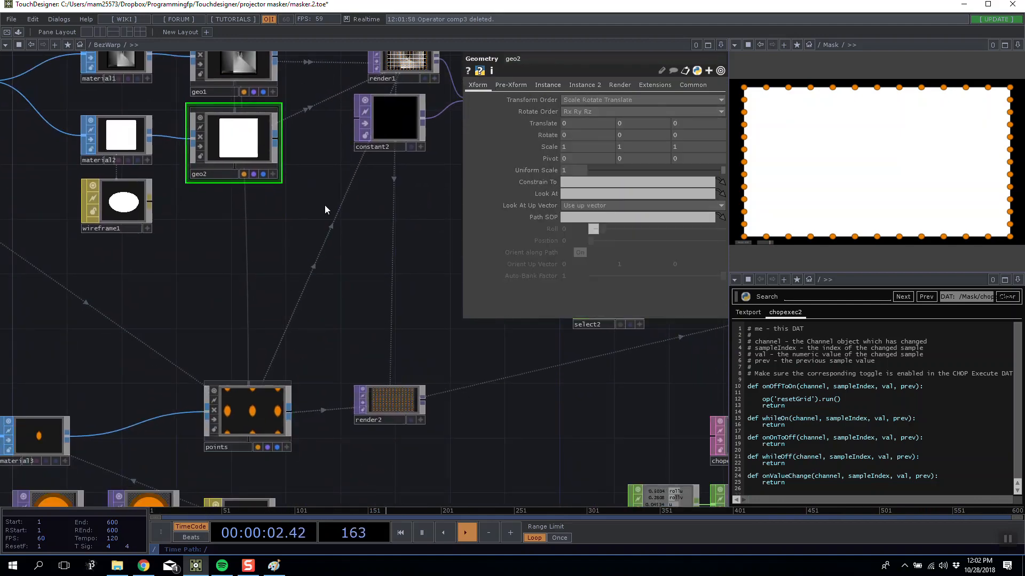
{"action": "left_click_drag", "start_coordinate": [325, 205], "coordinate": [354, 348]}
{"action": "left_click_drag", "start_coordinate": [354, 303], "coordinate": [286, 348]}
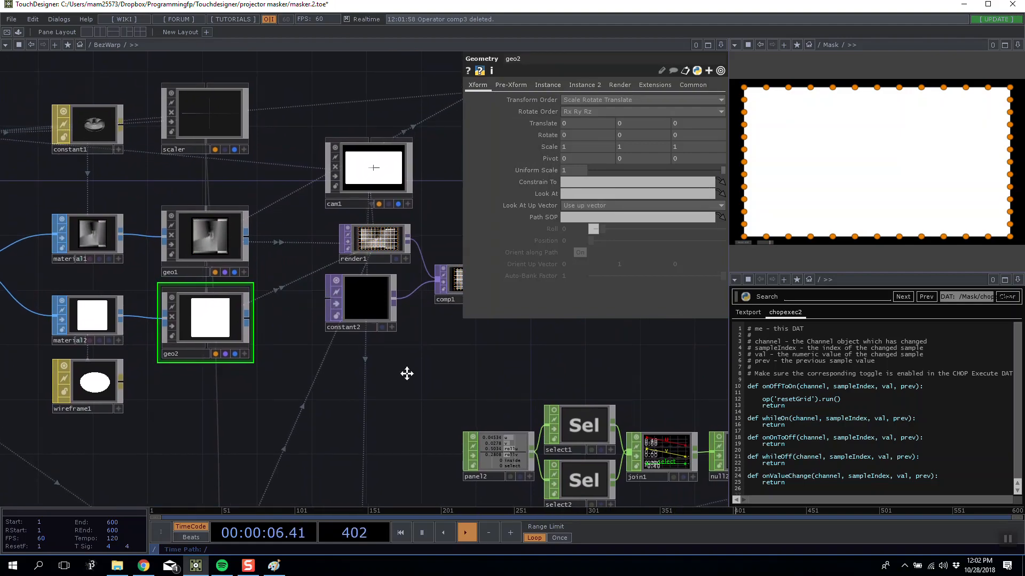
{"action": "left_click_drag", "start_coordinate": [411, 370], "coordinate": [154, 406]}
{"action": "left_click_drag", "start_coordinate": [256, 271], "coordinate": [306, 372]}
{"action": "scroll", "coordinate": [166, 394], "scroll_direction": "up", "scroll_amount": 6}
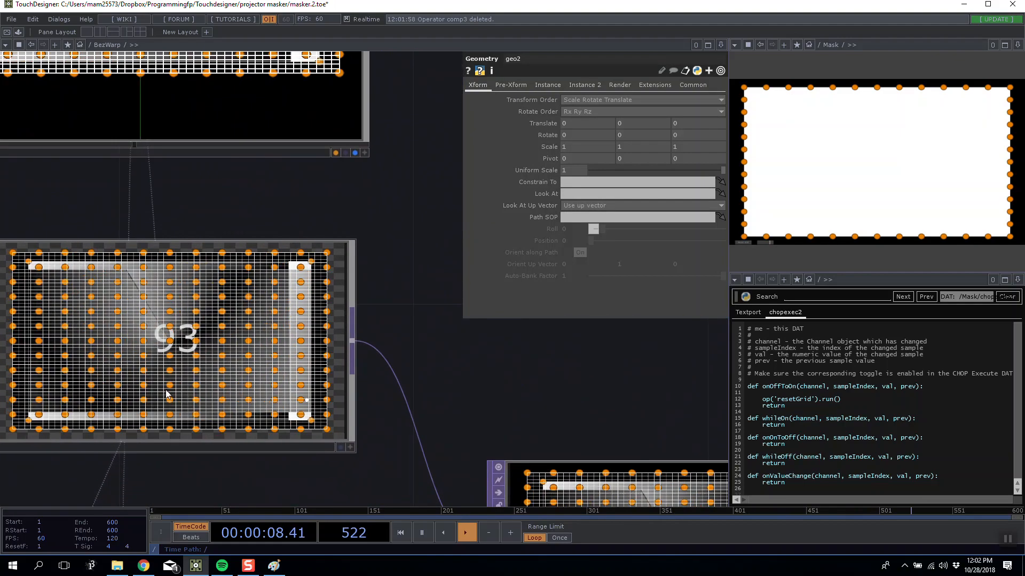
{"action": "scroll", "coordinate": [166, 393], "scroll_direction": "down", "scroll_amount": 6}
{"action": "left_click_drag", "start_coordinate": [309, 288], "coordinate": [100, 418]}
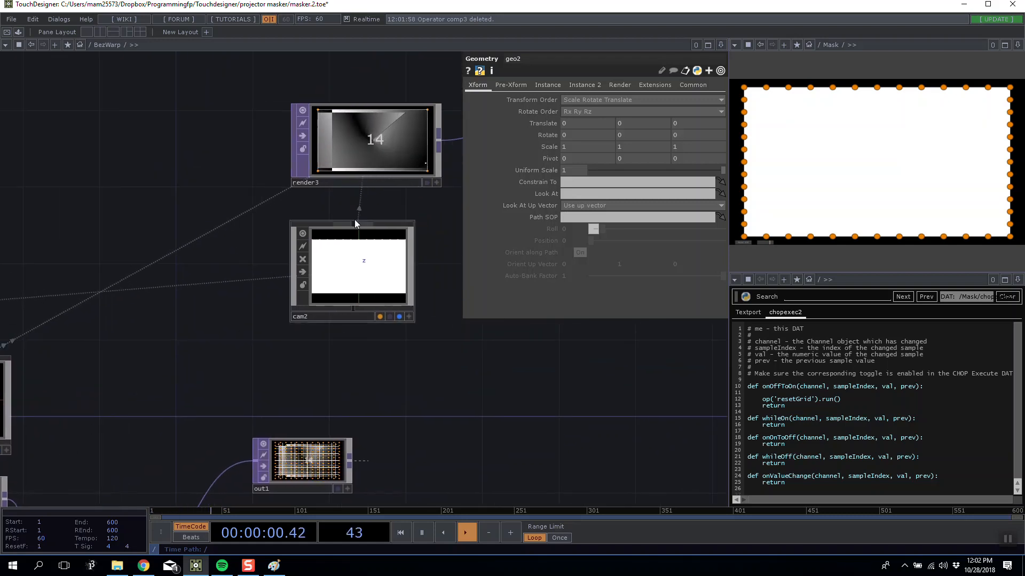
Step: Try op('in1').aspectWidth*1.1 as cam2's ortho width and restore the 0.9 multiplier
{"action": "left_click", "coordinate": [356, 224]}
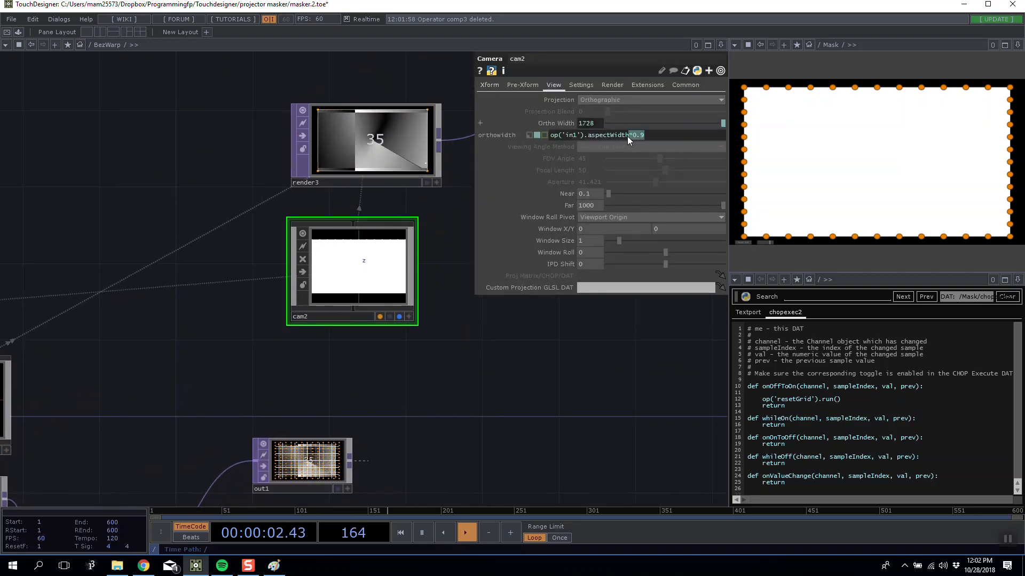
{"action": "key", "text": "BackSpace"}
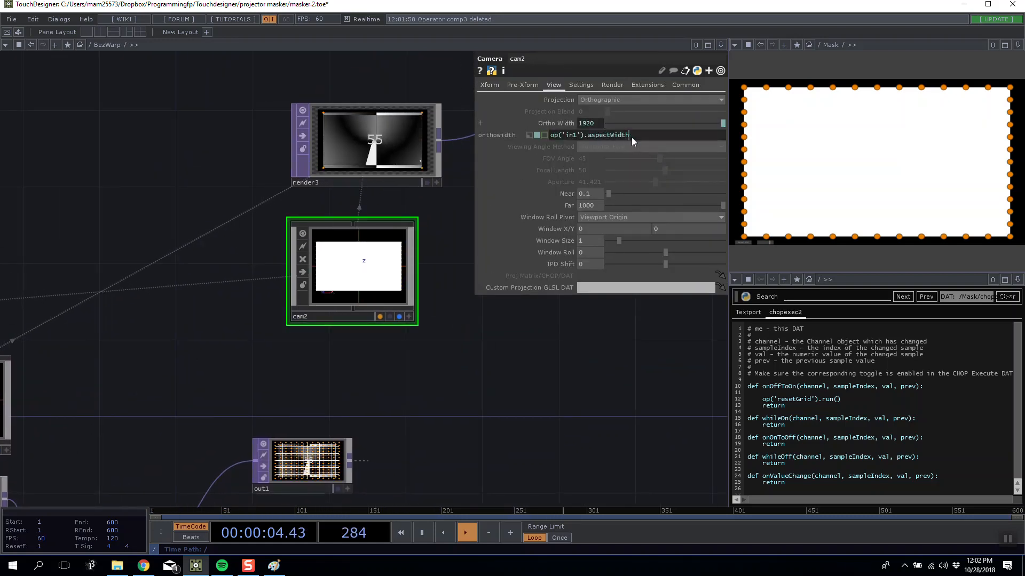
{"action": "type", "text": "1.1"}
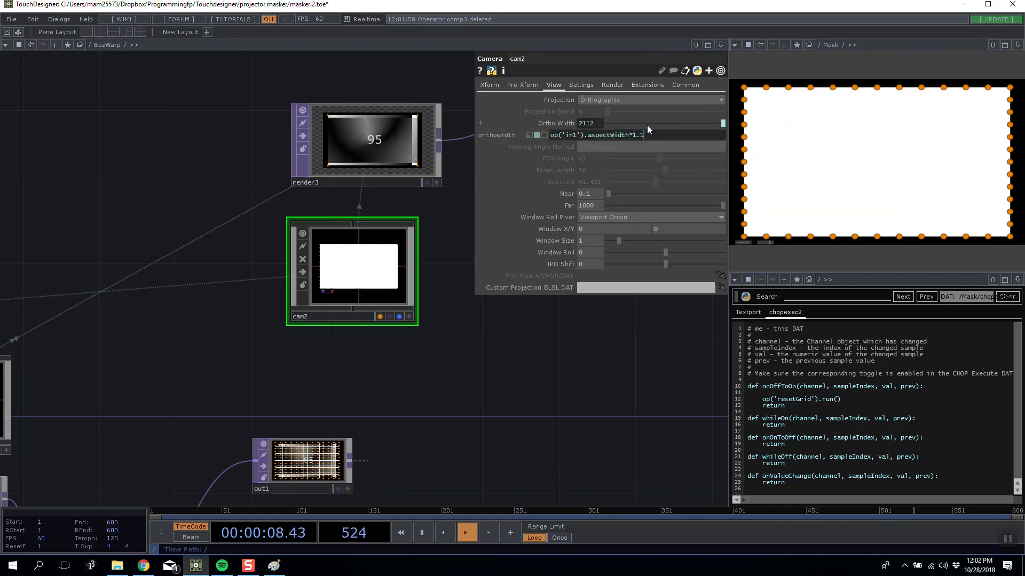
{"action": "key", "text": "BackSpace"}
{"action": "key", "text": "BackSpace"}
{"action": "key", "text": "BackSpace"}
{"action": "type", "text": "0.9"}
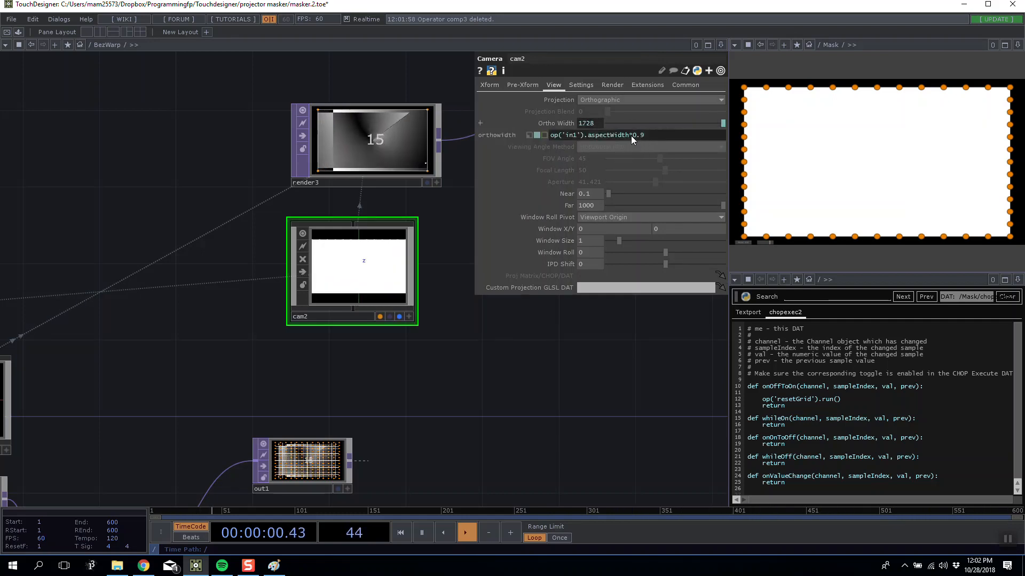
Step: Examine render3's output and its connection to out2
{"action": "left_click", "coordinate": [469, 301]}
{"action": "scroll", "coordinate": [291, 233], "scroll_direction": "up", "scroll_amount": 5}
{"action": "scroll", "coordinate": [402, 262], "scroll_direction": "down", "scroll_amount": 5}
{"action": "scroll", "coordinate": [274, 199], "scroll_direction": "up", "scroll_amount": 5}
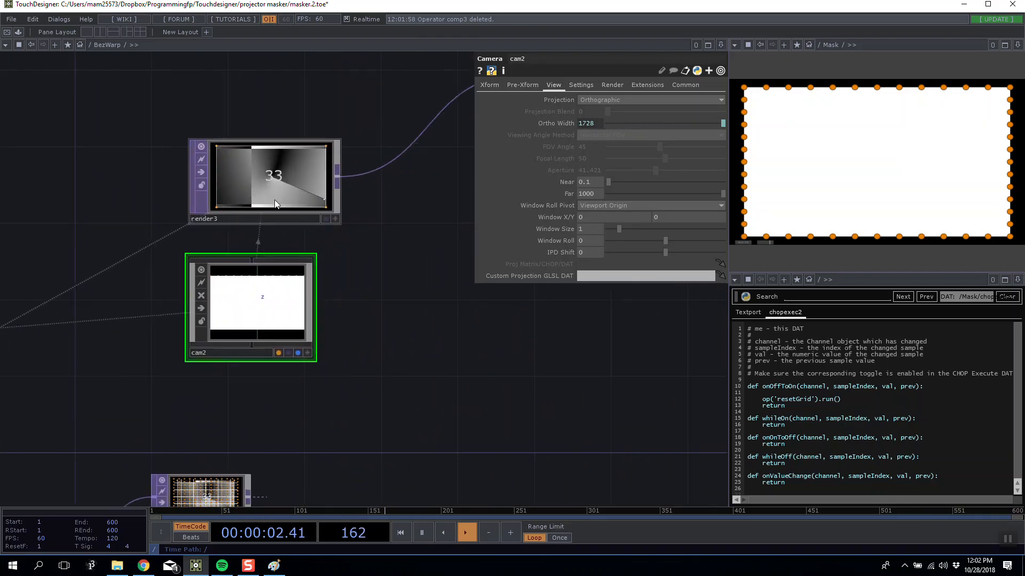
{"action": "left_click_drag", "start_coordinate": [421, 213], "coordinate": [226, 267]}
{"action": "scroll", "coordinate": [226, 267], "scroll_direction": "down", "scroll_amount": 4}
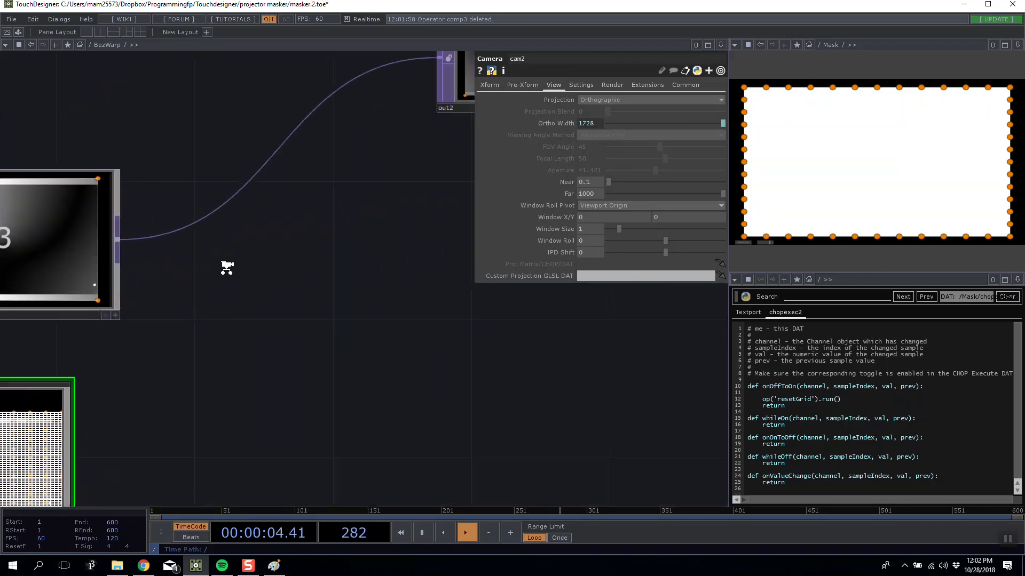
Step: Go from BezWarp into the KeyStone network and delete the eight geometry, material and CHOP operators at its lower end
{"action": "left_click_drag", "start_coordinate": [372, 175], "coordinate": [353, 194]}
{"action": "scroll", "coordinate": [252, 317], "scroll_direction": "down", "scroll_amount": 12}
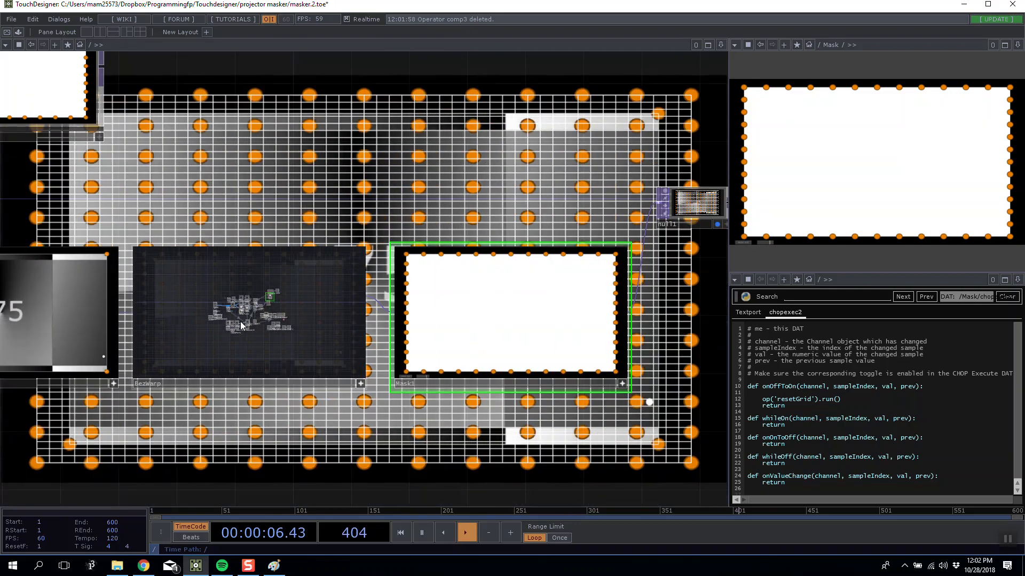
{"action": "scroll", "coordinate": [69, 328], "scroll_direction": "up", "scroll_amount": 6}
{"action": "key", "text": "p"}
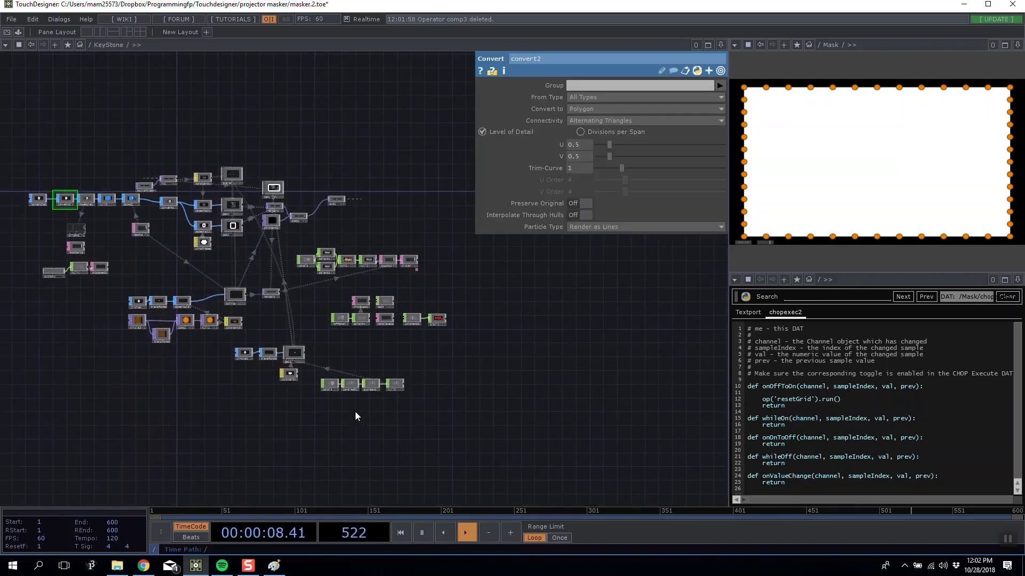
{"action": "left_click_drag", "start_coordinate": [158, 340], "coordinate": [204, 353]}
{"action": "key", "text": "Delete"}
Step: Paste the five copied output operators beside KeyStone's out1 and delete blur1 from them
{"action": "key", "text": "ctrl+v"}
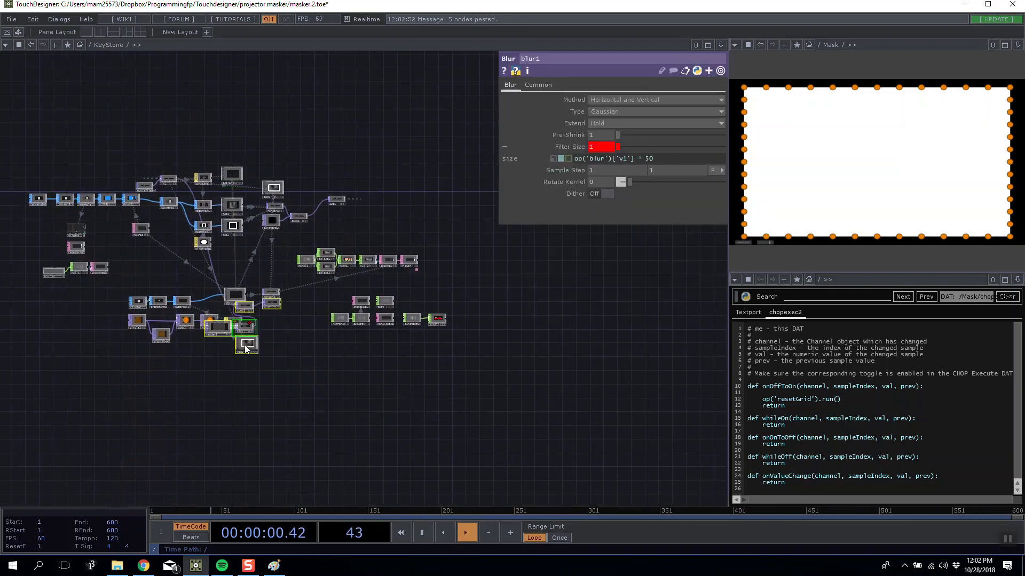
{"action": "scroll", "coordinate": [405, 217], "scroll_direction": "up", "scroll_amount": 10}
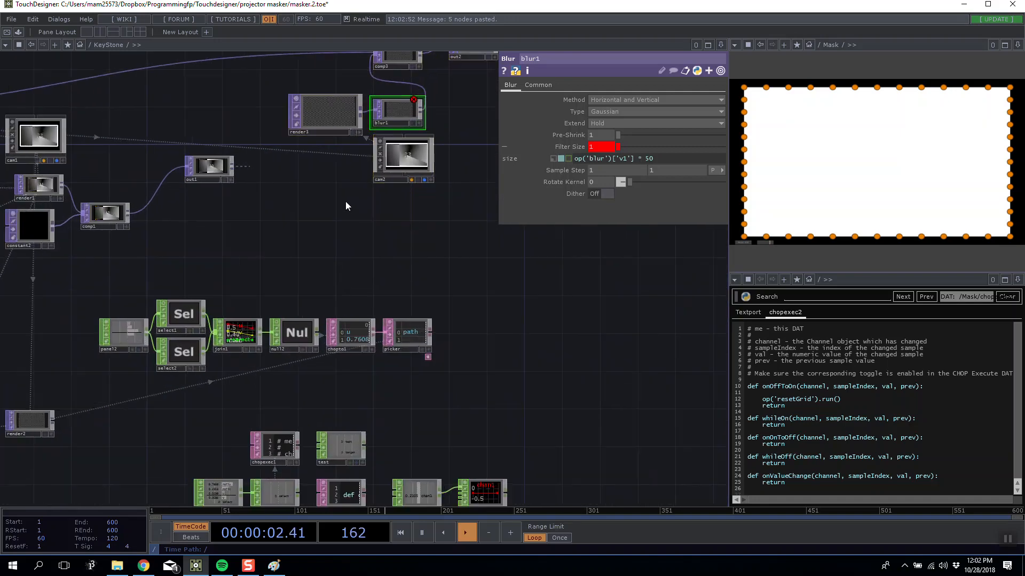
{"action": "key", "text": "Delete"}
{"action": "left_click_drag", "start_coordinate": [273, 219], "coordinate": [261, 209]}
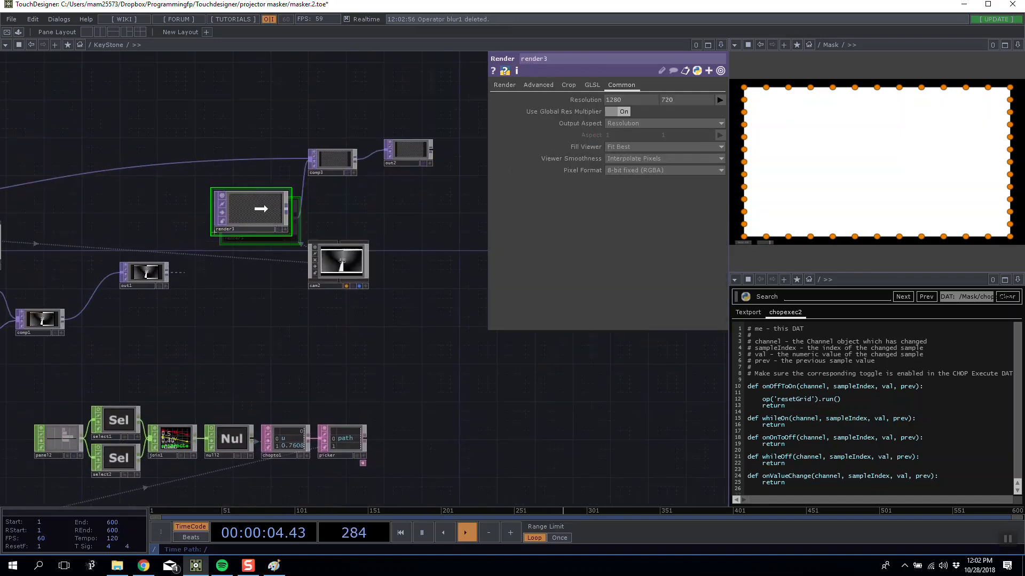
Step: Assign the textured geo1 as the geometry of render3 in the KeyStone network
{"action": "scroll", "coordinate": [319, 279], "scroll_direction": "down", "scroll_amount": 3}
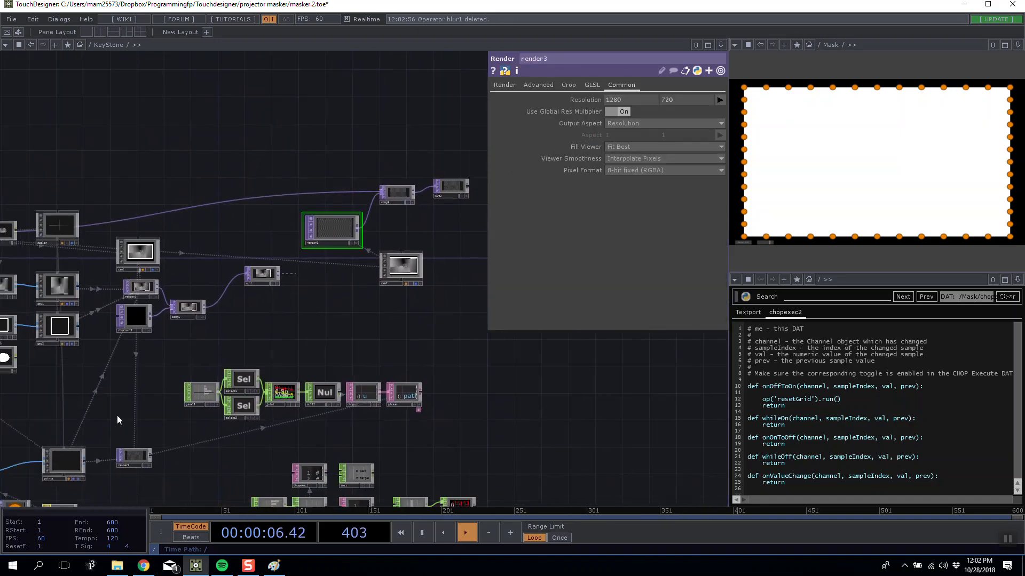
{"action": "scroll", "coordinate": [65, 459], "scroll_direction": "up", "scroll_amount": 3}
{"action": "scroll", "coordinate": [65, 416], "scroll_direction": "down", "scroll_amount": 3}
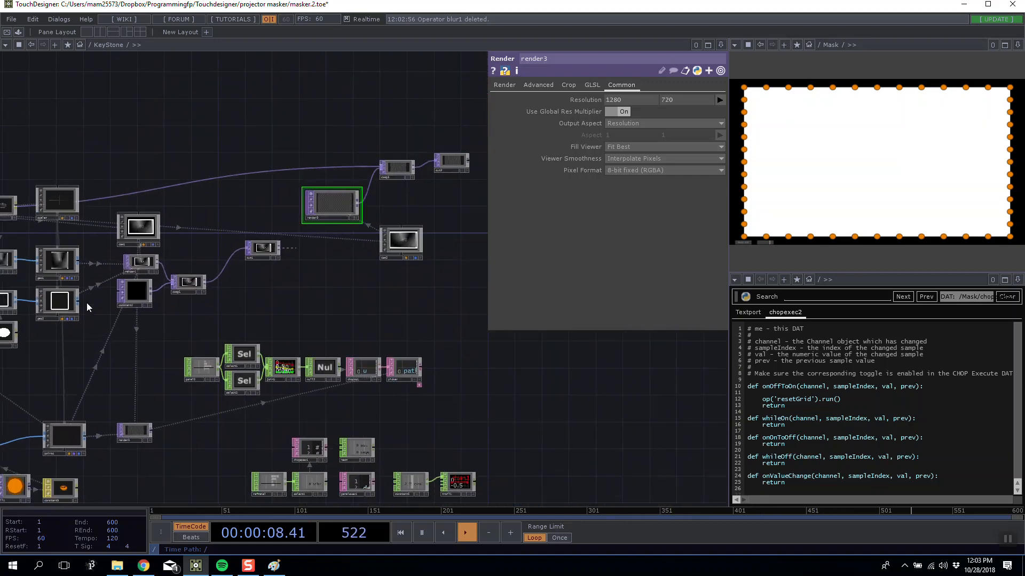
{"action": "left_click", "coordinate": [348, 194]}
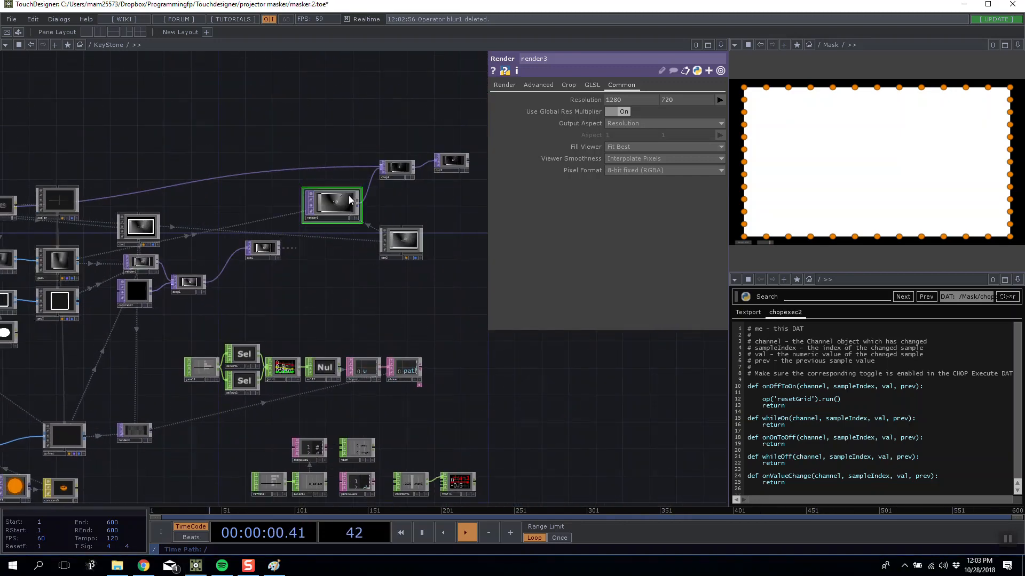
Step: Delete comp3 in KeyStone so render3 feeds out2 directly, and arrange render3 and cam2 next to out2
{"action": "scroll", "coordinate": [315, 230], "scroll_direction": "up", "scroll_amount": 5}
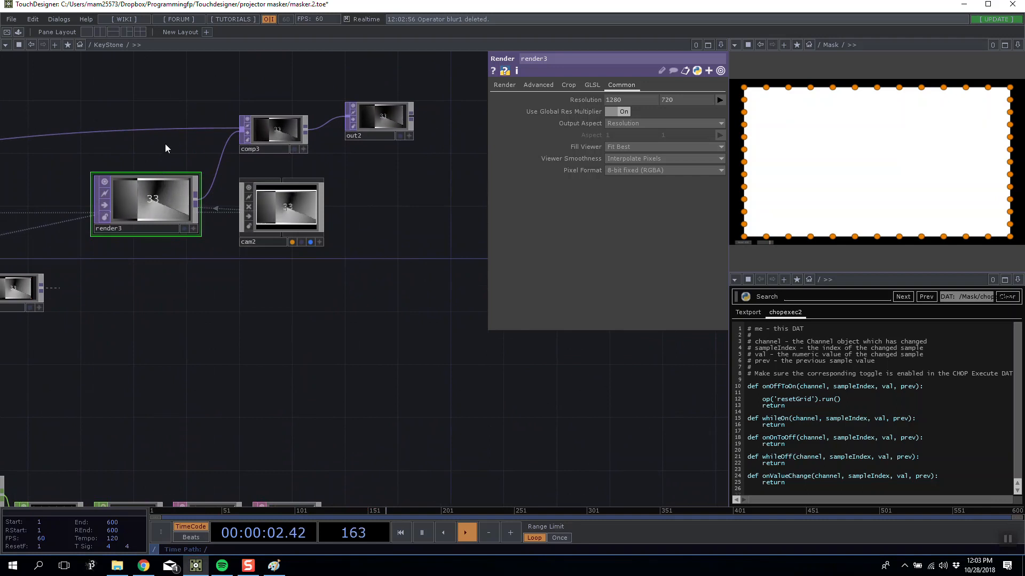
{"action": "left_click", "coordinate": [253, 130]}
{"action": "key", "text": "Delete"}
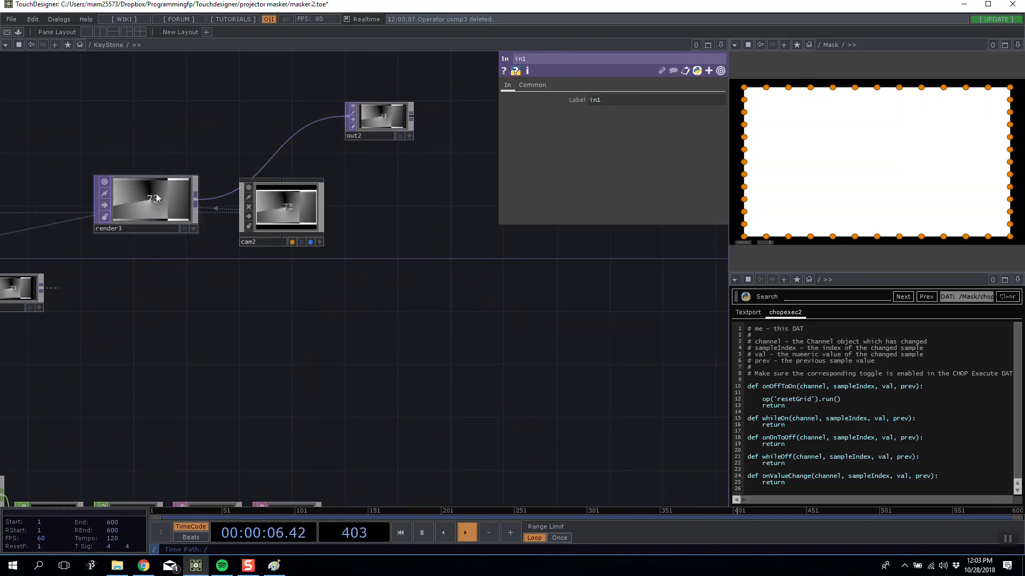
{"action": "scroll", "coordinate": [602, 279], "scroll_direction": "down", "scroll_amount": 3}
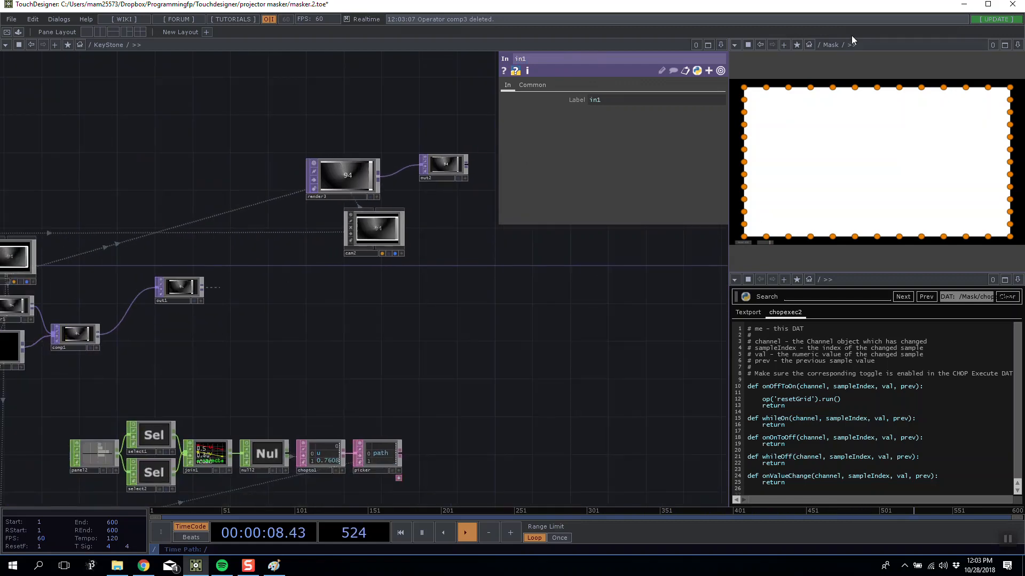
Step: Switch the preview pane from the Mask component to KeyStone
{"action": "left_click", "coordinate": [833, 88]}
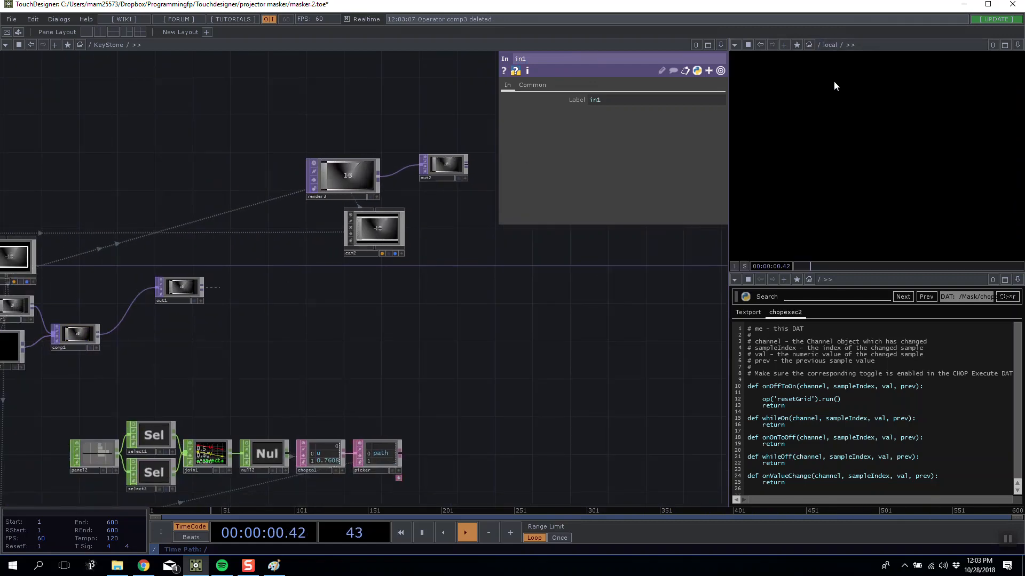
{"action": "left_click", "coordinate": [821, 44]}
{"action": "left_click", "coordinate": [838, 78]}
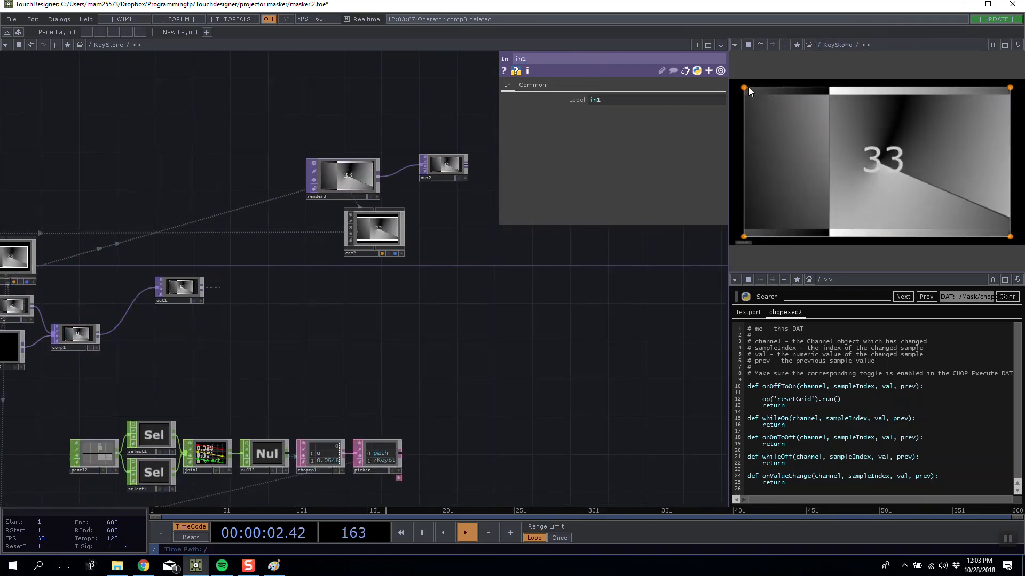
Step: Pull KeyStone's two left corner points inward and its lower-right corner to the left, with out2 in close view
{"action": "left_click_drag", "start_coordinate": [748, 88], "coordinate": [810, 123]}
{"action": "scroll", "coordinate": [446, 163], "scroll_direction": "up", "scroll_amount": 3}
{"action": "scroll", "coordinate": [446, 163], "scroll_direction": "up", "scroll_amount": 3}
{"action": "left_click_drag", "start_coordinate": [745, 235], "coordinate": [814, 198]}
{"action": "left_click_drag", "start_coordinate": [1009, 235], "coordinate": [963, 239]}
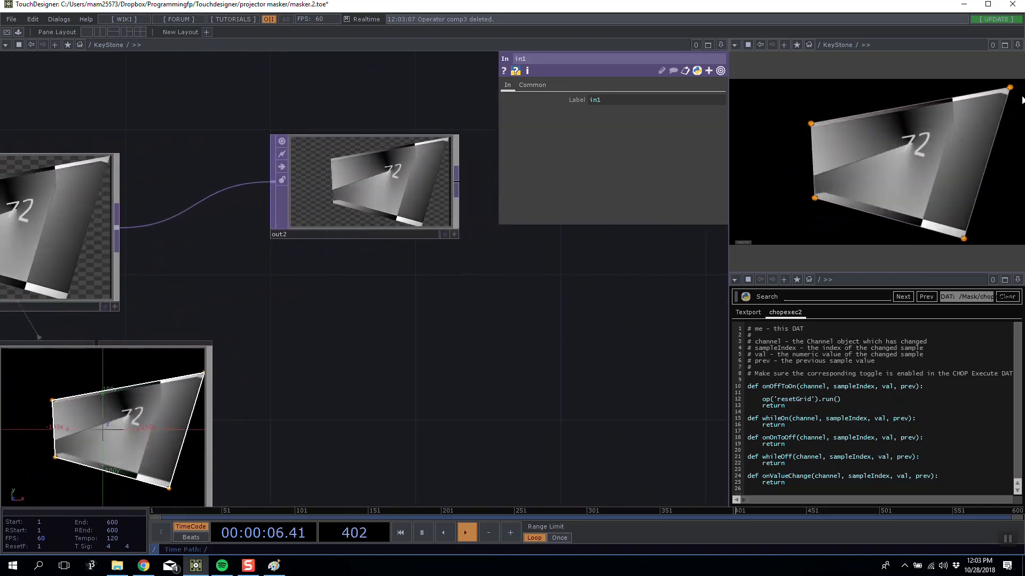
Step: Move KeyStone's upper-right corner inward and up, adjust the other three corners, and return to the root network
{"action": "left_click_drag", "start_coordinate": [1009, 89], "coordinate": [952, 78]}
{"action": "left_click_drag", "start_coordinate": [964, 239], "coordinate": [943, 242]}
{"action": "left_click_drag", "start_coordinate": [815, 199], "coordinate": [806, 213]}
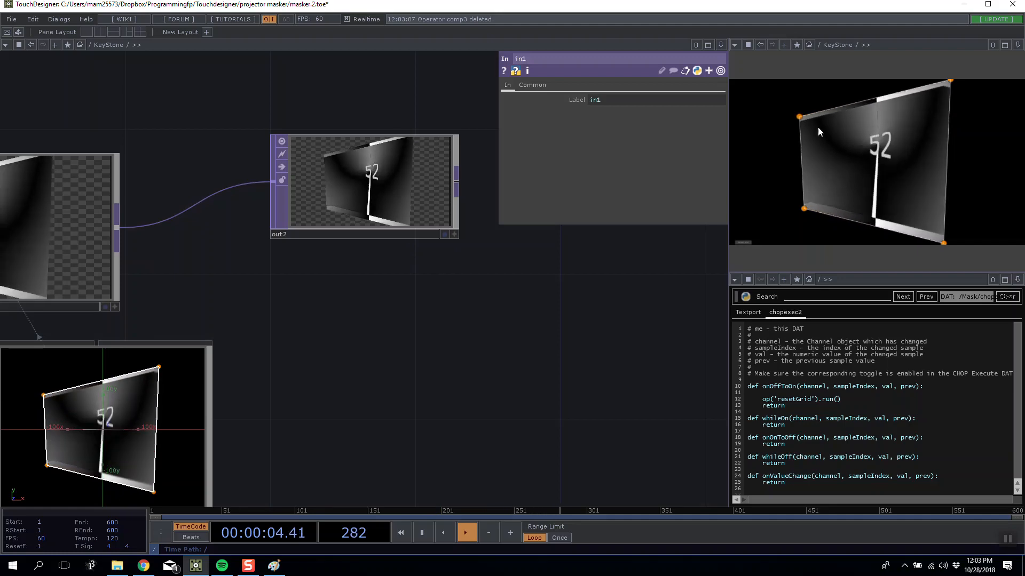
{"action": "mouse_move", "coordinate": [799, 116]}
{"action": "left_mouse_down"}
{"action": "mouse_move", "coordinate": [835, 105]}
{"action": "mouse_move", "coordinate": [744, 121]}
{"action": "mouse_move", "coordinate": [799, 105]}
{"action": "left_mouse_up"}
{"action": "scroll", "coordinate": [524, 315], "scroll_direction": "down", "scroll_amount": 15}
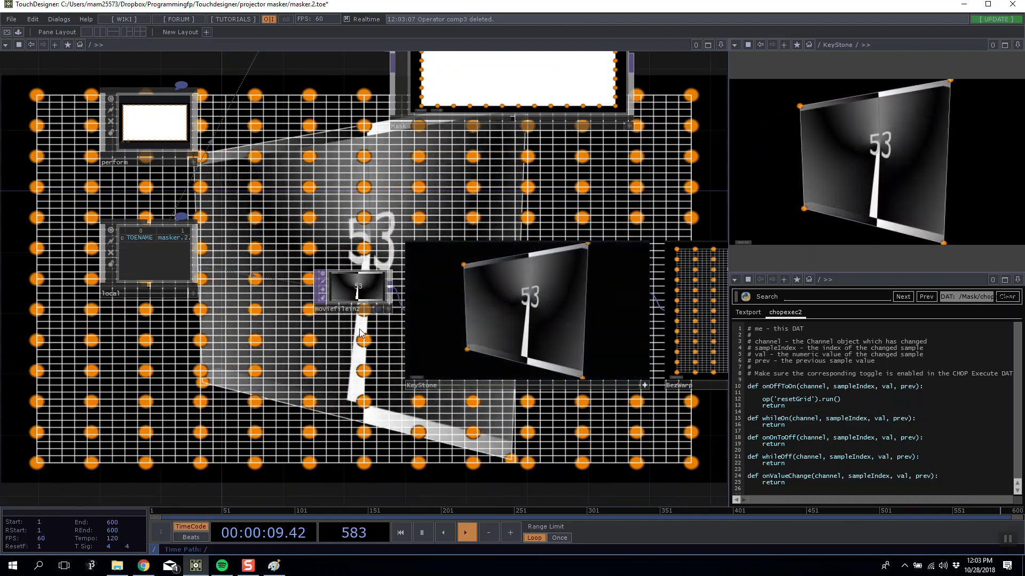
Step: Save the KeyStone component as KeyStone.tox in the projector masker folder, replacing the existing file
{"action": "left_click_drag", "start_coordinate": [359, 333], "coordinate": [168, 335]}
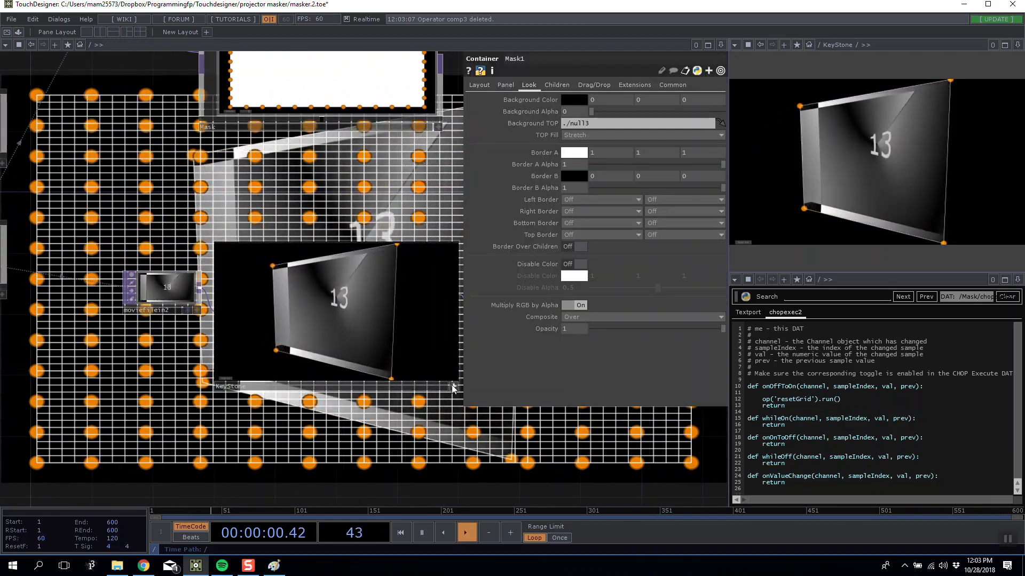
{"action": "left_click", "coordinate": [452, 385]}
{"action": "right_click", "coordinate": [371, 325]}
{"action": "left_click", "coordinate": [451, 415]}
{"action": "left_click_drag", "start_coordinate": [451, 415], "coordinate": [363, 397]}
{"action": "right_click", "coordinate": [308, 310]}
{"action": "left_click", "coordinate": [339, 311]}
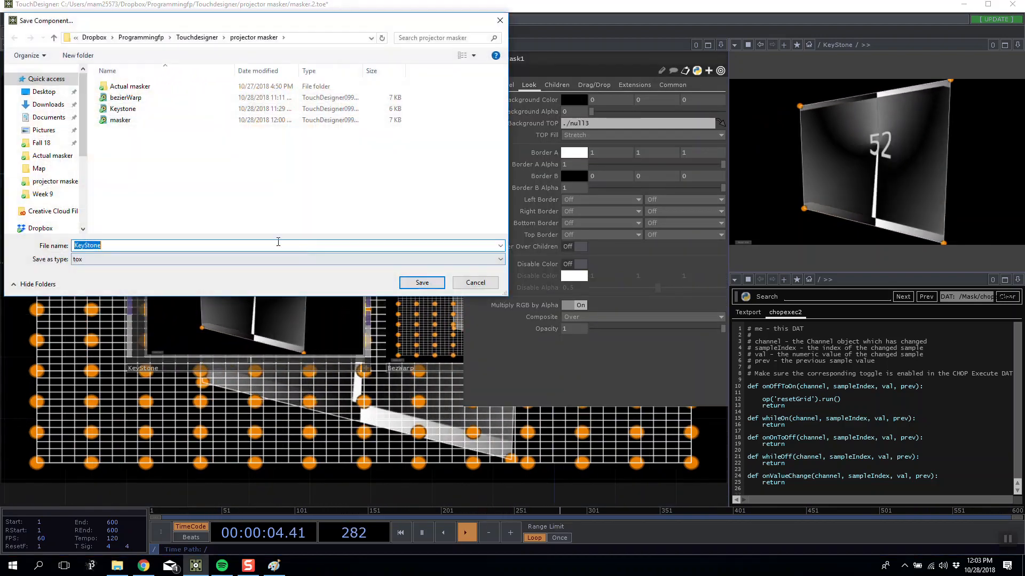
{"action": "left_click", "coordinate": [422, 282]}
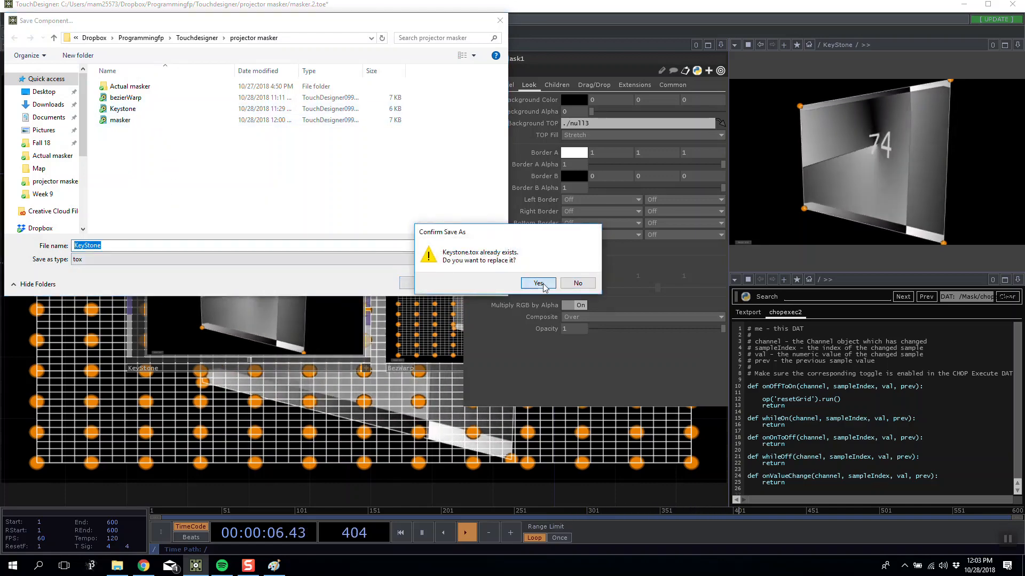
{"action": "left_click", "coordinate": [532, 284]}
Step: Save the BezWarp component over the existing bezierWarp.tox in the projector masker folder
{"action": "right_click", "coordinate": [341, 260]}
{"action": "left_click", "coordinate": [341, 260]}
{"action": "left_click", "coordinate": [124, 98]}
{"action": "left_click", "coordinate": [421, 283]}
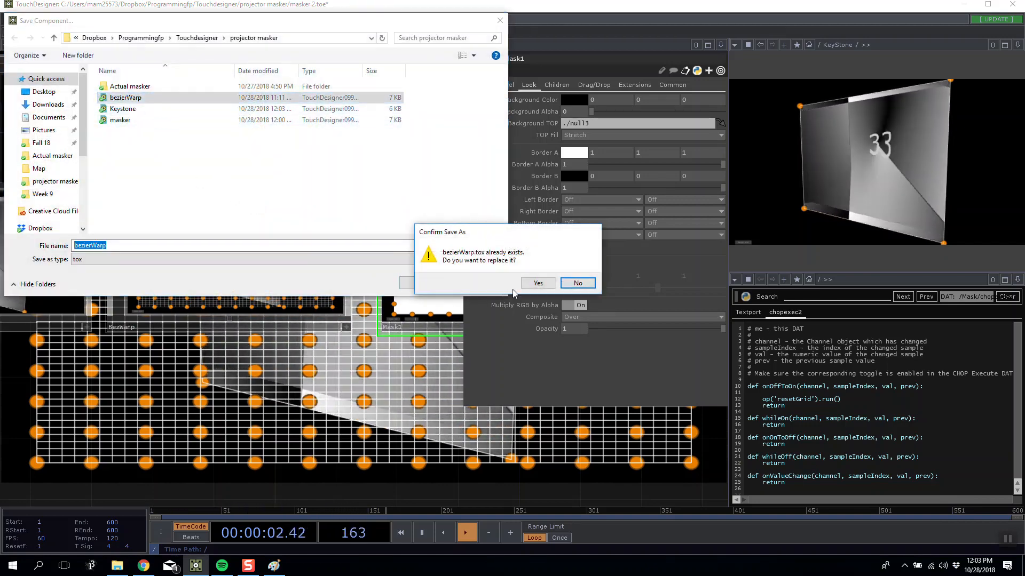
{"action": "left_click", "coordinate": [590, 283]}
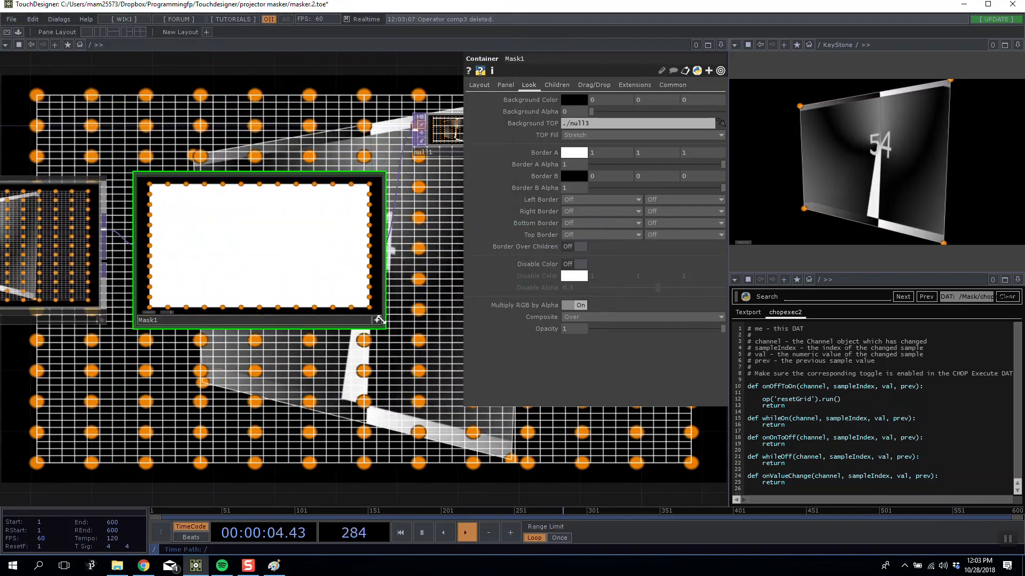
Step: Save the Mask1 component as Masker.tox in the projector masker folder, replacing the existing file
{"action": "right_click", "coordinate": [385, 245]}
{"action": "left_click", "coordinate": [395, 246]}
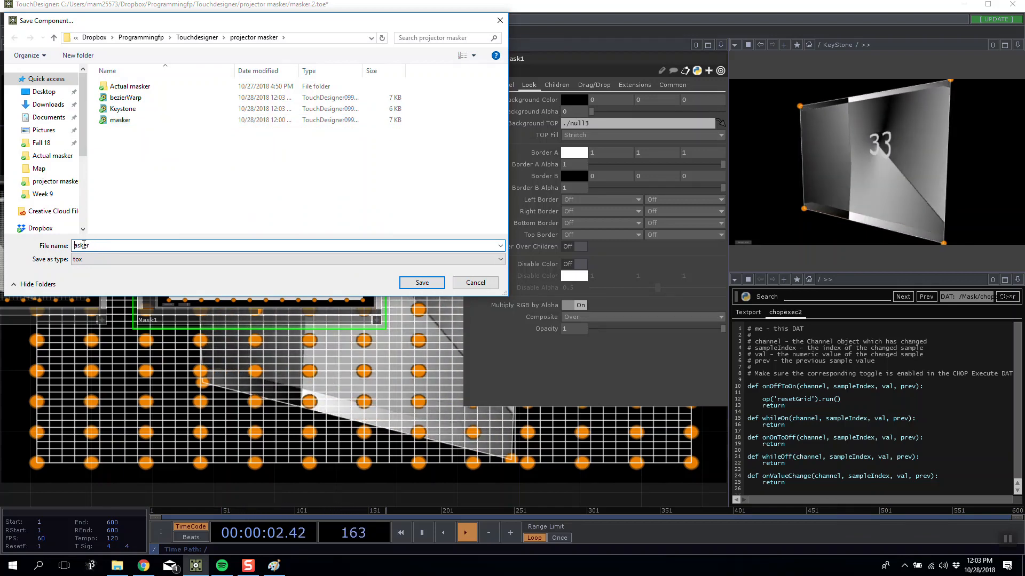
{"action": "type", "text": "M"}
{"action": "left_click", "coordinate": [391, 246]}
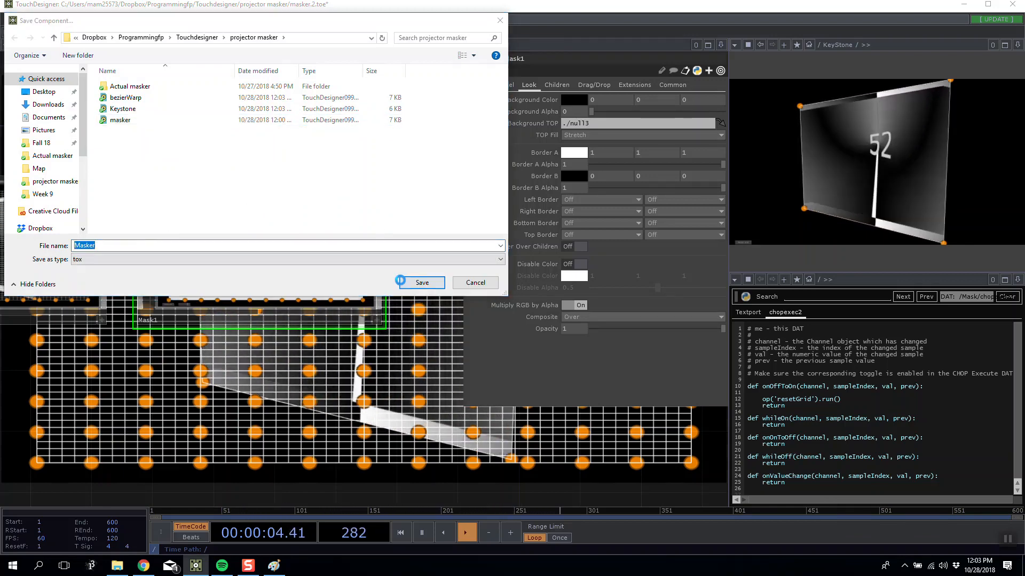
{"action": "left_click", "coordinate": [537, 283]}
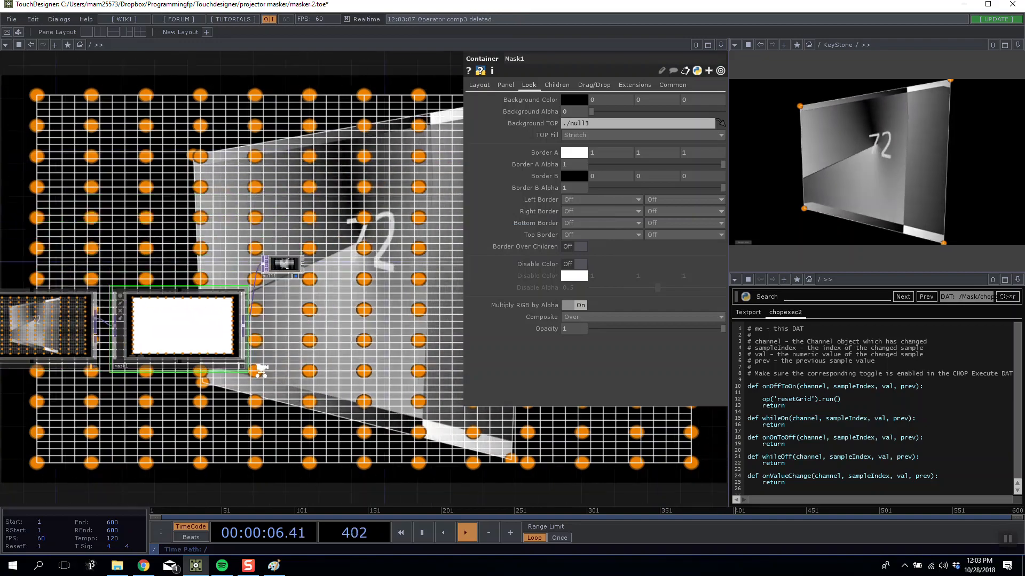
Step: Examine the network inside BezWarp and return to the root network
{"action": "scroll", "coordinate": [162, 331], "scroll_direction": "up", "scroll_amount": 6}
{"action": "scroll", "coordinate": [163, 330], "scroll_direction": "down", "scroll_amount": 2}
{"action": "left_click_drag", "start_coordinate": [322, 221], "coordinate": [130, 241]}
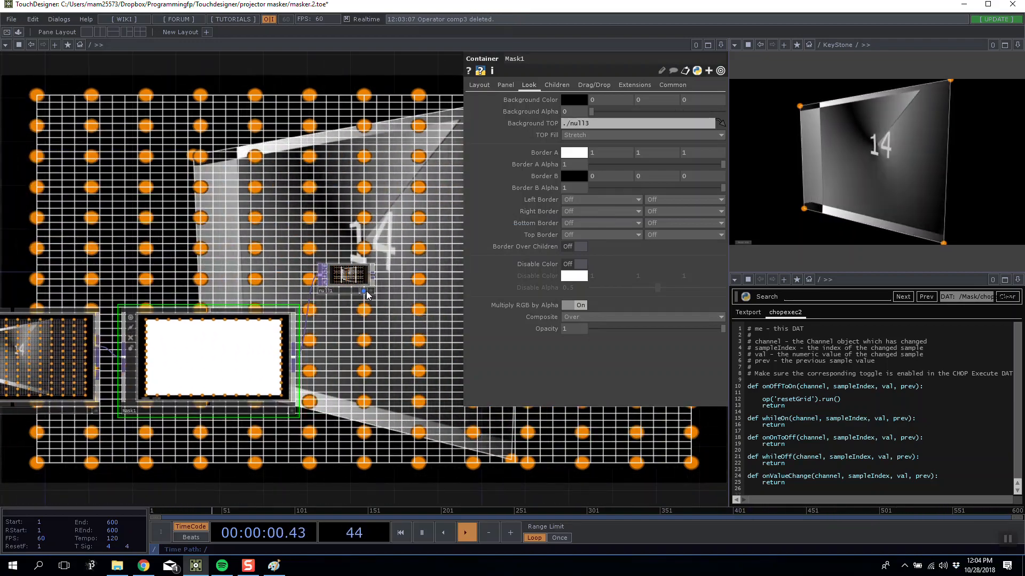
{"action": "left_click_drag", "start_coordinate": [291, 252], "coordinate": [523, 220]}
{"action": "scroll", "coordinate": [209, 321], "scroll_direction": "up", "scroll_amount": 8}
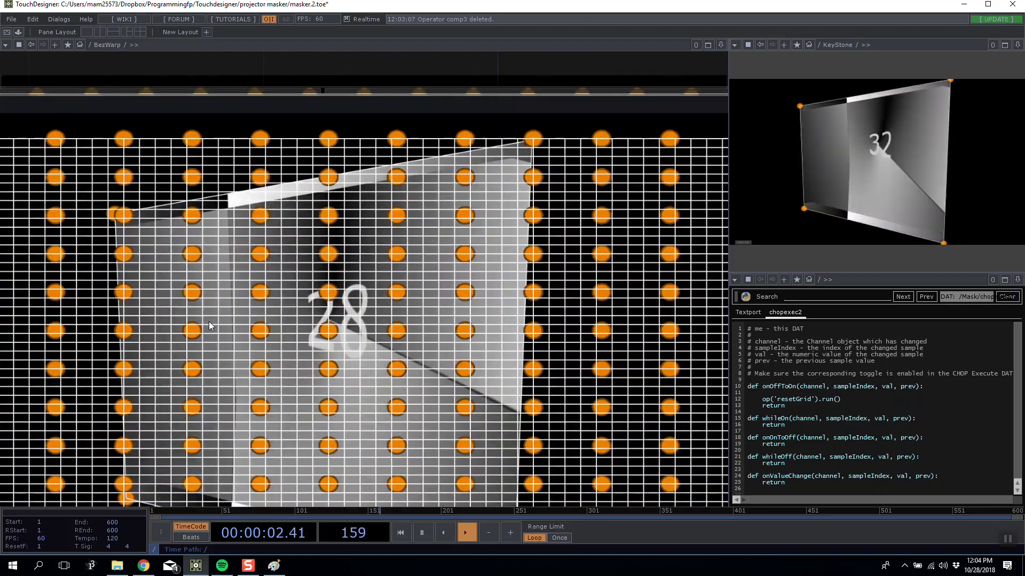
{"action": "scroll", "coordinate": [270, 229], "scroll_direction": "up", "scroll_amount": 8}
{"action": "scroll", "coordinate": [231, 323], "scroll_direction": "down", "scroll_amount": 6}
{"action": "scroll", "coordinate": [266, 403], "scroll_direction": "down", "scroll_amount": 6}
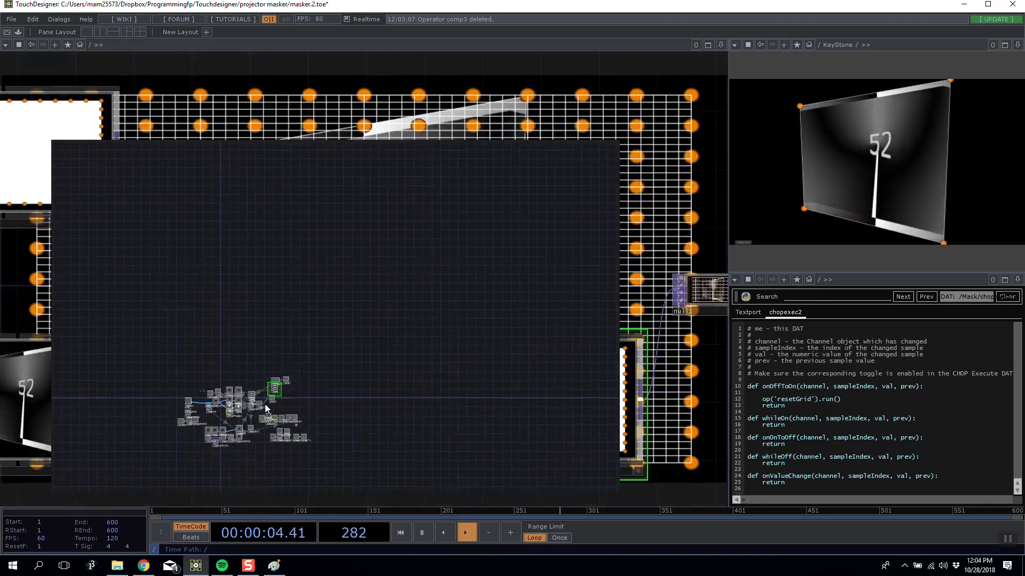
Step: Enter the KeyStone network and insert a Null TOP between comp1 and out1
{"action": "scroll", "coordinate": [174, 332], "scroll_direction": "up", "scroll_amount": 10}
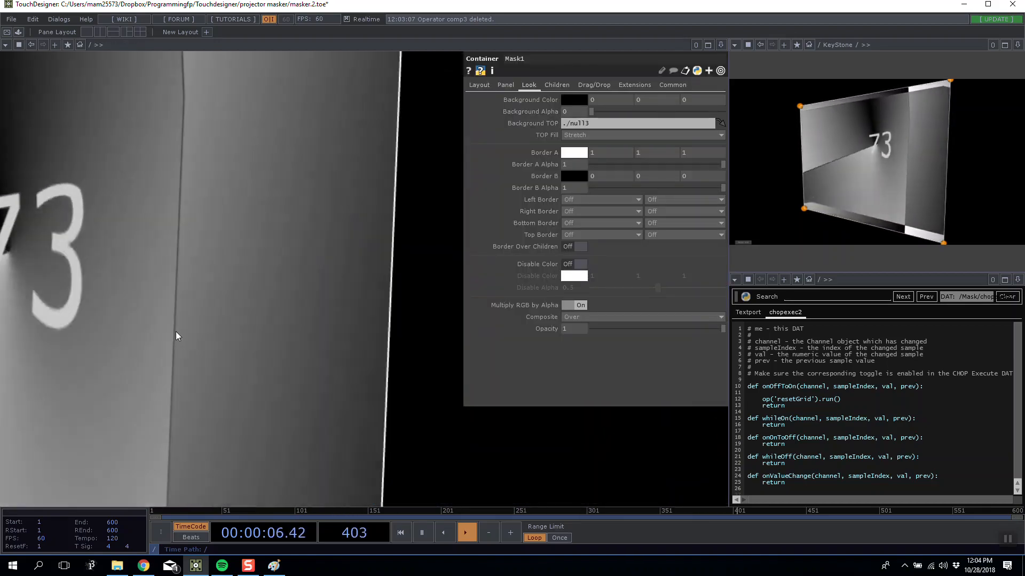
{"action": "scroll", "coordinate": [428, 257], "scroll_direction": "down", "scroll_amount": 6}
{"action": "scroll", "coordinate": [245, 290], "scroll_direction": "up", "scroll_amount": 4}
{"action": "scroll", "coordinate": [268, 298], "scroll_direction": "up", "scroll_amount": 8}
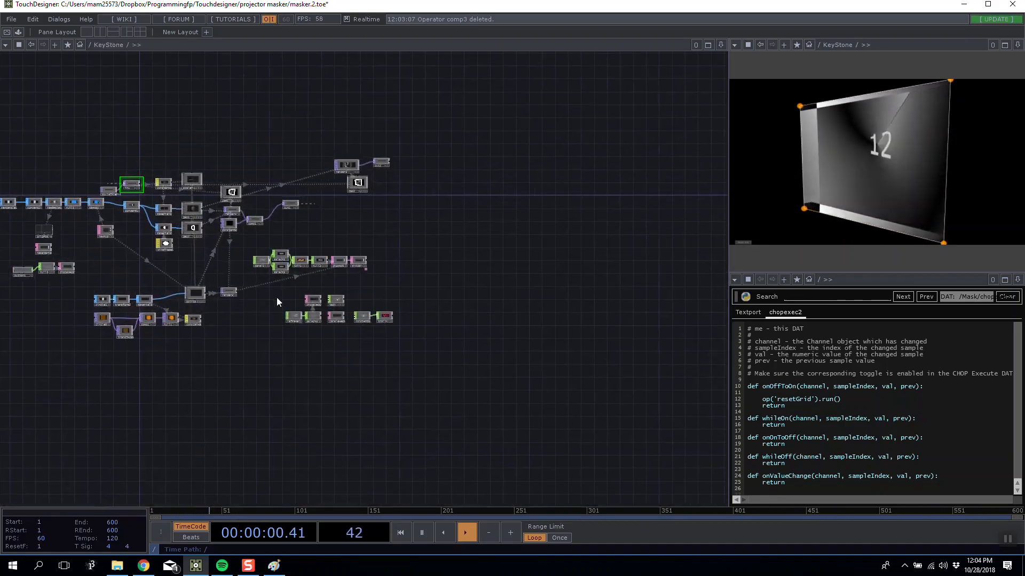
{"action": "right_click", "coordinate": [297, 258]}
{"action": "type", "text": "null"}
{"action": "left_click", "coordinate": [272, 191]}
{"action": "left_click", "coordinate": [341, 292]}
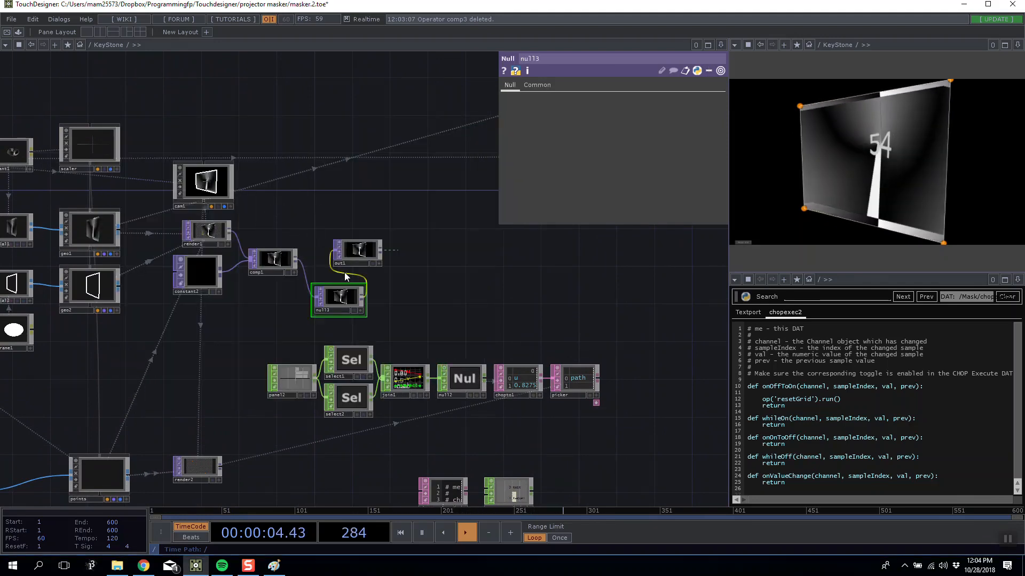
Step: Delete out1 in KeyStone, move the new Null into its place and rename it output
{"action": "left_click", "coordinate": [346, 252]}
{"action": "key", "text": "Delete"}
{"action": "left_click_drag", "start_coordinate": [334, 300], "coordinate": [338, 261]}
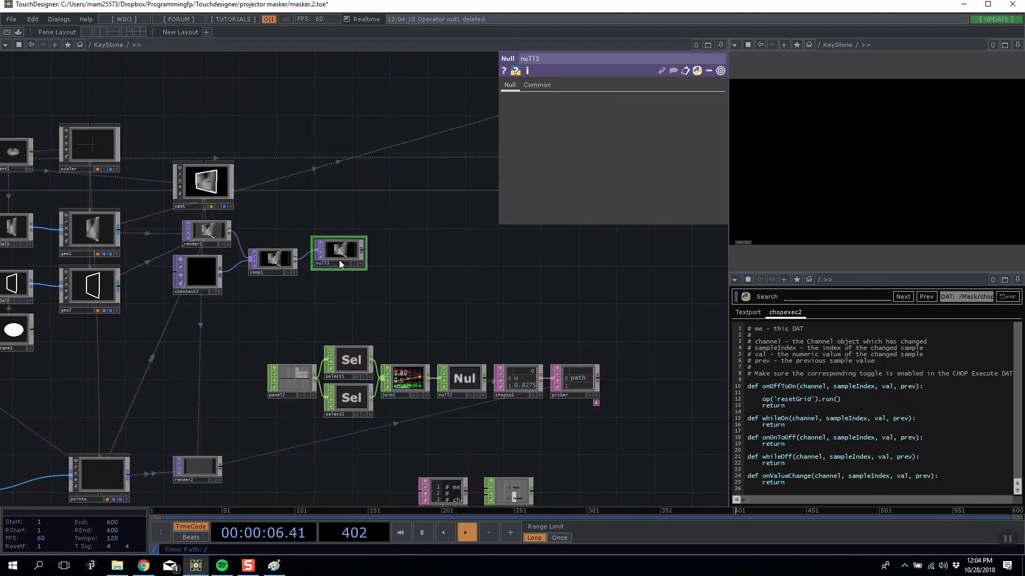
{"action": "type", "text": "output"}
{"action": "key", "text": "Return"}
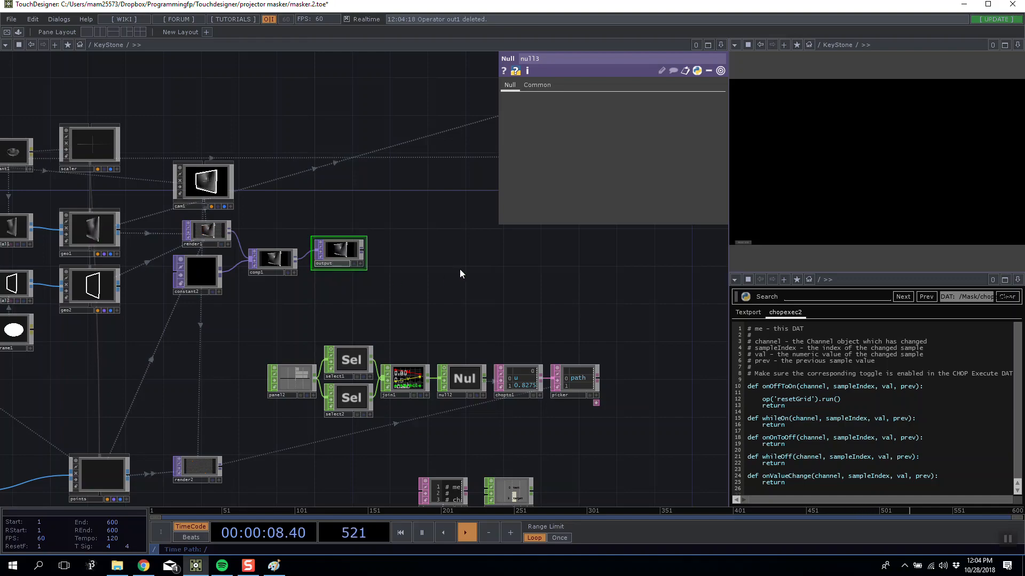
Step: Return to the root network and set KeyStone's Background TOP to ./output
{"action": "left_click_drag", "start_coordinate": [459, 269], "coordinate": [309, 273]}
{"action": "scroll", "coordinate": [309, 272], "scroll_direction": "down", "scroll_amount": 10}
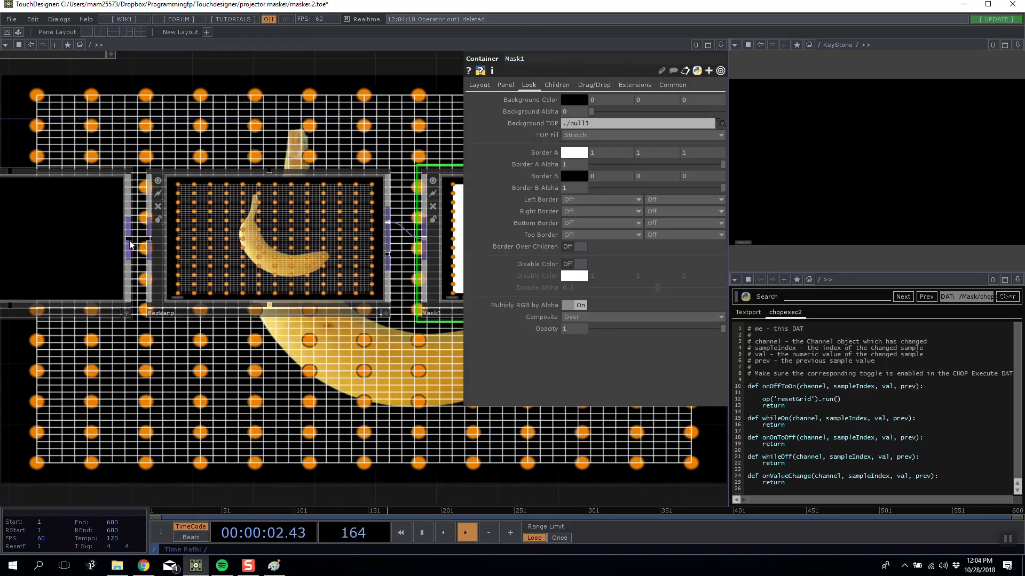
{"action": "left_click_drag", "start_coordinate": [131, 244], "coordinate": [241, 249]}
{"action": "left_click", "coordinate": [175, 269]}
{"action": "type", "text": "output"}
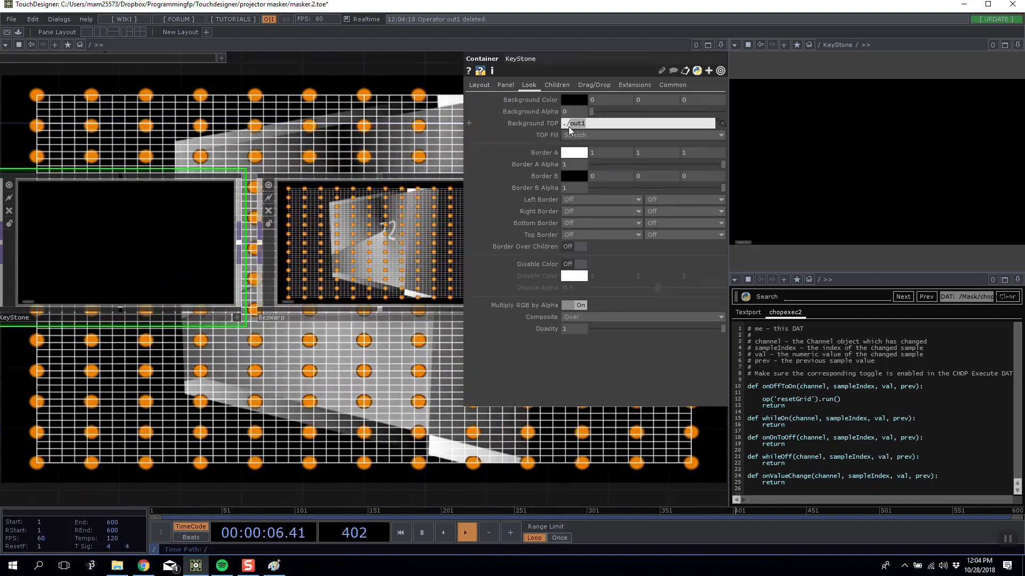
{"action": "key", "text": "Return"}
Step: In BezWarp, add a Null TOP after comp1, delete out1, and rename the Null output
{"action": "scroll", "coordinate": [391, 217], "scroll_direction": "up", "scroll_amount": 8}
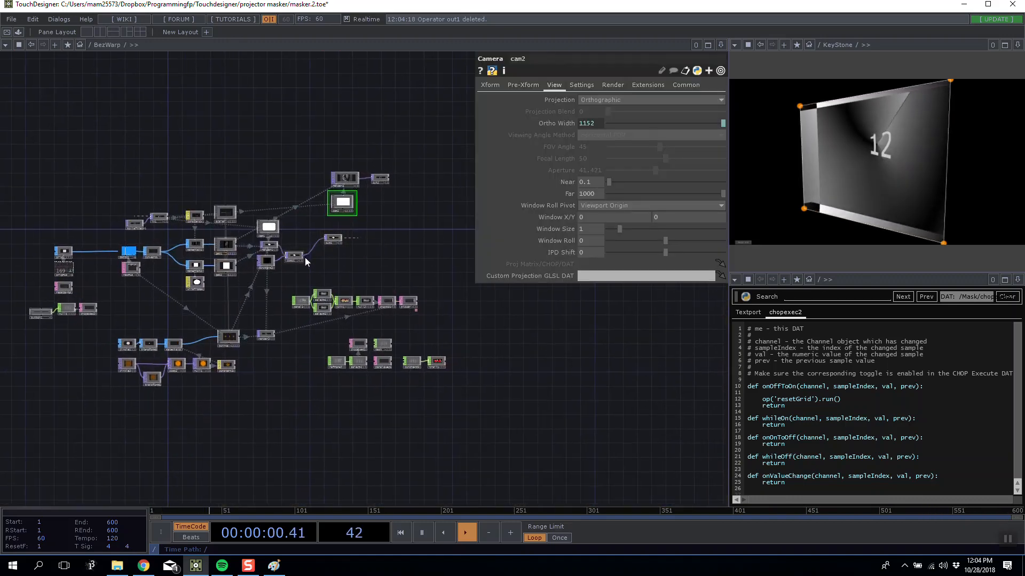
{"action": "scroll", "coordinate": [305, 257], "scroll_direction": "up", "scroll_amount": 5}
{"action": "key", "text": "Tab"}
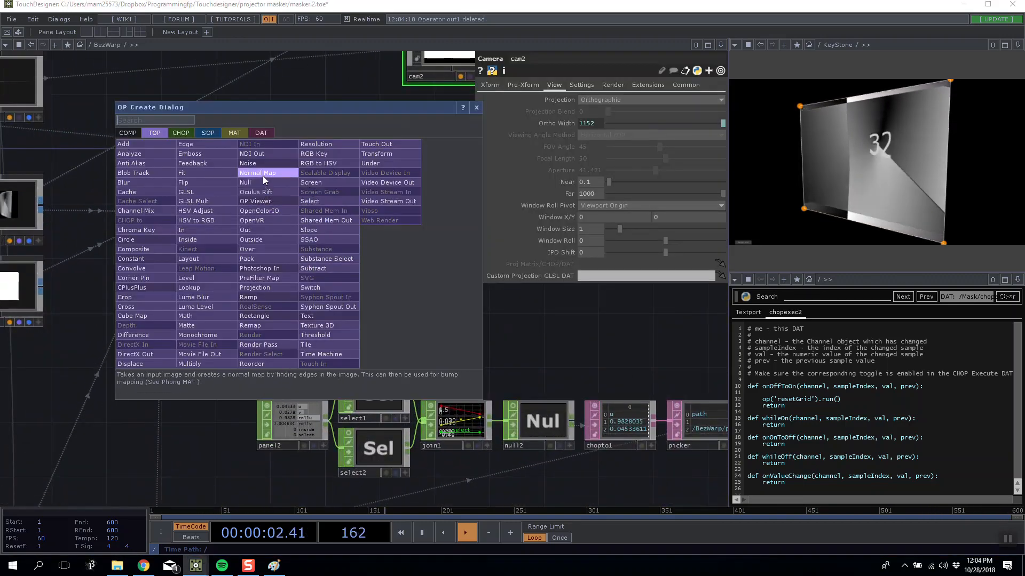
{"action": "left_click", "coordinate": [261, 180]}
{"action": "left_click", "coordinate": [334, 238]}
{"action": "left_click", "coordinate": [330, 256]}
{"action": "type", "text": "output"}
{"action": "key", "text": "Return"}
{"action": "left_click", "coordinate": [390, 199]}
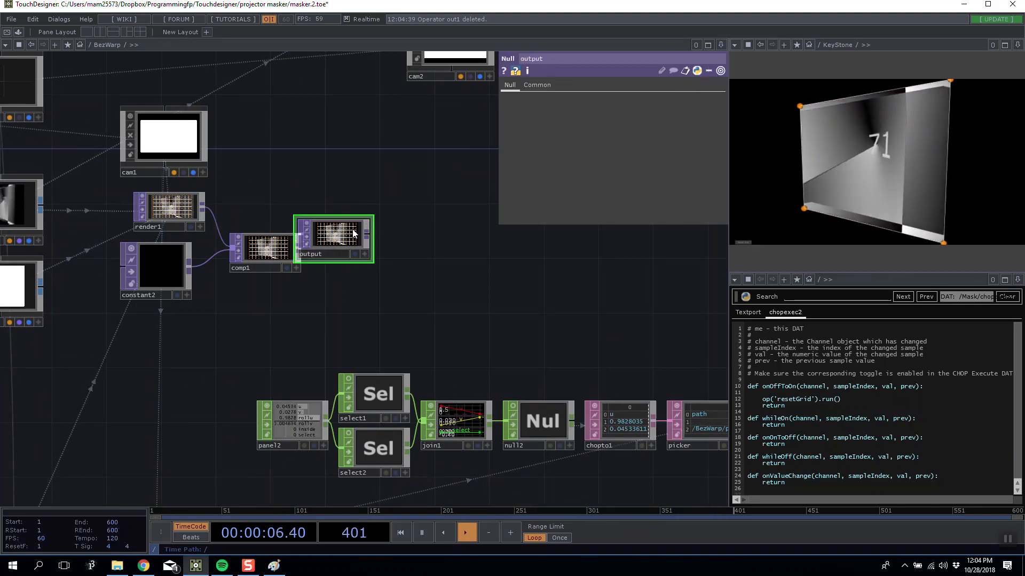
Step: Return to the root network and set BezWarp's Background TOP to ./output
{"action": "scroll", "coordinate": [353, 233], "scroll_direction": "down", "scroll_amount": 6}
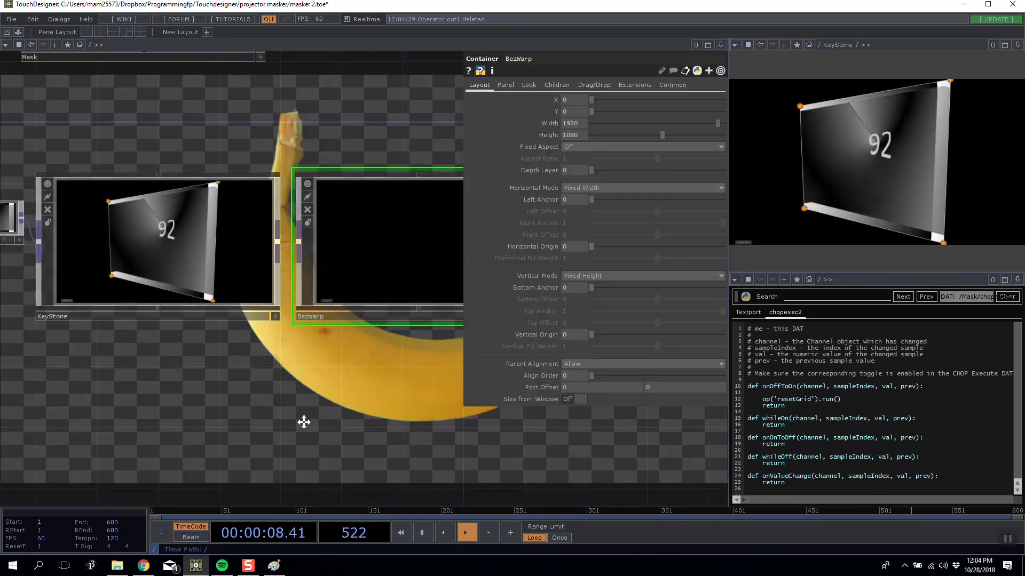
{"action": "left_click_drag", "start_coordinate": [413, 398], "coordinate": [143, 346]}
{"action": "left_click_drag", "start_coordinate": [200, 183], "coordinate": [234, 182]}
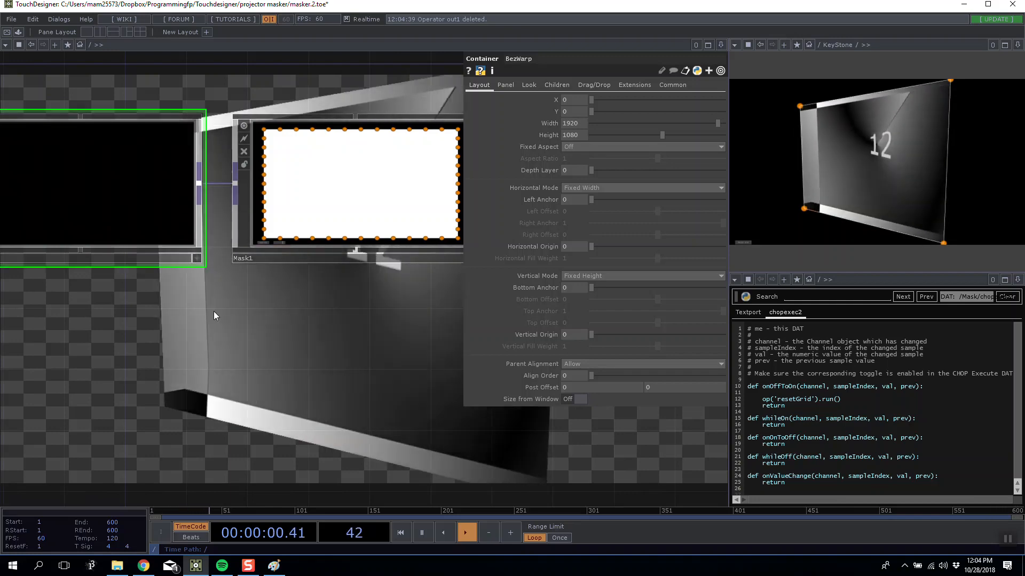
{"action": "left_click_drag", "start_coordinate": [214, 311], "coordinate": [320, 305]}
{"action": "left_click", "coordinate": [528, 85]}
{"action": "double_click", "coordinate": [574, 124]}
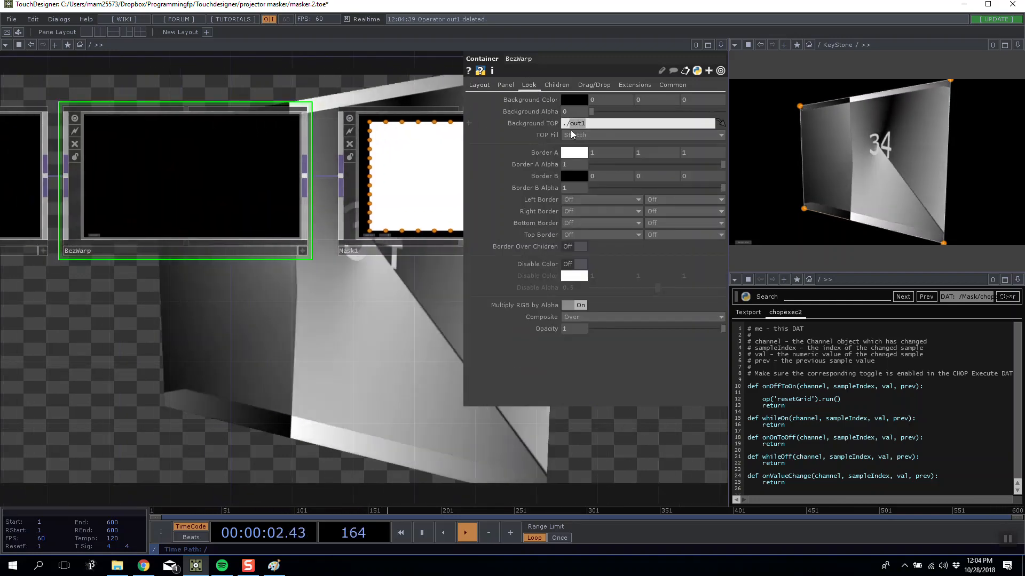
{"action": "type", "text": "output"}
{"action": "key", "text": "Return"}
Step: Pull two of Mask1's upper-left mask points inward to test the masking on the background output
{"action": "left_click_drag", "start_coordinate": [444, 292], "coordinate": [76, 337]}
{"action": "left_click_drag", "start_coordinate": [283, 111], "coordinate": [283, 264]}
{"action": "left_click_drag", "start_coordinate": [321, 348], "coordinate": [433, 348]}
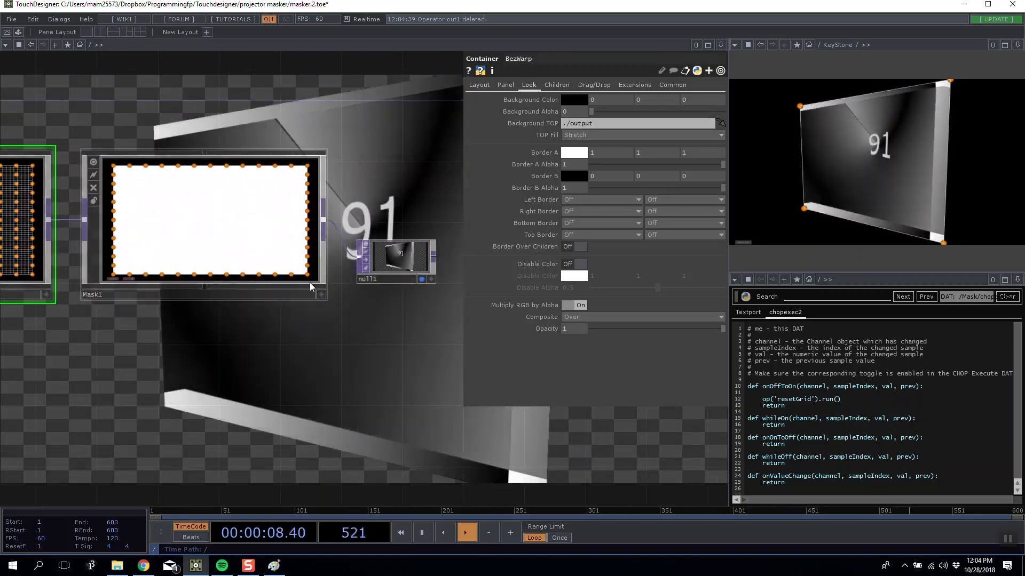
{"action": "left_click_drag", "start_coordinate": [94, 159], "coordinate": [154, 190]}
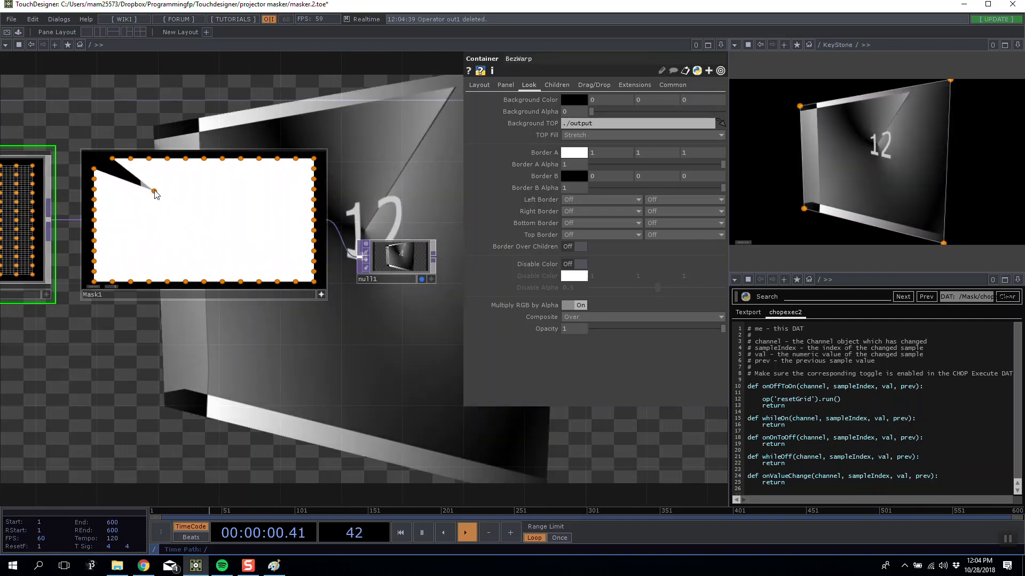
{"action": "left_click_drag", "start_coordinate": [112, 158], "coordinate": [170, 174]}
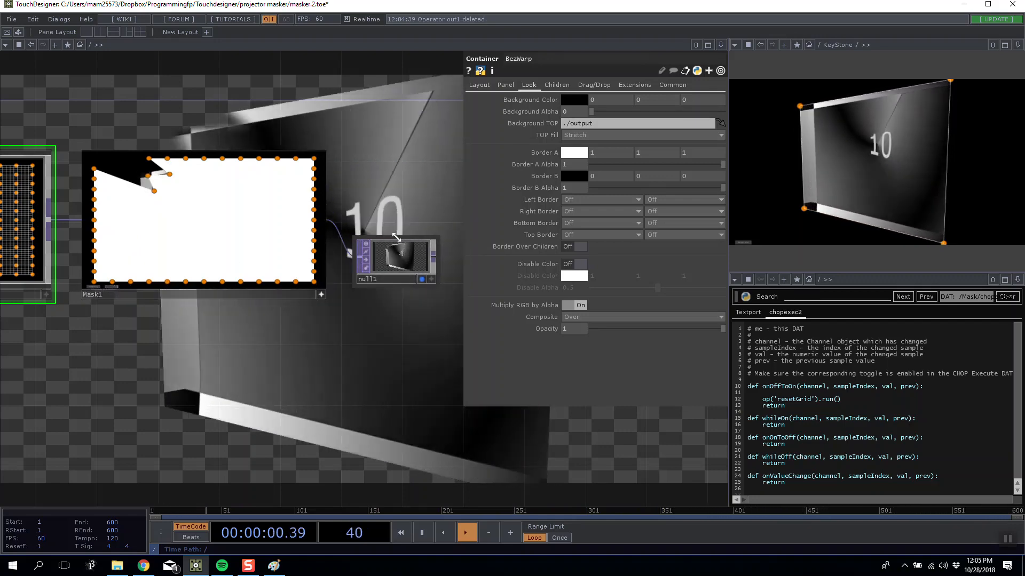
Step: Reset Mask1's mask points to their default rectangle
{"action": "scroll", "coordinate": [396, 237], "scroll_direction": "up", "scroll_amount": 5}
{"action": "scroll", "coordinate": [309, 297], "scroll_direction": "down", "scroll_amount": 3}
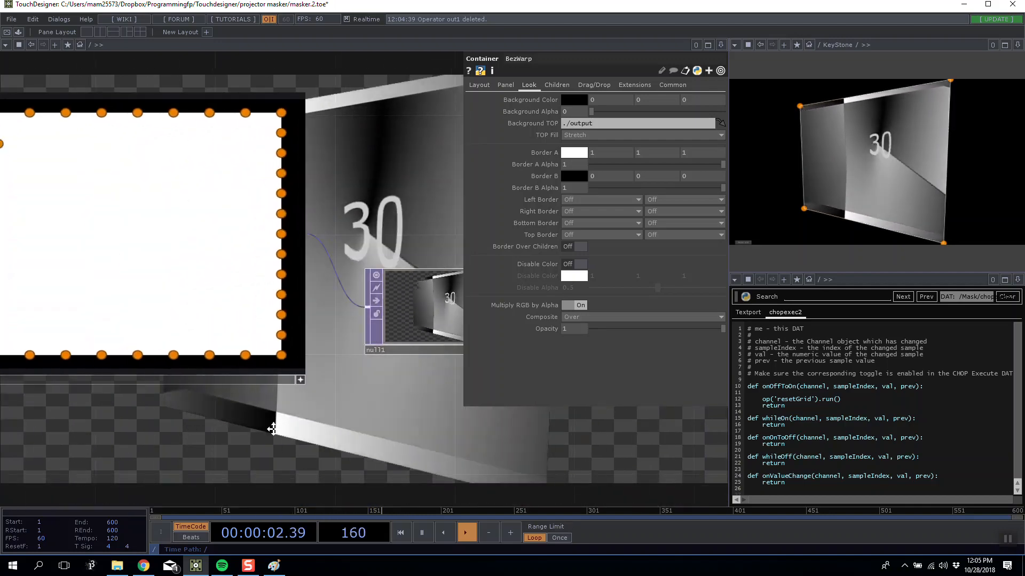
{"action": "left_click_drag", "start_coordinate": [272, 428], "coordinate": [449, 429]}
{"action": "left_click_drag", "start_coordinate": [102, 419], "coordinate": [394, 417]}
{"action": "scroll", "coordinate": [395, 418], "scroll_direction": "down", "scroll_amount": 3}
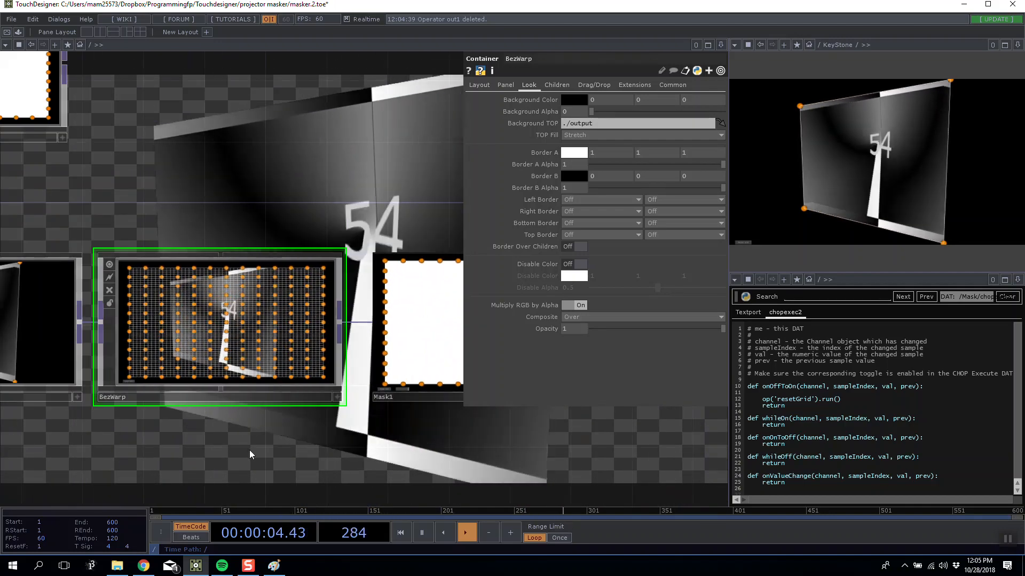
Step: Reset KeyStone's corner points to the full frame using its active viewer, and make BezWarp's viewer active
{"action": "left_click_drag", "start_coordinate": [251, 449], "coordinate": [384, 427]}
{"action": "left_click_drag", "start_coordinate": [453, 399], "coordinate": [350, 399]}
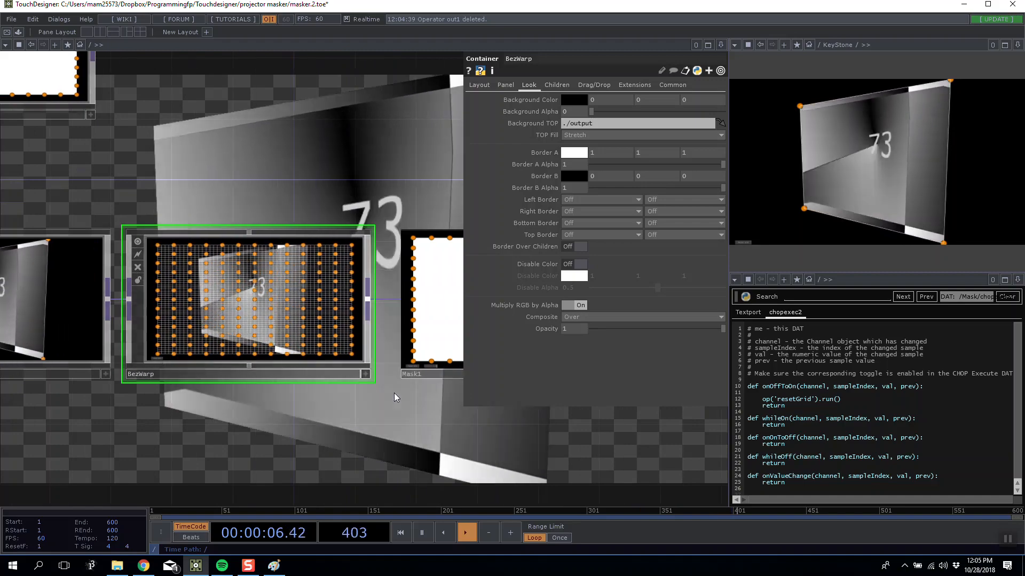
{"action": "left_click", "coordinate": [367, 375]}
{"action": "left_click_drag", "start_coordinate": [230, 395], "coordinate": [360, 375]}
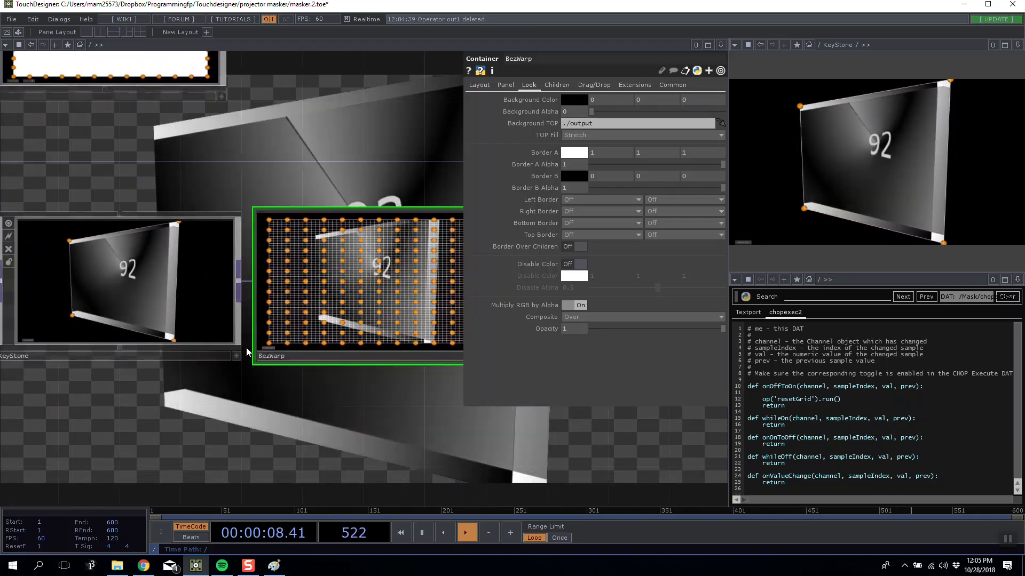
{"action": "left_click", "coordinate": [236, 357]}
{"action": "left_click", "coordinate": [12, 348]}
{"action": "left_click", "coordinate": [236, 356]}
Step: Deactivate the interactive viewers of BezWarp and Mask1
{"action": "left_click_drag", "start_coordinate": [313, 403], "coordinate": [156, 392]}
{"action": "left_click", "coordinate": [341, 345]}
{"action": "left_click_drag", "start_coordinate": [275, 373], "coordinate": [84, 375]}
{"action": "left_click", "coordinate": [422, 350]}
Step: Save the reset KeyStone component over the existing Keystone.tox file
{"action": "scroll", "coordinate": [434, 414], "scroll_direction": "down", "scroll_amount": 3}
{"action": "left_click_drag", "start_coordinate": [434, 414], "coordinate": [472, 396]}
{"action": "right_click", "coordinate": [194, 333]}
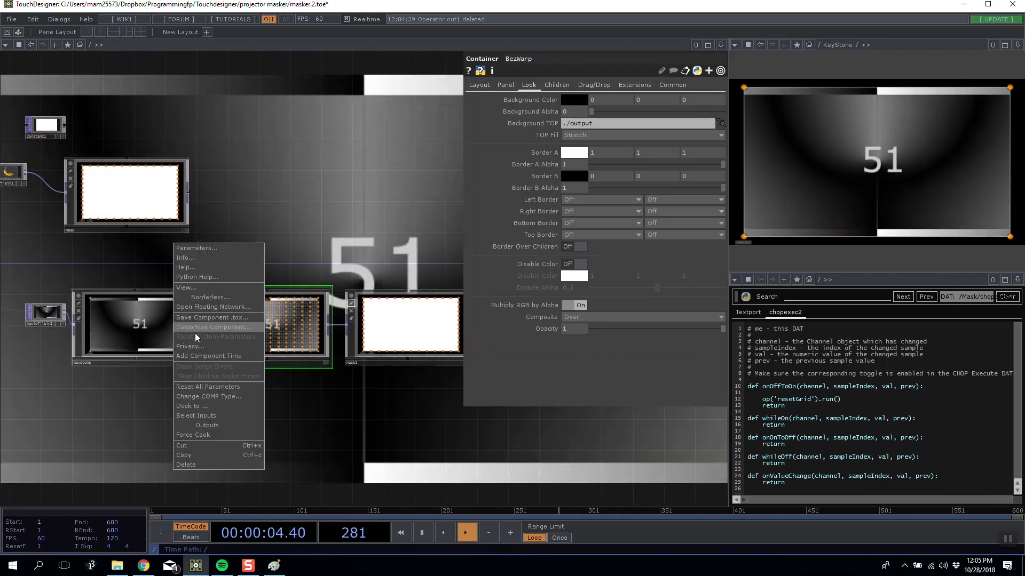
{"action": "left_click", "coordinate": [198, 319]}
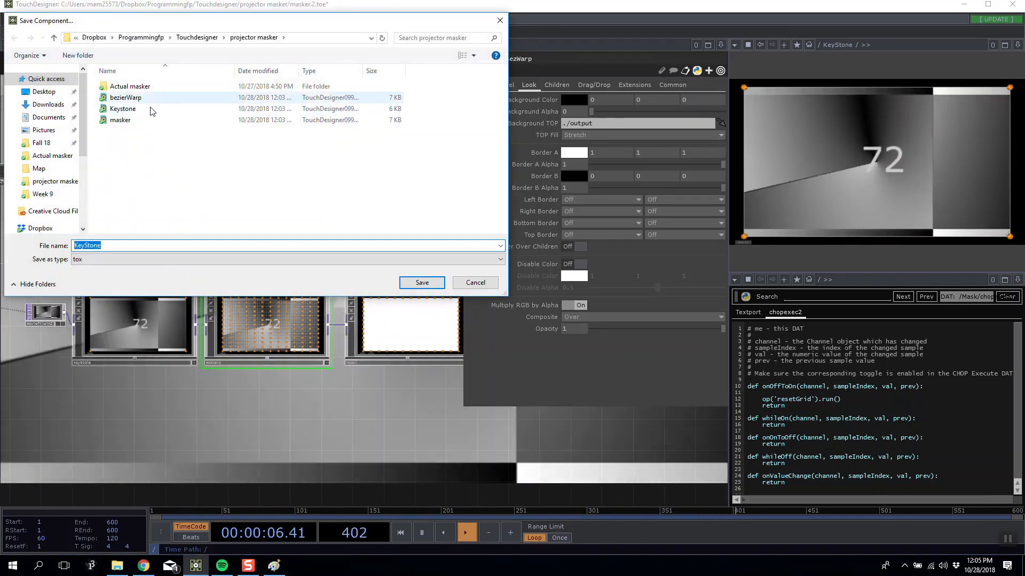
{"action": "left_click", "coordinate": [419, 280]}
{"action": "left_click", "coordinate": [538, 283]}
Step: Save the updated BezWarp component as a .tox file
{"action": "right_click", "coordinate": [328, 324]}
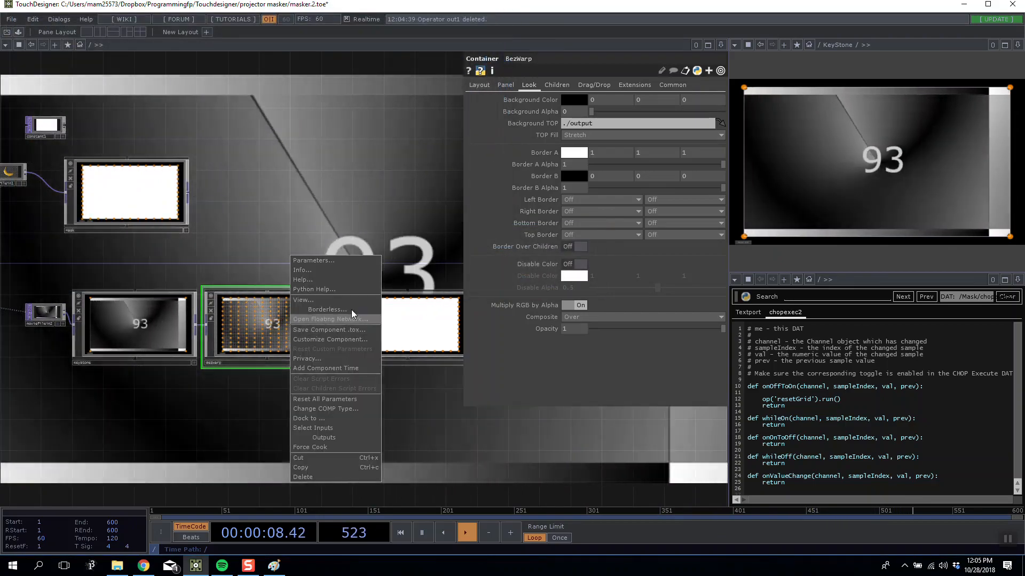
{"action": "left_click", "coordinate": [337, 331]}
{"action": "key", "text": "Return"}
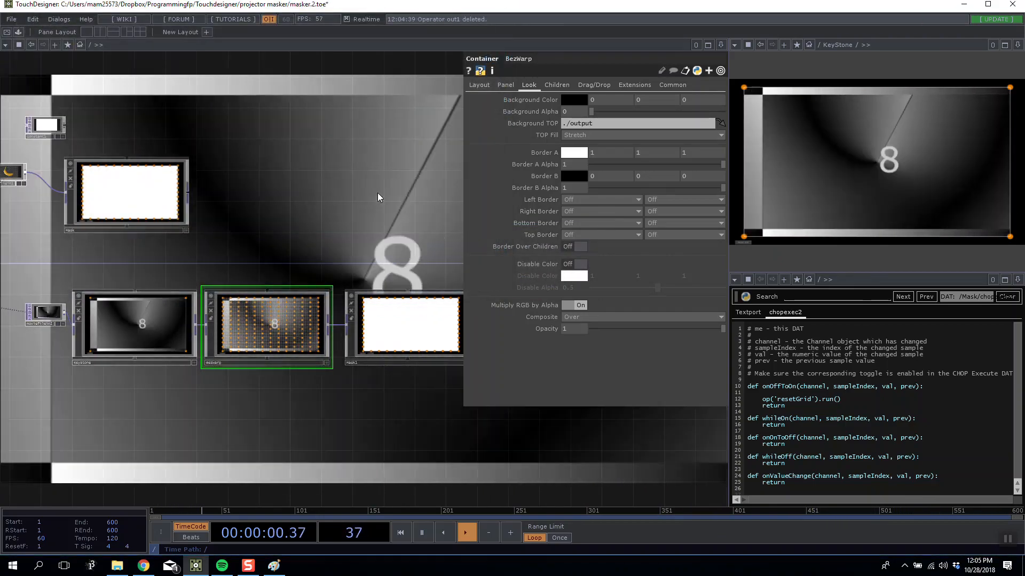
Step: Save the Mask1 component as Masker, replacing the existing masker.tox file
{"action": "left_click", "coordinate": [390, 329]}
{"action": "right_click", "coordinate": [390, 329]}
{"action": "left_click", "coordinate": [430, 332]}
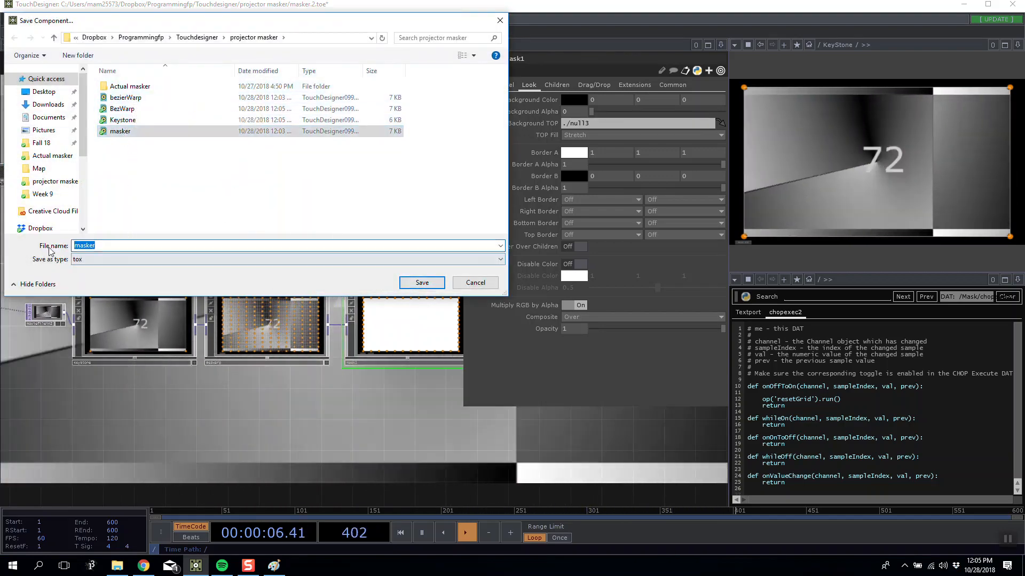
{"action": "type", "text": "Masker"}
{"action": "left_click", "coordinate": [229, 167]}
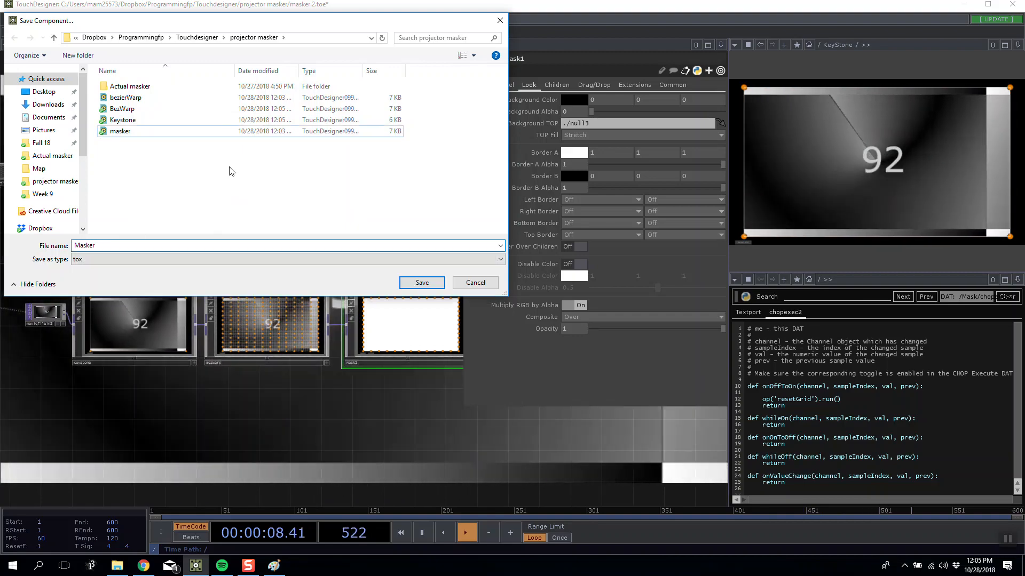
{"action": "left_click", "coordinate": [427, 284]}
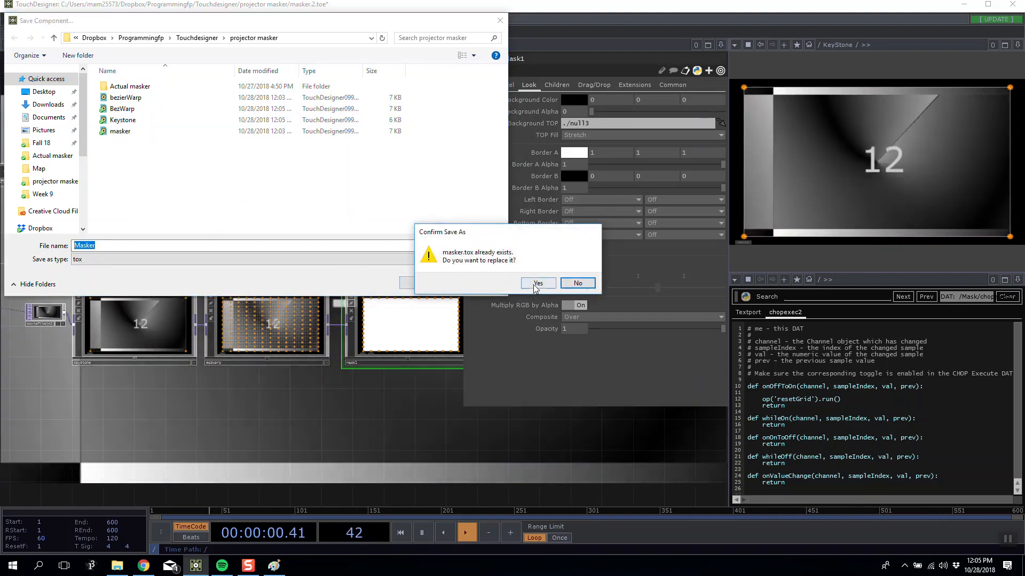
{"action": "left_click", "coordinate": [537, 284]}
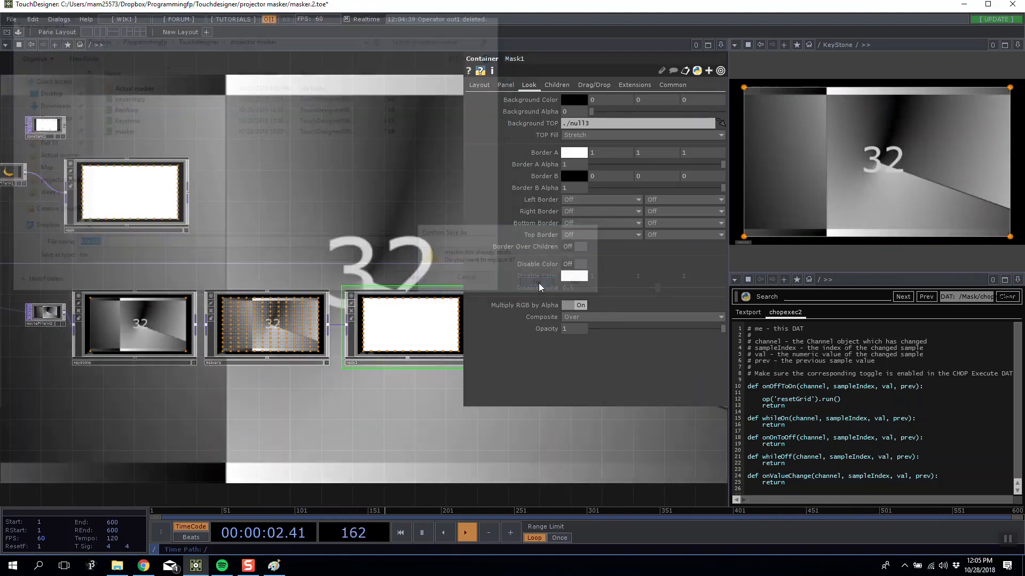
Step: Load the CloudyOcean_2Kx1K_8bit sample image into the moviefilein2 operator feeding KeyStone
{"action": "scroll", "coordinate": [374, 186], "scroll_direction": "down", "scroll_amount": 5}
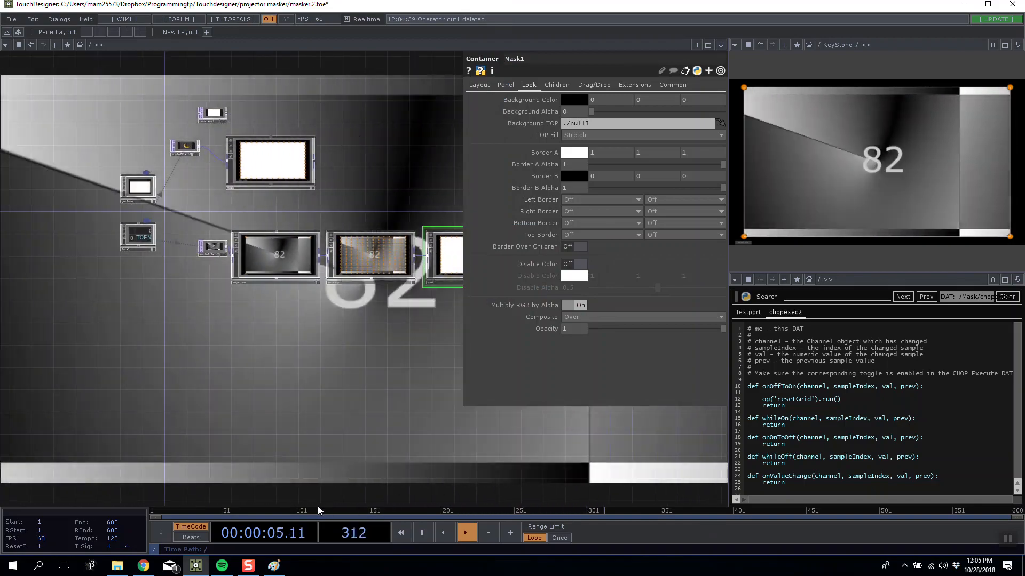
{"action": "left_click_drag", "start_coordinate": [318, 511], "coordinate": [302, 537]}
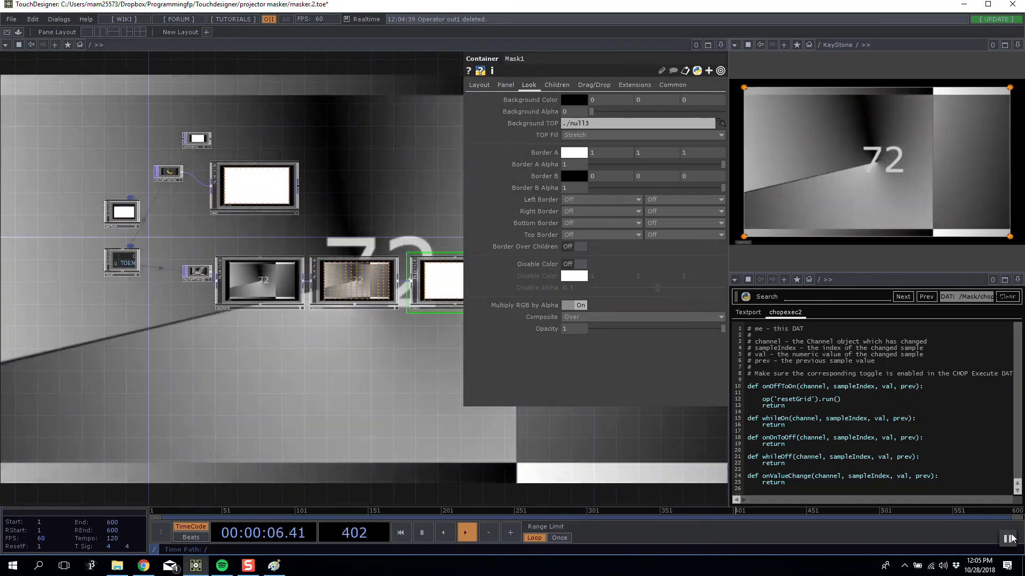
{"action": "scroll", "coordinate": [274, 352], "scroll_direction": "up", "scroll_amount": 5}
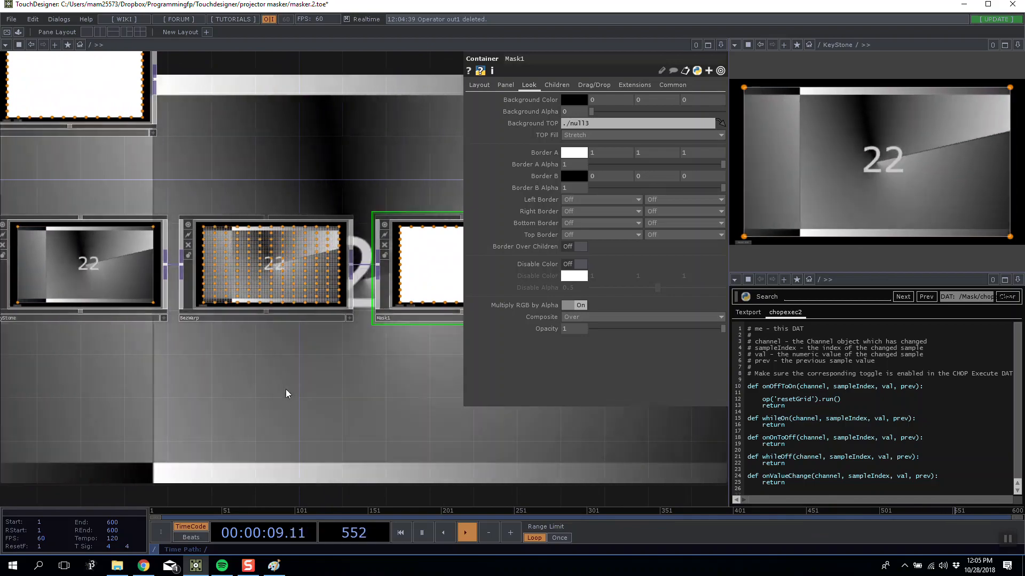
{"action": "left_click_drag", "start_coordinate": [286, 393], "coordinate": [256, 398]}
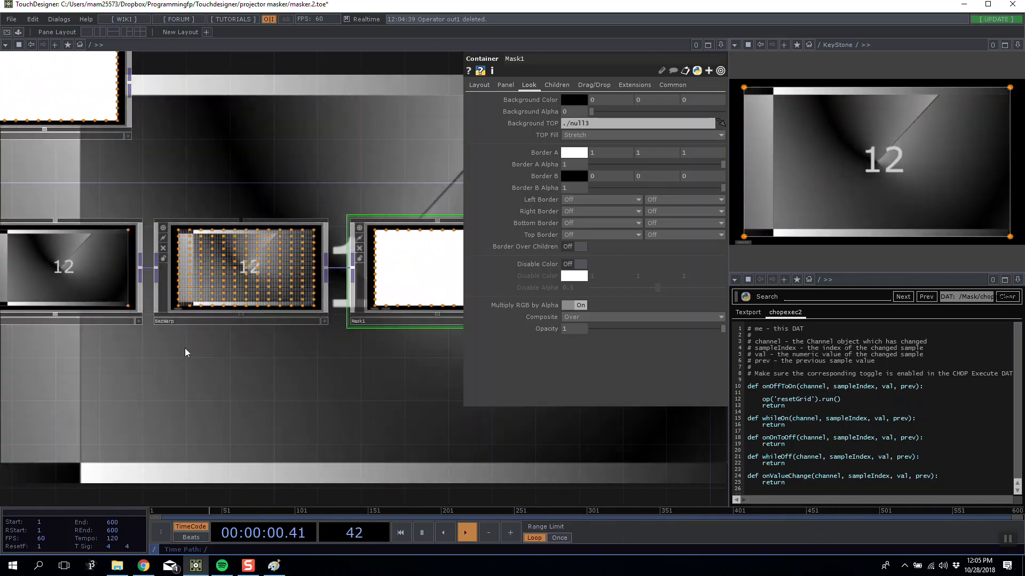
{"action": "left_click_drag", "start_coordinate": [187, 352], "coordinate": [502, 426]}
{"action": "left_click_drag", "start_coordinate": [271, 325], "coordinate": [217, 358]}
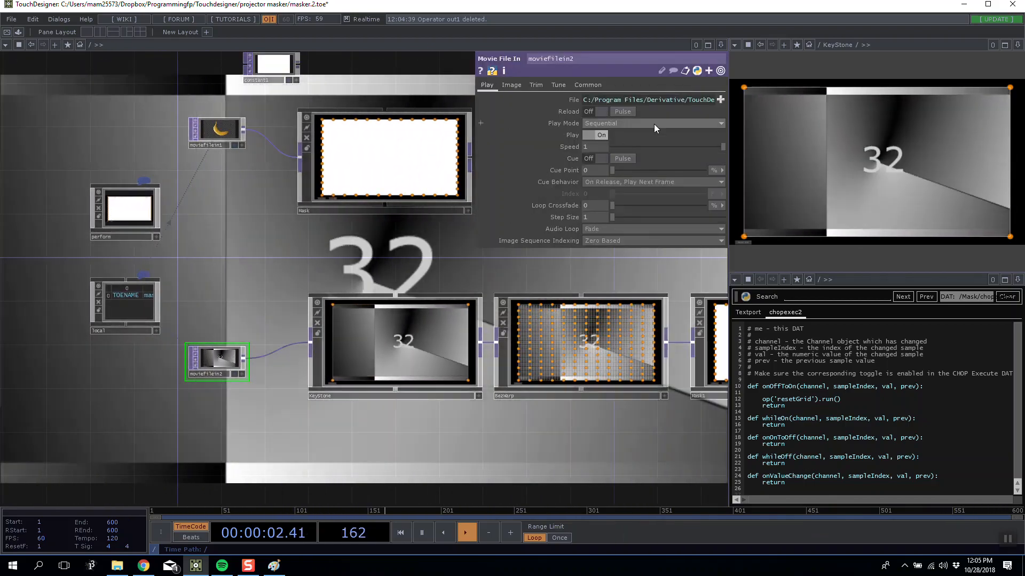
{"action": "left_click", "coordinate": [720, 99]}
{"action": "left_click", "coordinate": [357, 181]}
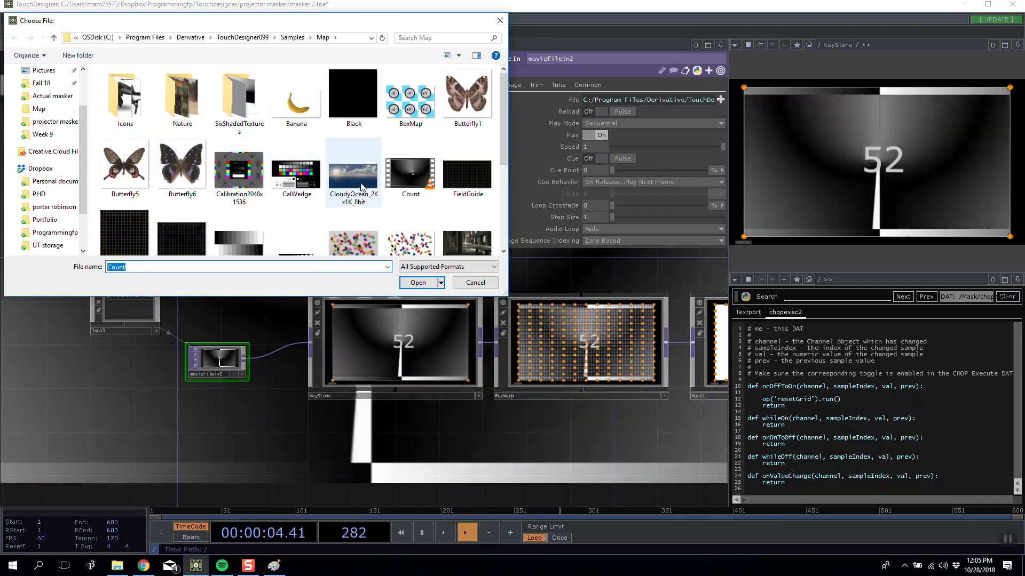
{"action": "double_click", "coordinate": [357, 181]}
Step: Pull KeyStone's two upper corner points inward and distort the grid points near BezWarp's upper right corner
{"action": "mouse_move", "coordinate": [745, 96]}
{"action": "left_mouse_down"}
{"action": "mouse_move", "coordinate": [782, 121]}
{"action": "mouse_move", "coordinate": [755, 109]}
{"action": "left_mouse_up"}
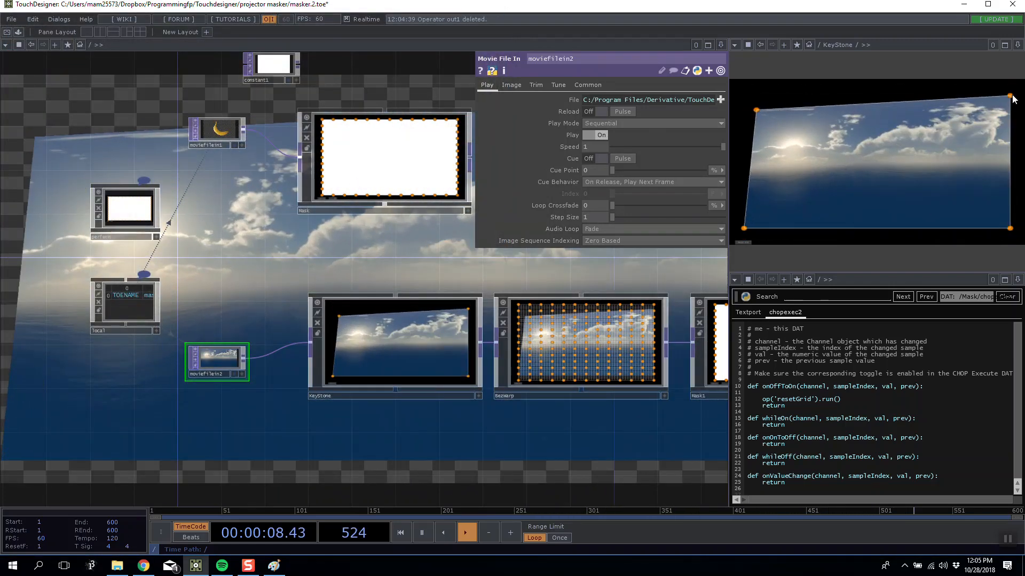
{"action": "left_click_drag", "start_coordinate": [1010, 96], "coordinate": [975, 131]}
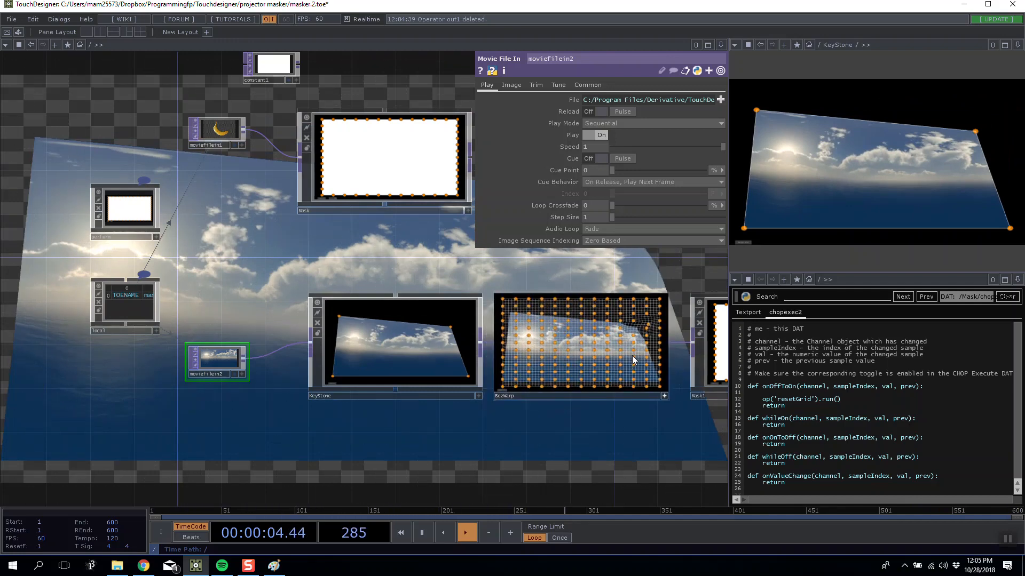
{"action": "left_click_drag", "start_coordinate": [674, 268], "coordinate": [514, 351]}
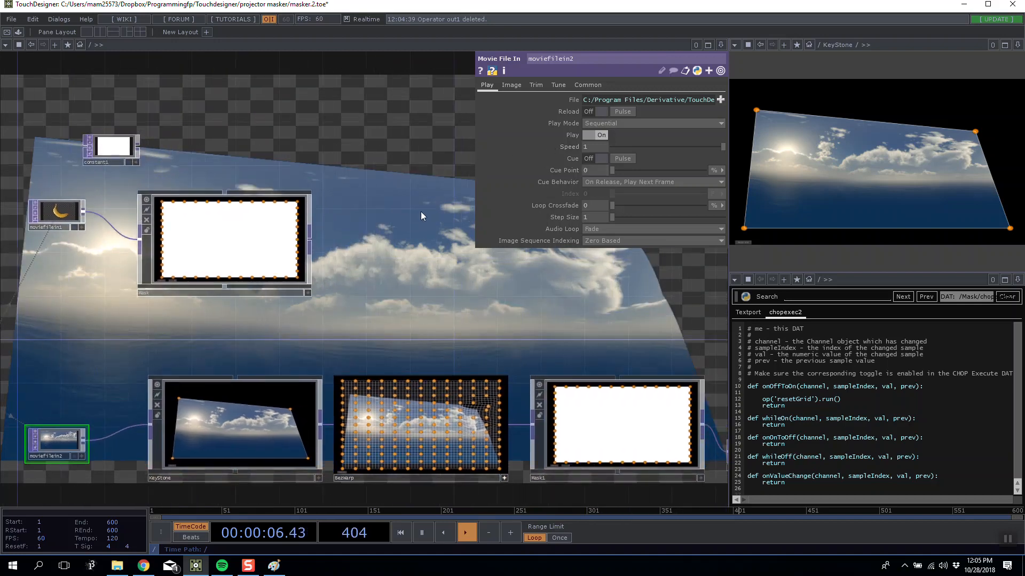
{"action": "left_click_drag", "start_coordinate": [422, 215], "coordinate": [389, 231]}
{"action": "left_click_drag", "start_coordinate": [440, 418], "coordinate": [415, 422]}
Step: Reshape Mask1's outline points near its upper right corner to cut a notch out of the image
{"action": "left_click_drag", "start_coordinate": [466, 346], "coordinate": [404, 298]}
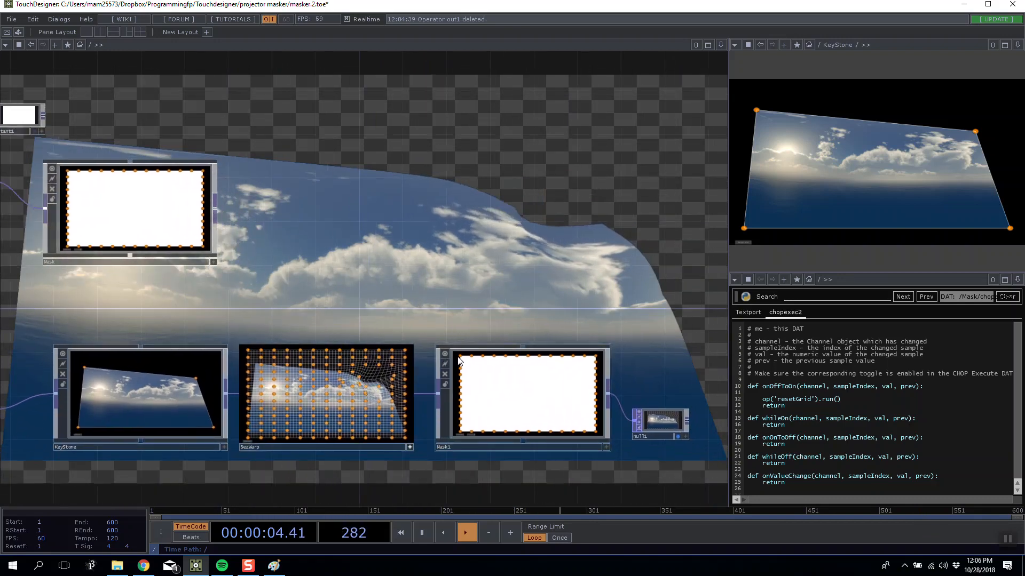
{"action": "left_click_drag", "start_coordinate": [596, 354], "coordinate": [615, 433]}
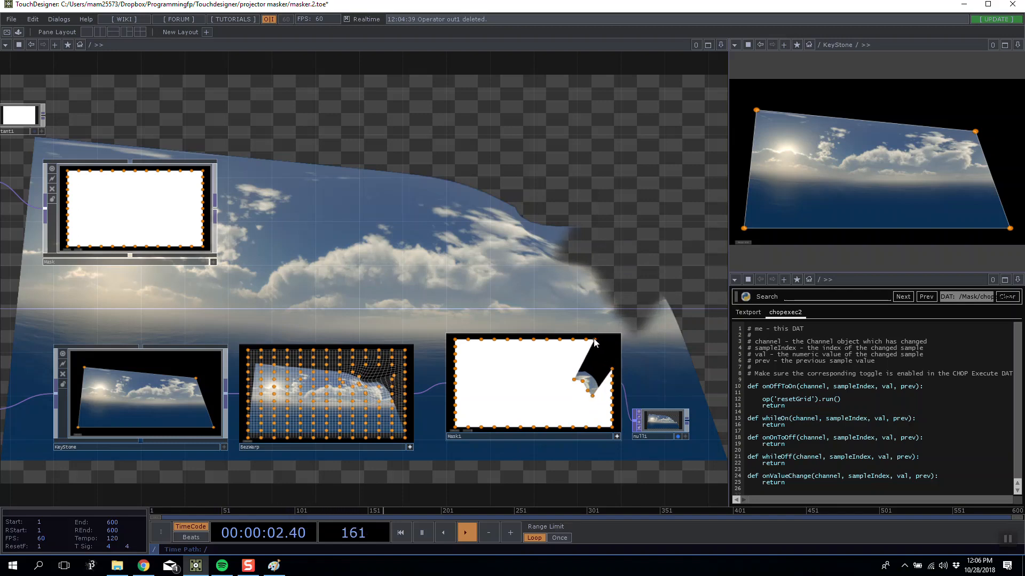
{"action": "left_click_drag", "start_coordinate": [565, 273], "coordinate": [610, 300]}
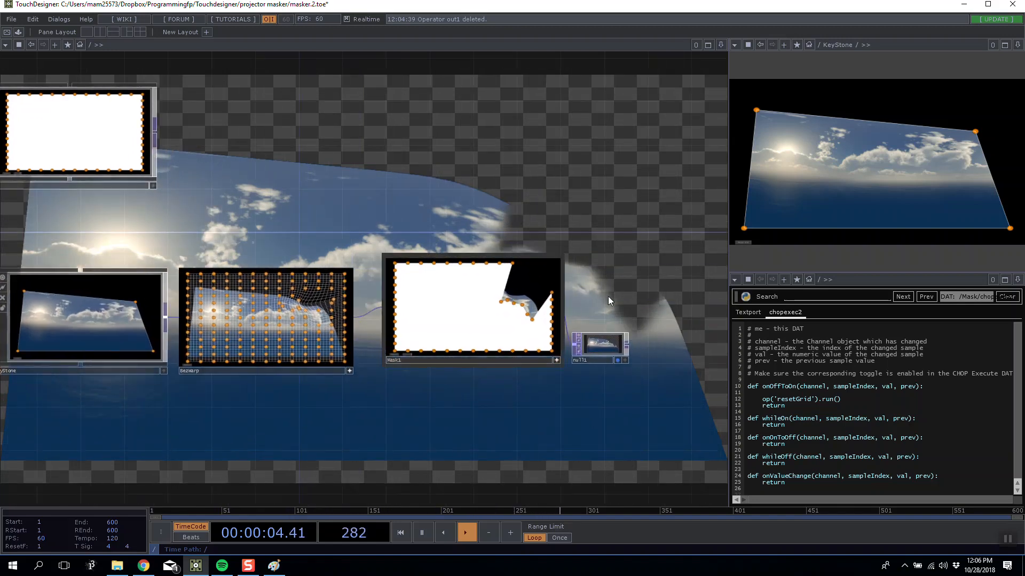